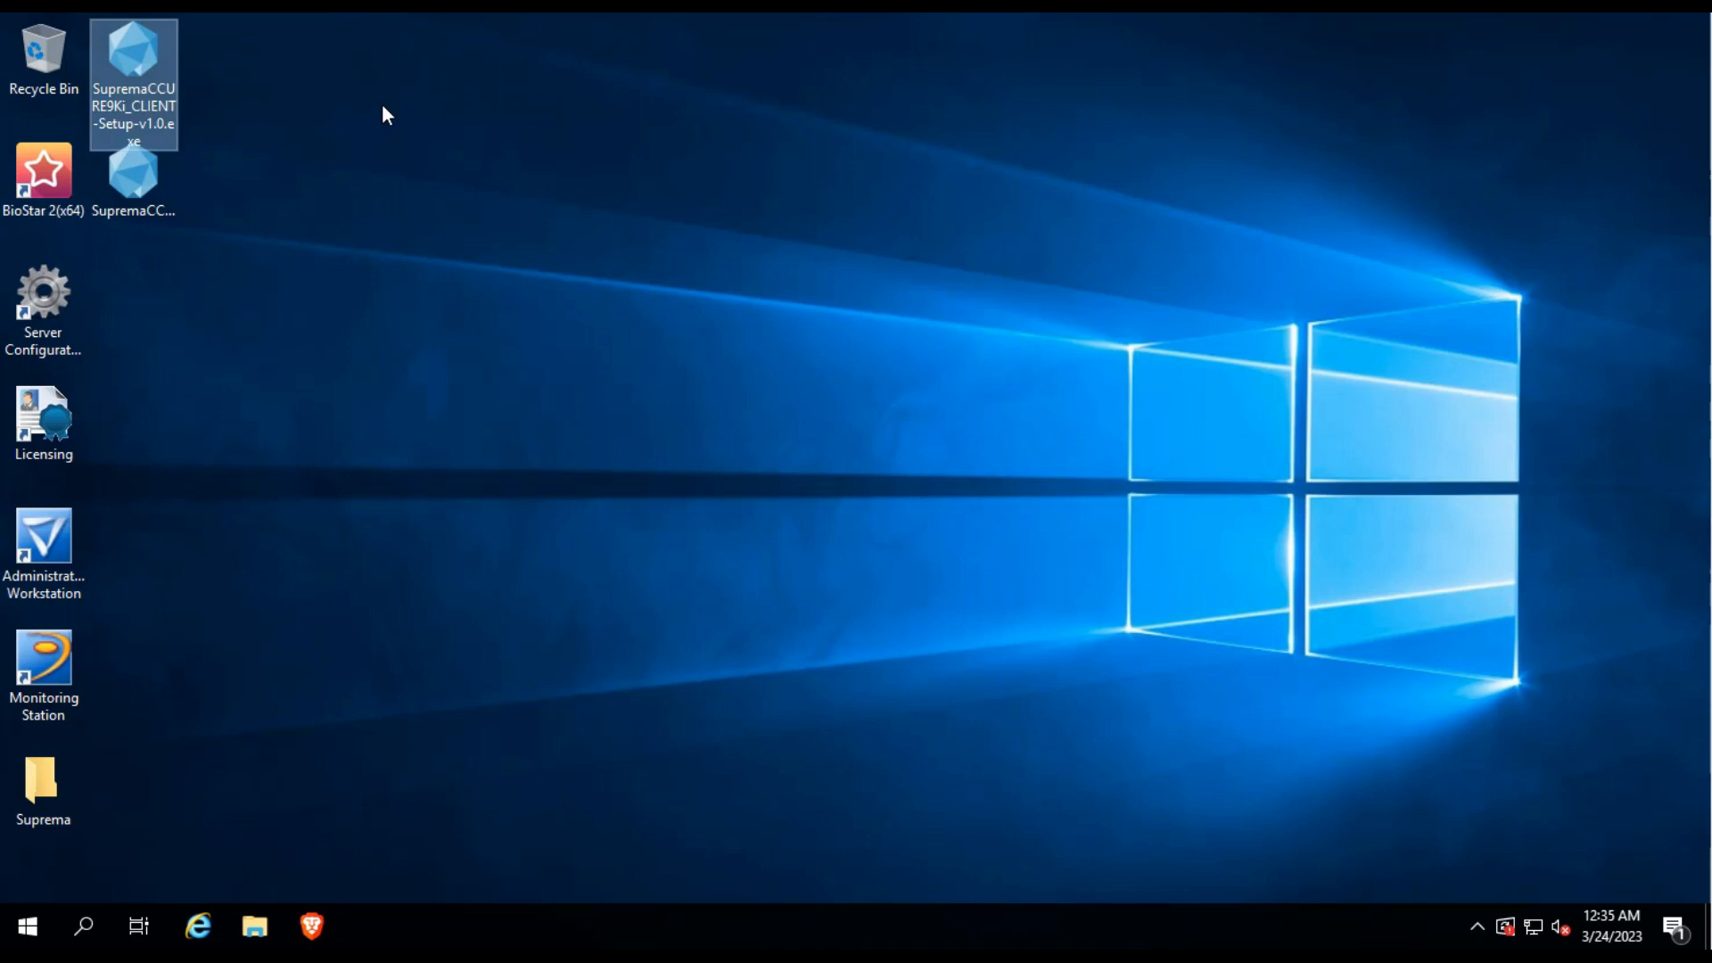
Launch SupremaCCURE9Ki_CLIENT-Setup-v1.0.exe from the desktop and confirm the installer language.
left_click(160, 177)
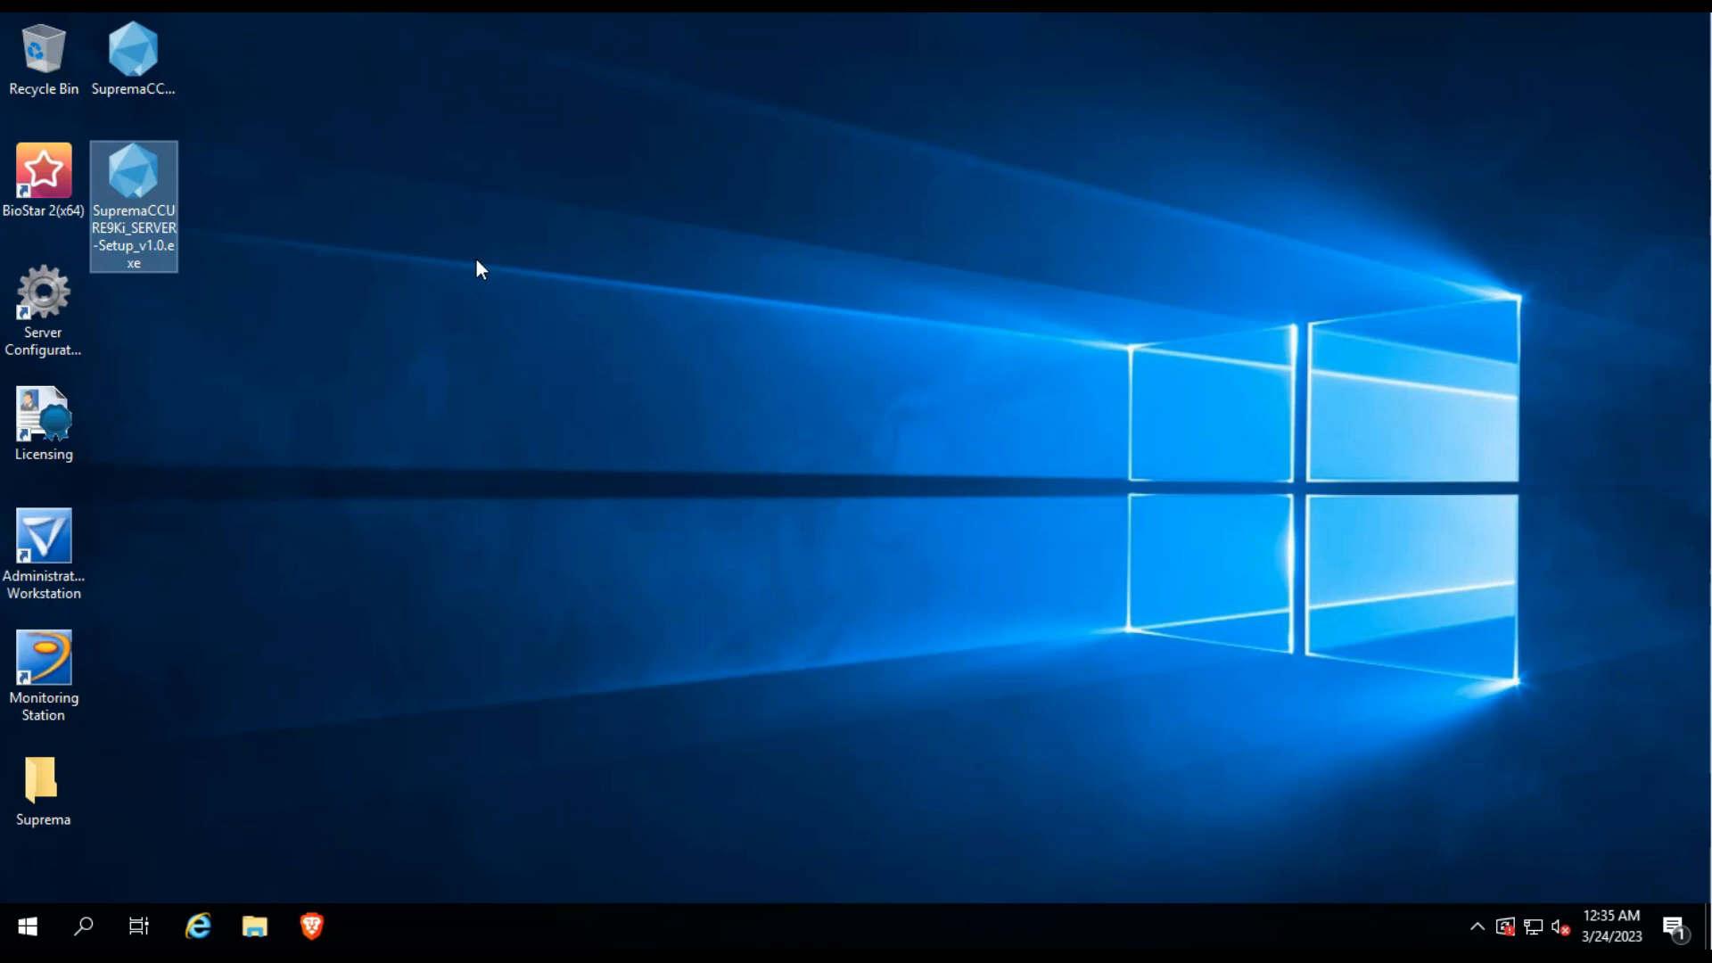
left_click(157, 78)
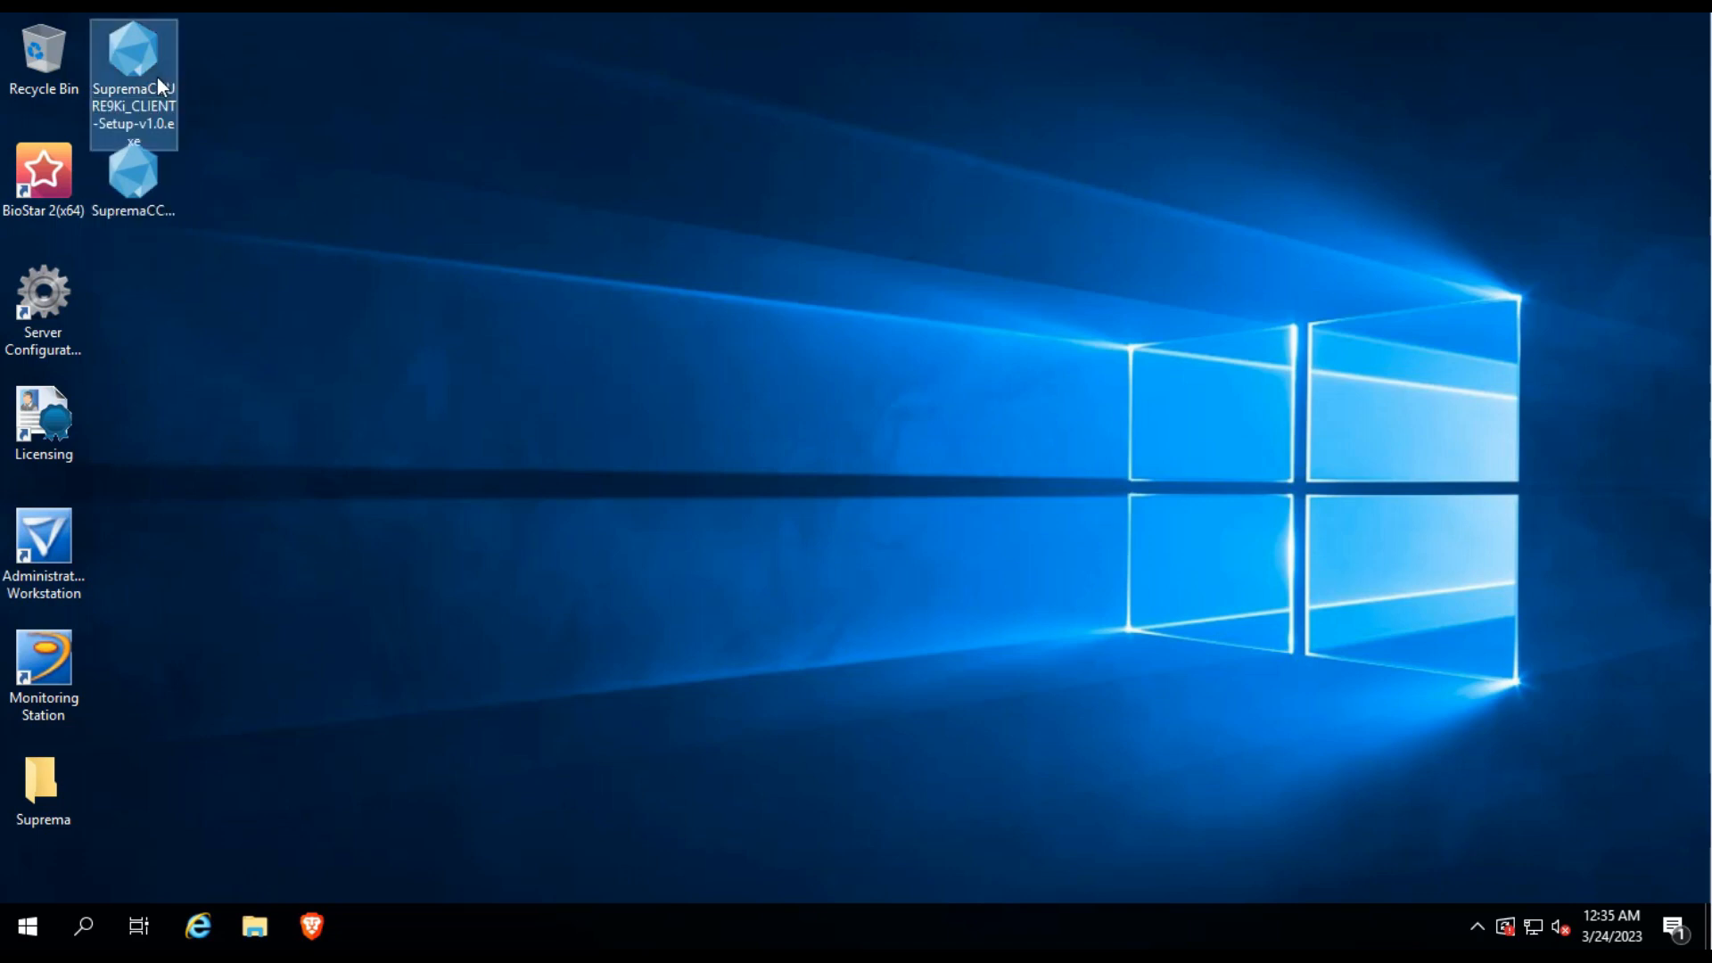
double_click(144, 51)
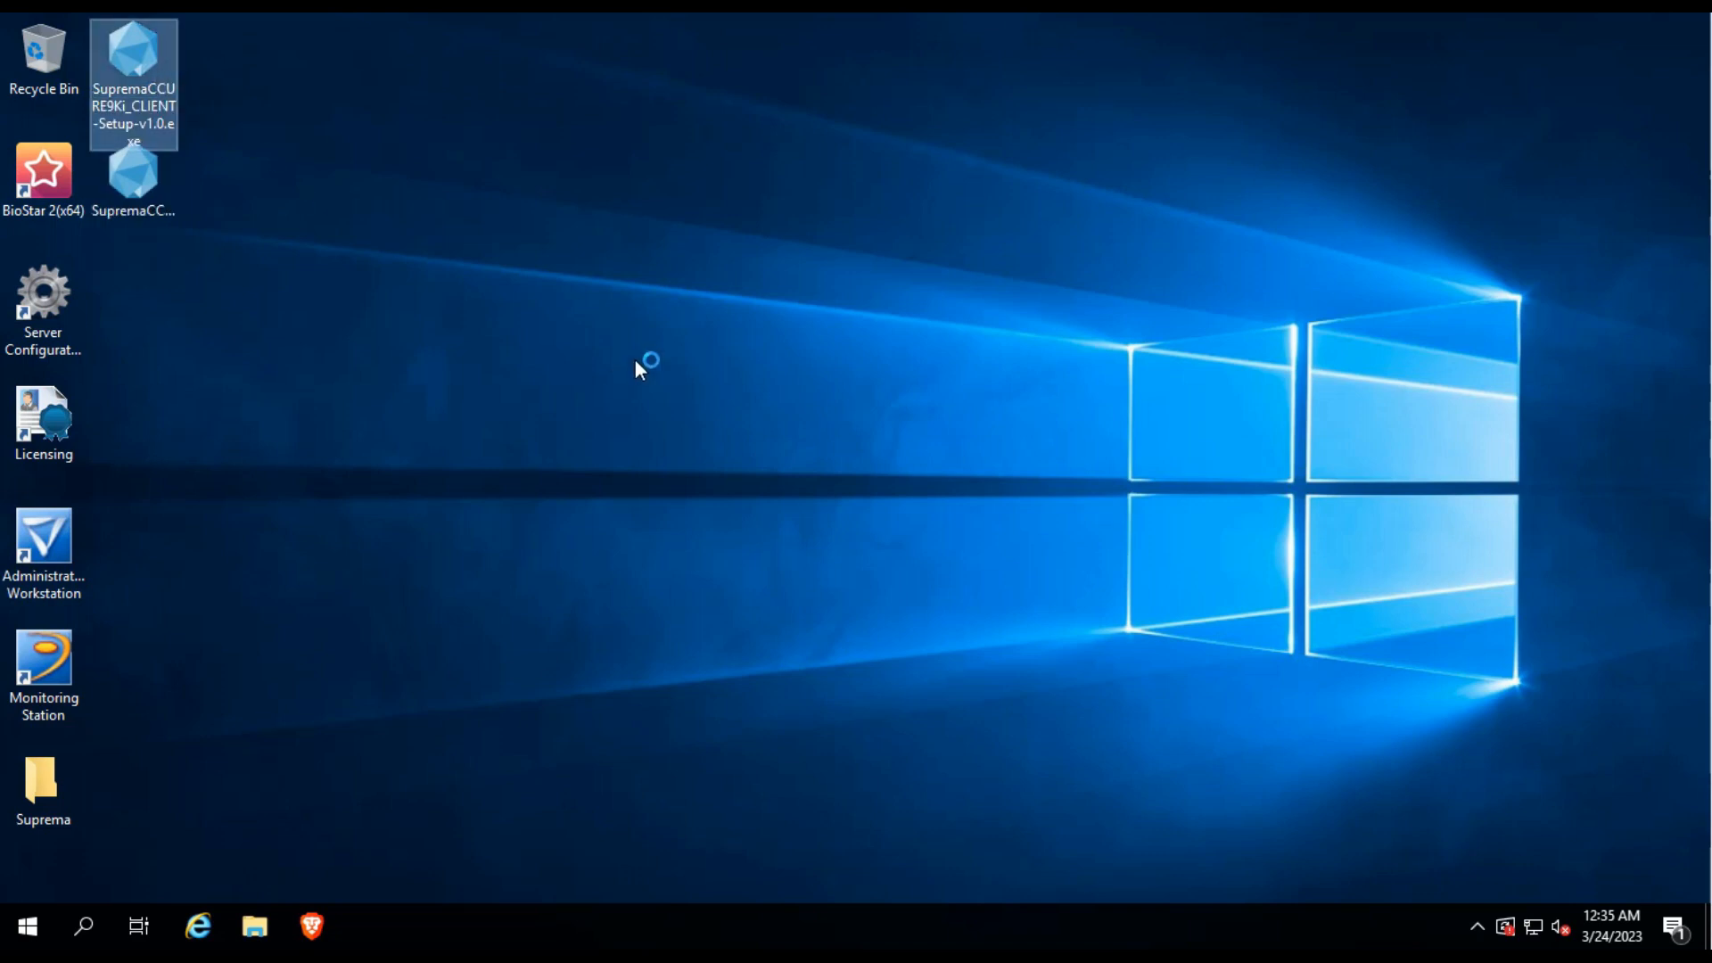
left_click(854, 549)
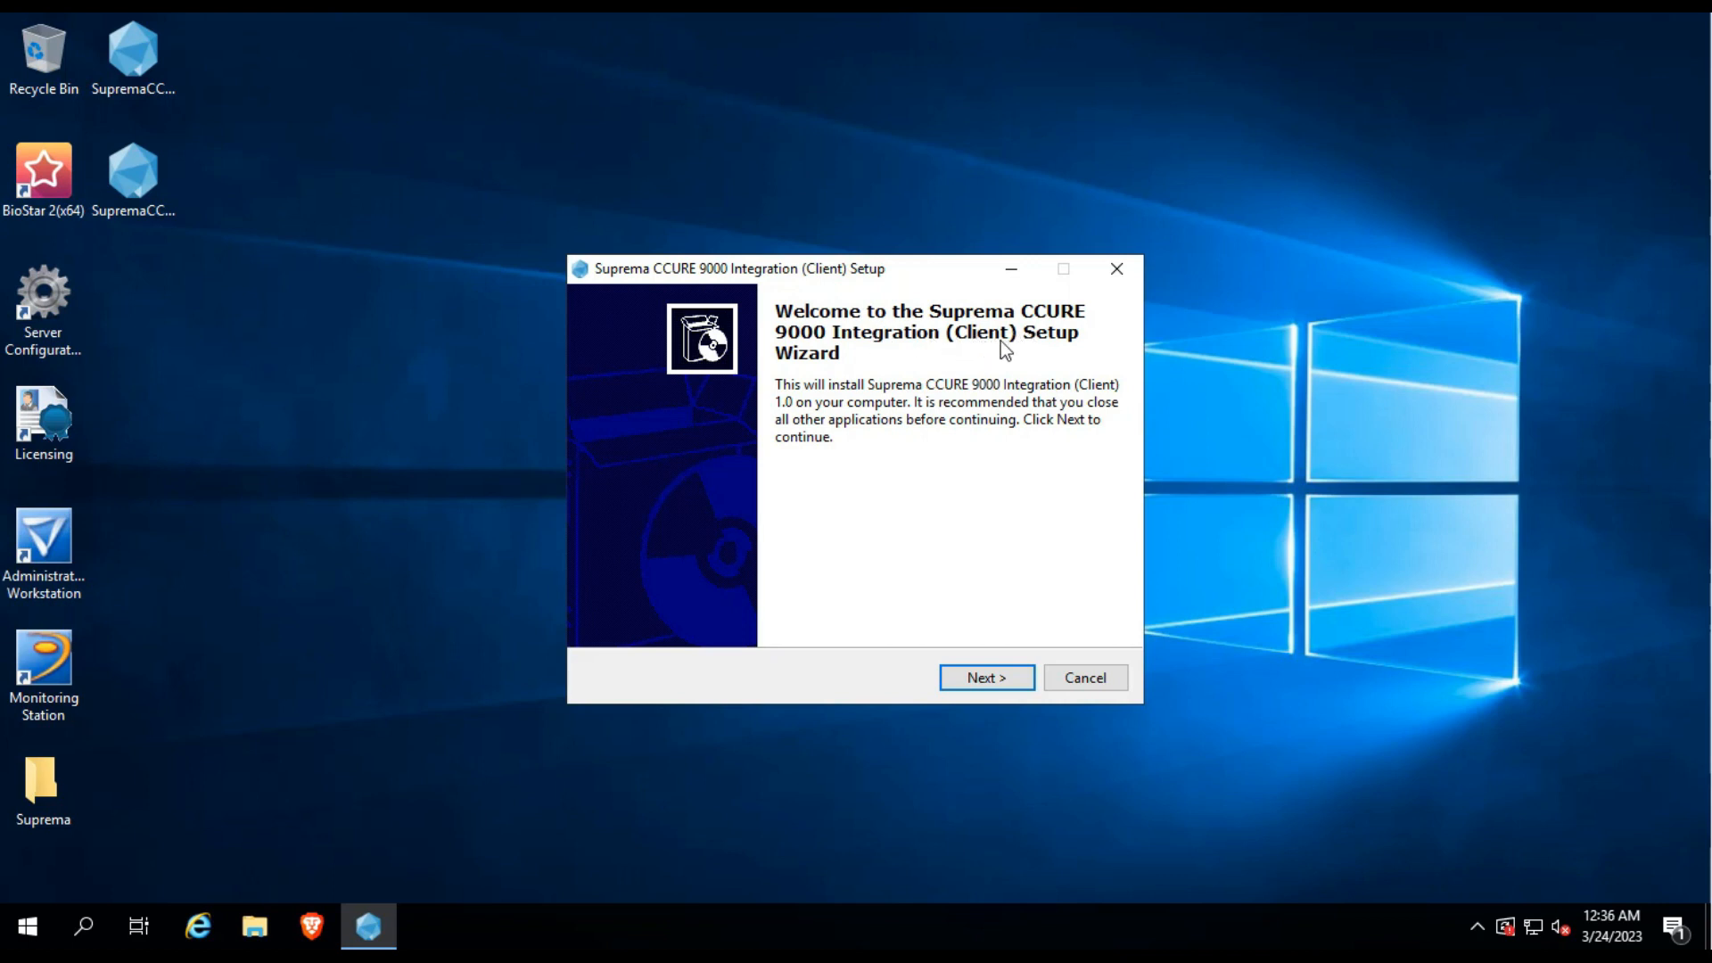
Accept the client setup's licence agreement.
left_click(976, 675)
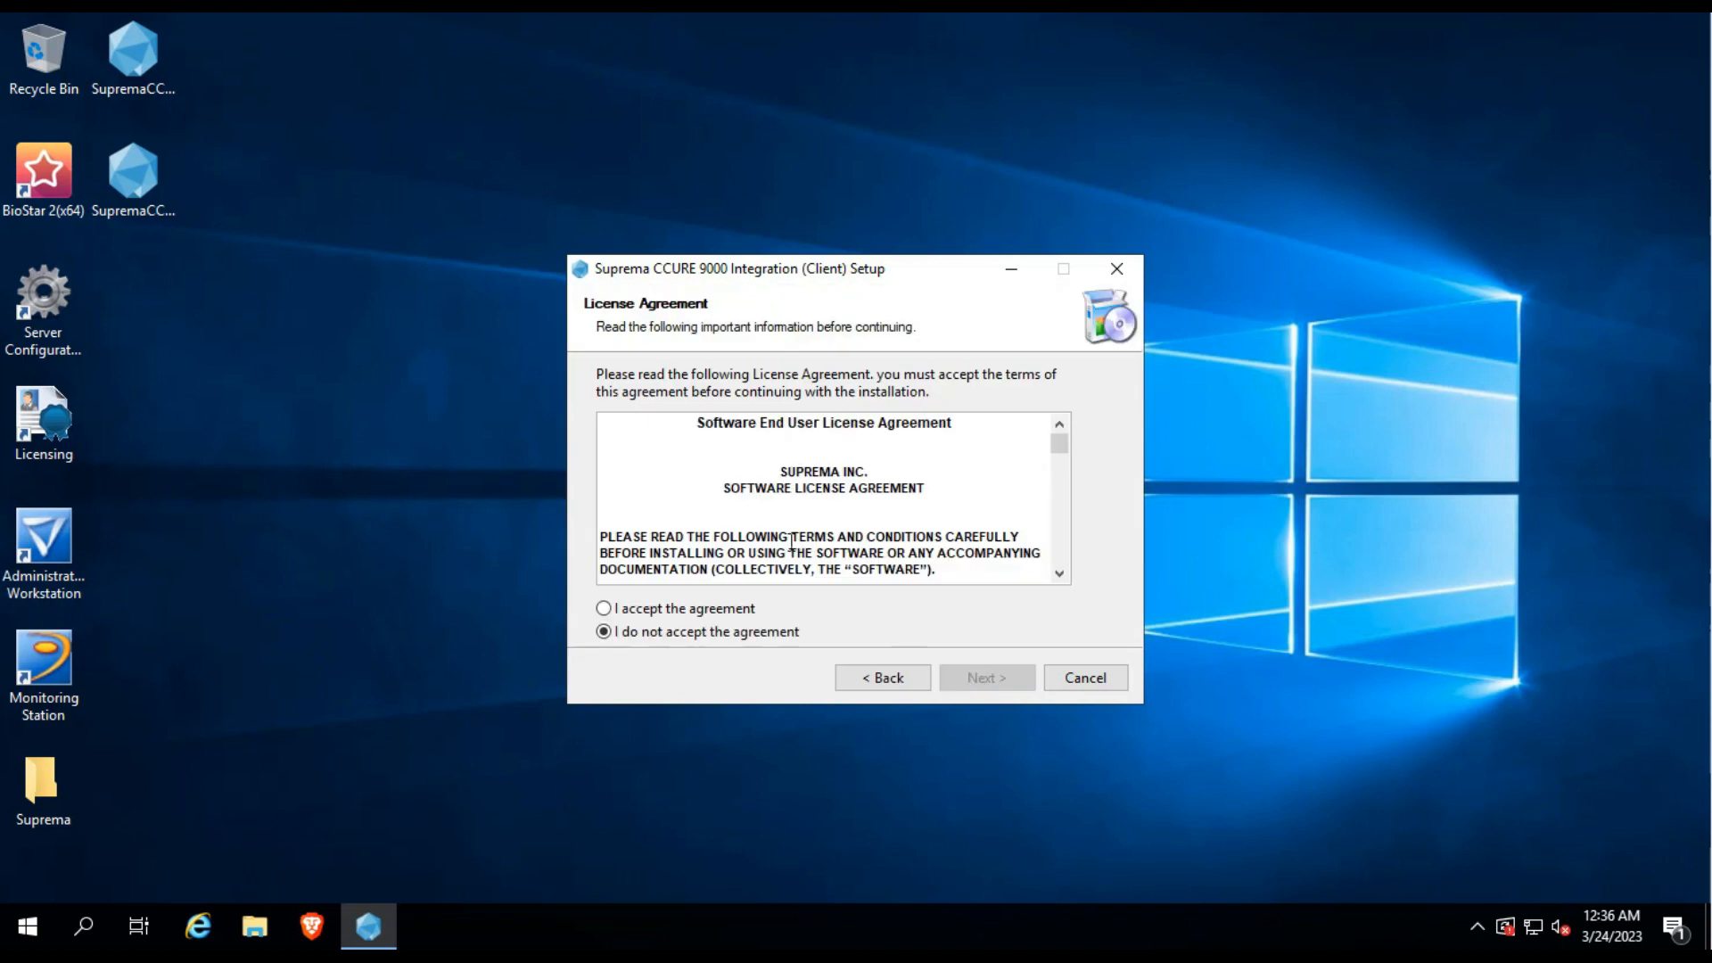
left_click(624, 610)
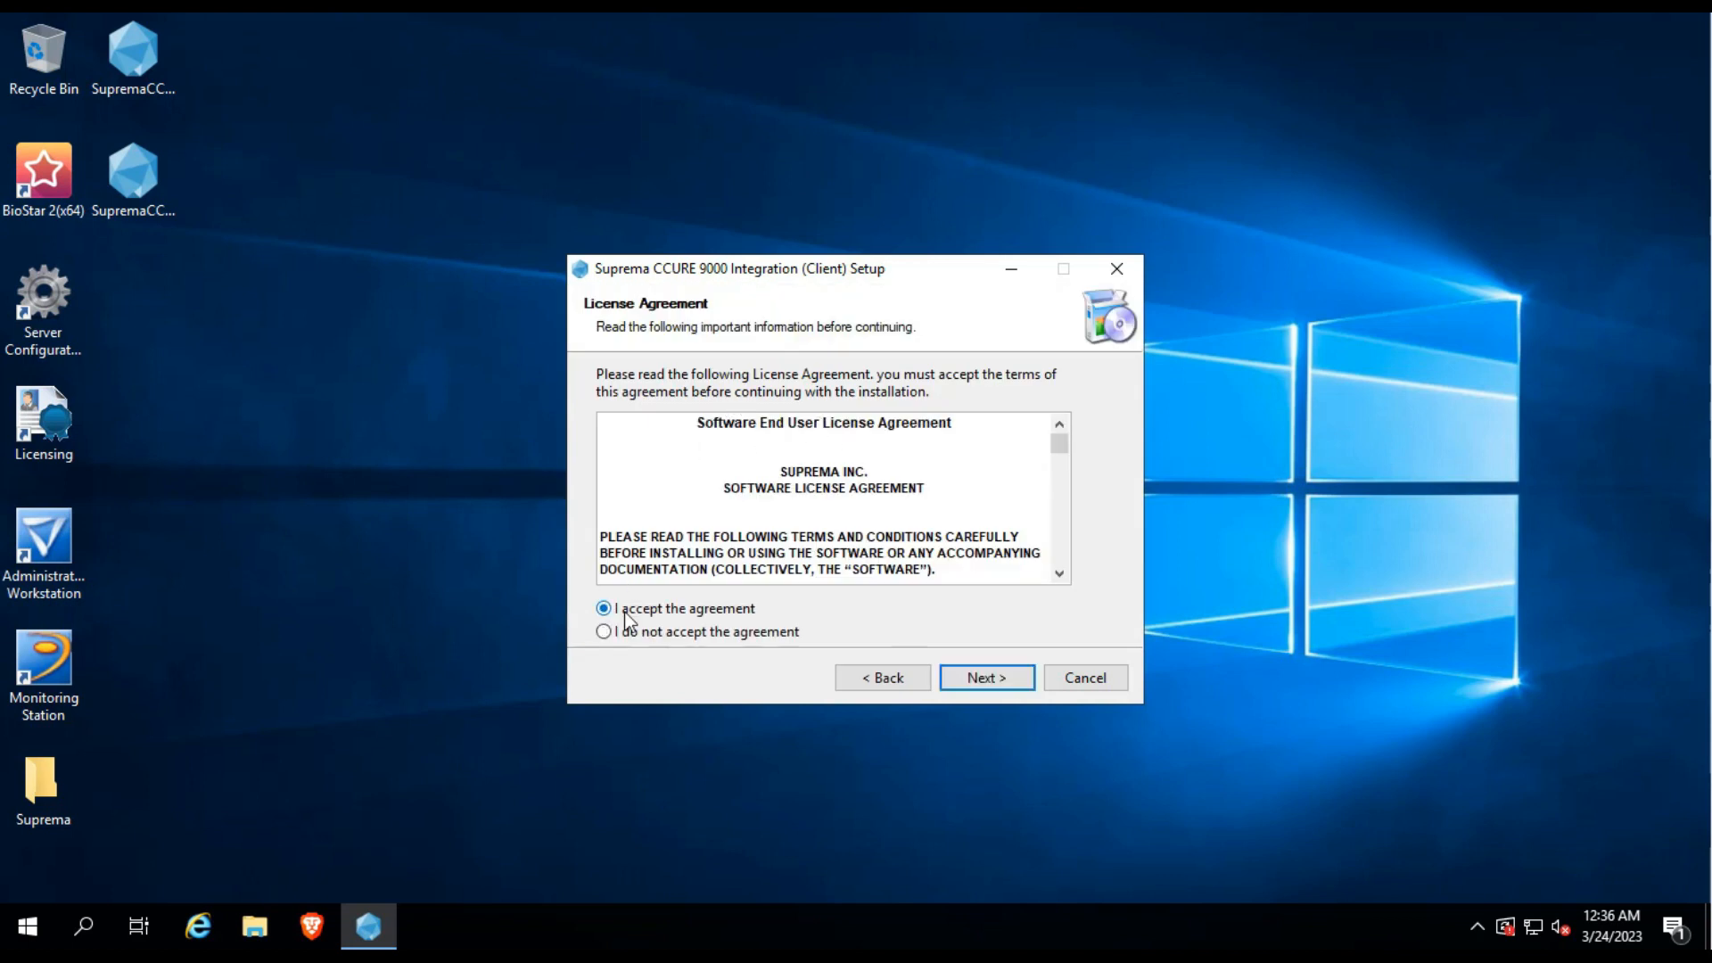
left_click_drag(774, 464, 882, 499)
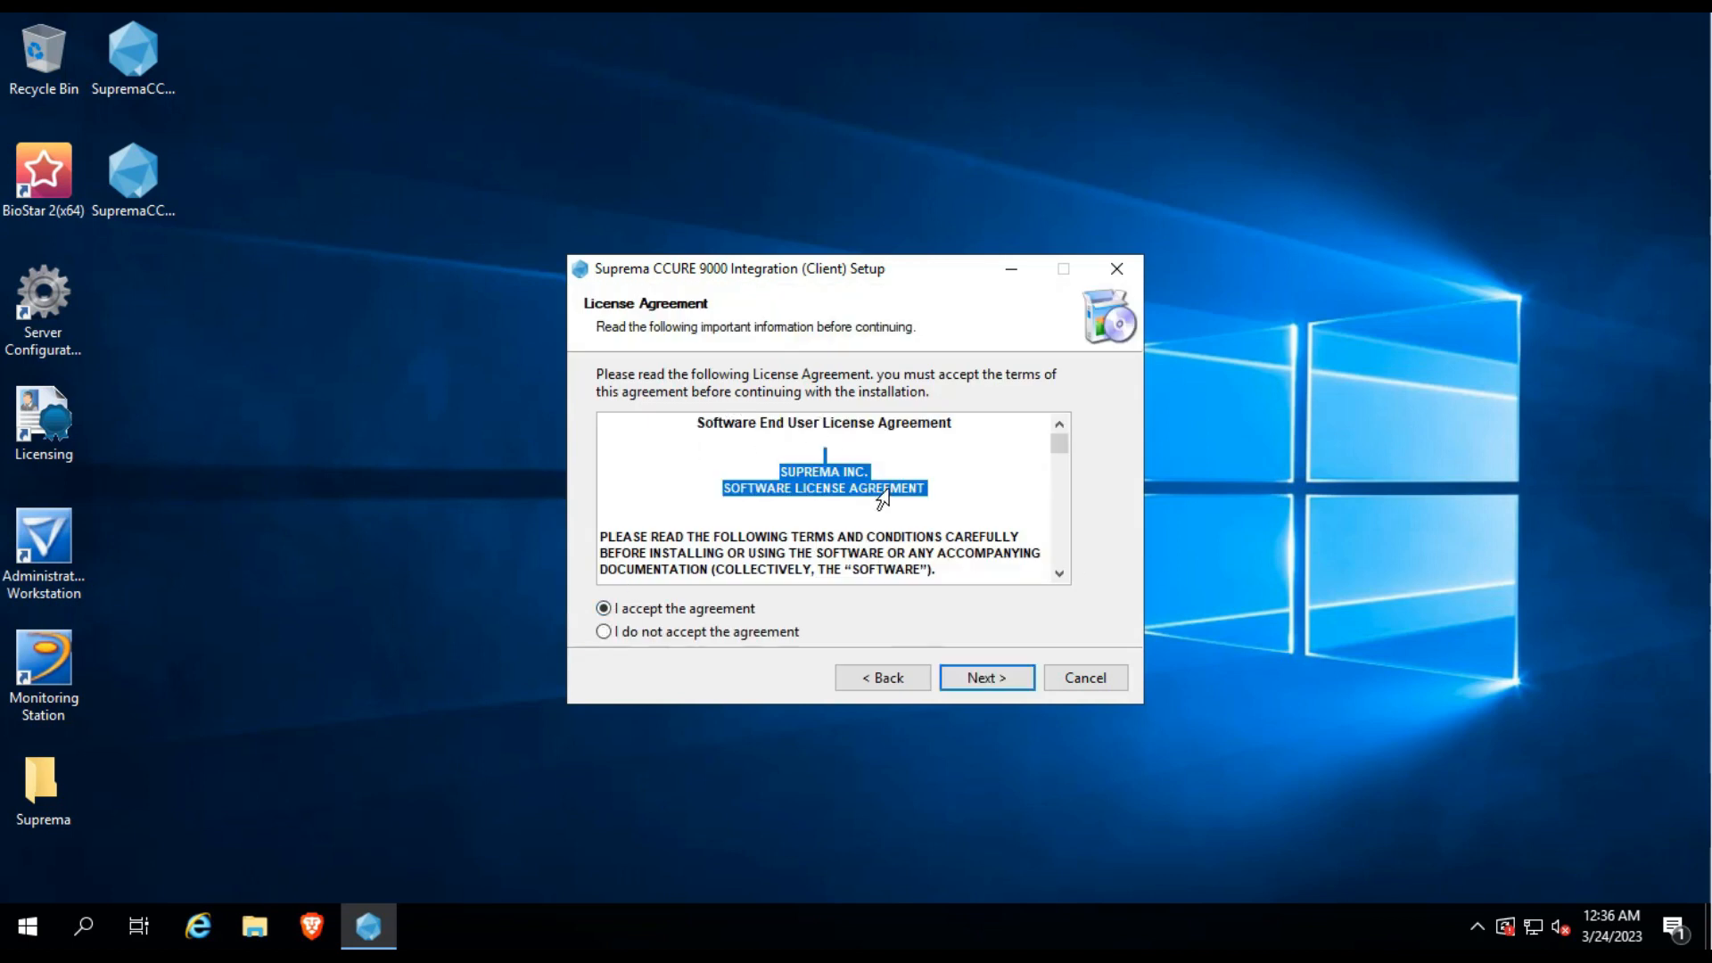
left_click(972, 479)
Install the client into the default C:\Program Files (x86)\Tyco\CCURE Client folder and finish setup.
left_click(998, 682)
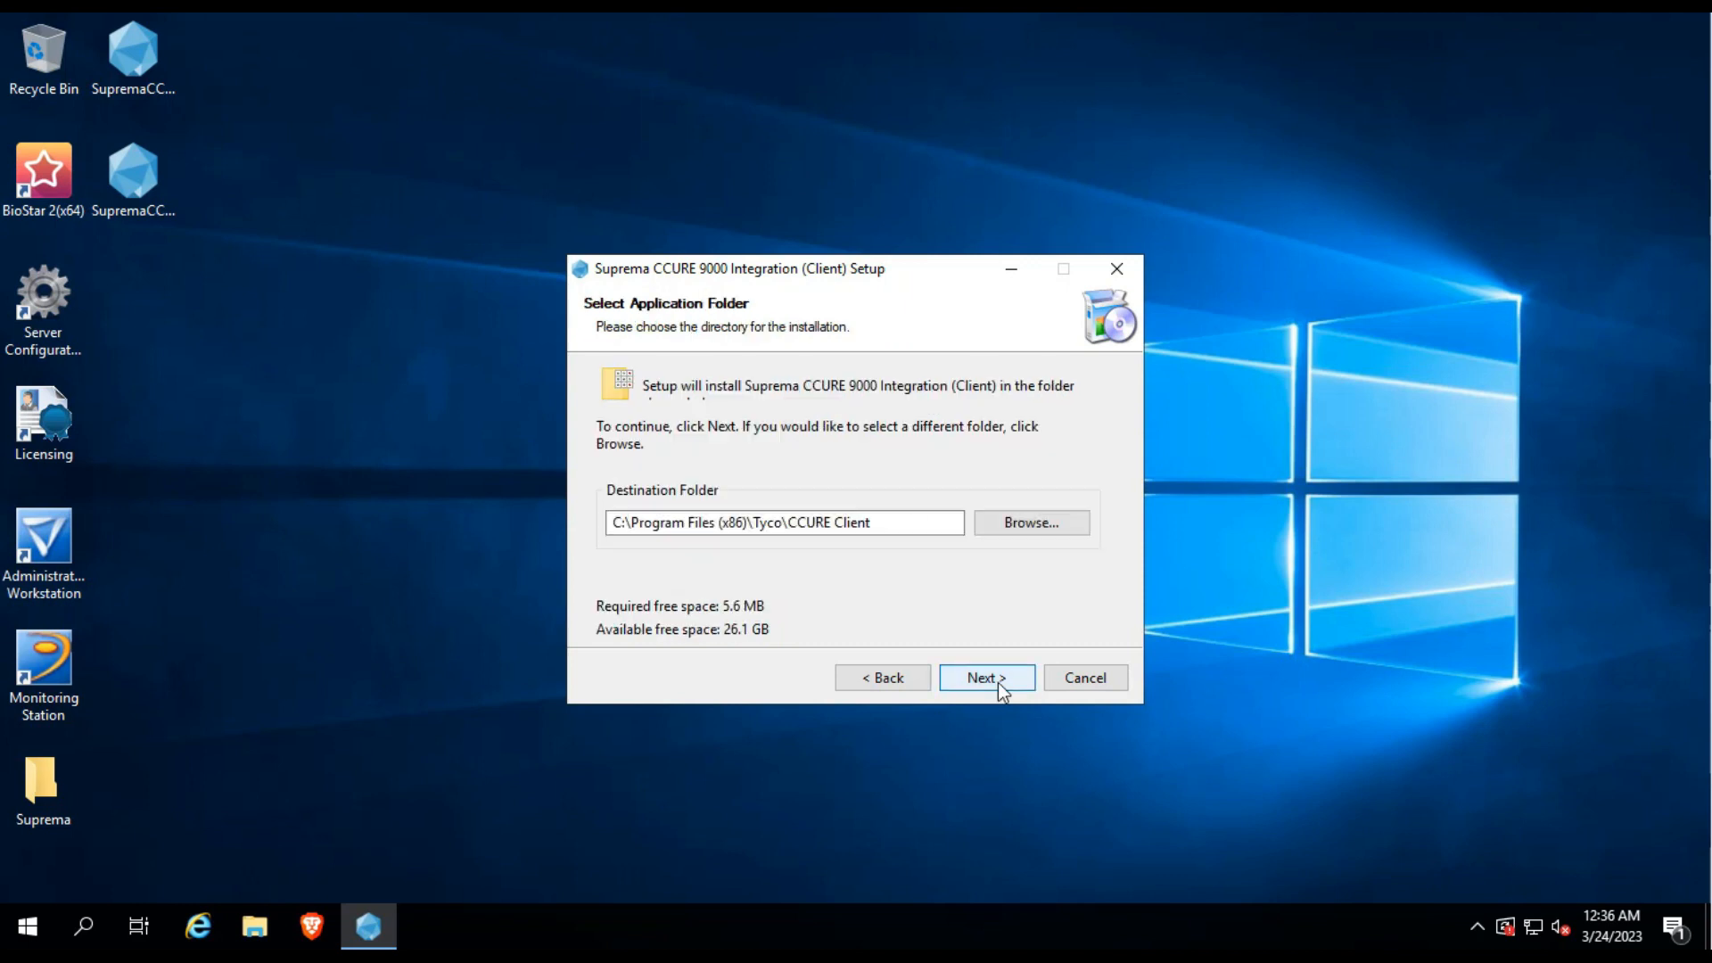
left_click(877, 531)
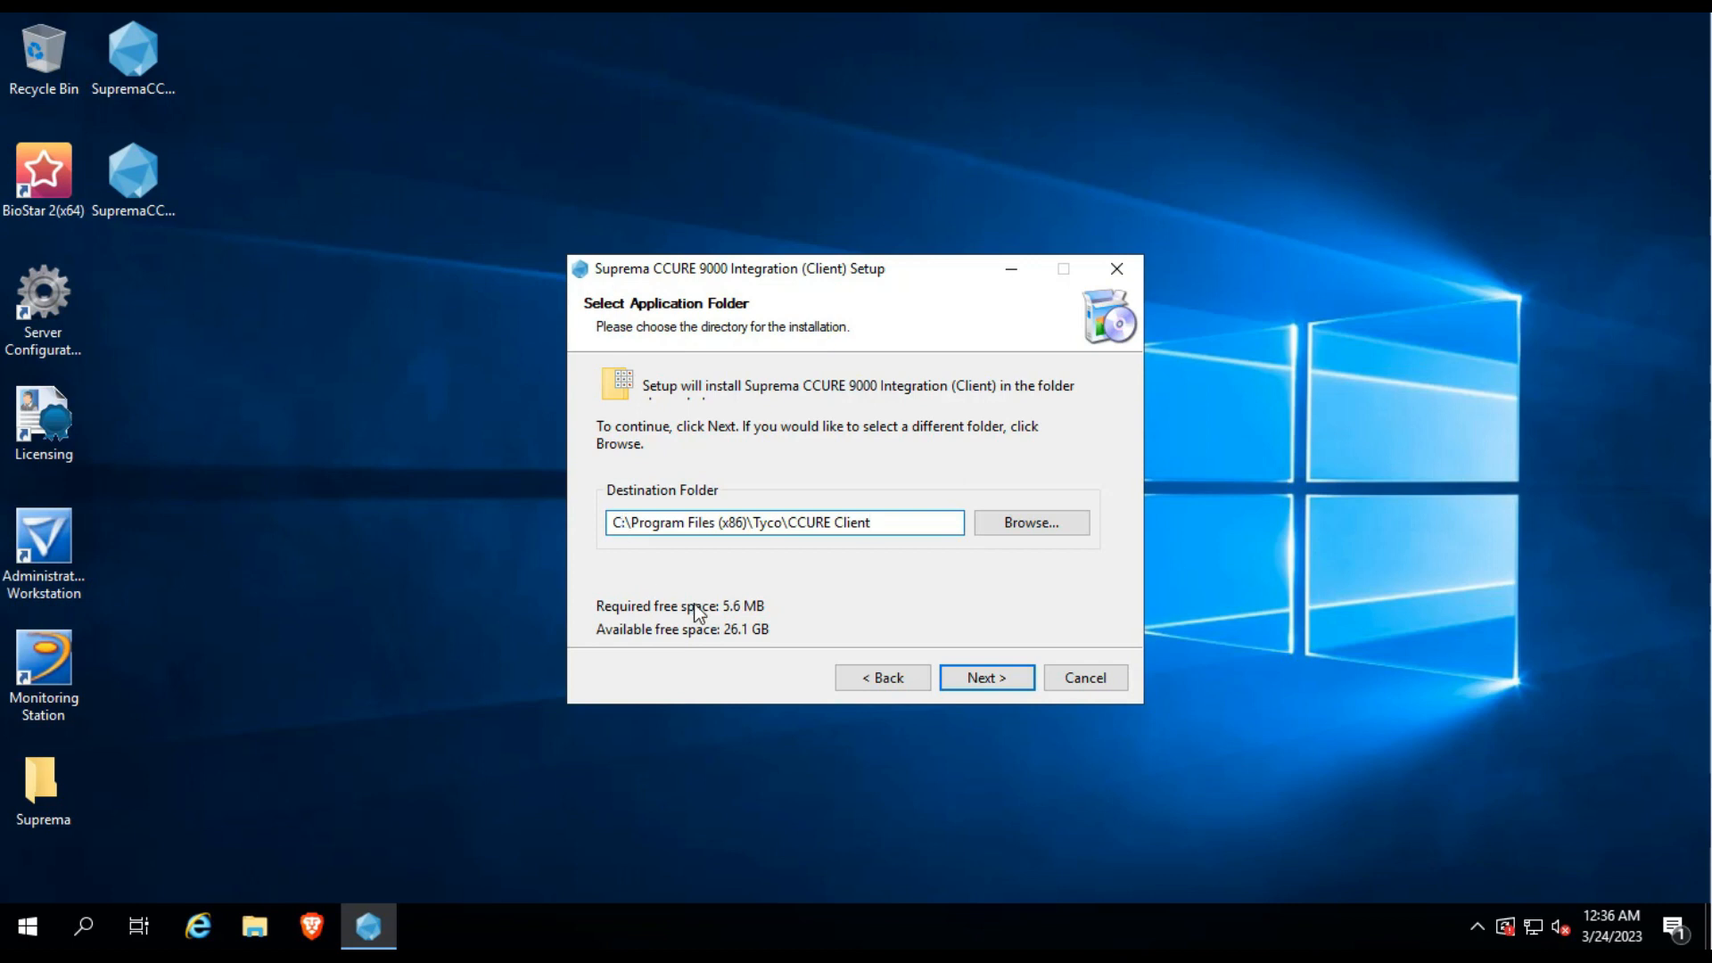
left_click_drag(871, 523, 791, 524)
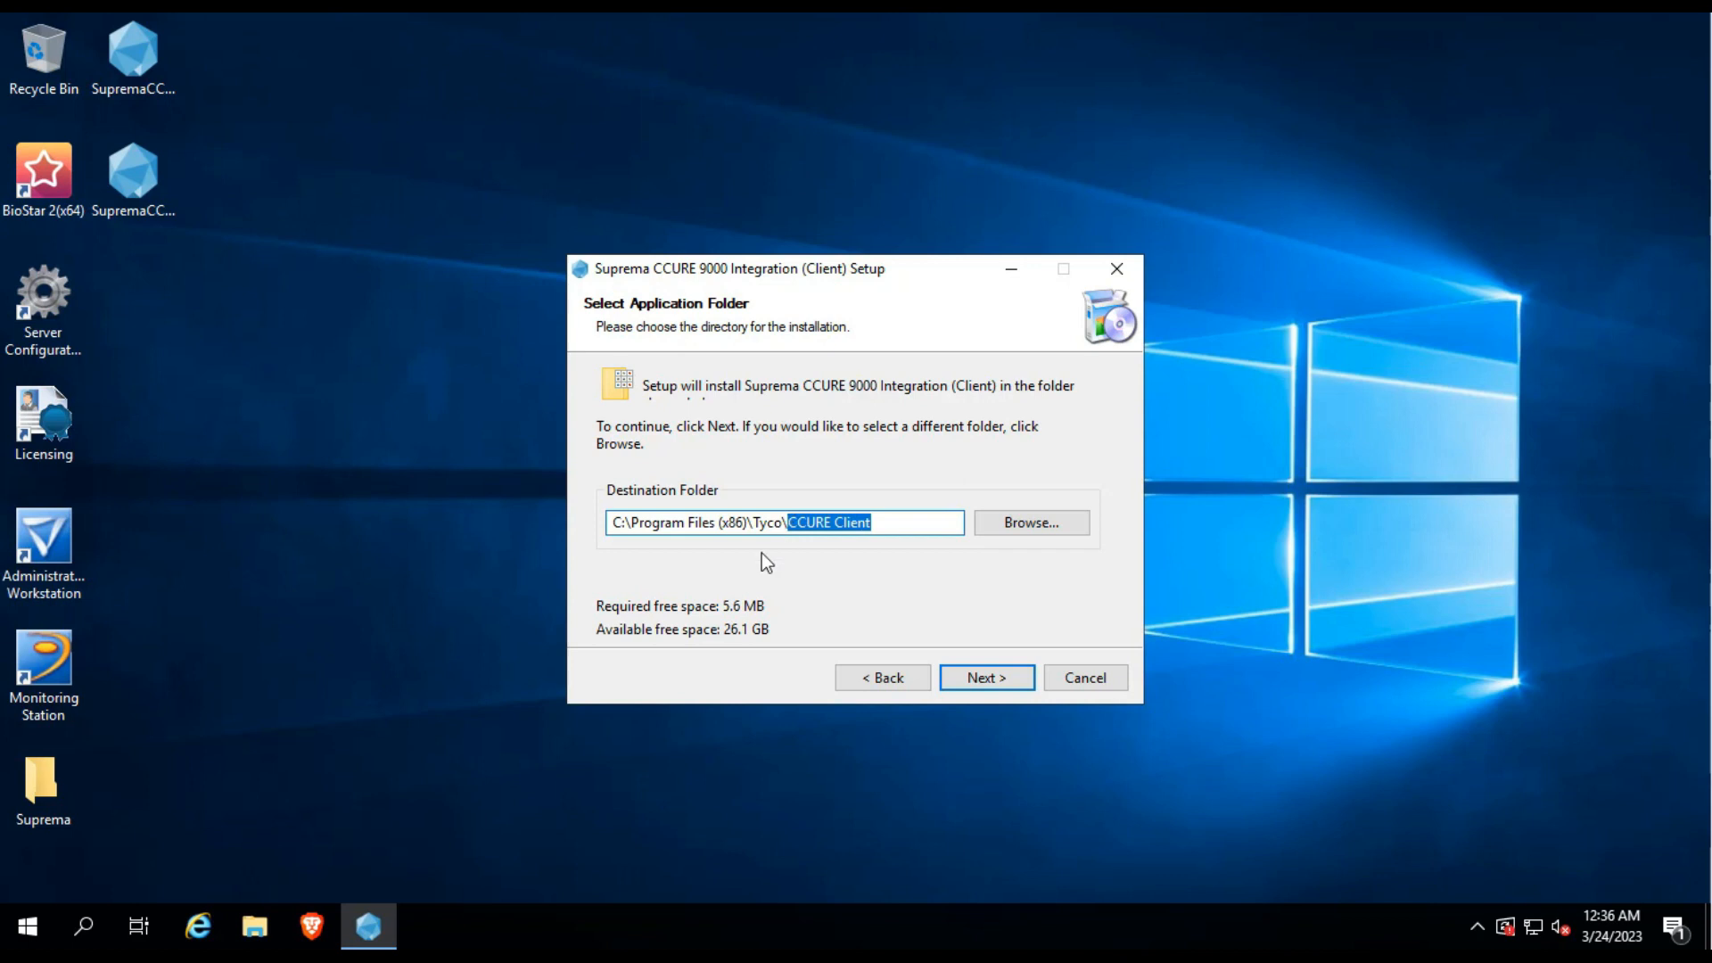
left_click(657, 524)
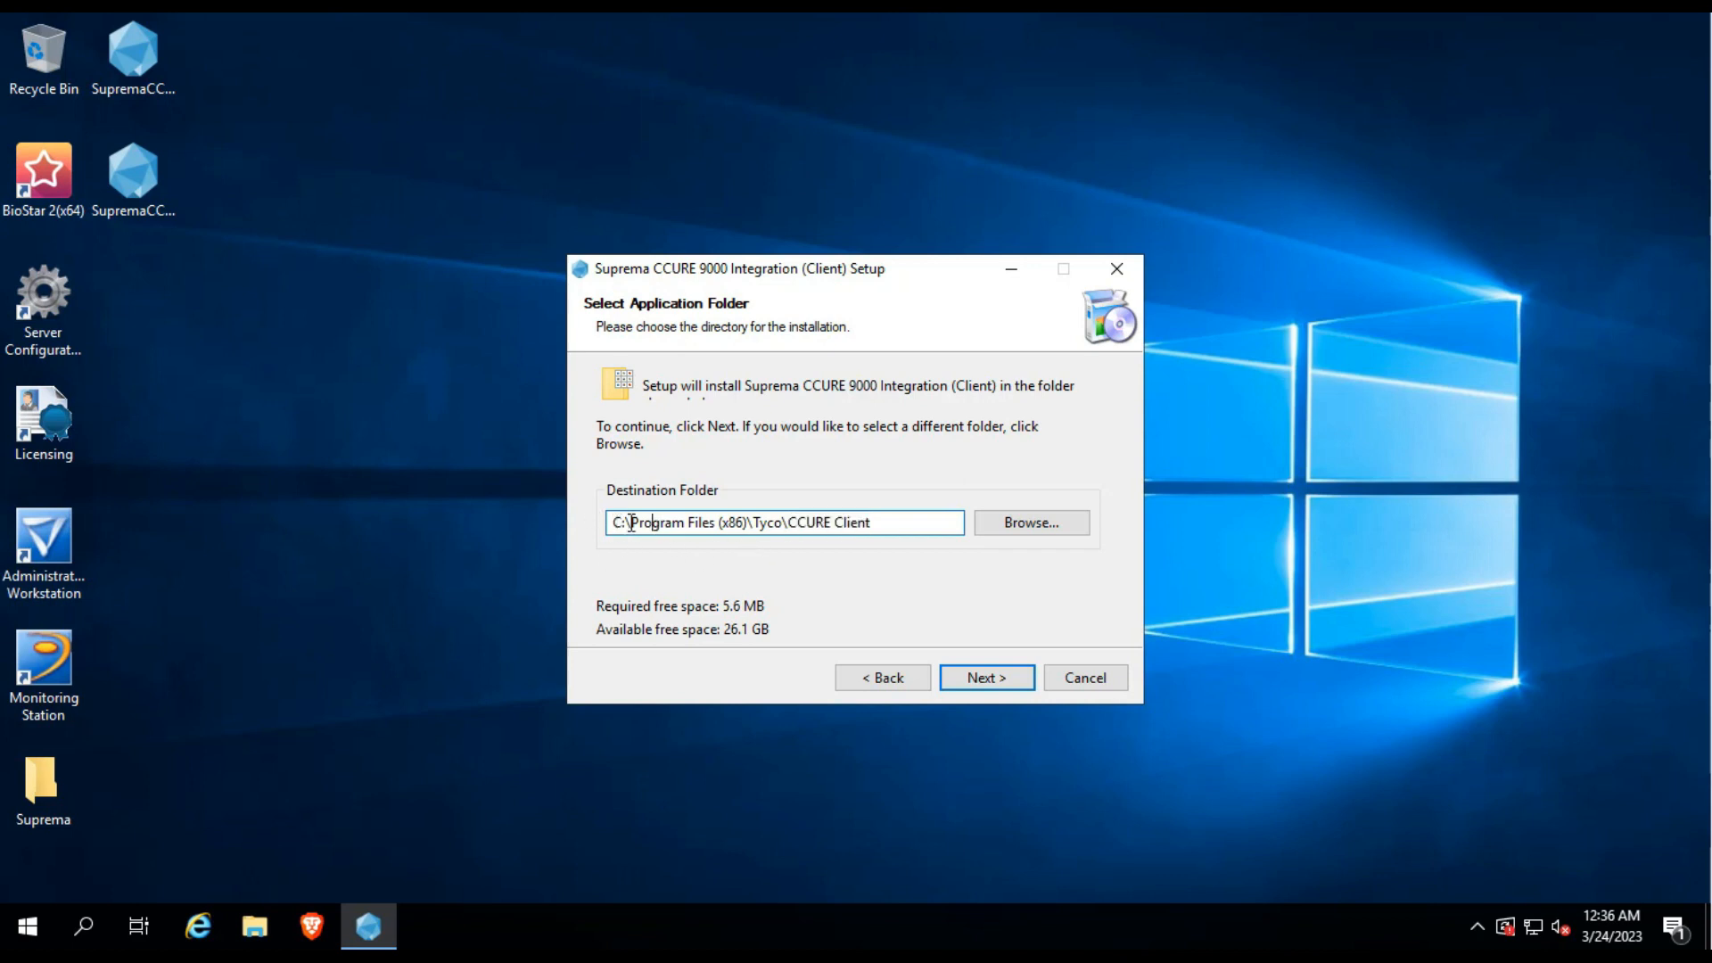
left_click_drag(615, 522, 885, 519)
left_click(889, 521)
left_click(987, 677)
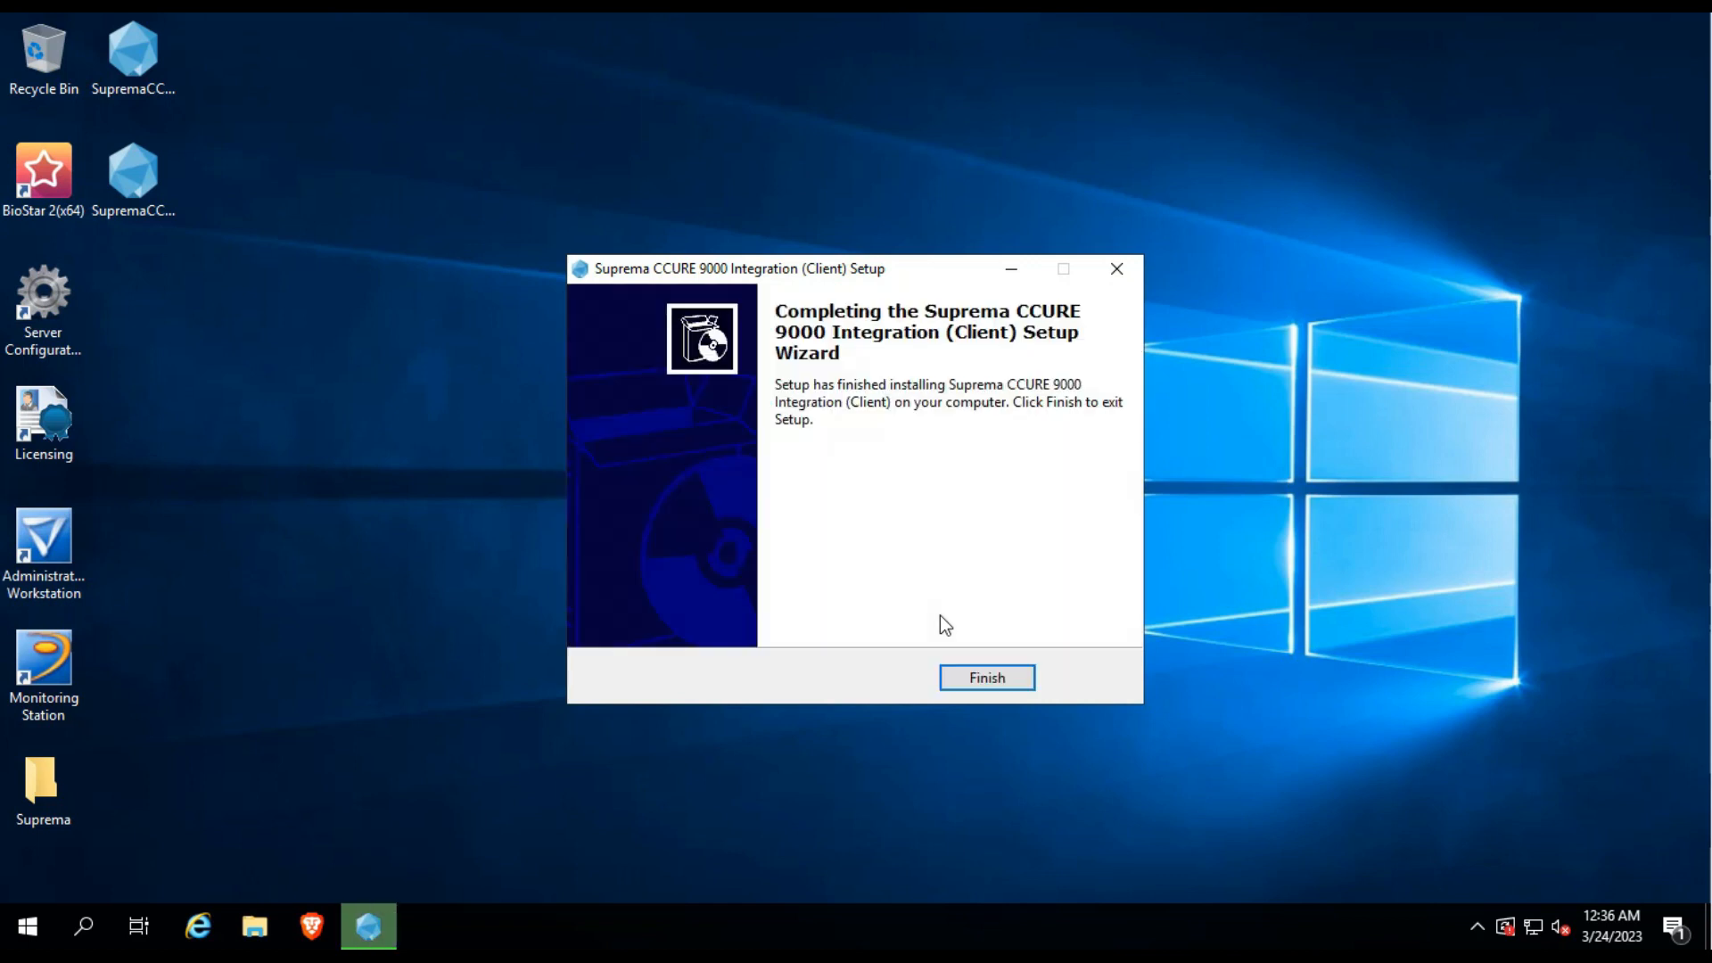
left_click(986, 678)
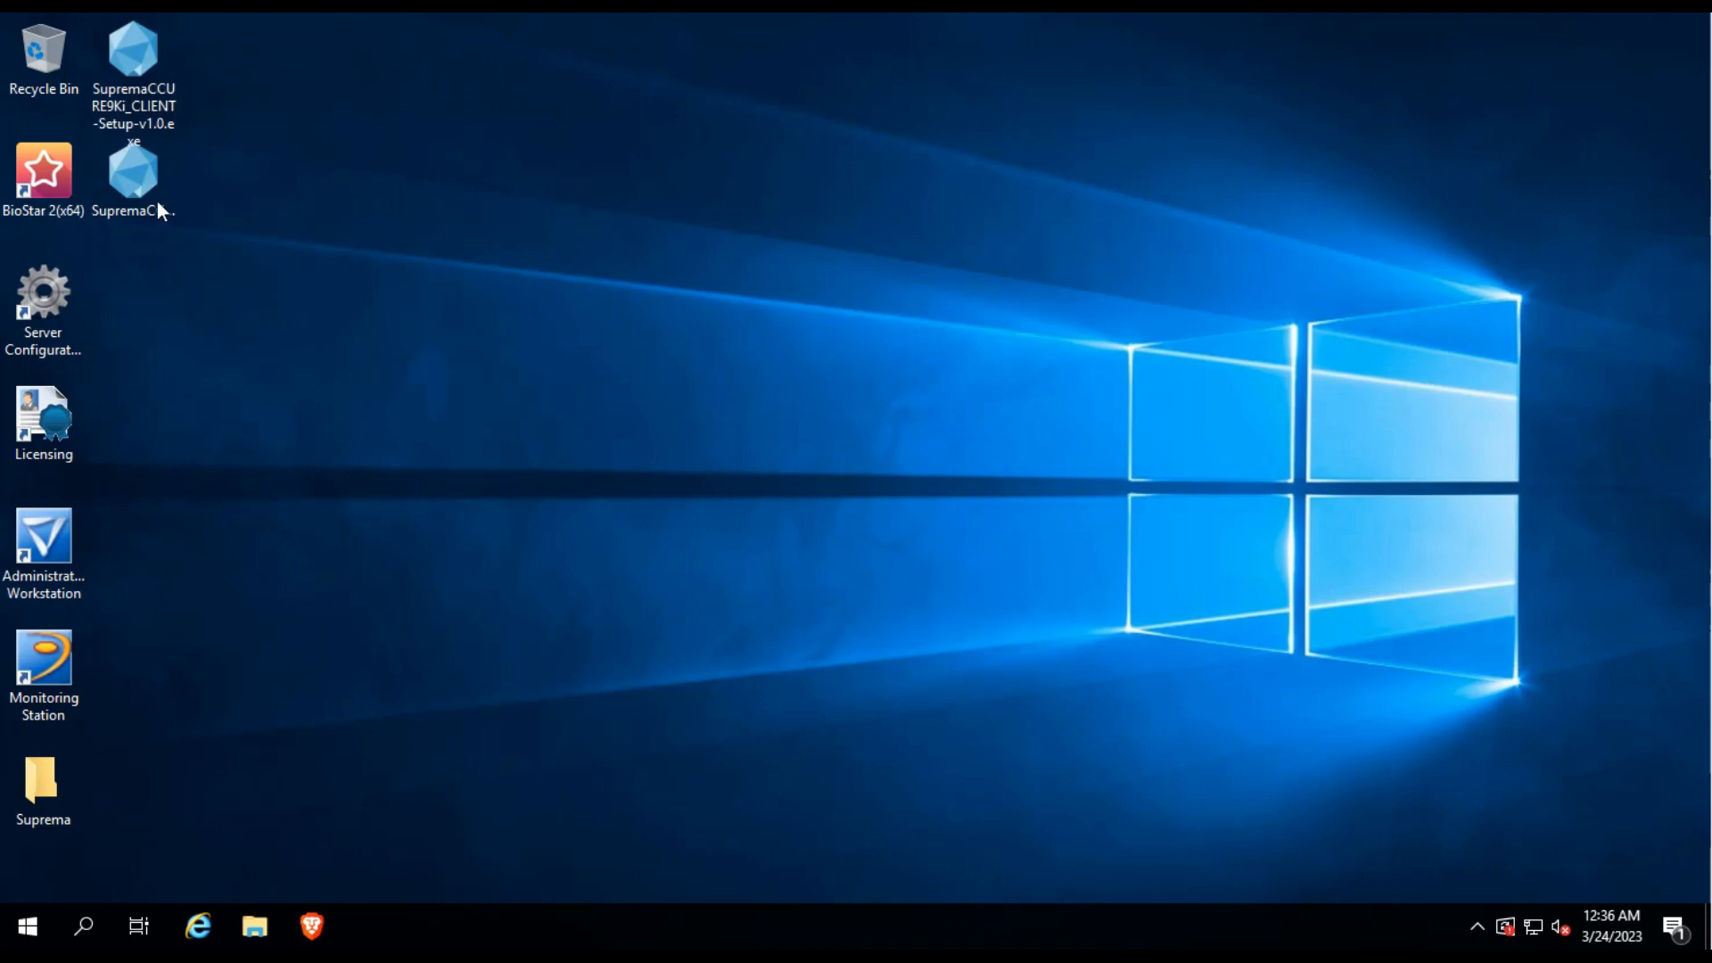
Run the server installer, accept its licence, install, and finish the wizard.
double_click(158, 179)
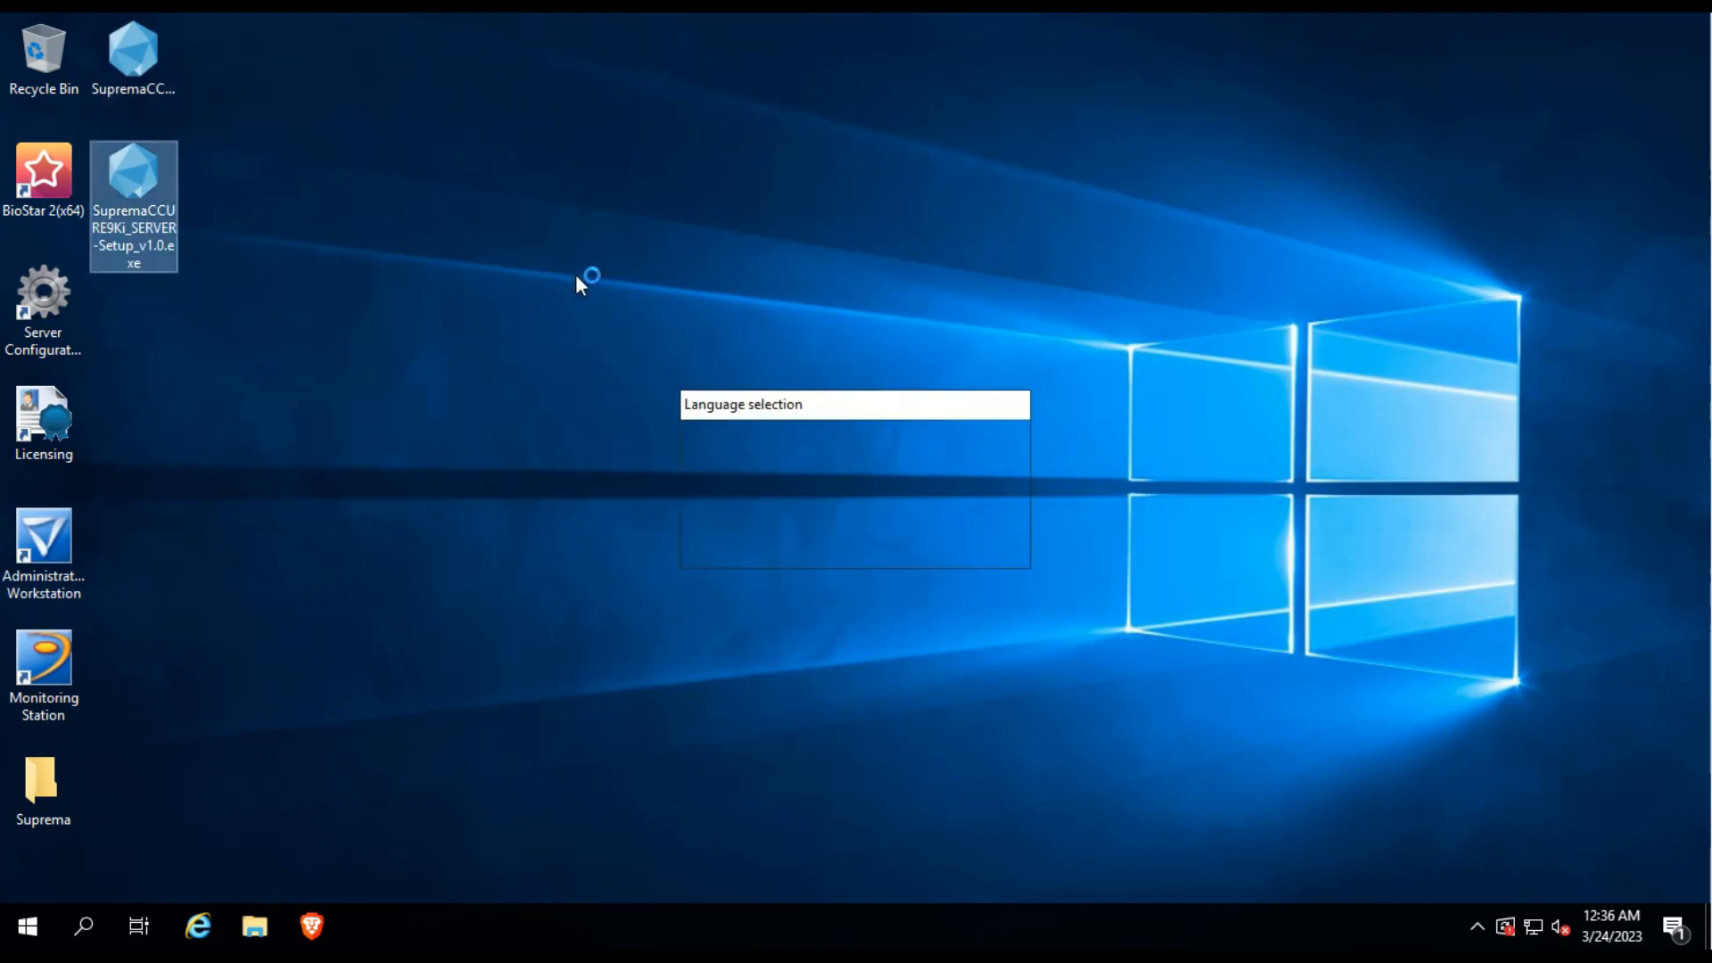
left_click(852, 547)
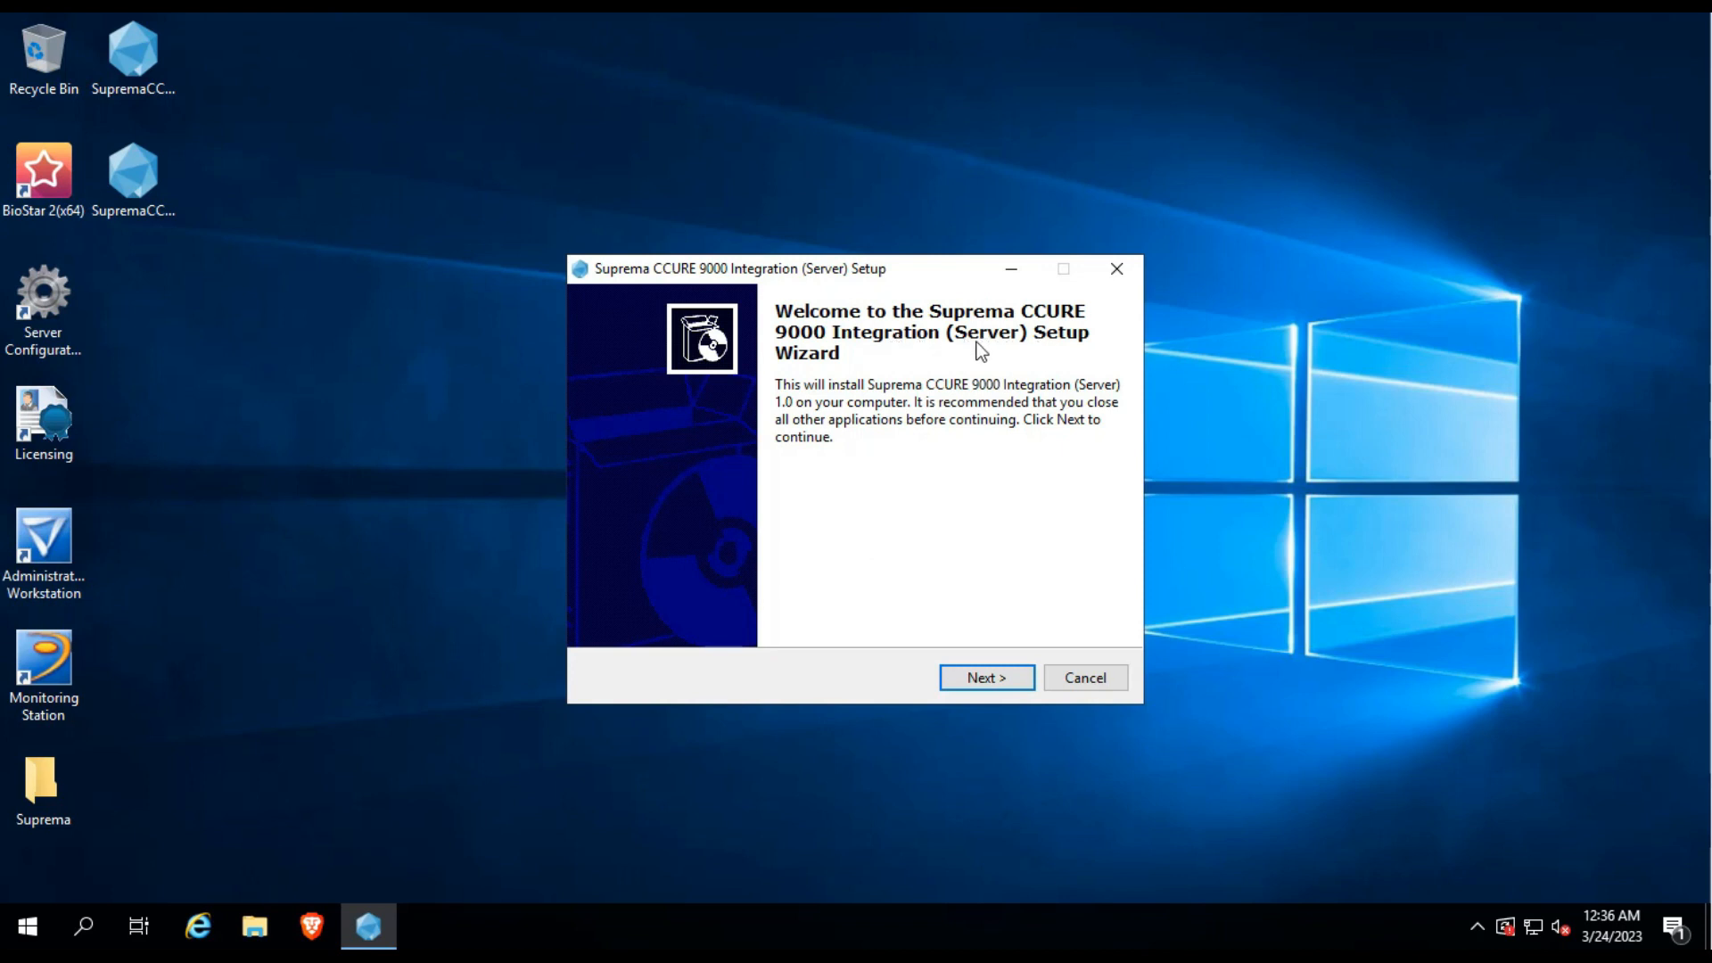
left_click(970, 675)
left_click(630, 610)
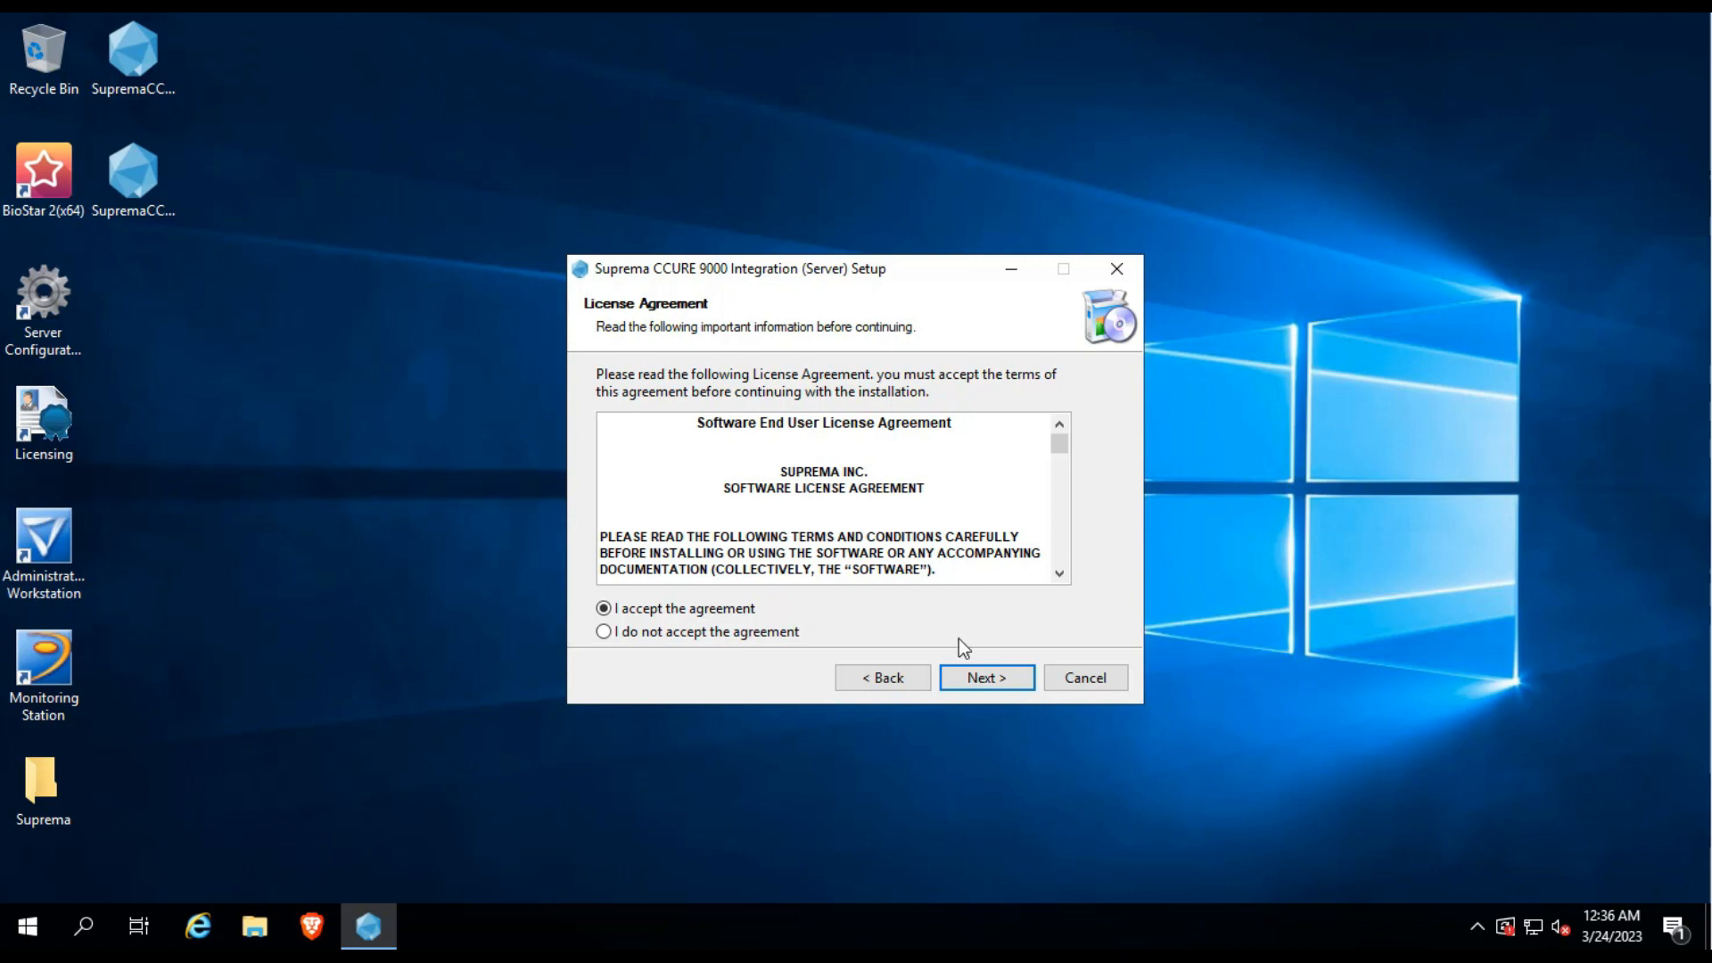
left_click(982, 676)
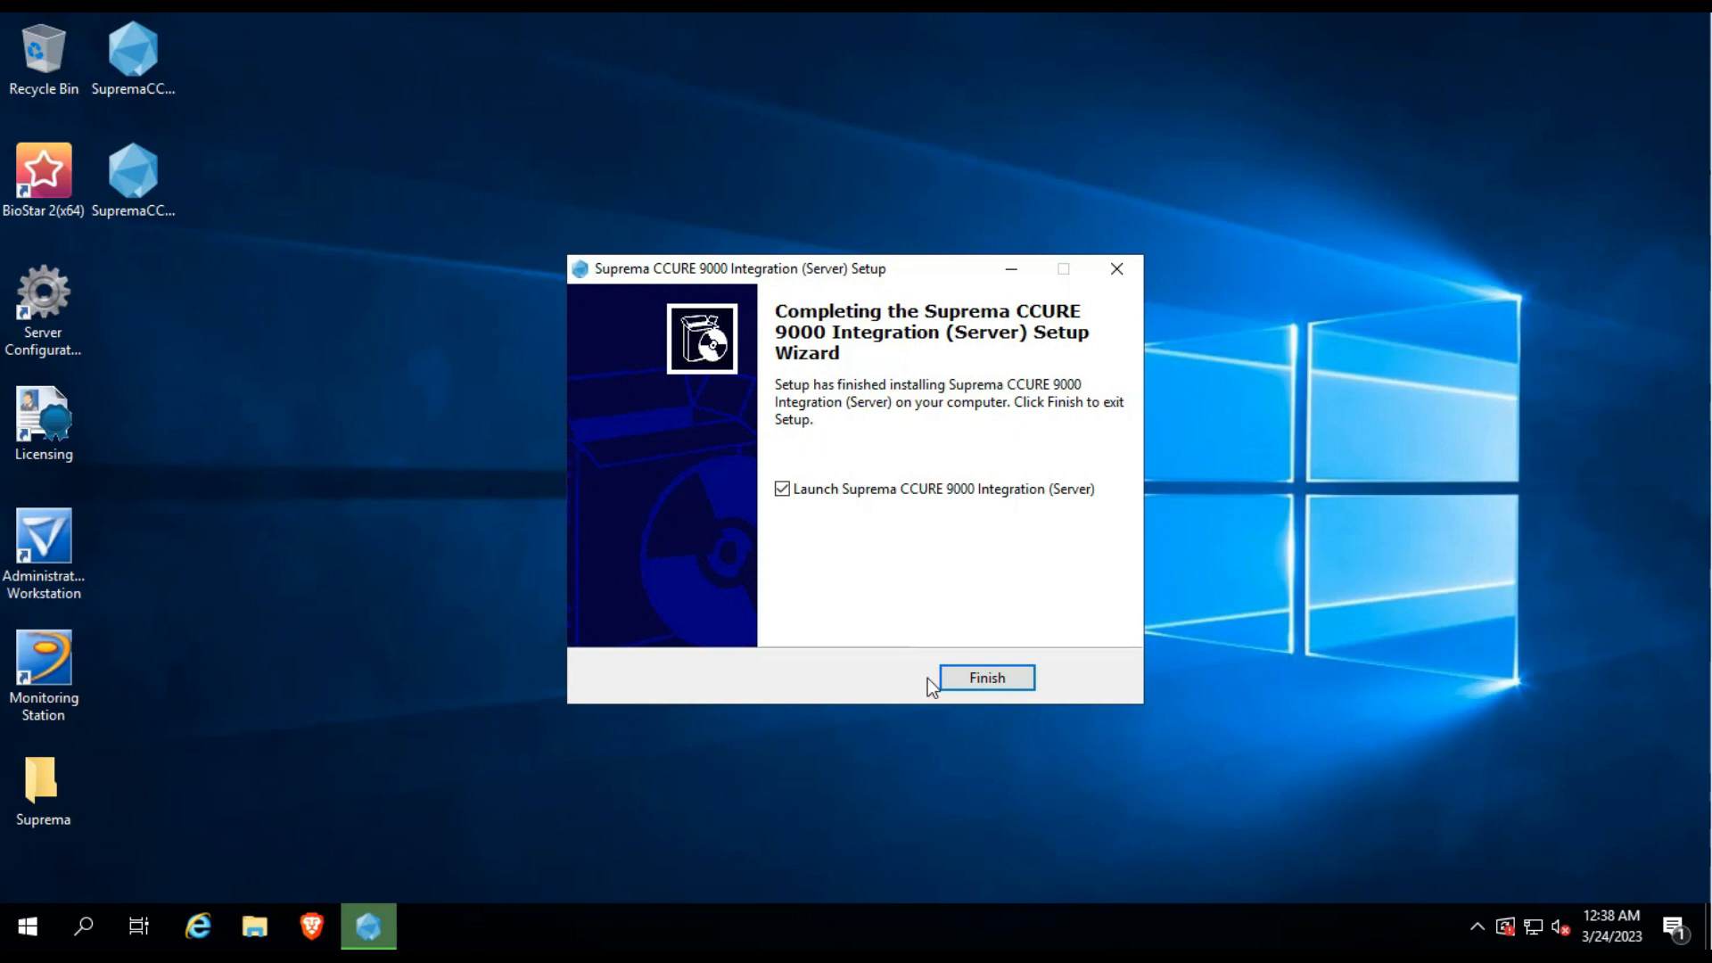
left_click(998, 683)
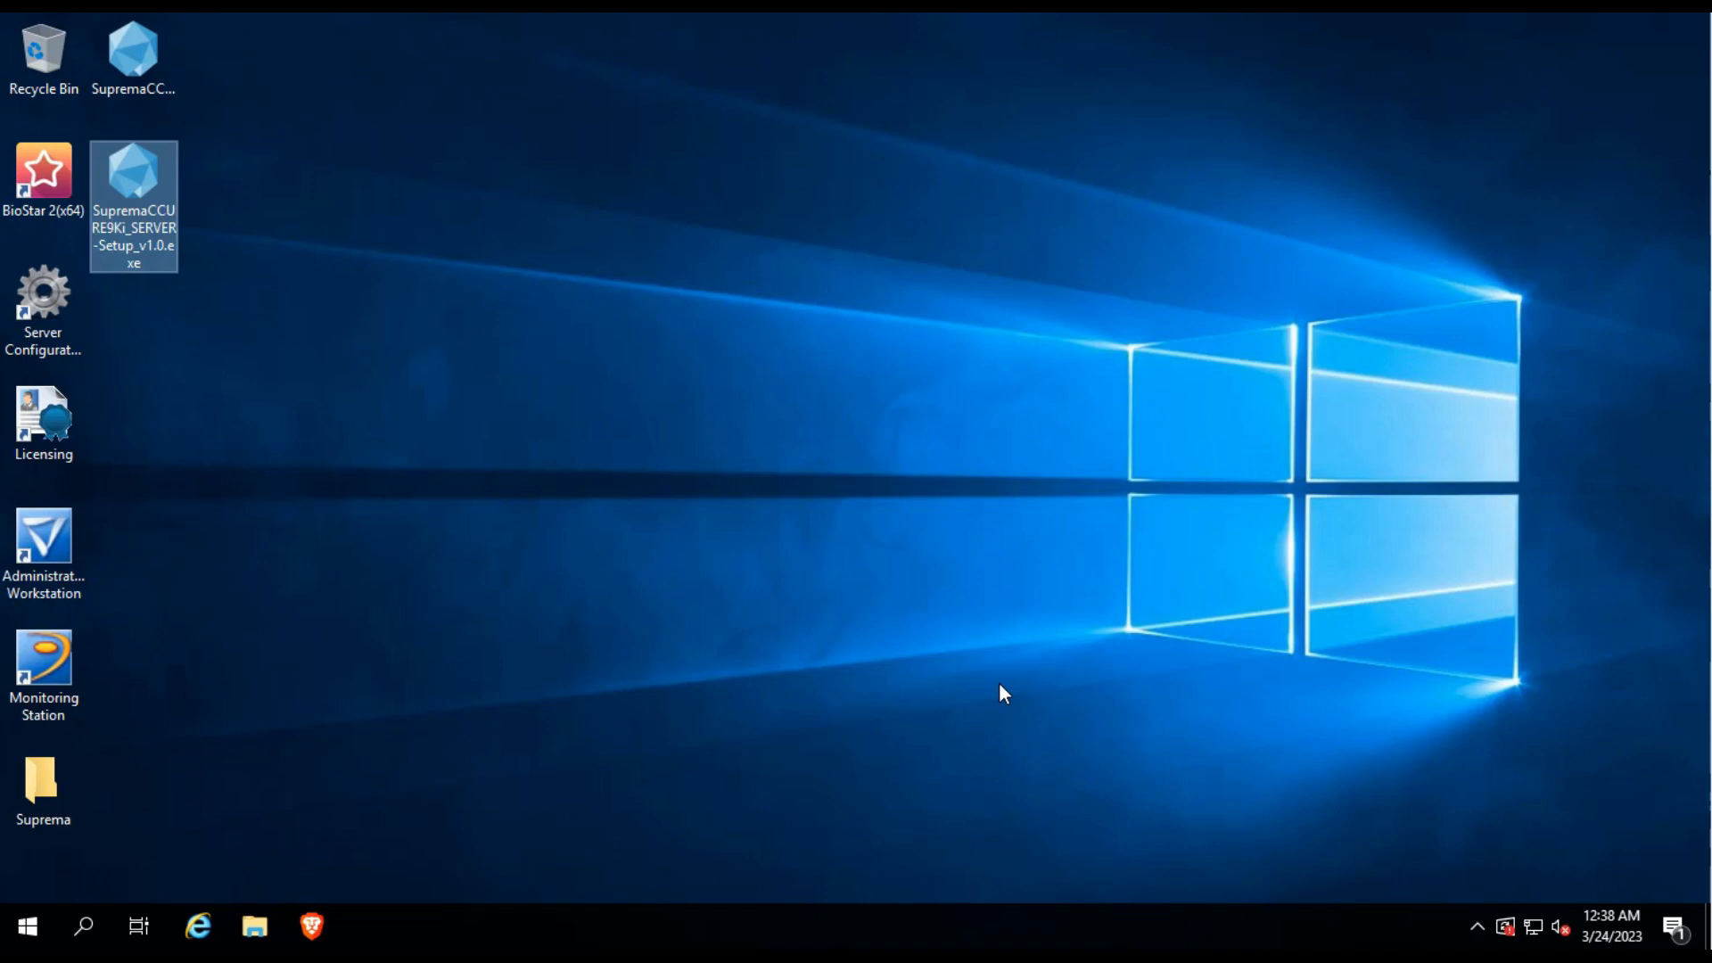
Restart the computer from the Start menu, confirming the shutdown reason.
left_click(778, 491)
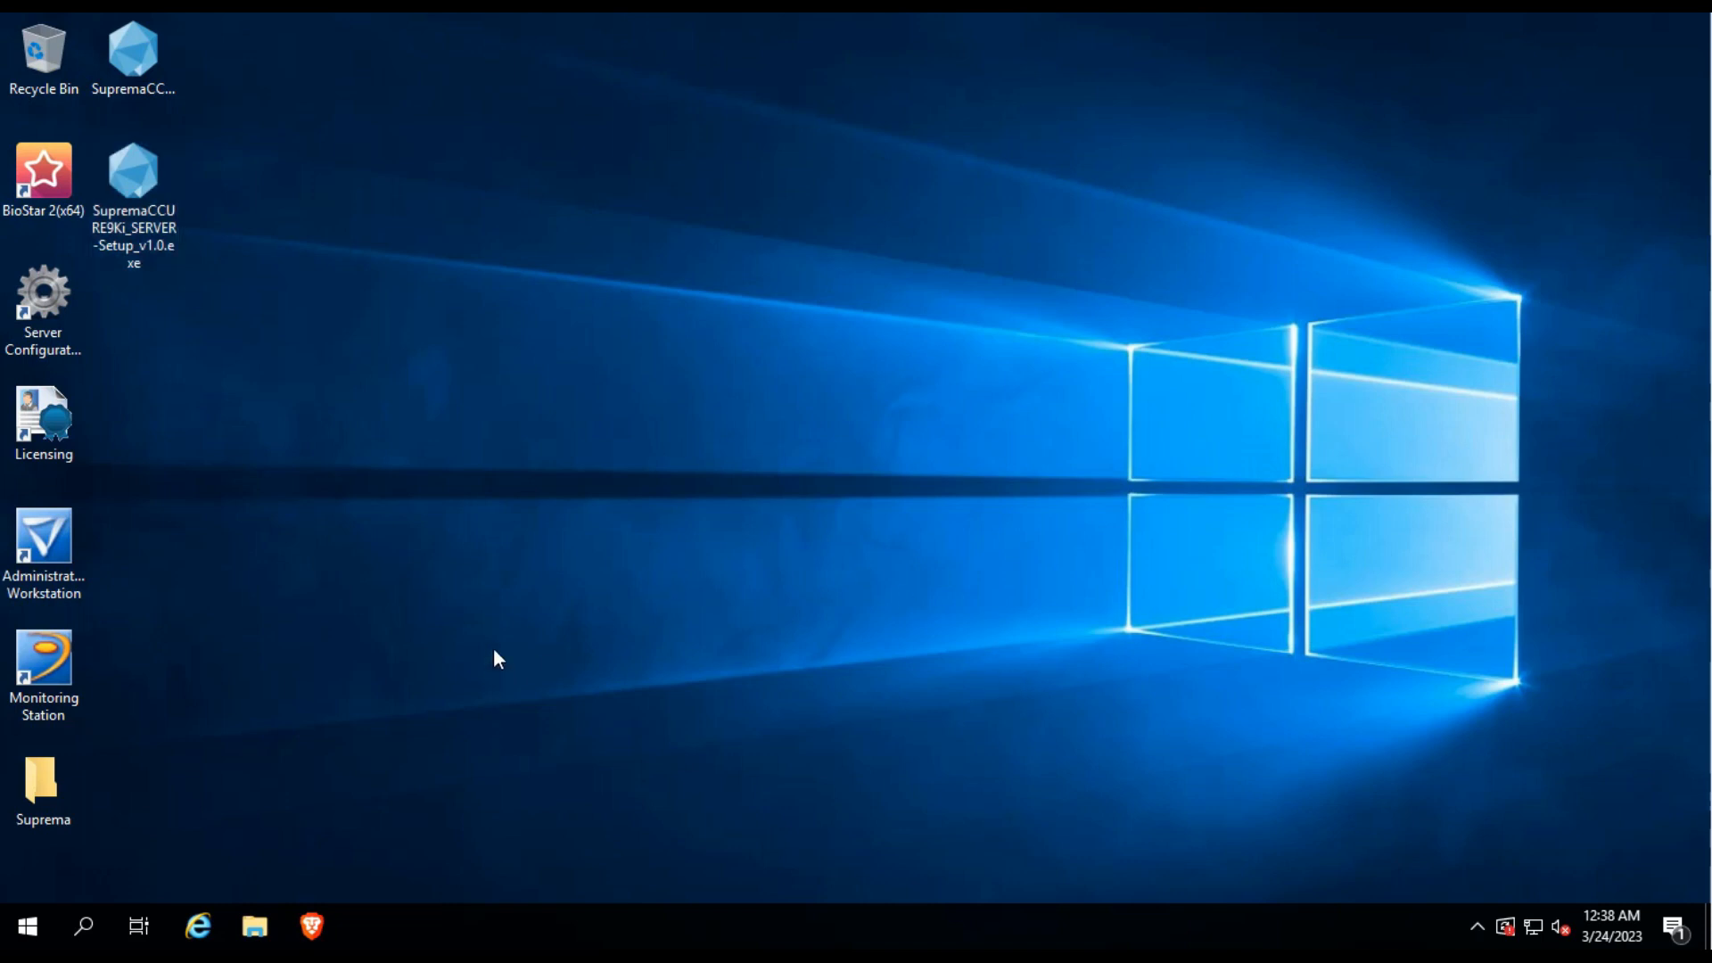
left_click(28, 927)
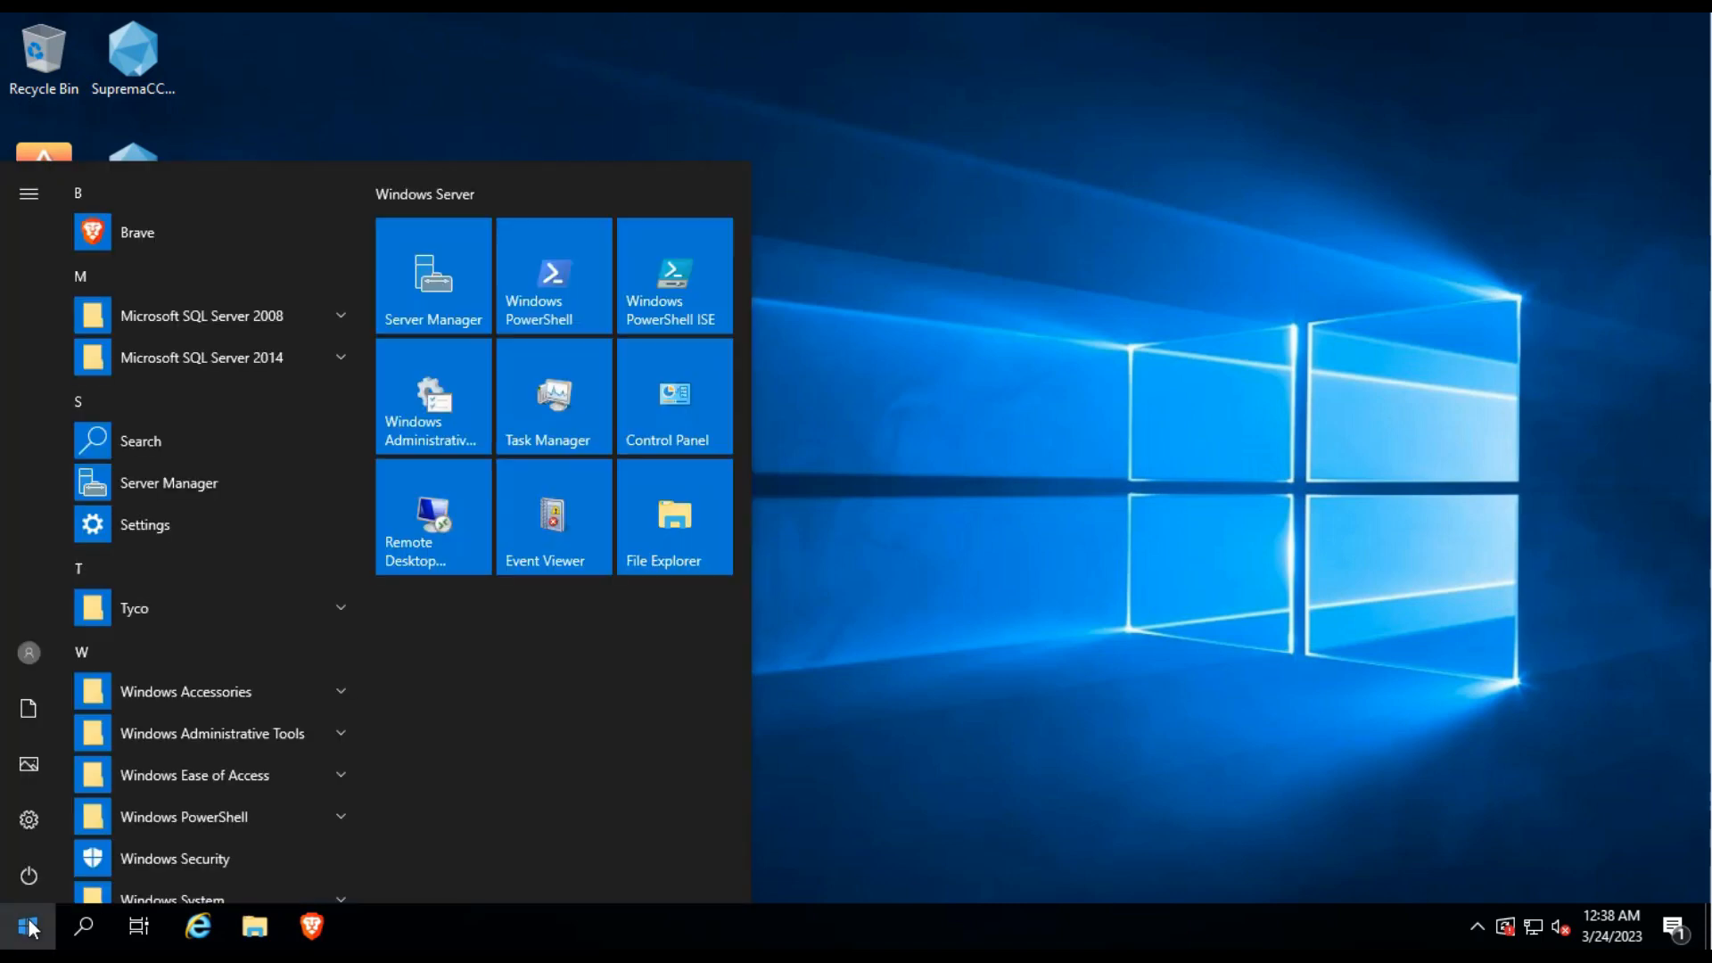
left_click(25, 887)
left_click(108, 822)
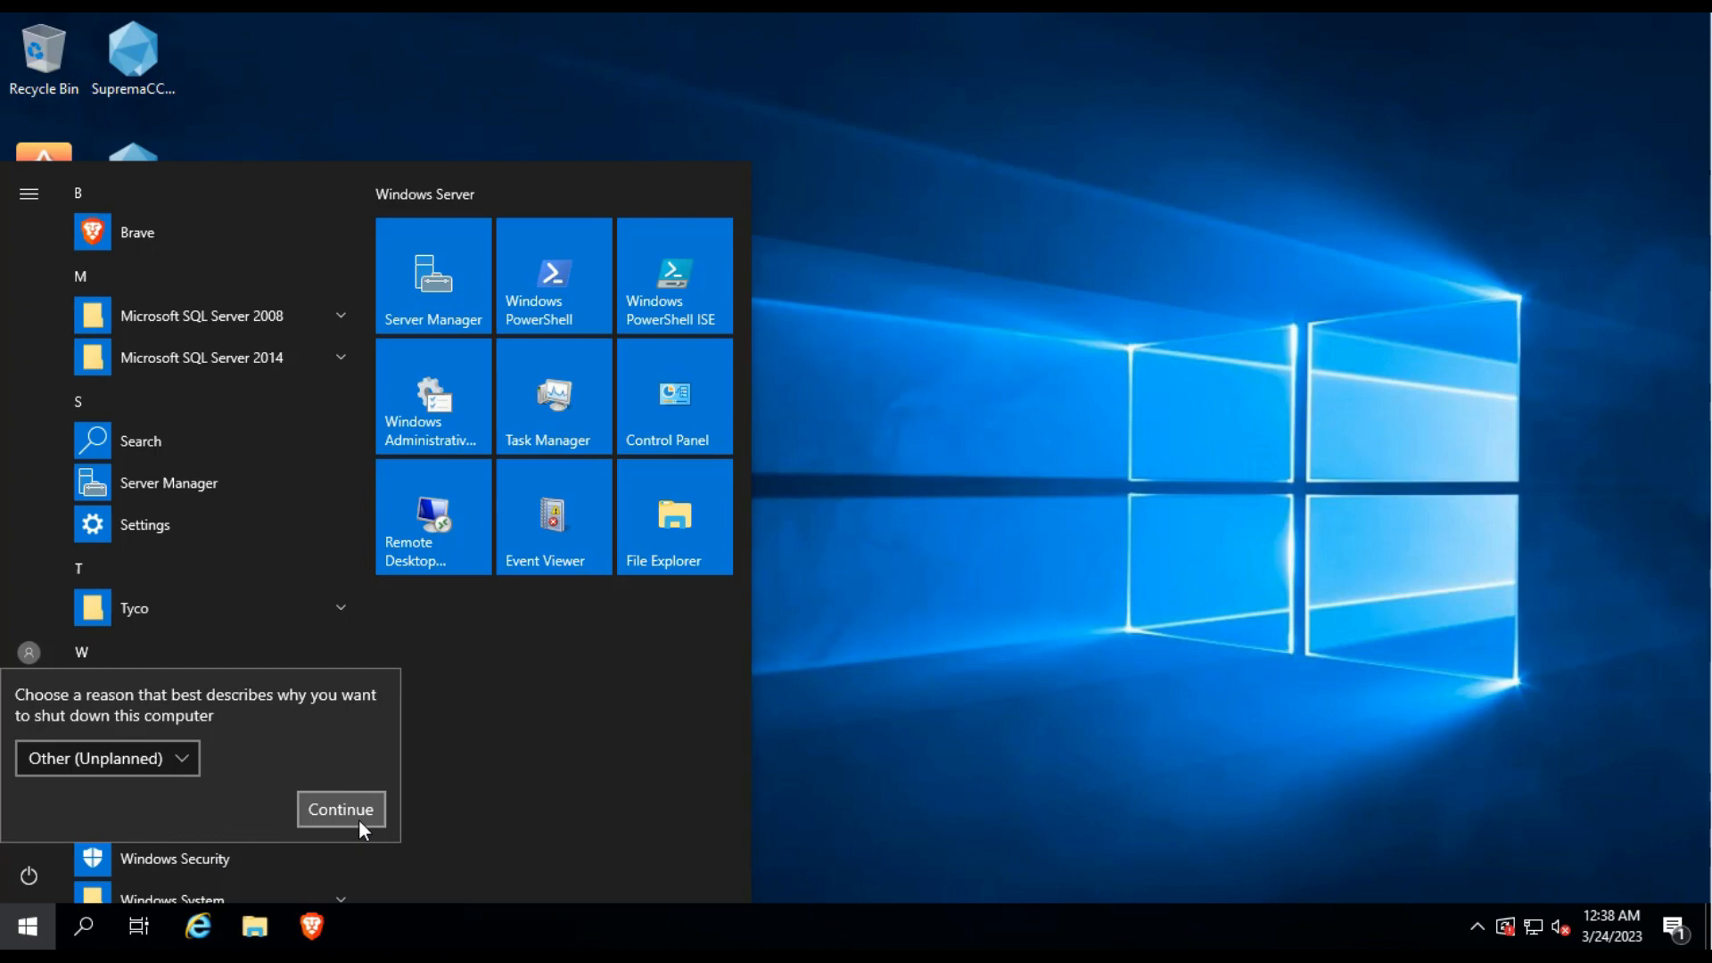
left_click(358, 819)
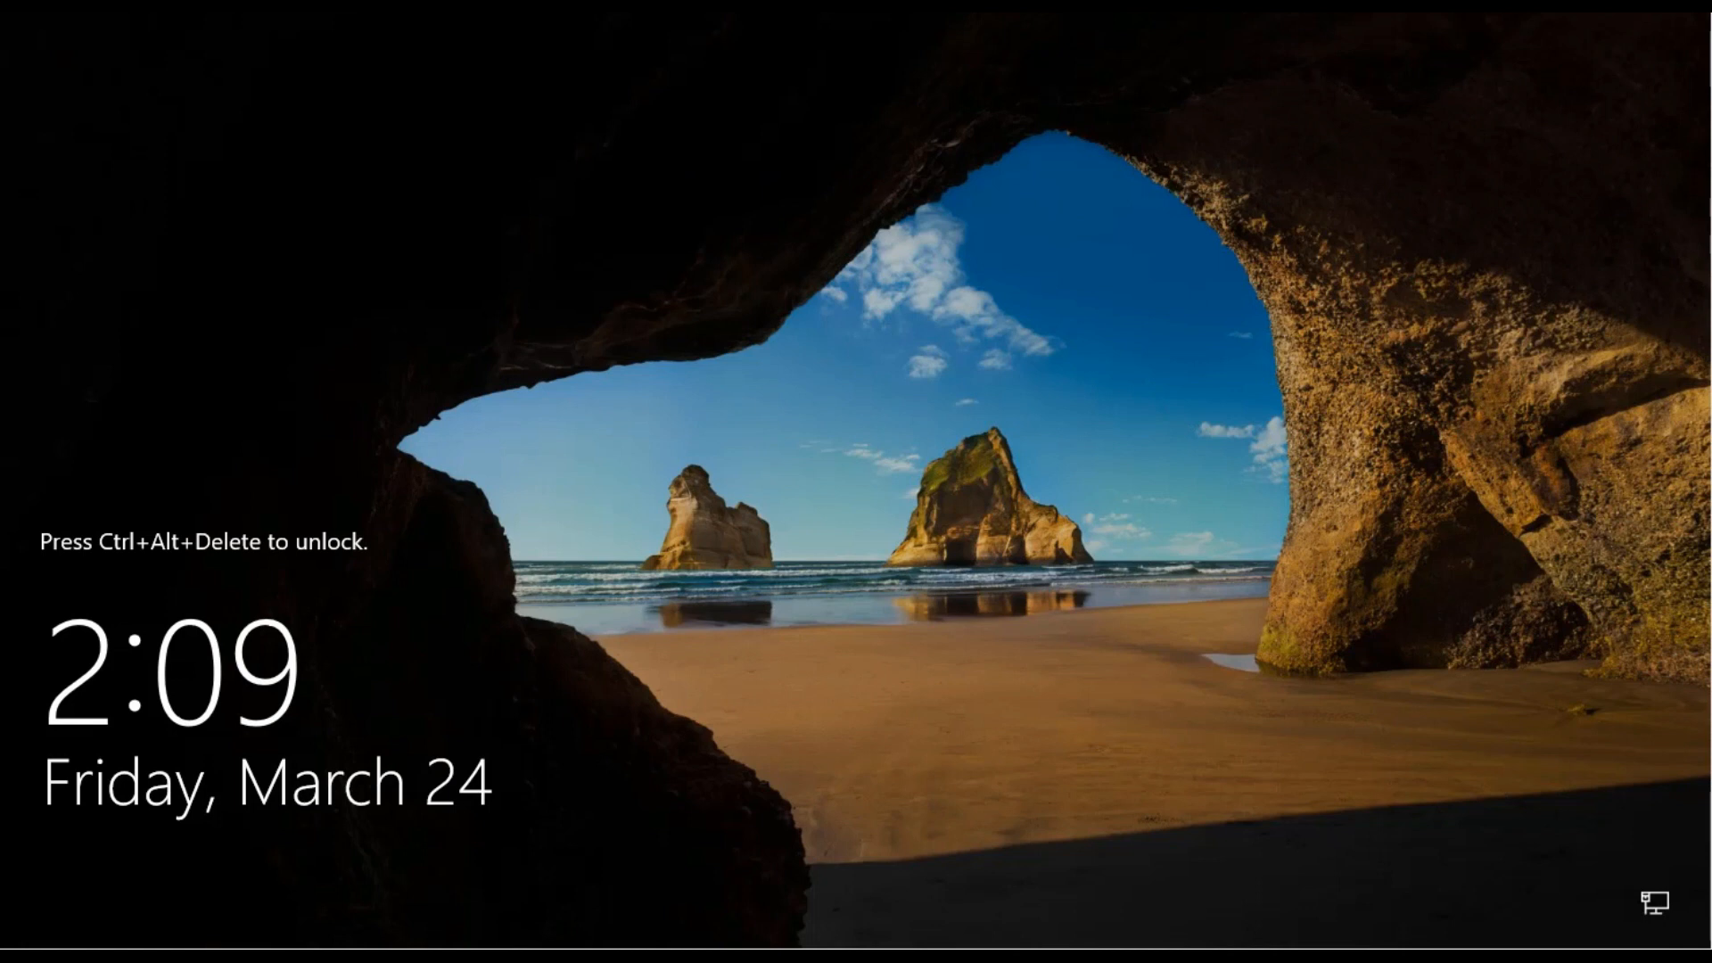
Sign back in to the administrator account with its password.
key("ctrl+alt+Delete")
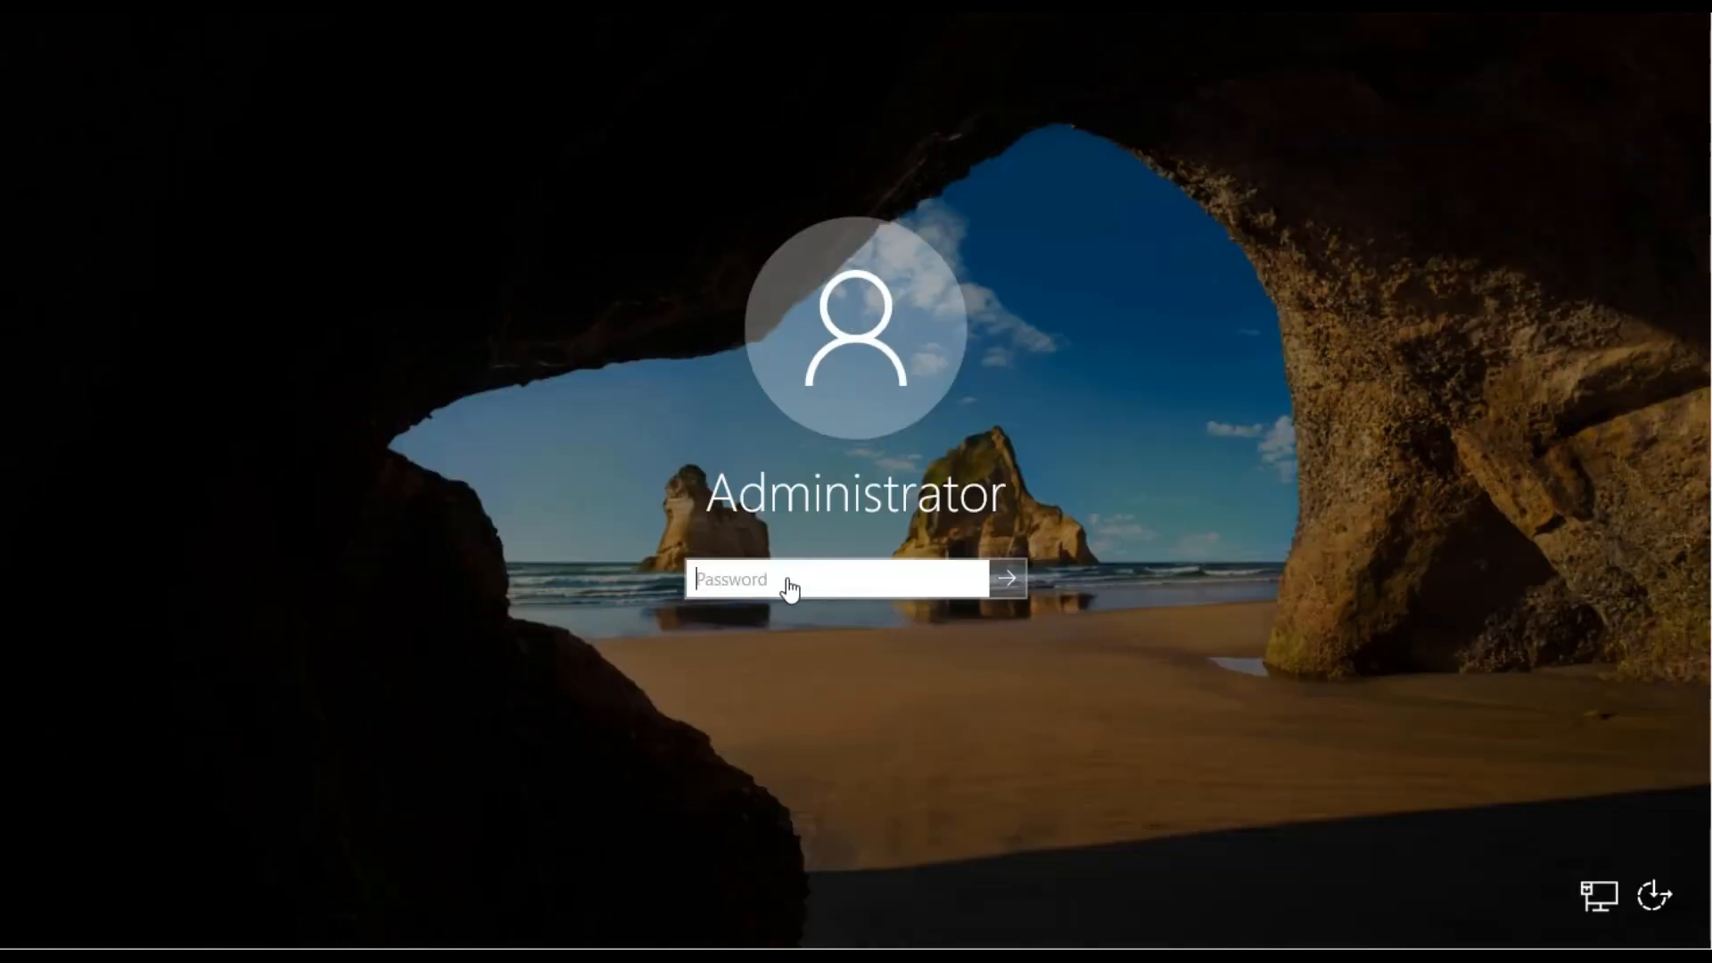
type("P")
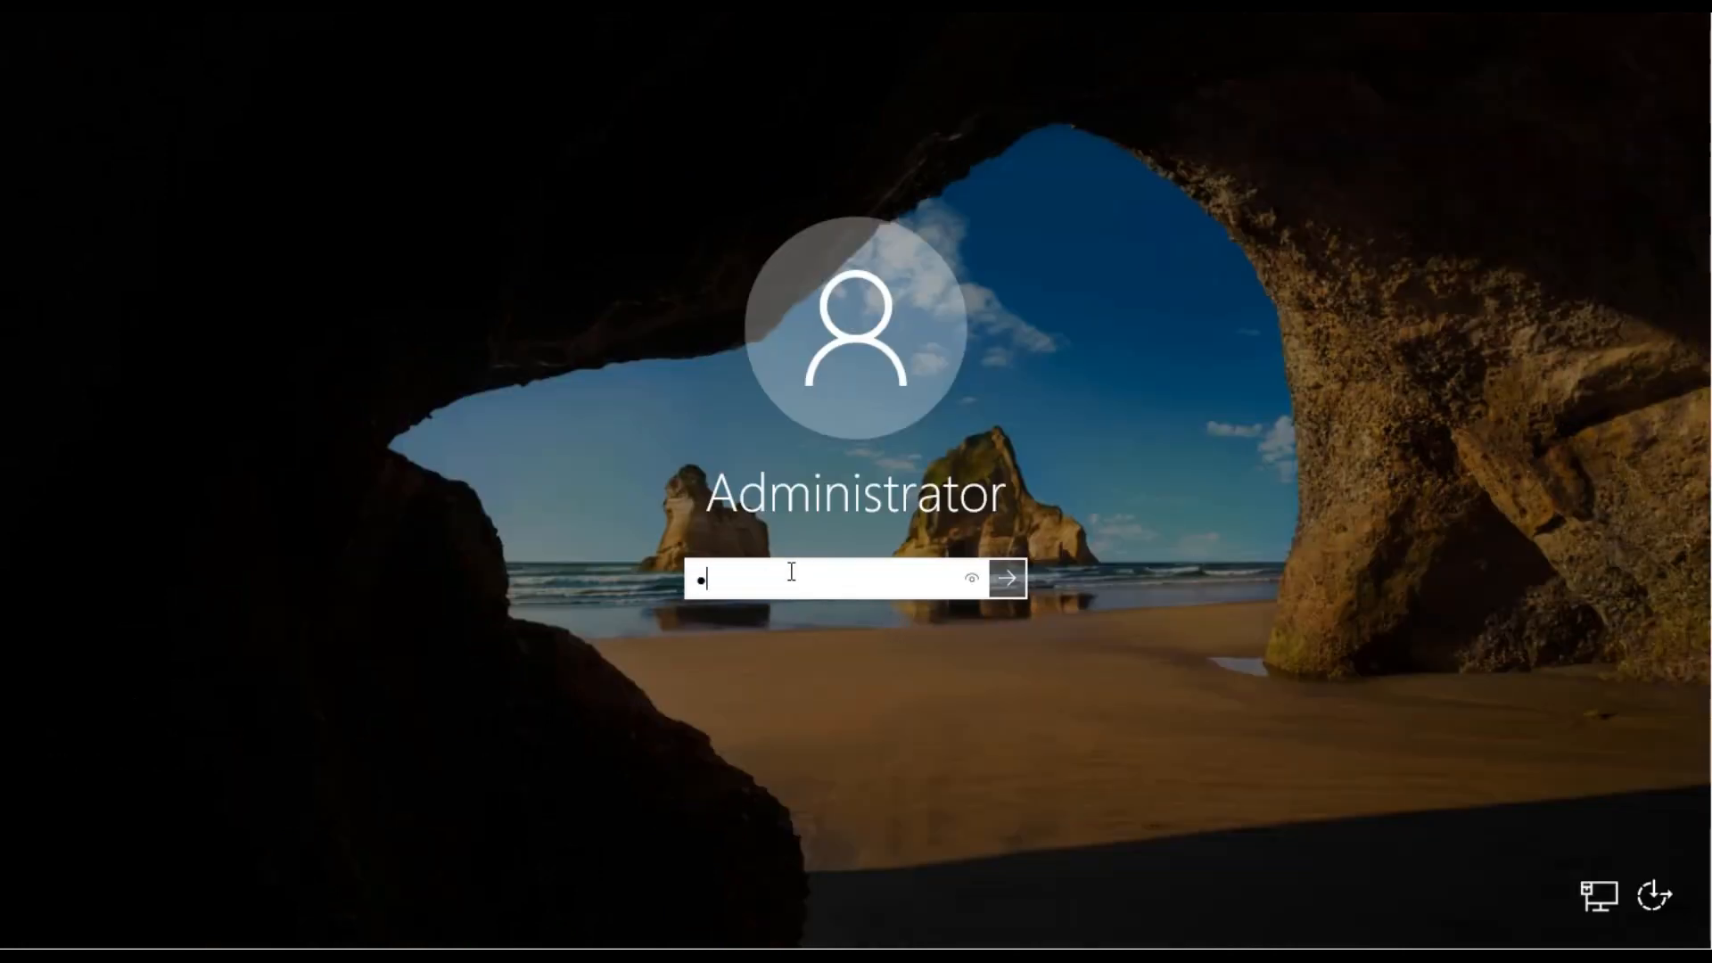
type("@ssw0rd1234")
key("Return")
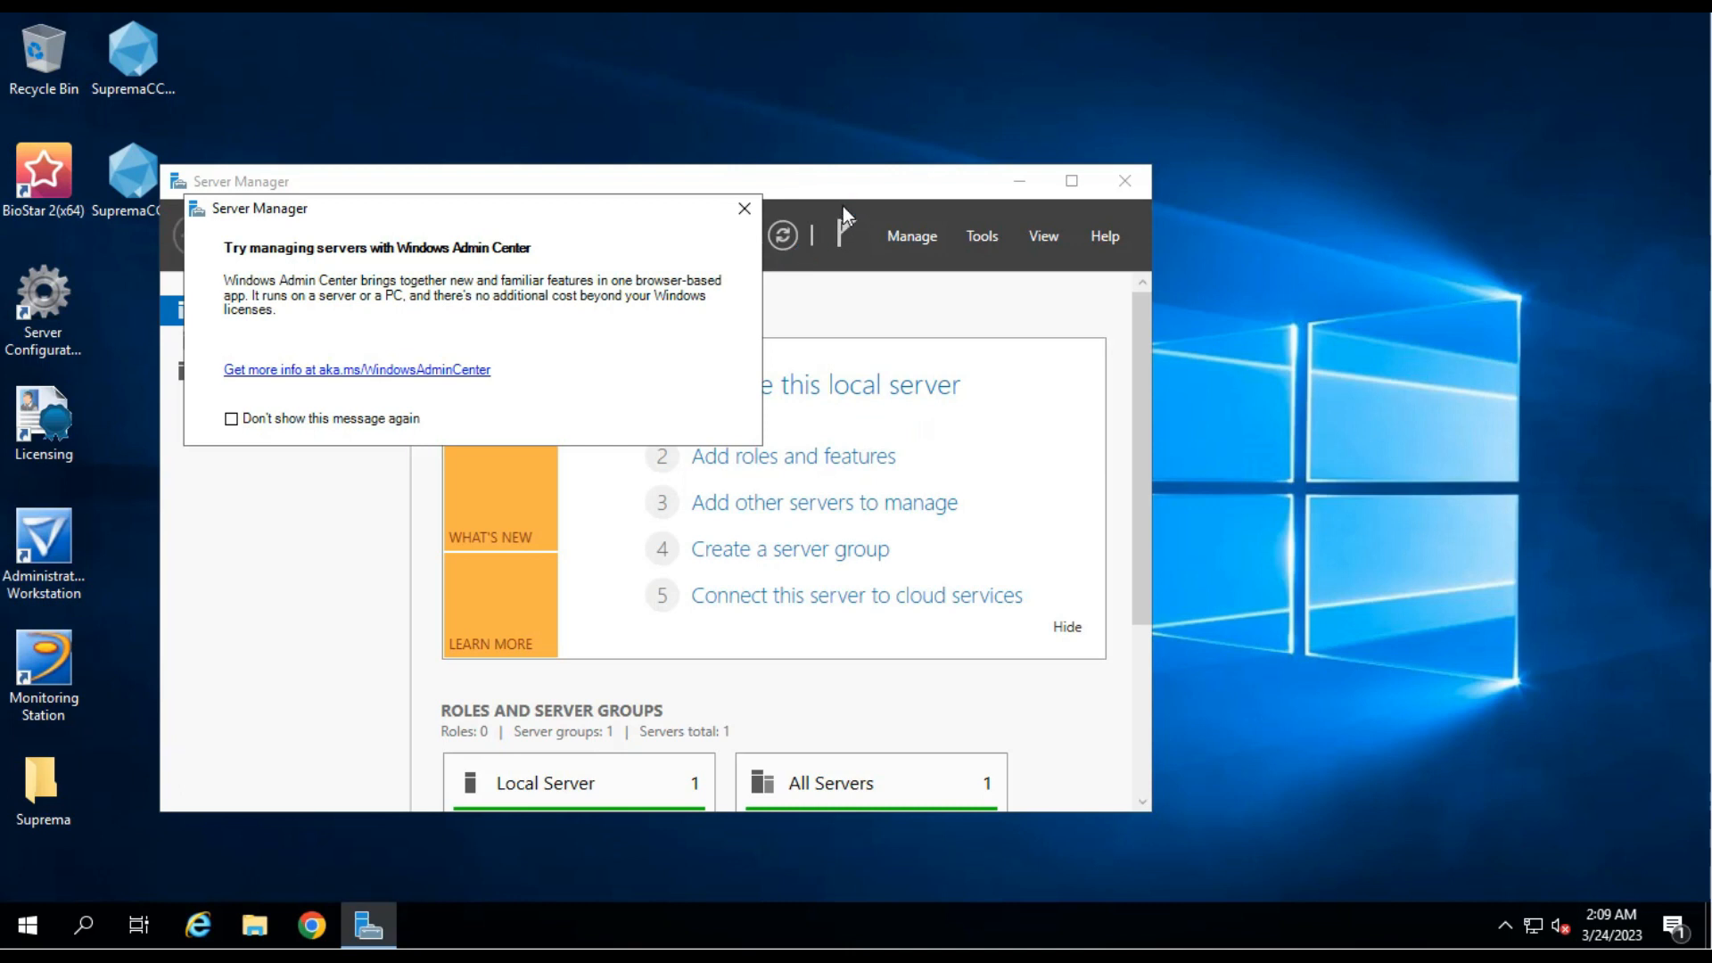
Open the CCURE9K integration index.html login page in the browser.
left_click(312, 928)
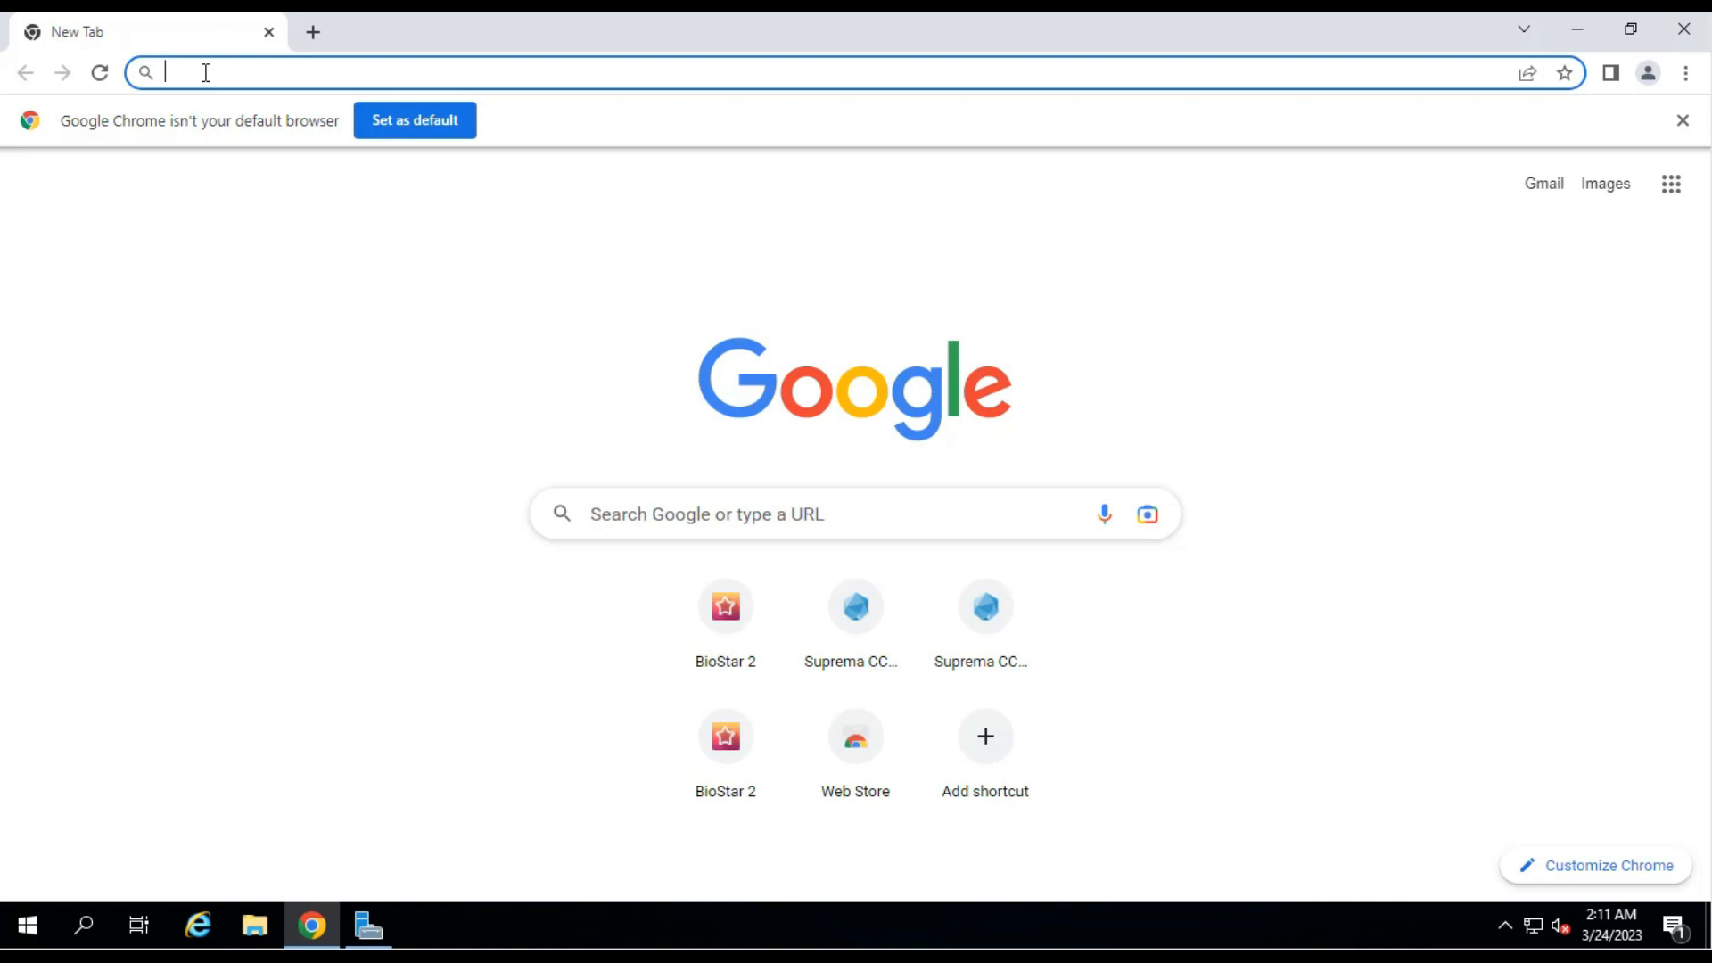
type("12")
key("Down")
key("Down")
key("Down")
key("Down")
key("Down")
key("Down")
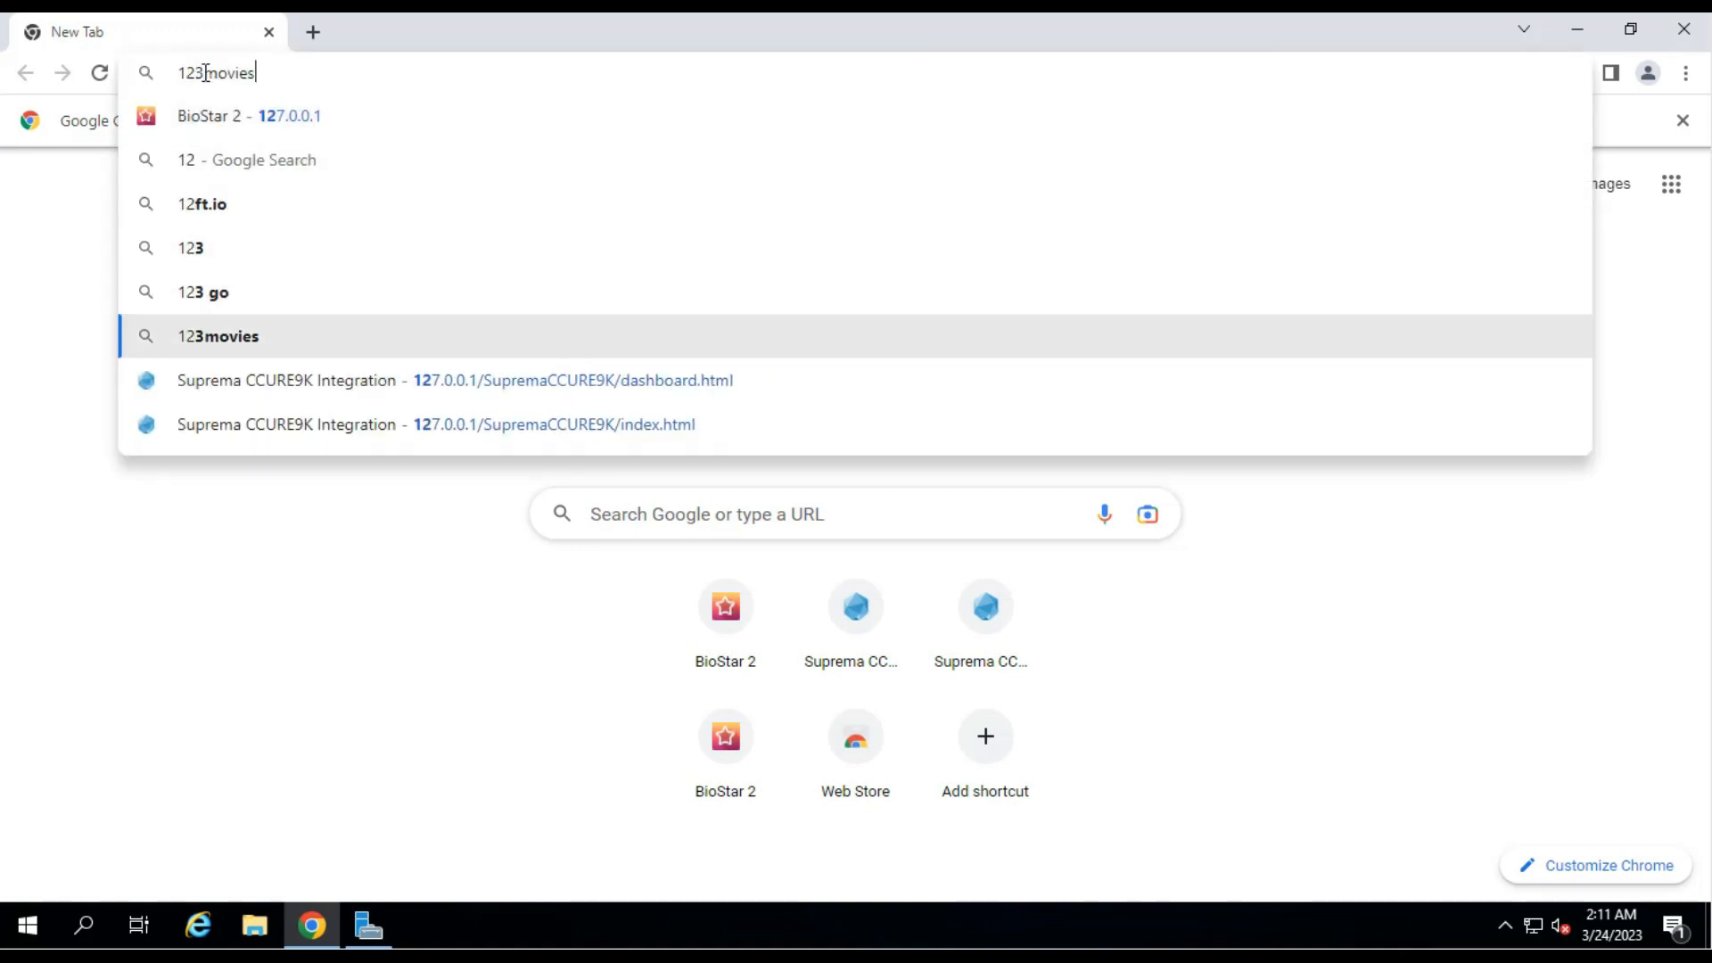
key("Down")
key("Return")
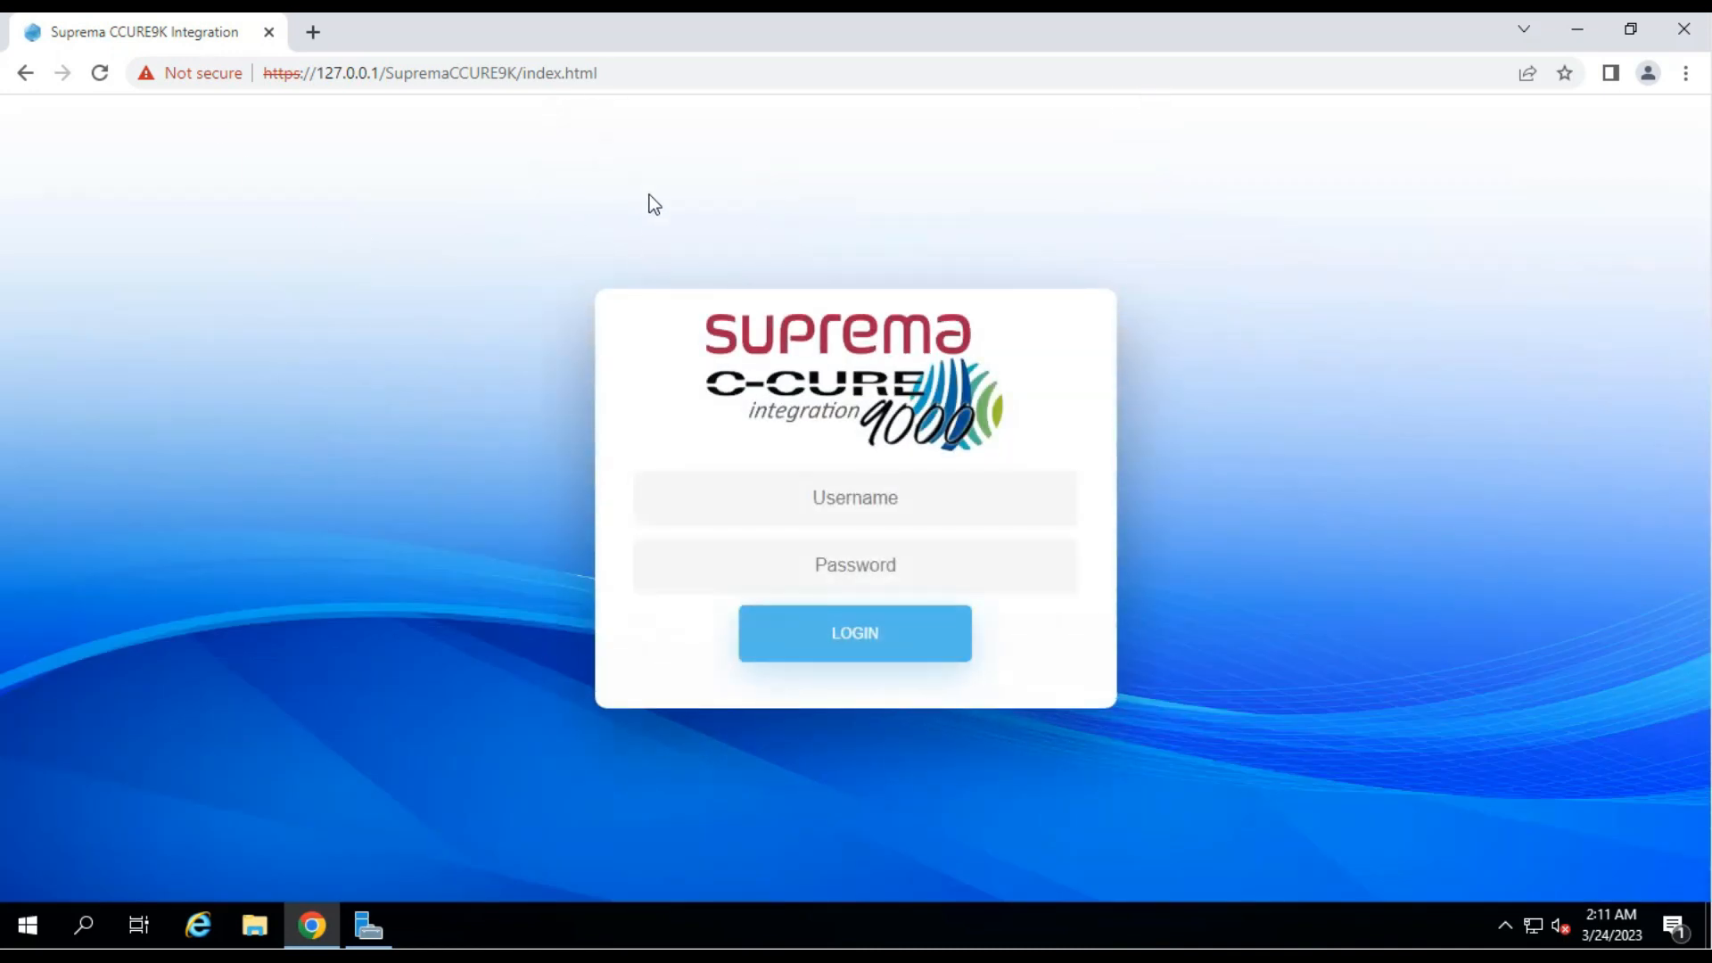
left_click(657, 70)
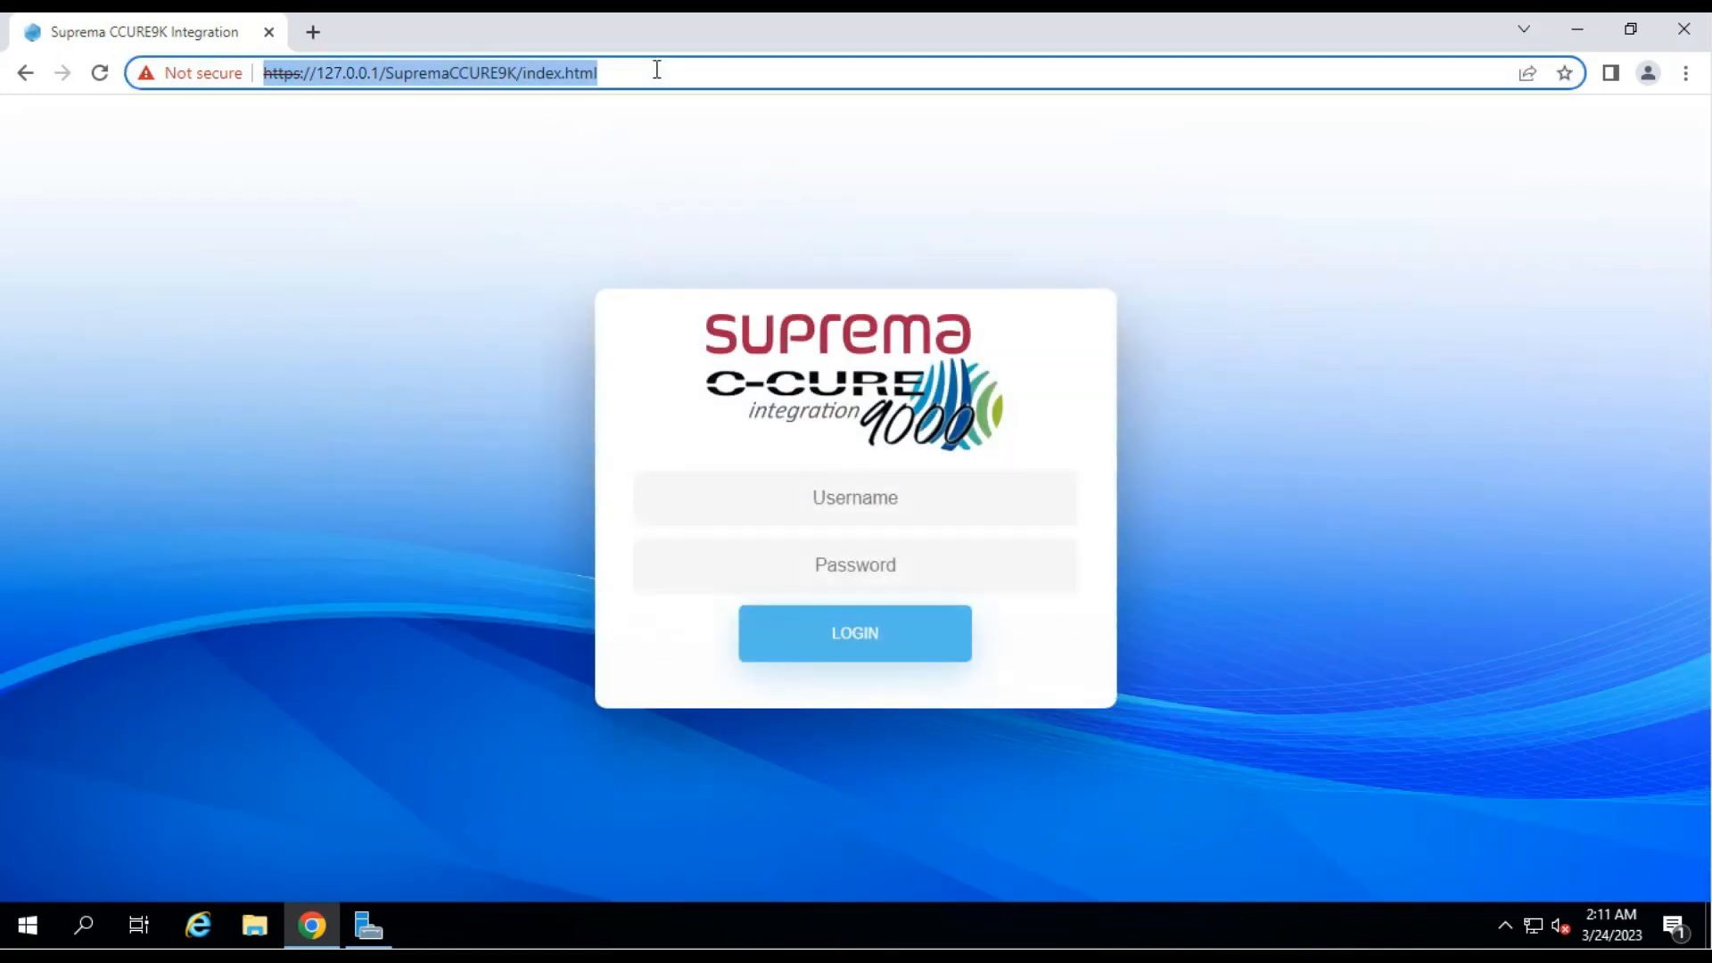
Log in to the integration console as admin with the account password.
left_click(922, 516)
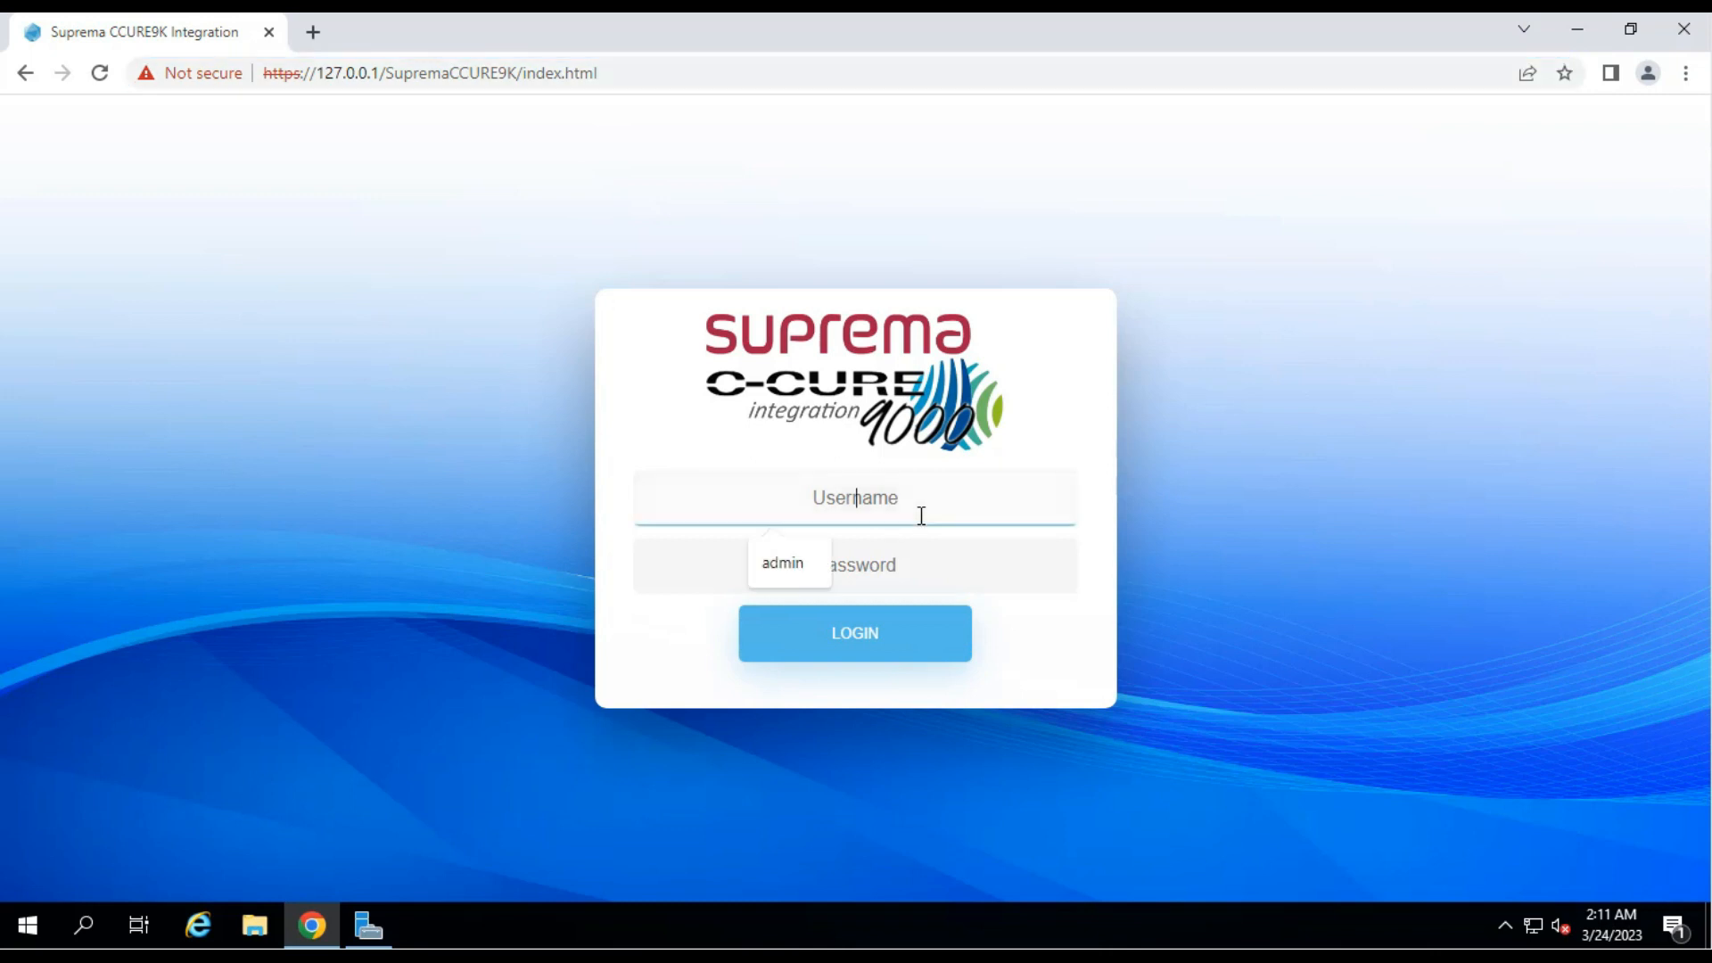
type("admin")
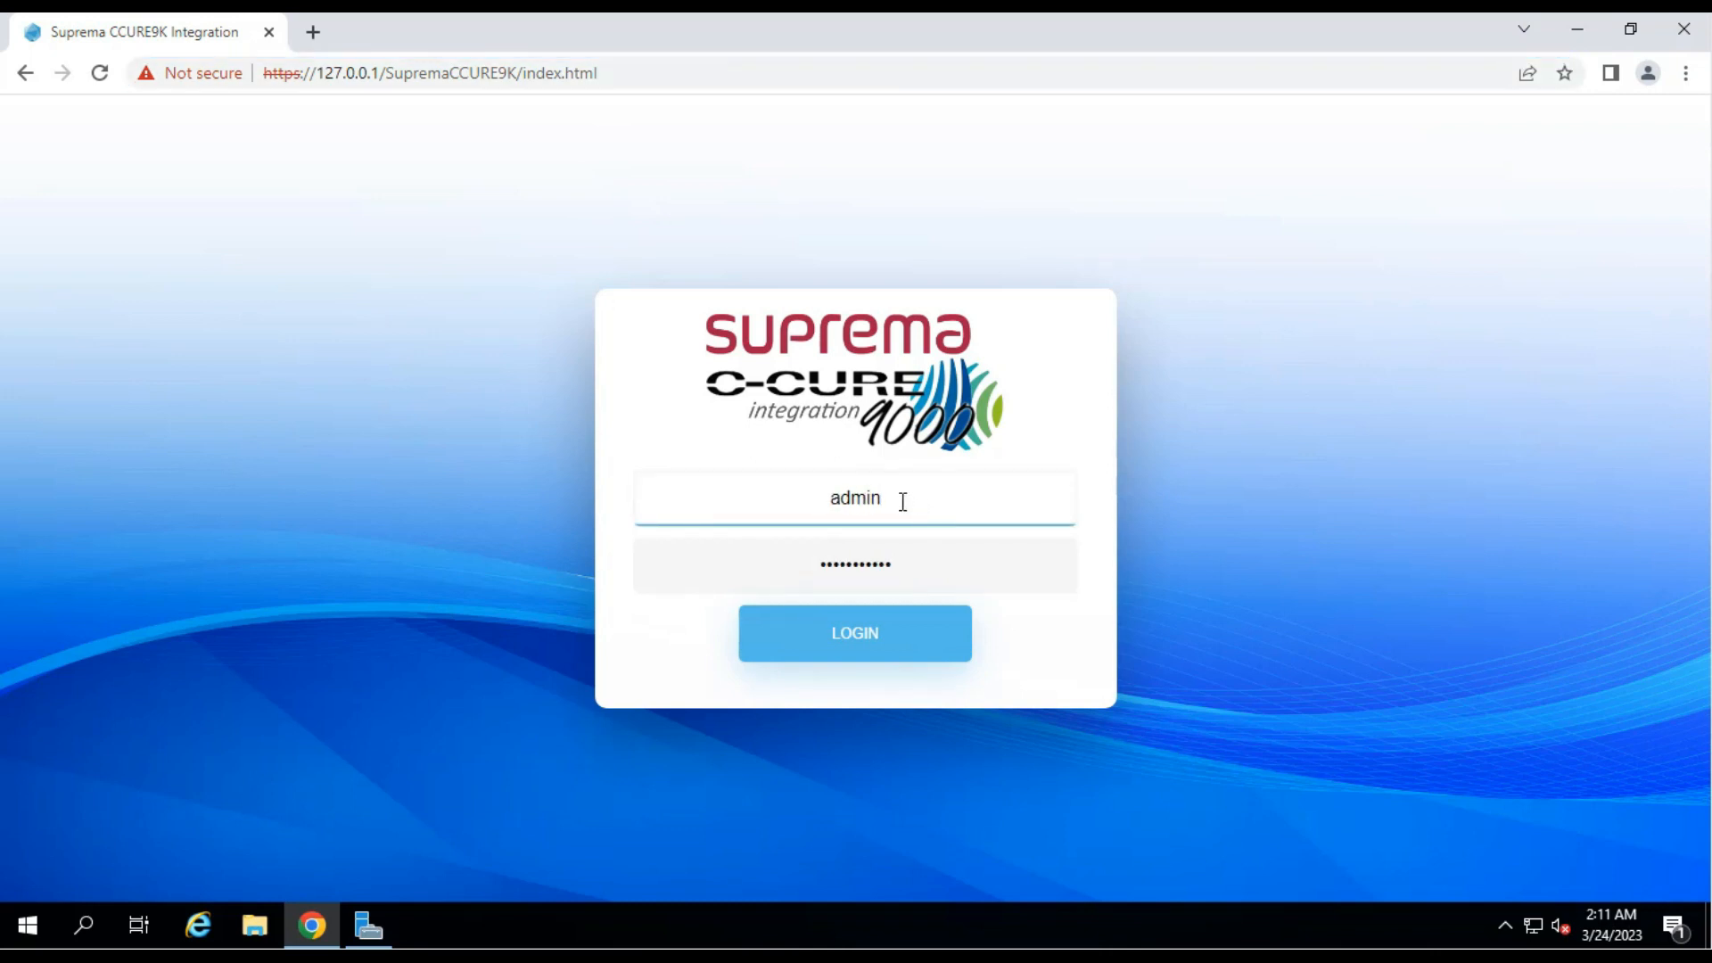
left_click_drag(902, 500, 805, 497)
left_click(902, 505)
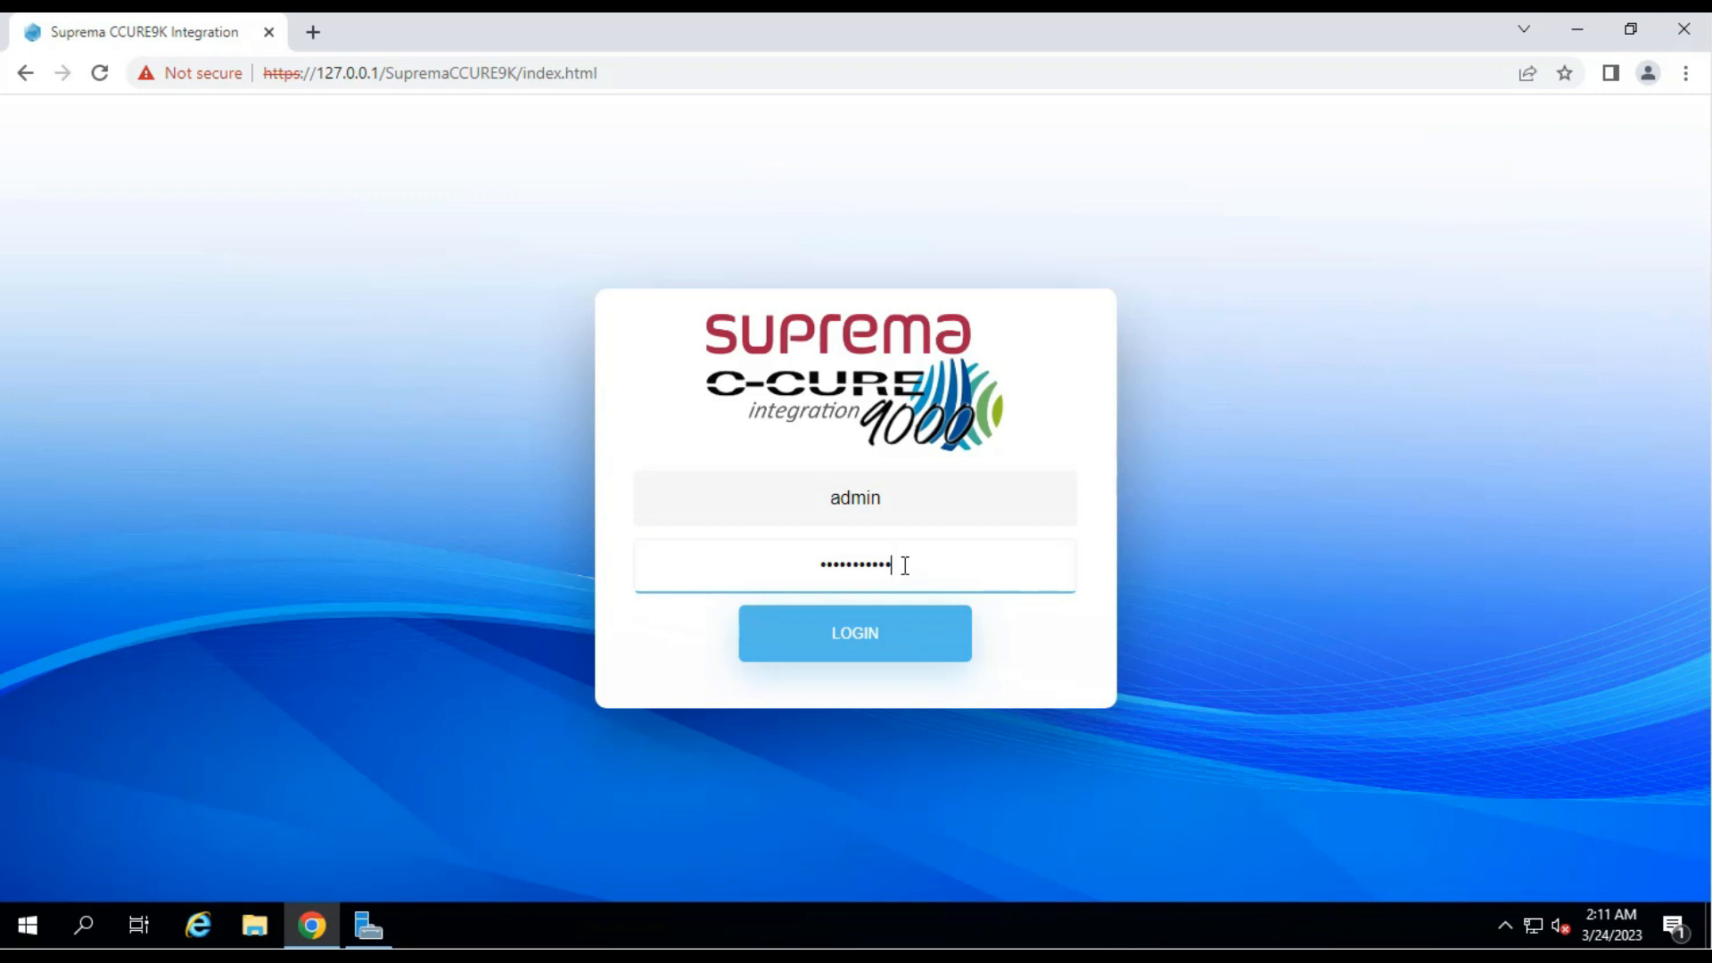
left_click_drag(896, 496, 819, 489)
left_click(916, 497)
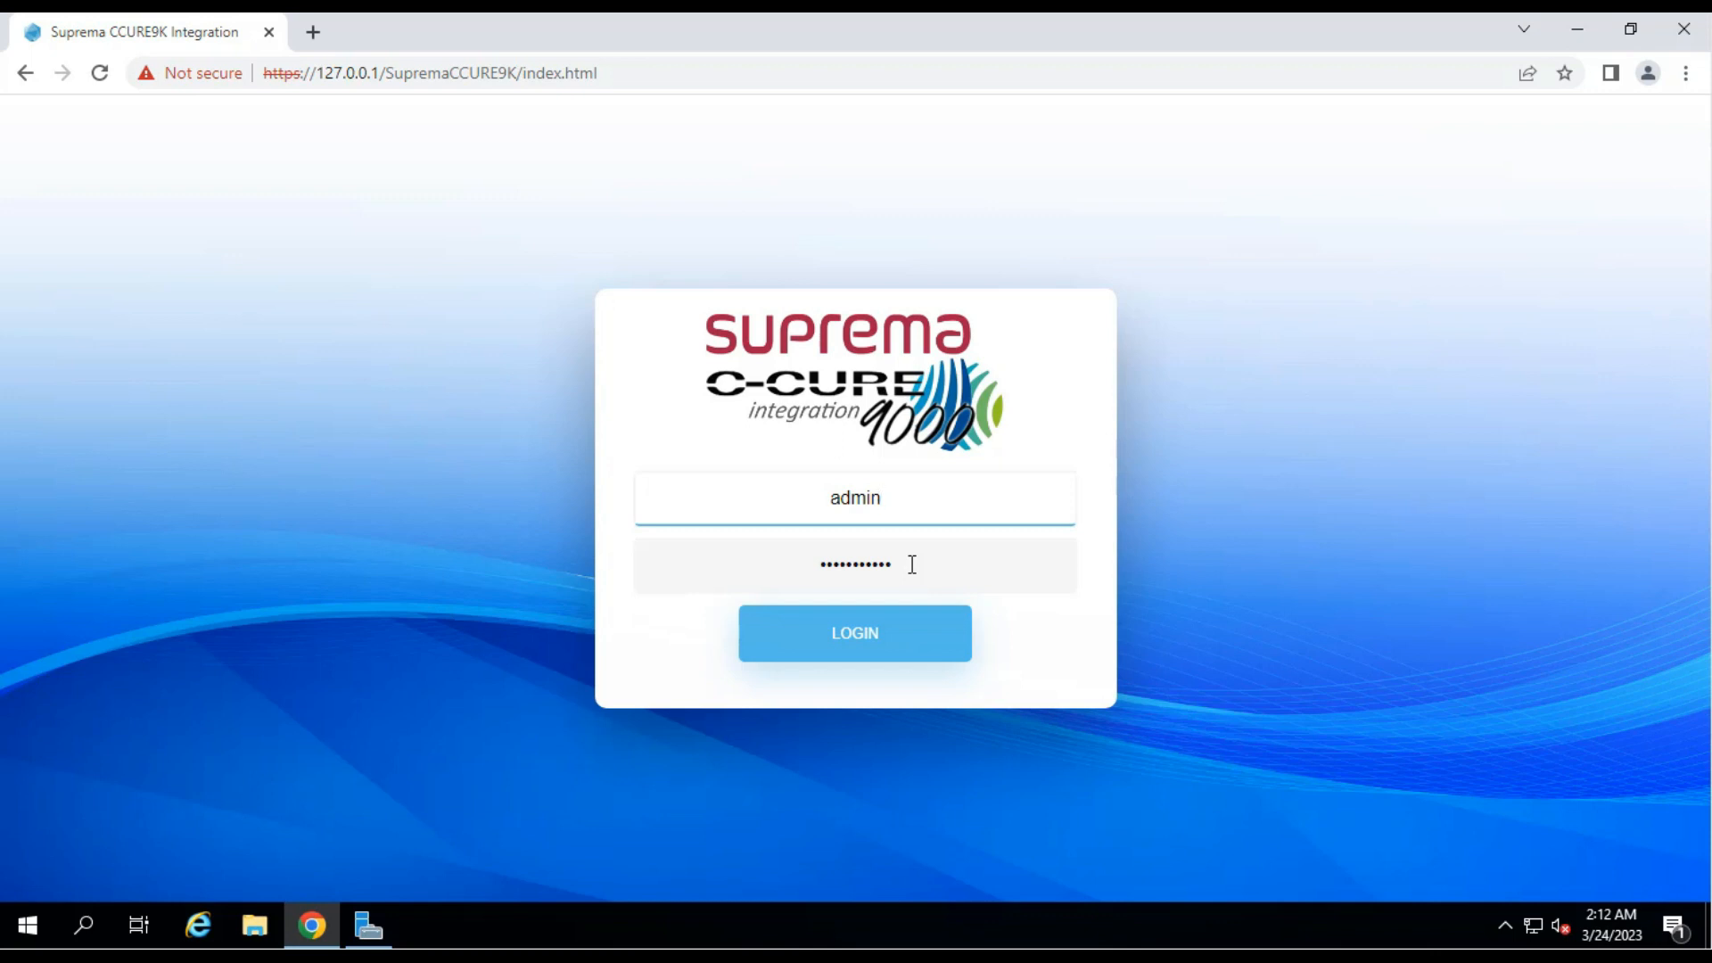
left_click(917, 564)
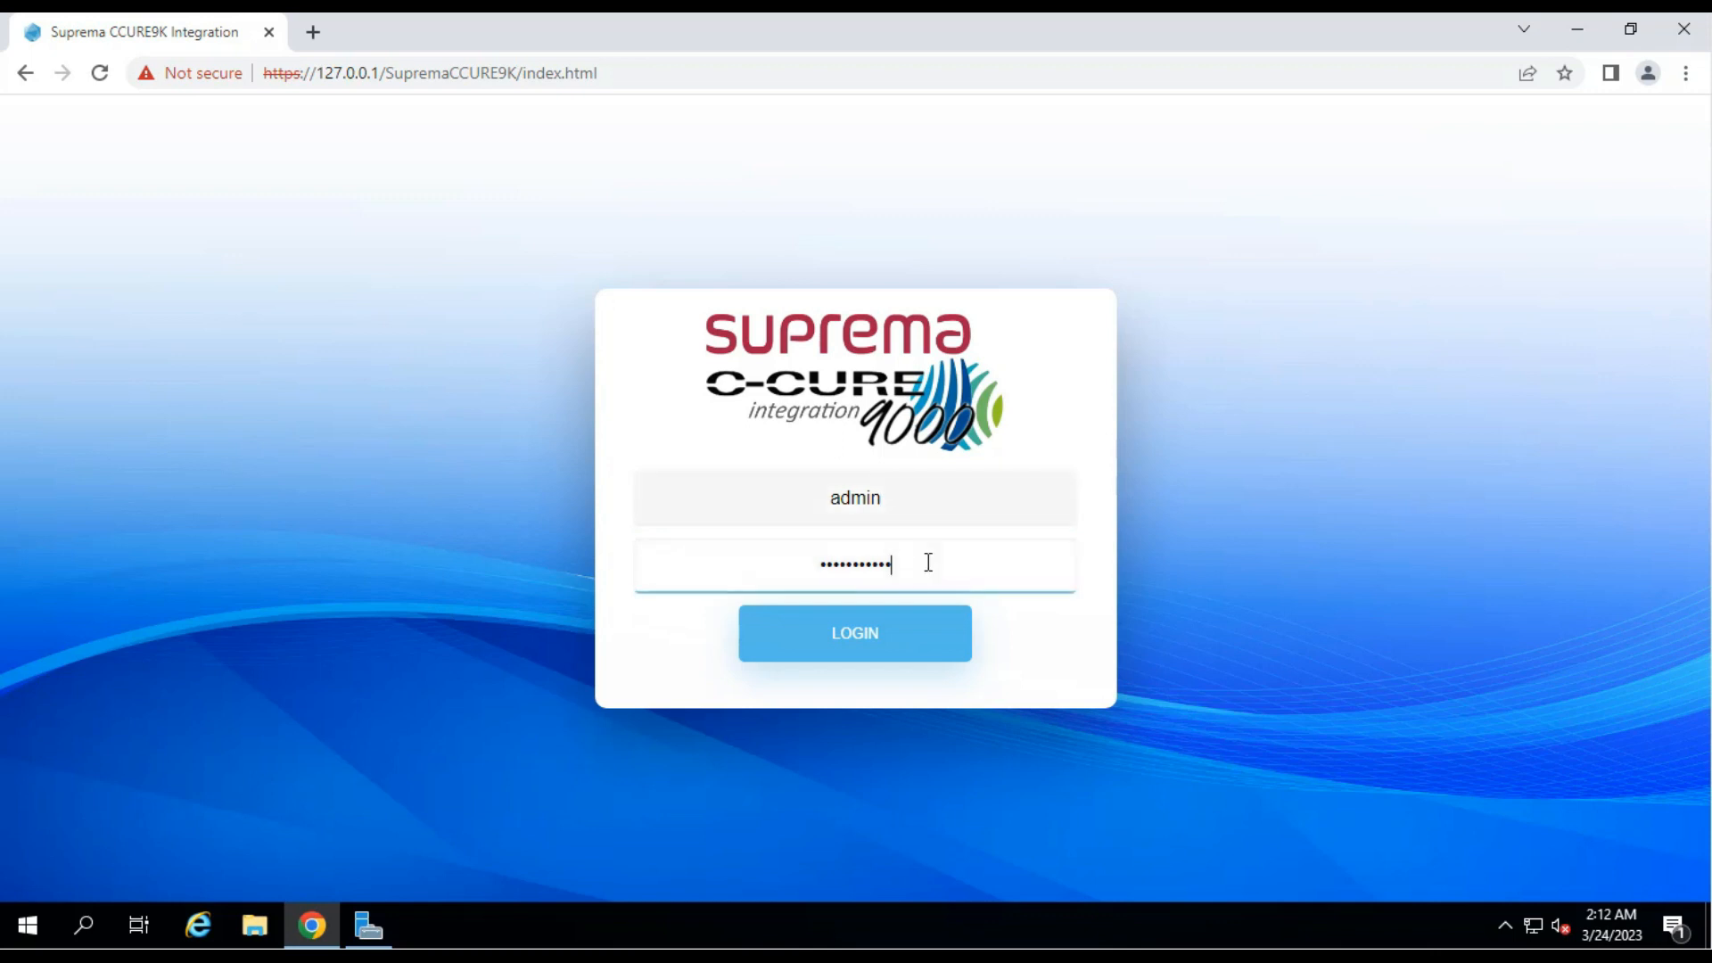
left_click(874, 641)
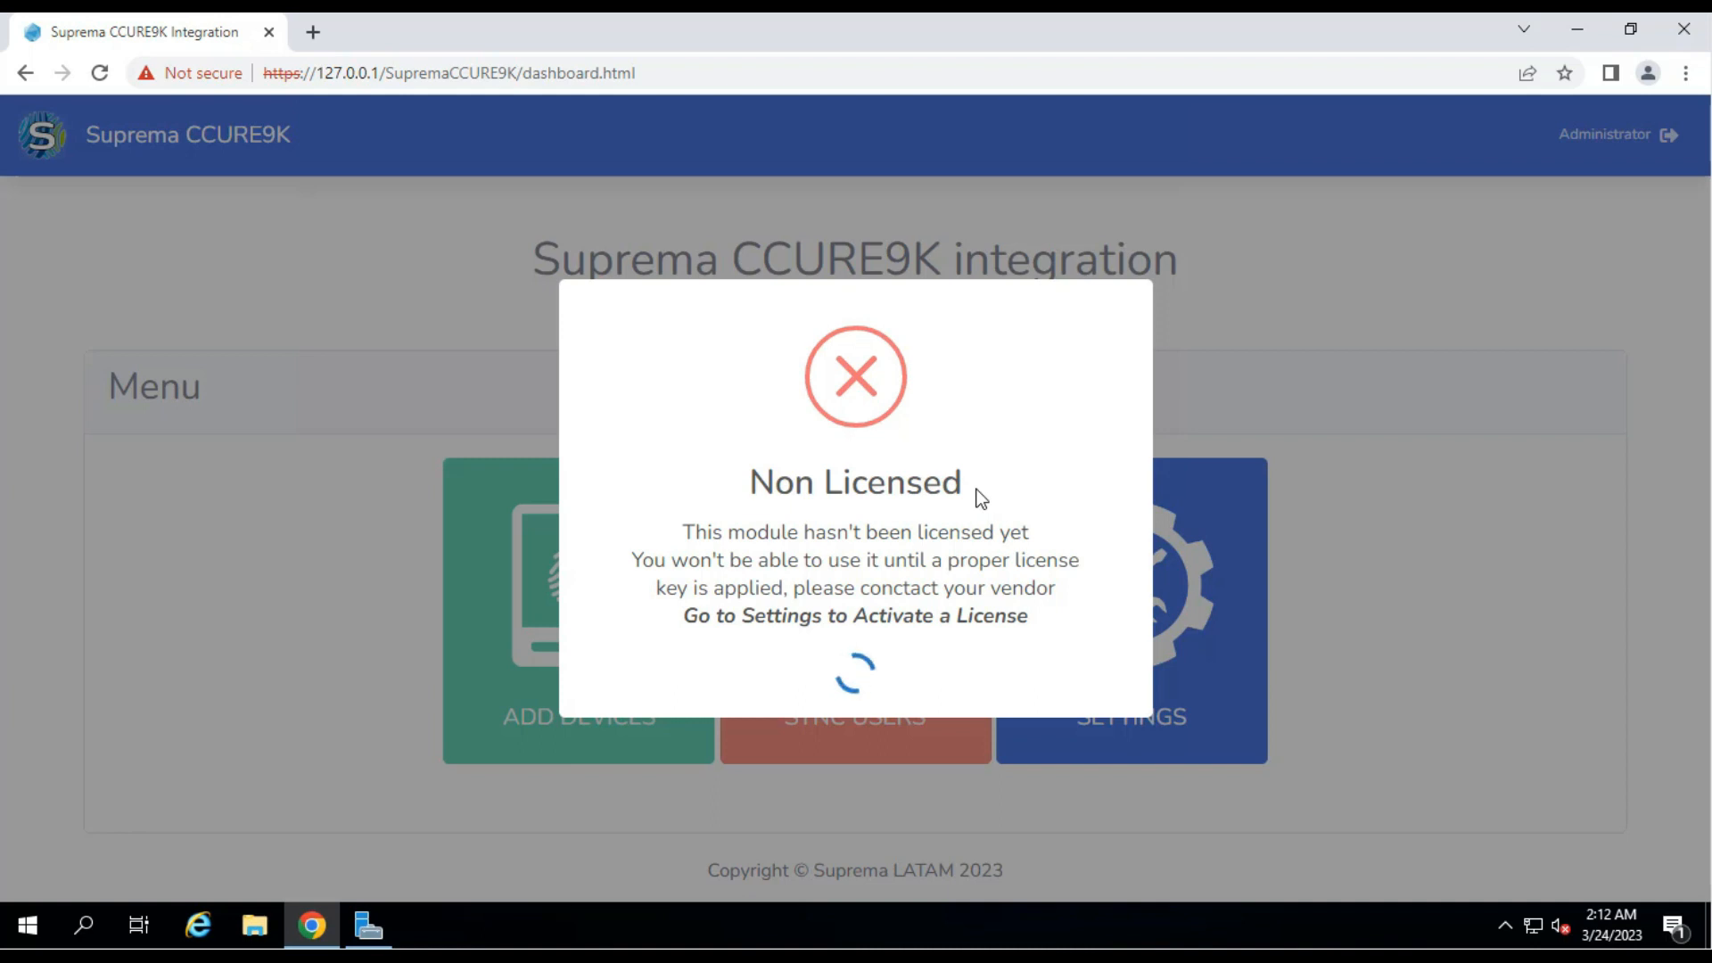
Dismiss the Non Licensed warning, paste the license key, enter a customer name, and activate.
left_click(1374, 496)
left_click(1190, 612)
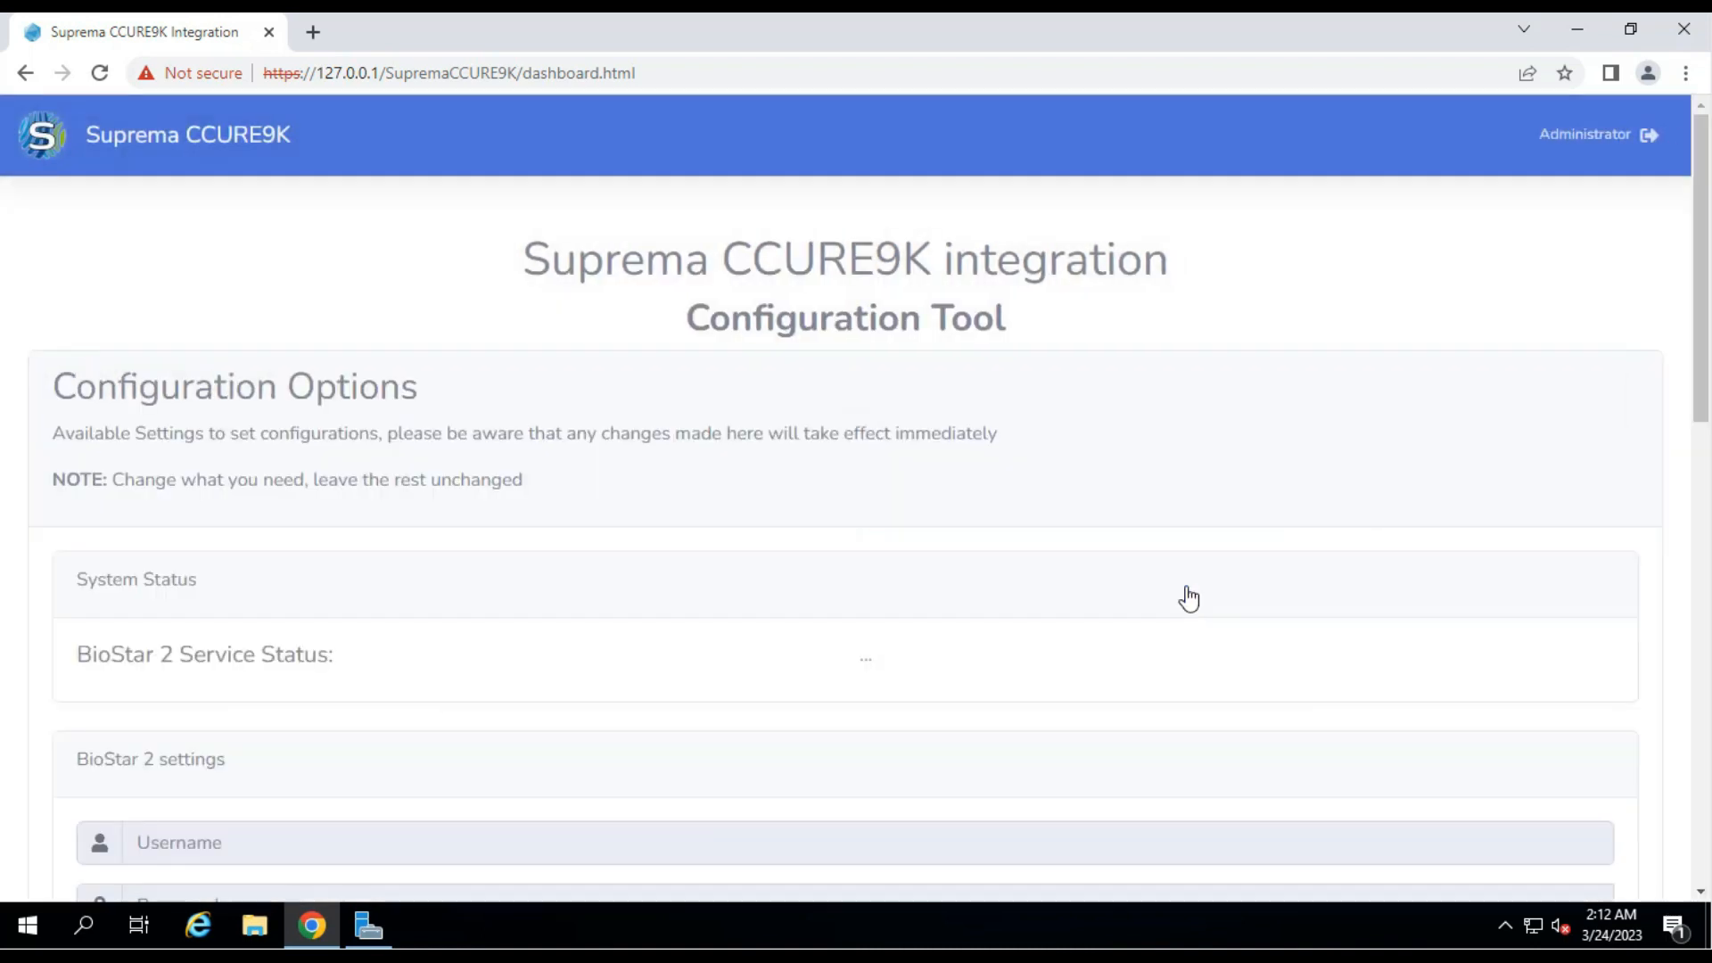
scroll(1089, 527, "down", 10)
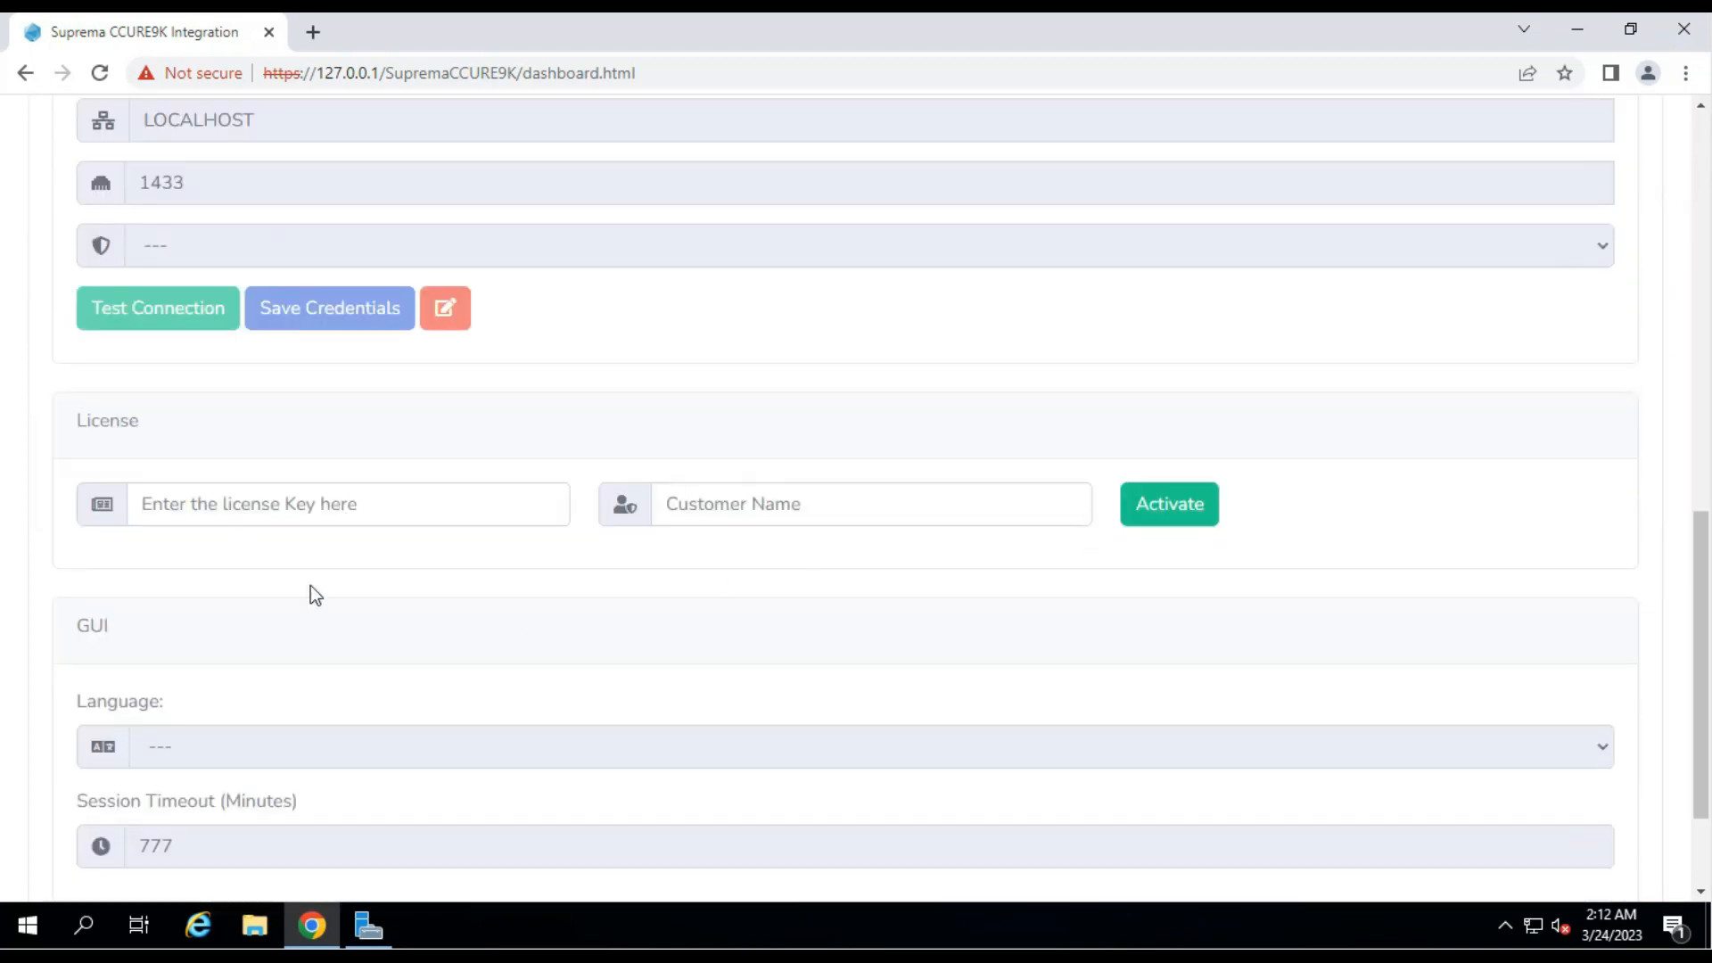
left_click(200, 505)
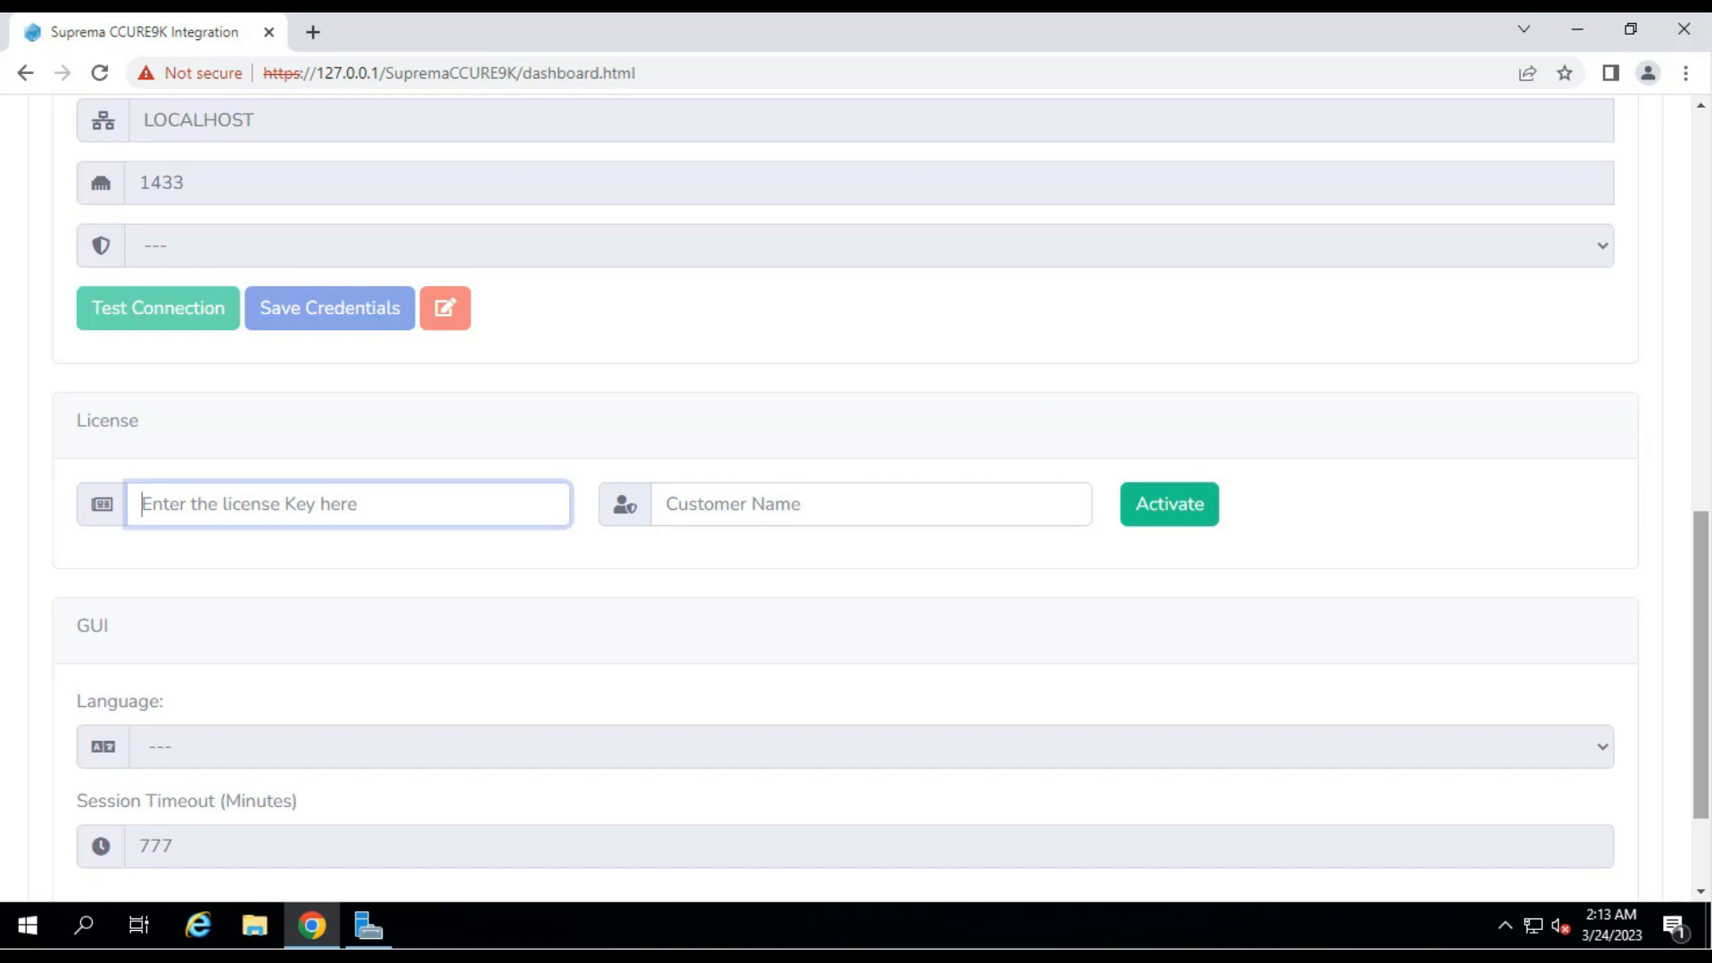
key("ctrl+v")
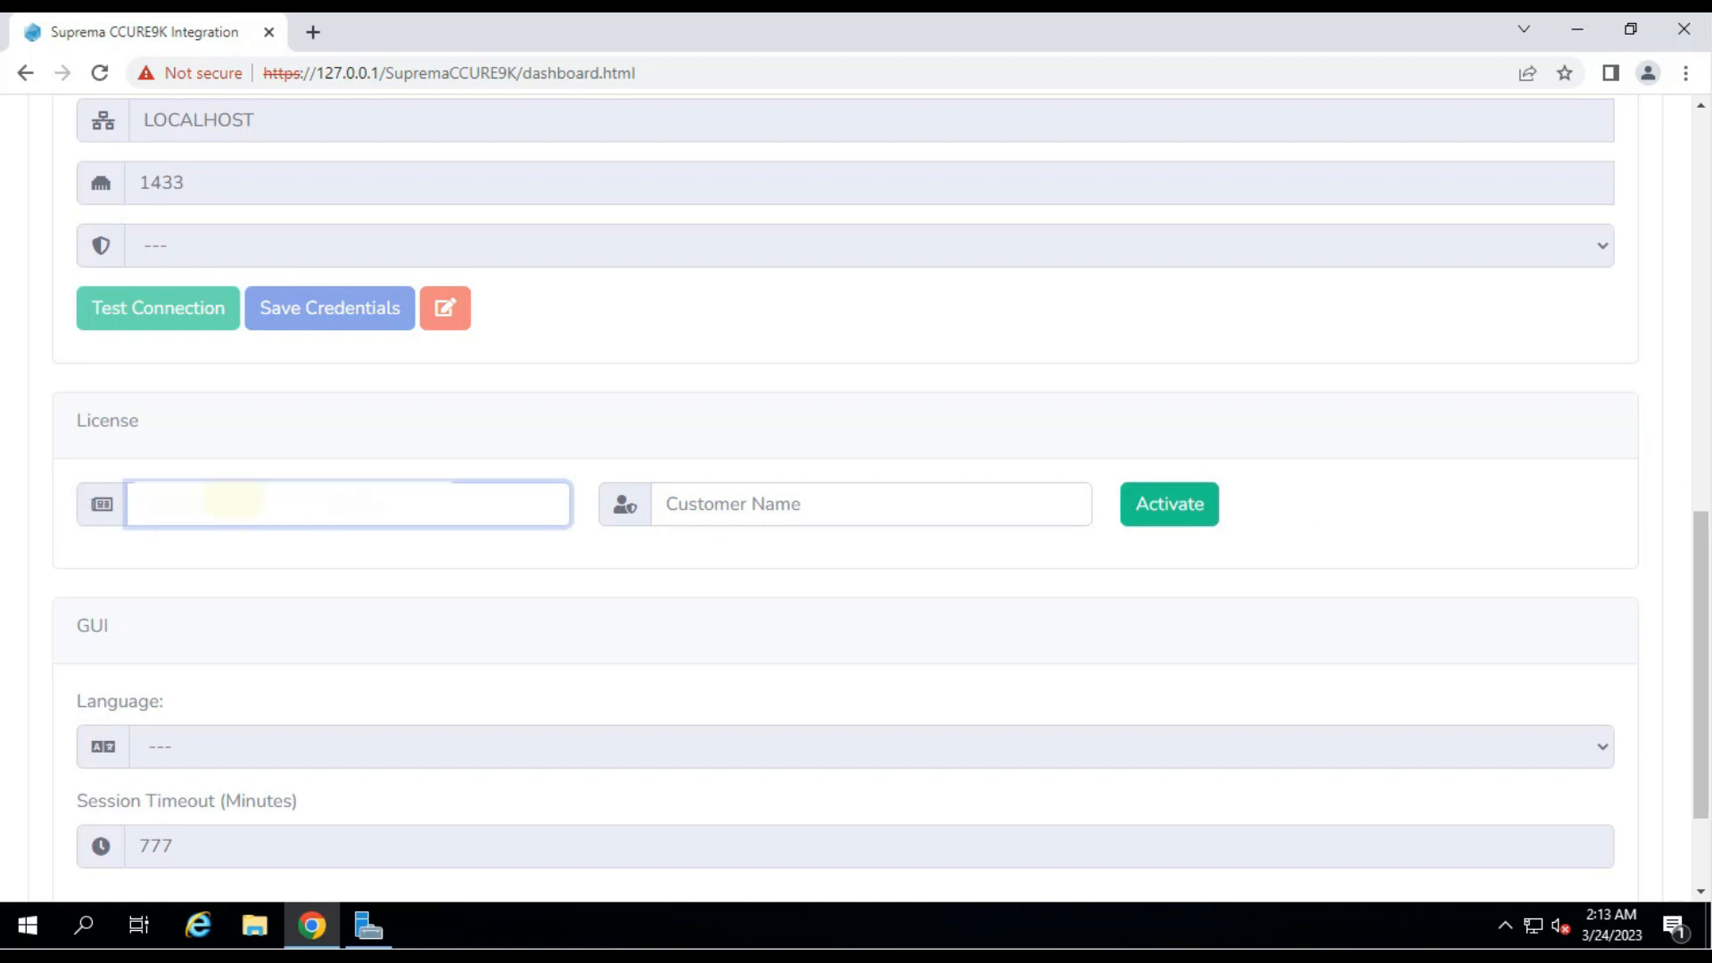
left_click(808, 513)
type("TEST")
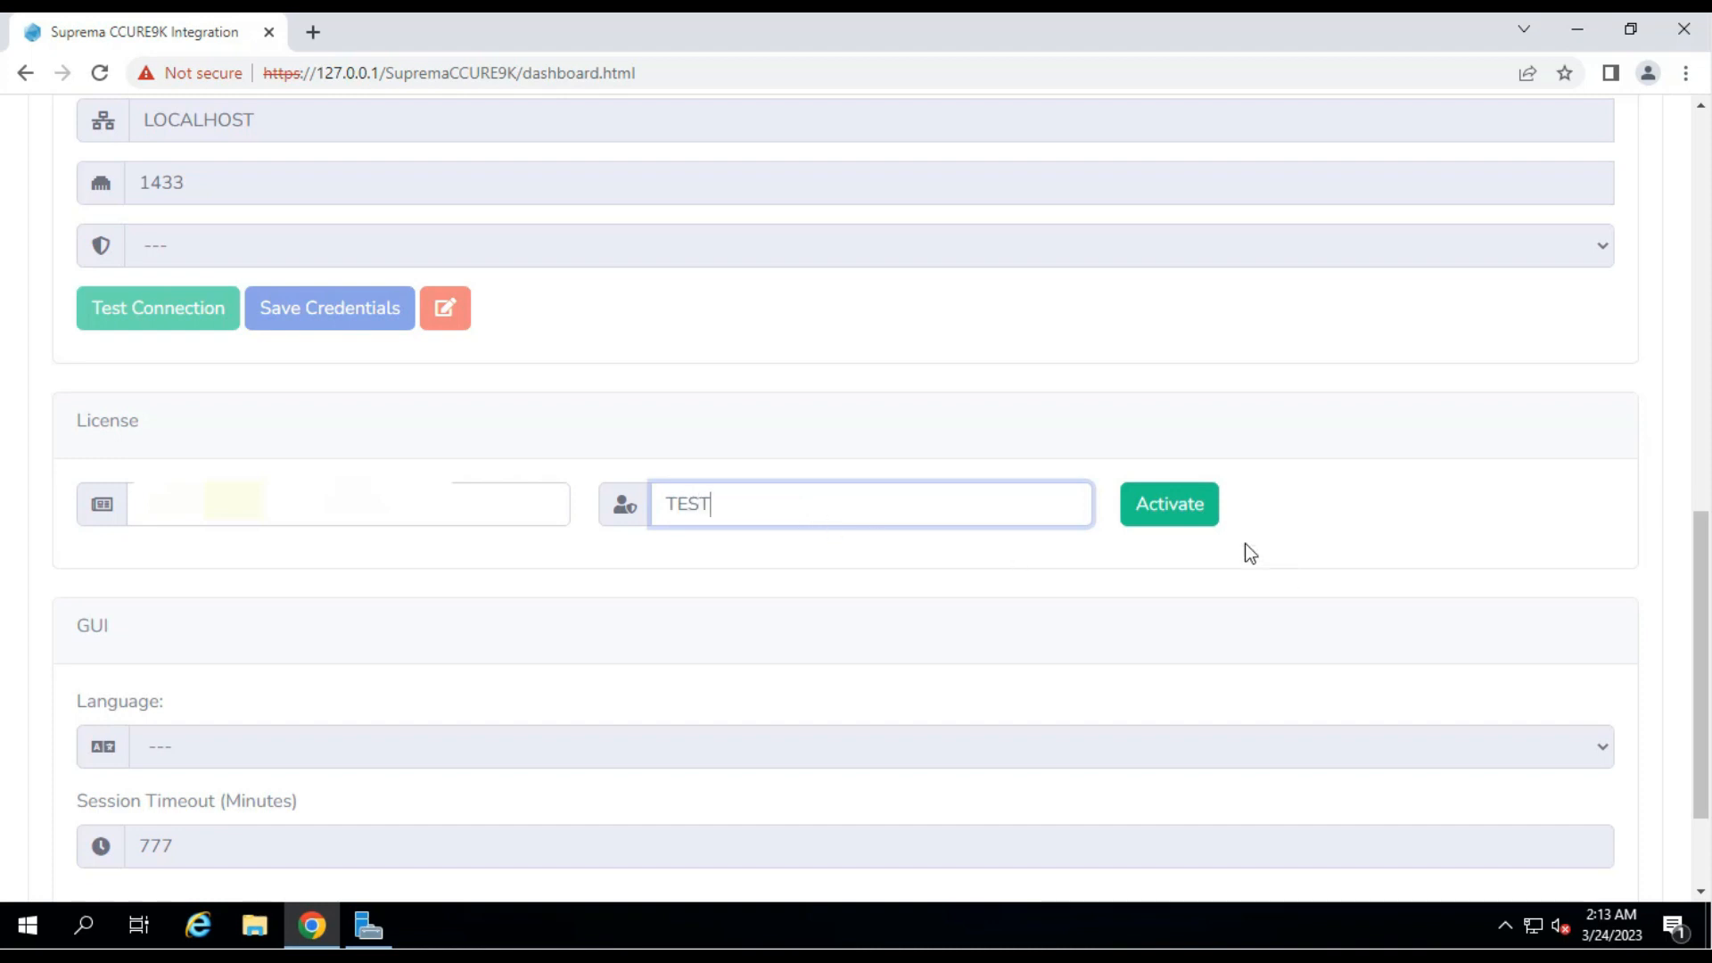
left_click(1184, 510)
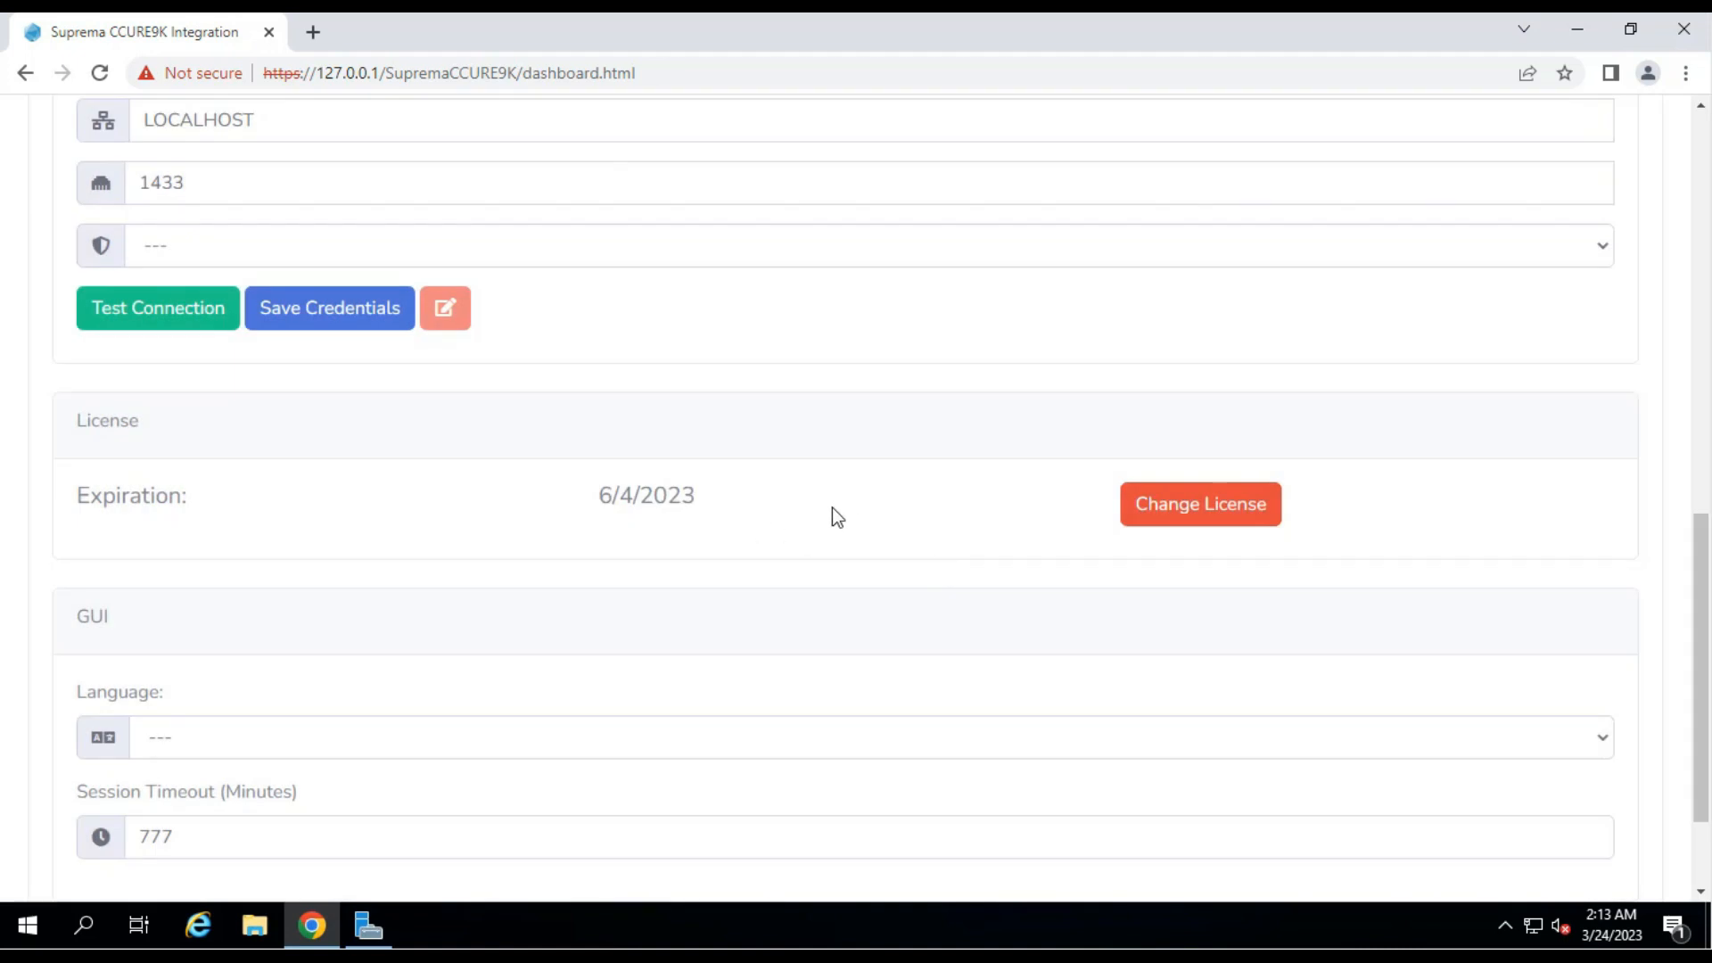
scroll(832, 506, "up", 8)
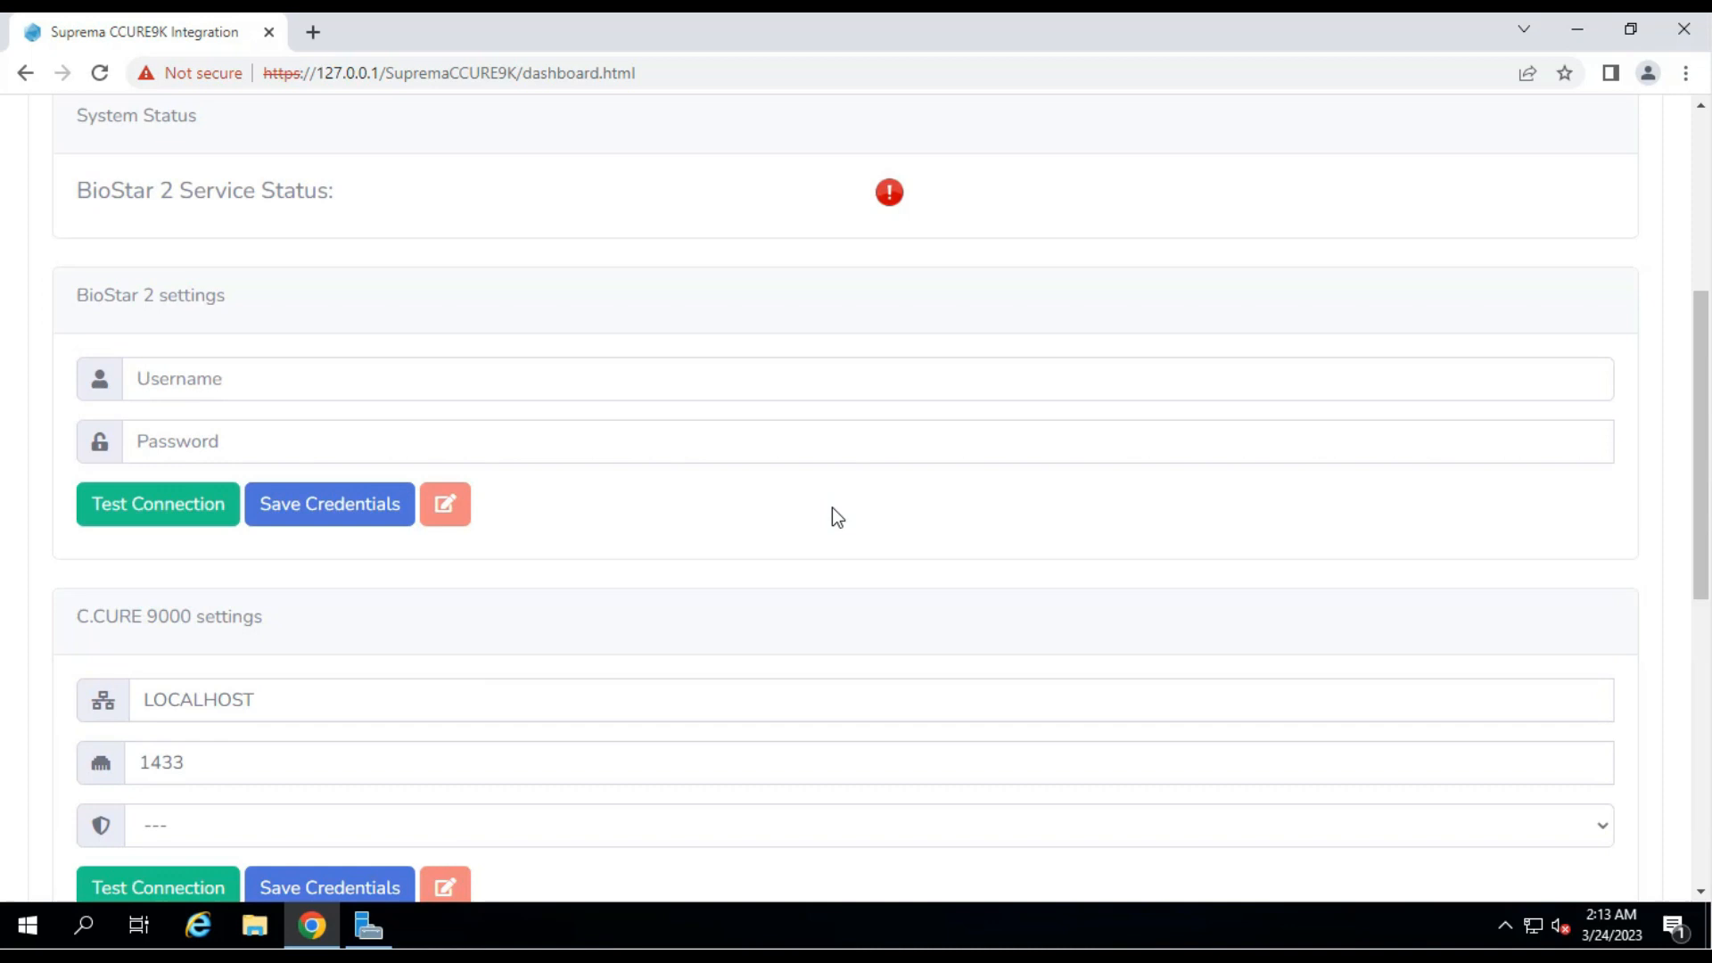
Enter BioStar 2 username admin and its password, test the connection, and save credentials.
scroll(463, 442, "down", 3)
left_click(218, 261)
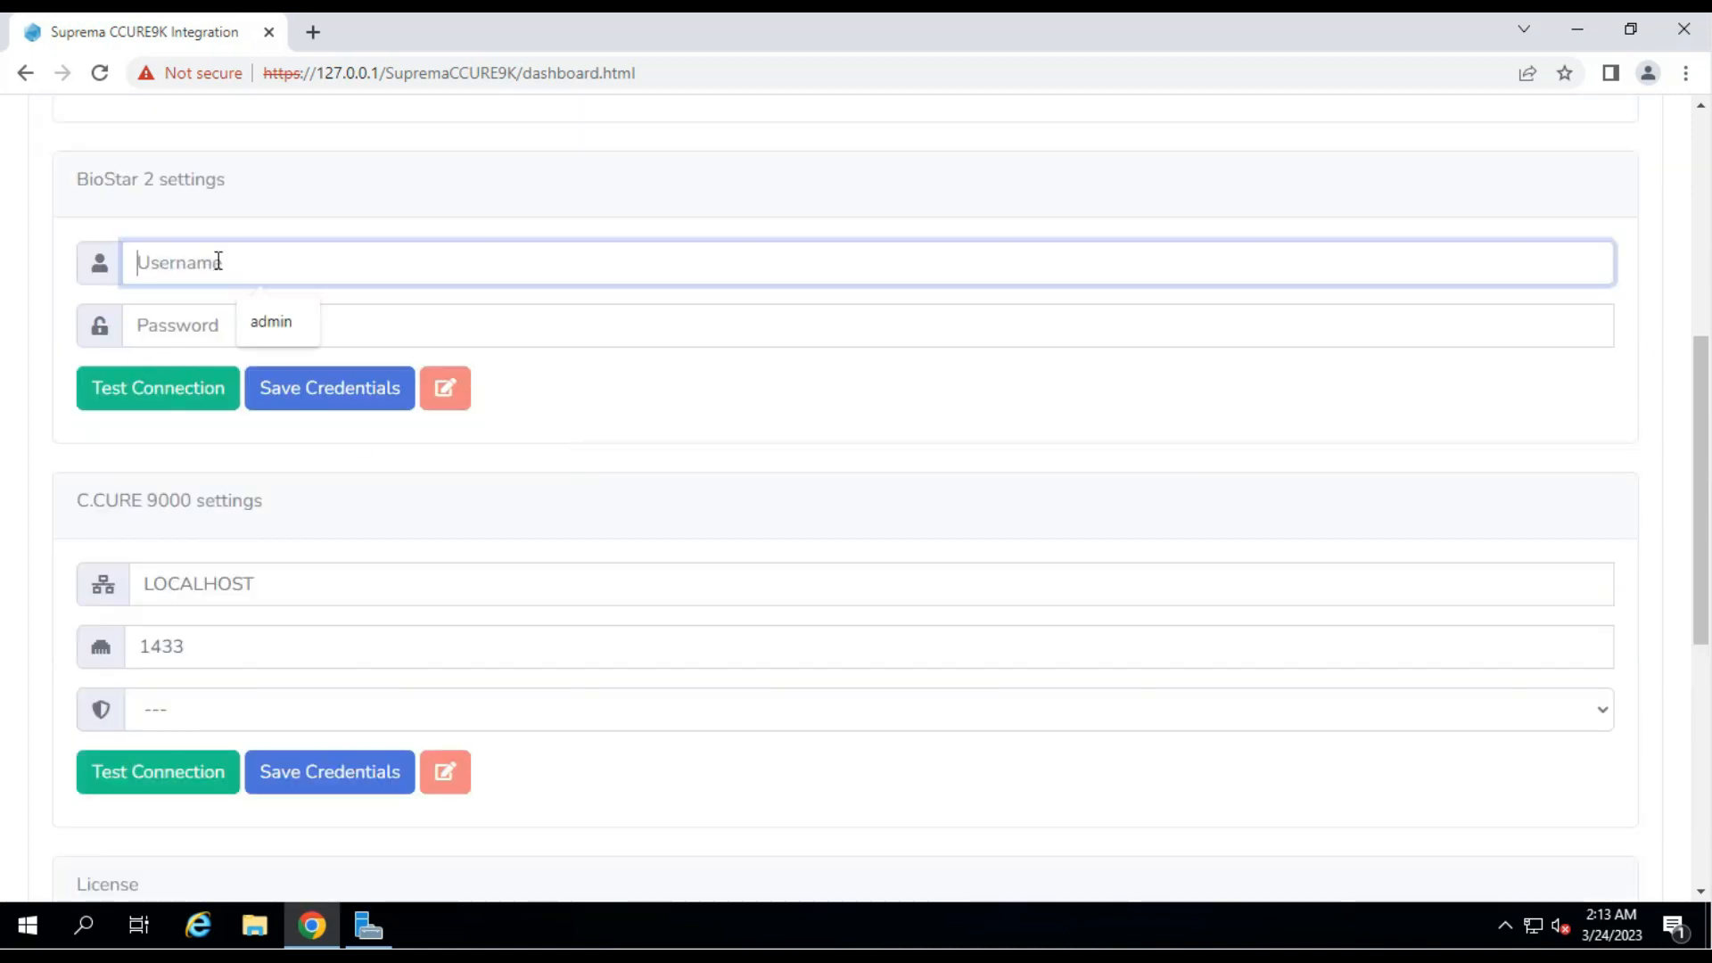
type("admin")
key("Tab")
type("••••••••")
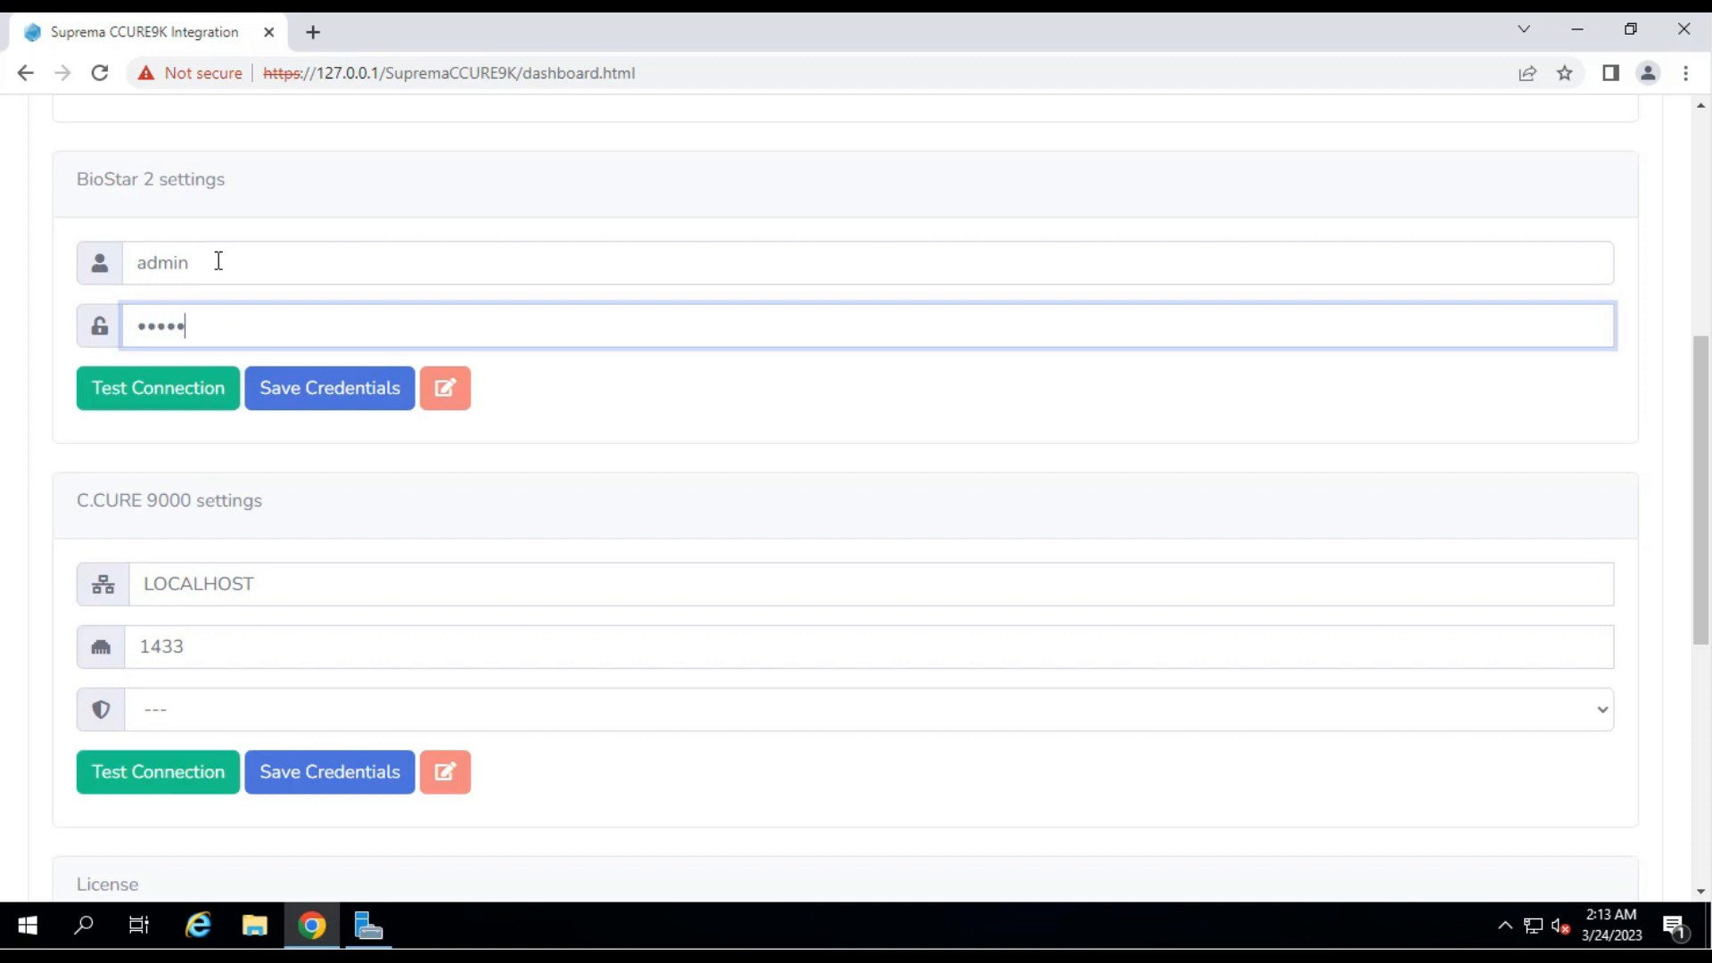
type("•••")
left_click(167, 399)
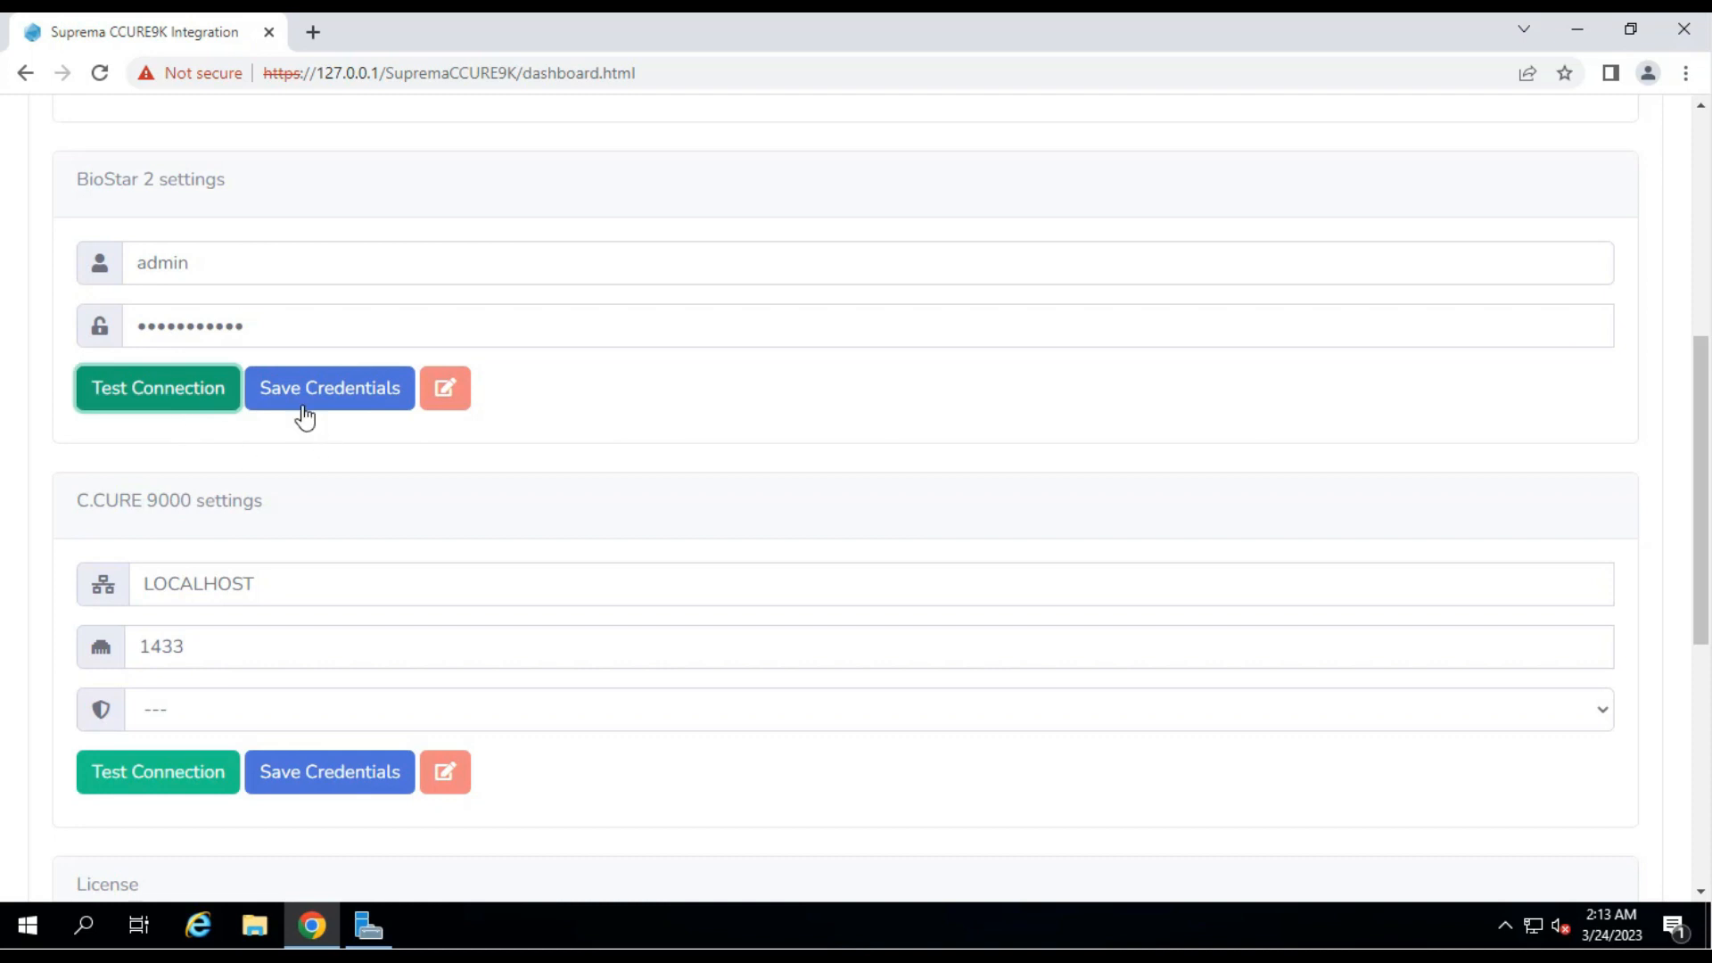
left_click(308, 411)
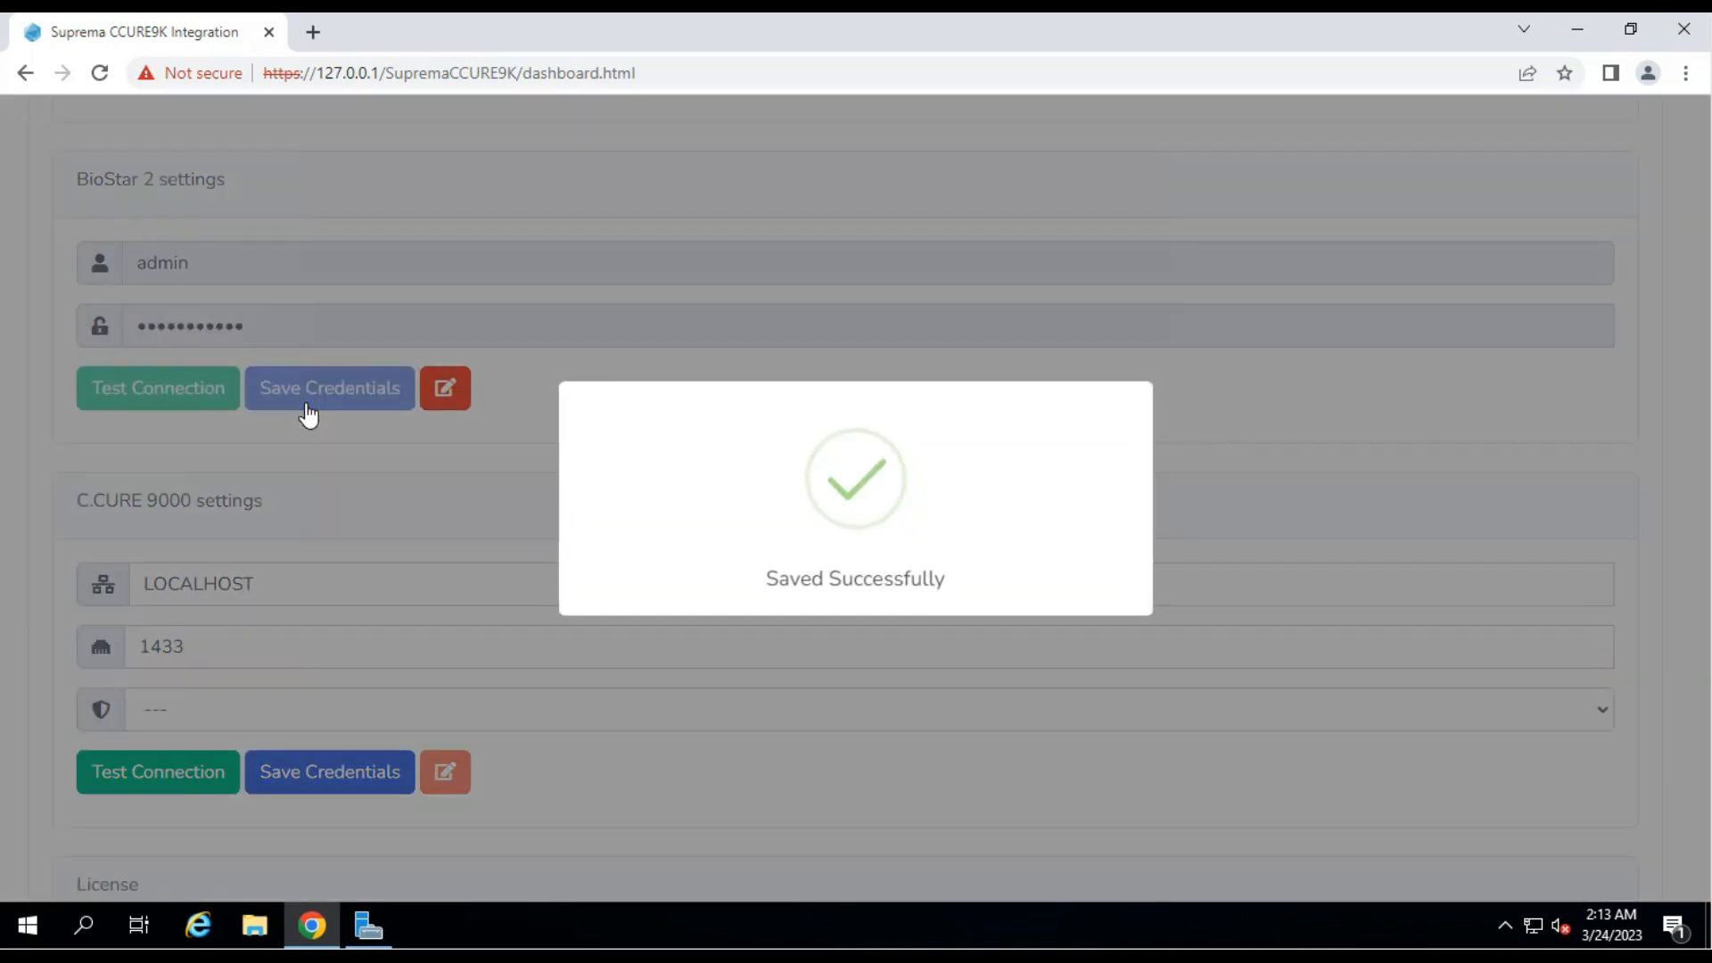
Delete LOCALHOST from the C.CURE 9000 server host field.
scroll(292, 435, "down", 2)
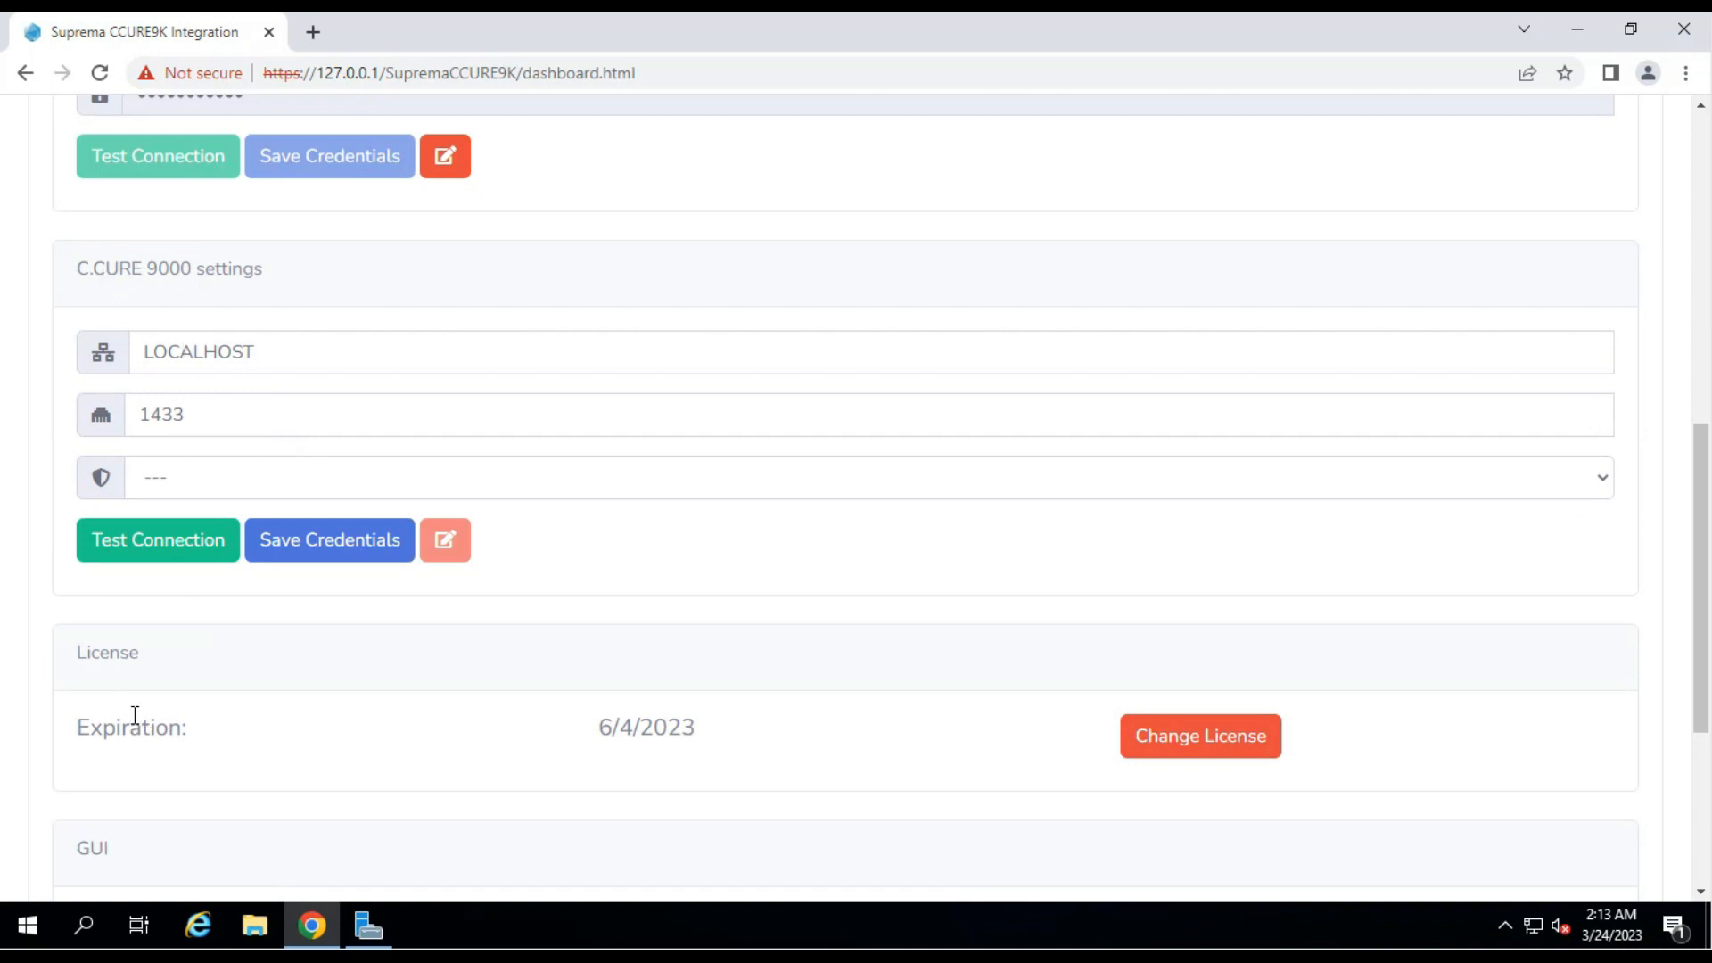
left_click_drag(275, 341, 134, 330)
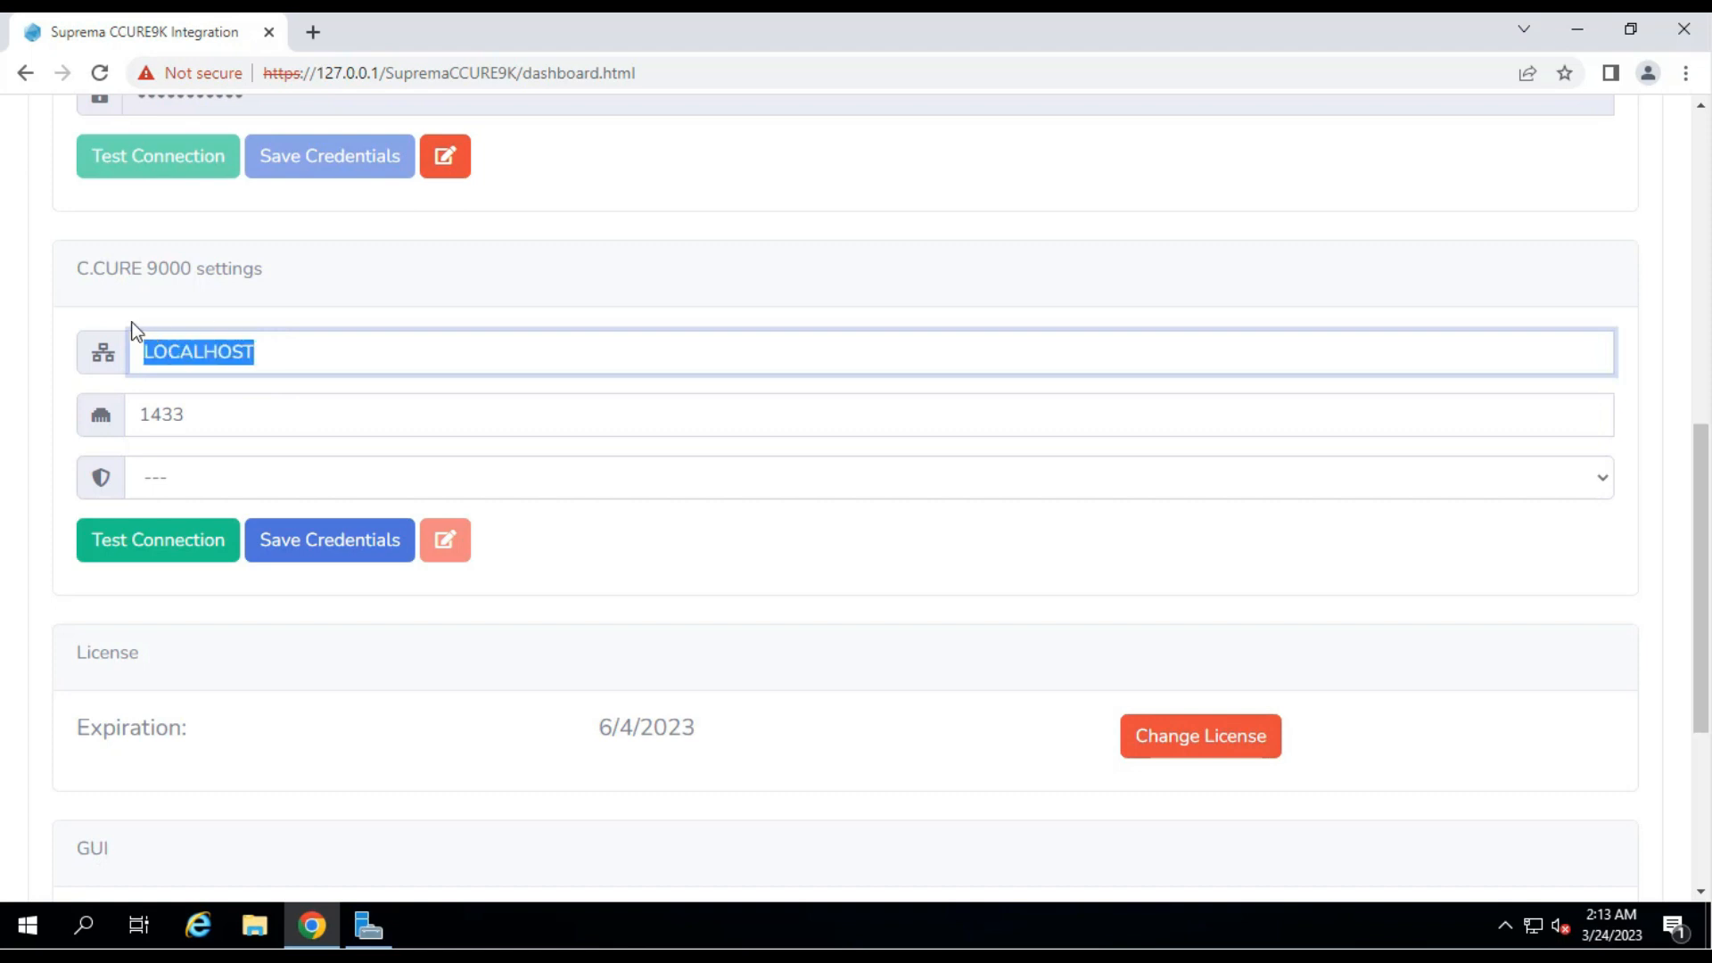
key("BackSpace")
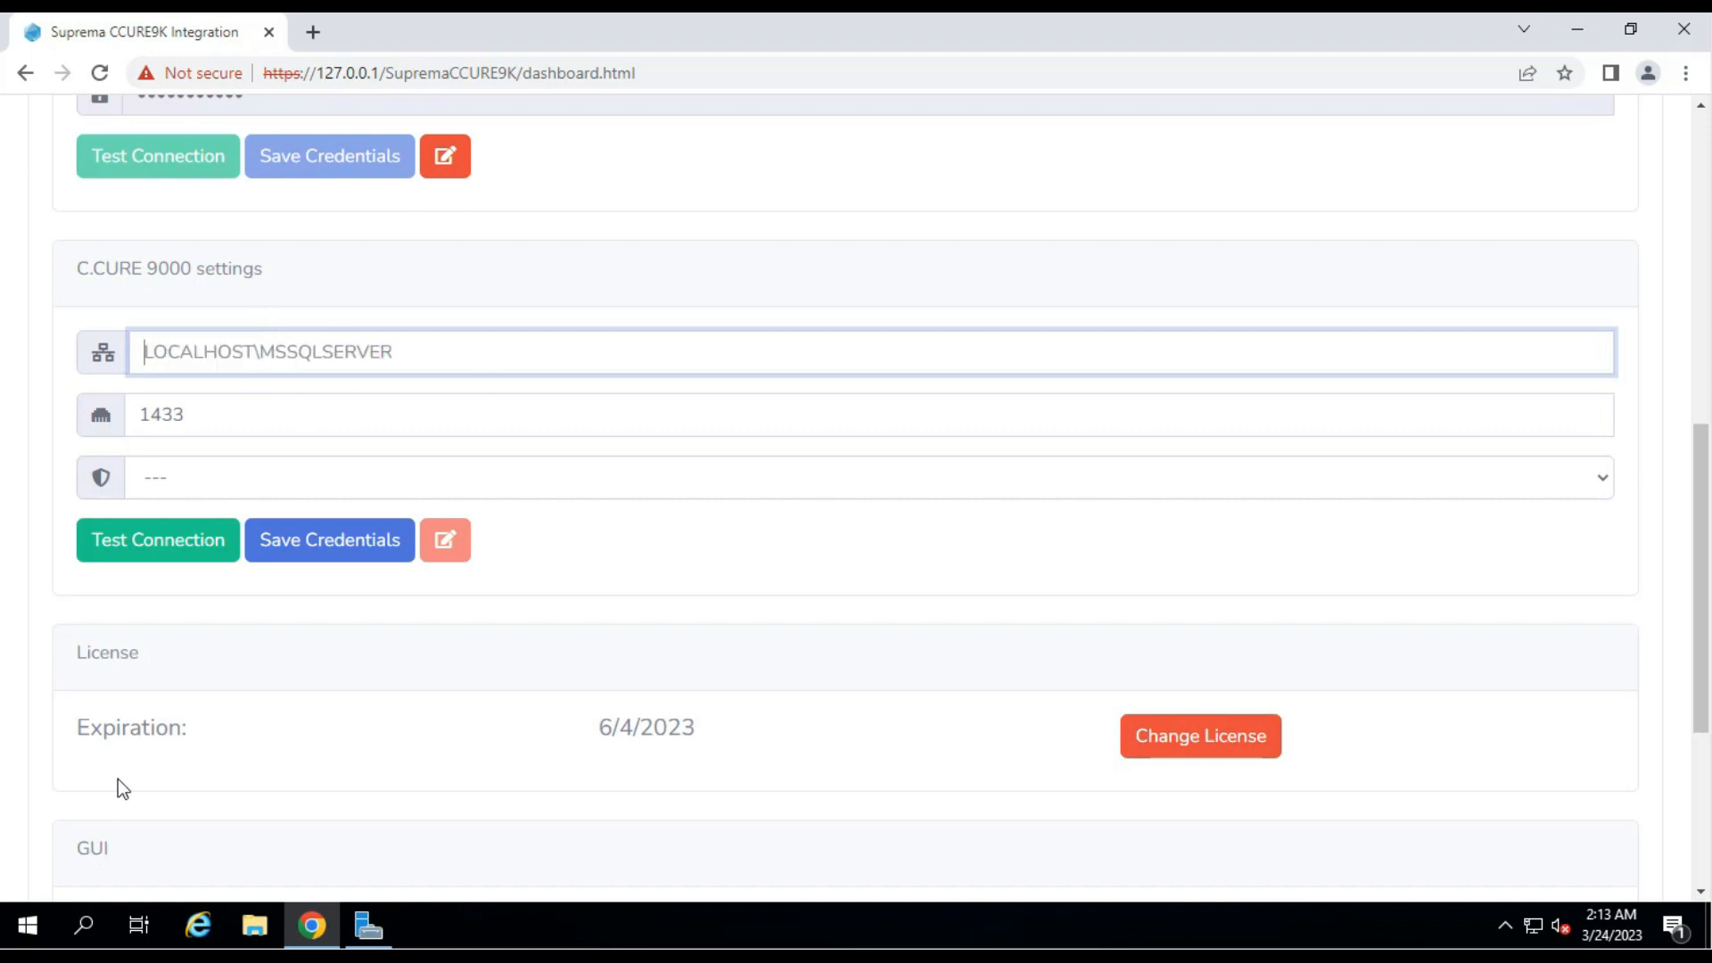
Copy the SRVCCUREBC\SQLEXPRESS server name from SQL Server 2014 Management Studio, then return to Chrome.
left_click(35, 933)
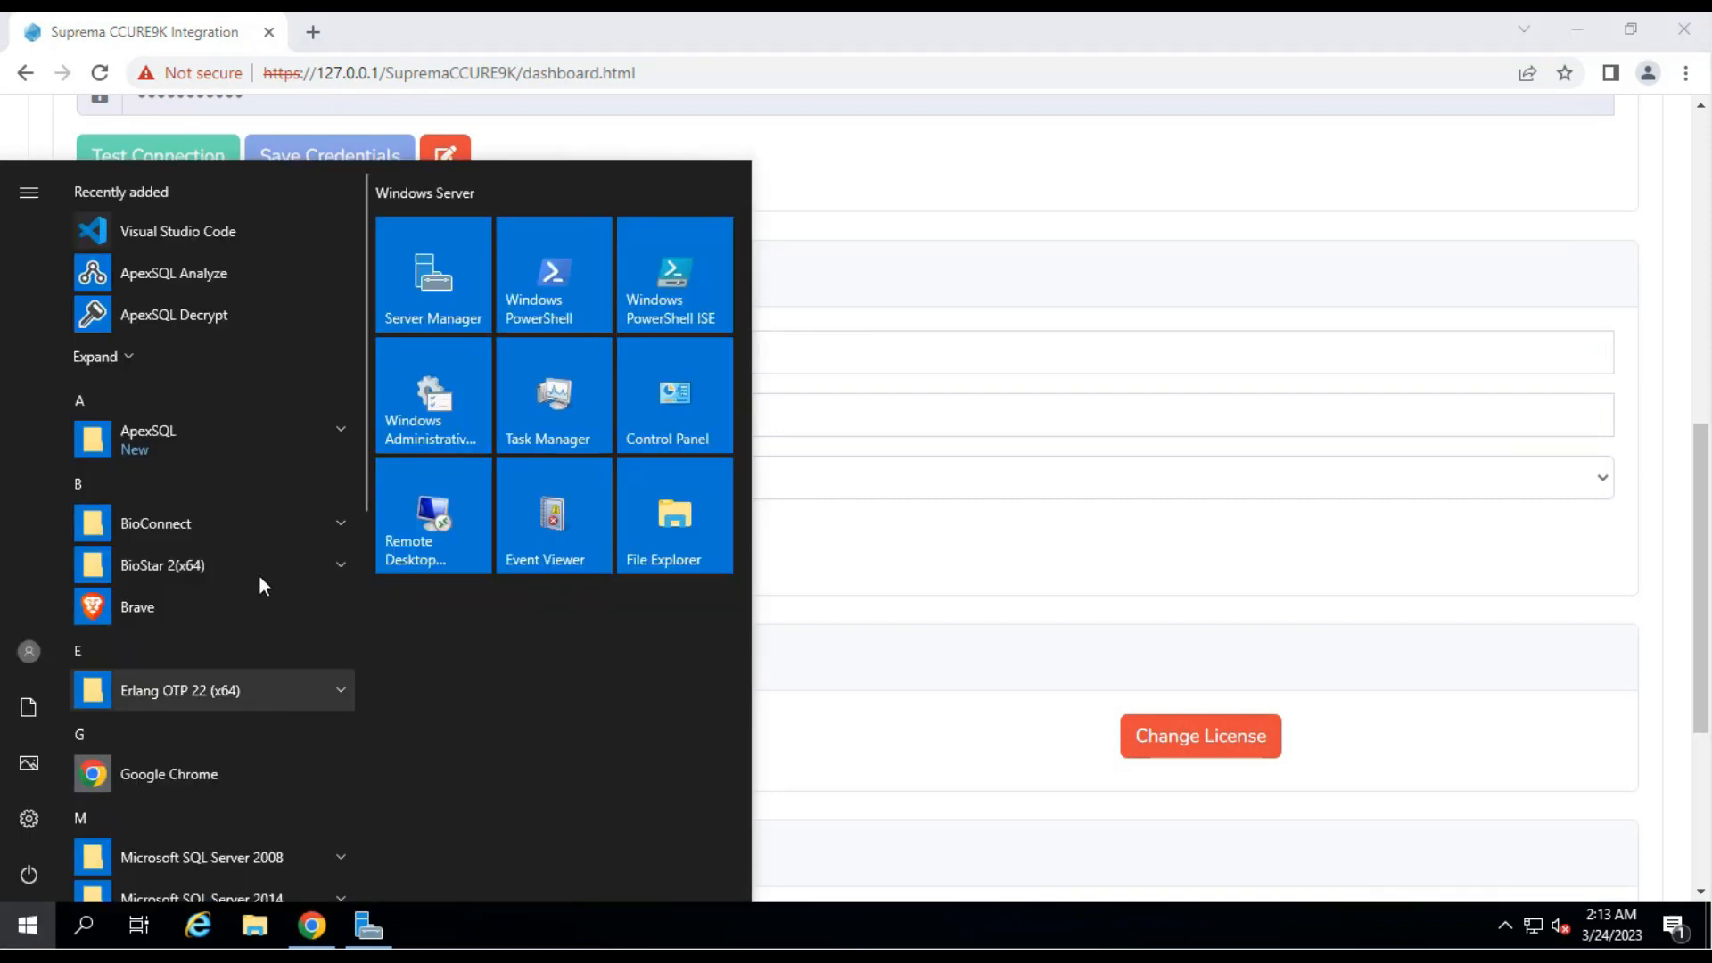
scroll(230, 606, "down", 4)
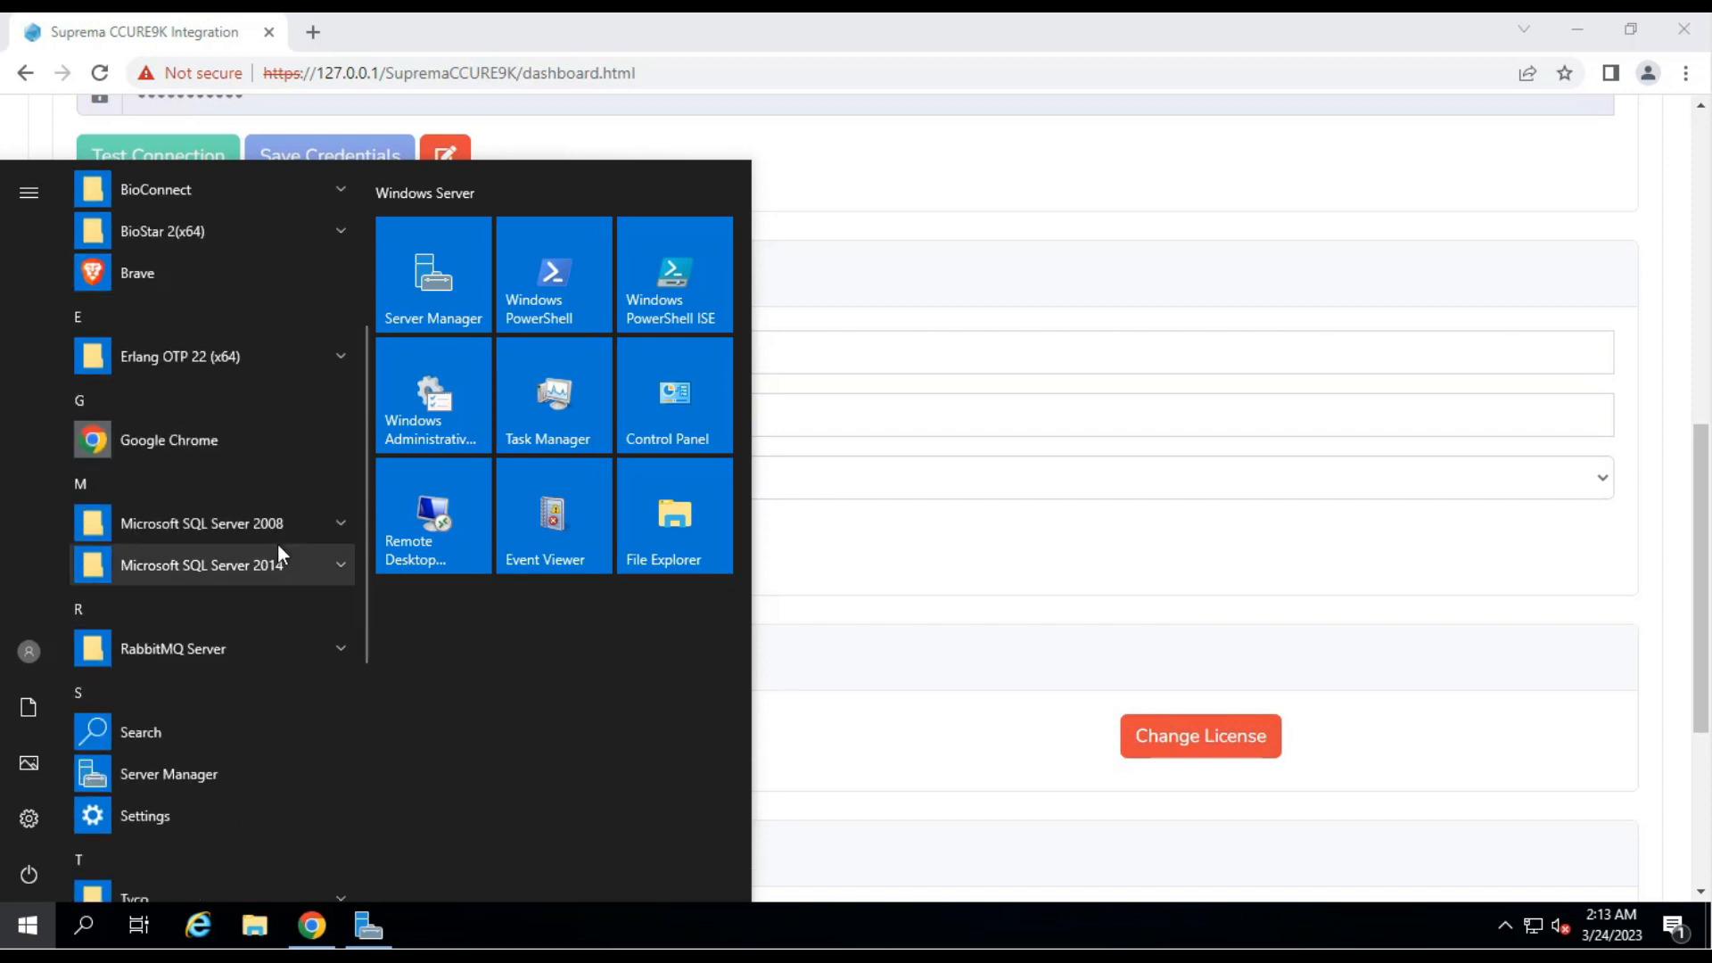
left_click(279, 561)
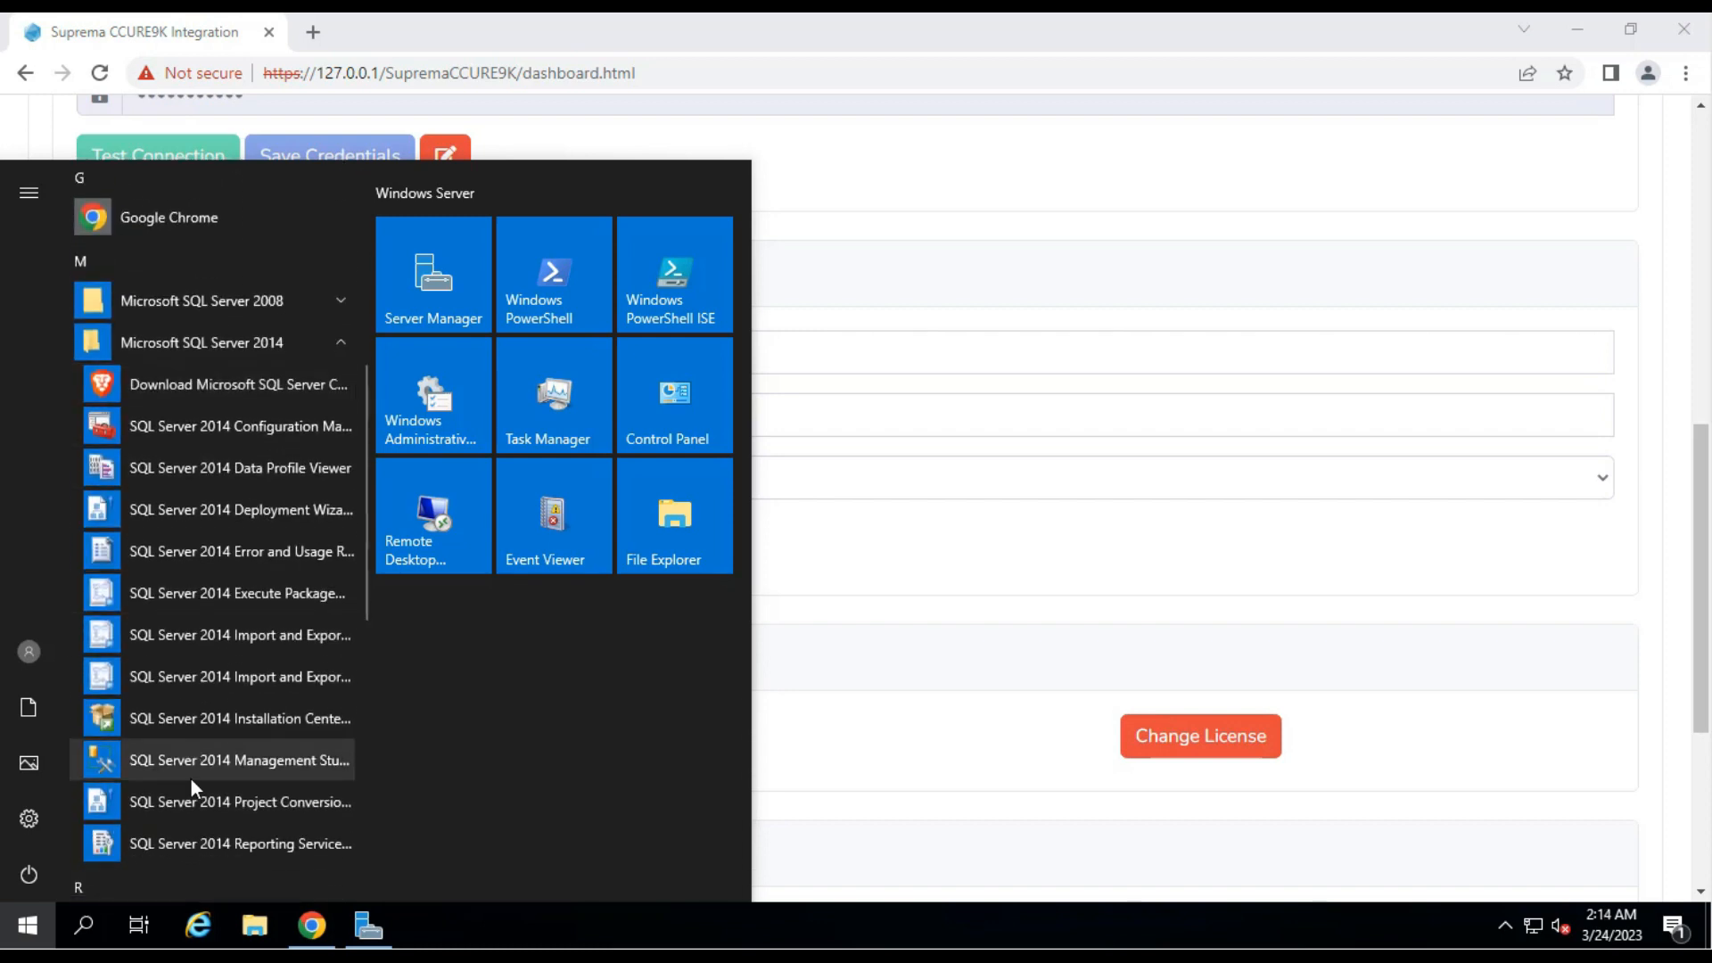
left_click(221, 765)
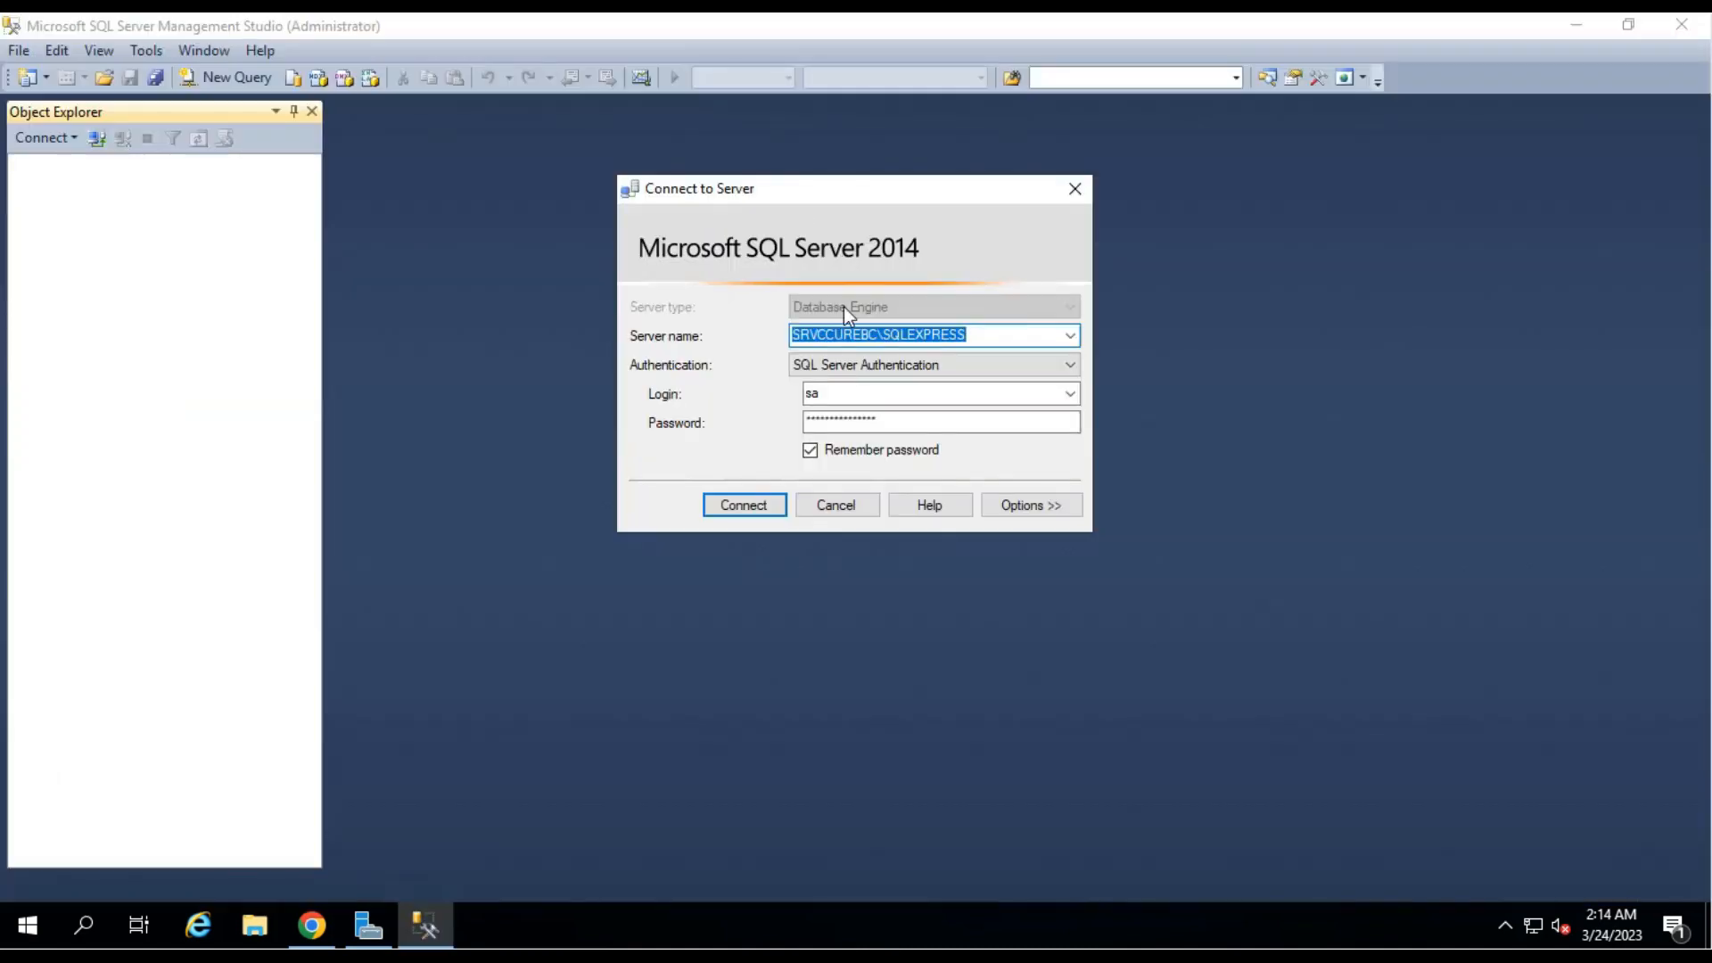
right_click(850, 337)
left_click(914, 412)
left_click(311, 924)
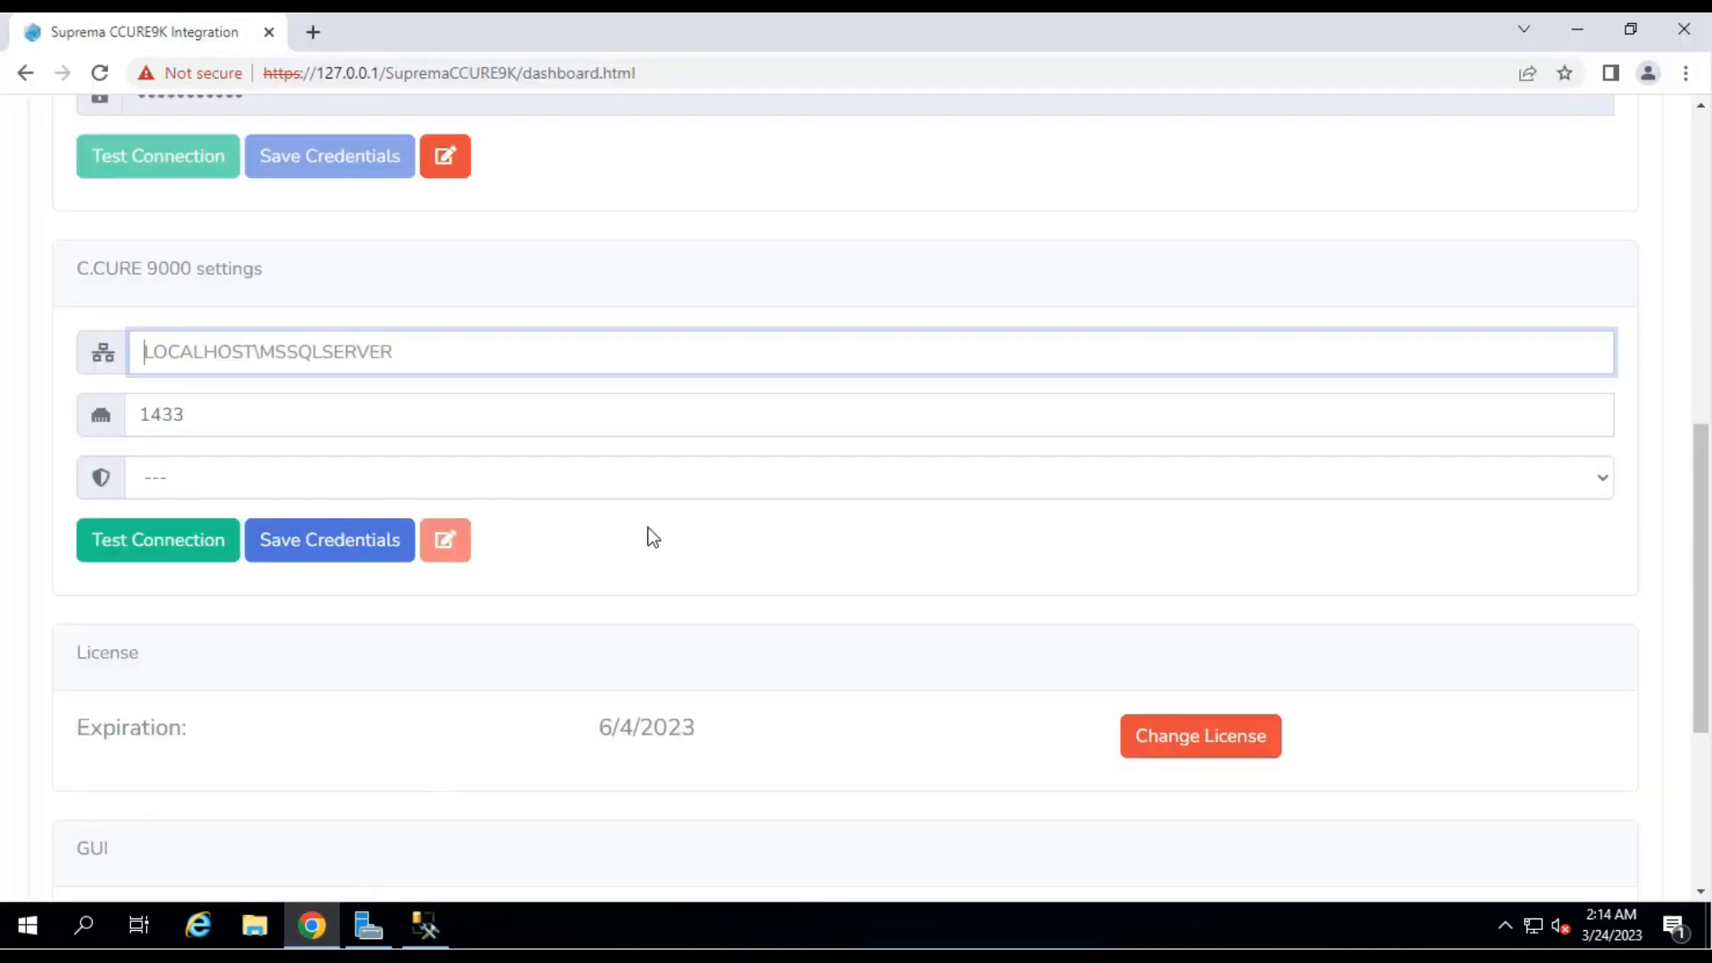
Paste the SQL instance name as host, keep port 1433, and choose SQL Authentication.
left_click(246, 363)
type("SRVCCUREBC\\SQLEXPRESS")
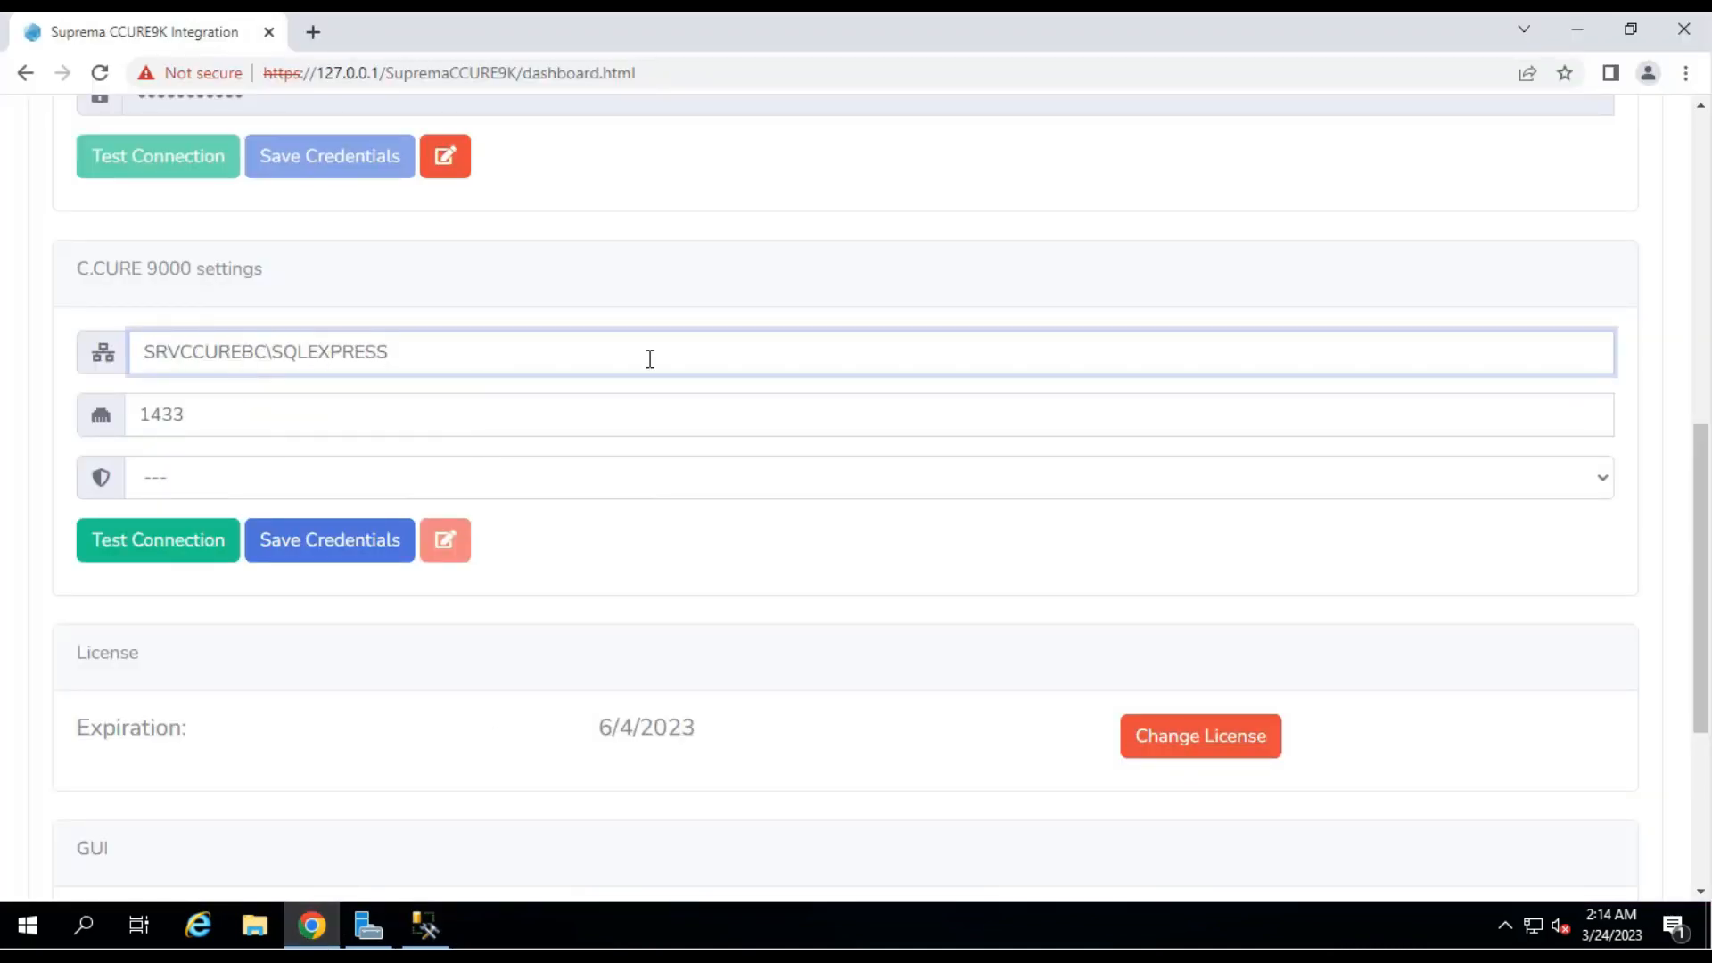
double_click(210, 411)
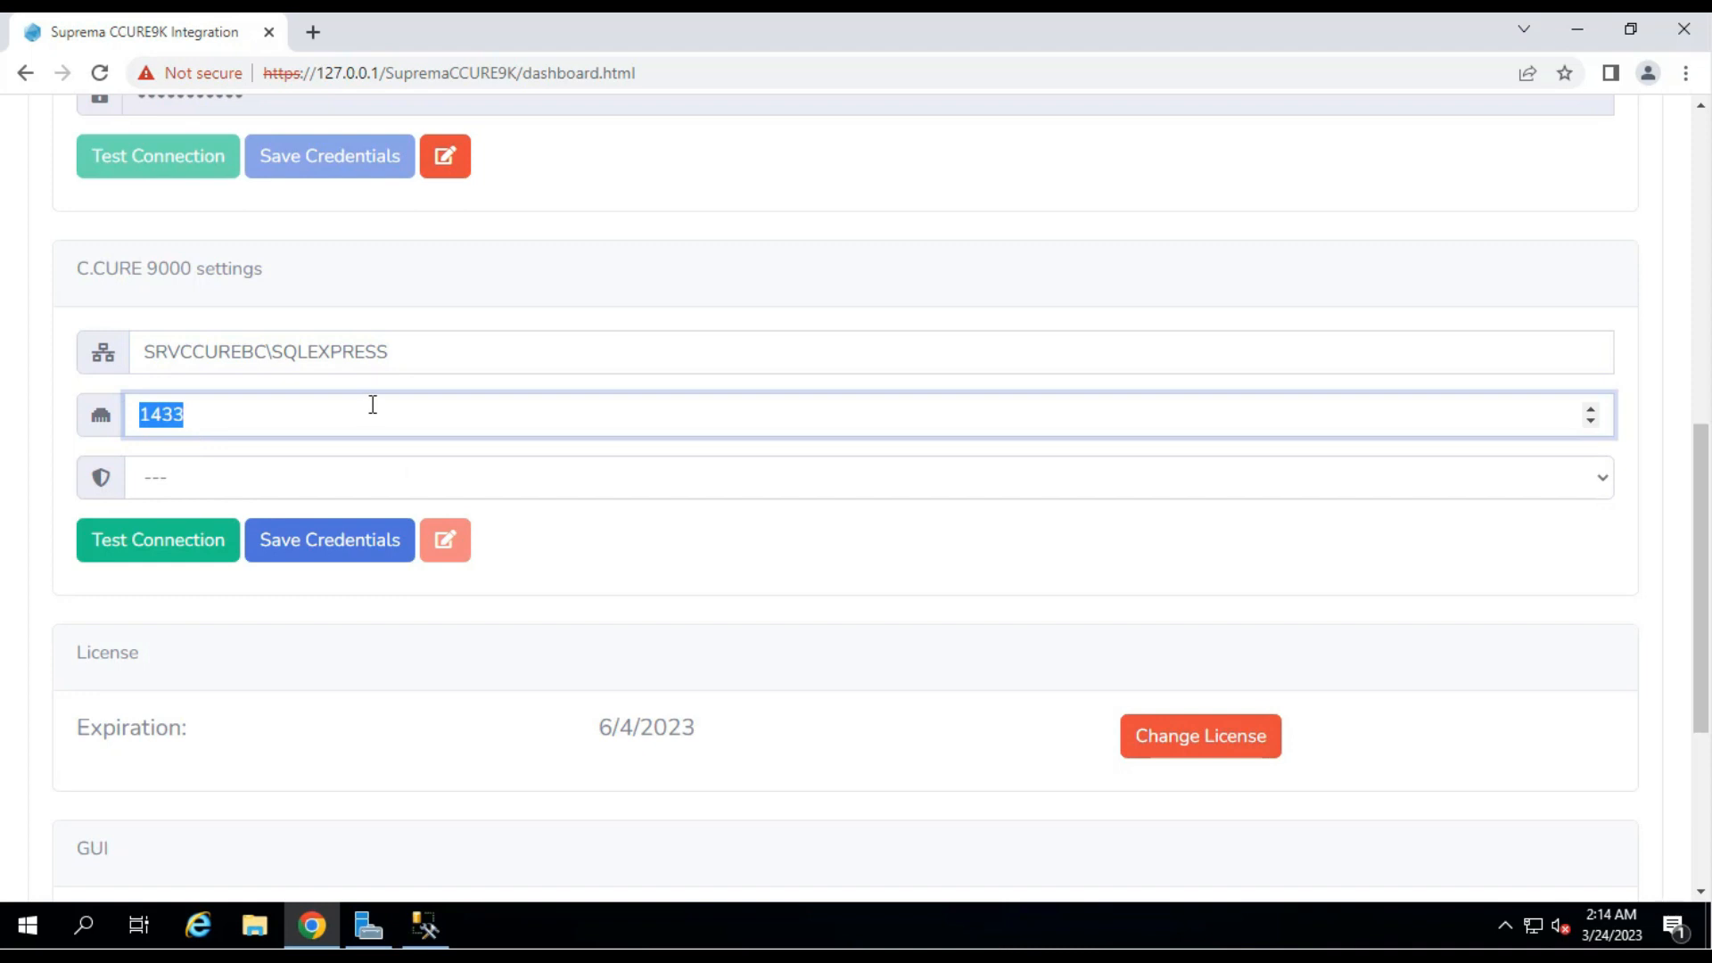
left_click(214, 475)
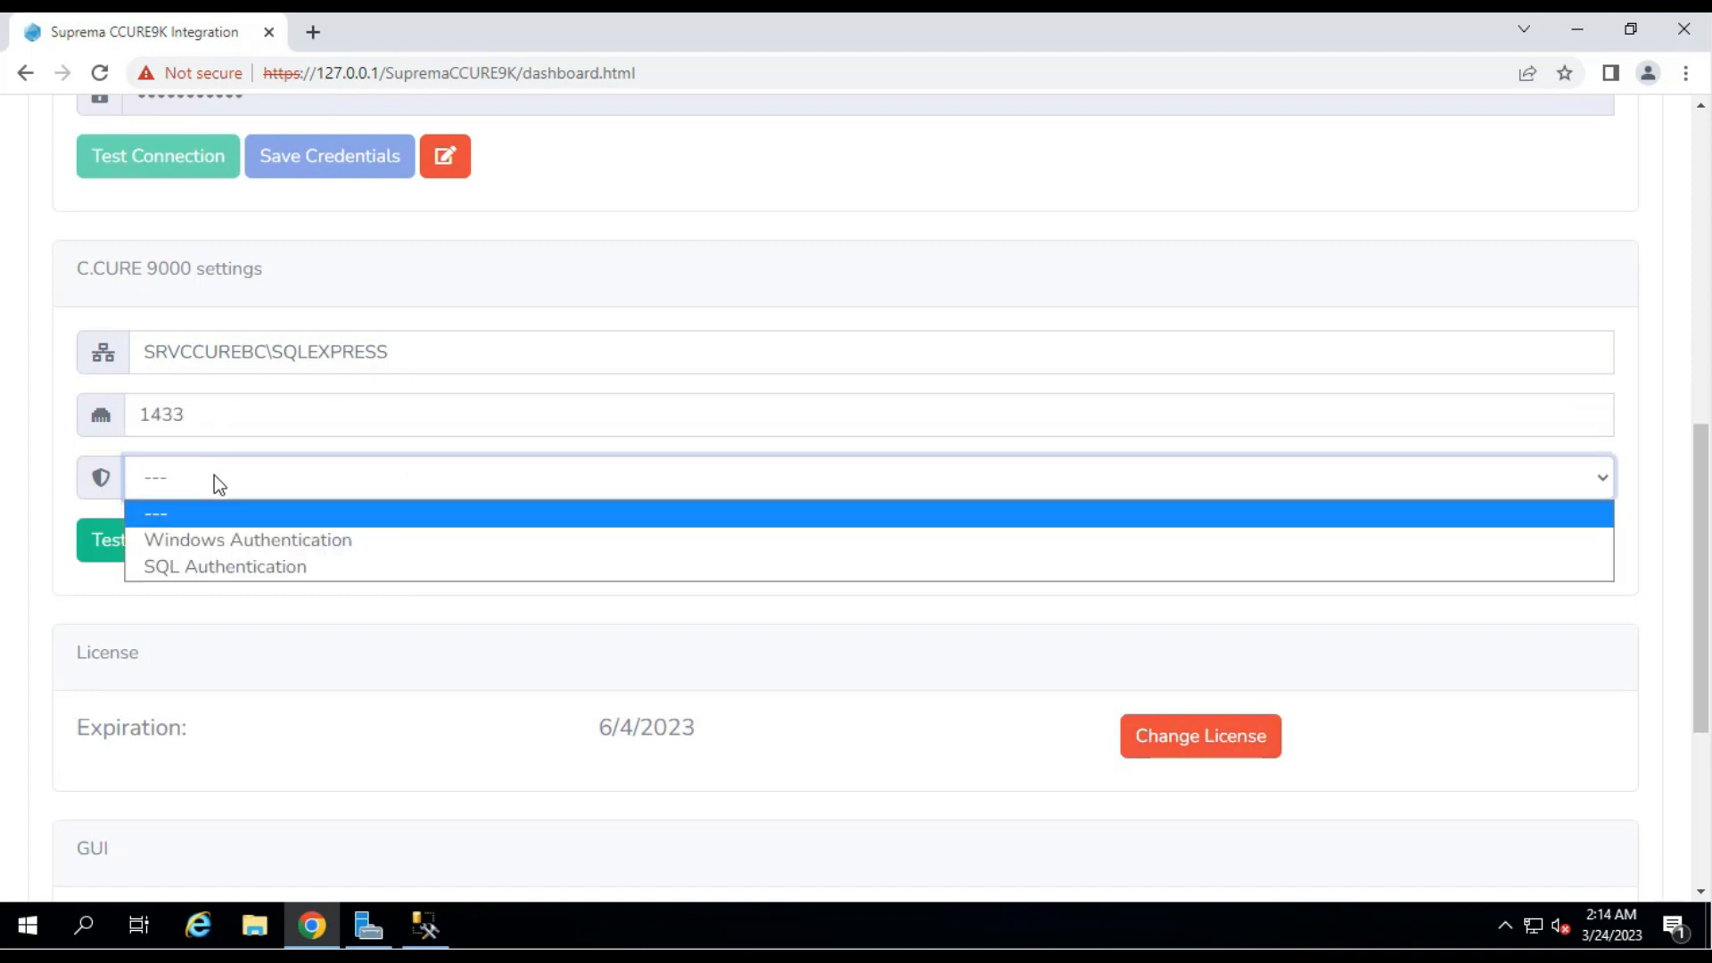
left_click(232, 567)
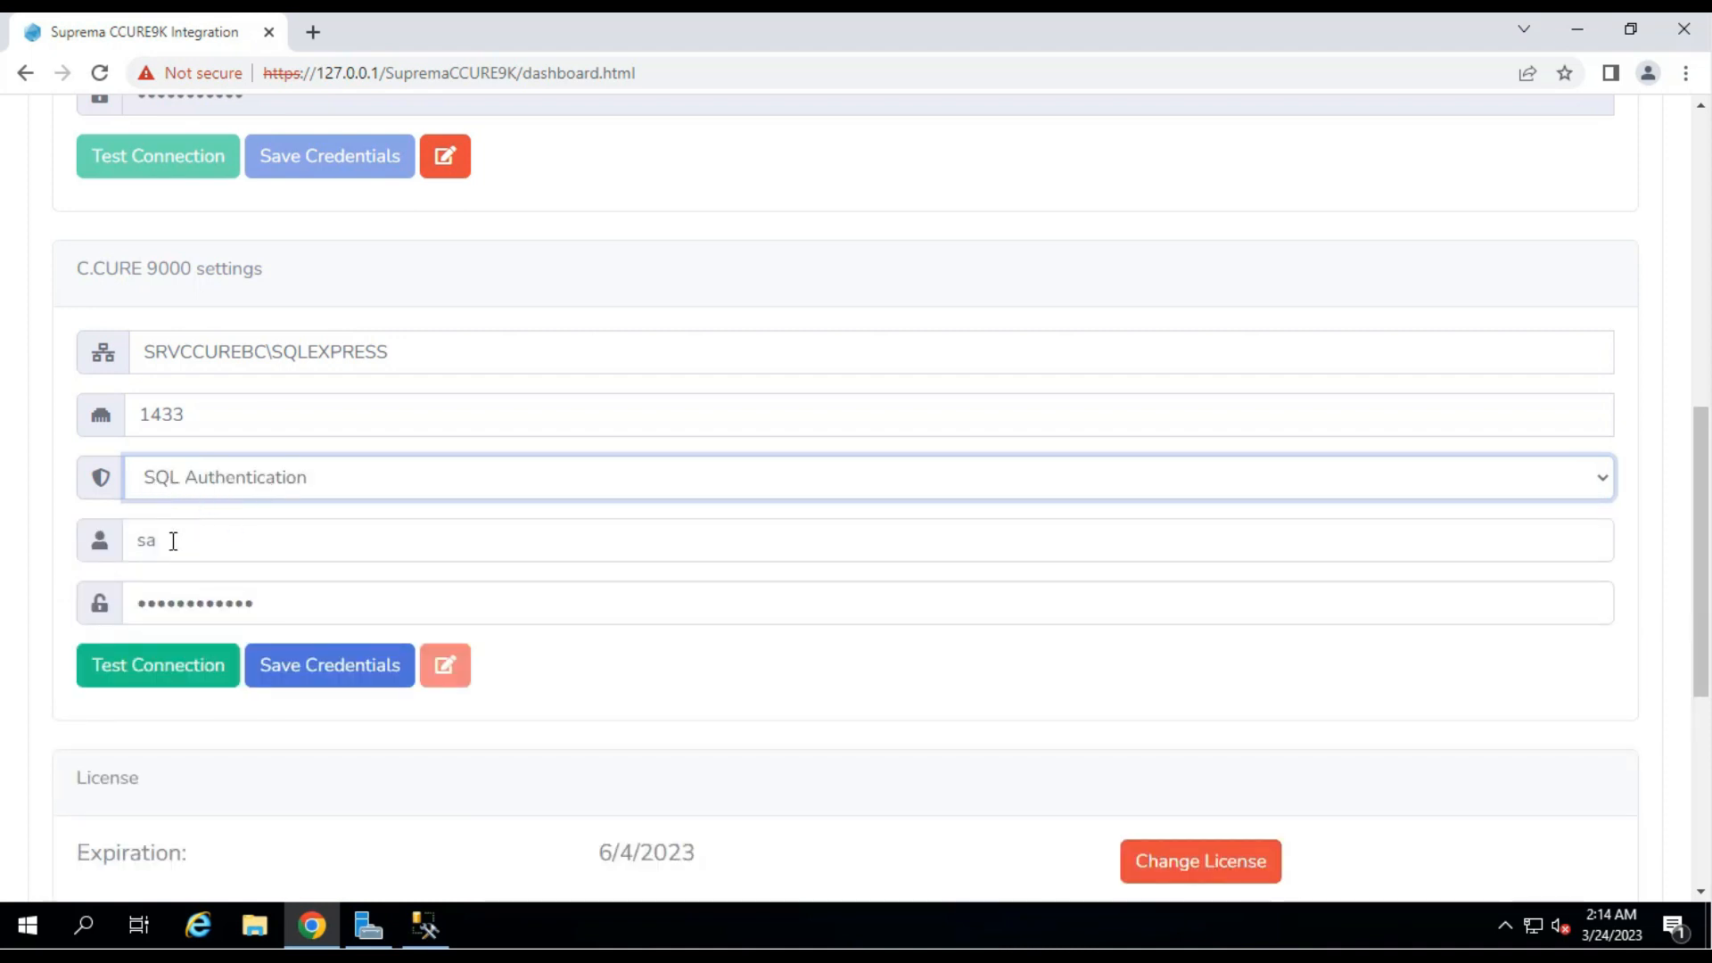
Replace the sa password, test the database connection, save credentials, and dismiss the notification.
double_click(267, 595)
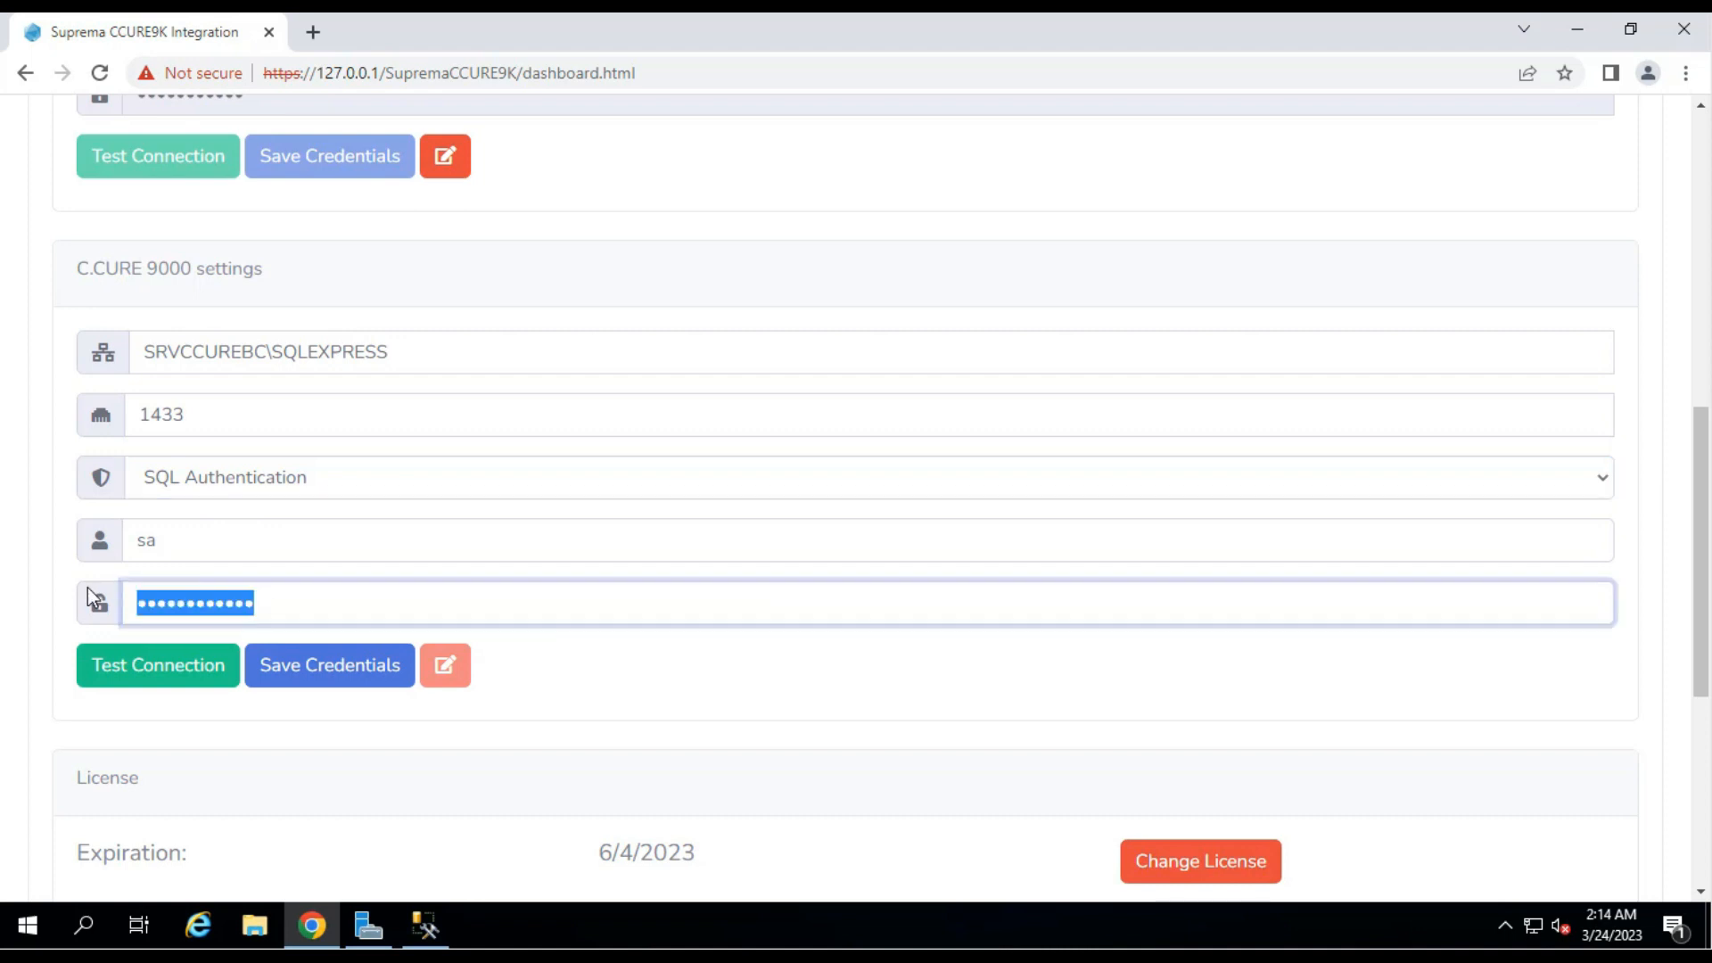
key("BackSpace")
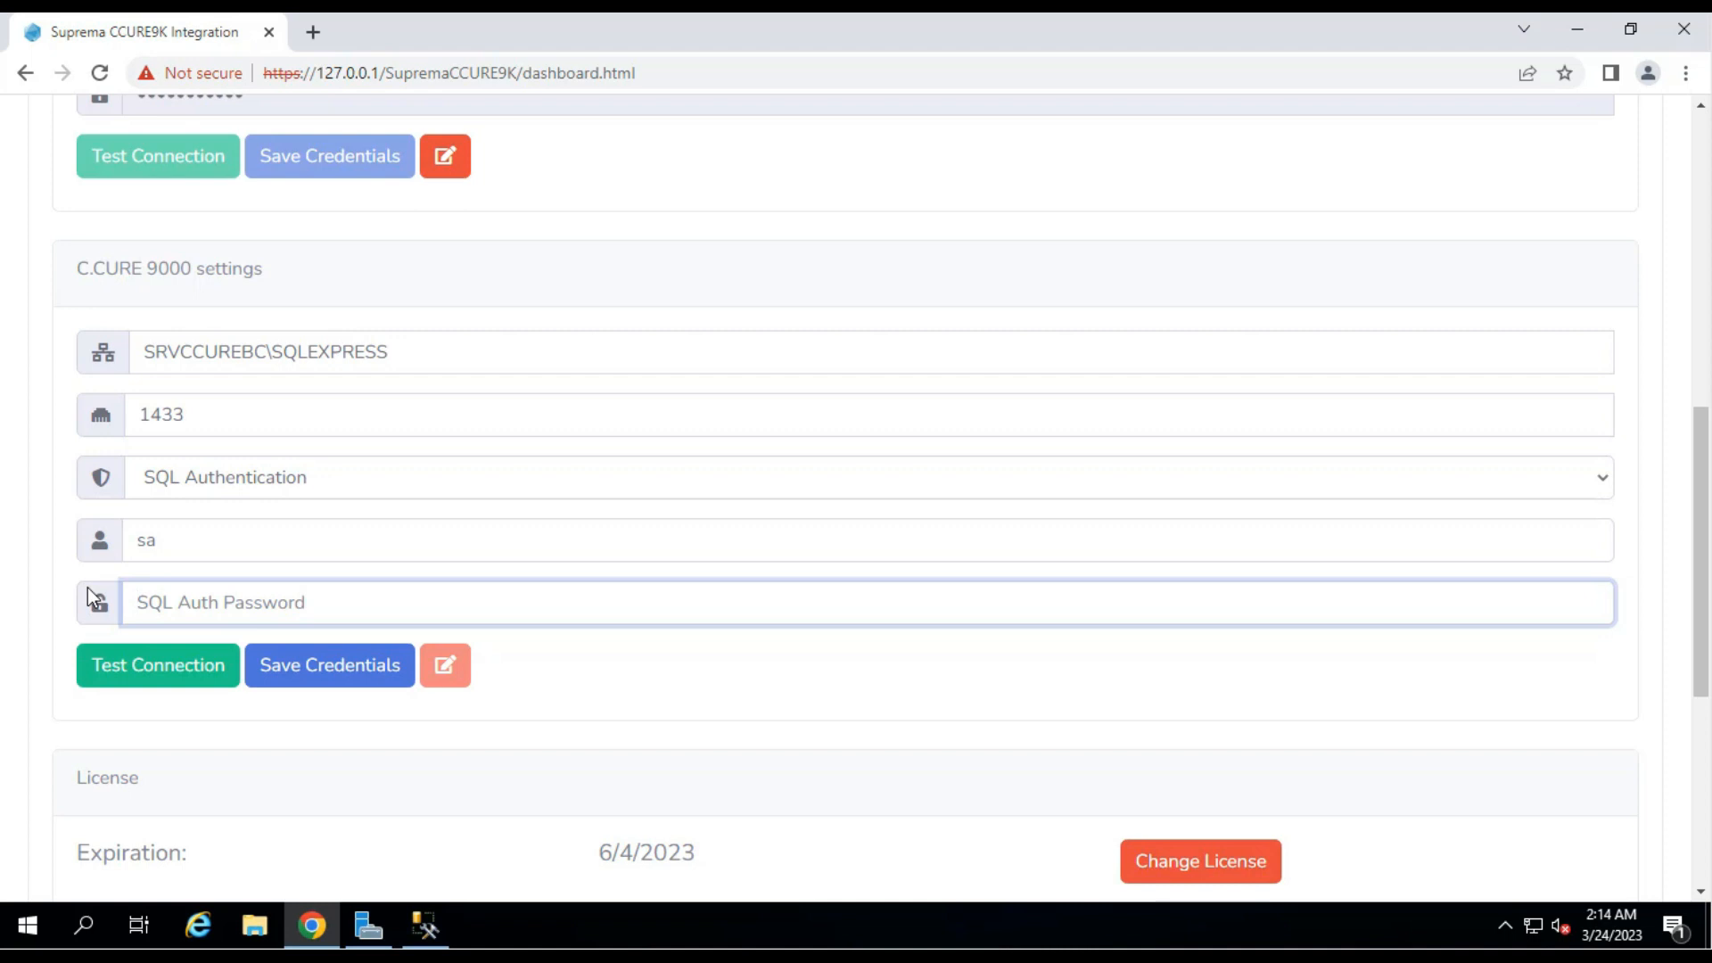
type("••••••••••••")
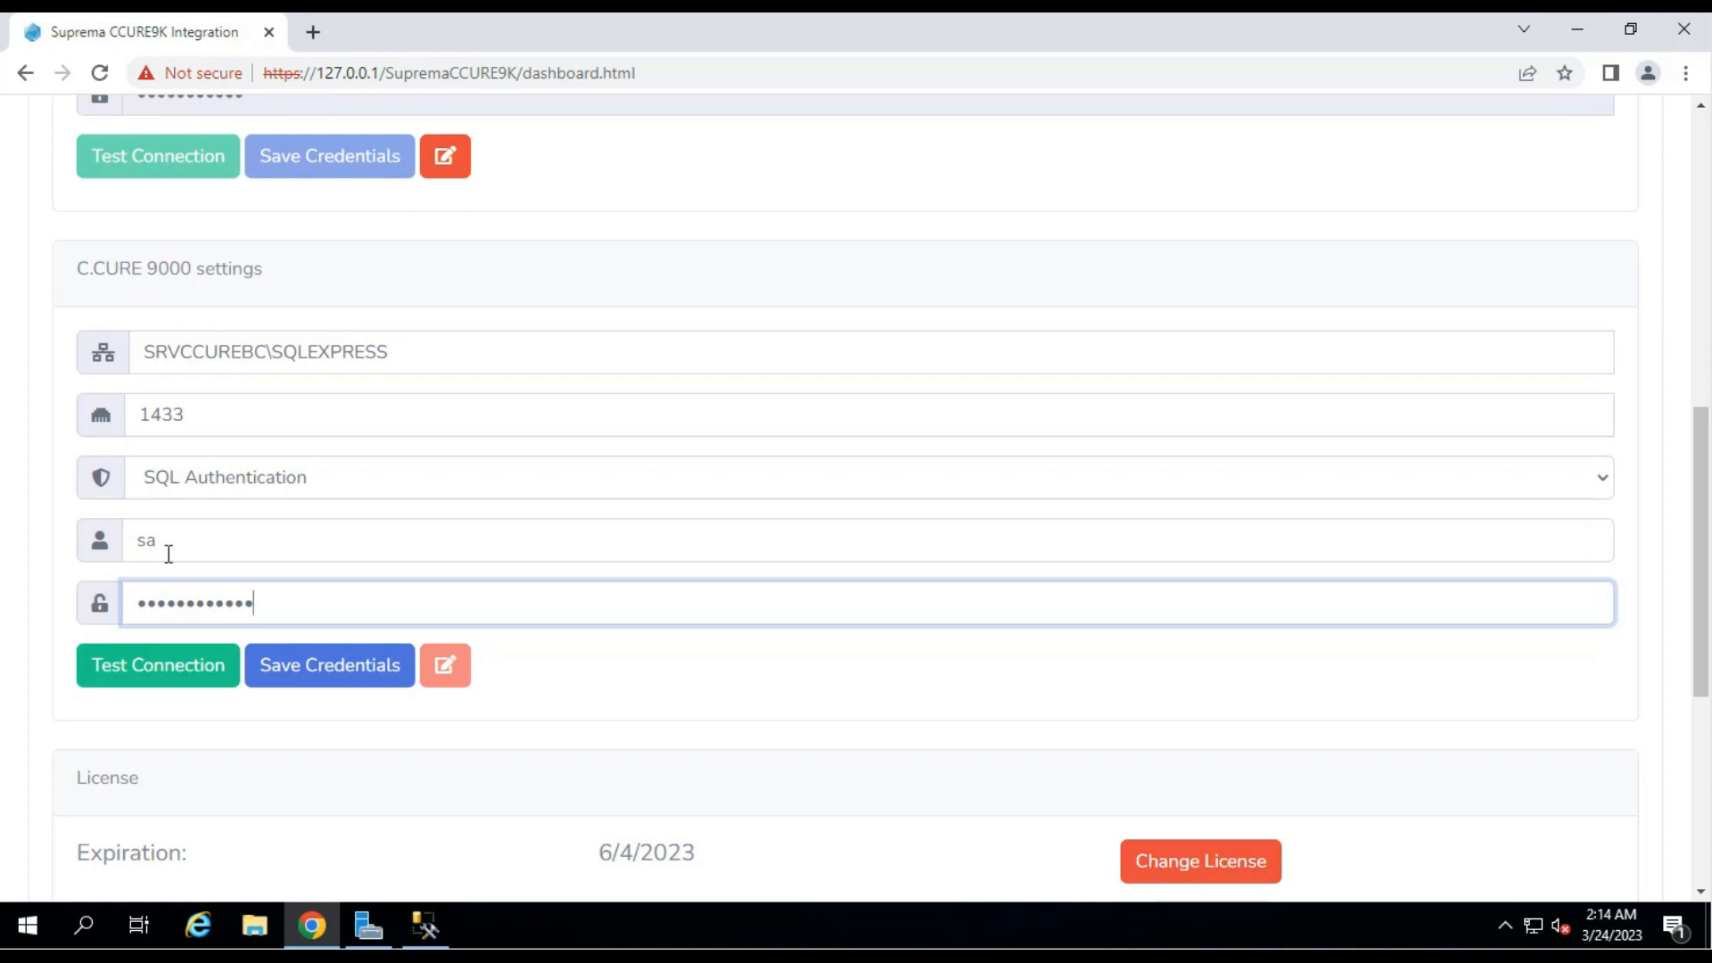
left_click(123, 683)
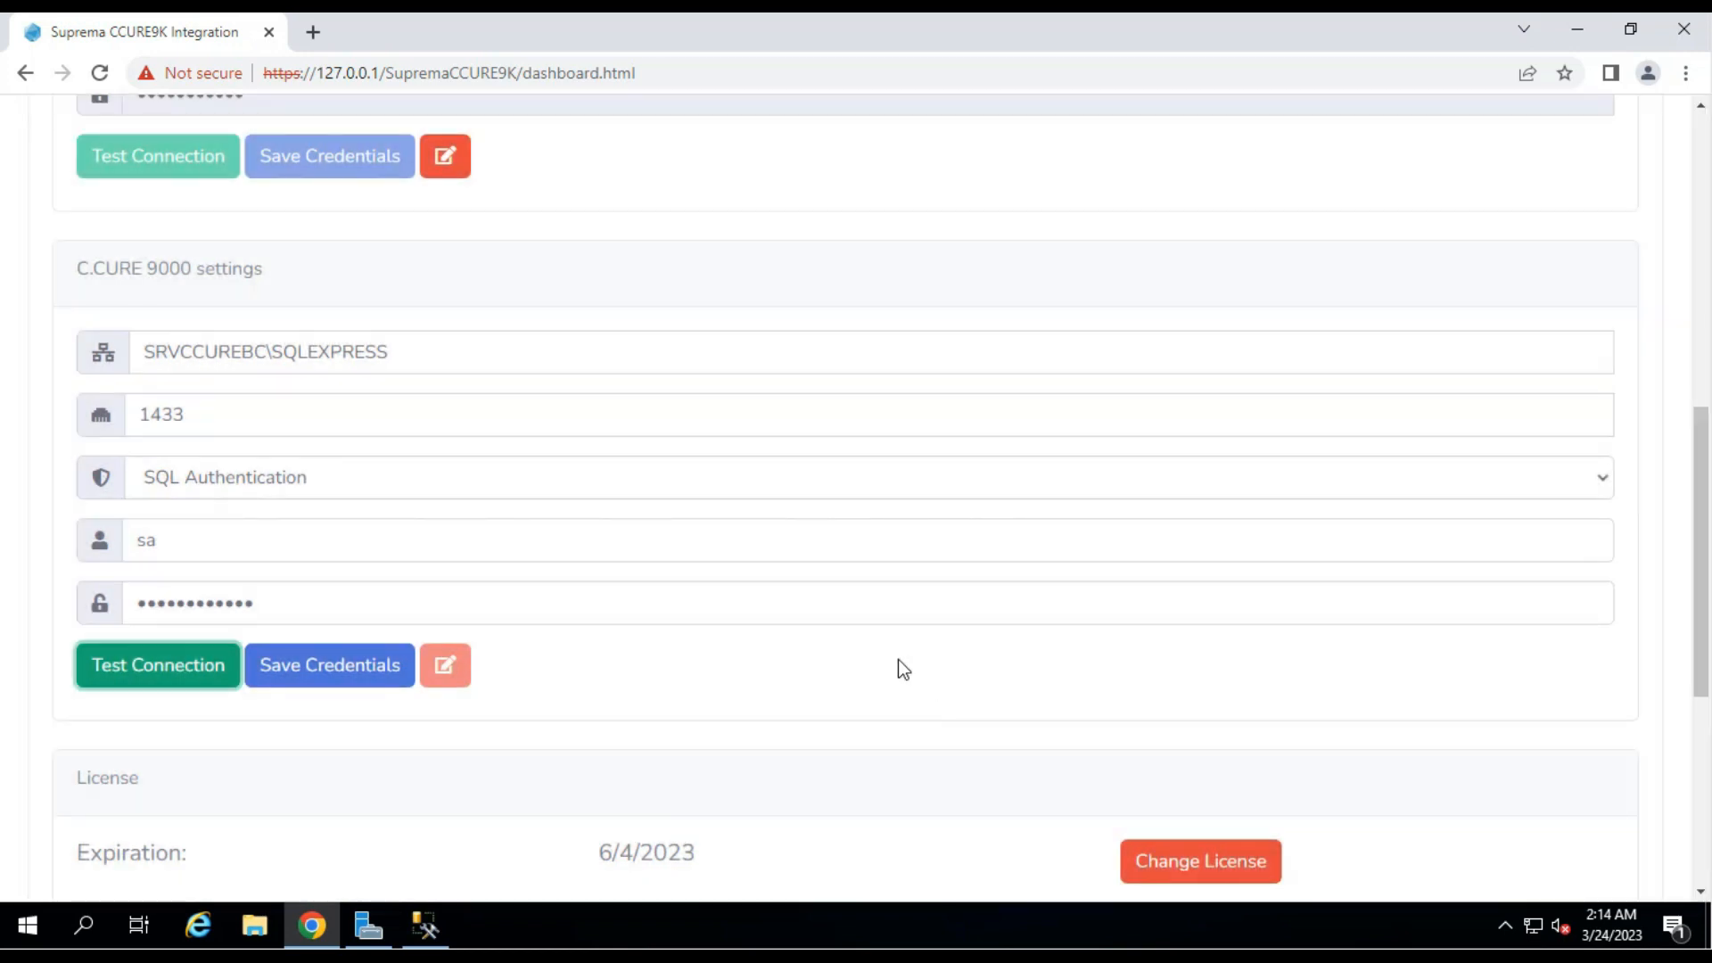
left_click(351, 672)
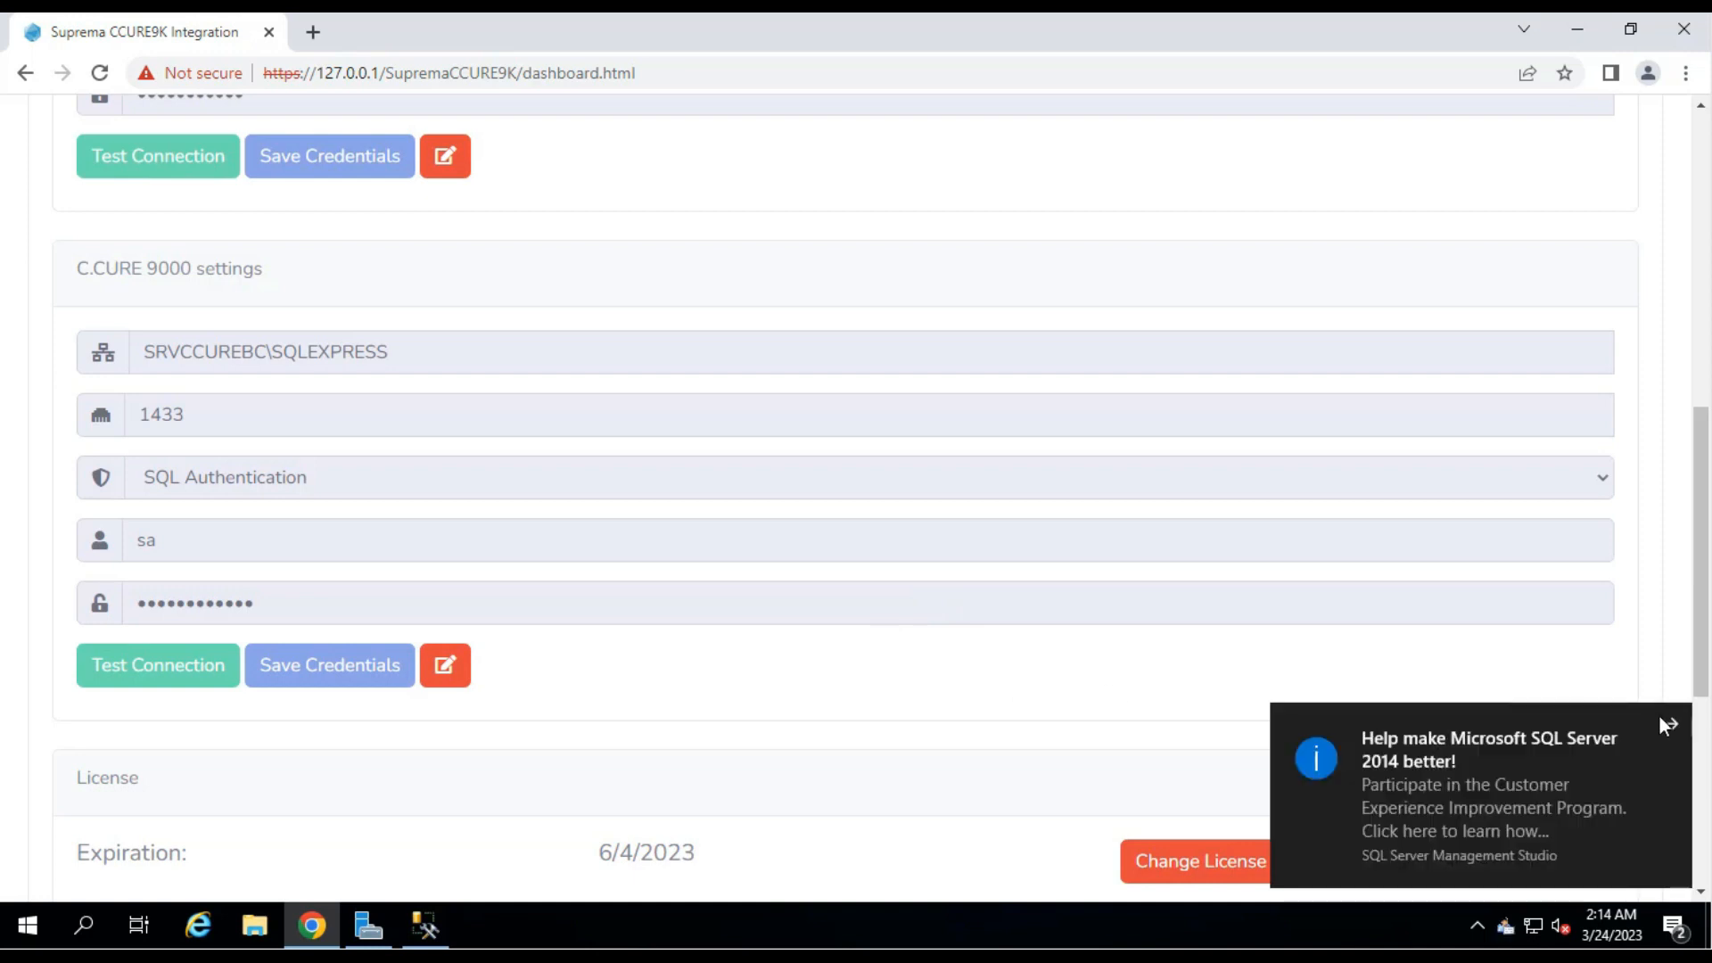
left_click(1665, 719)
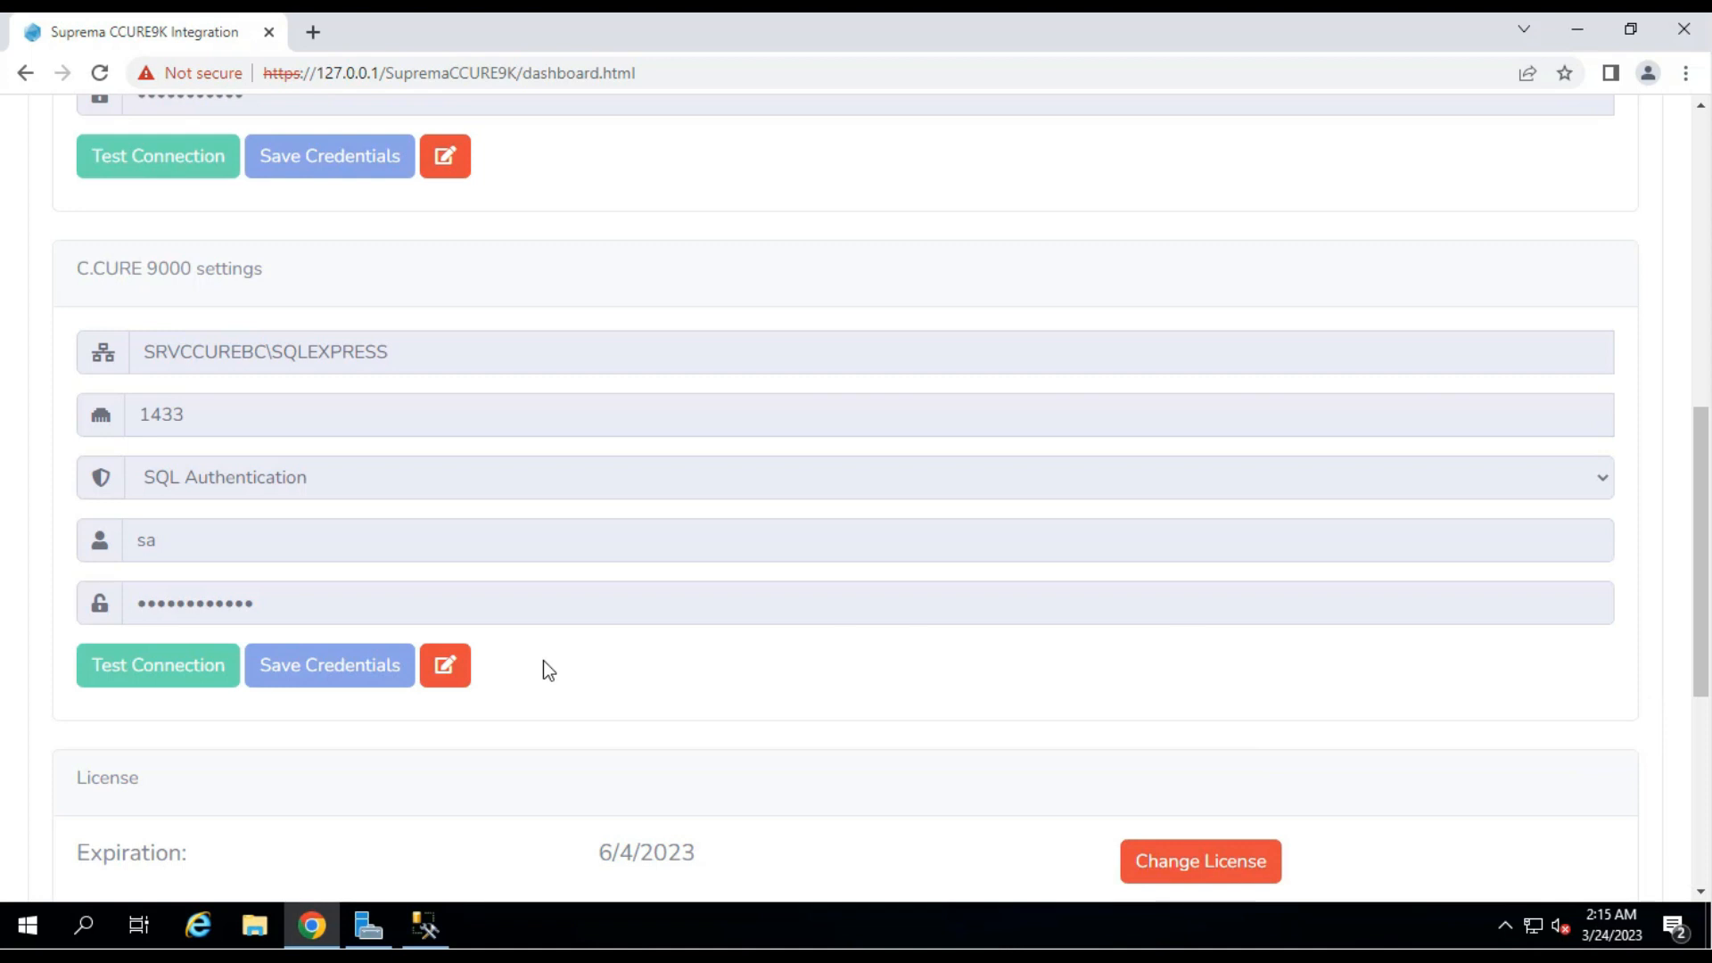
Set the interface language to English, after briefly trying Español.
scroll(543, 660, "down", 3)
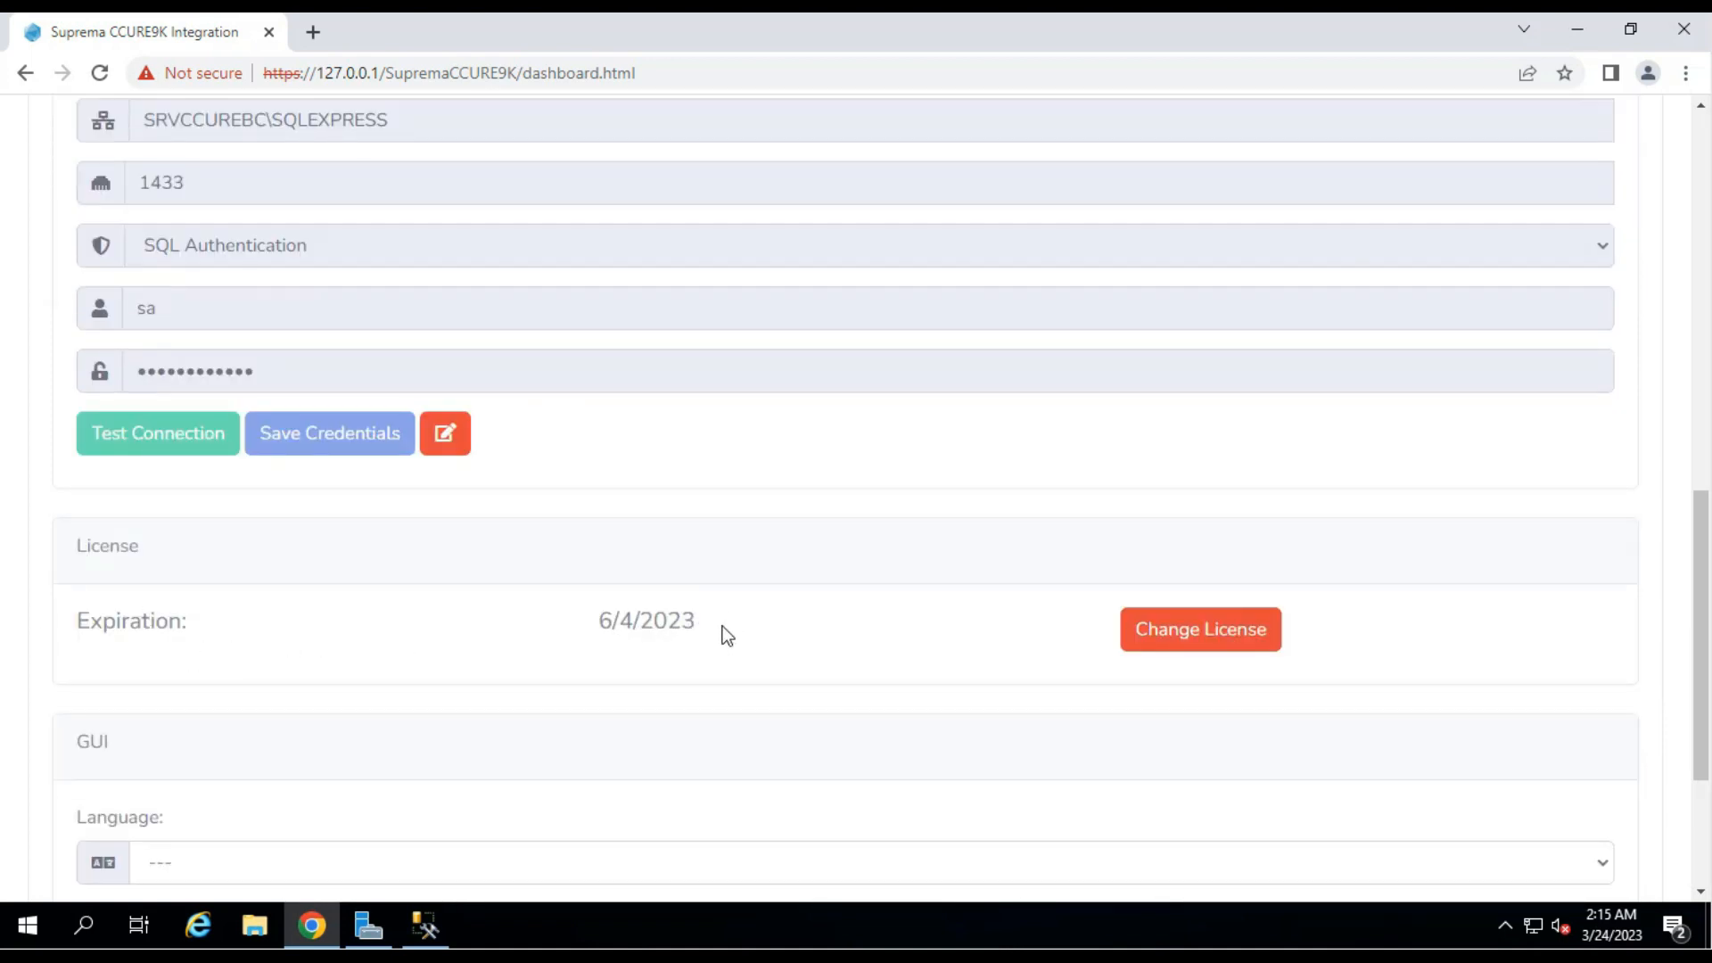
scroll(728, 637, "up", 3)
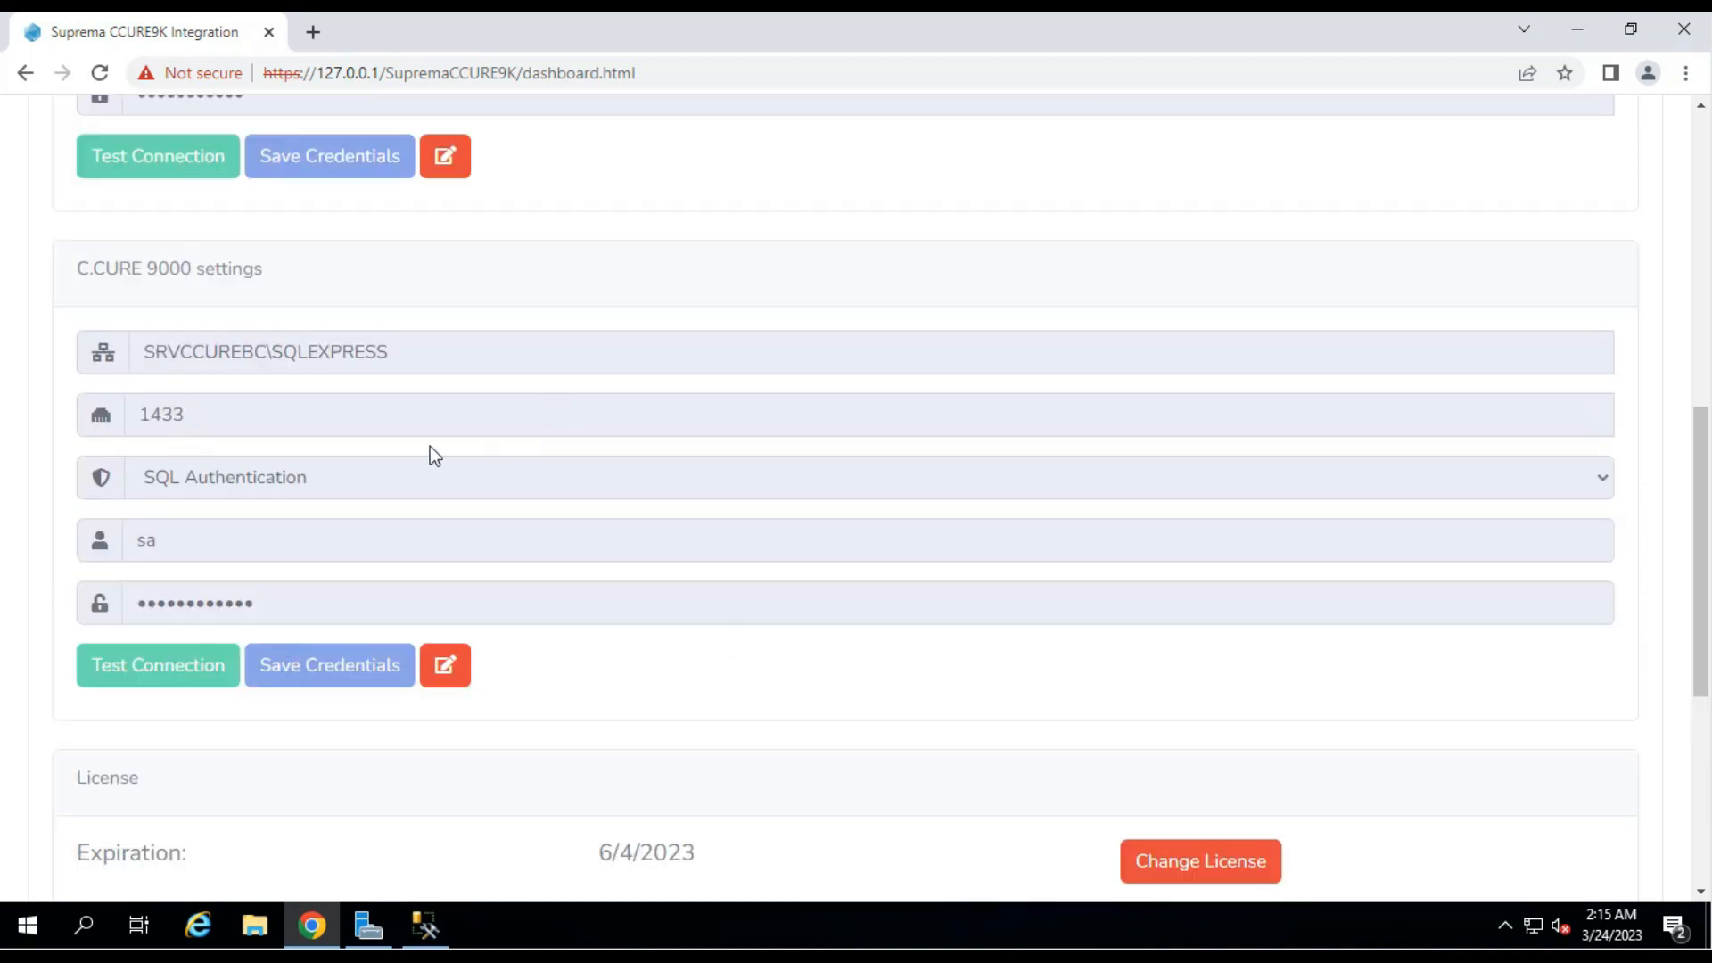
scroll(713, 551, "down", 4)
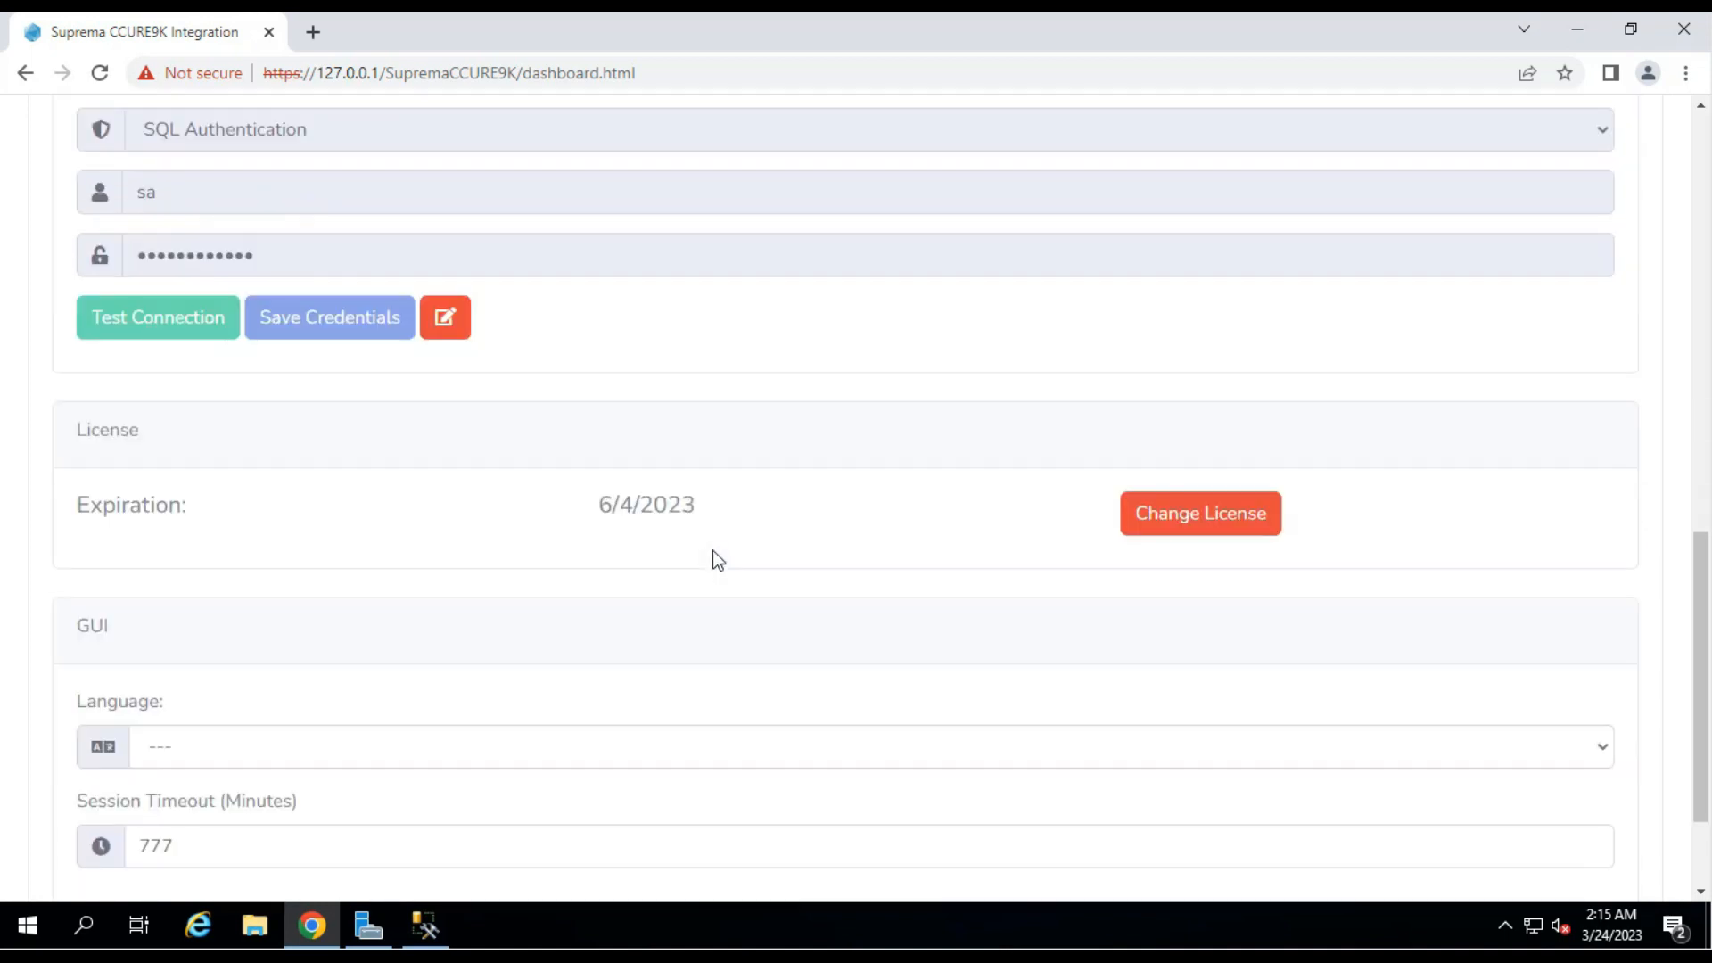
scroll(718, 560, "down", 1)
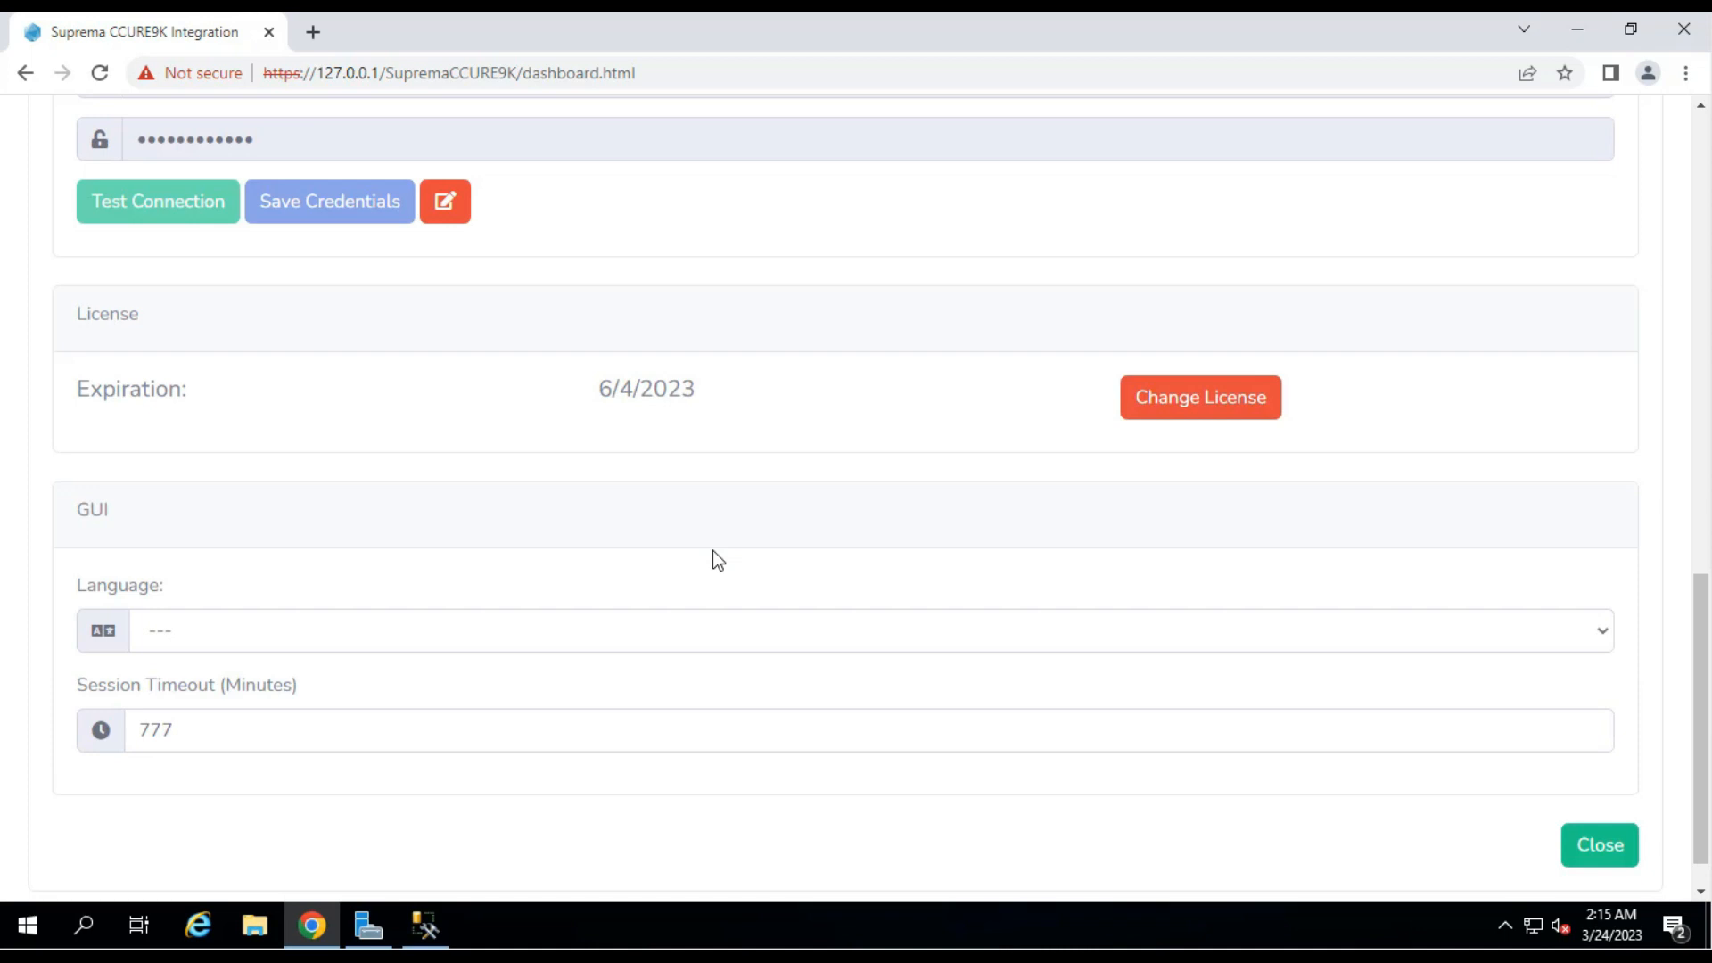
scroll(718, 560, "down", 1)
left_click(212, 585)
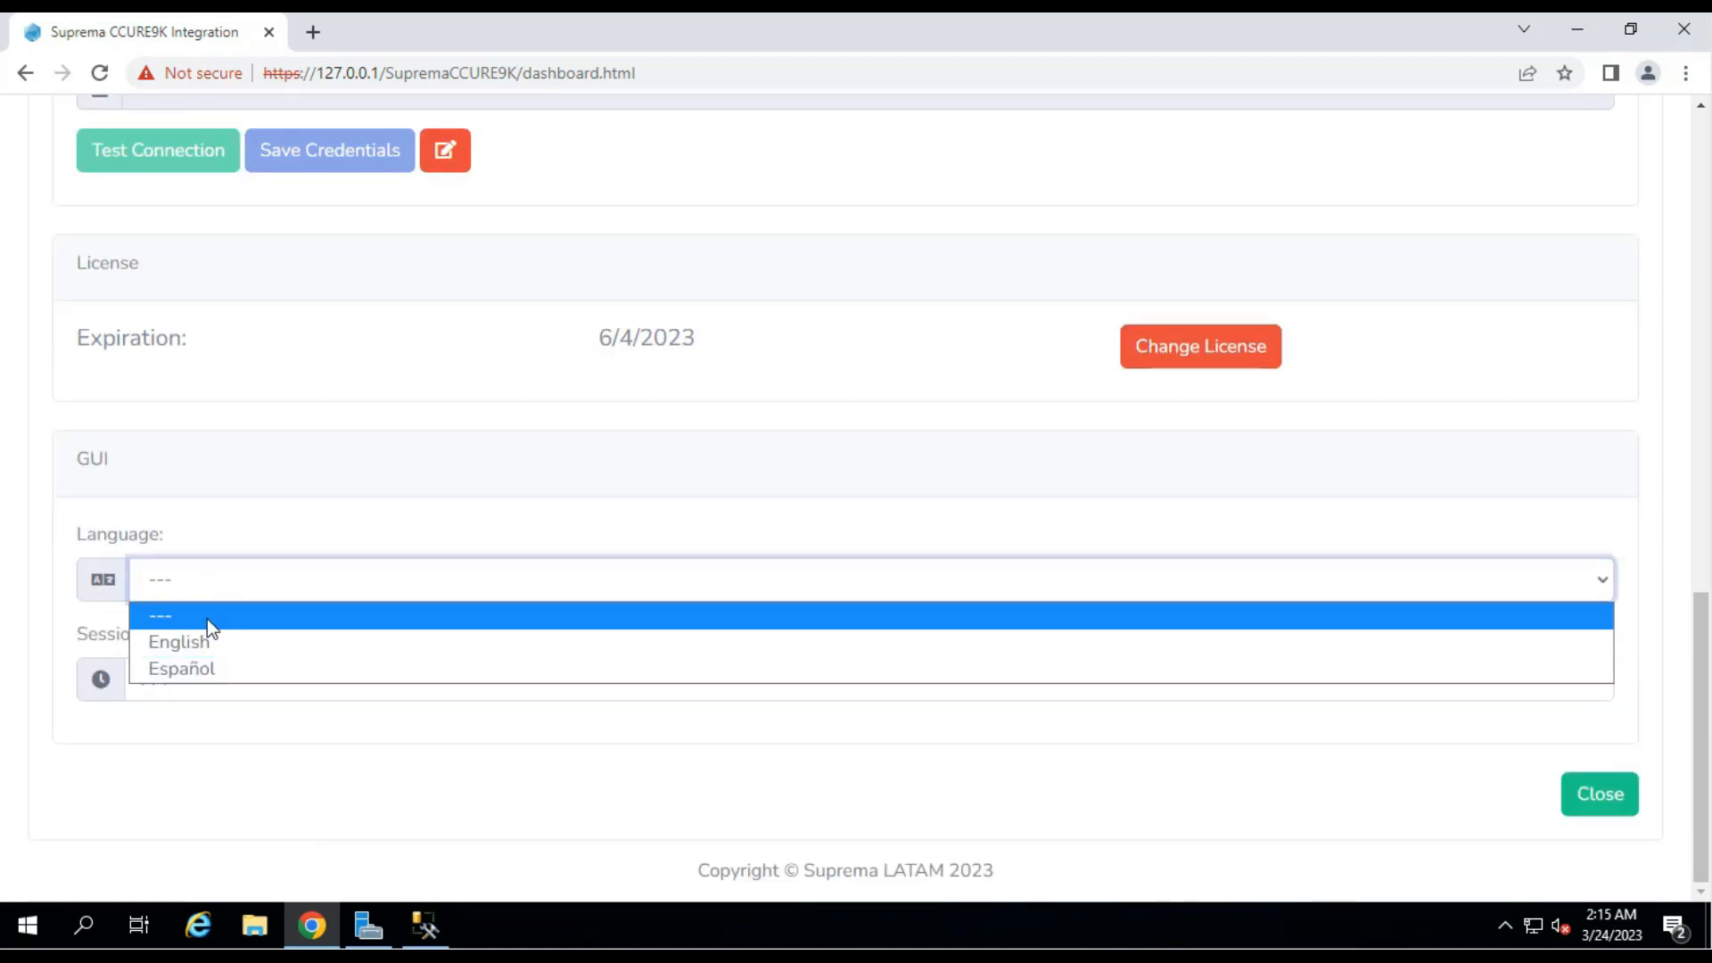
left_click(220, 651)
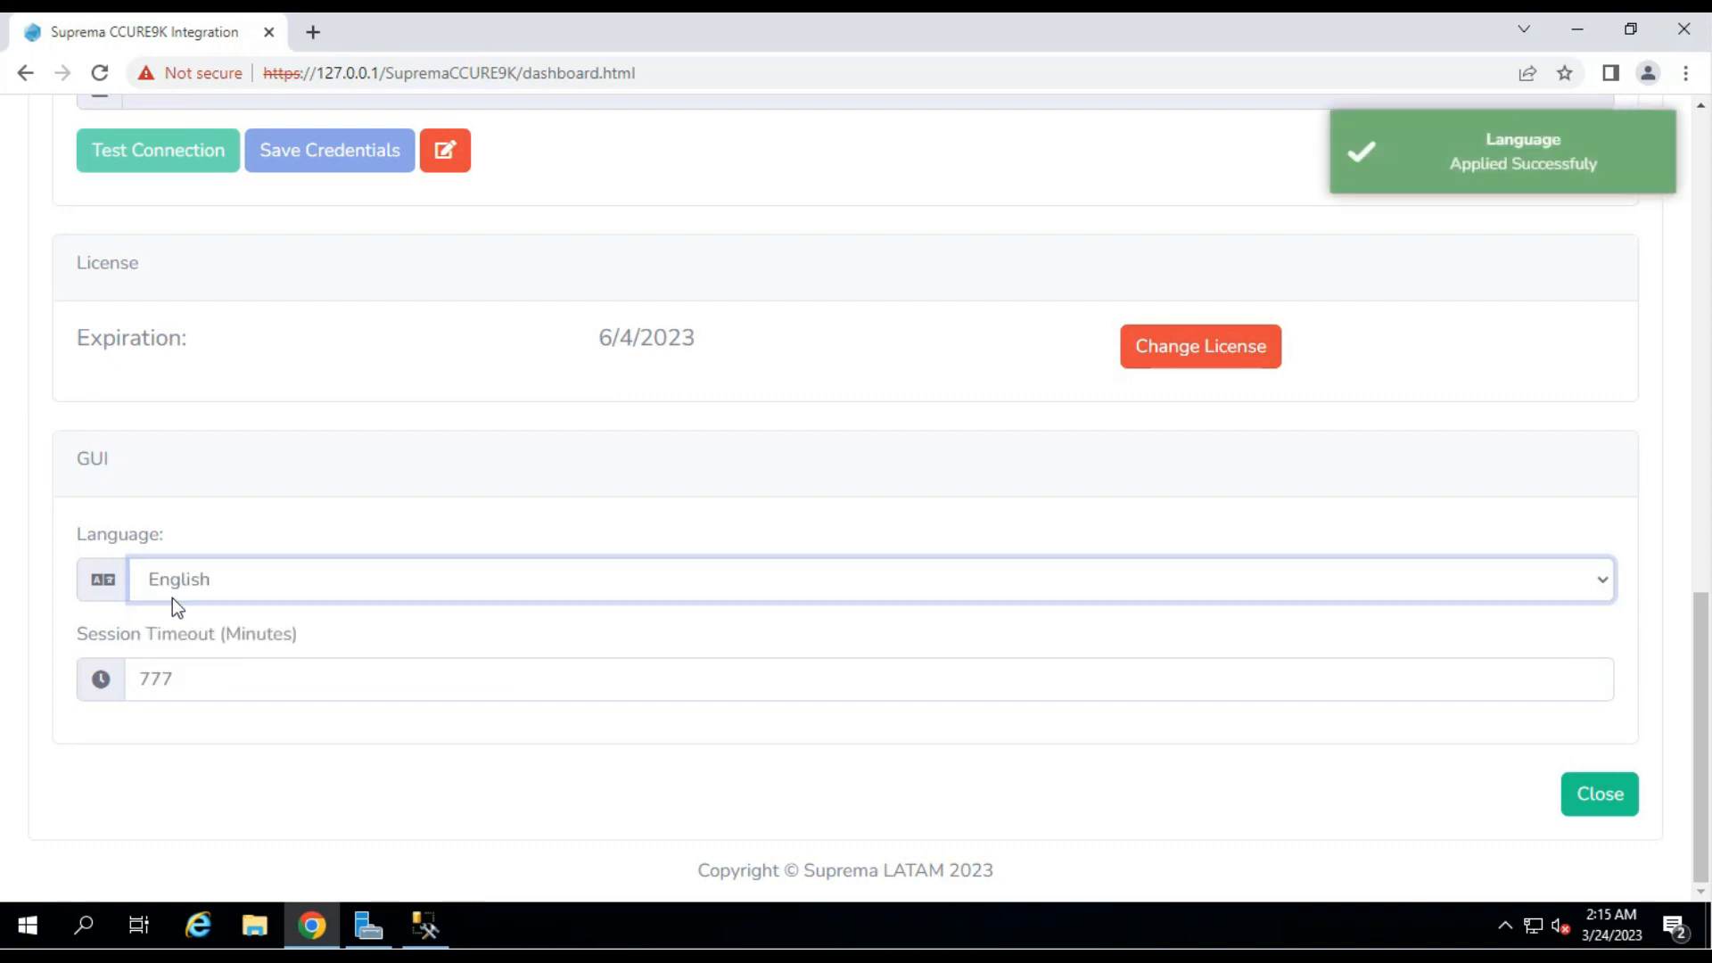
left_click(256, 597)
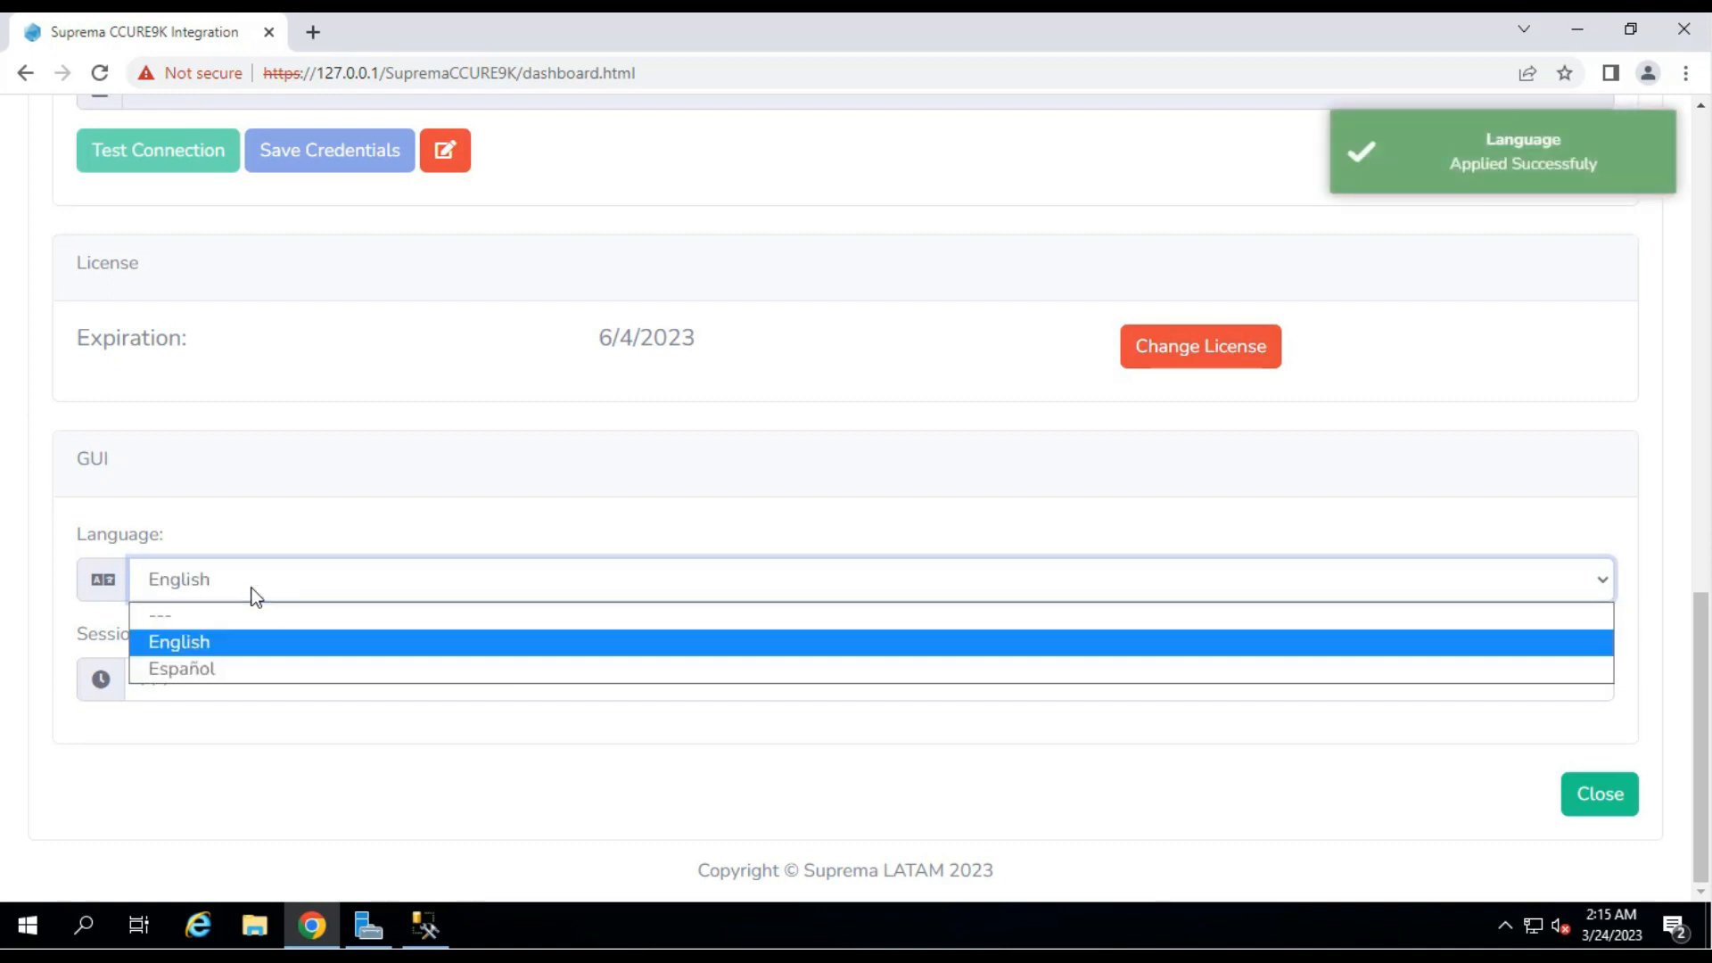
left_click(208, 670)
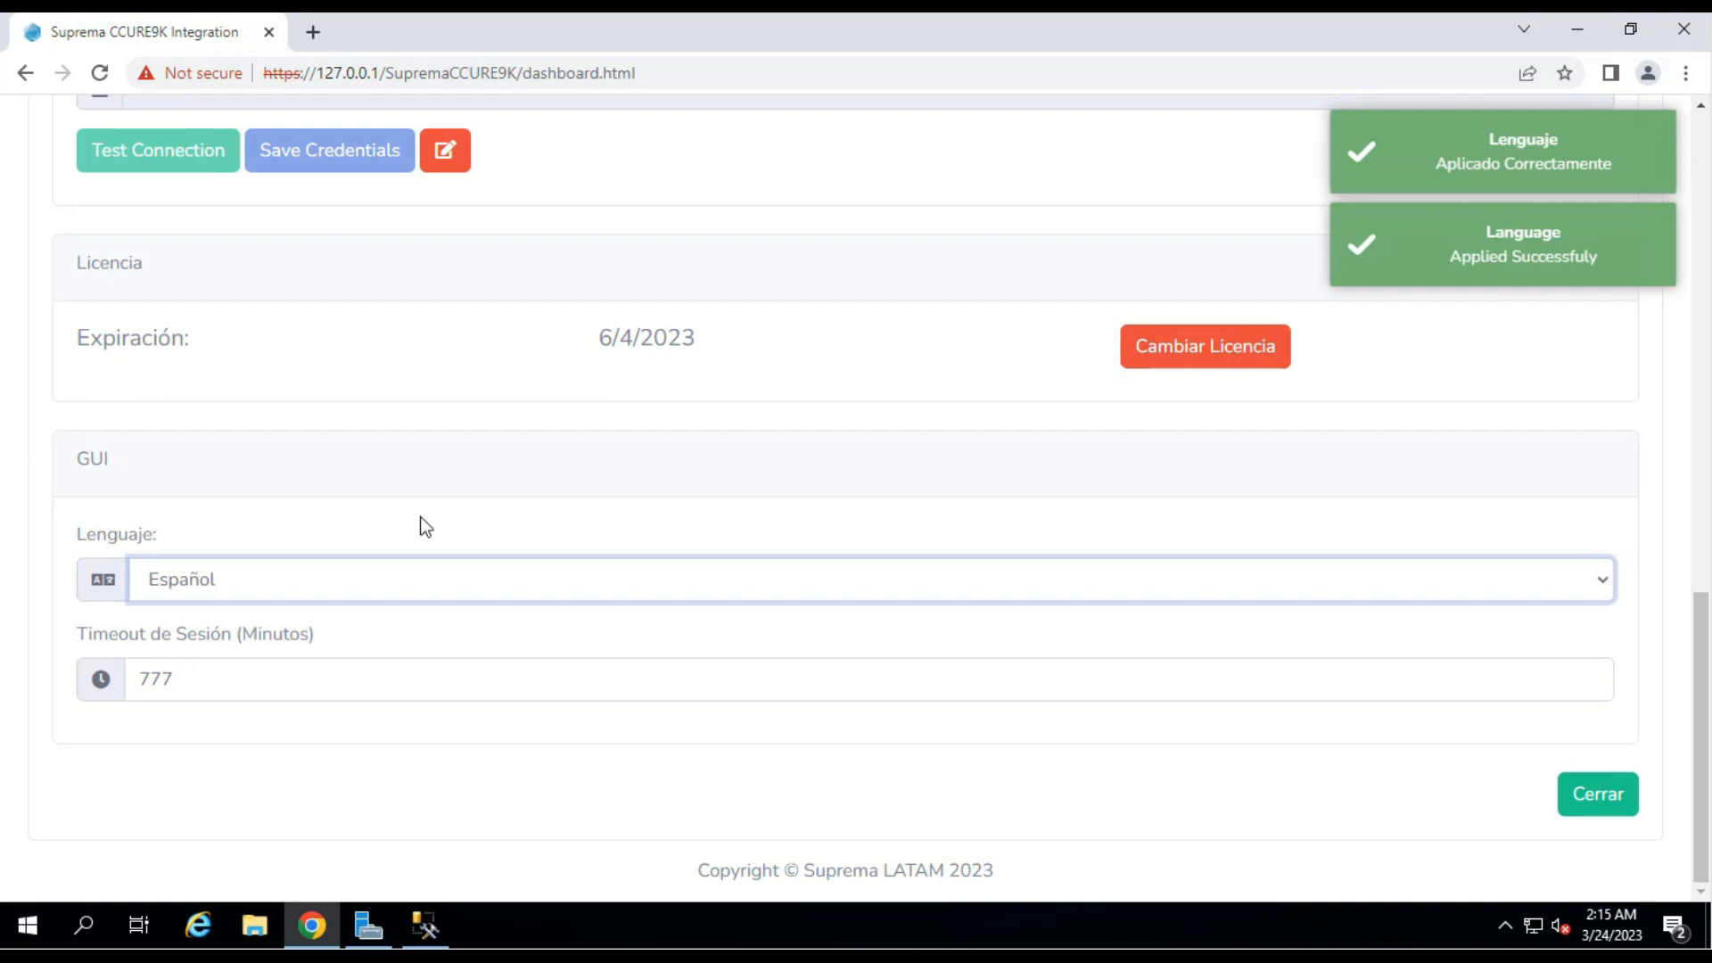
left_click(248, 587)
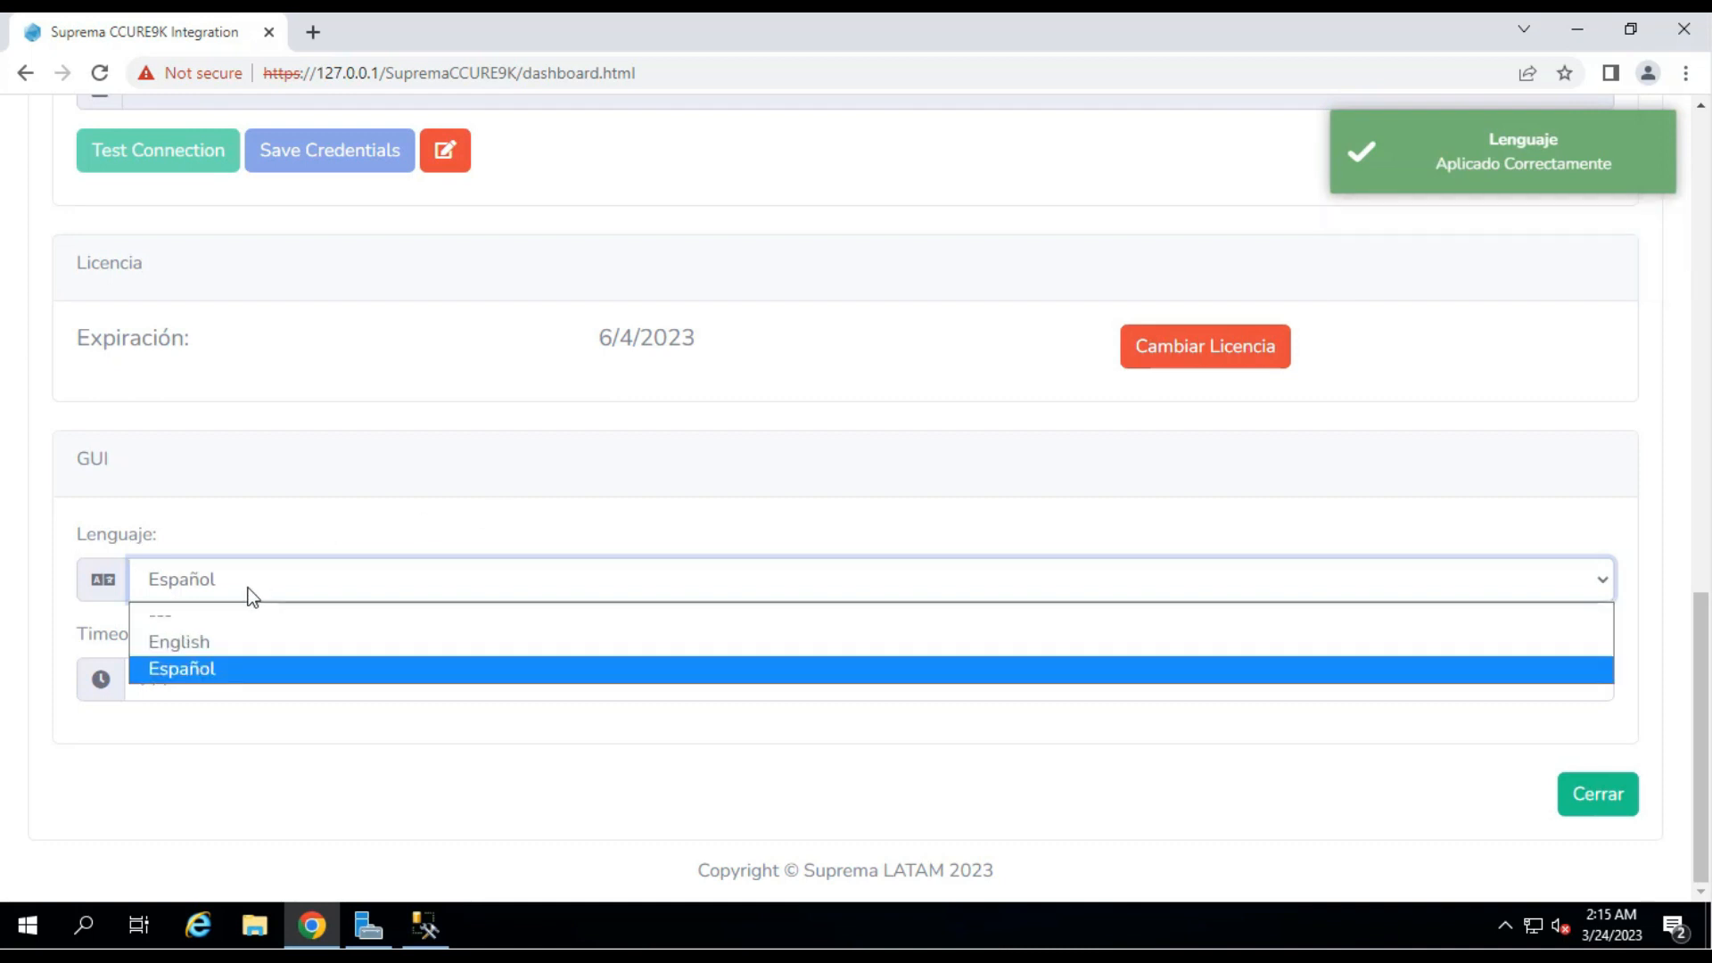
left_click(211, 644)
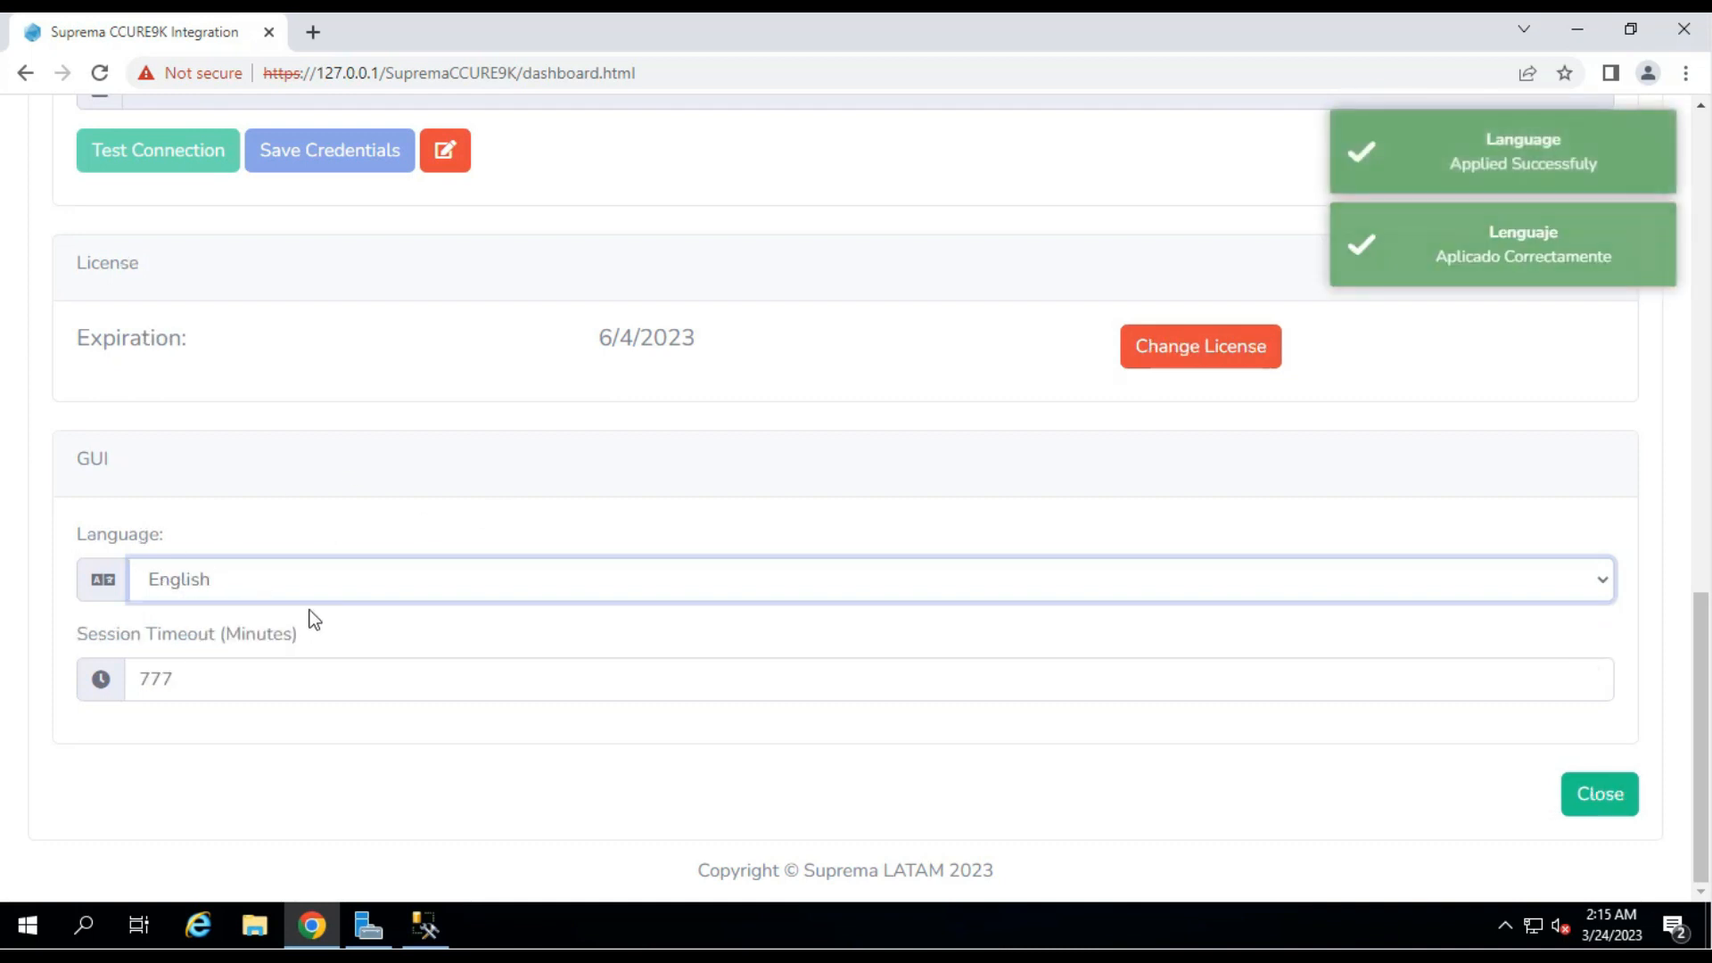
Change the session timeout from 777 to 60 minutes, accept, and close settings.
left_click_drag(182, 681, 116, 682)
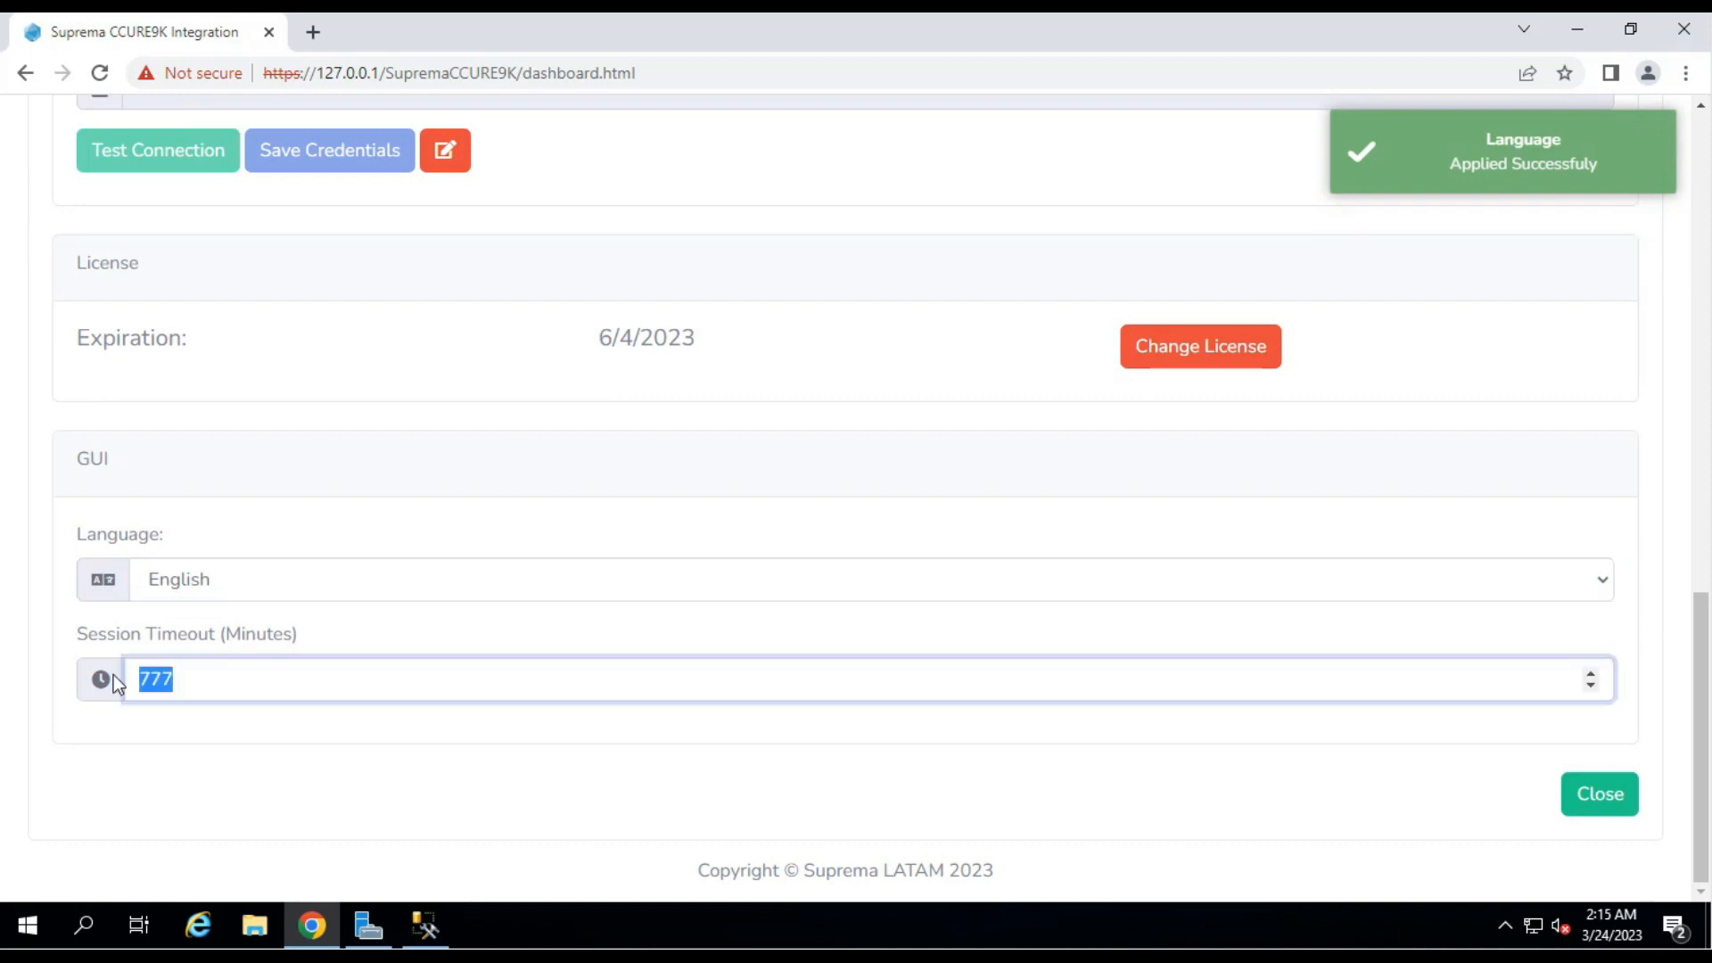
type("60")
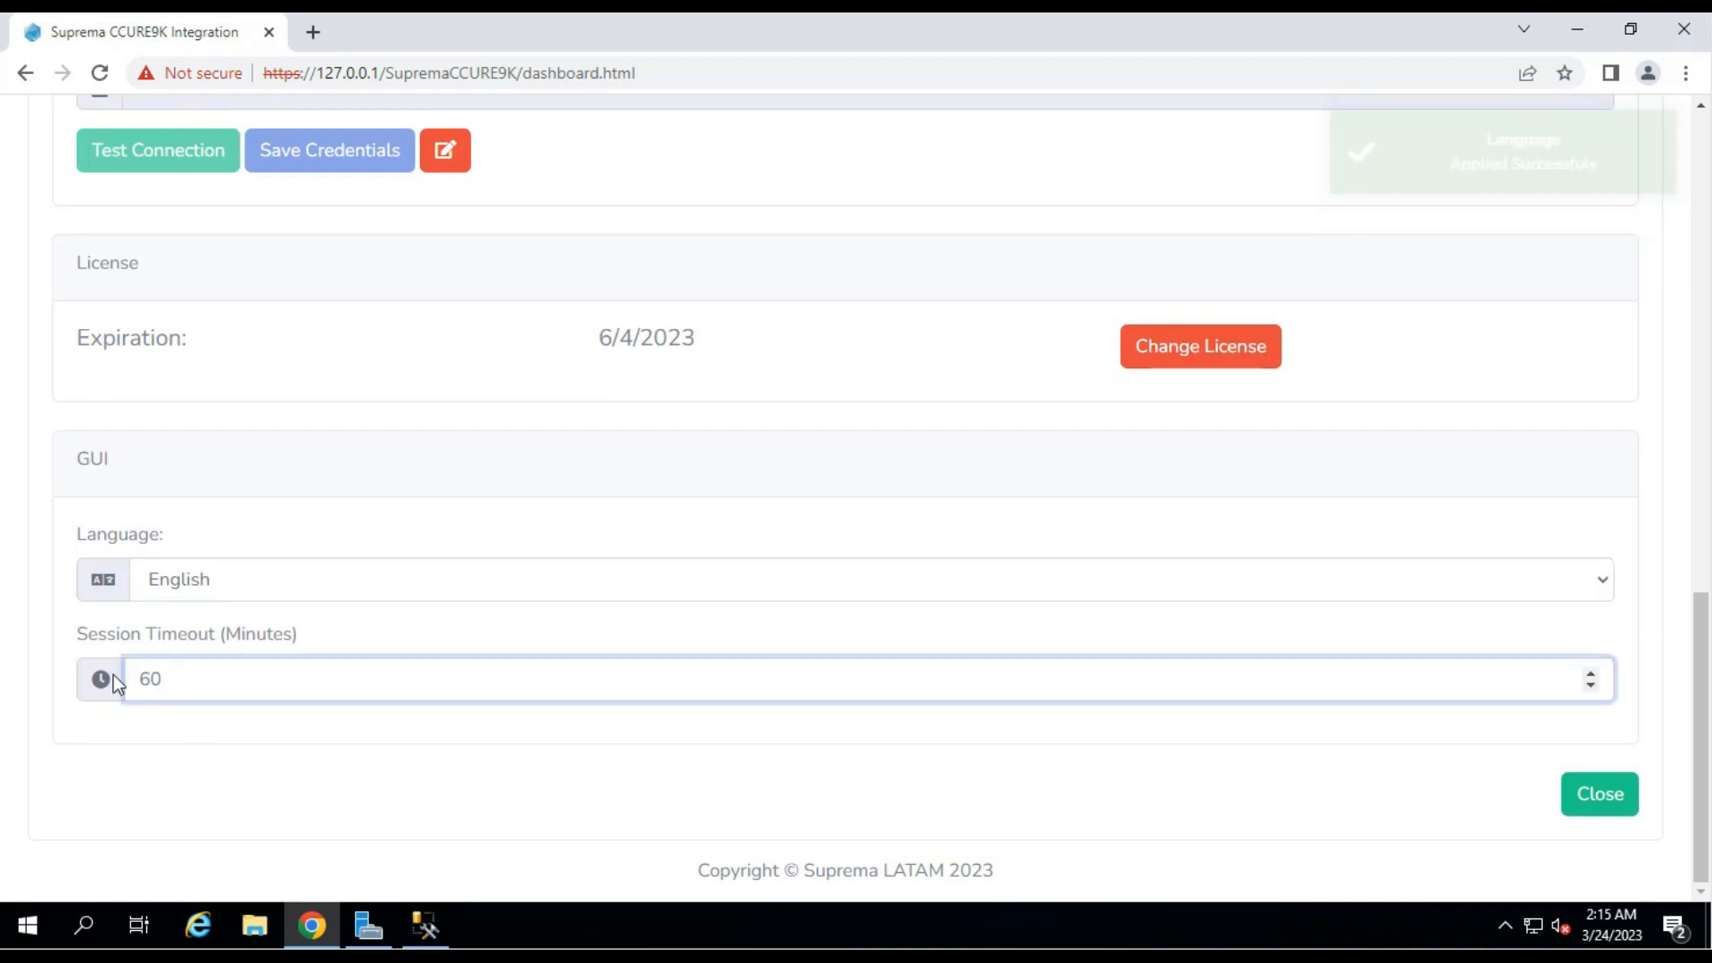
left_click(197, 721)
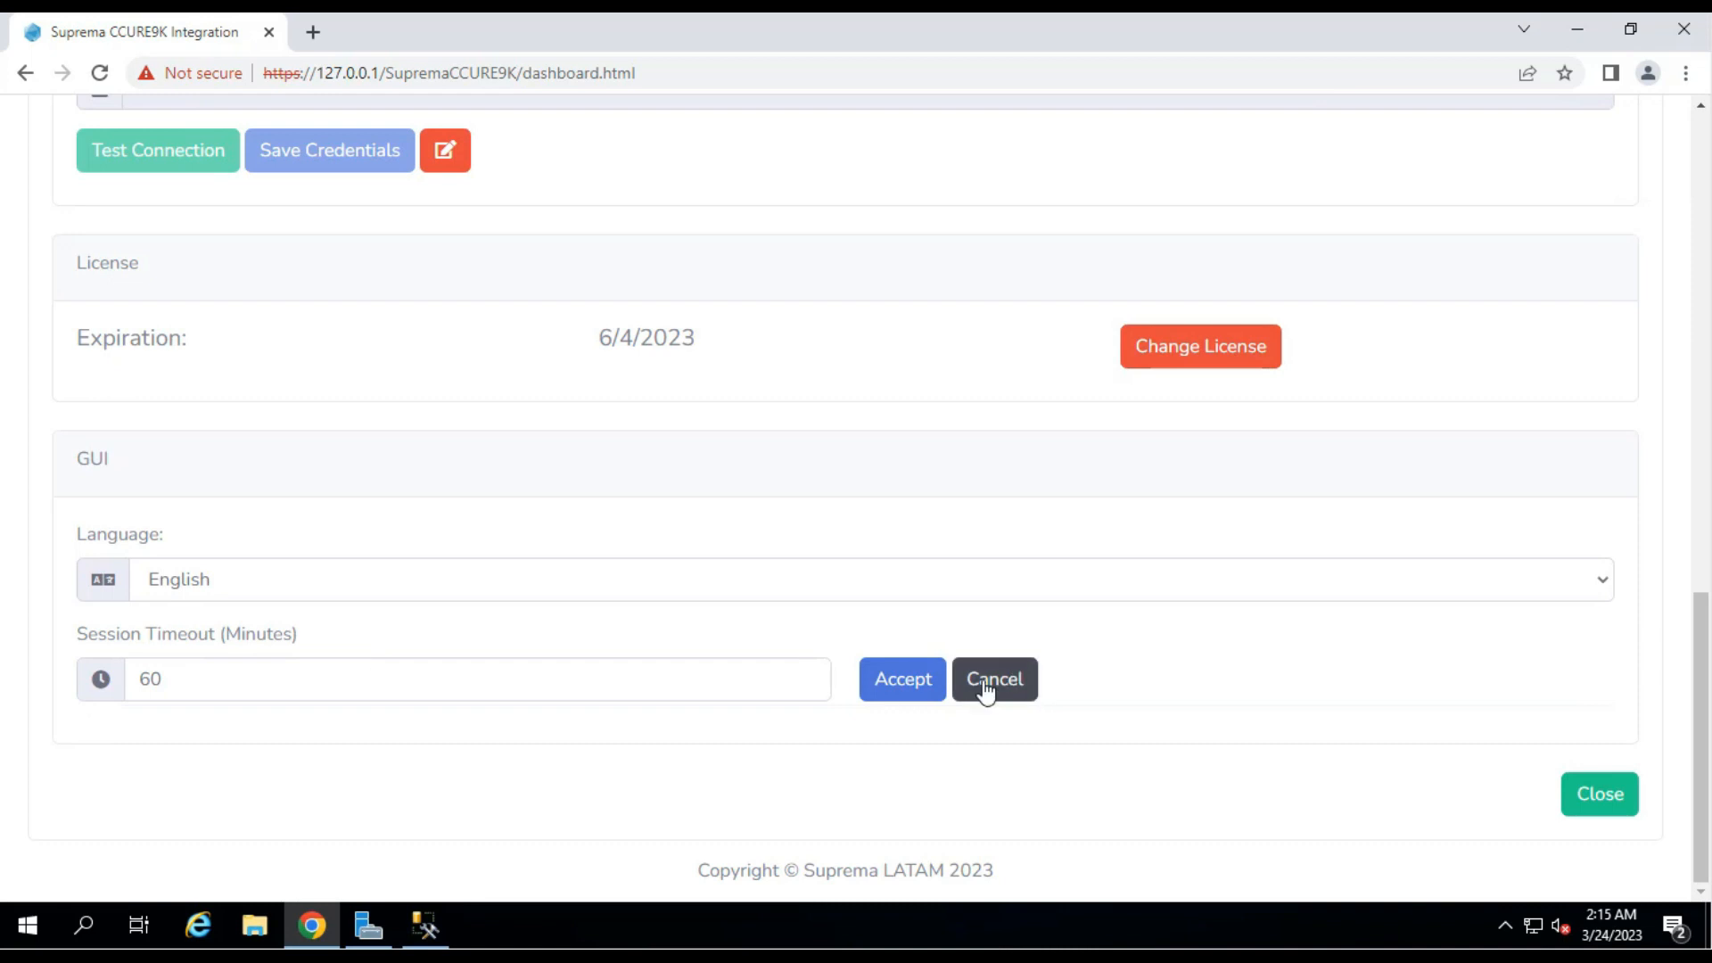
left_click(917, 692)
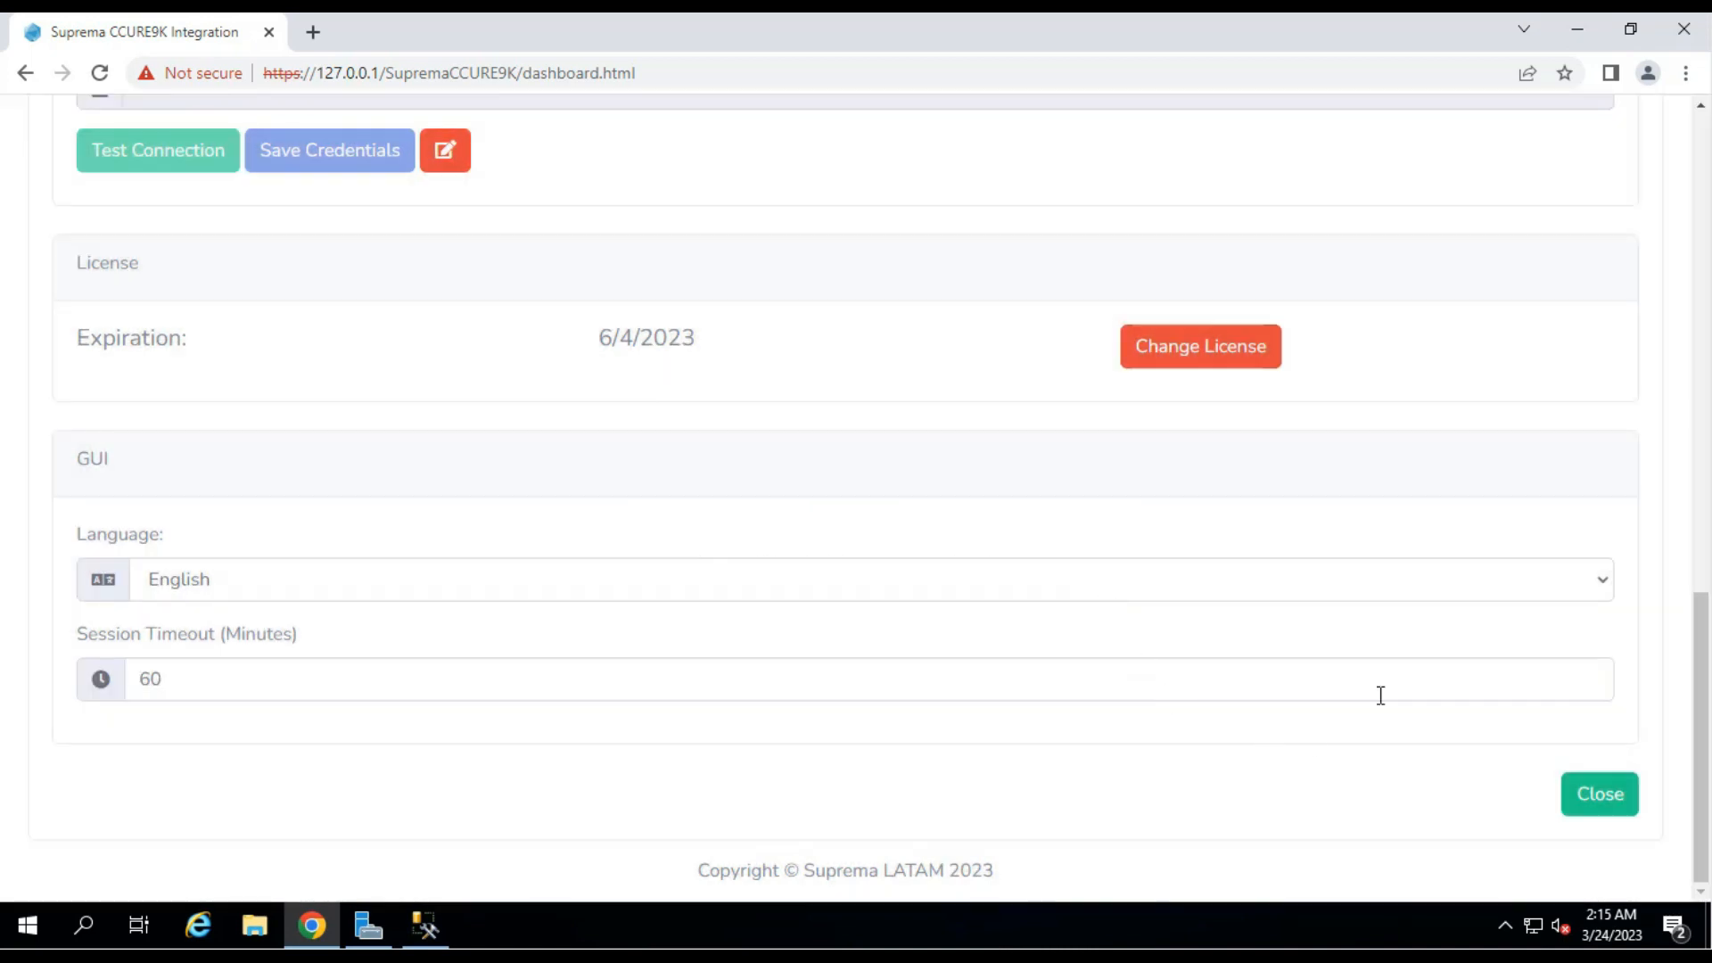
left_click(1569, 822)
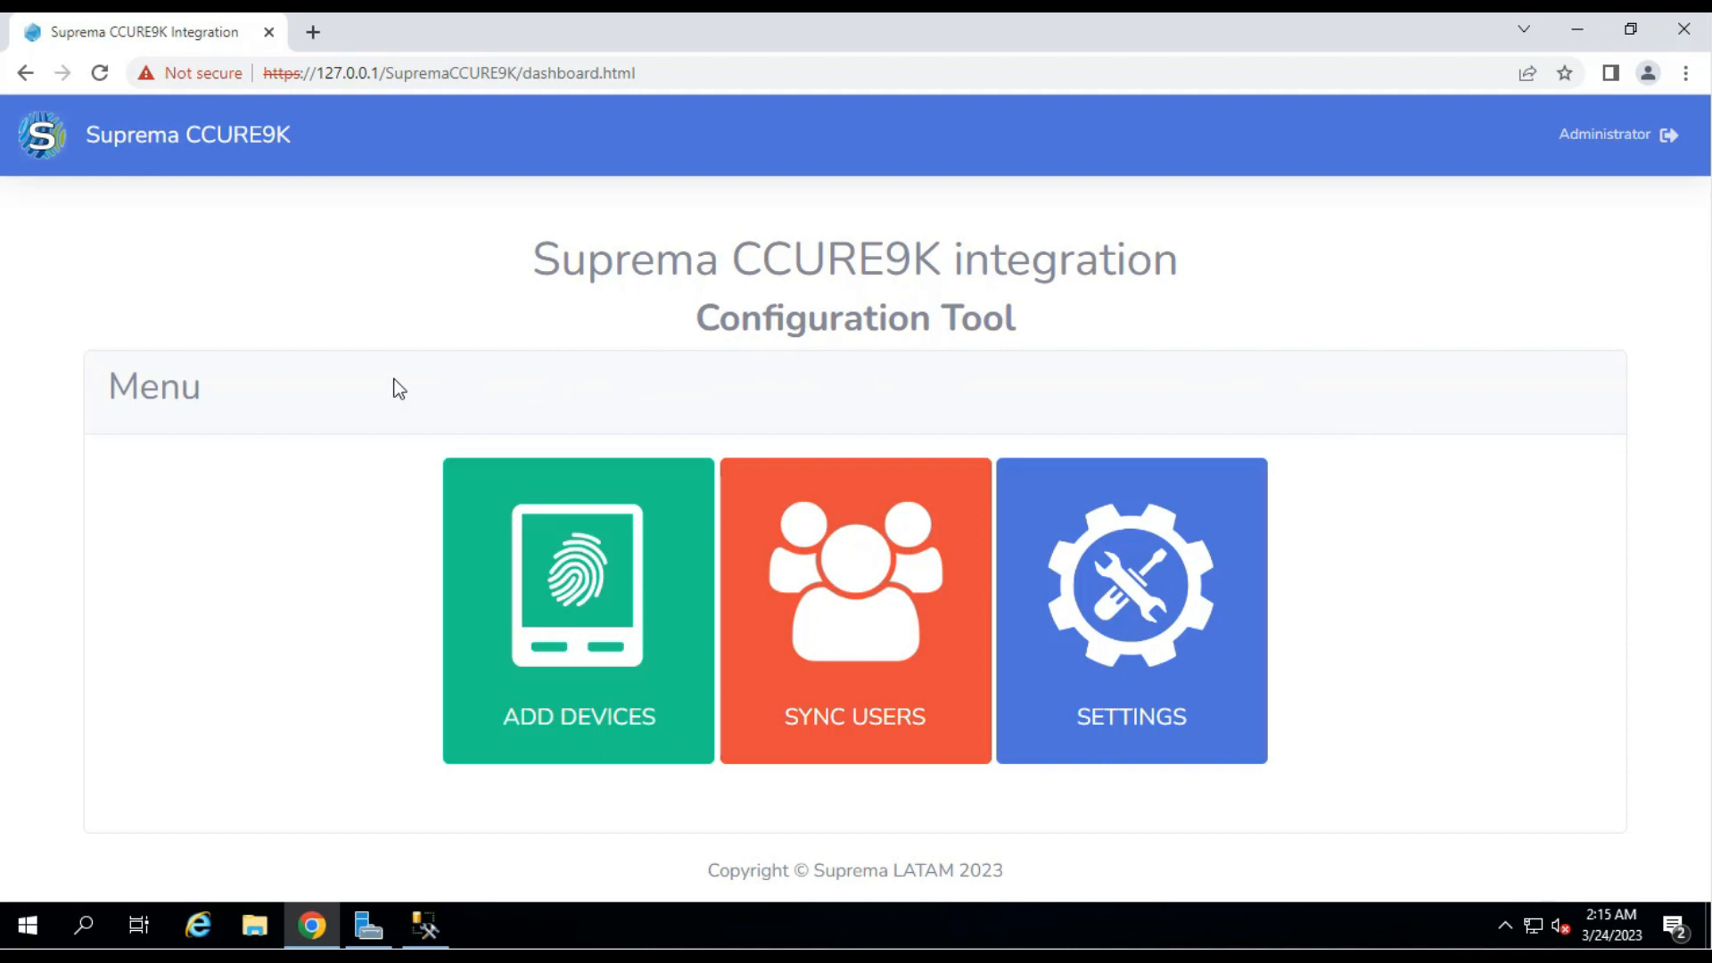
Open the Add Devices page, closing and reopening it once, and confirm no devices are added yet.
left_click(533, 700)
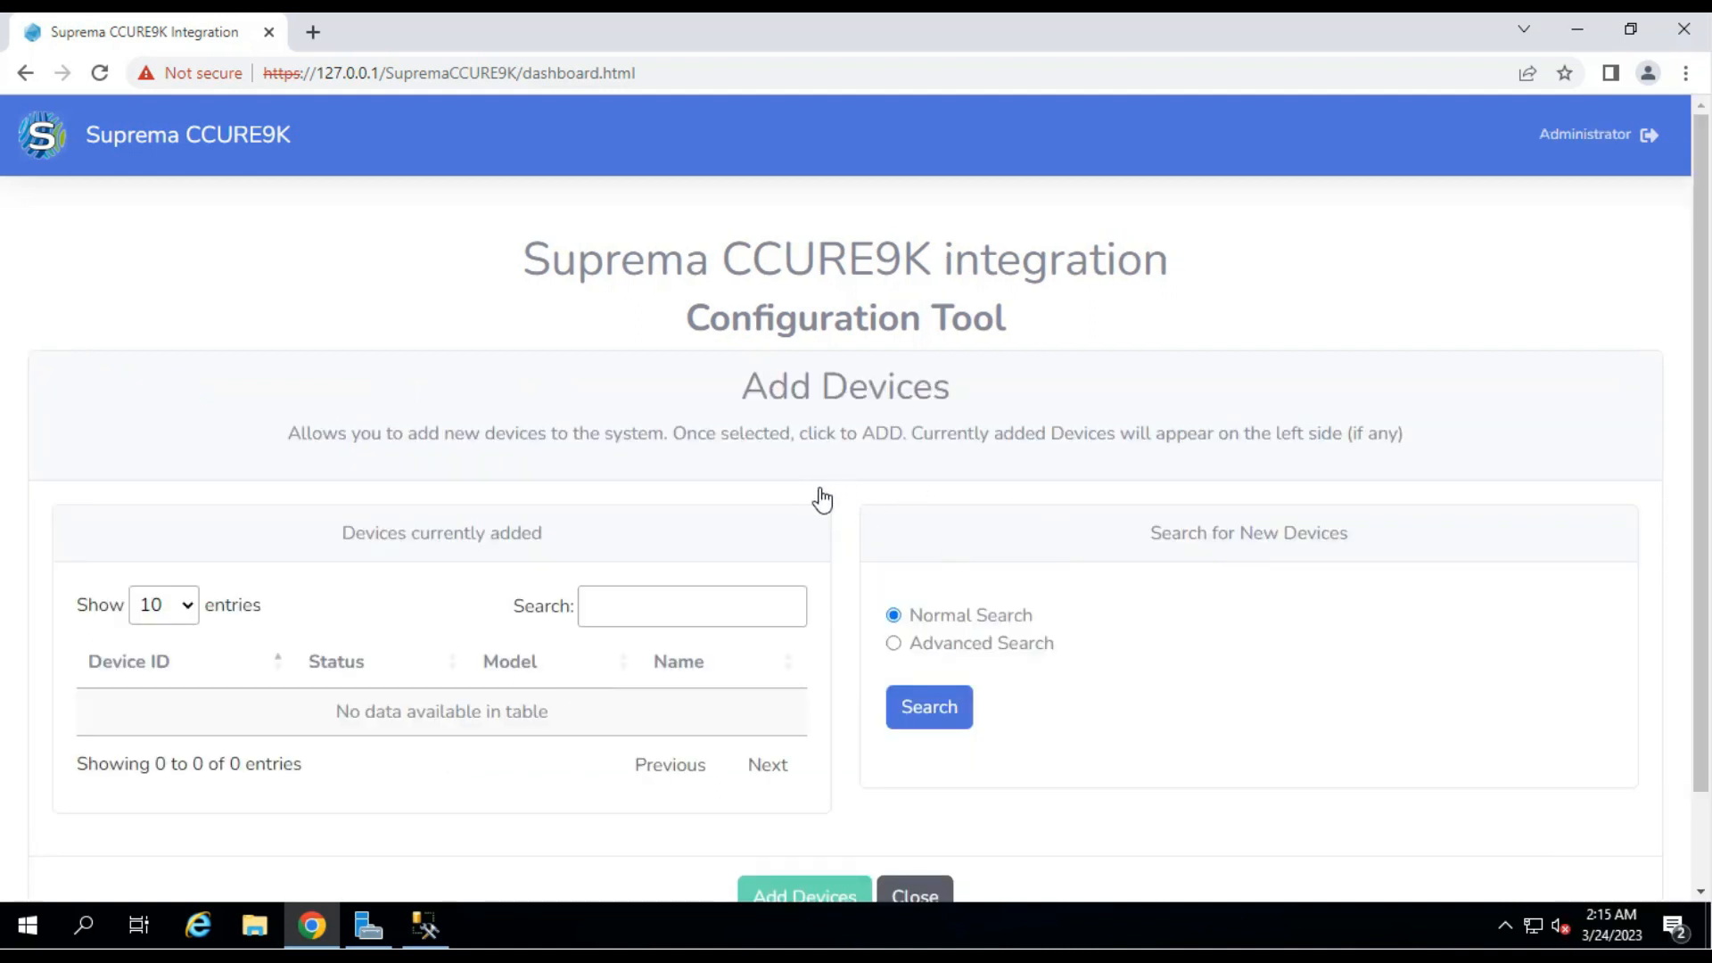
scroll(847, 509, "down", 2)
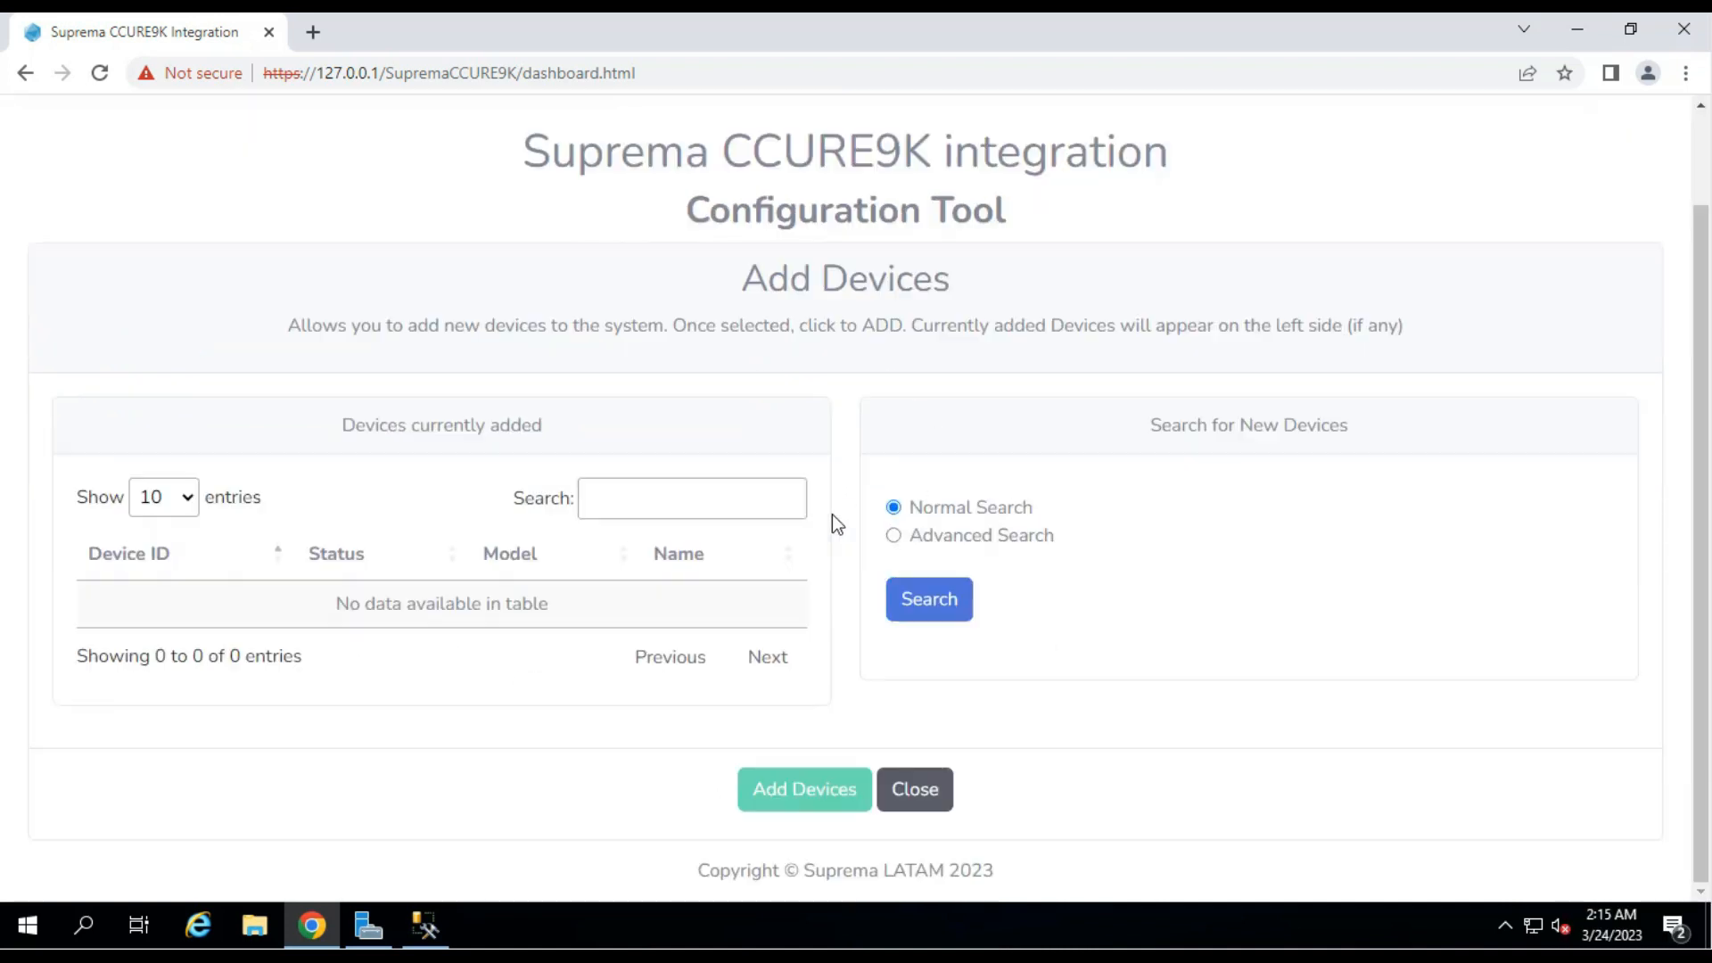
left_click(947, 790)
left_click(593, 609)
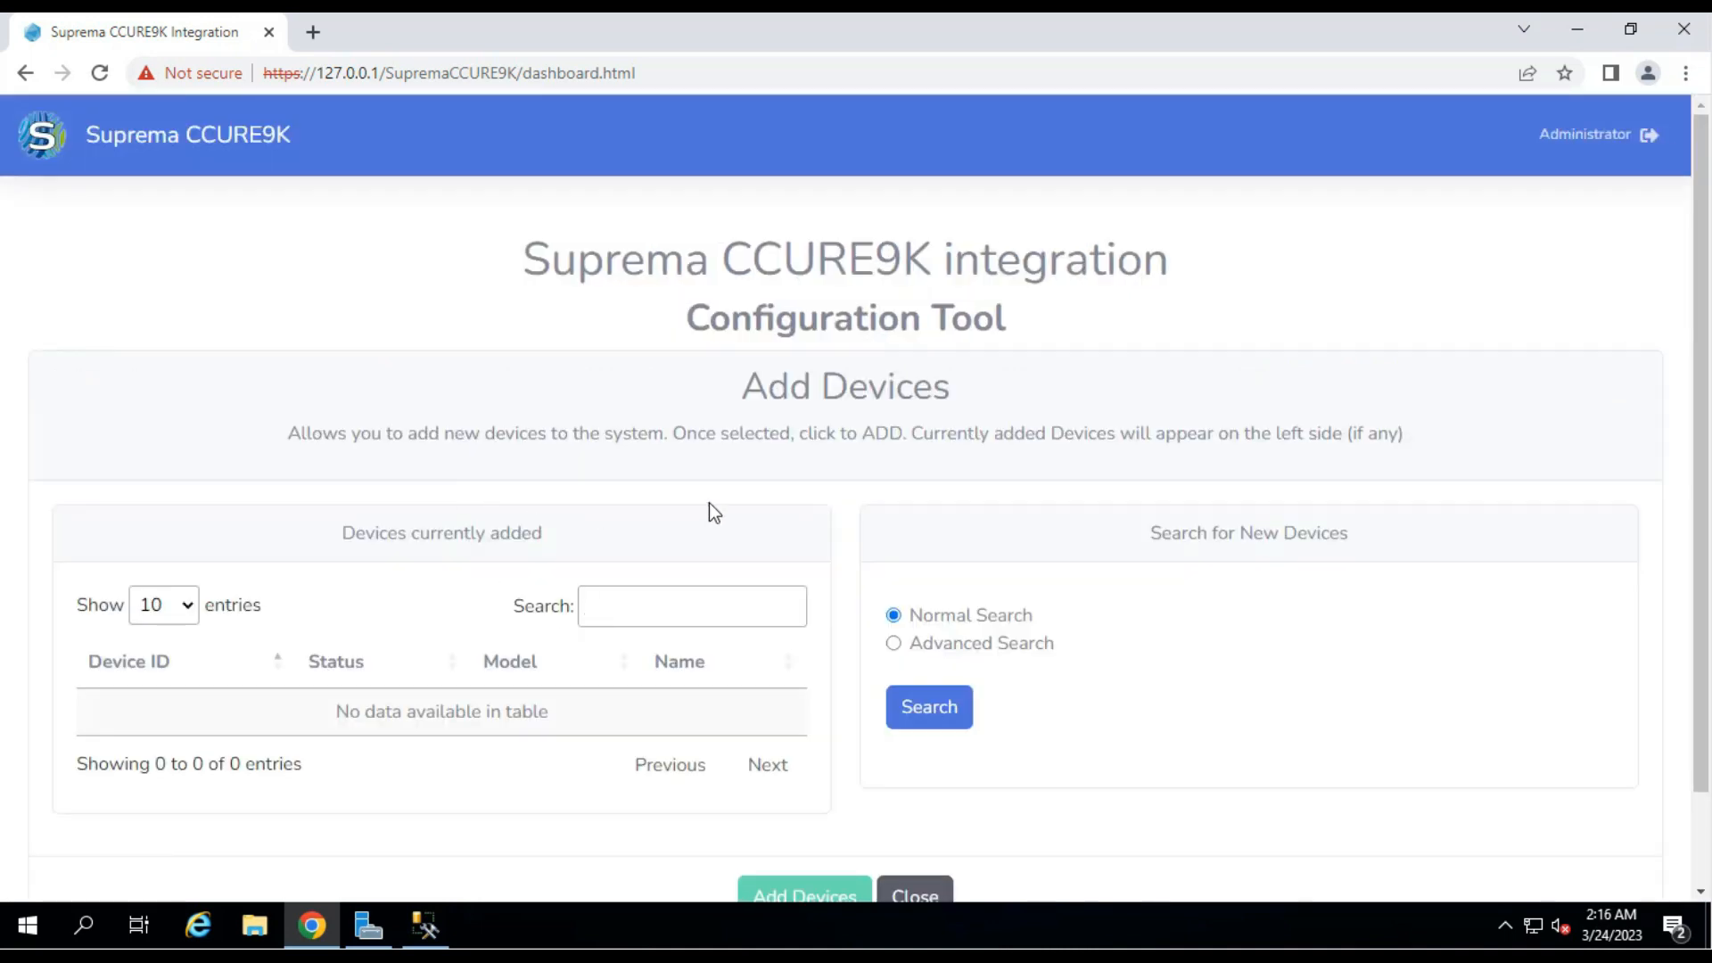
scroll(710, 501, "down", 2)
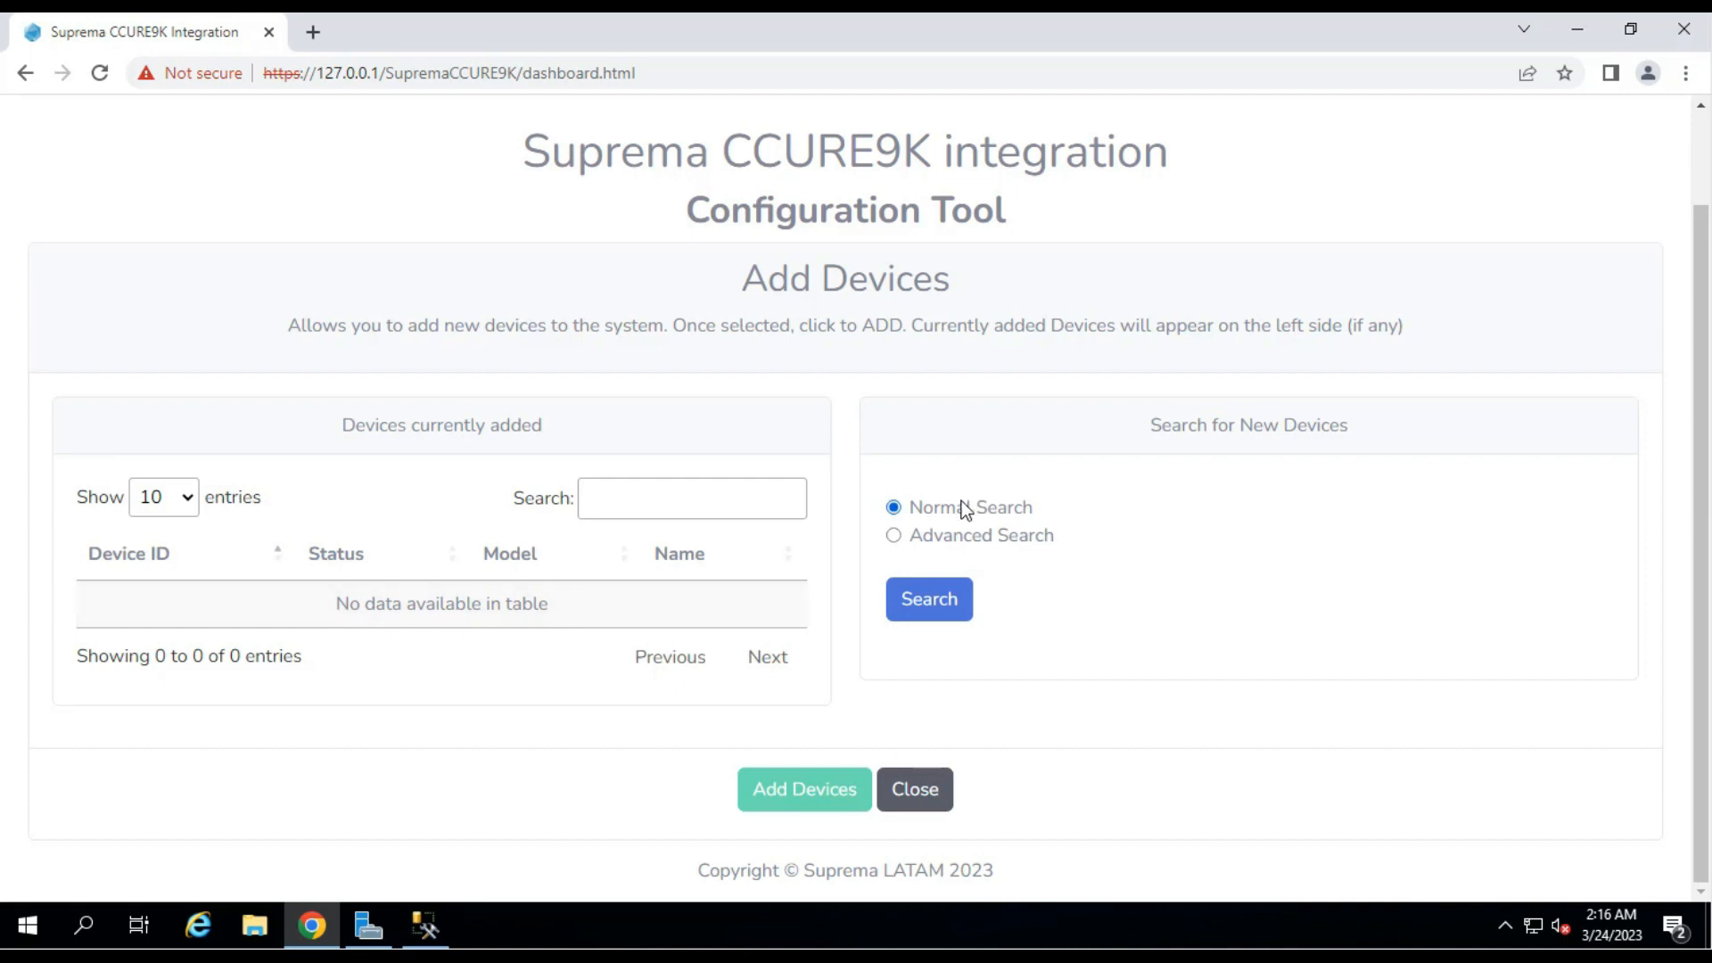
Run a Normal Search and add the BioStation 3 device.
left_click(931, 602)
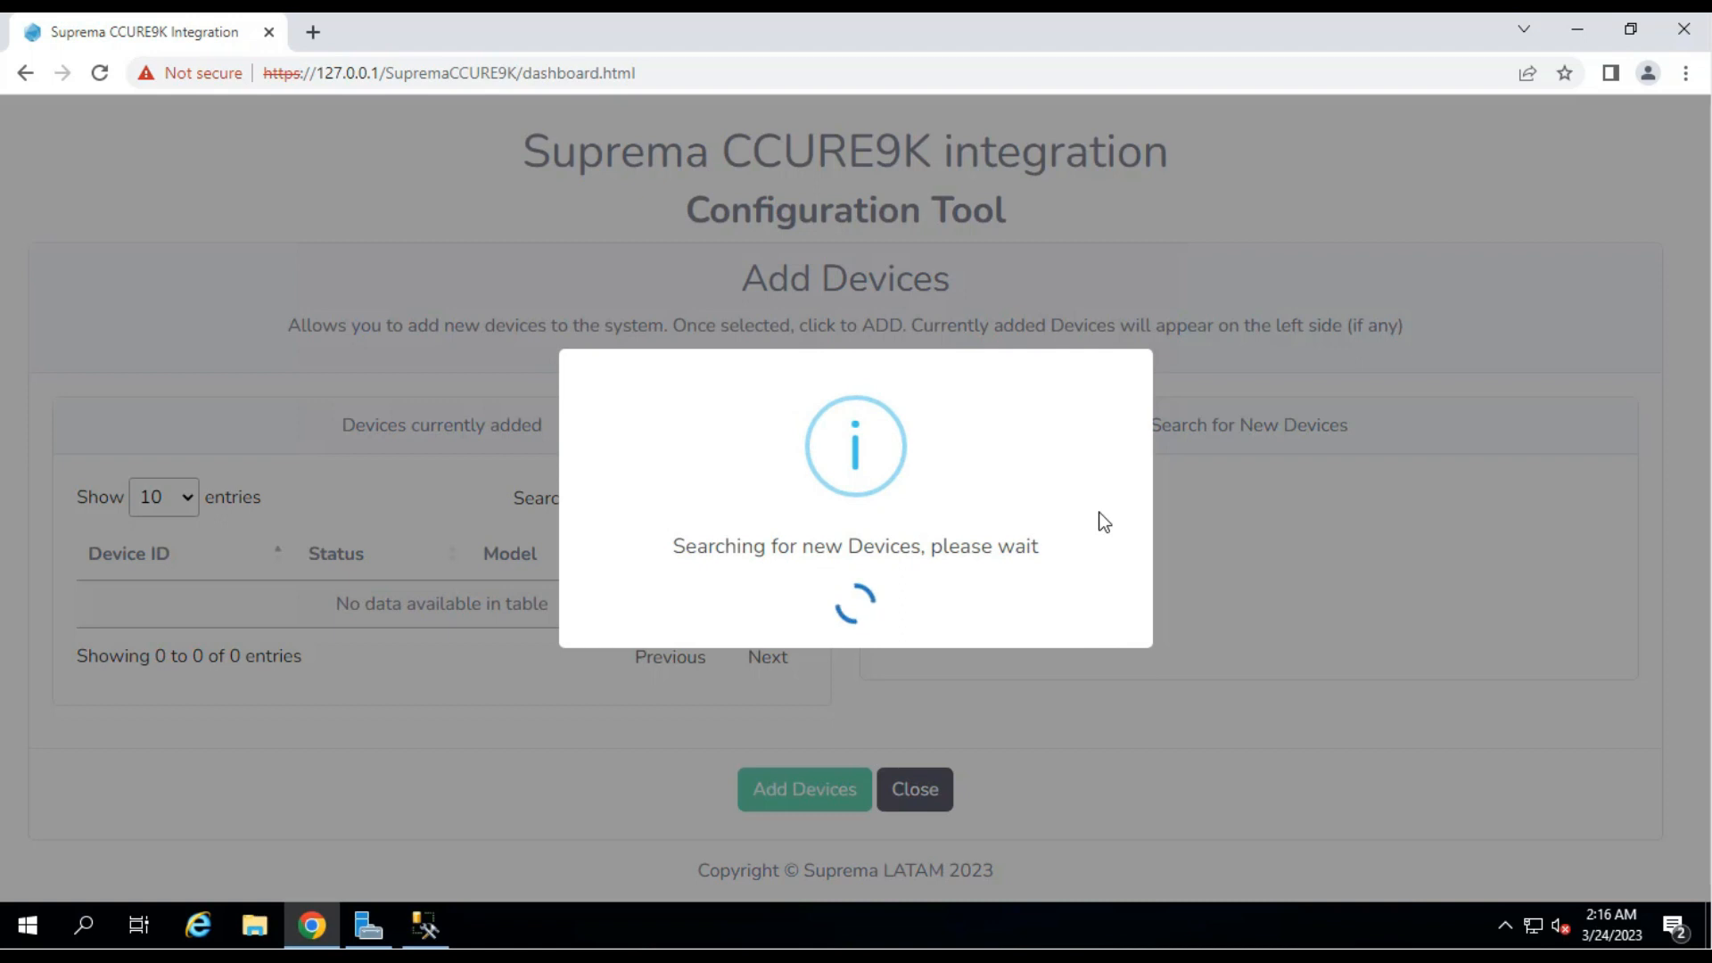
scroll(1103, 523, "down", 3)
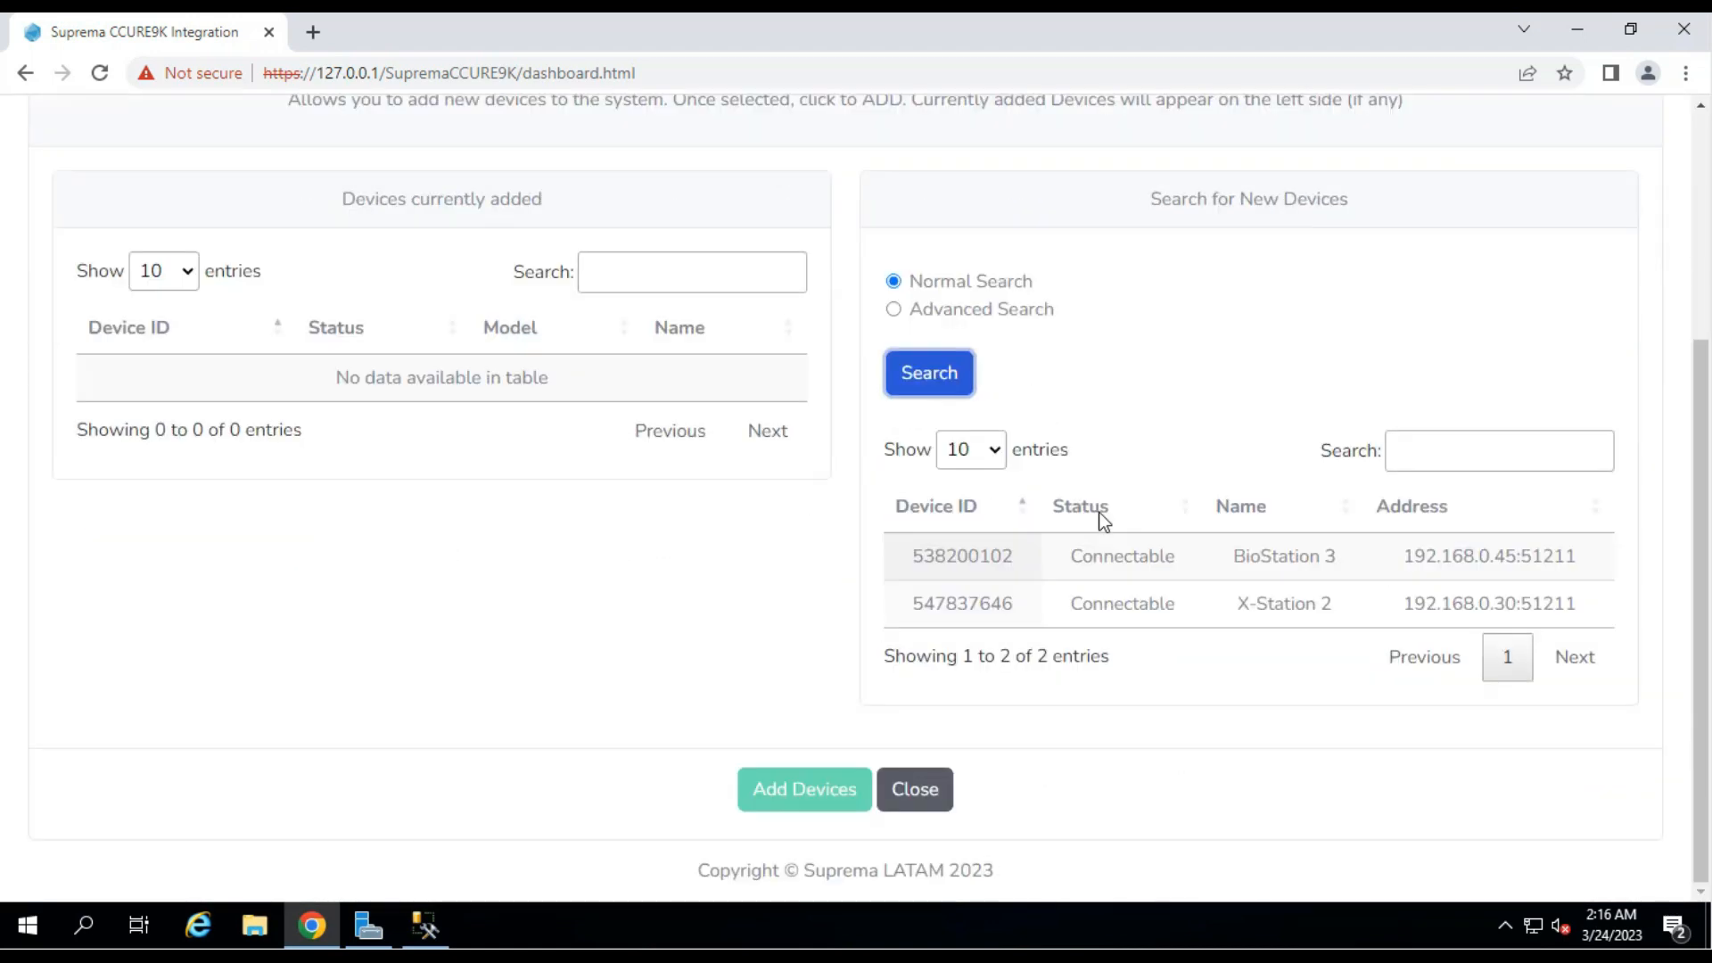
left_click(1162, 562)
left_click(1146, 609)
left_click(1183, 558)
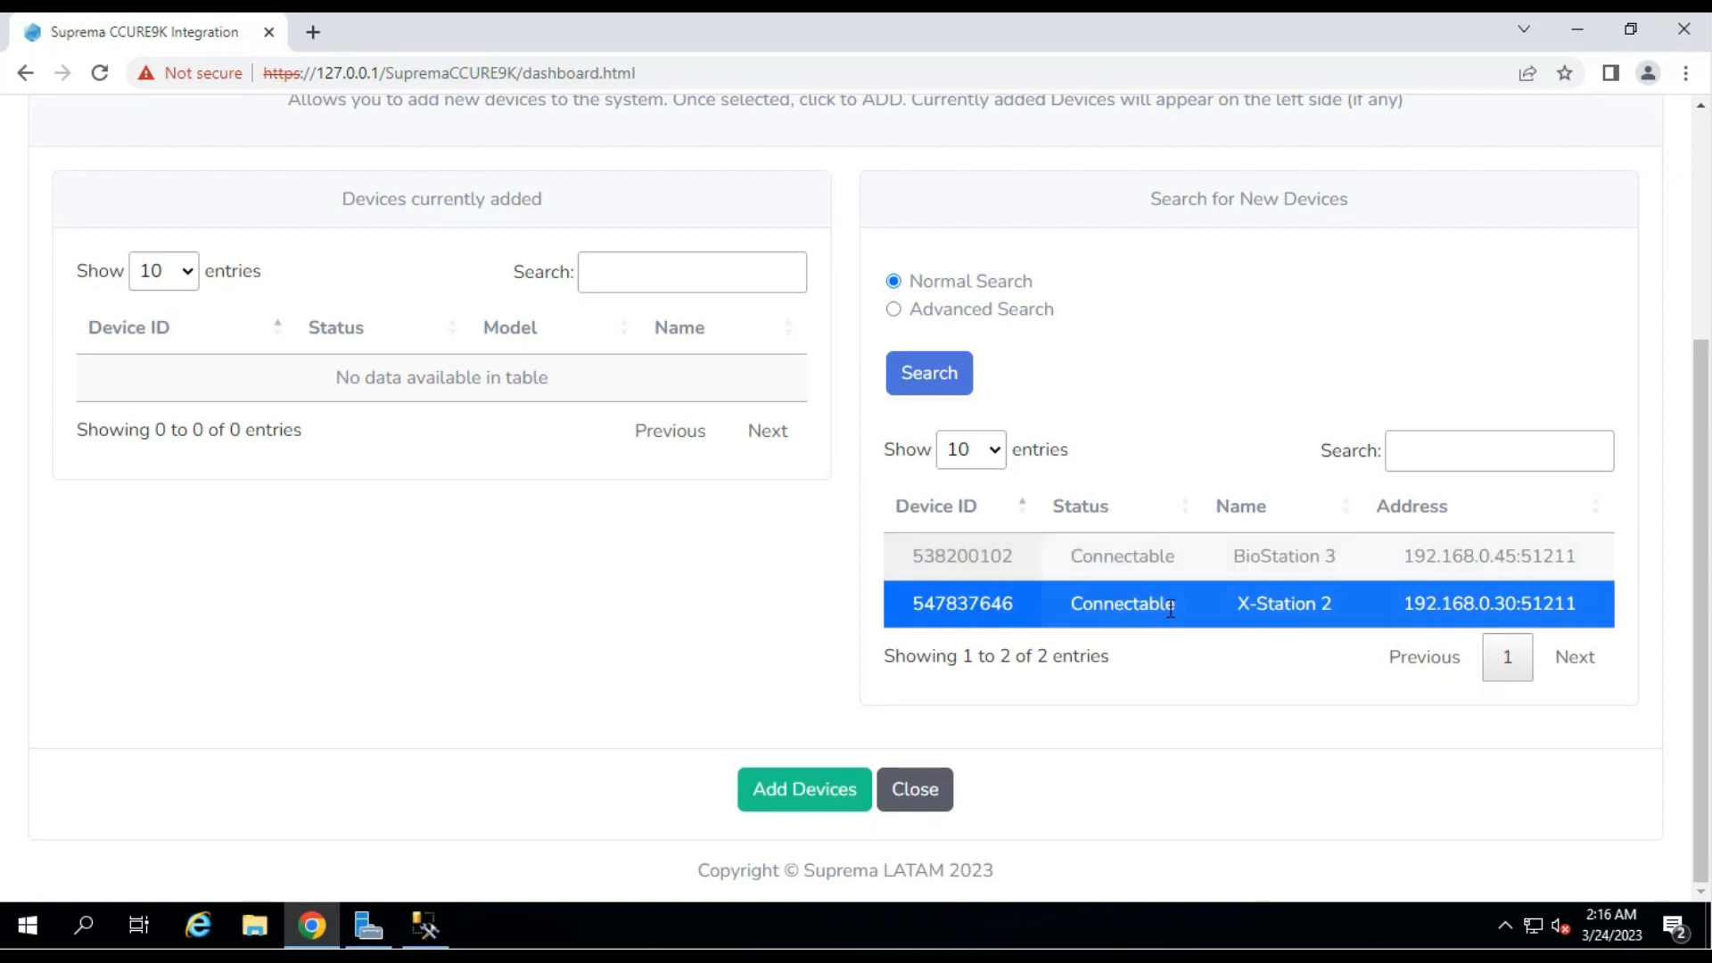
left_click(1172, 602)
left_click(1172, 560)
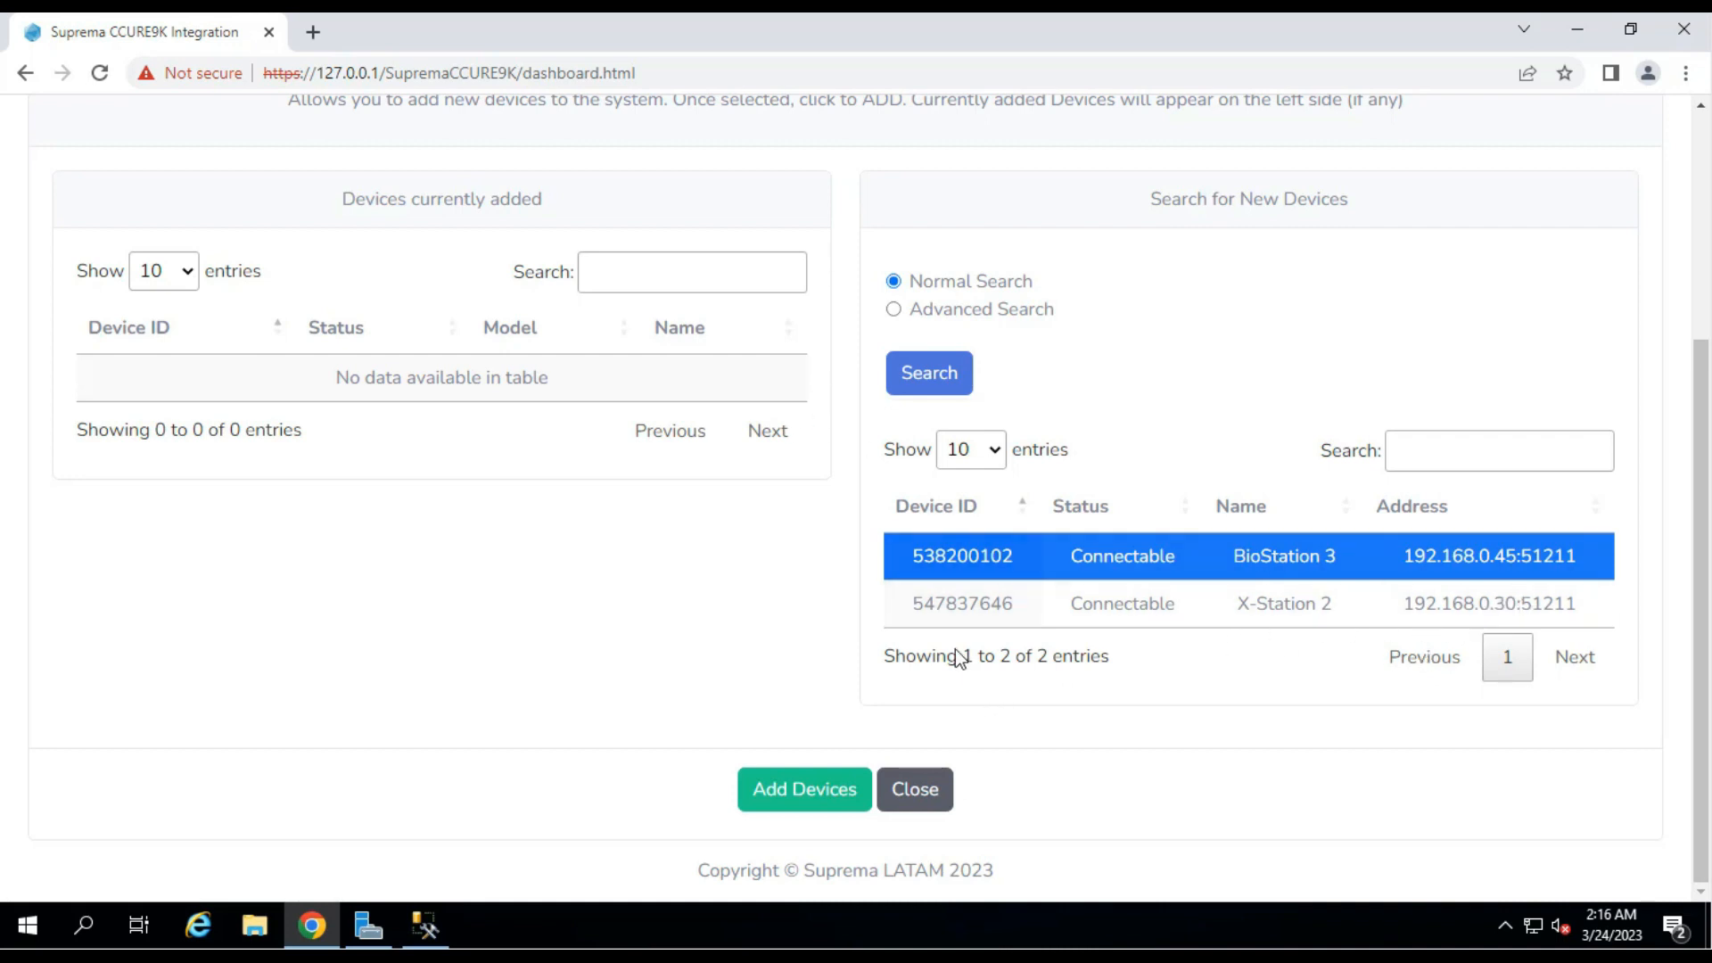
left_click(821, 801)
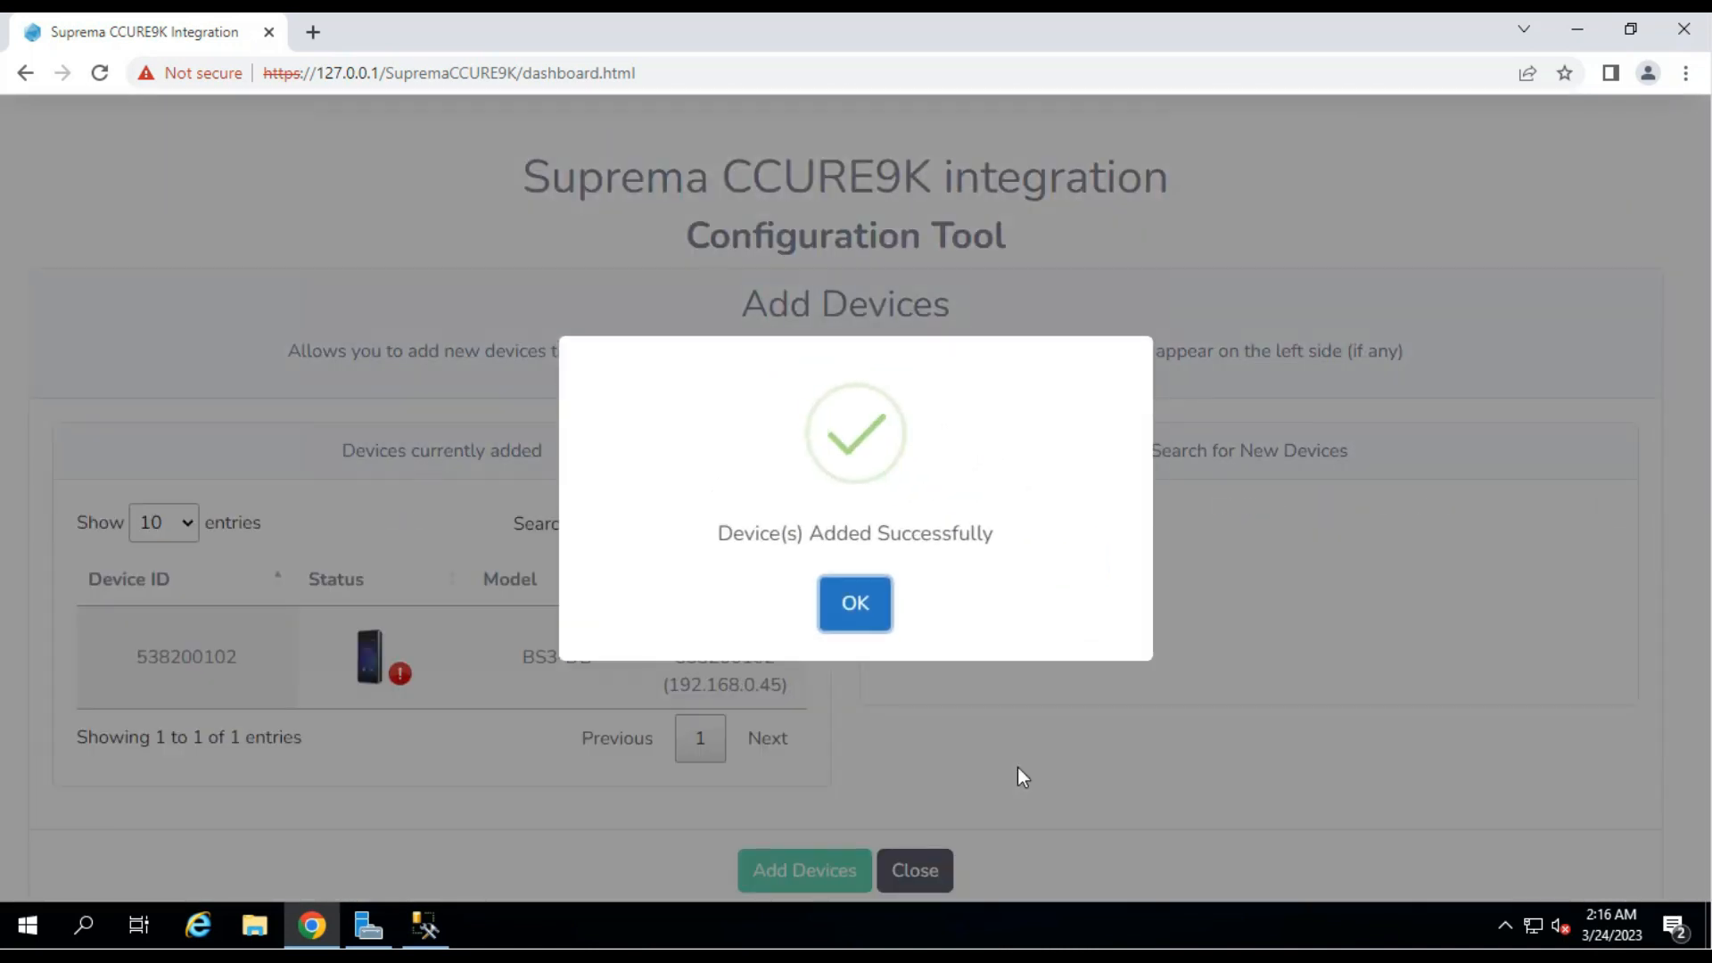
left_click(856, 608)
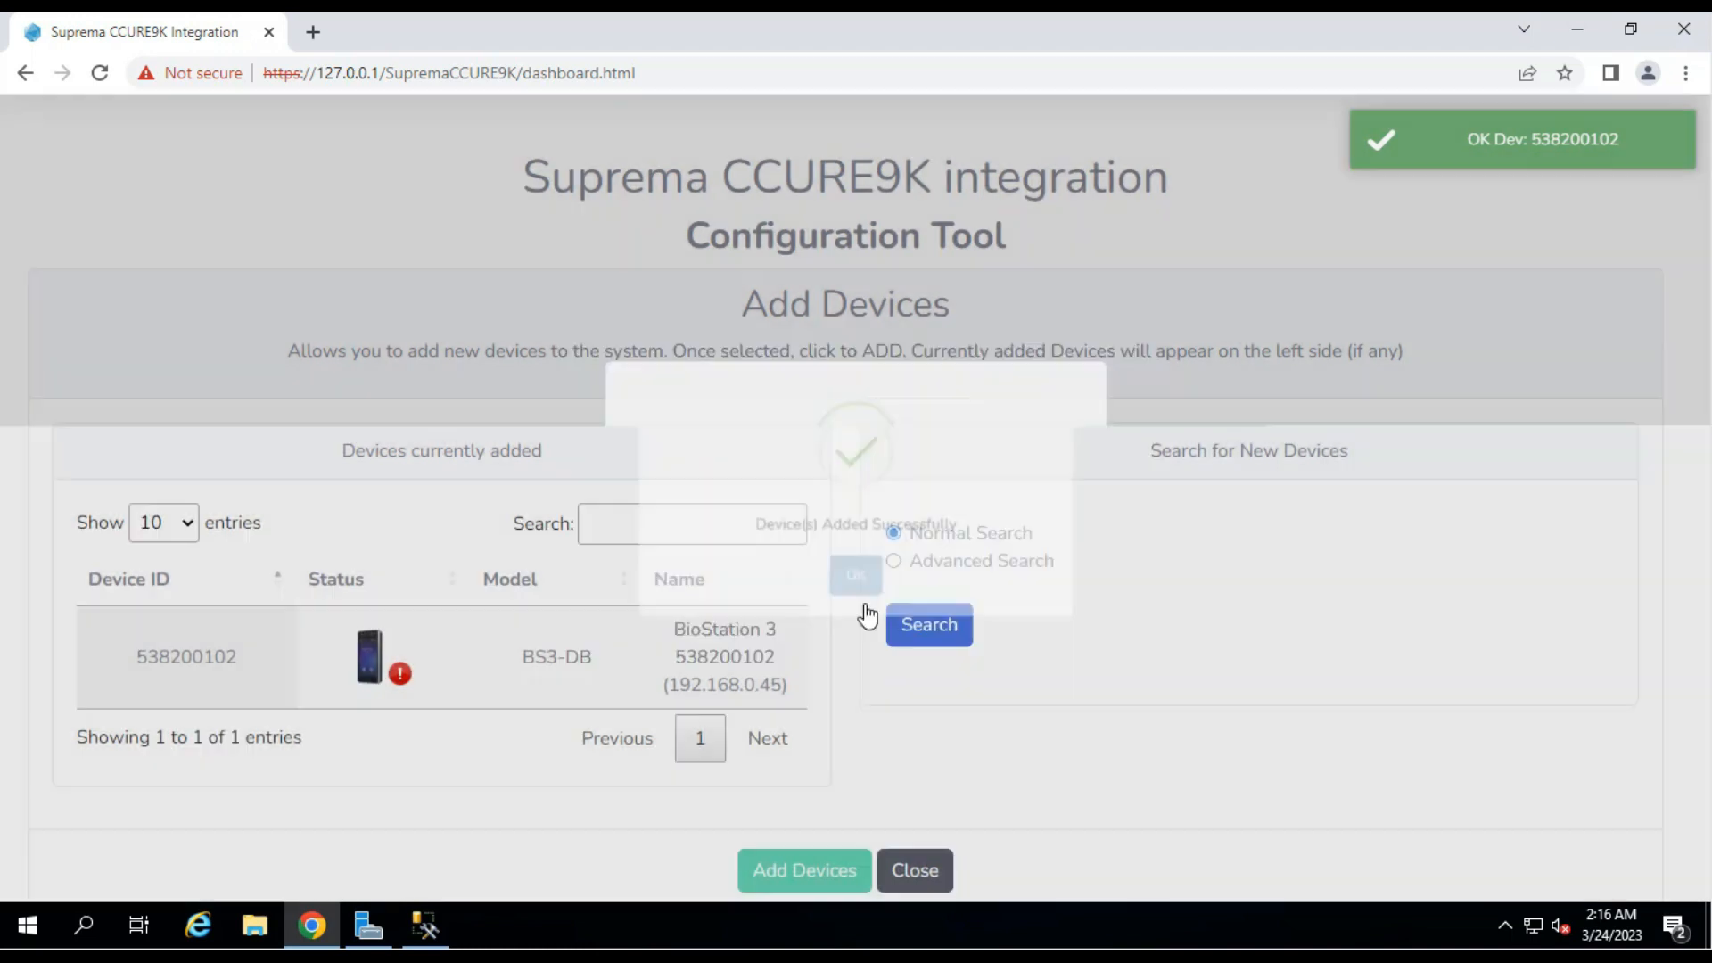
Run an Advanced Search at IP 192.168.0.30, port 51211, and add the X-Station 2.
left_click(895, 561)
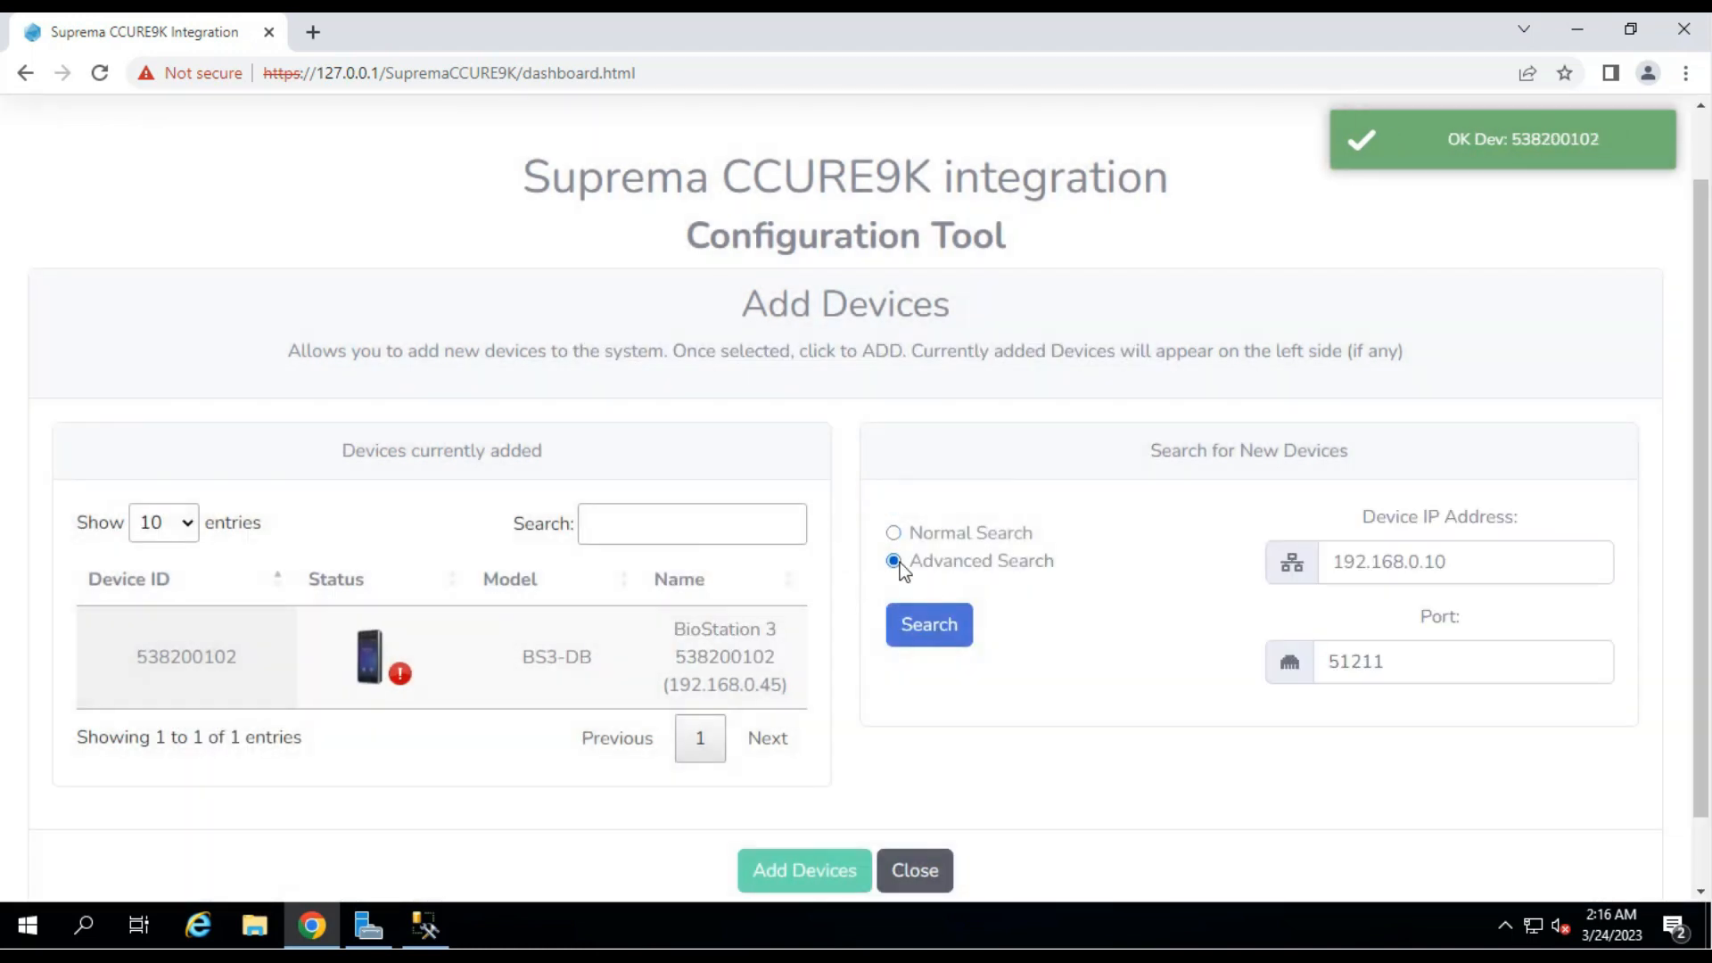
left_click(1471, 566)
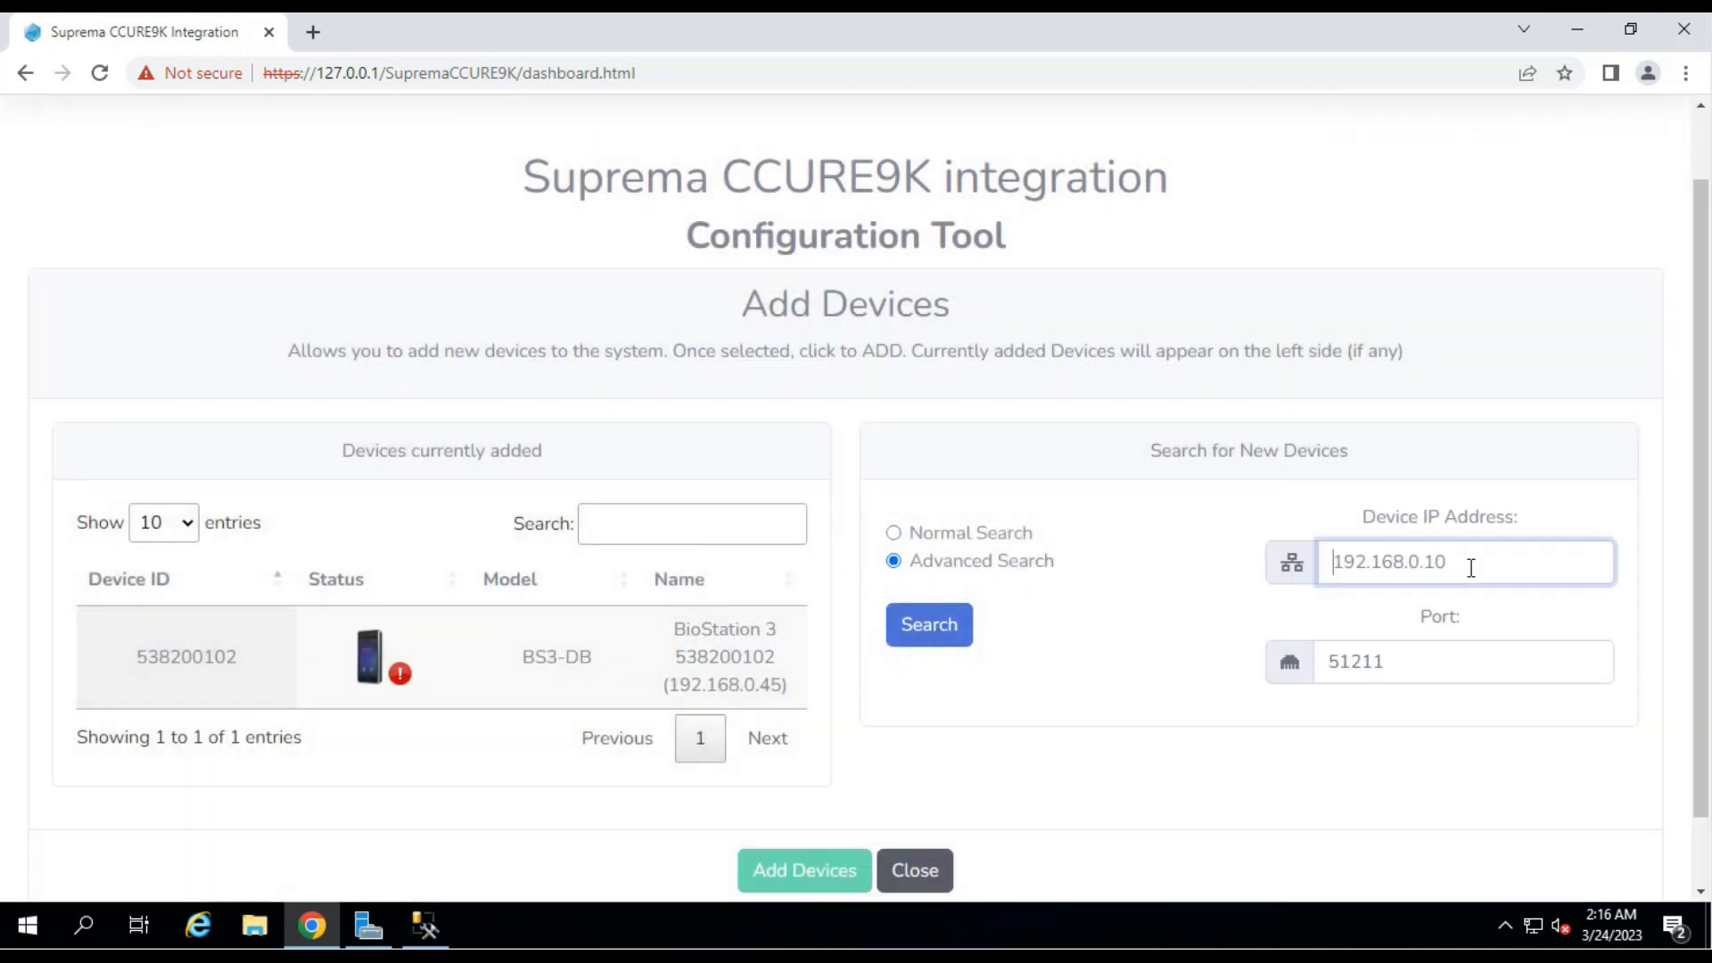
type("192.168.0.30")
scroll(1439, 575, "down", 1)
left_click(1423, 581)
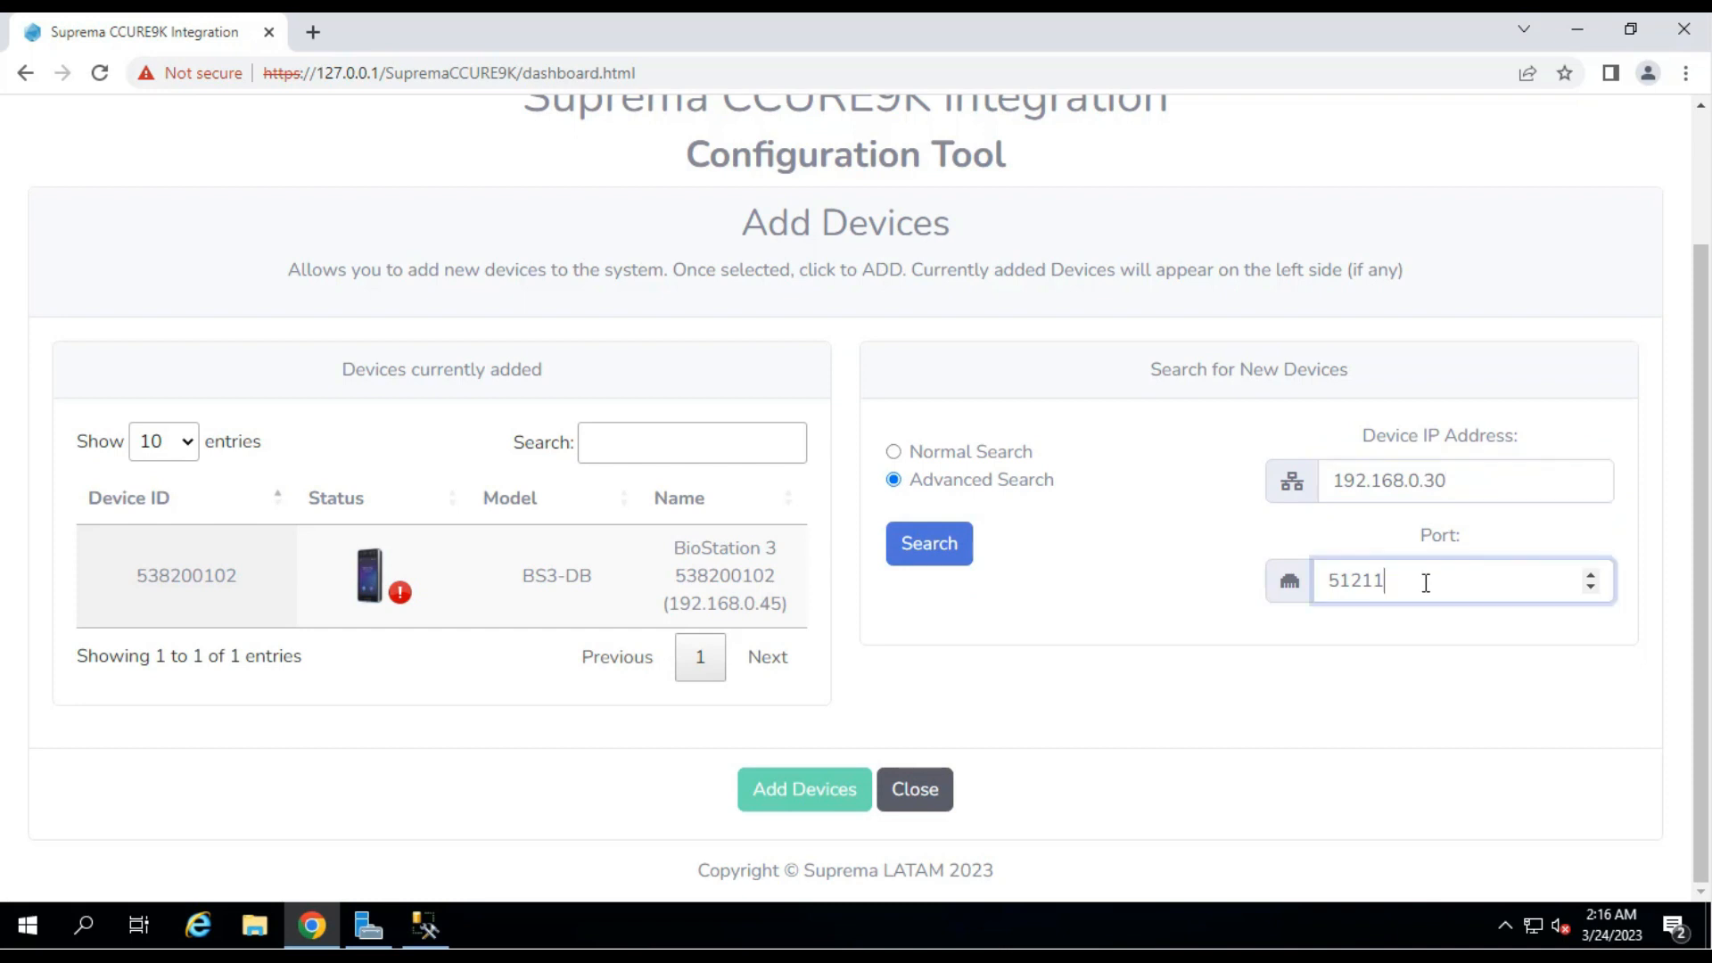
left_click(939, 553)
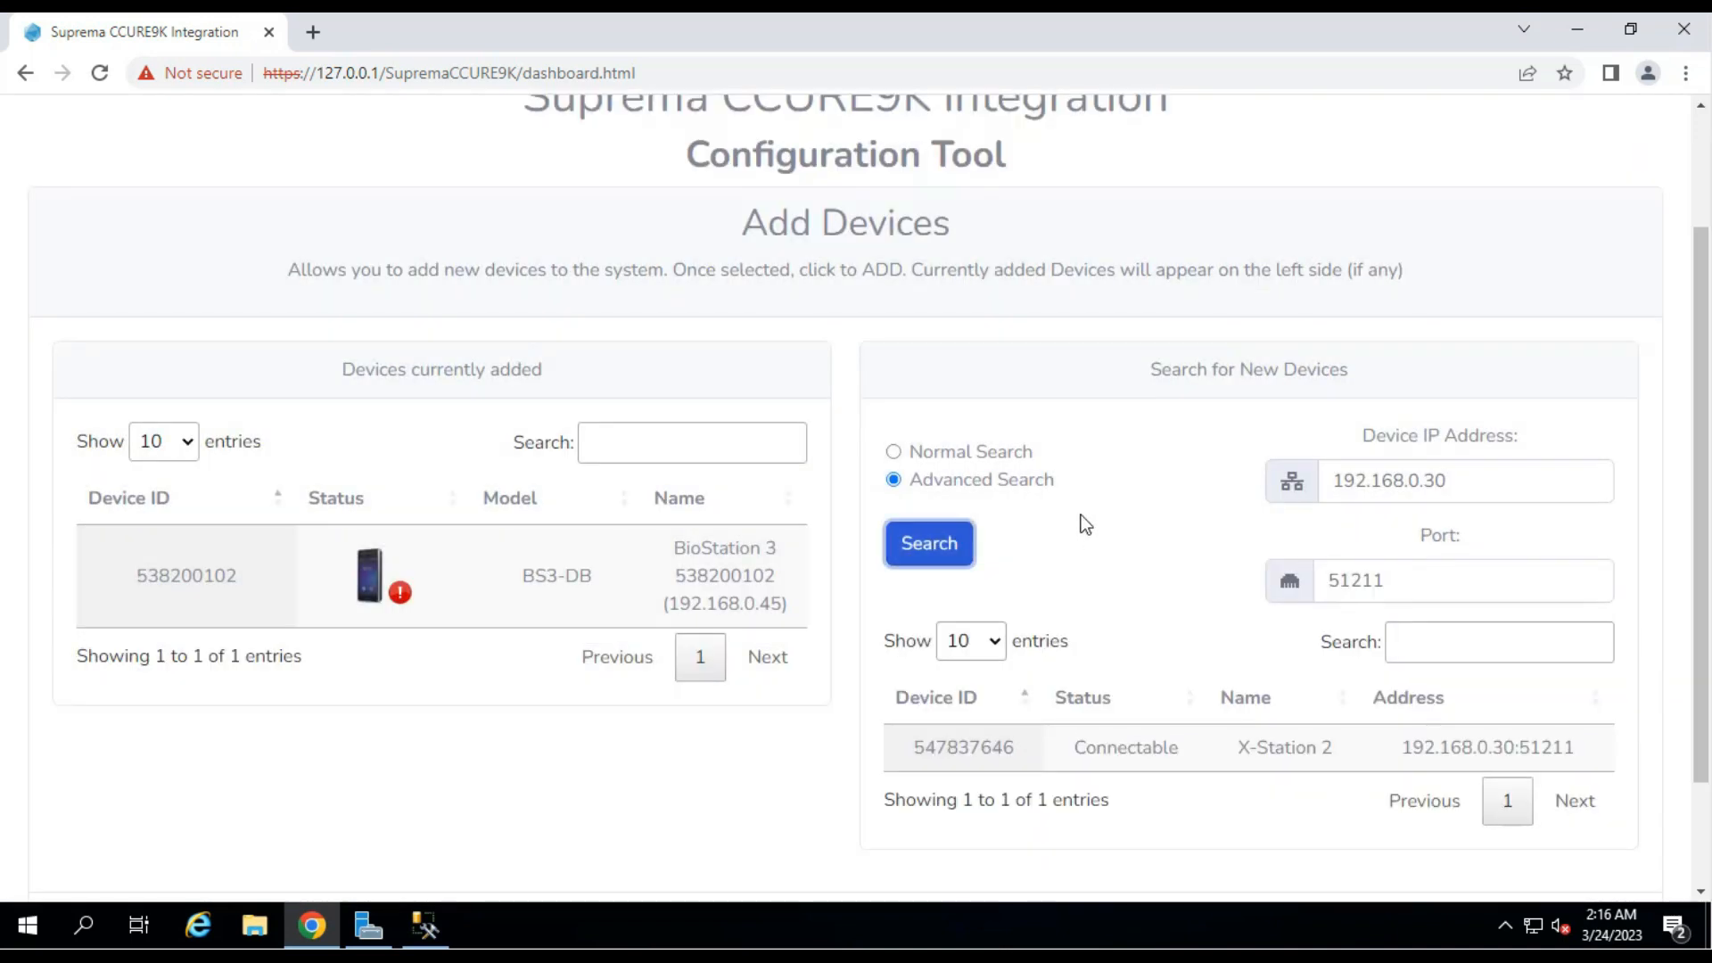
scroll(1082, 523, "down", 2)
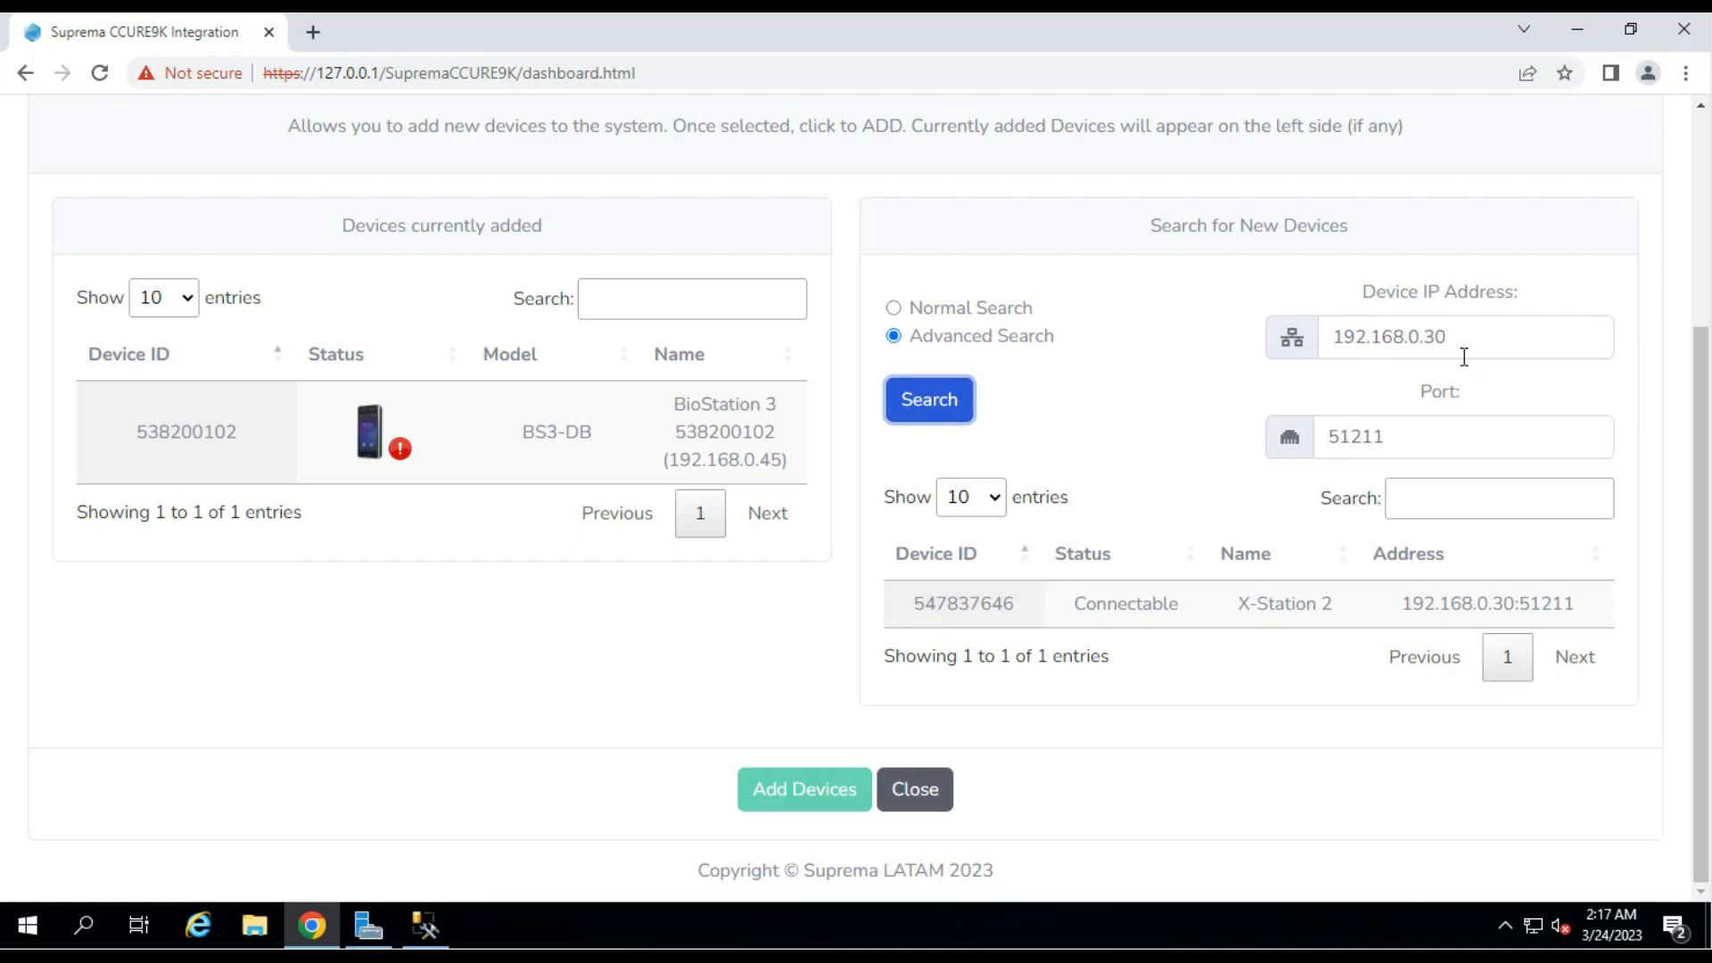
left_click(1193, 607)
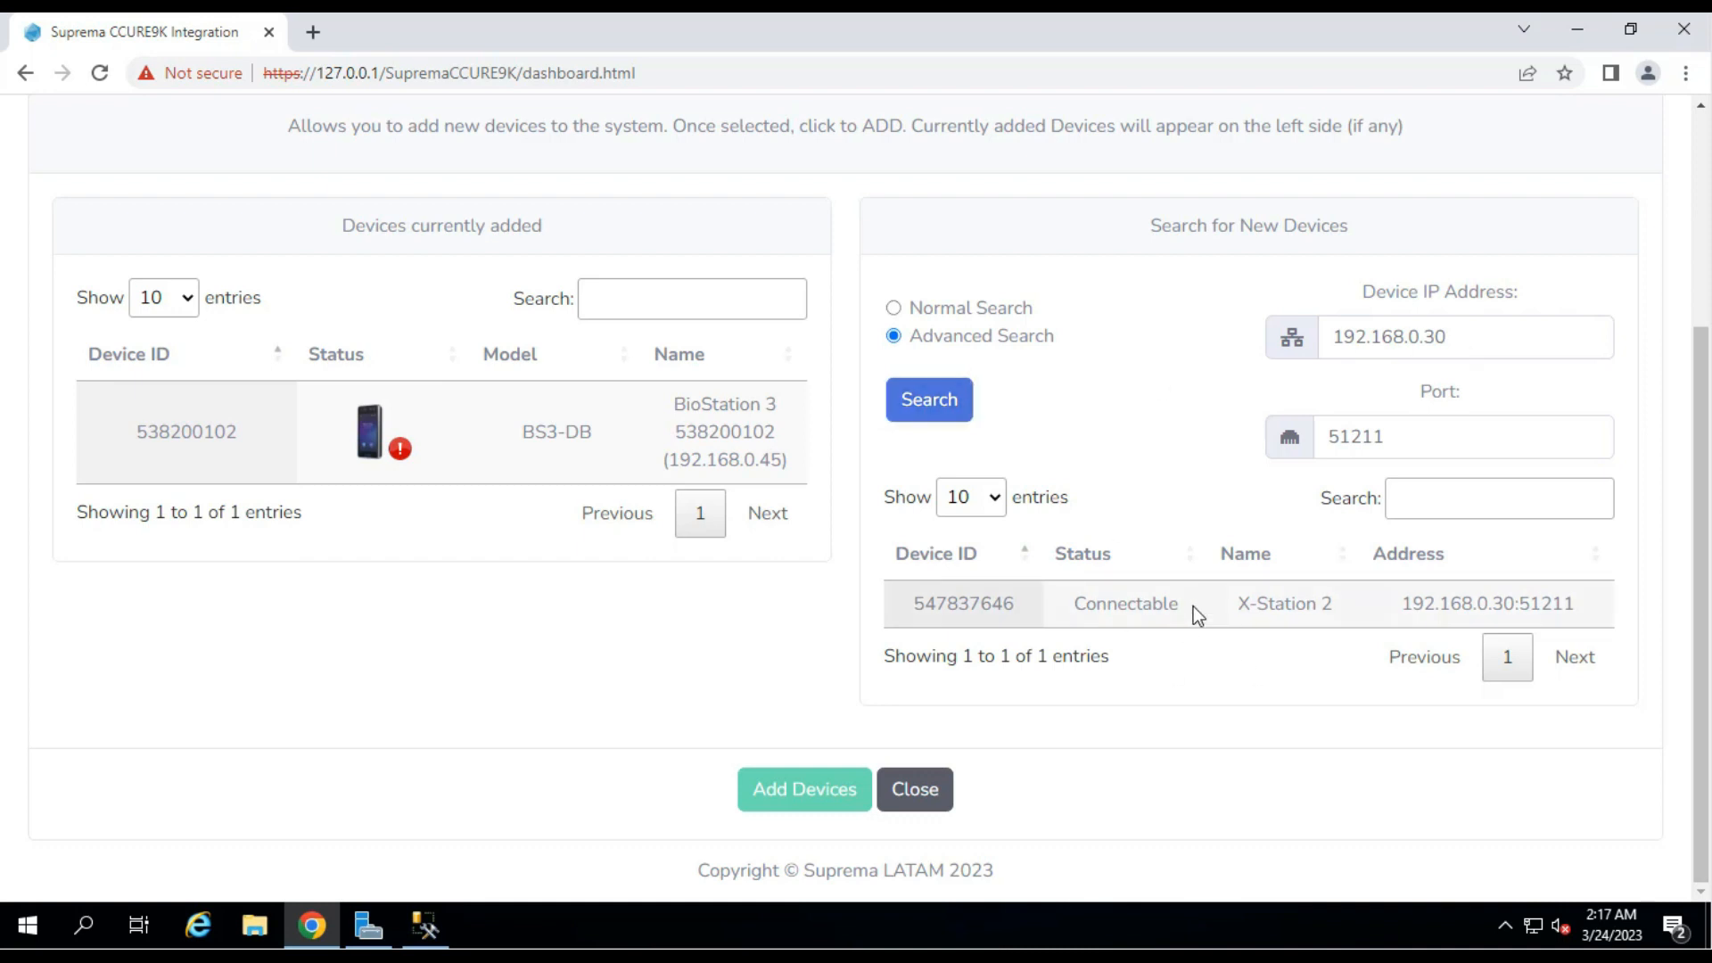
left_click(798, 796)
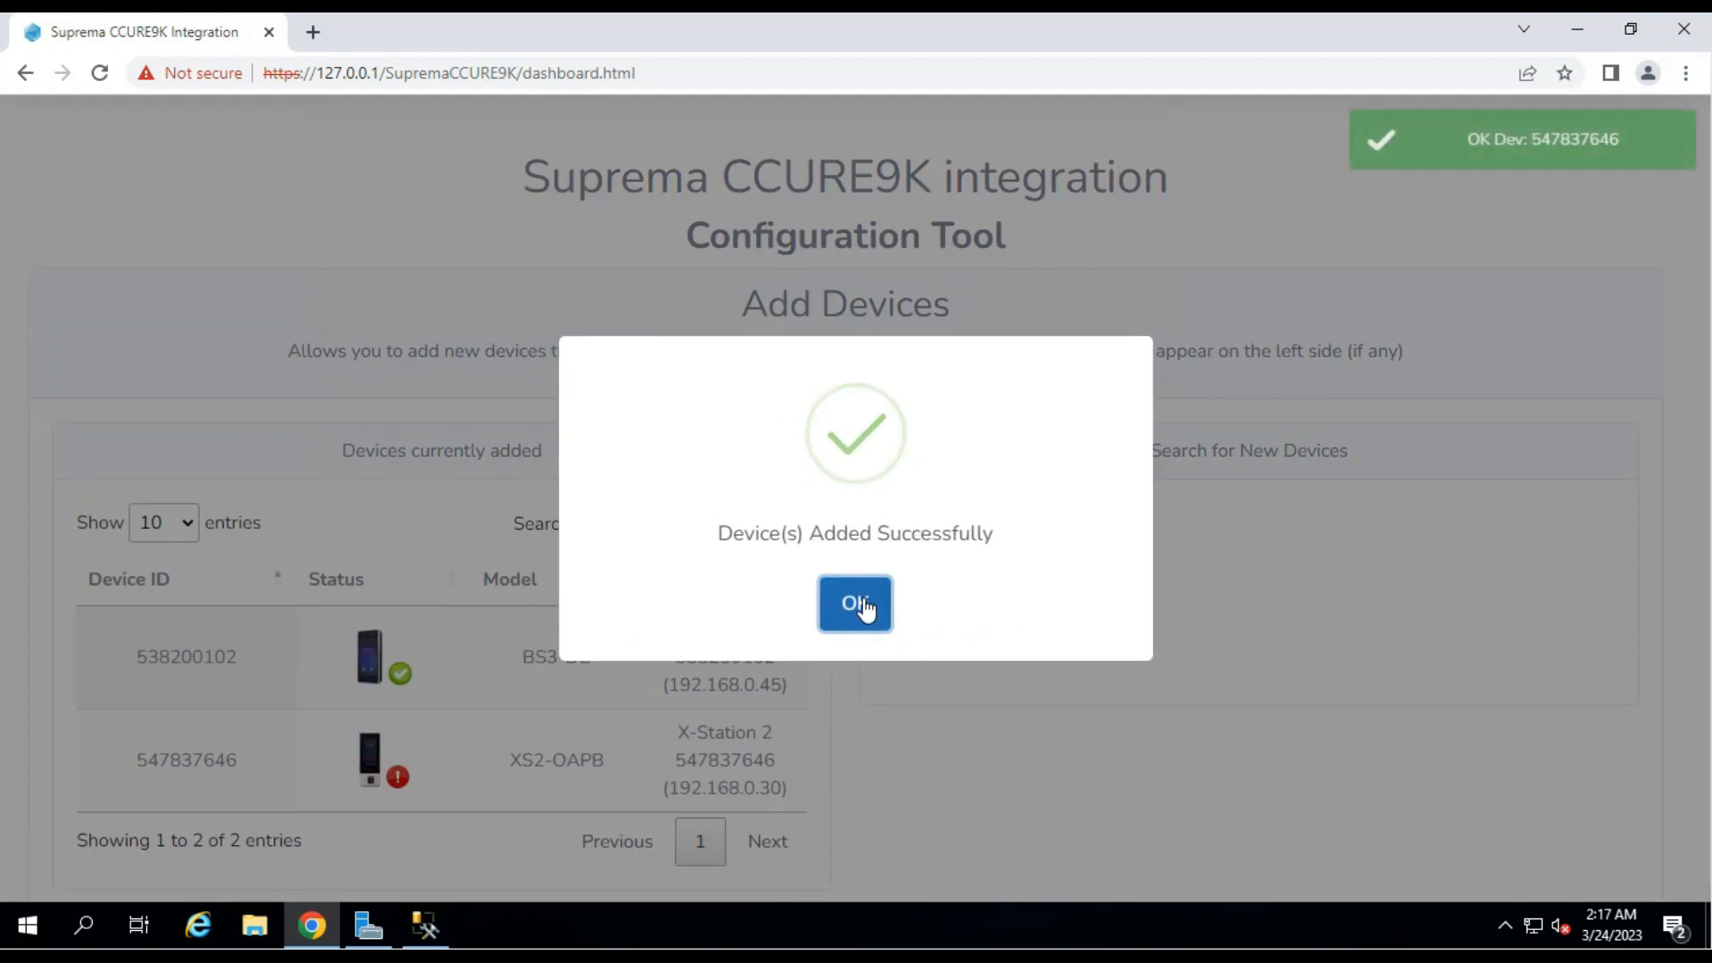
left_click(856, 604)
Reopen Add Devices to verify both BioStation 3 and X-Station 2 show OK status.
scroll(997, 607, "down", 3)
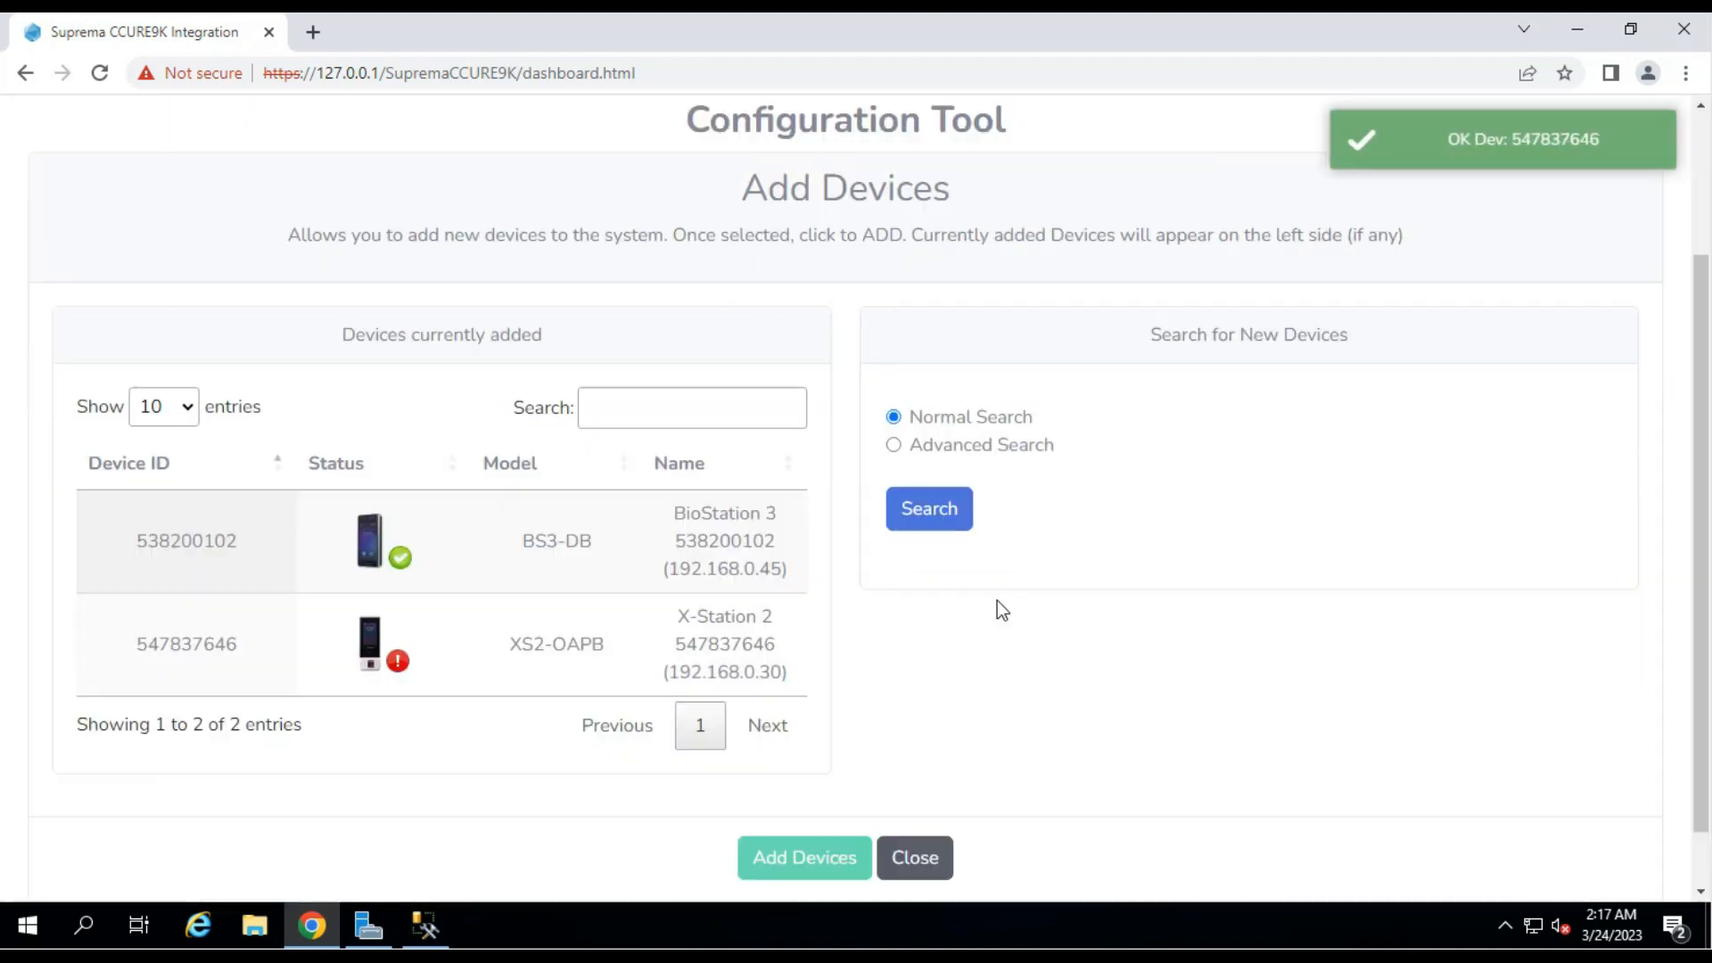
left_click(936, 804)
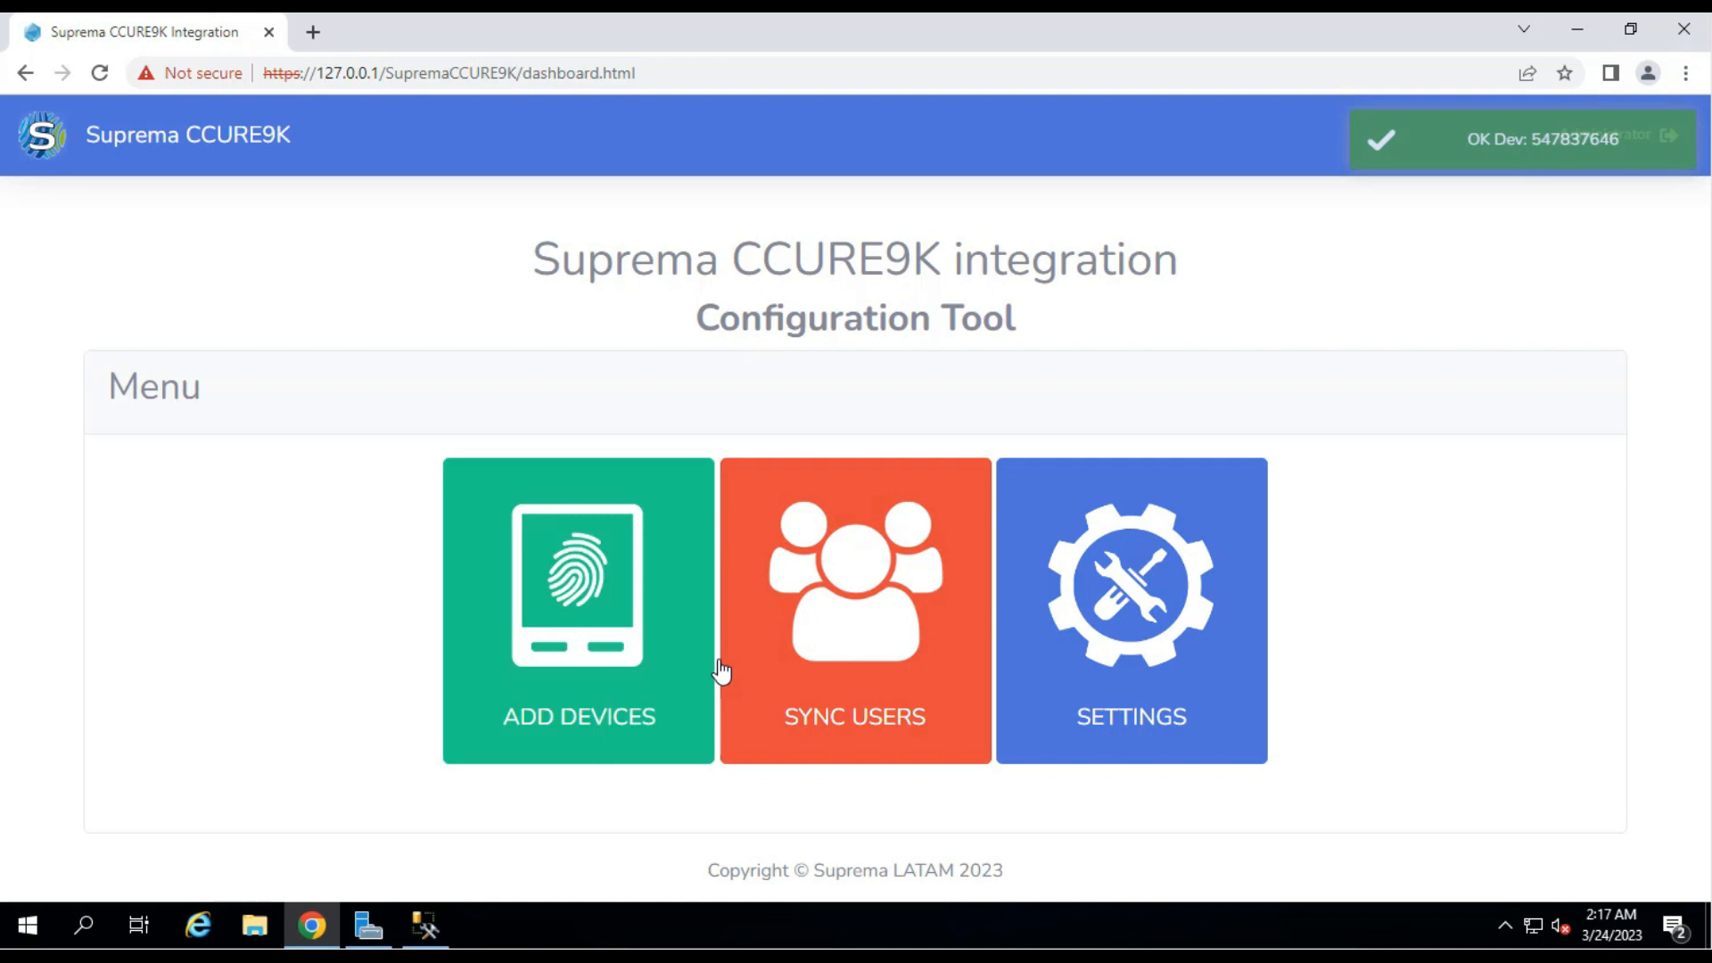
left_click(595, 595)
scroll(753, 580, "down", 3)
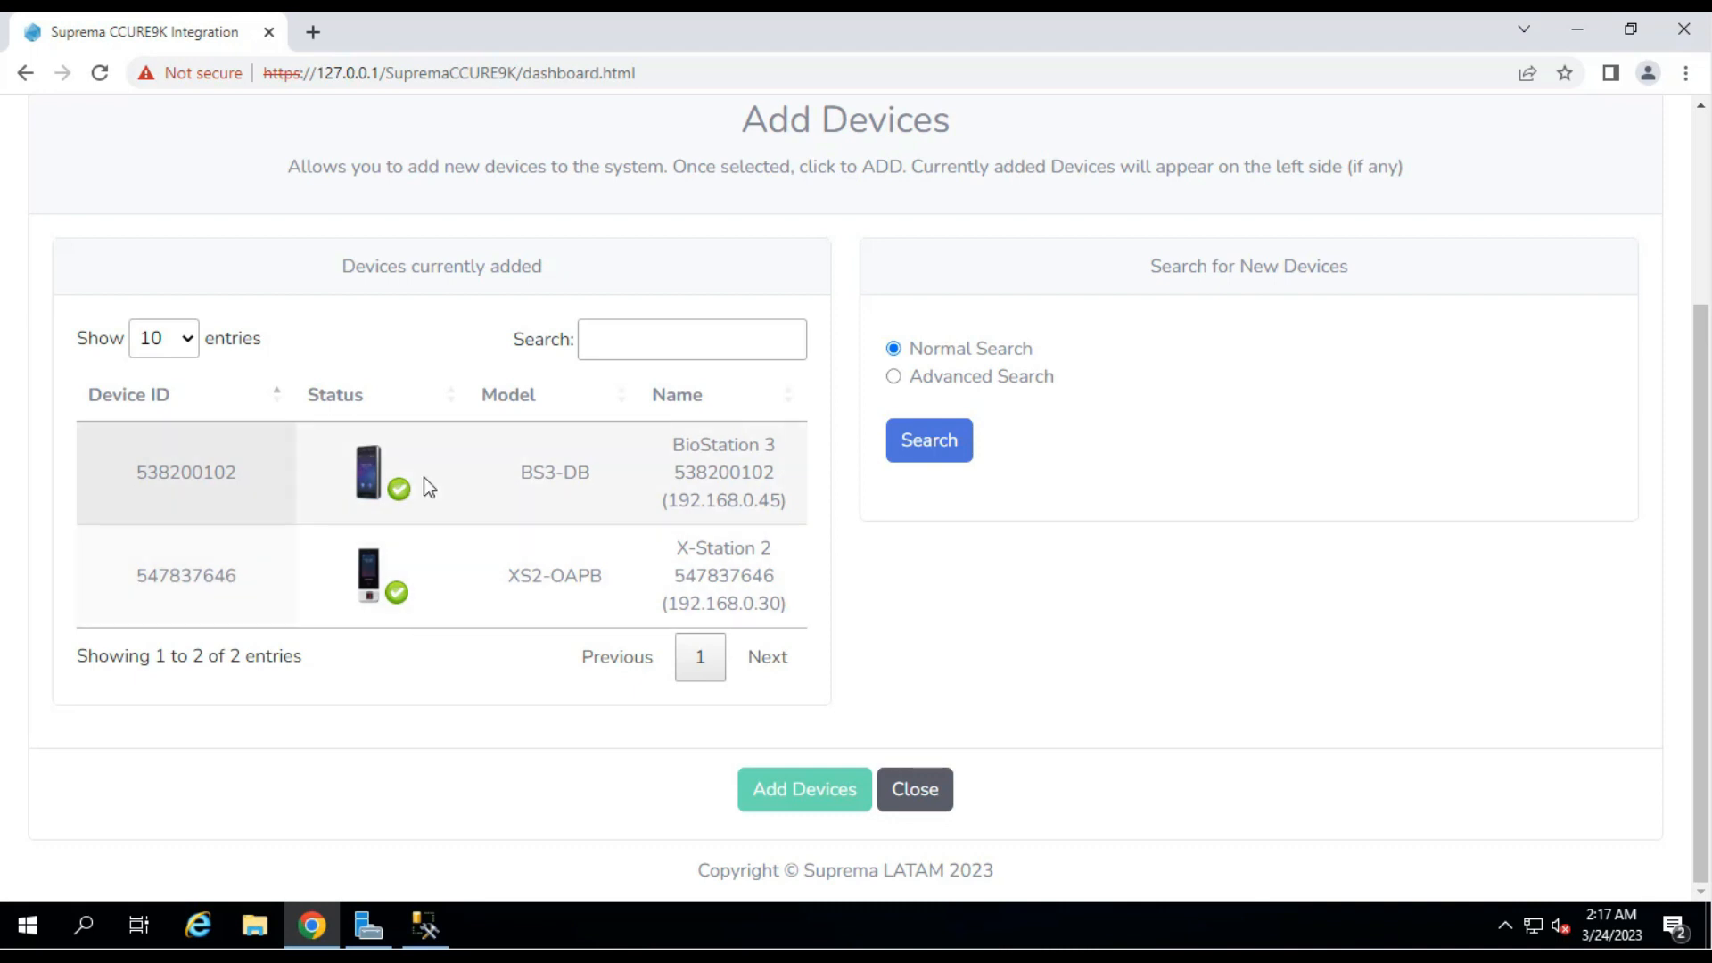
left_click(925, 806)
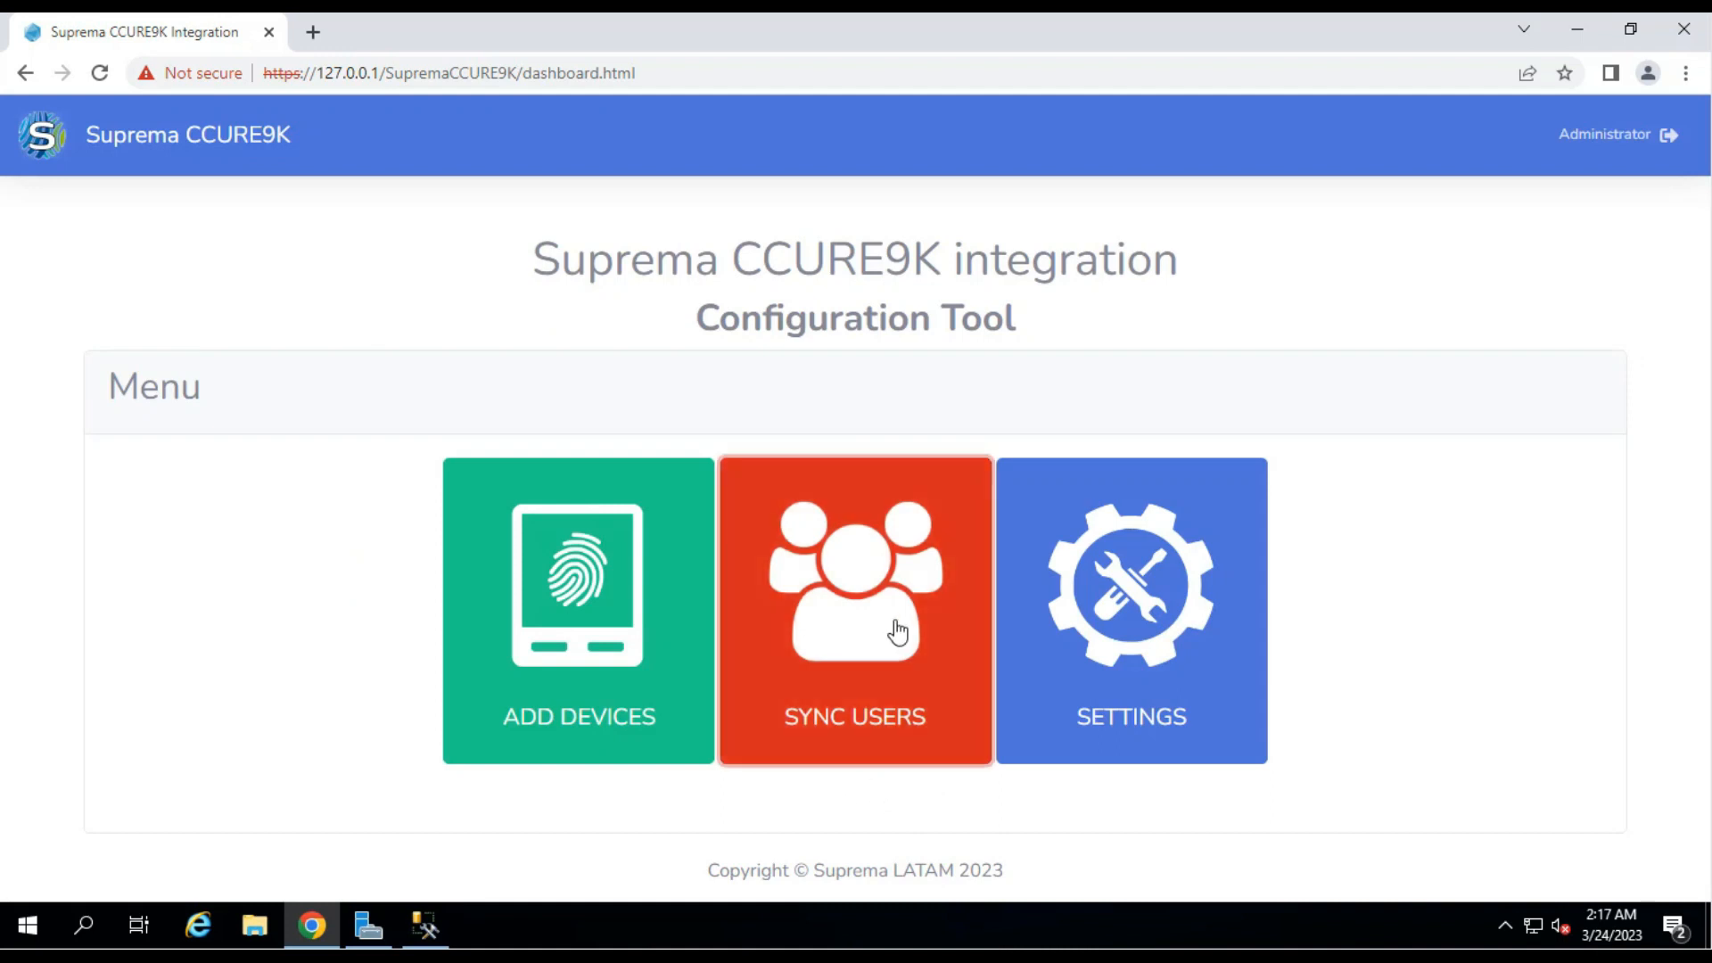
Review the six CCURE 9000 users and six Wiegand formats on Sync Users, then minimize the browser.
left_click(898, 631)
scroll(800, 539, "down", 3)
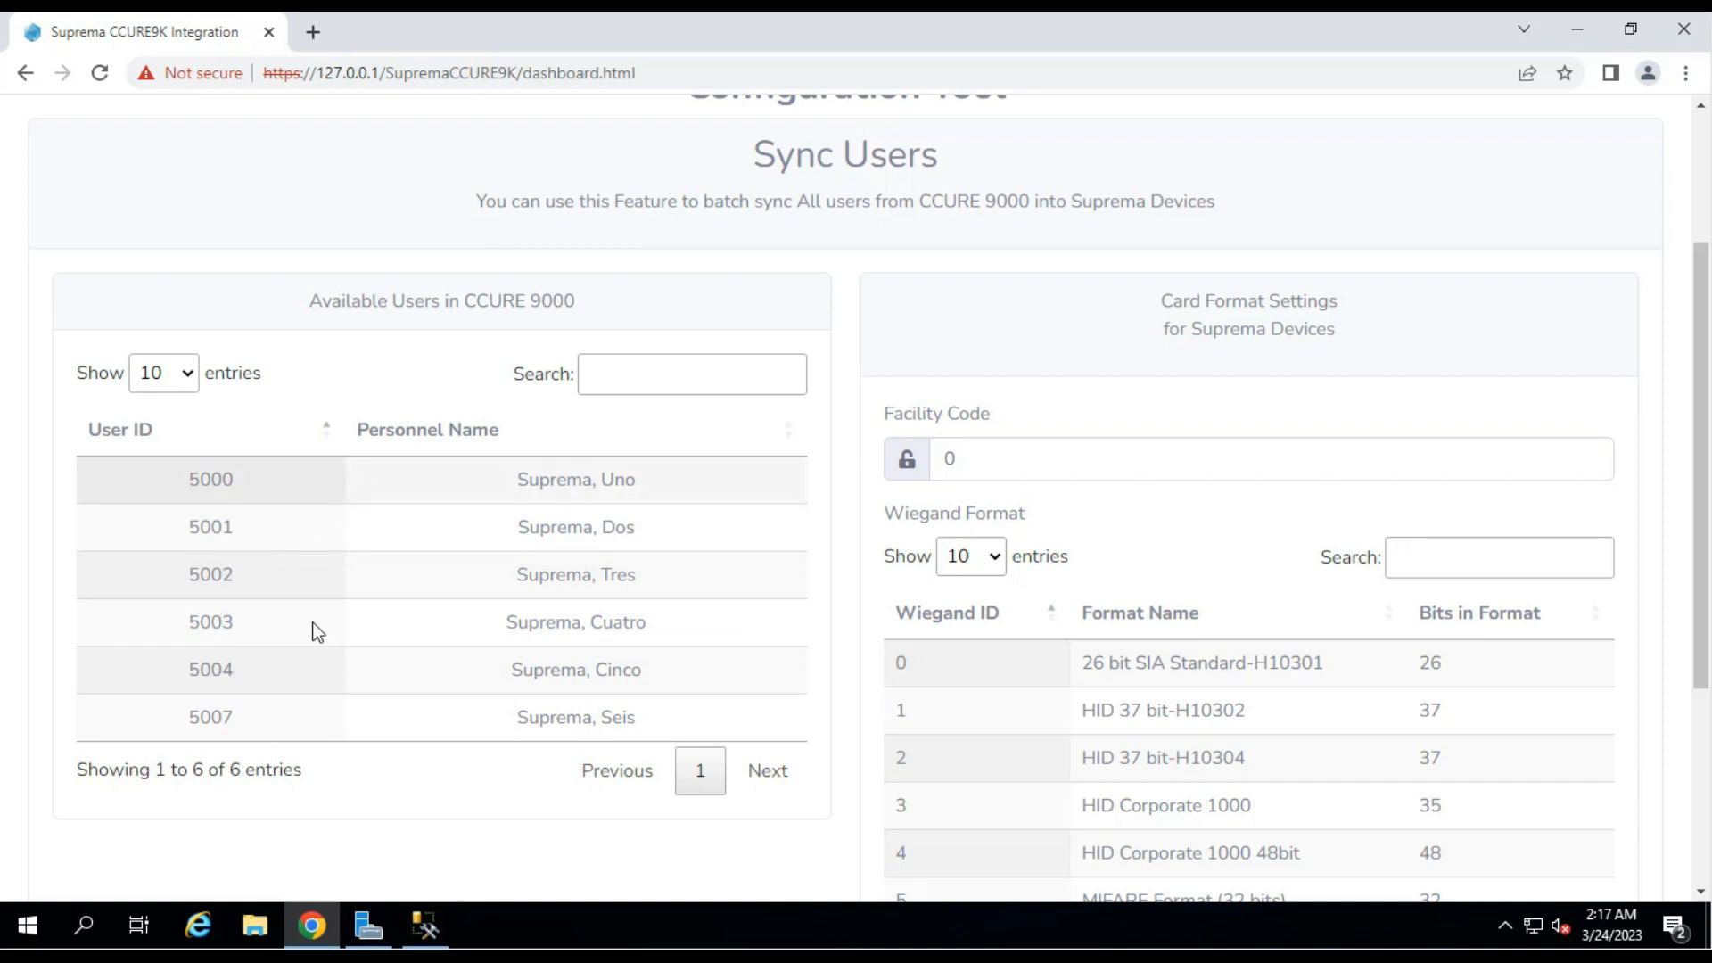
scroll(523, 631, "down", 2)
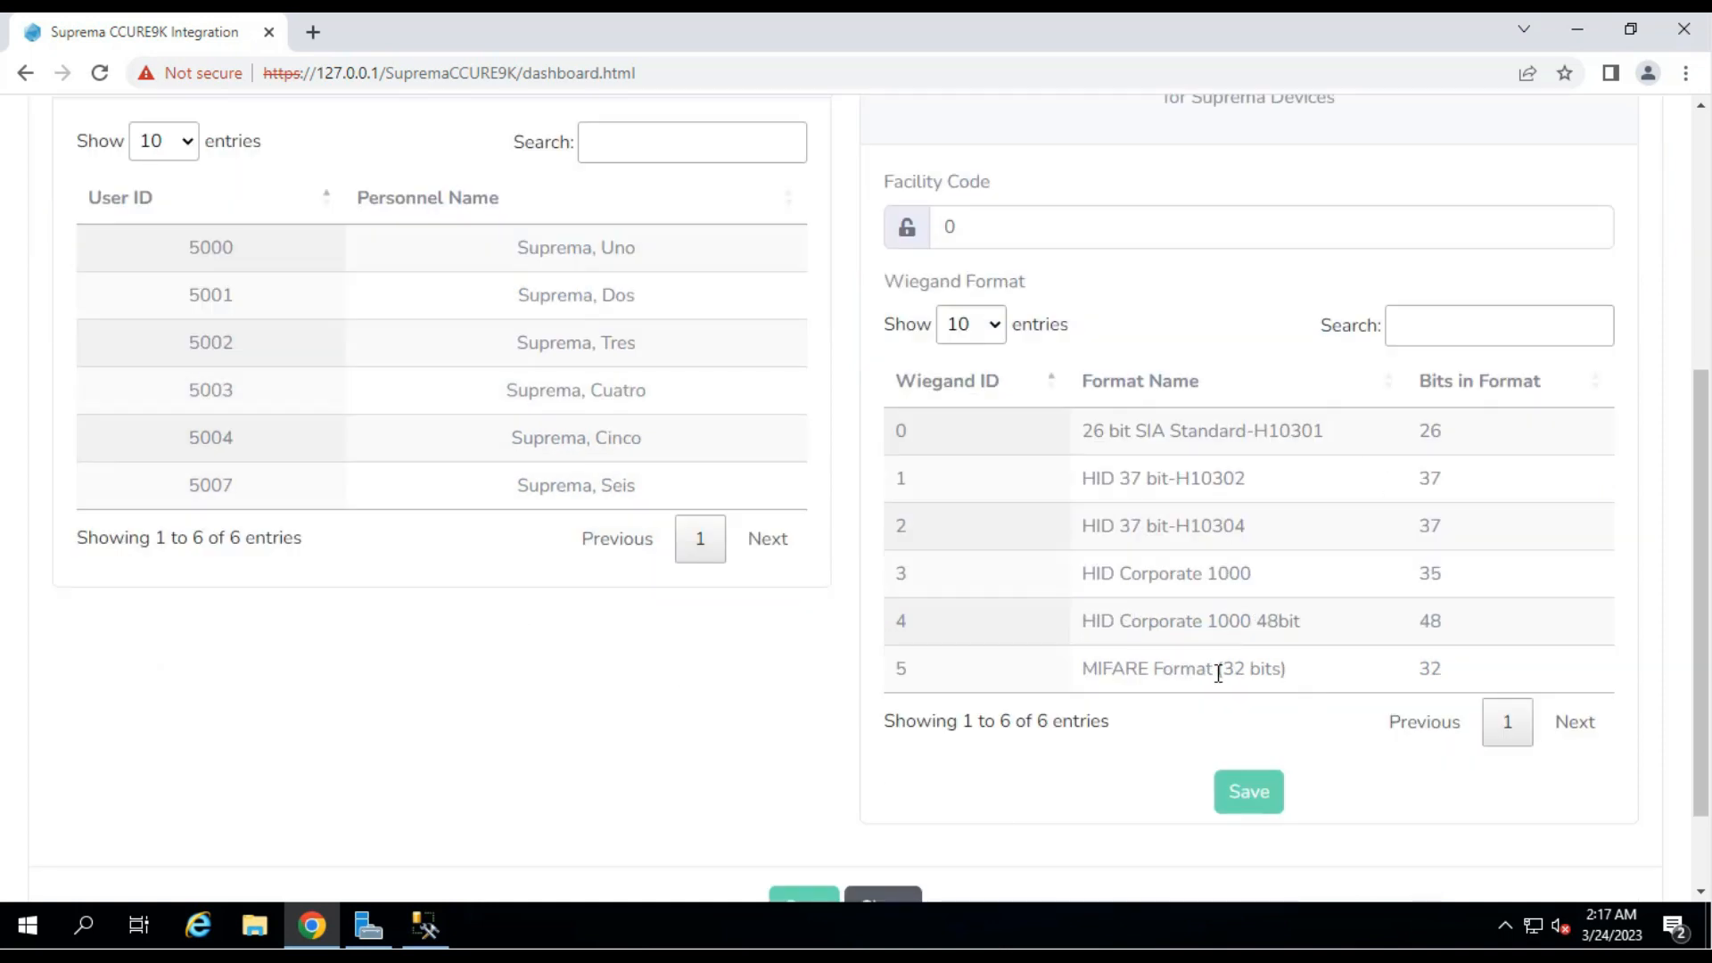
scroll(1022, 714, "down", 2)
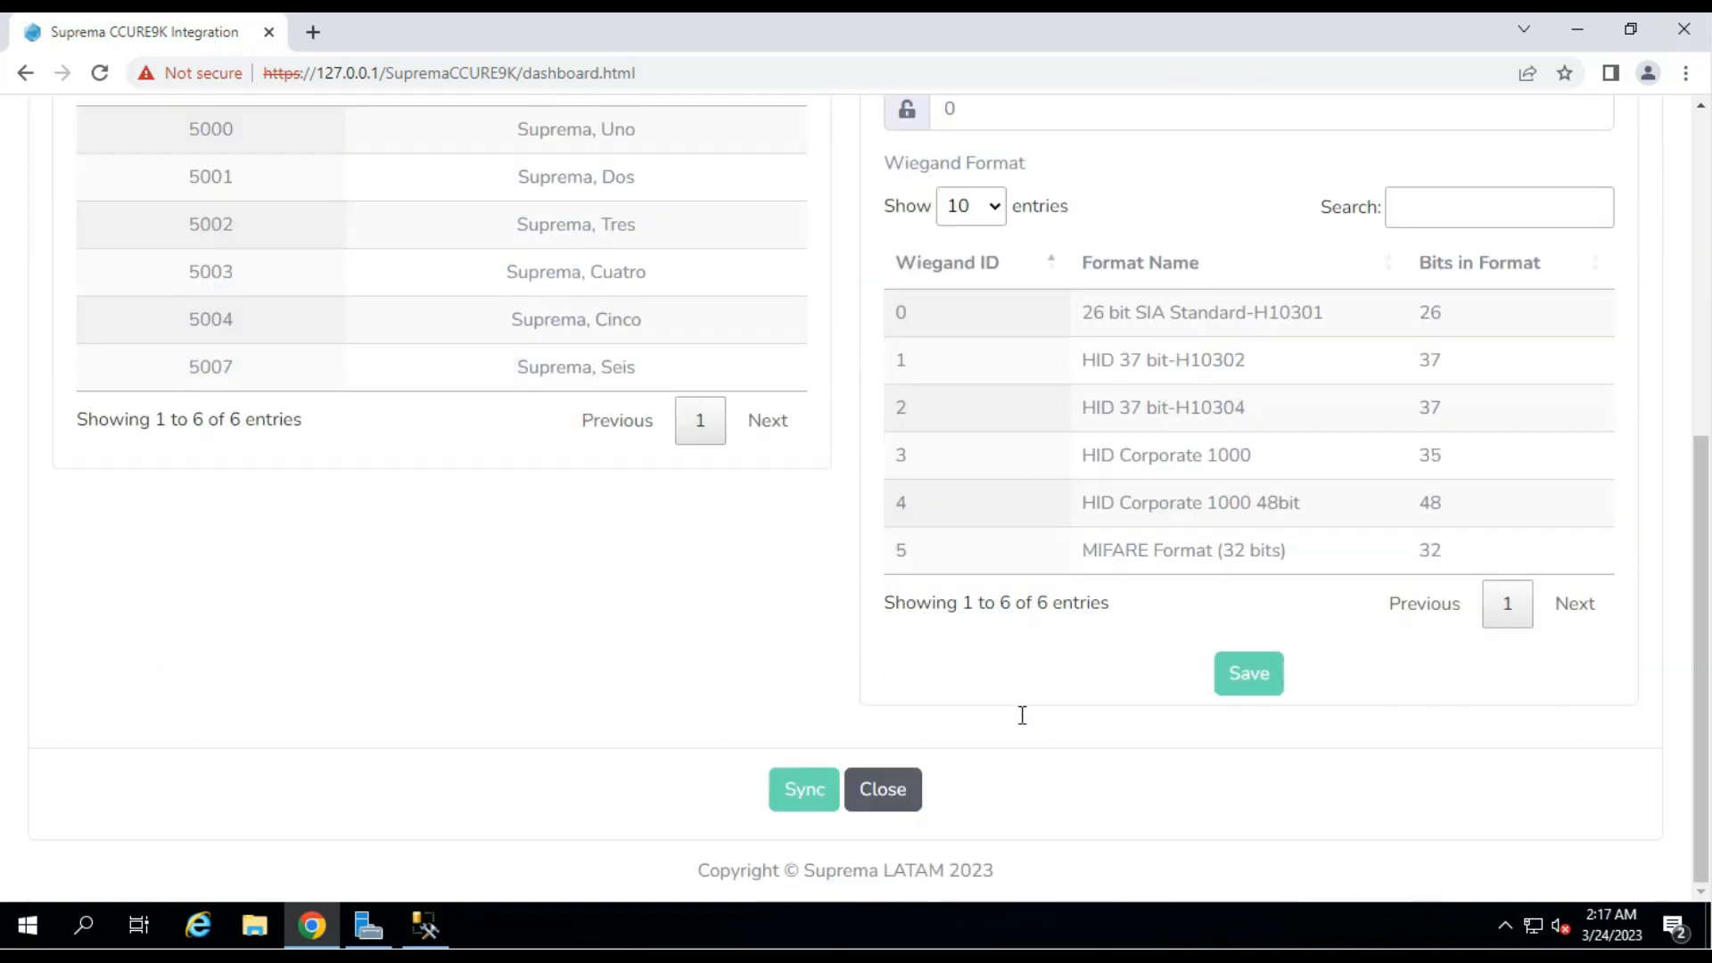
left_click(901, 807)
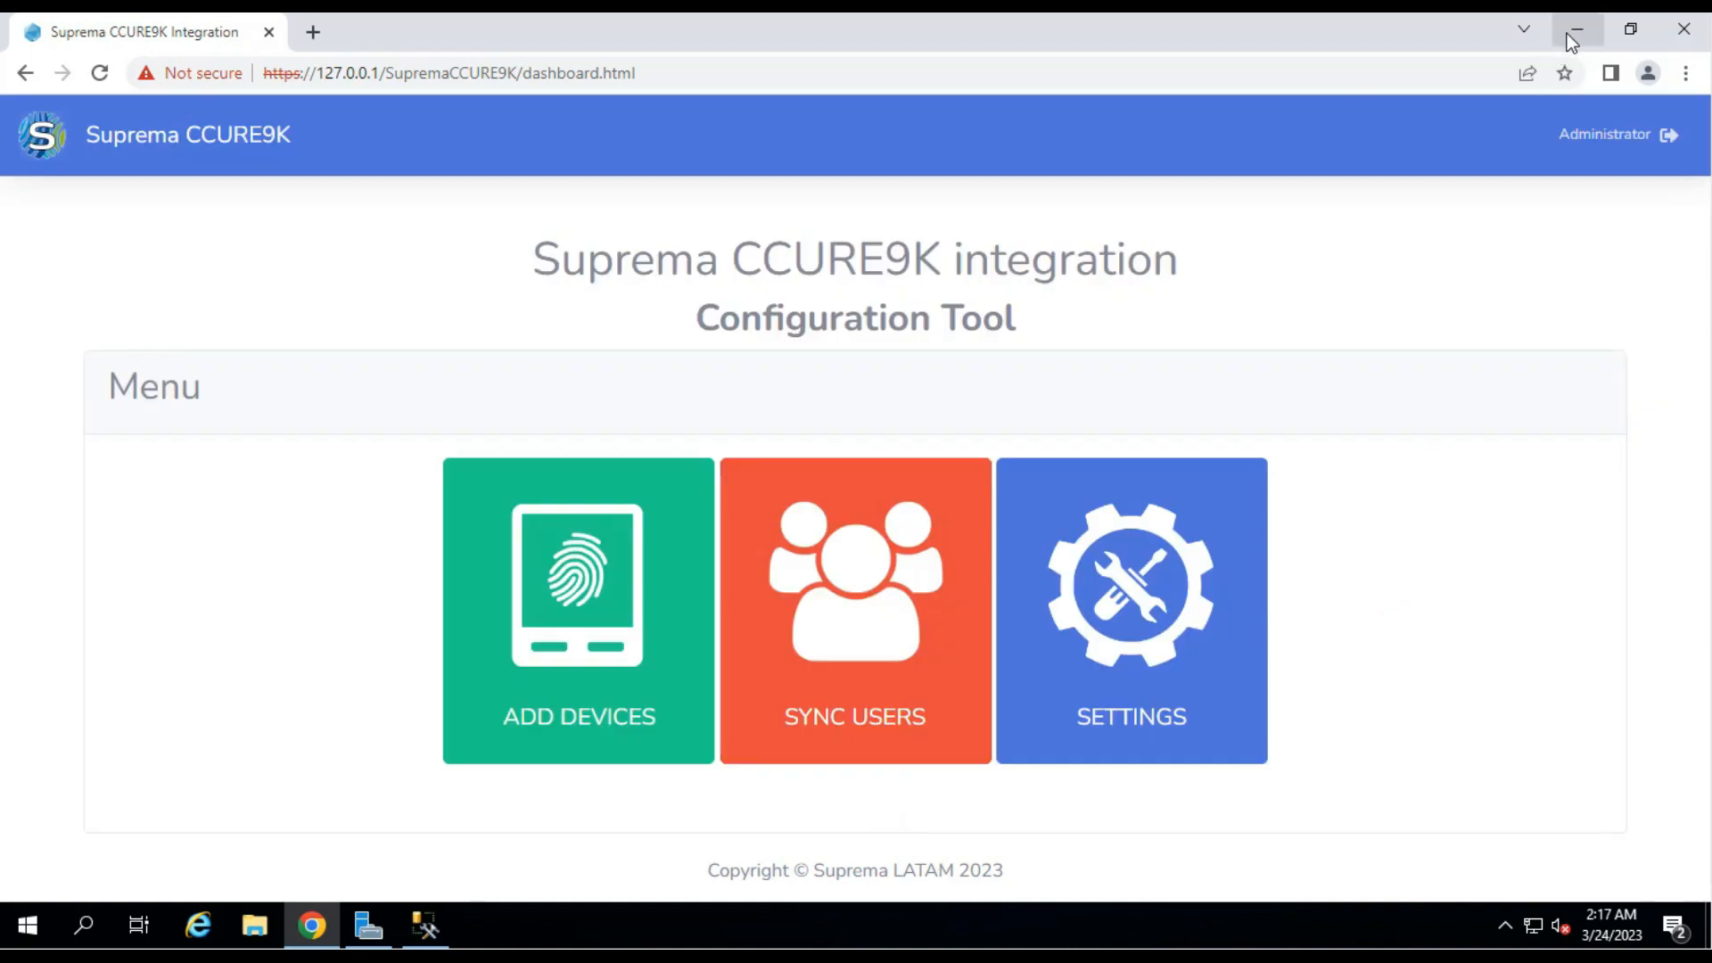
left_click(1571, 35)
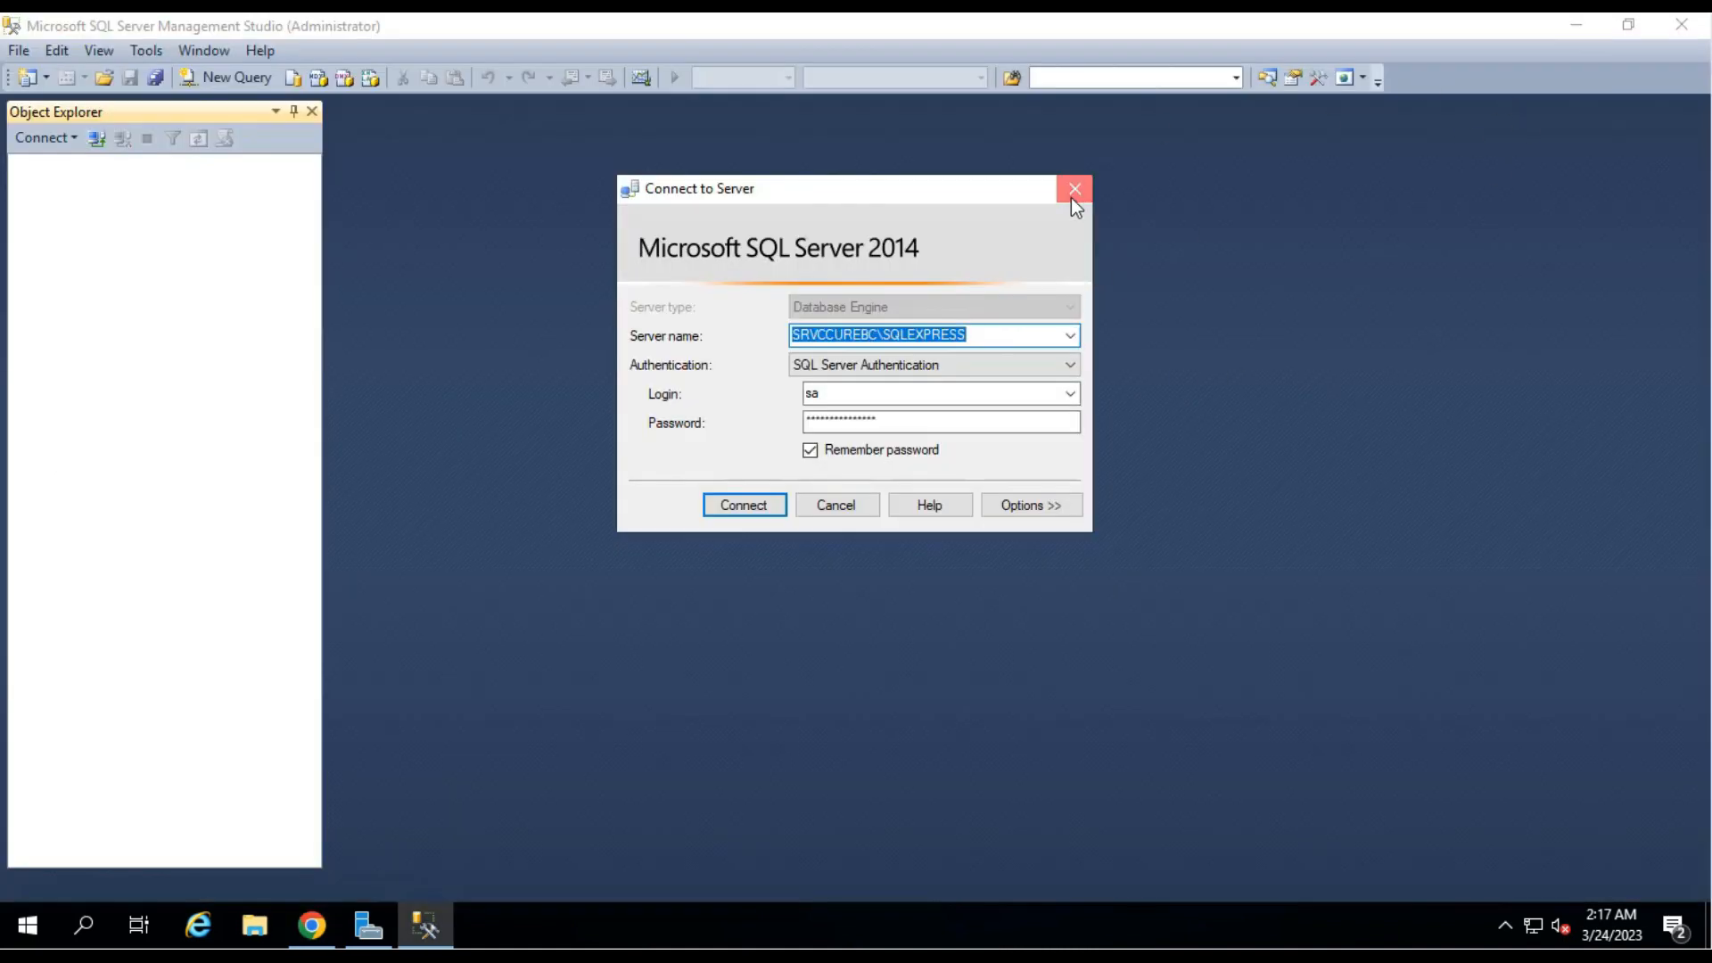
Dismiss and minimize SSMS, launch the C•CURE 9000 Administration Workstation, then return to the Suprema tool.
left_click(1074, 190)
left_click(1576, 24)
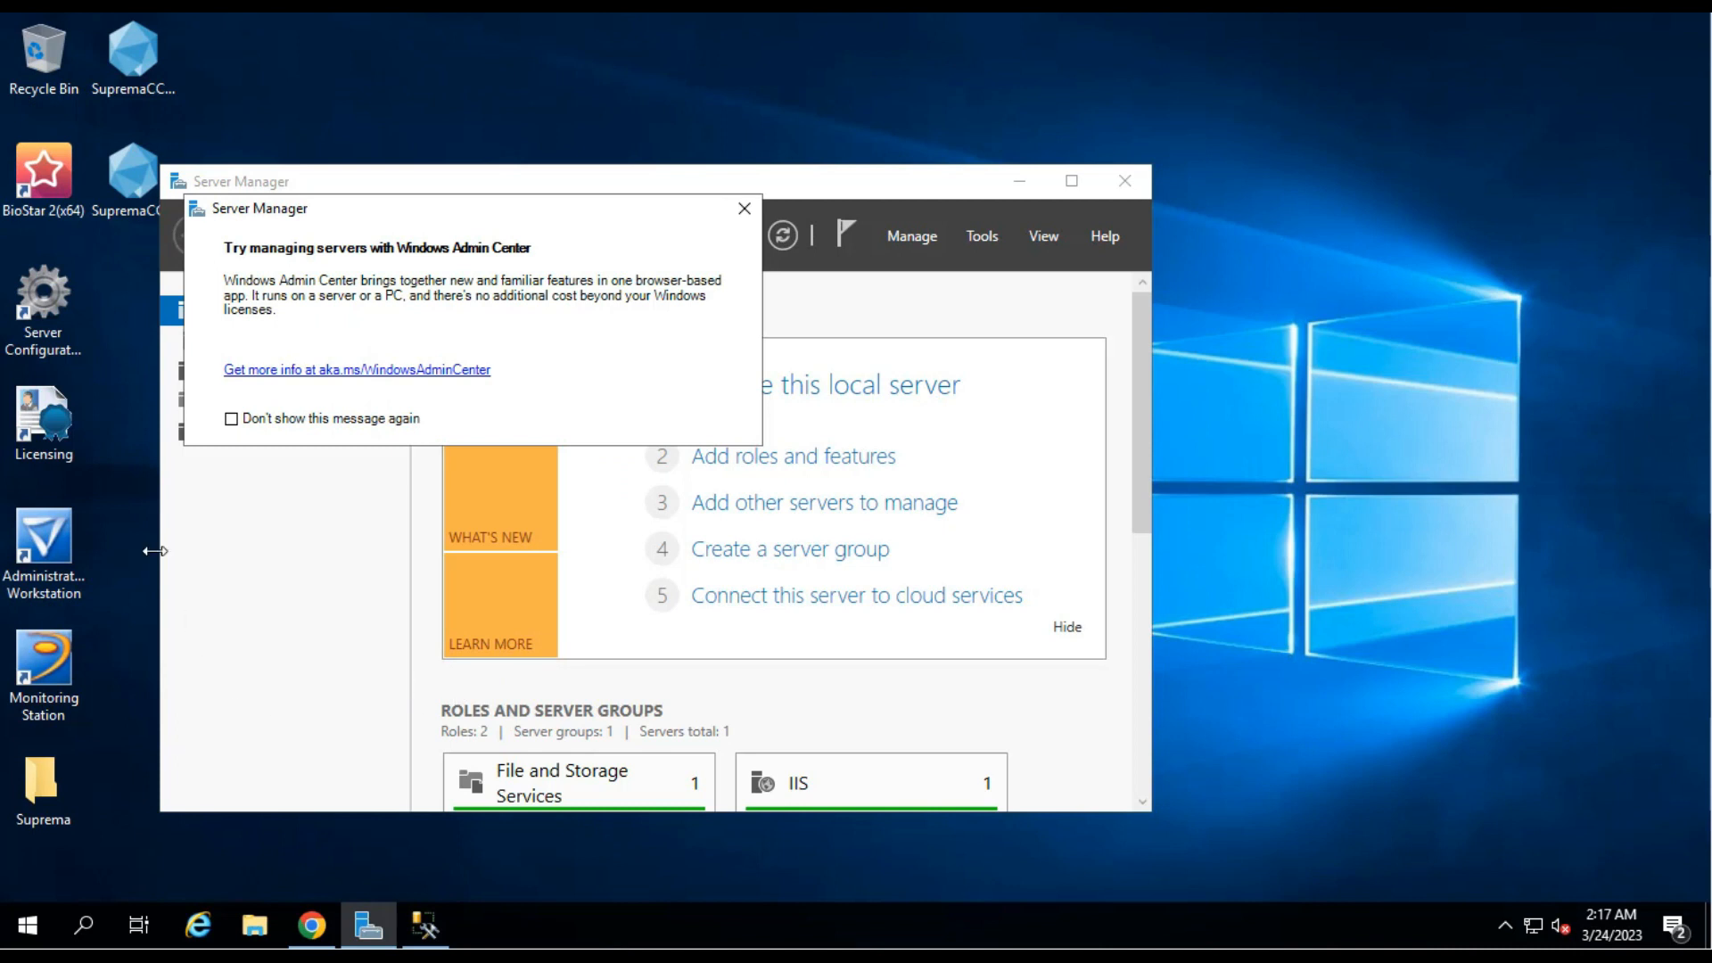
double_click(58, 533)
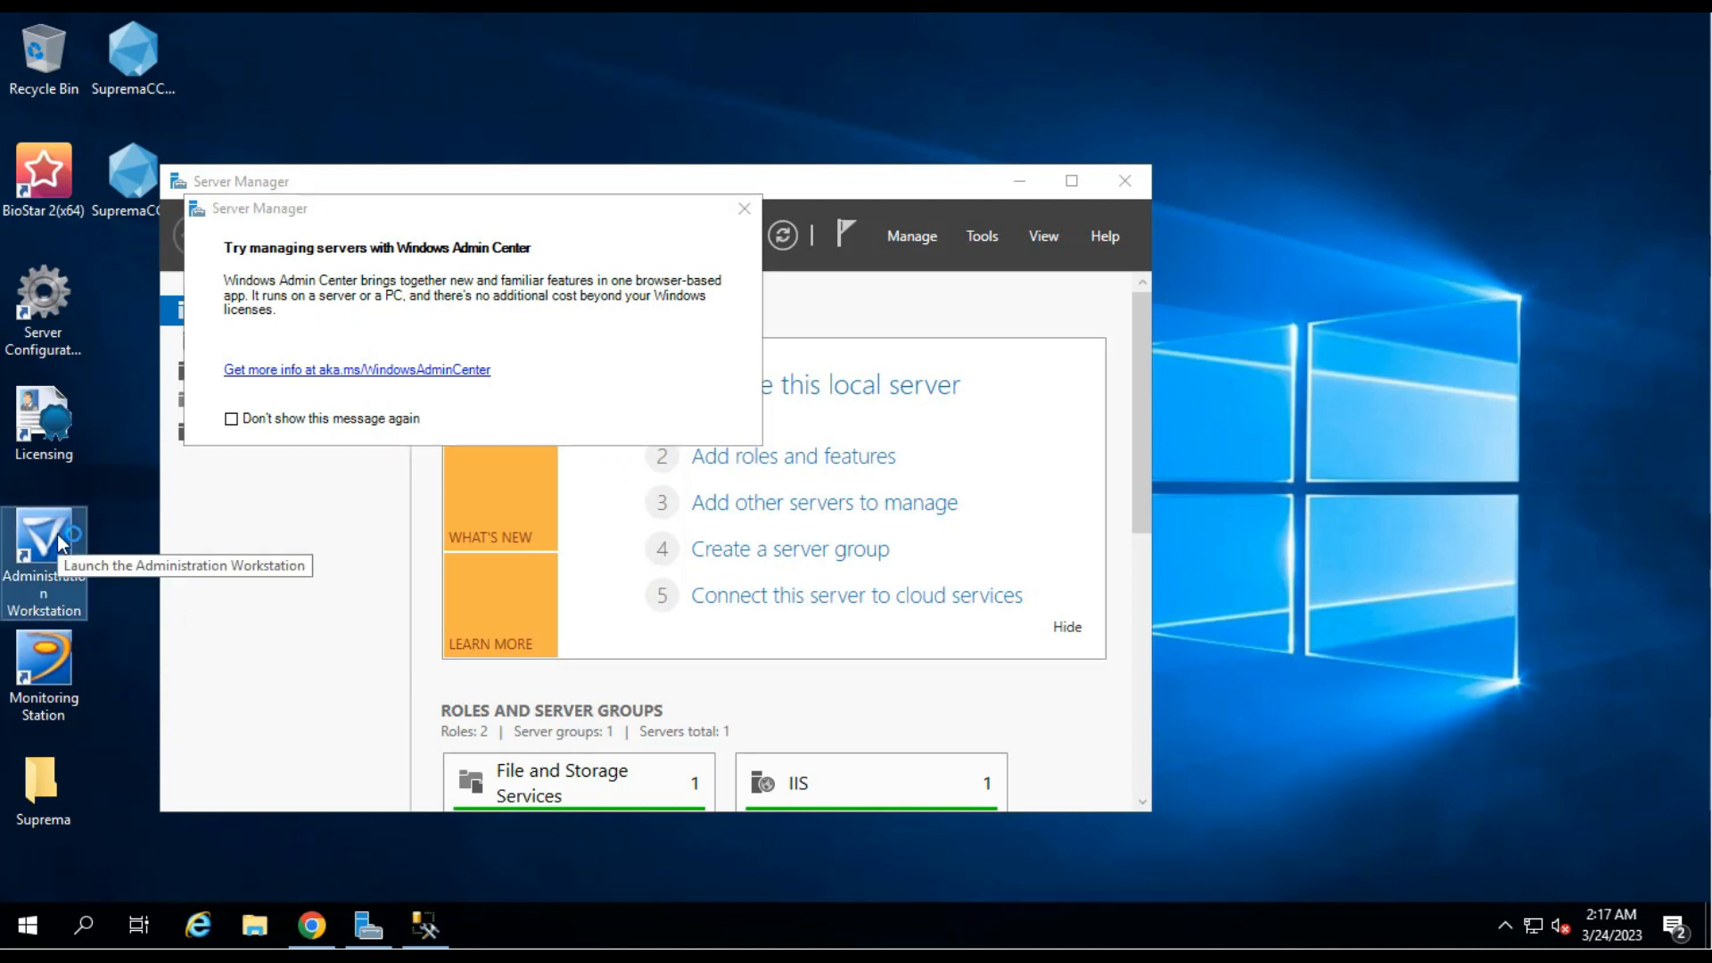
left_click(51, 665)
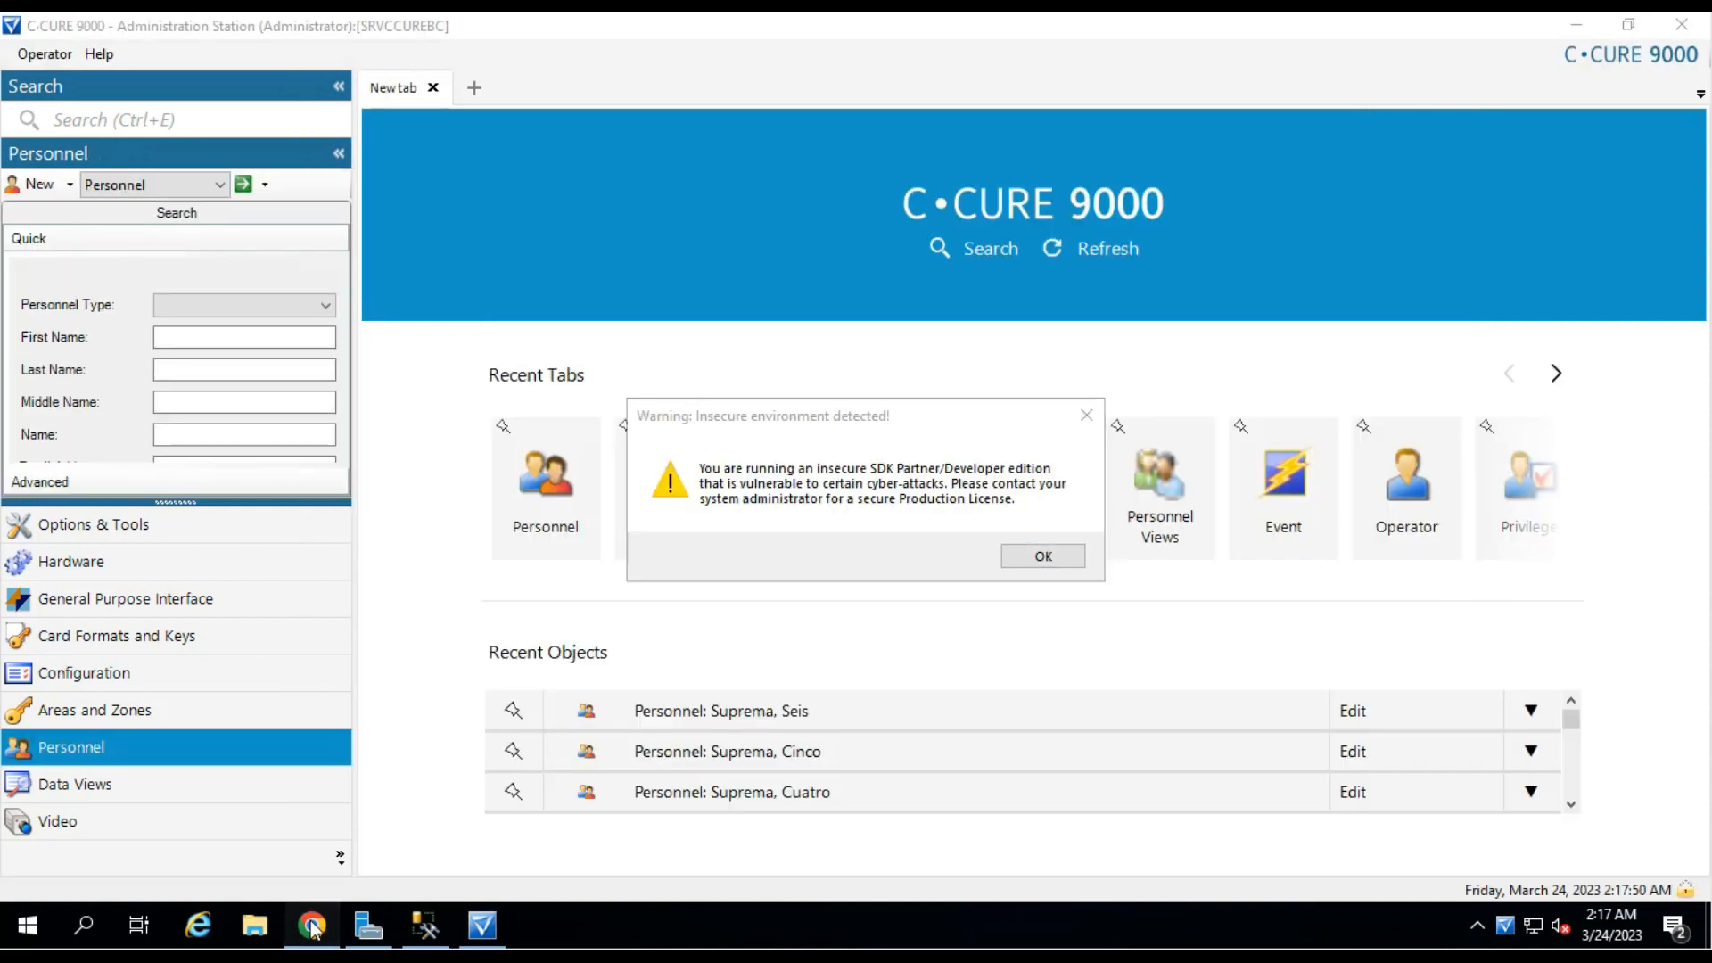
left_click(312, 926)
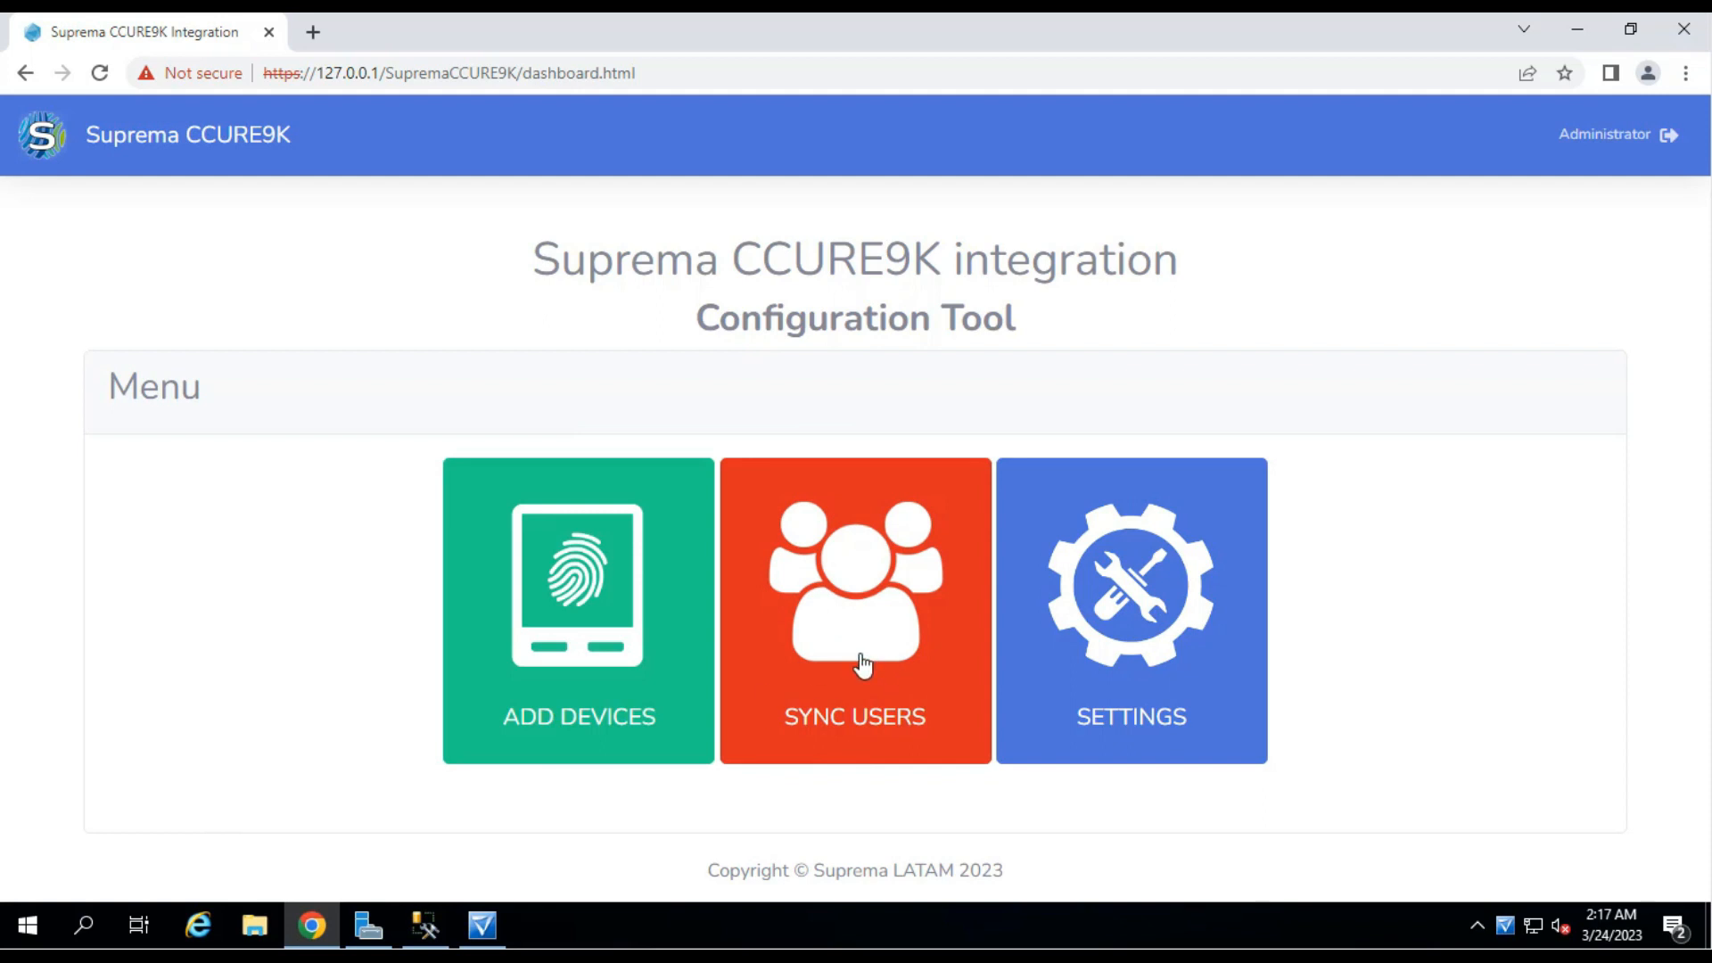
On the Sync Users page, change the Facility Code from 0 to 115.
left_click(861, 664)
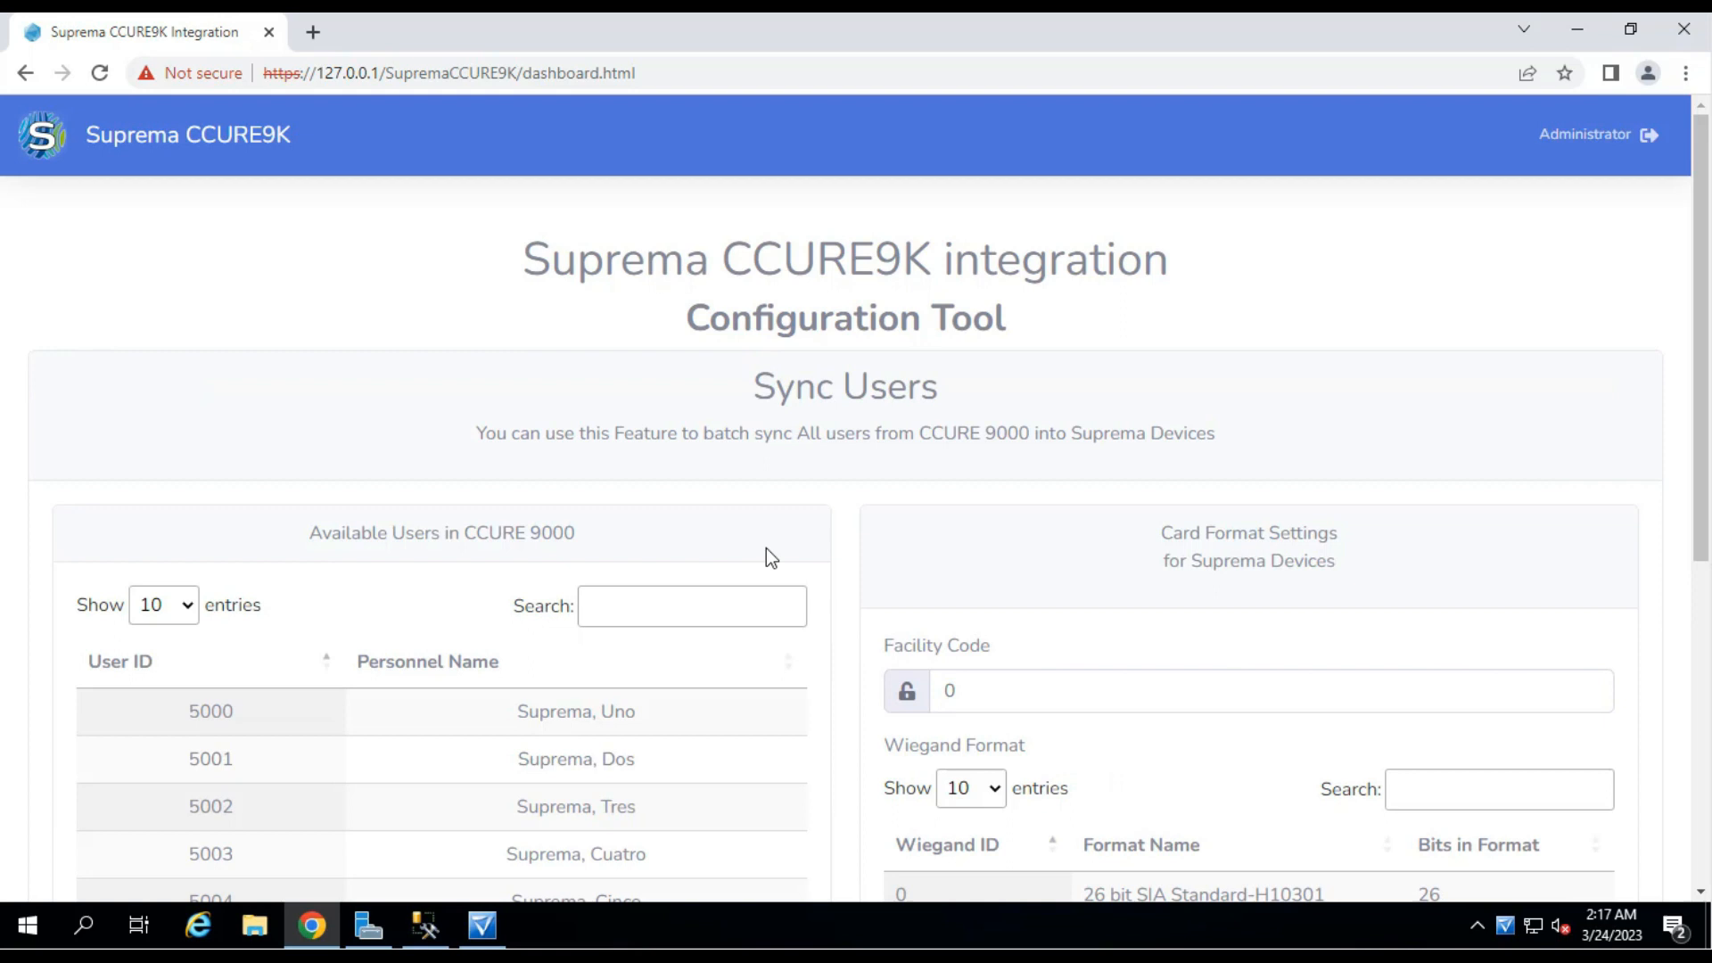
scroll(784, 545, "down", 1)
scroll(791, 538, "down", 1)
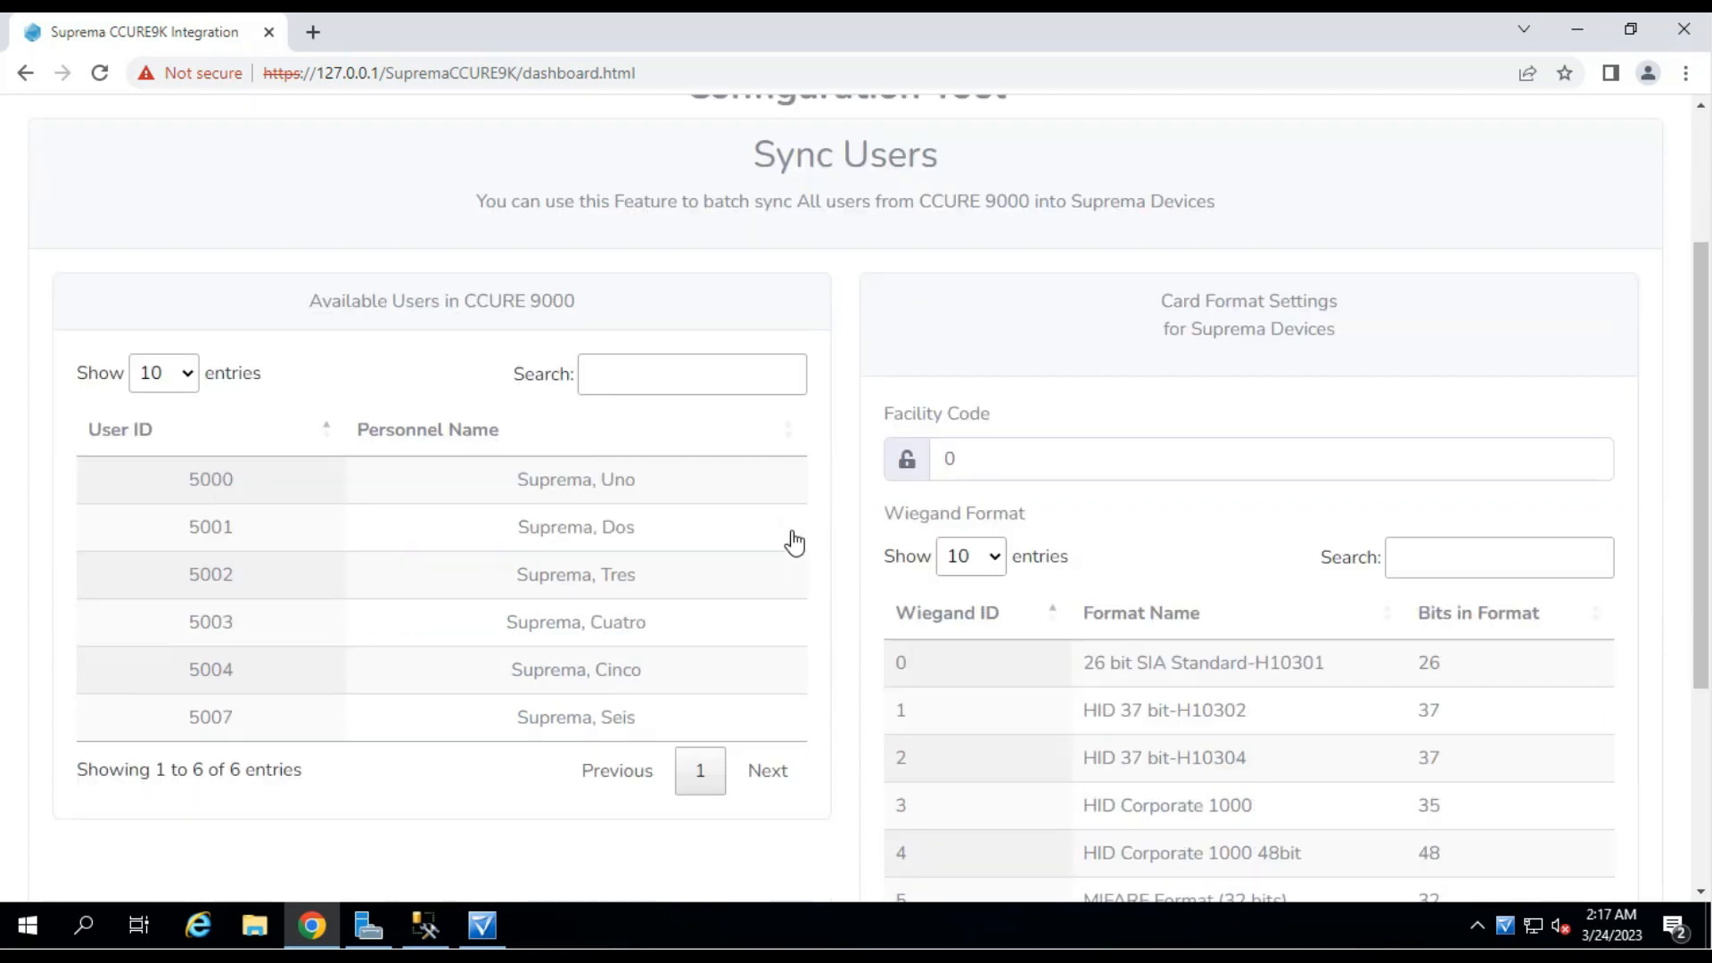
scroll(440, 600, "down", 2)
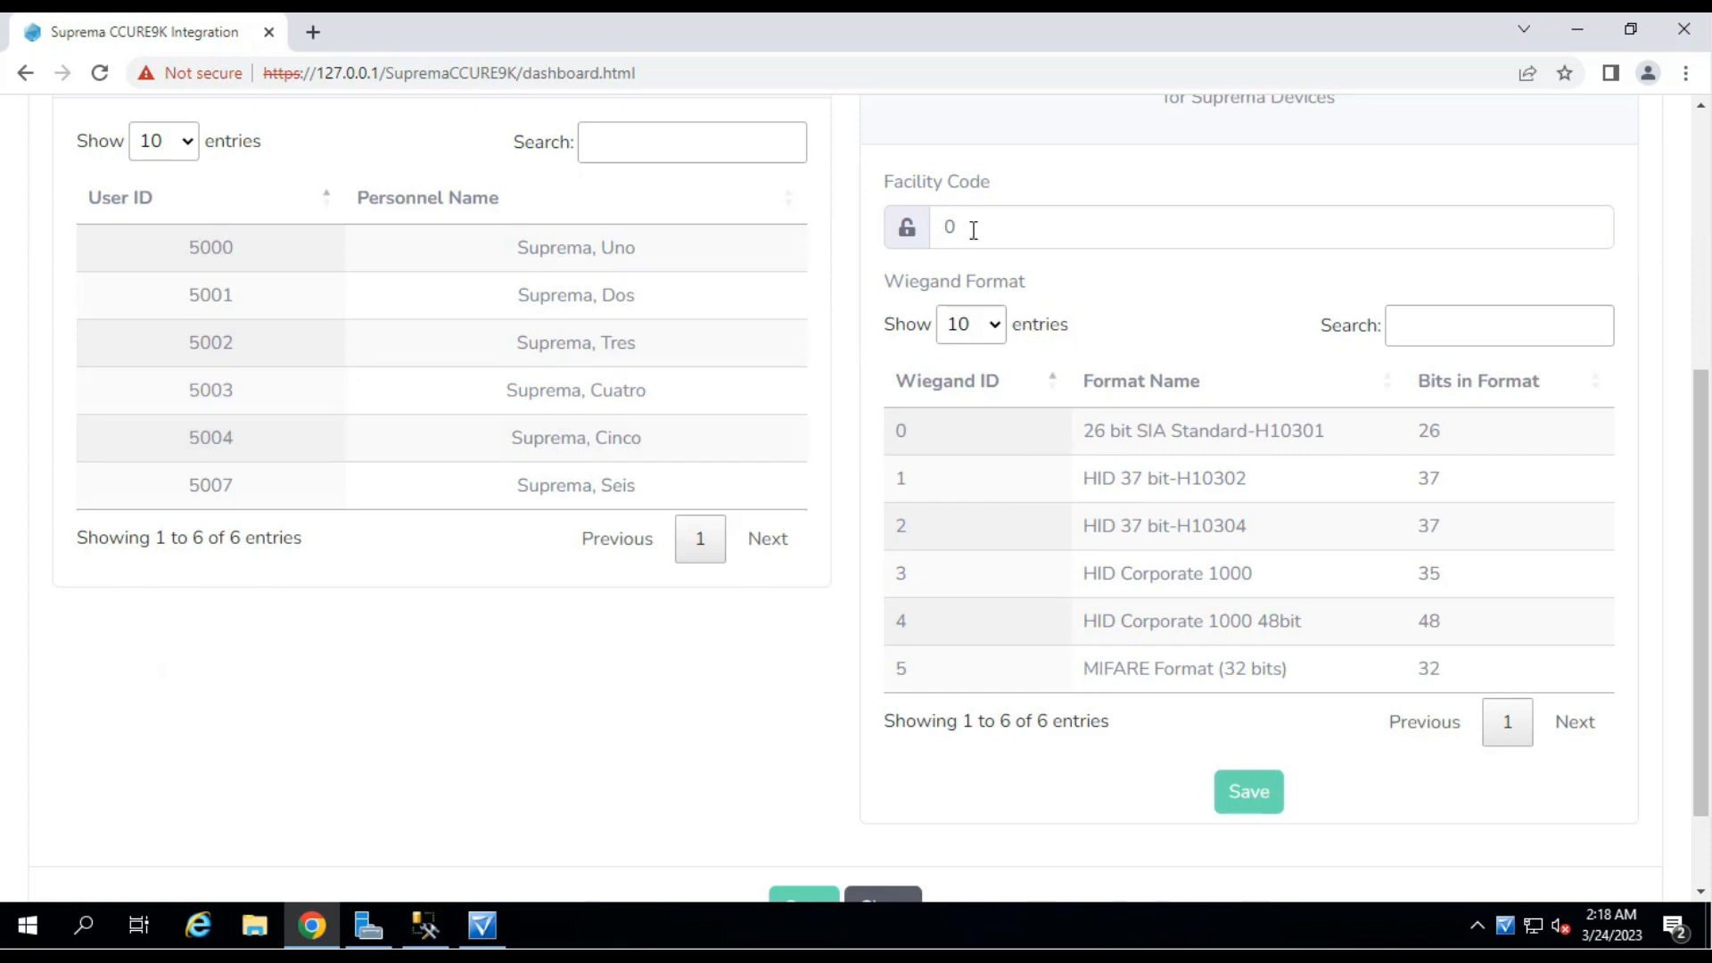
left_click(942, 225)
double_click(941, 226)
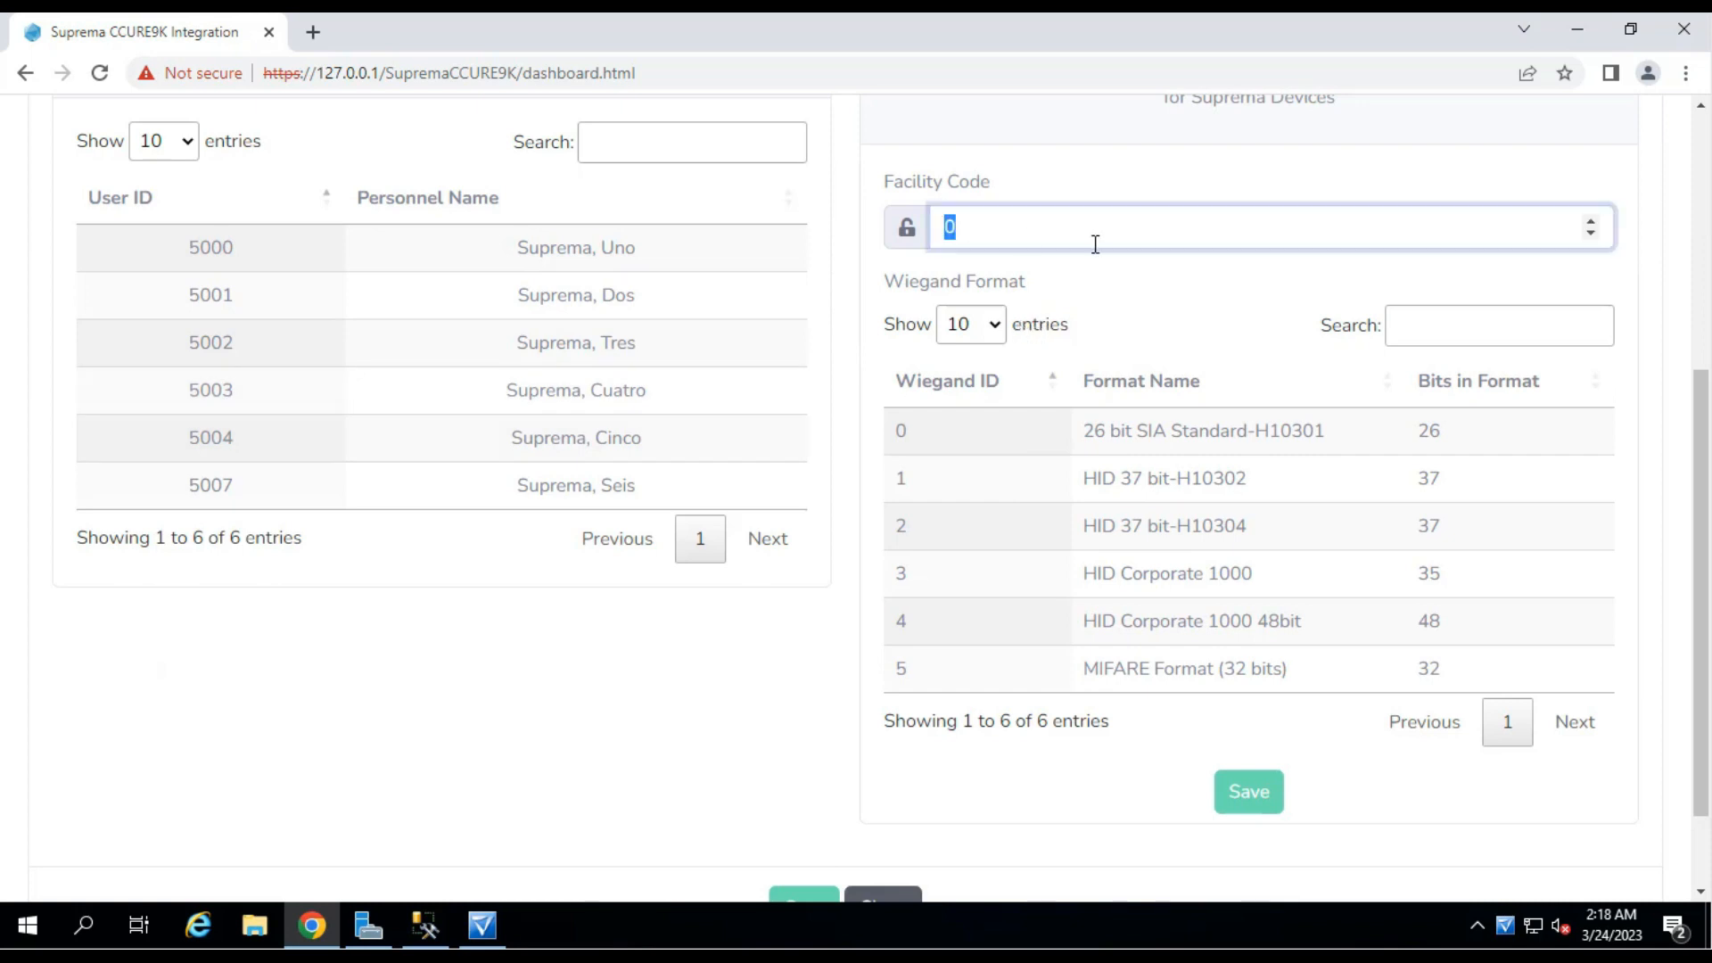
type("115")
left_click(481, 935)
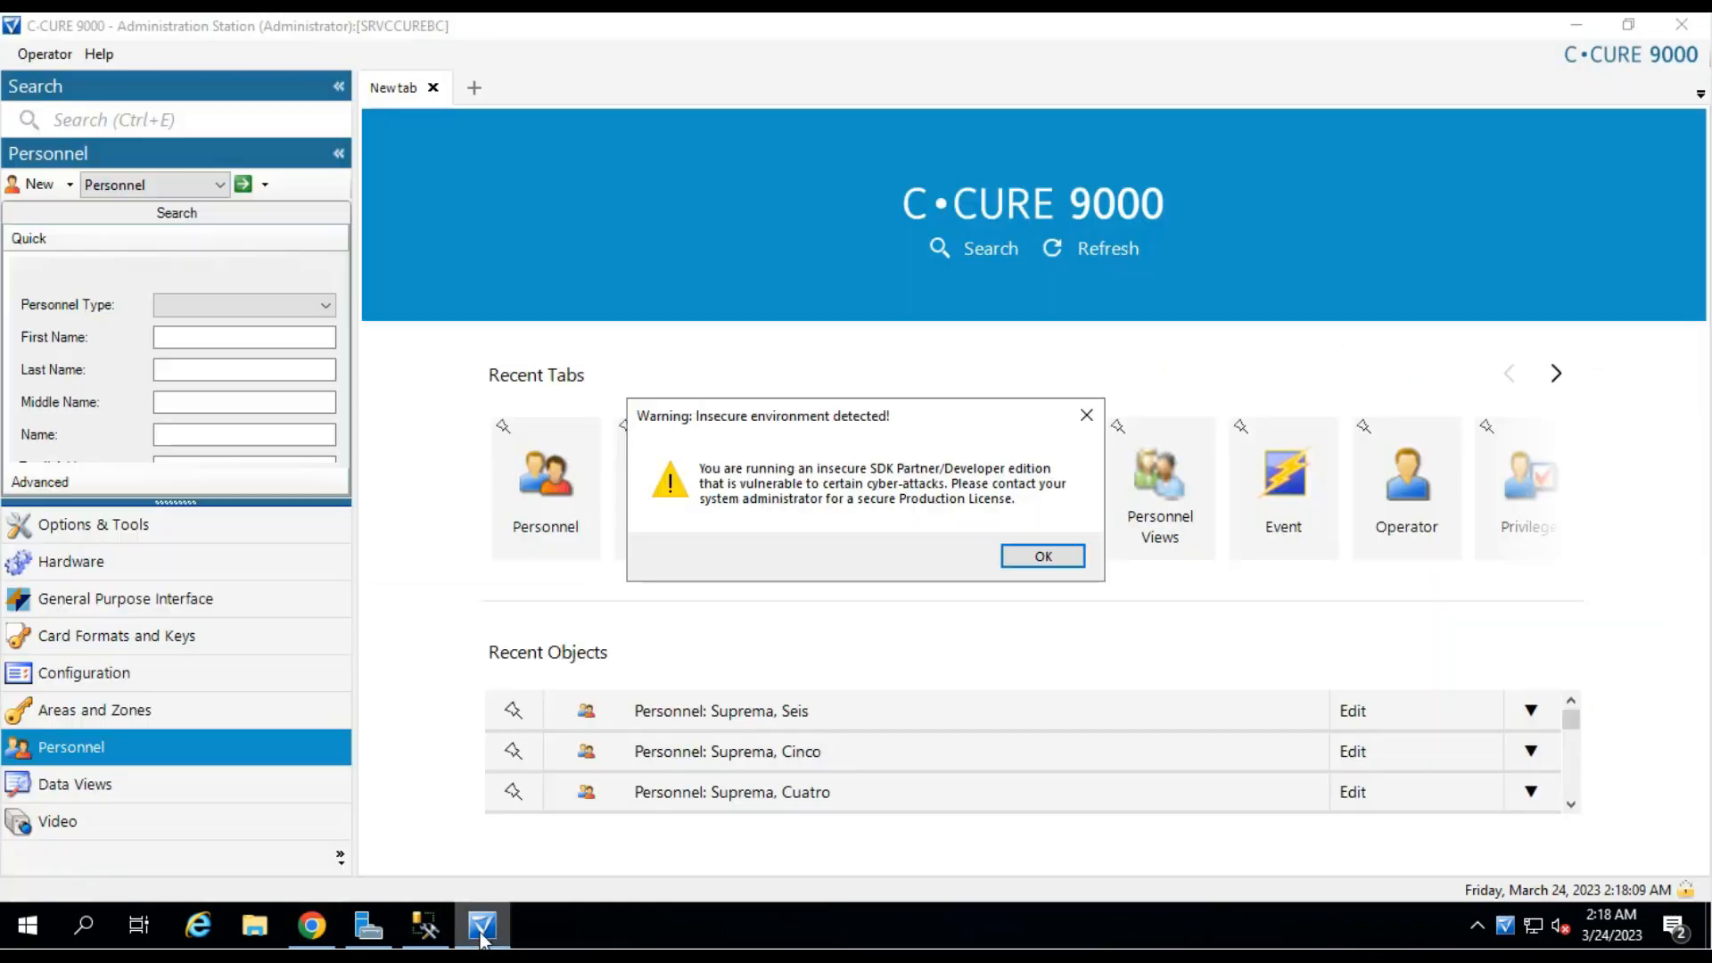
Open the Standard Wiegand 26 card format's Format Fields to confirm its card facility code is 115.
left_click(1045, 557)
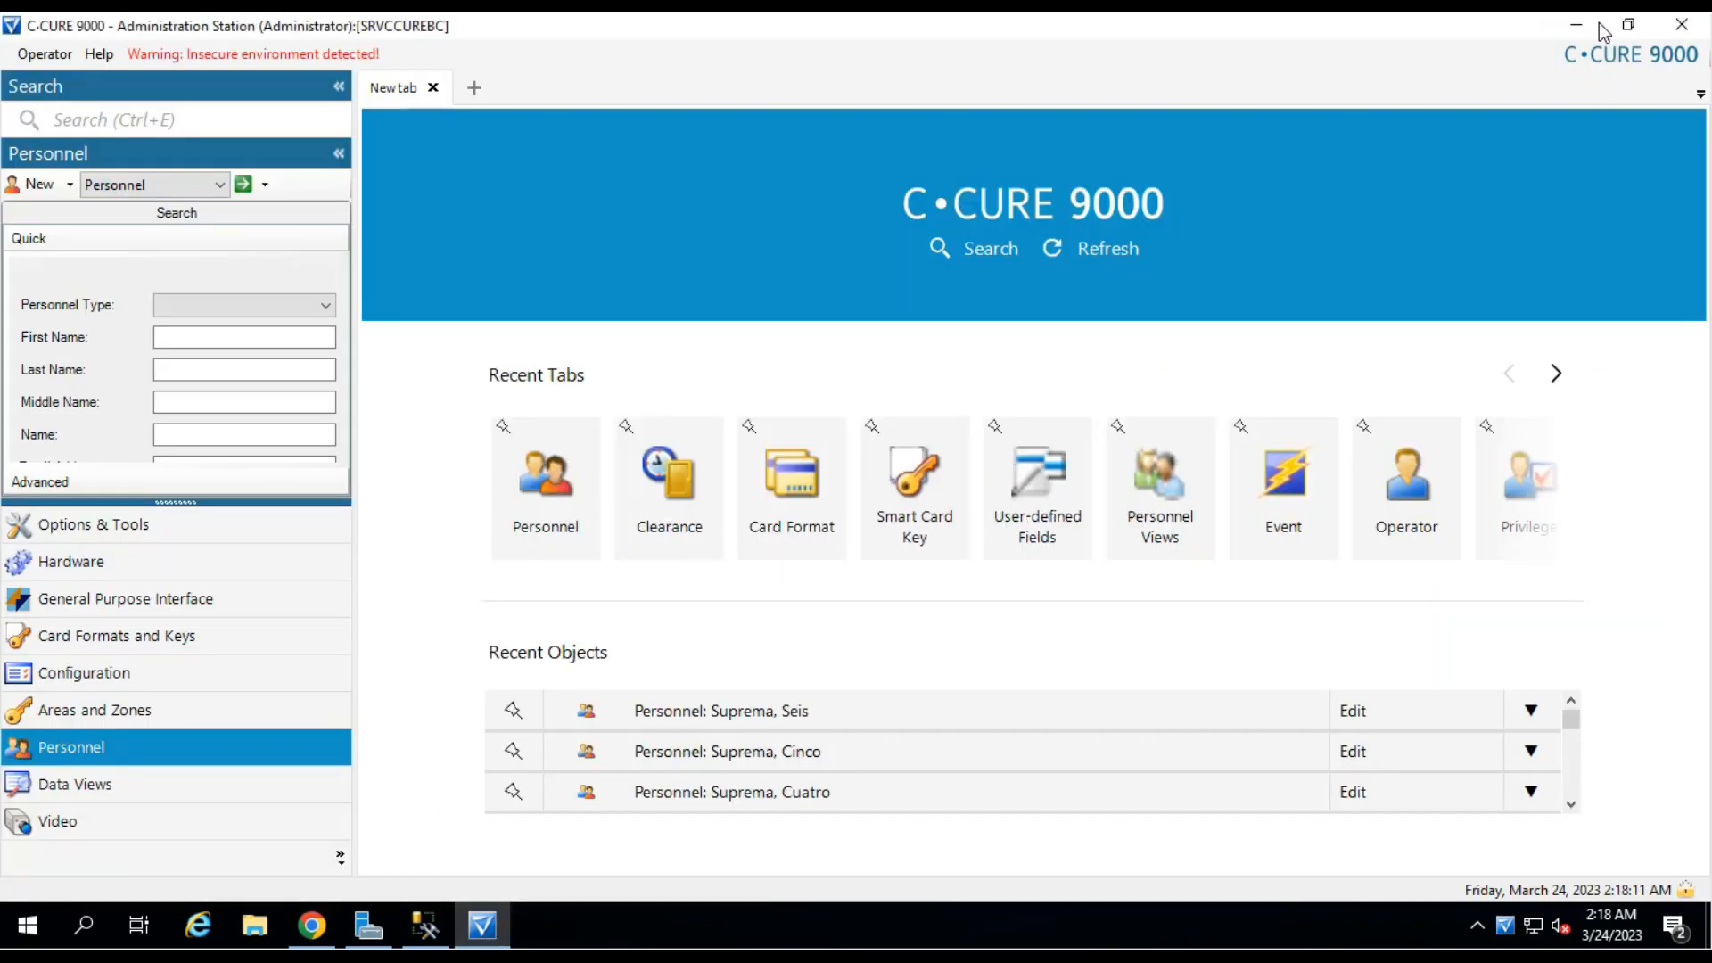
left_click(789, 499)
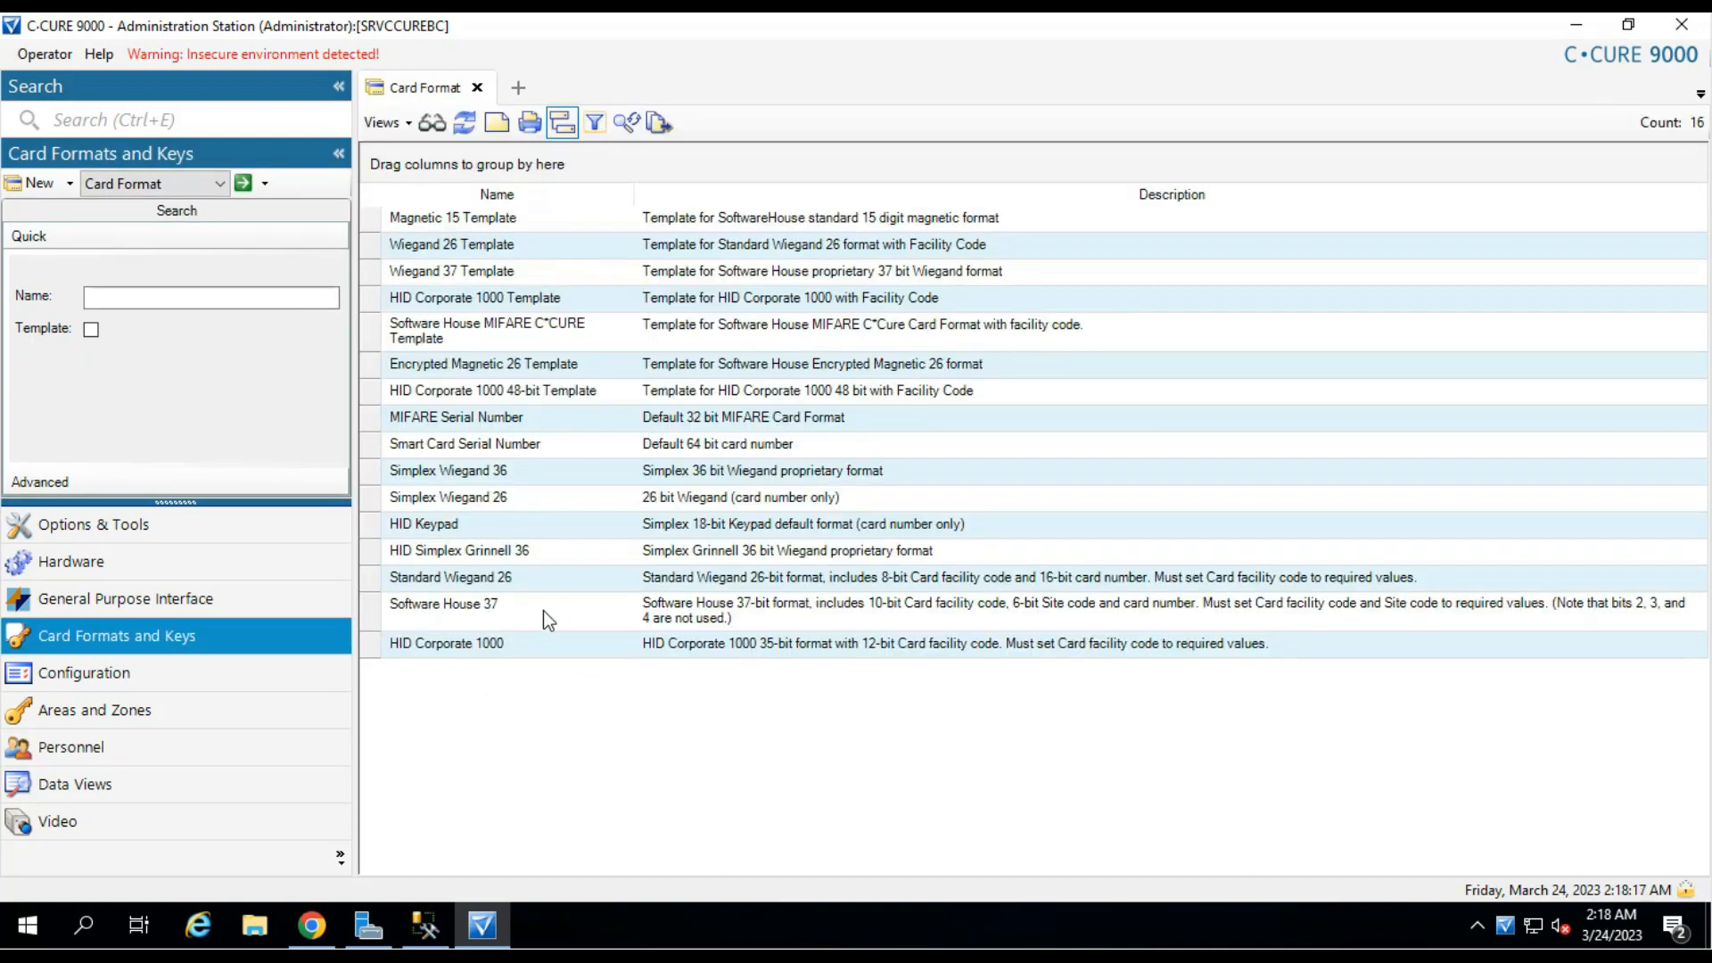
double_click(505, 578)
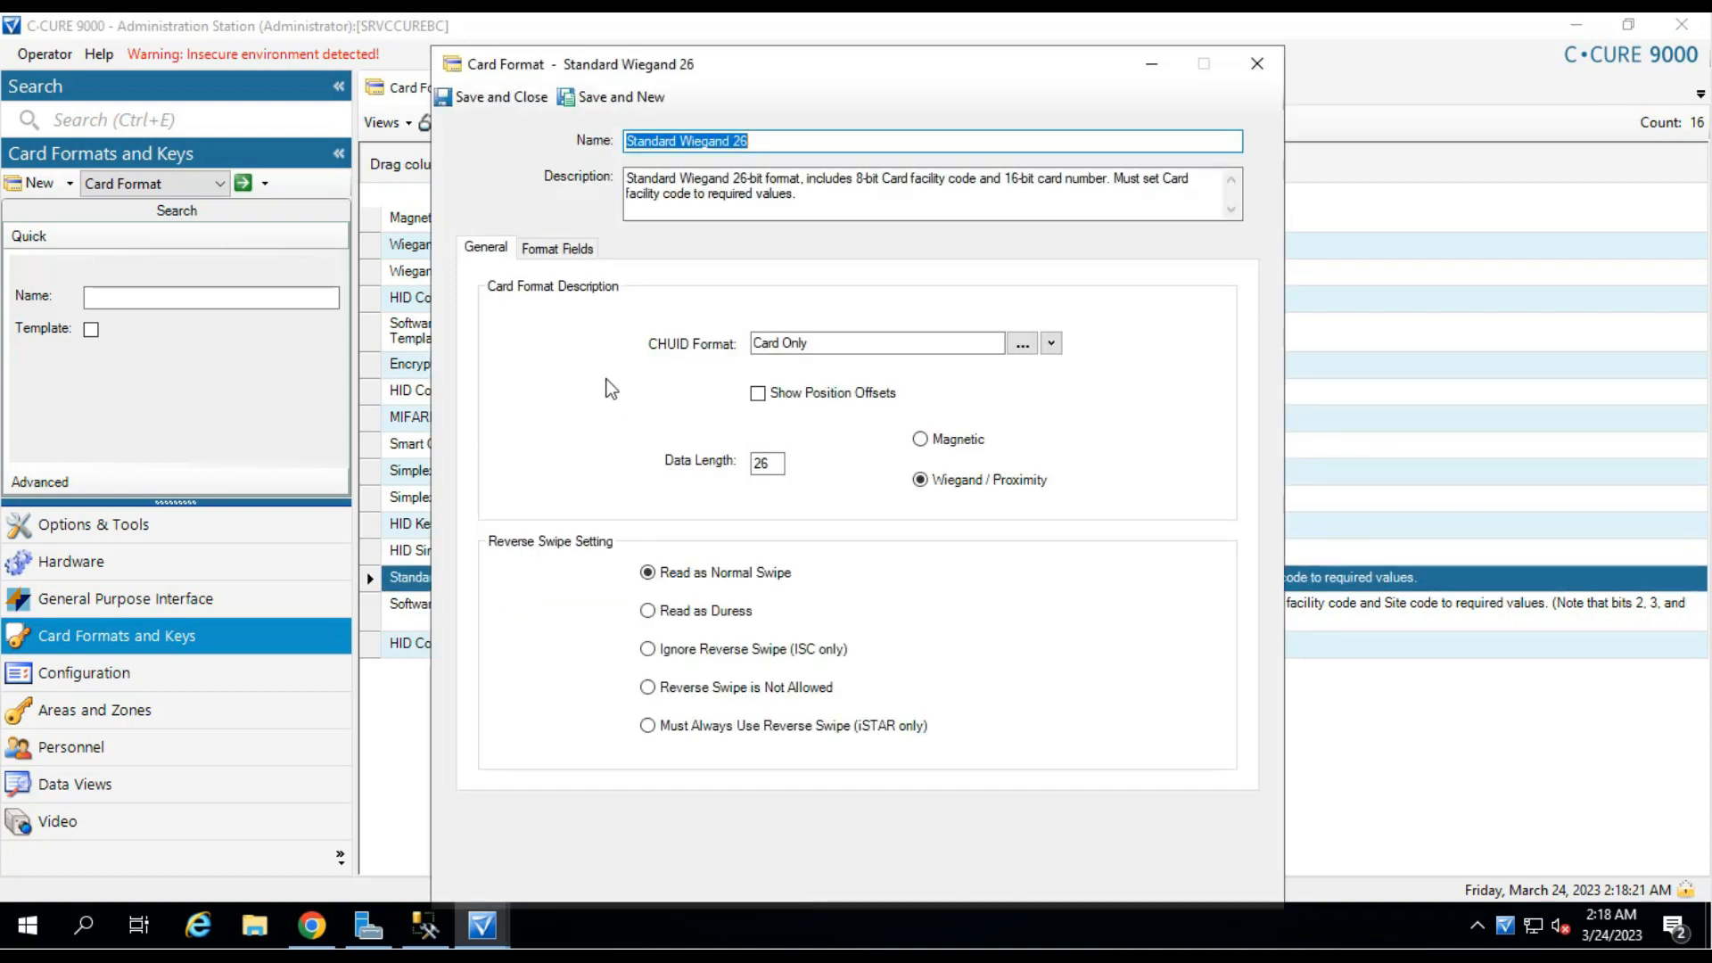
left_click(575, 252)
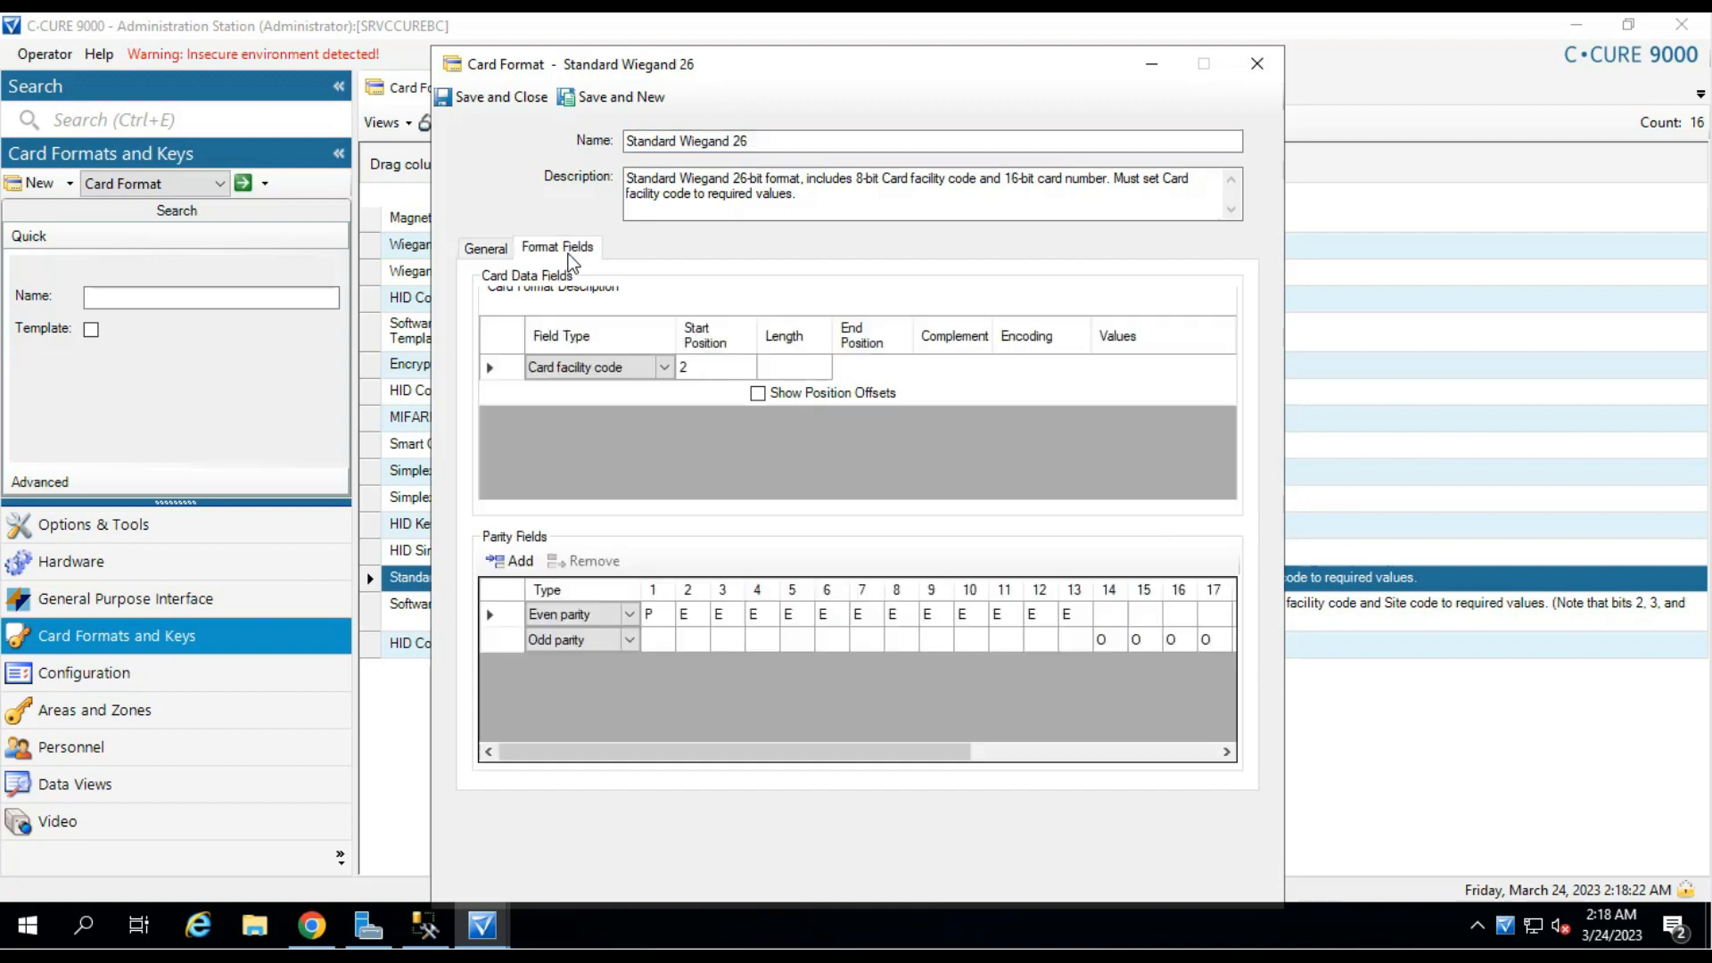
left_click(1122, 367)
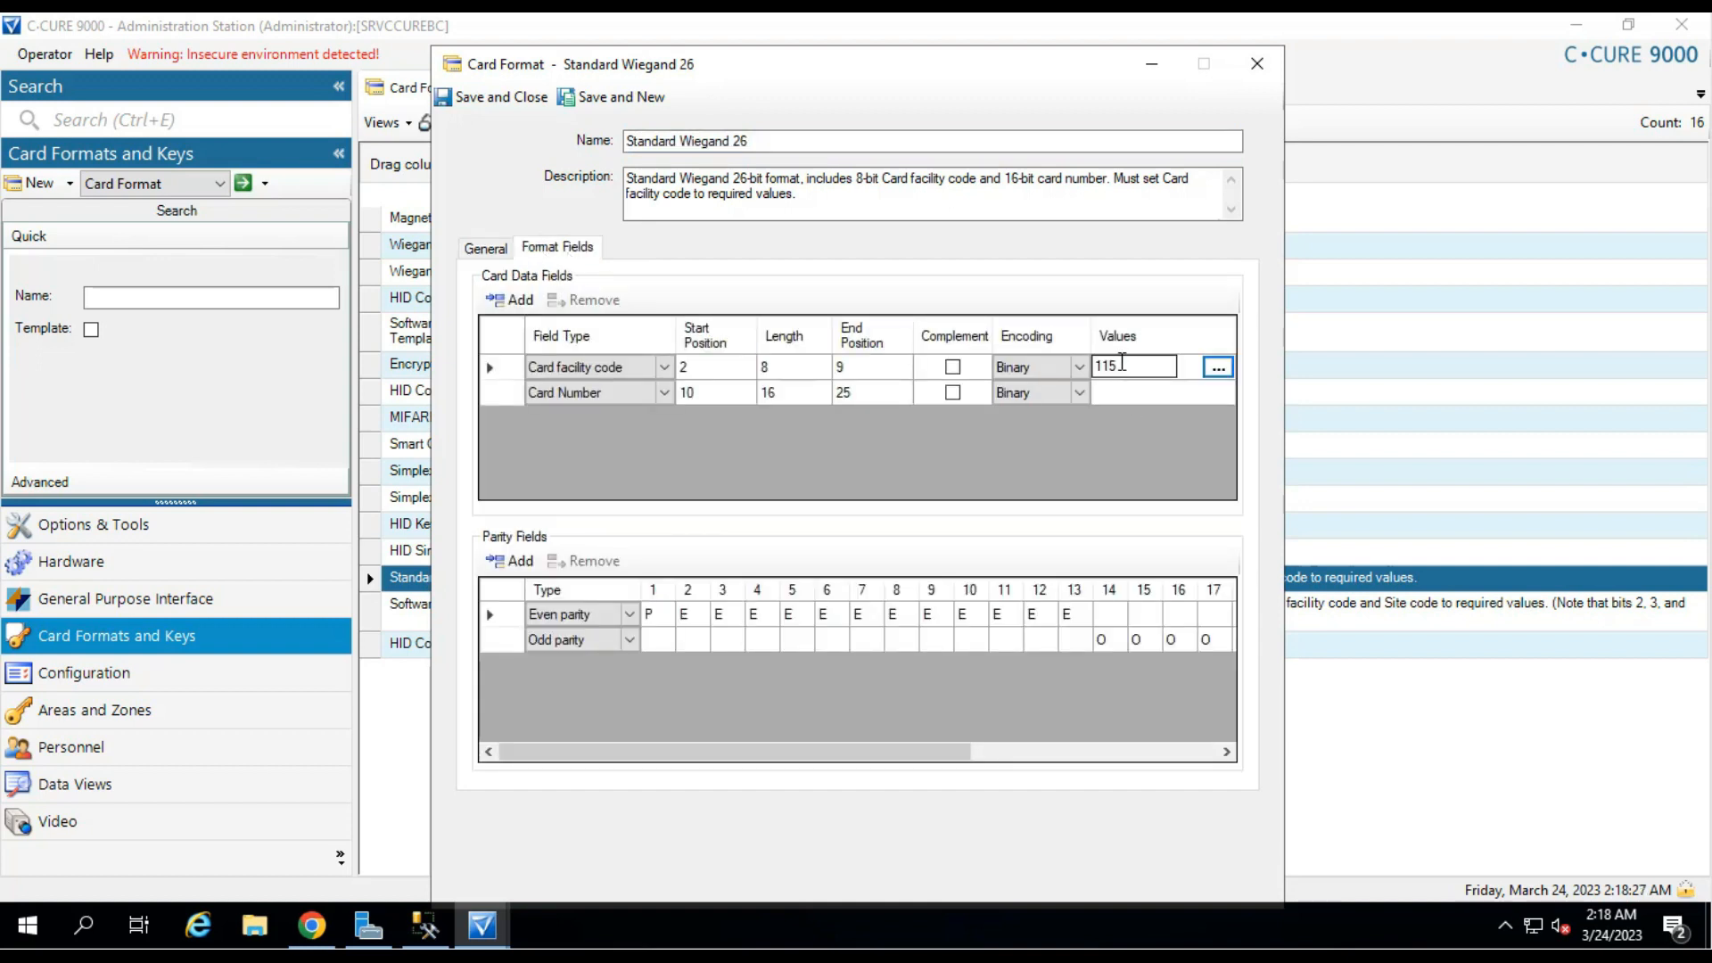
left_click(311, 926)
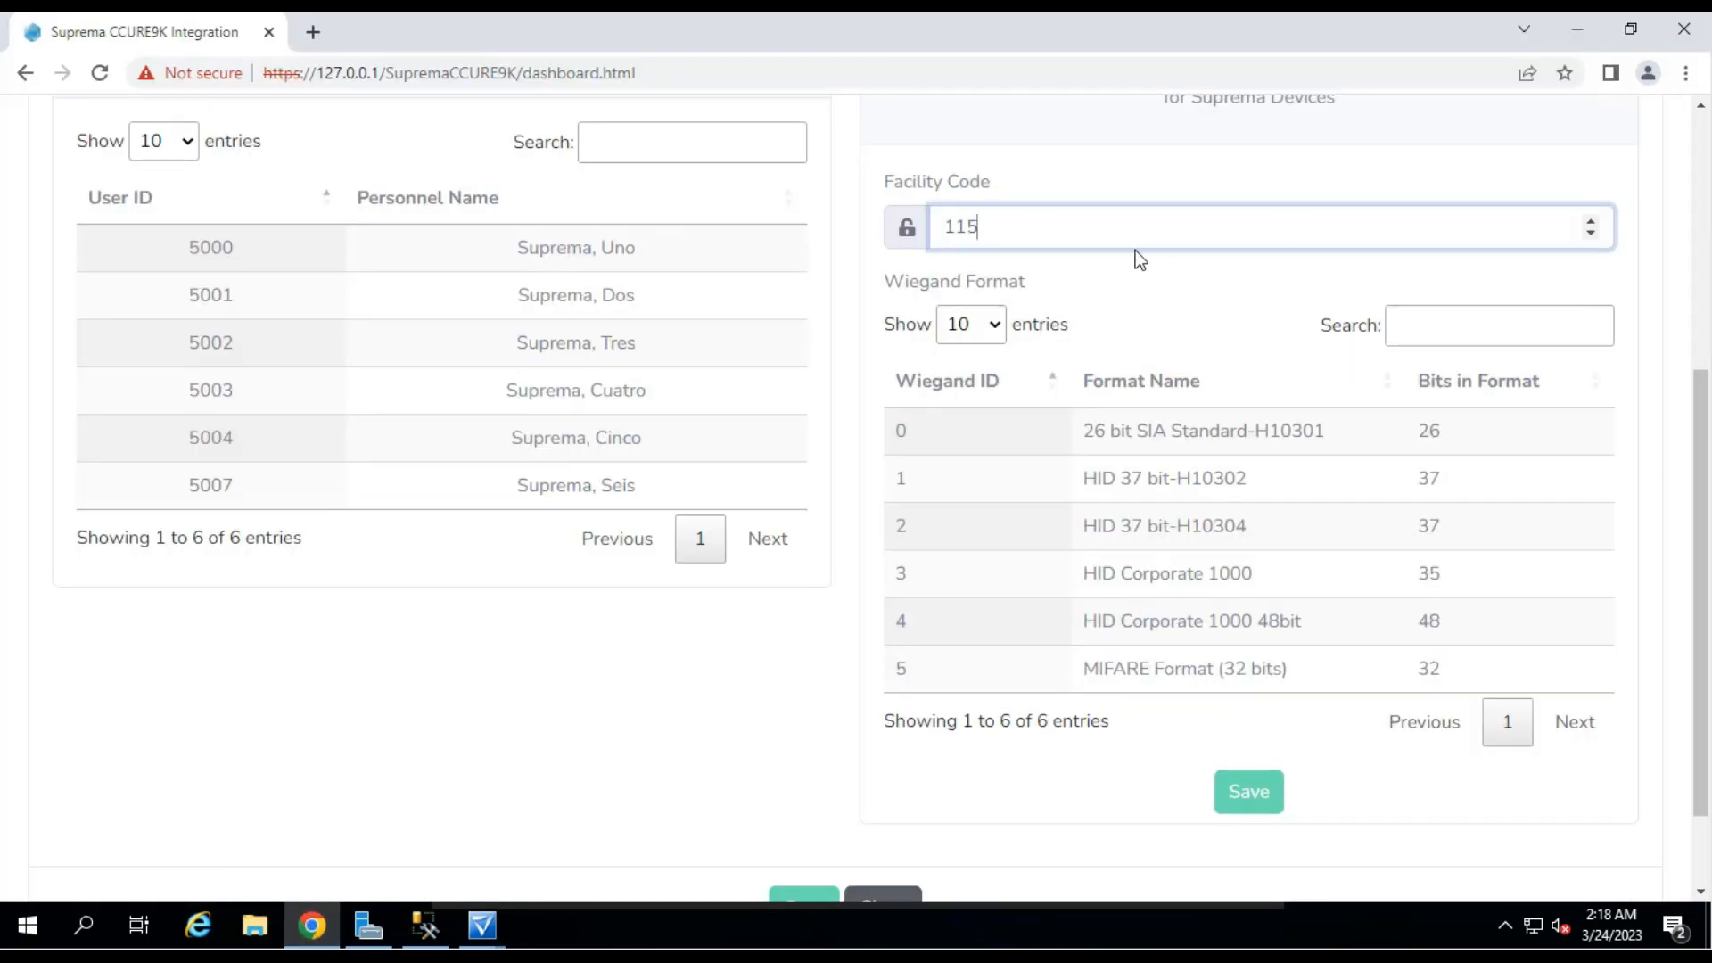
Select the 26 bit SIA Standard-H10301 and MIFARE Format (32 bits) Wiegand formats.
left_click(978, 446)
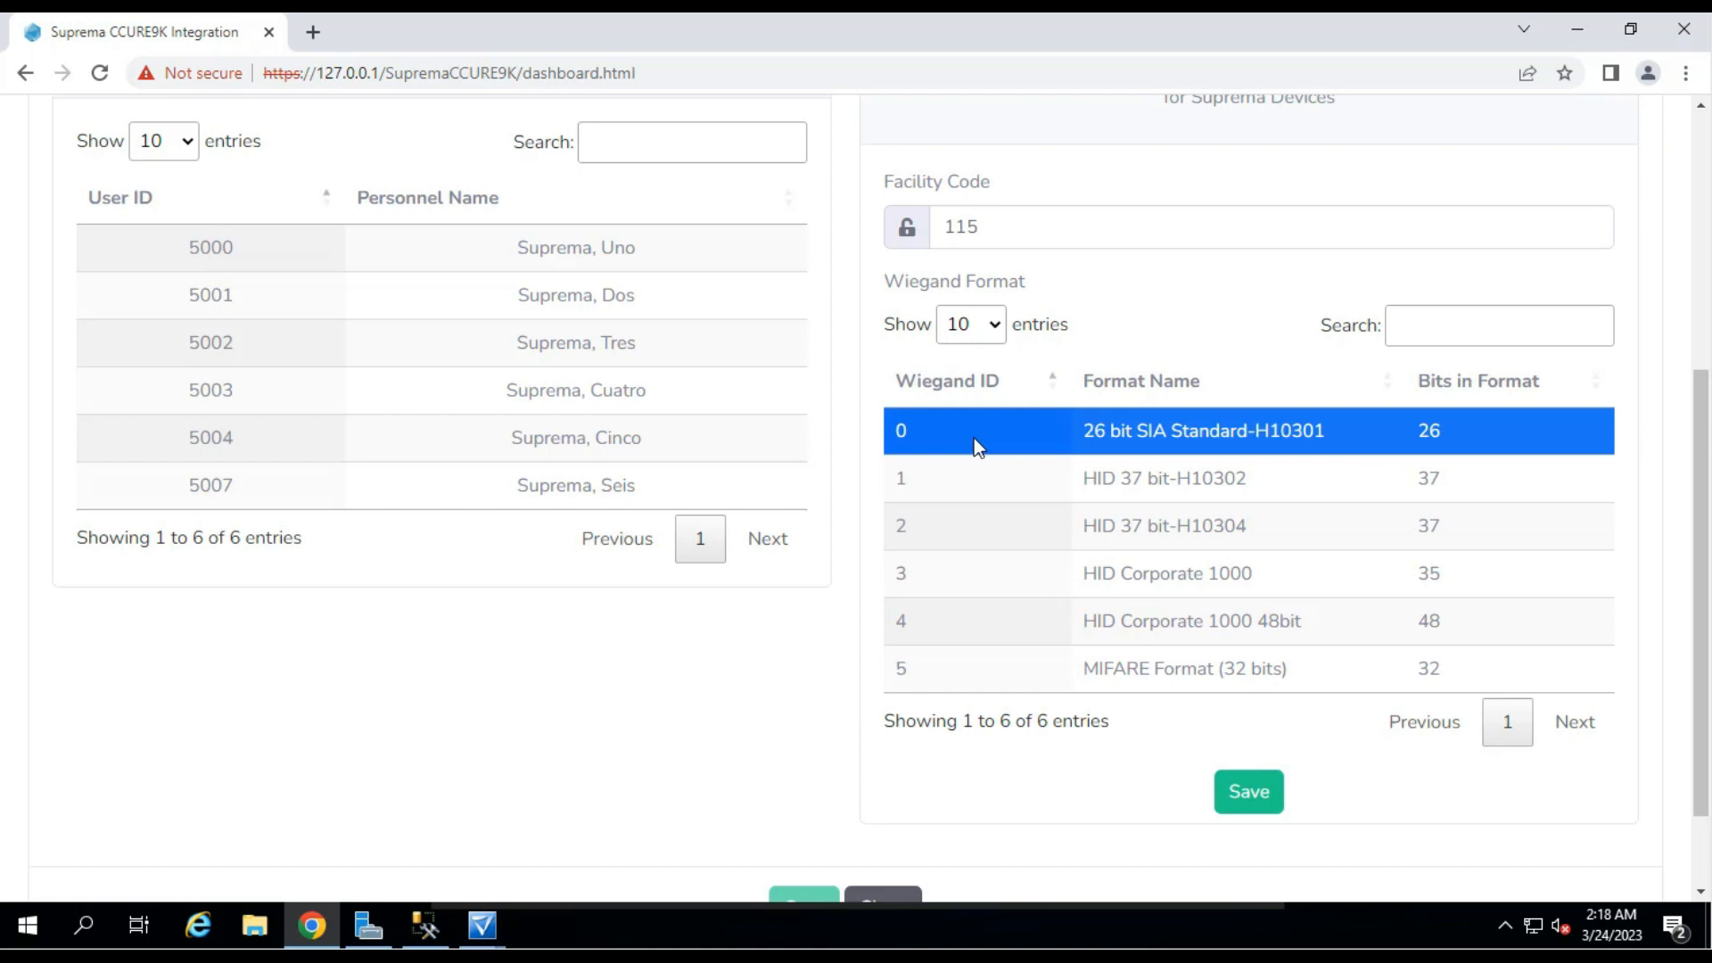
left_click(992, 667)
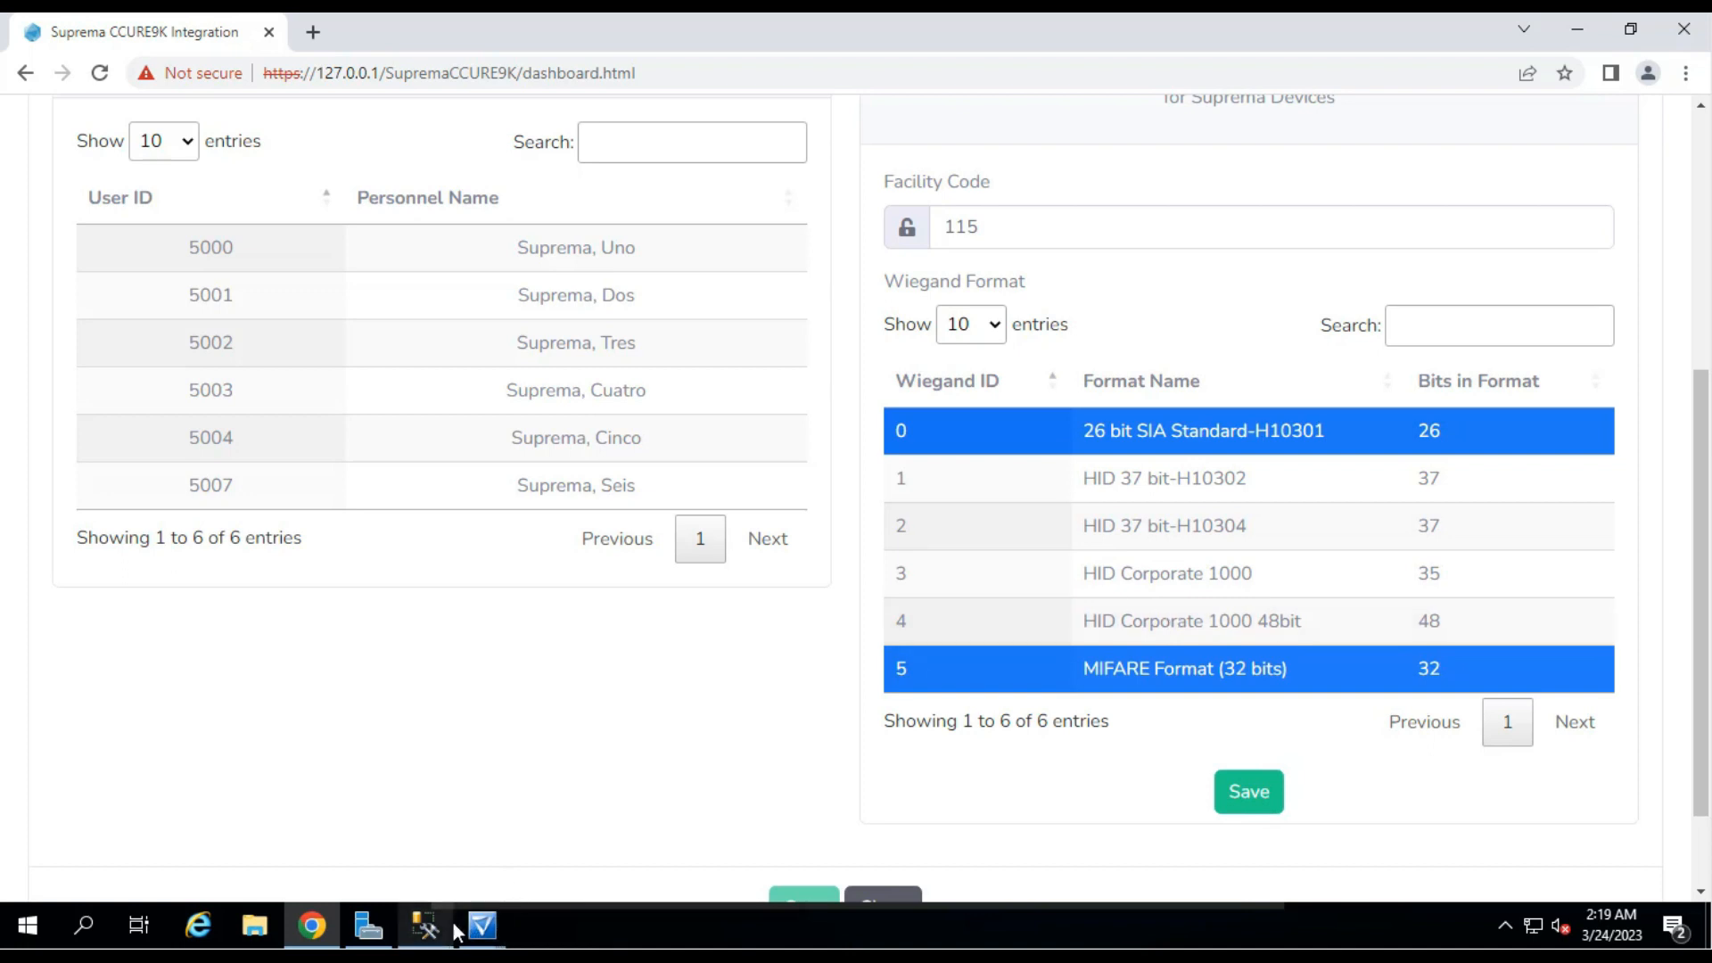
left_click(482, 932)
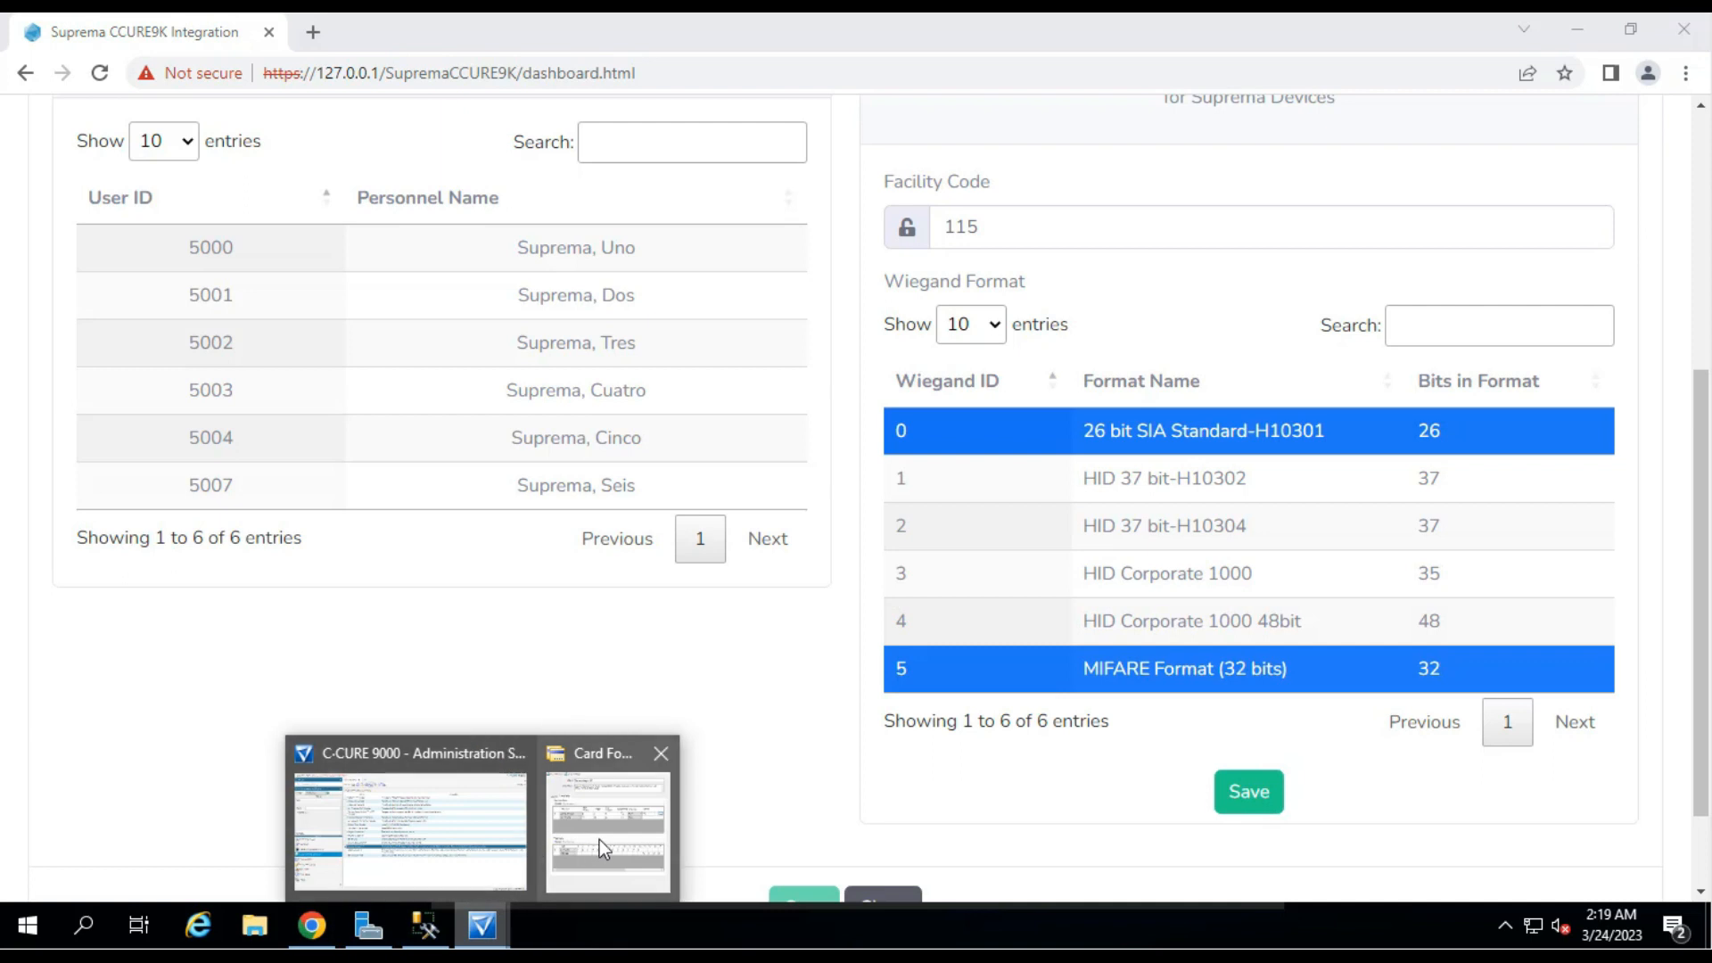
Close the Standard Wiegand 26 card format without saving and open the Personnel section.
left_click(600, 838)
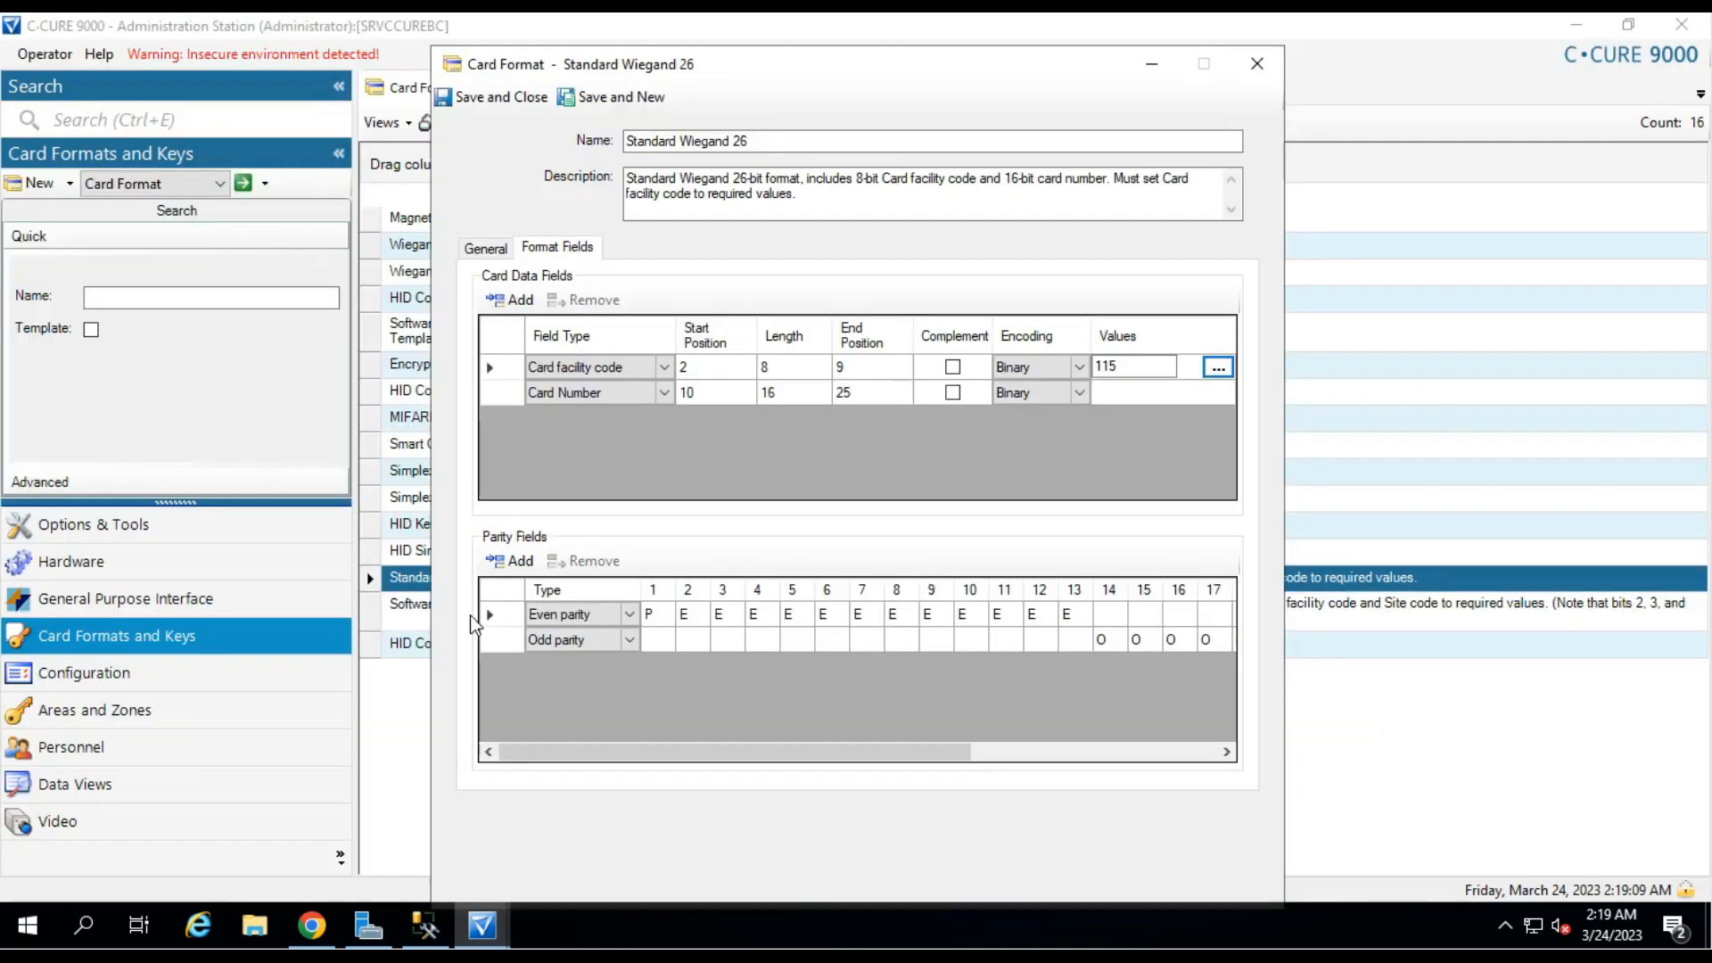
left_click(1254, 78)
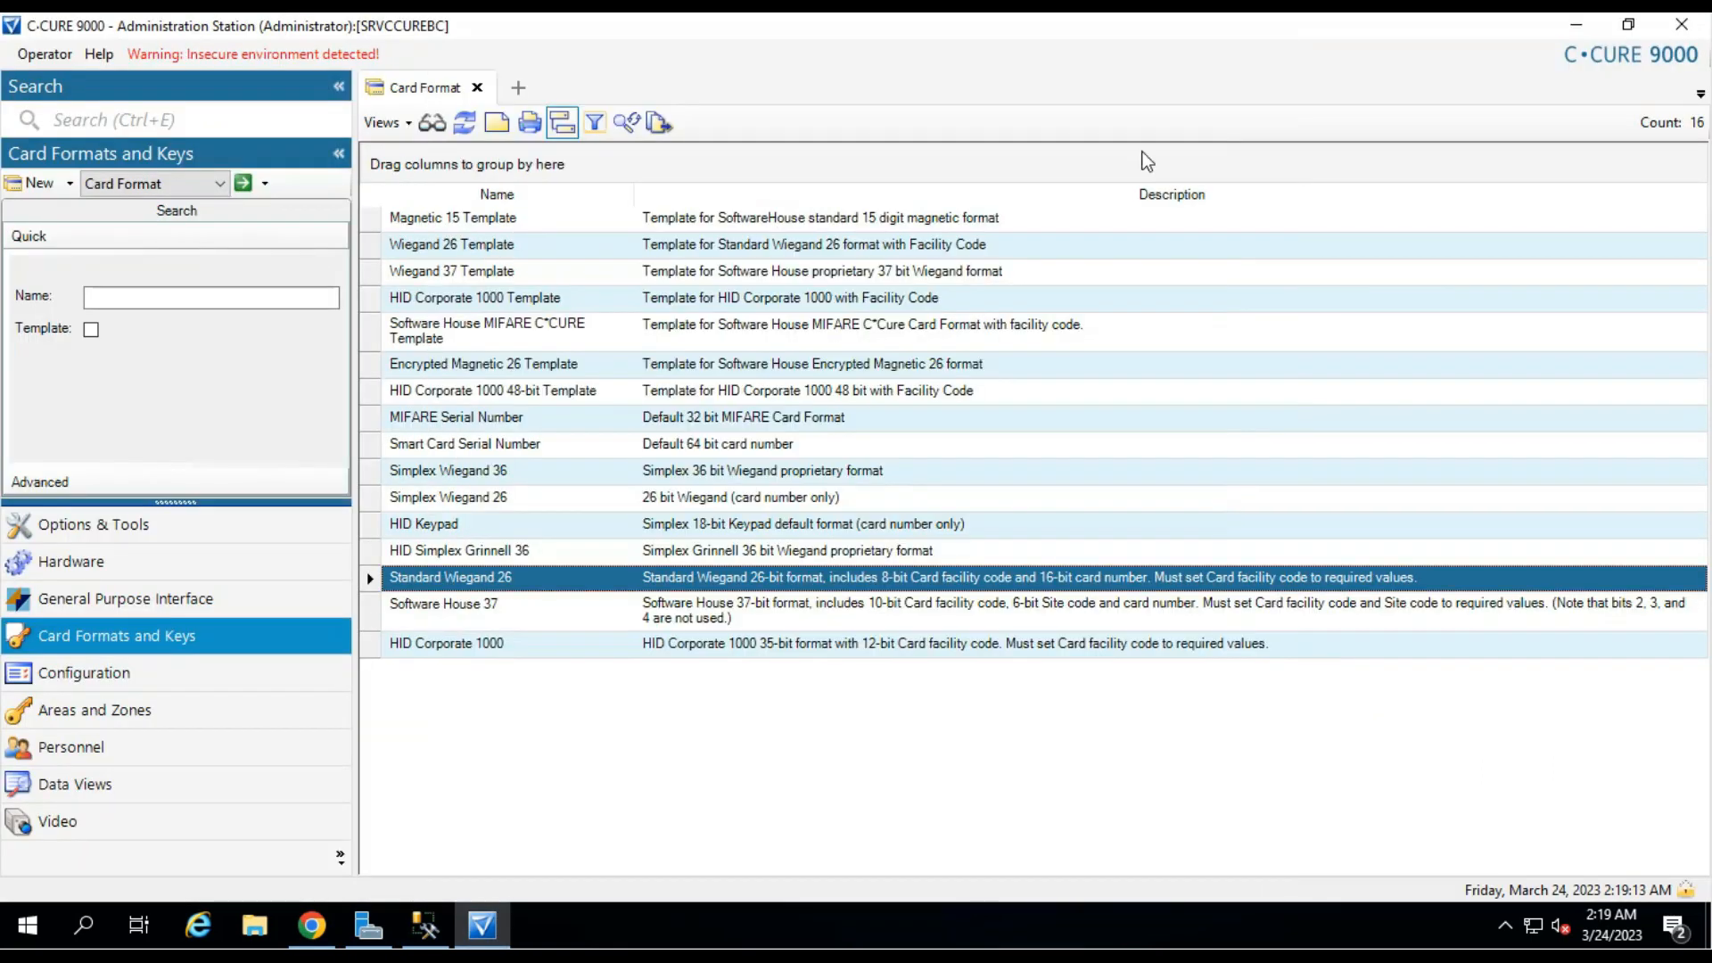
left_click(157, 758)
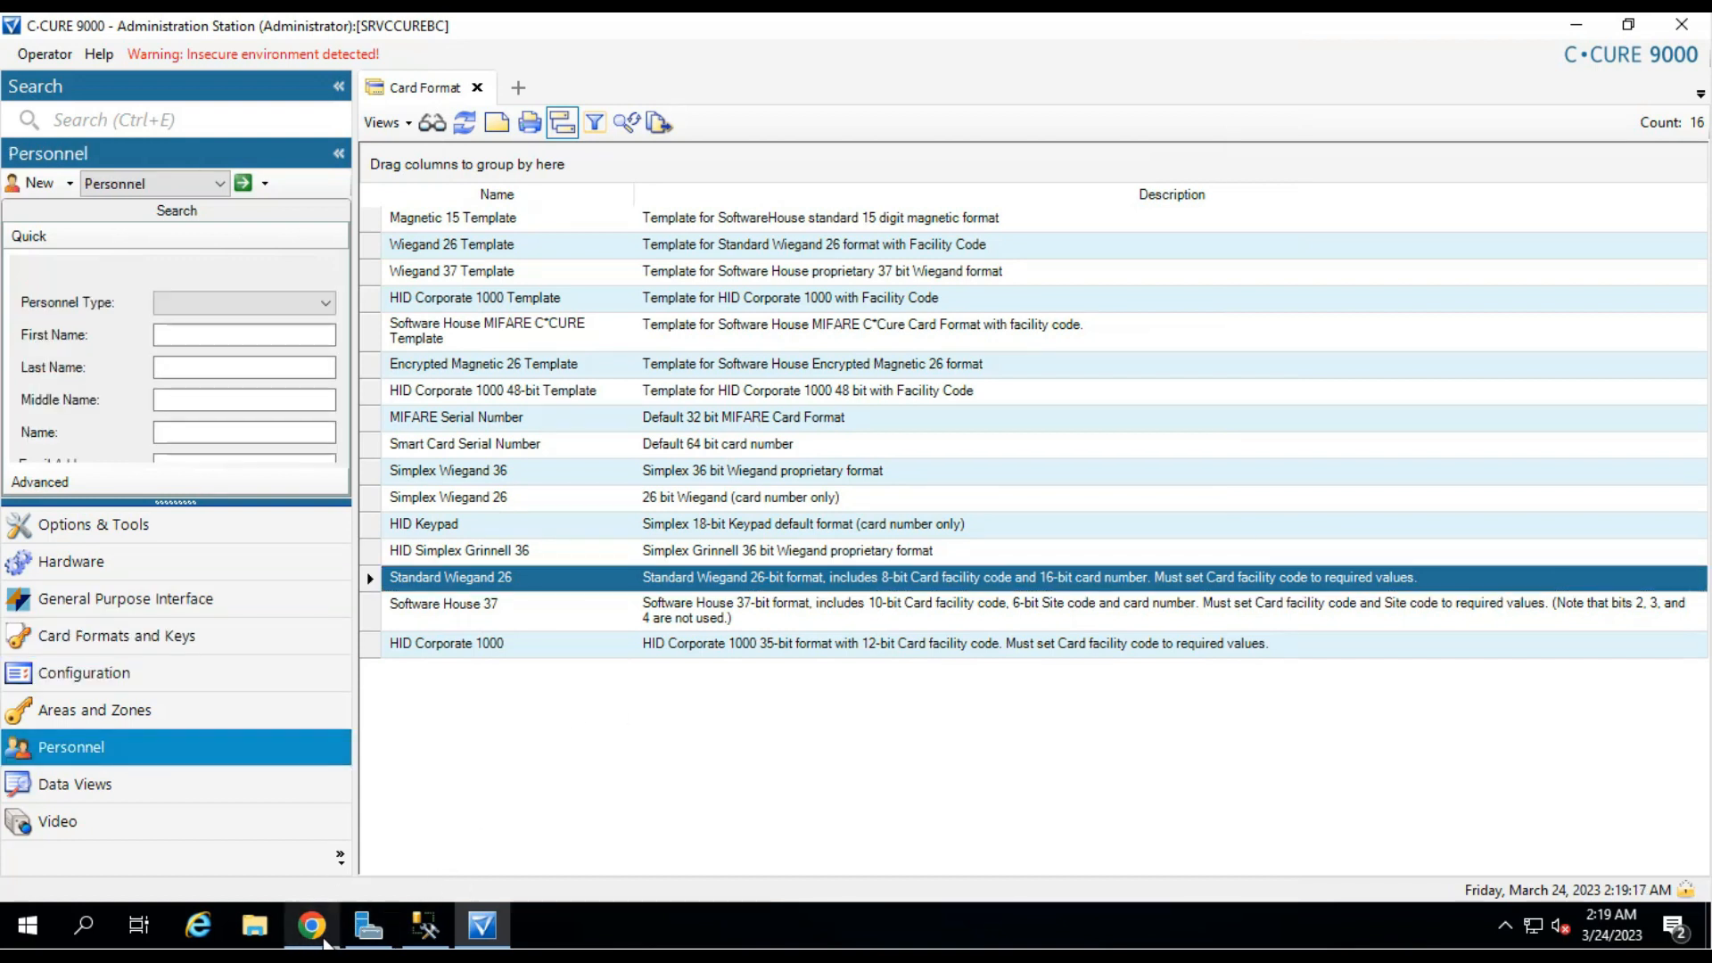
left_click(311, 925)
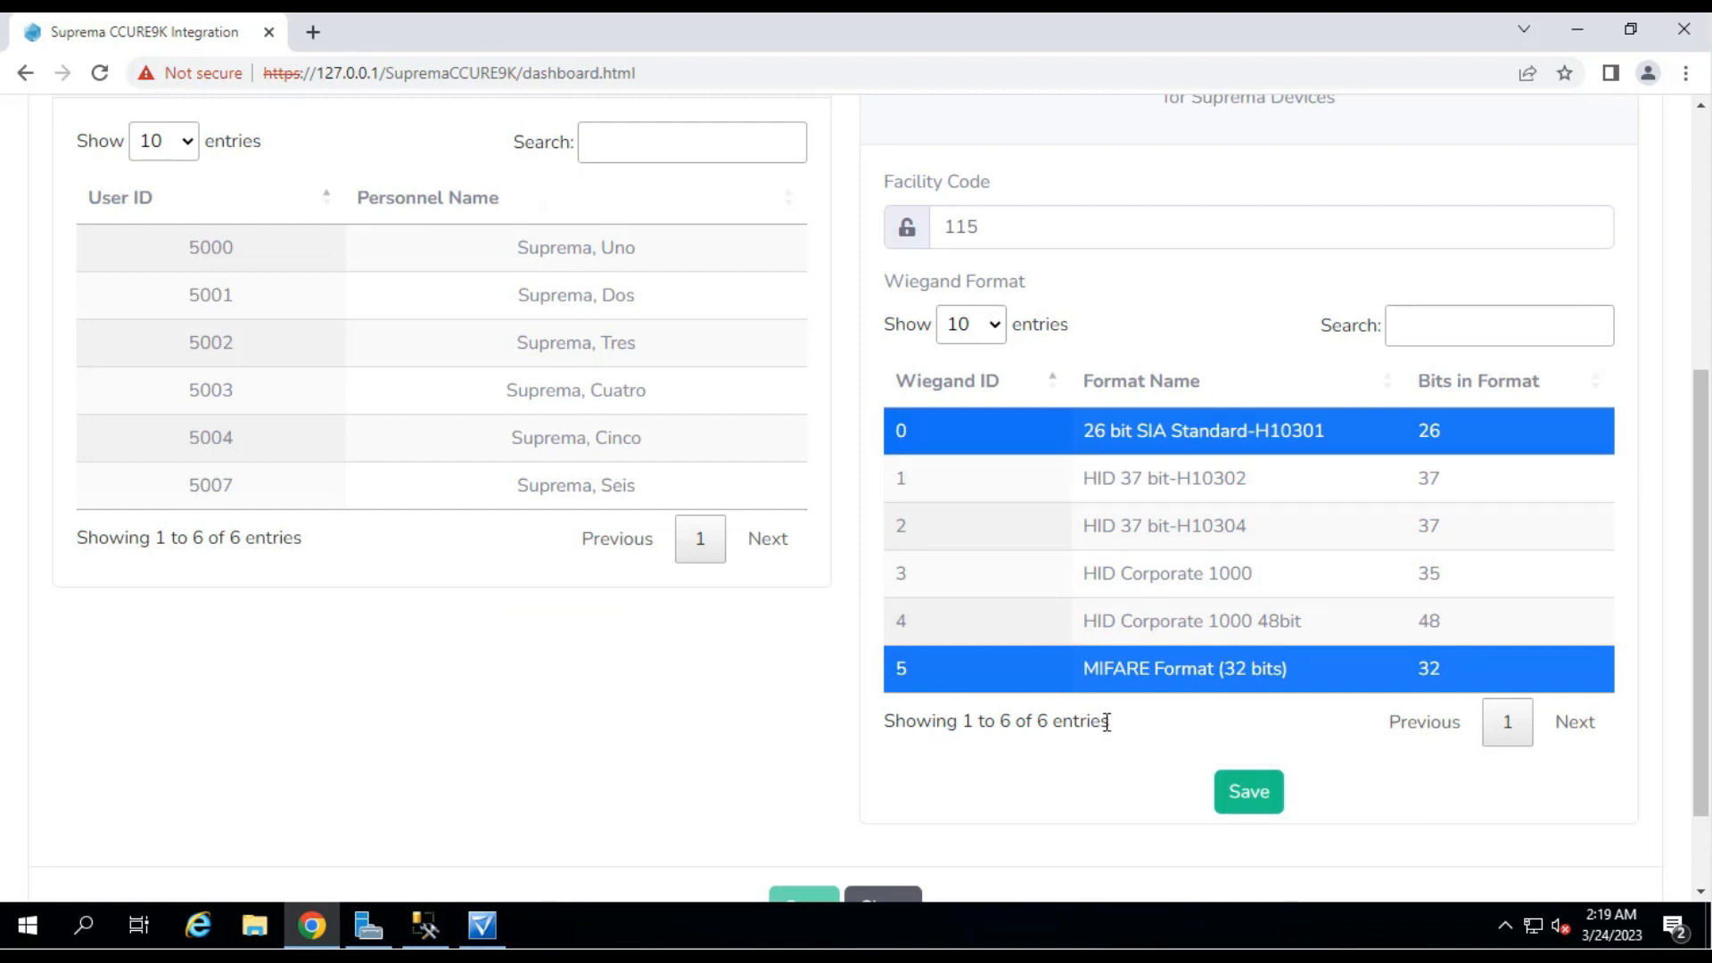
Save the facility code 115 and Wiegand format settings, accept the warning, and close Sync Users.
left_click(1251, 805)
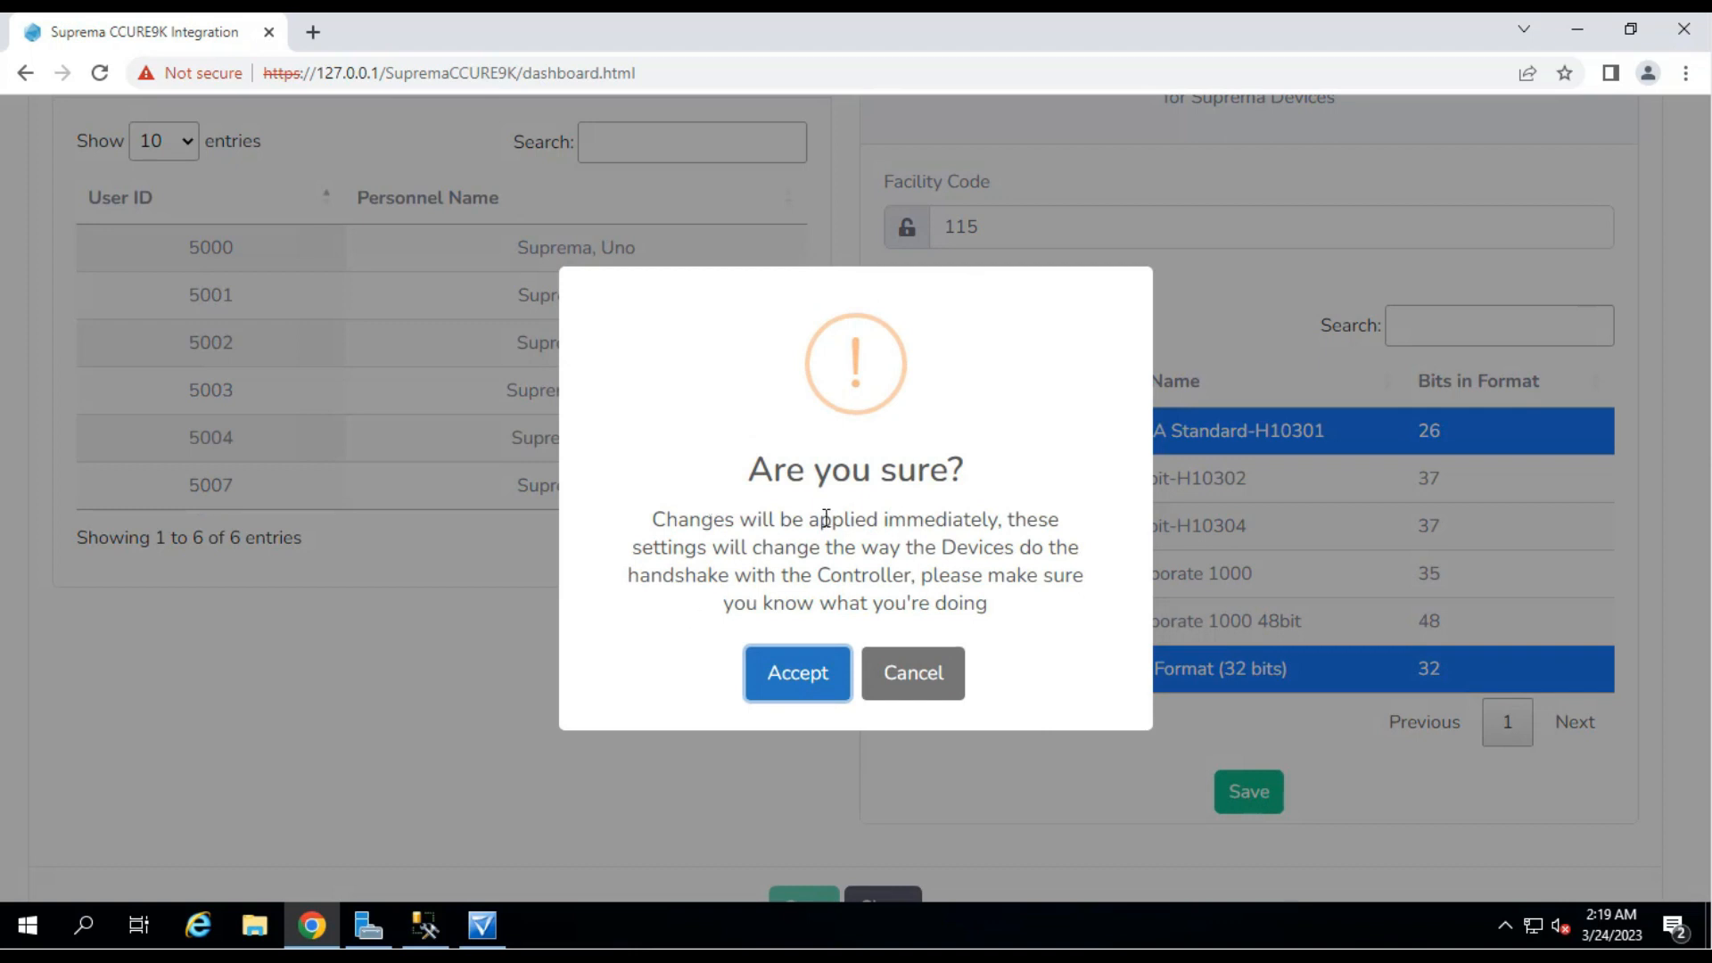
left_click_drag(654, 522, 1000, 612)
left_click(1002, 608)
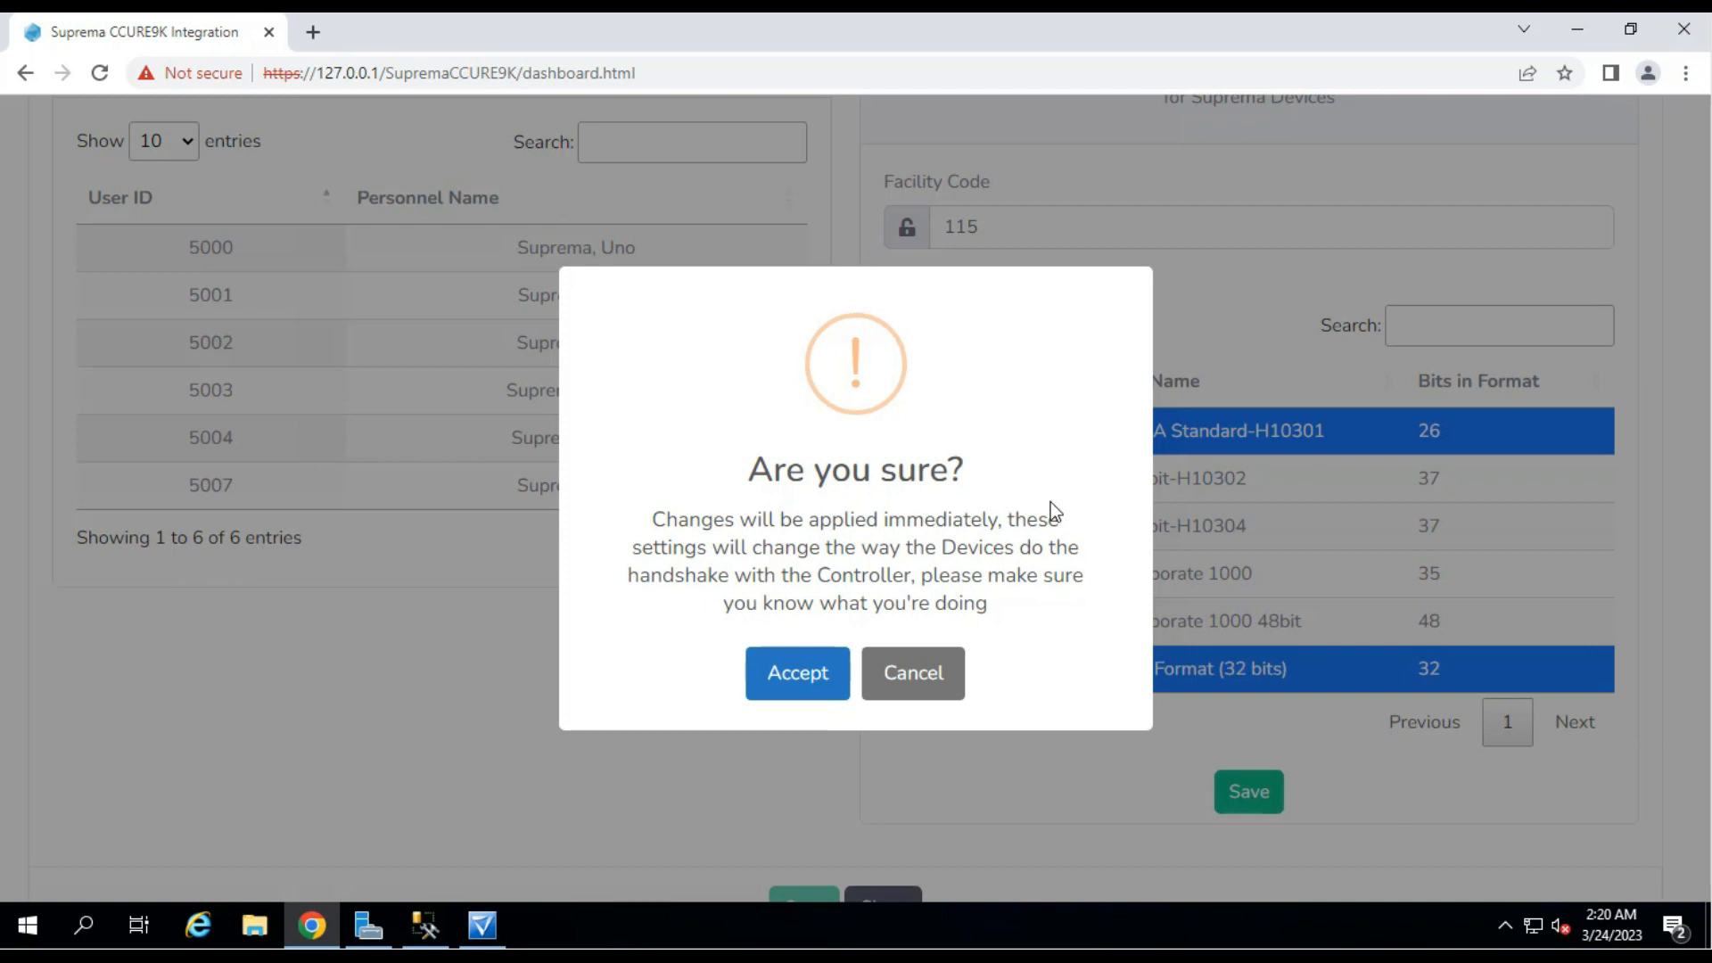
left_click(797, 682)
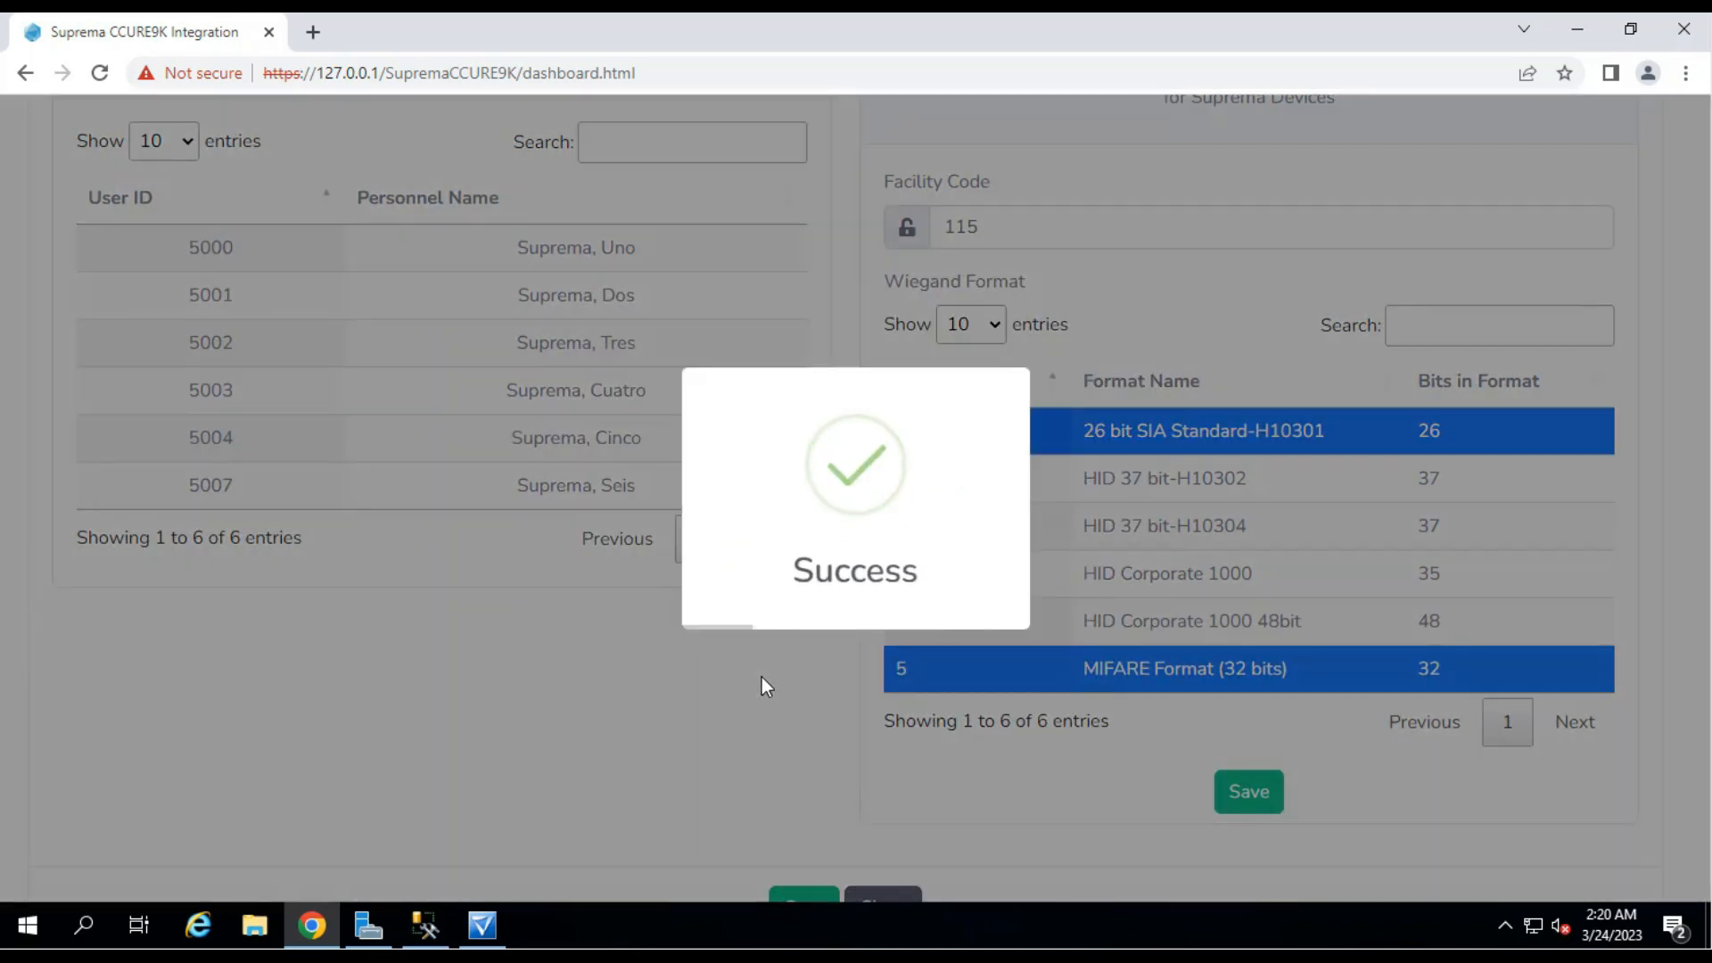
scroll(720, 654, "down", 2)
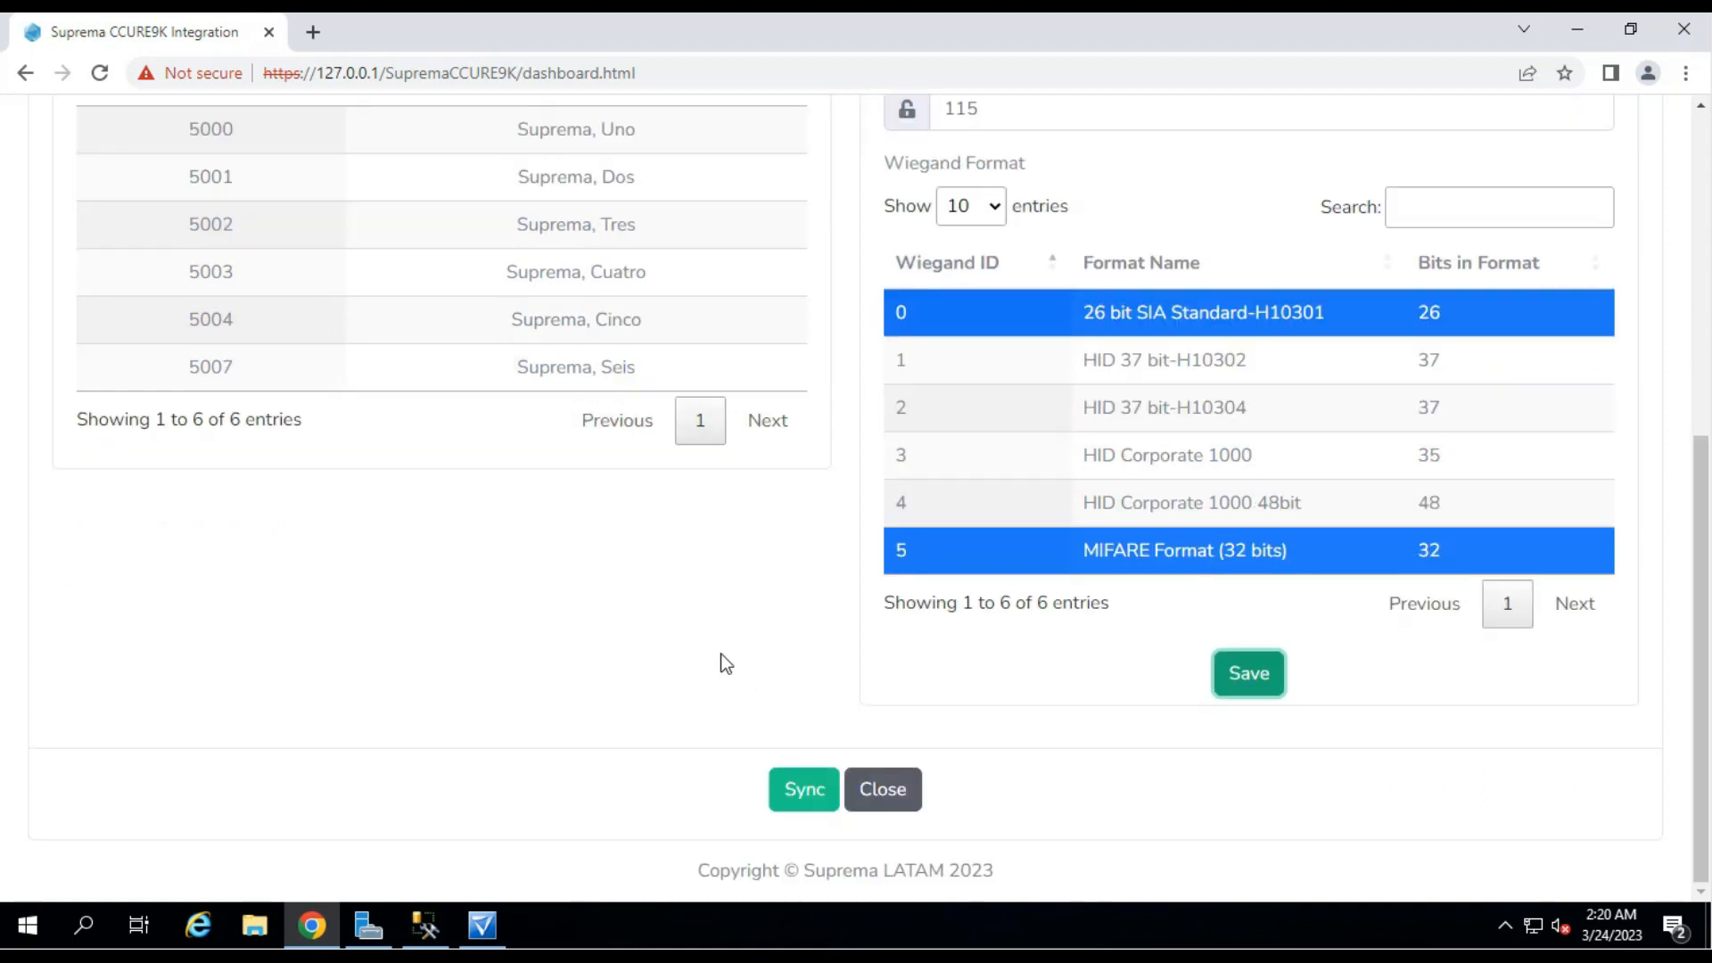
scroll(1090, 619, "up", 6)
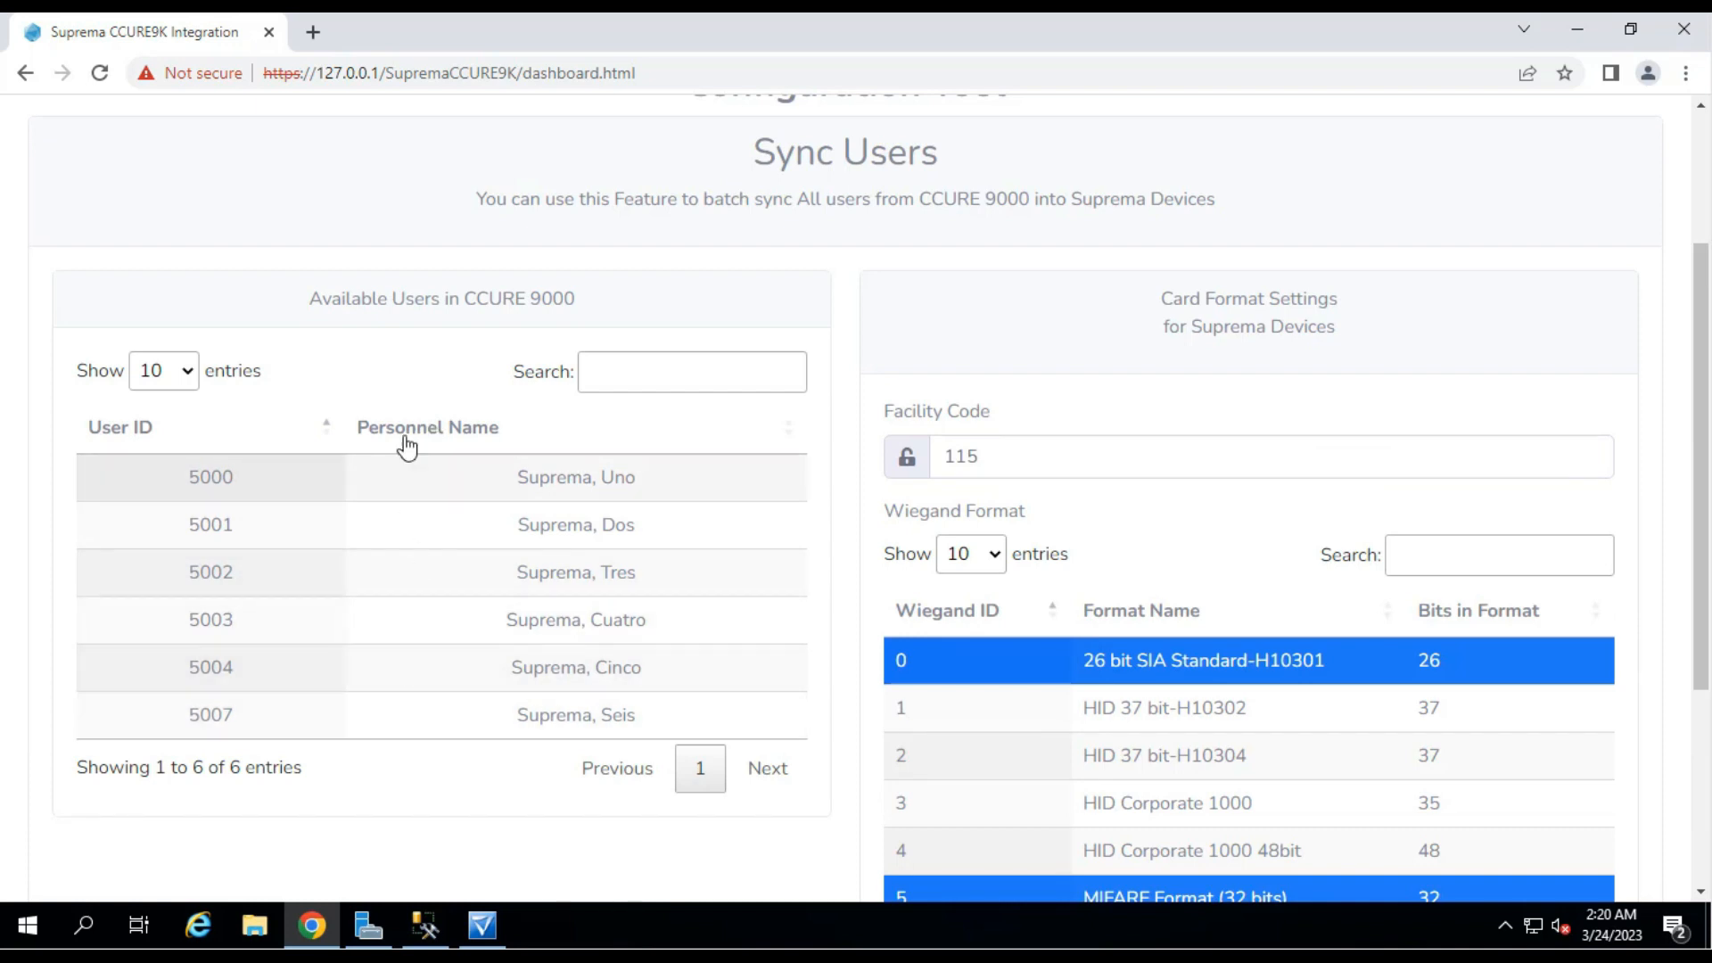
scroll(429, 581, "down", 4)
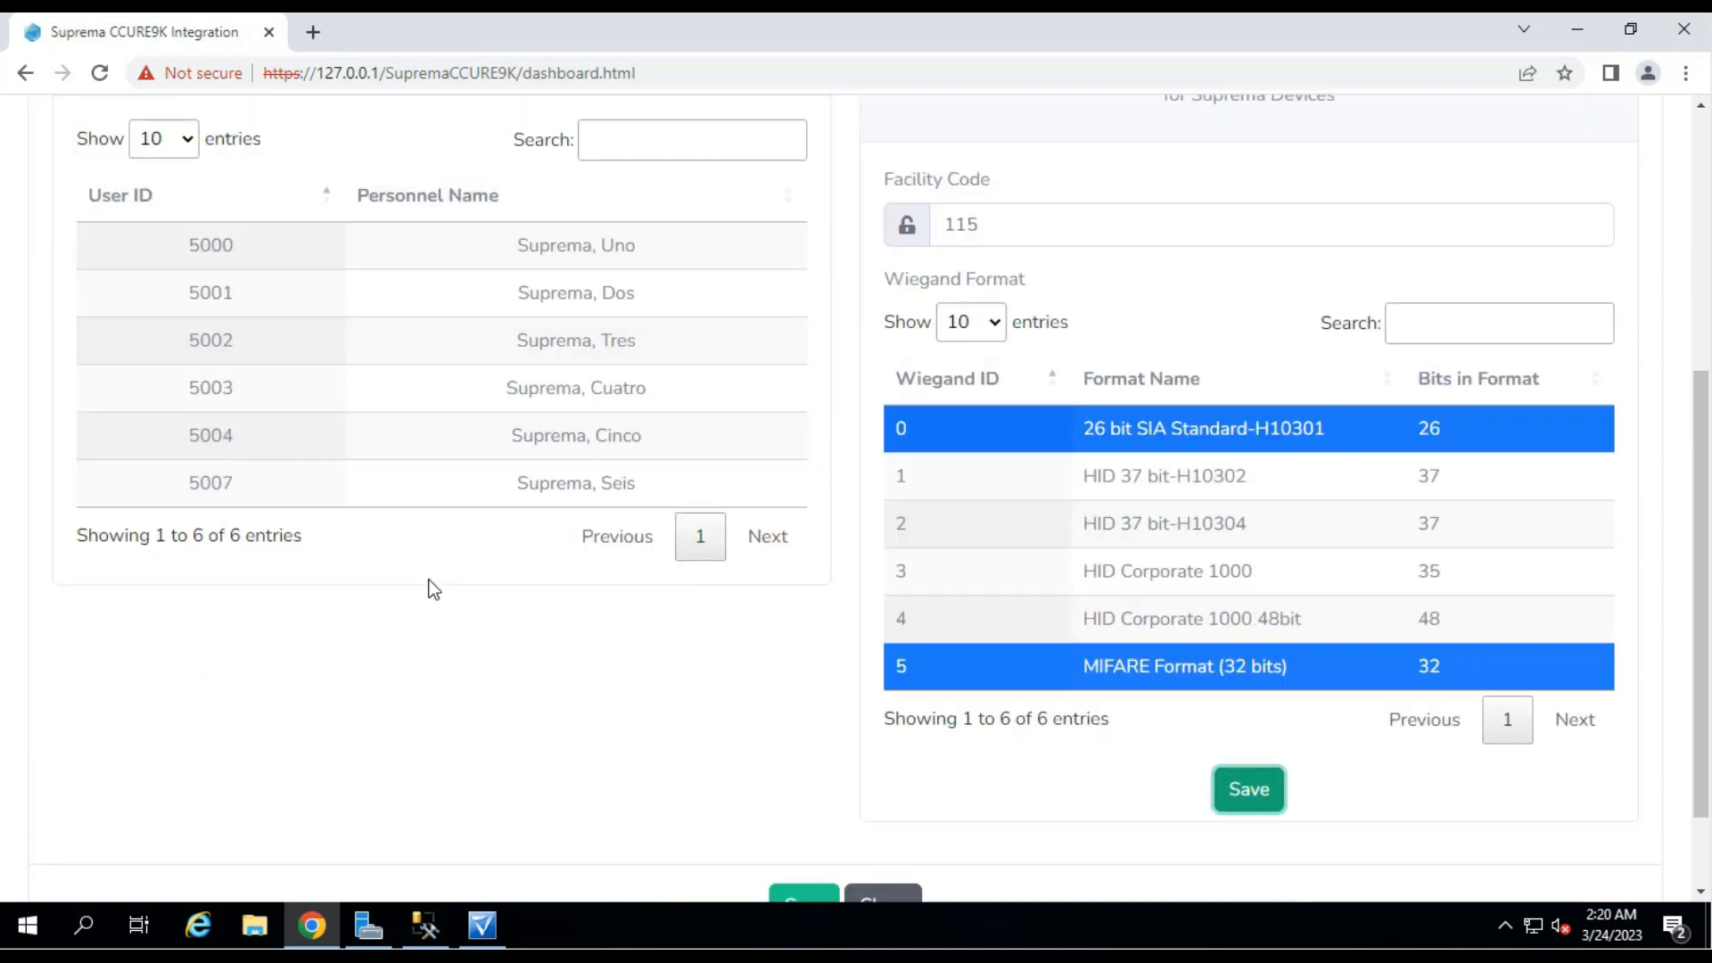
scroll(430, 581, "down", 2)
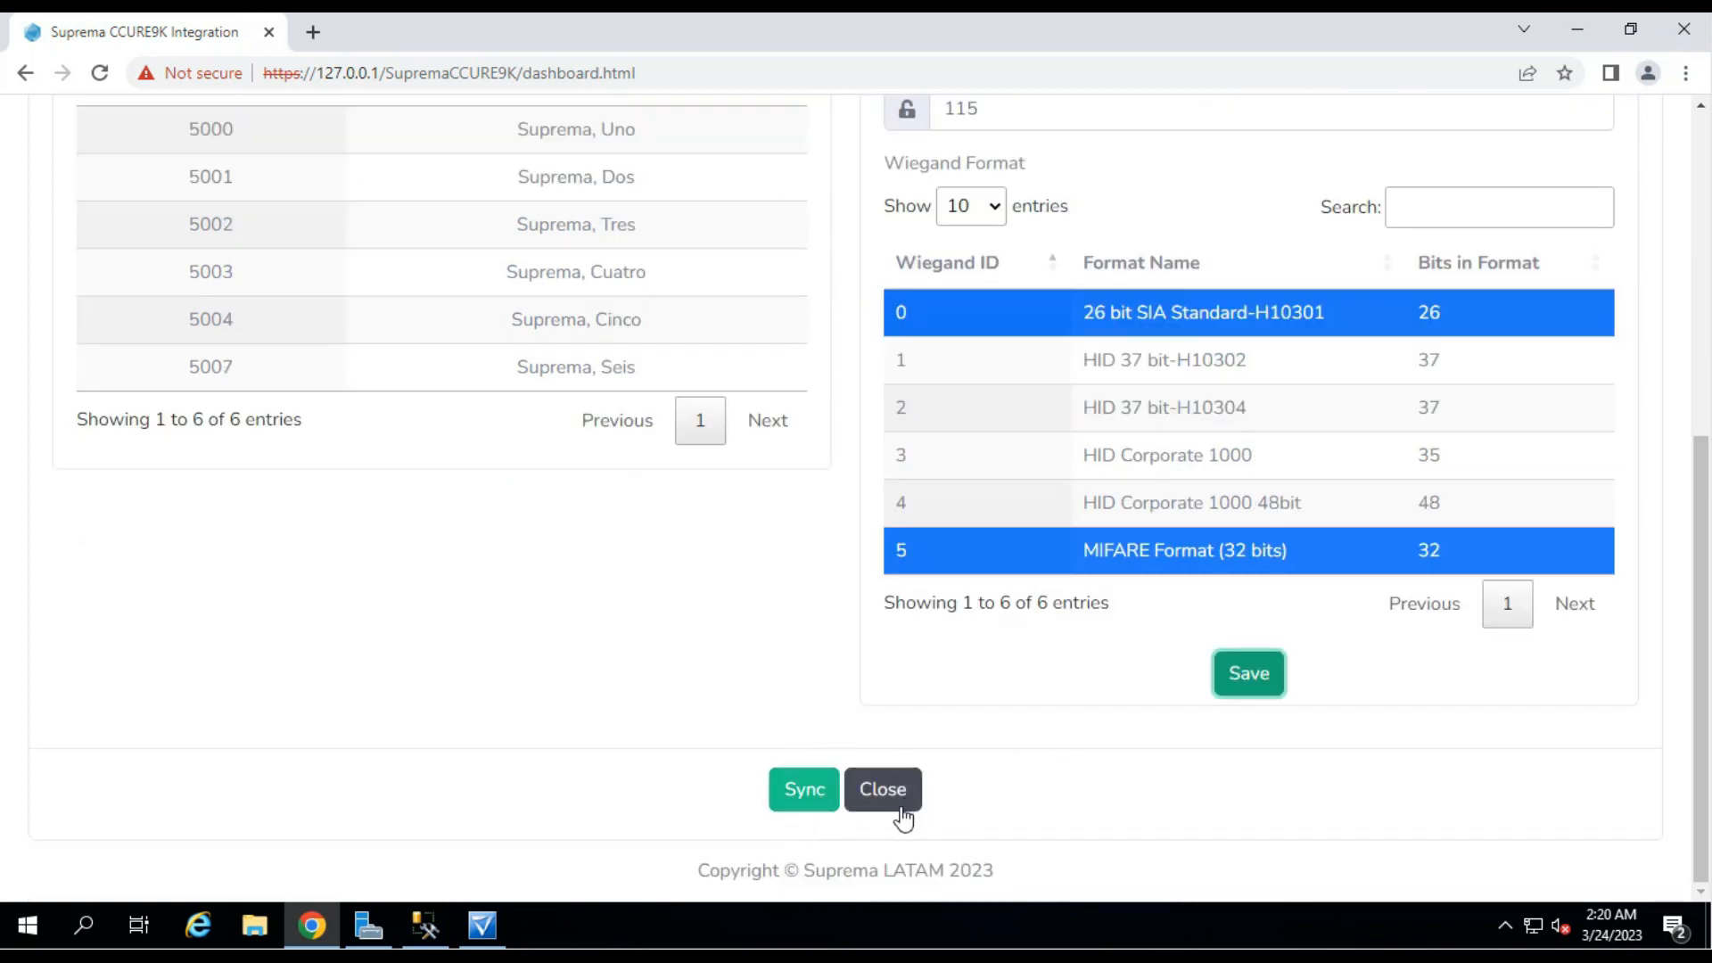
left_click(883, 790)
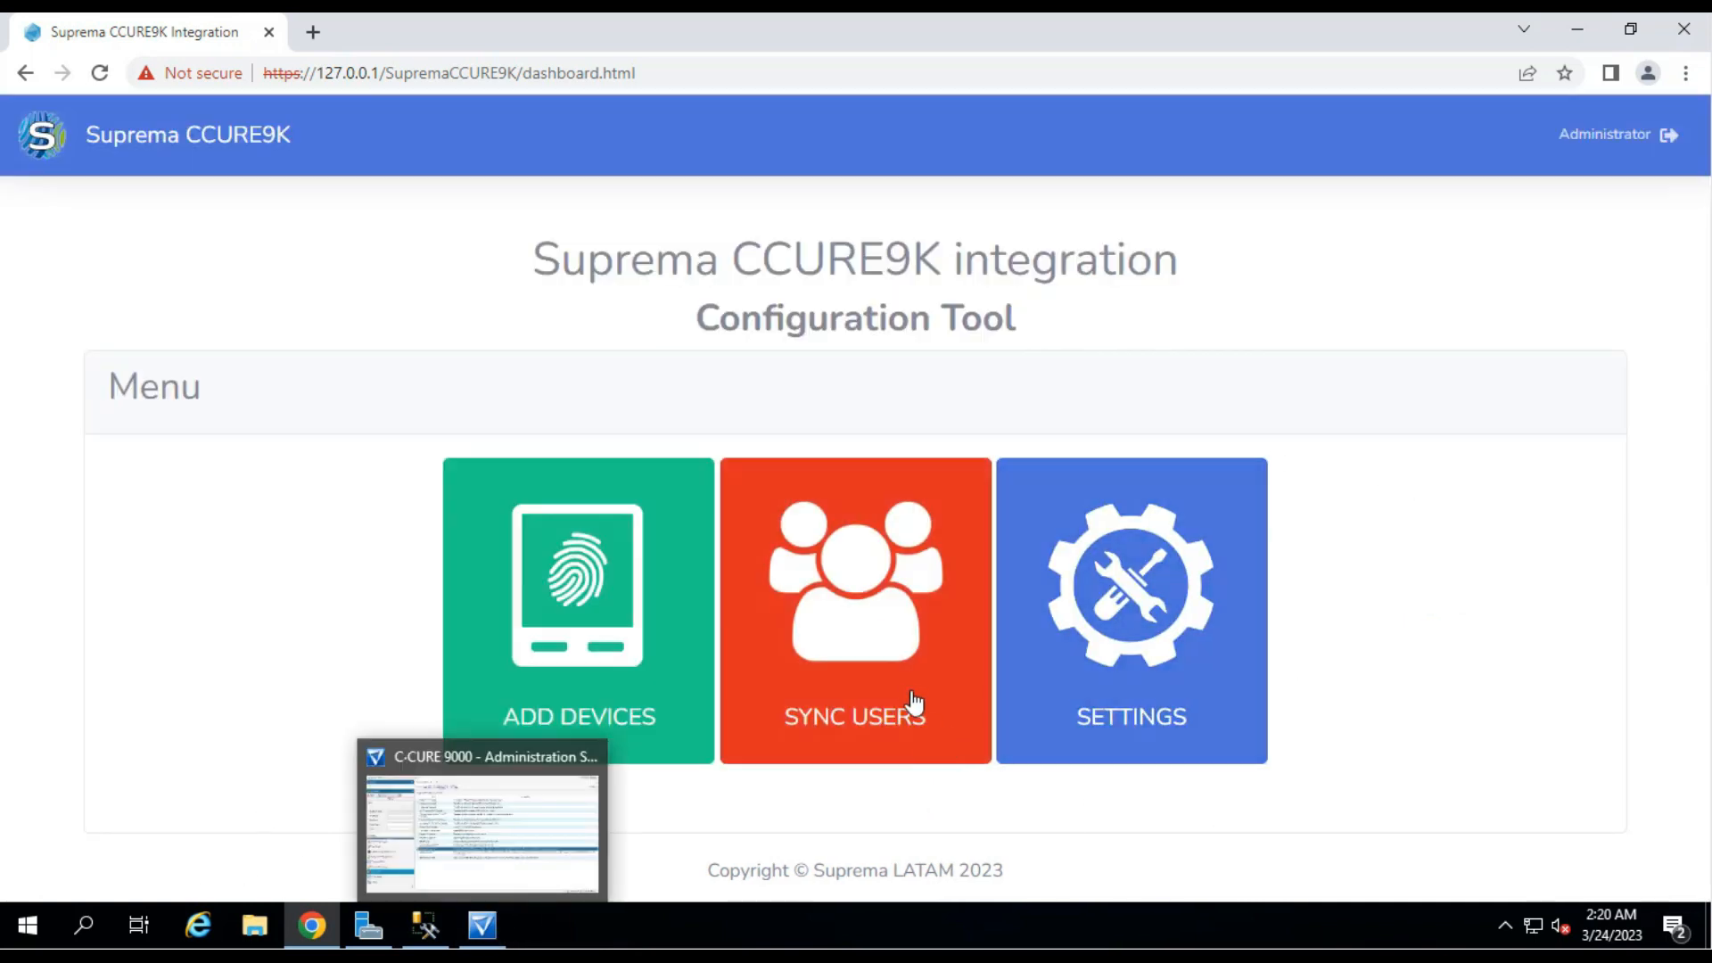
Browse the six personnel records, then launch the C•CURE Monitoring Station from the desktop.
left_click(483, 927)
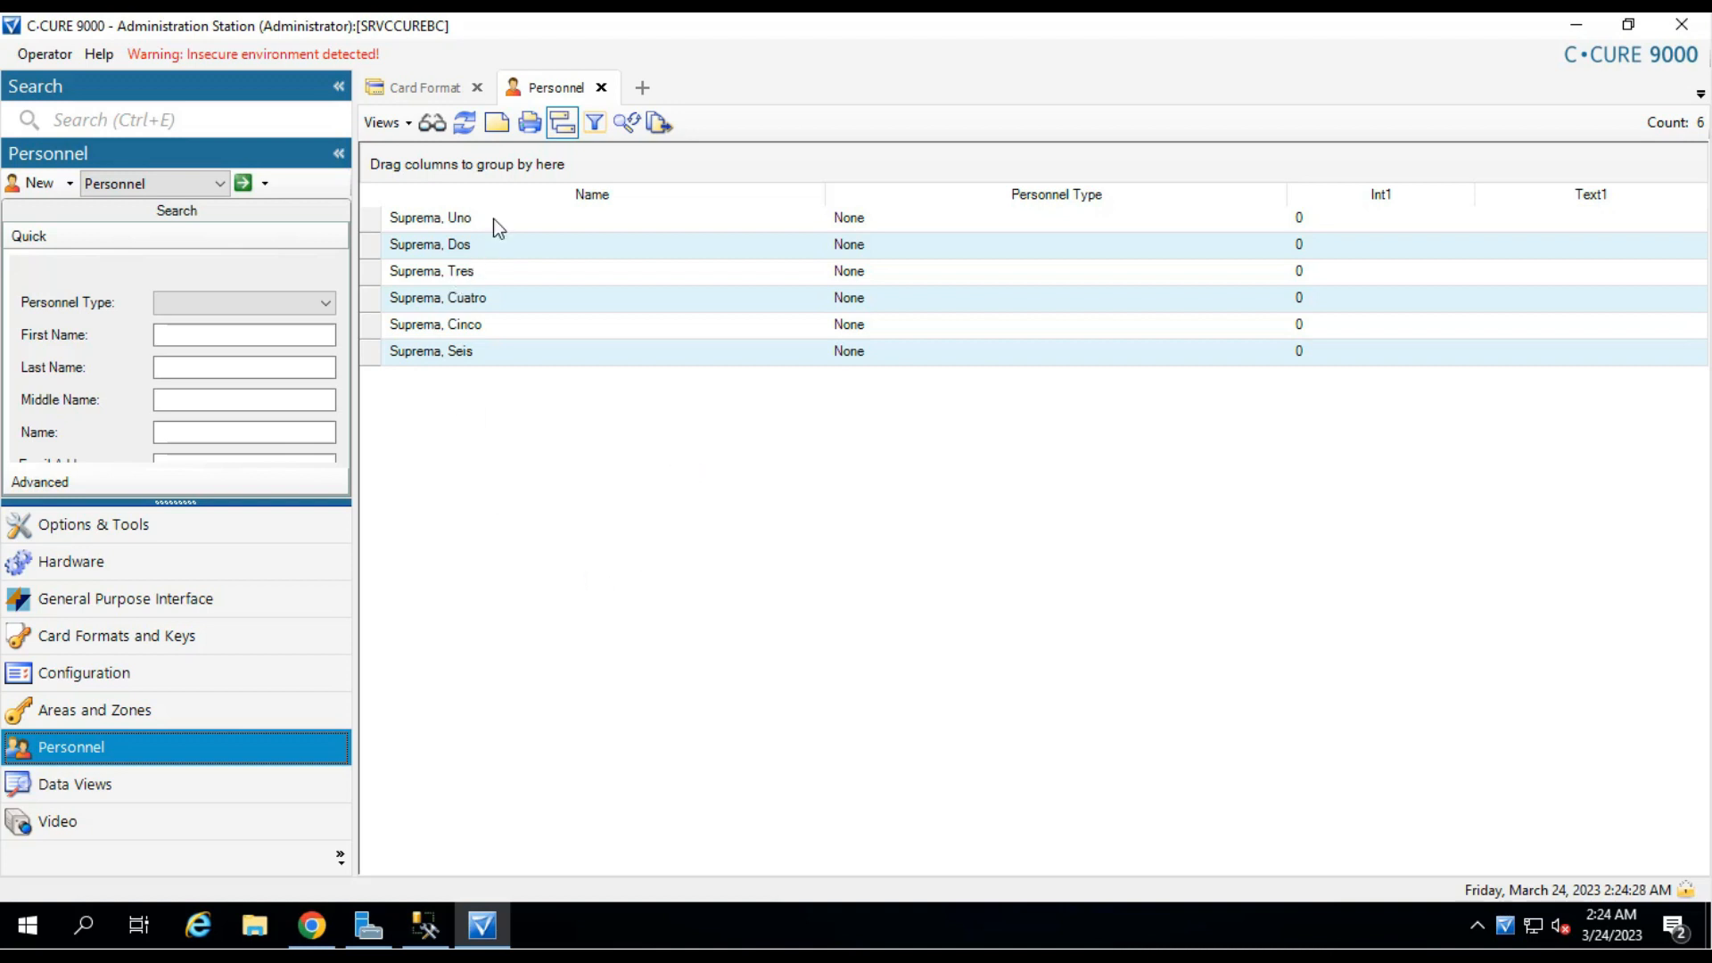
left_click(480, 356)
left_click(468, 221)
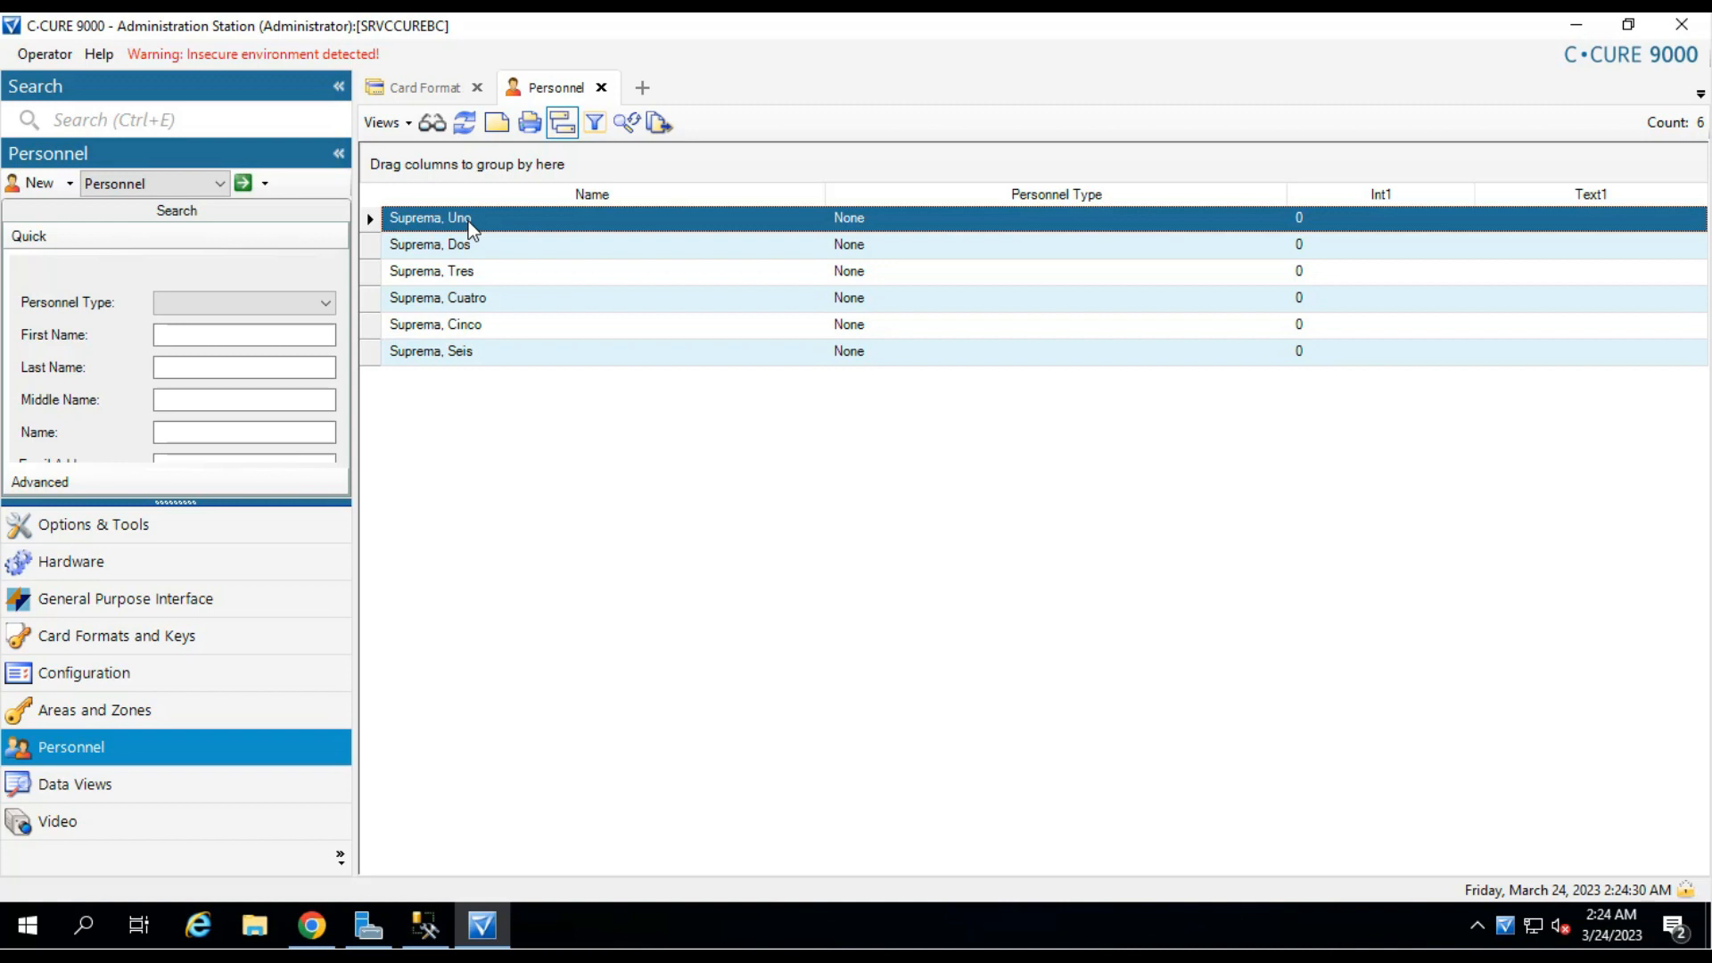
left_click(489, 351)
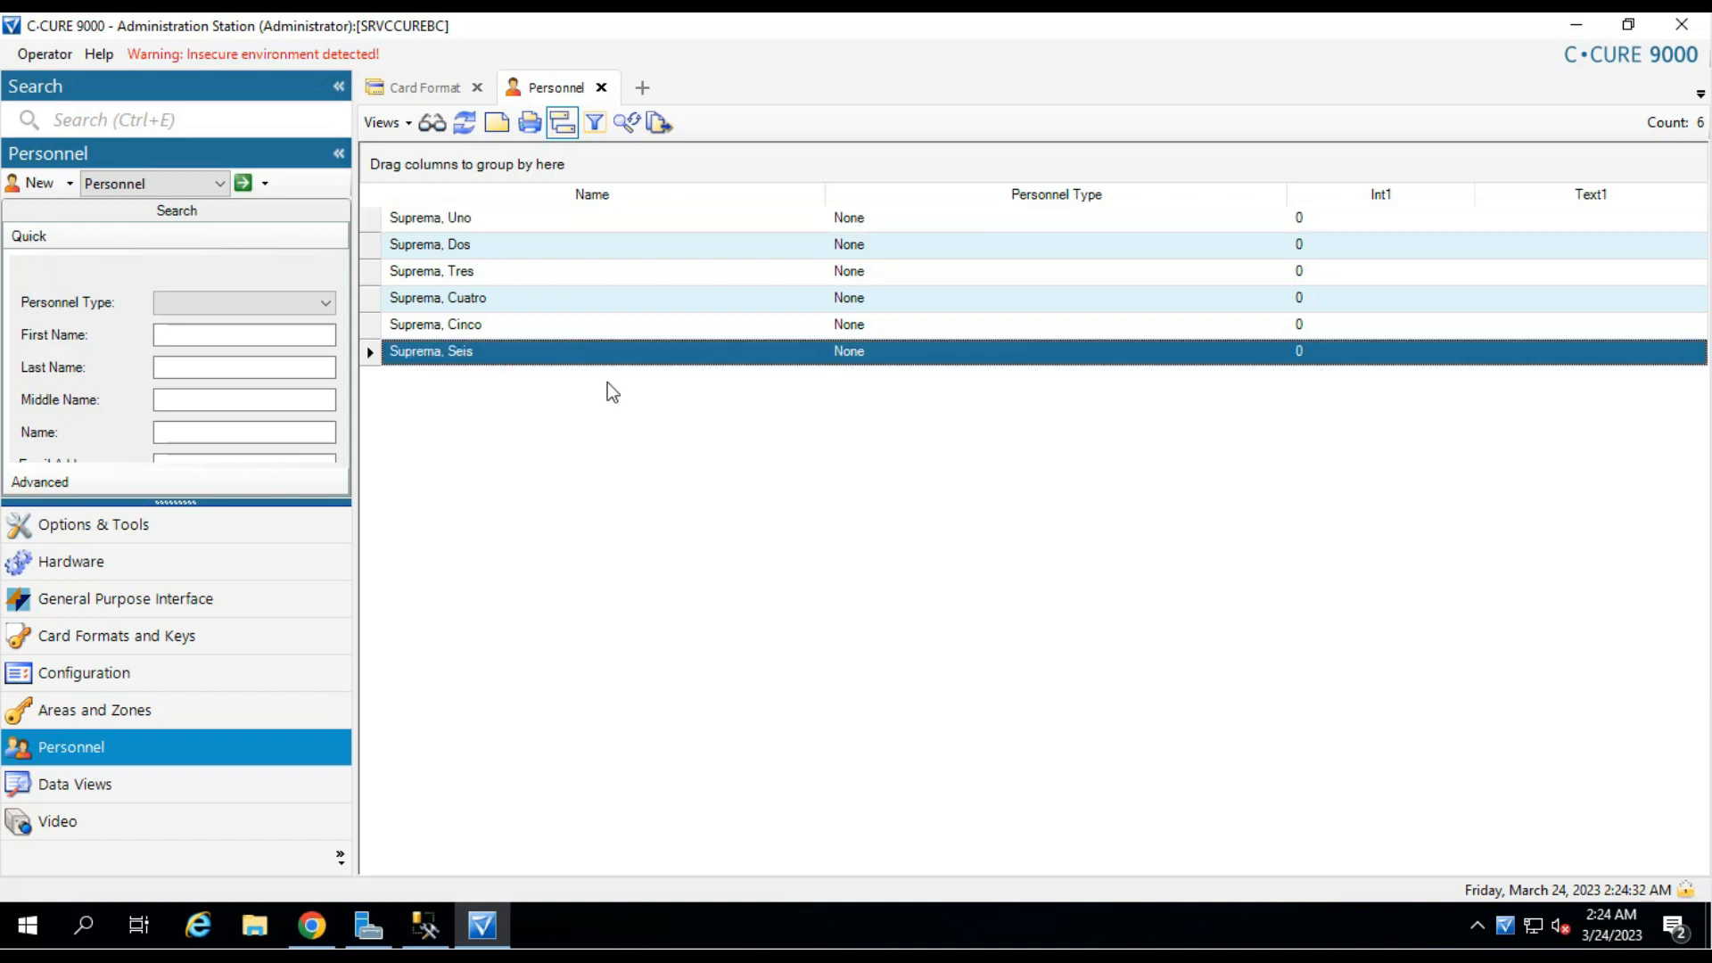
left_click(1575, 25)
double_click(37, 670)
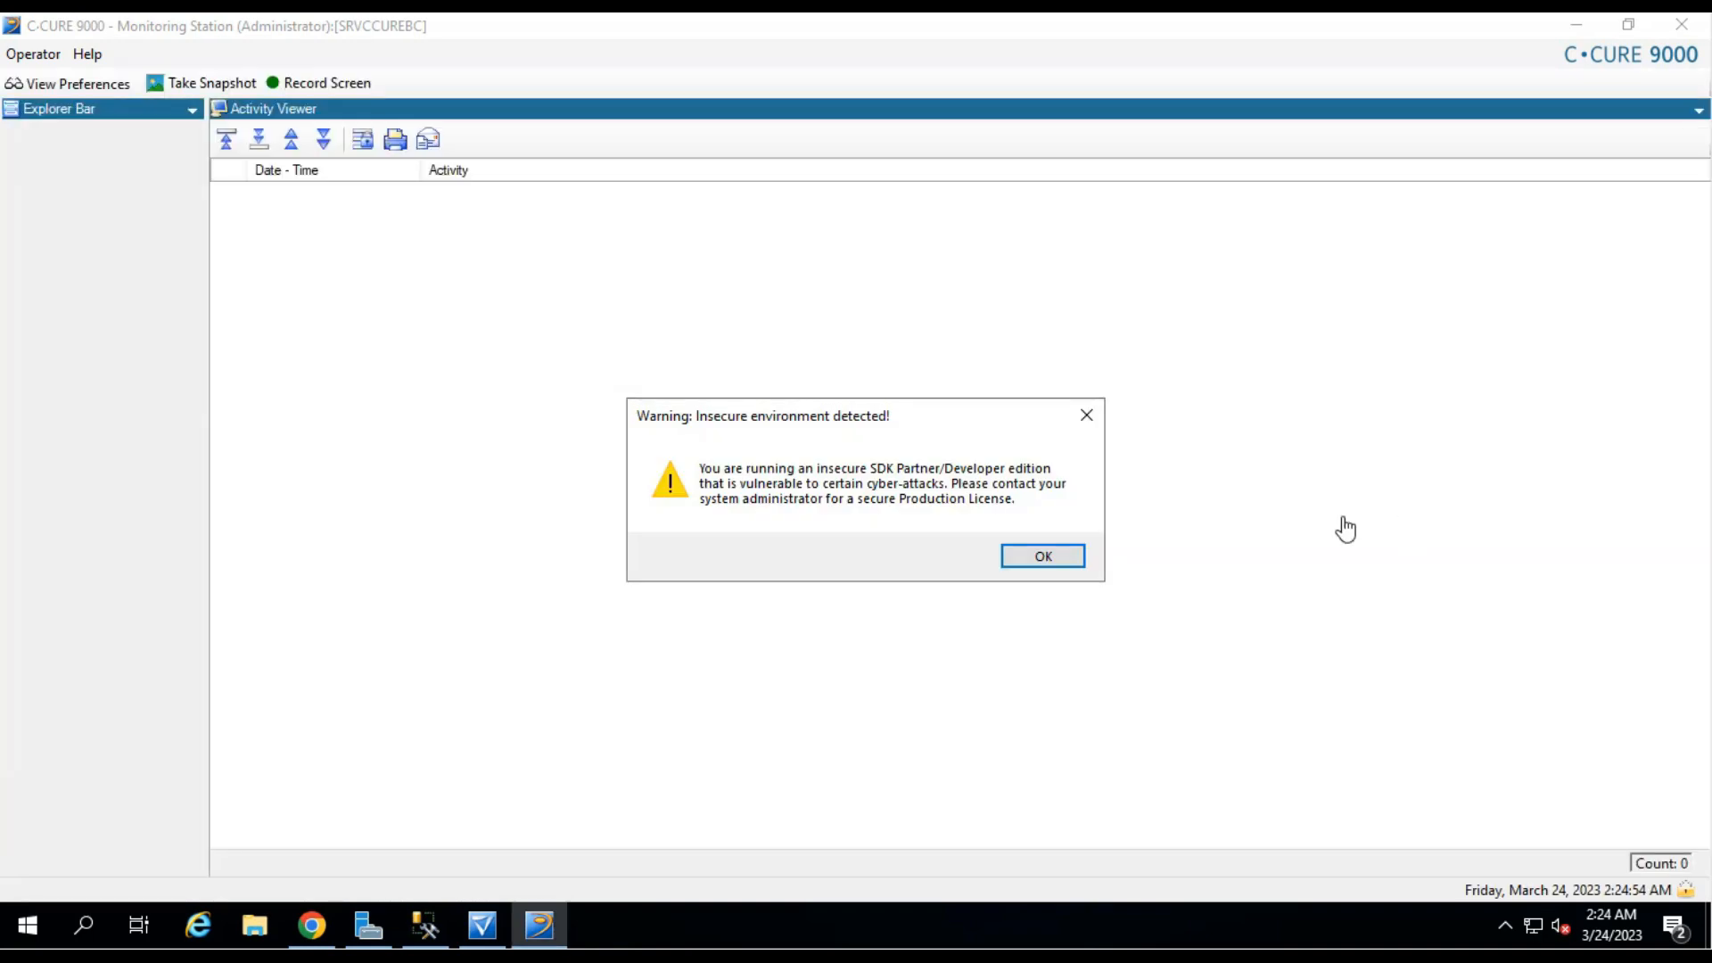
Dismiss the insecure-environment warning, widen the Explorer pane, and watch seven rejected unknown-card requests appear.
left_click(1039, 557)
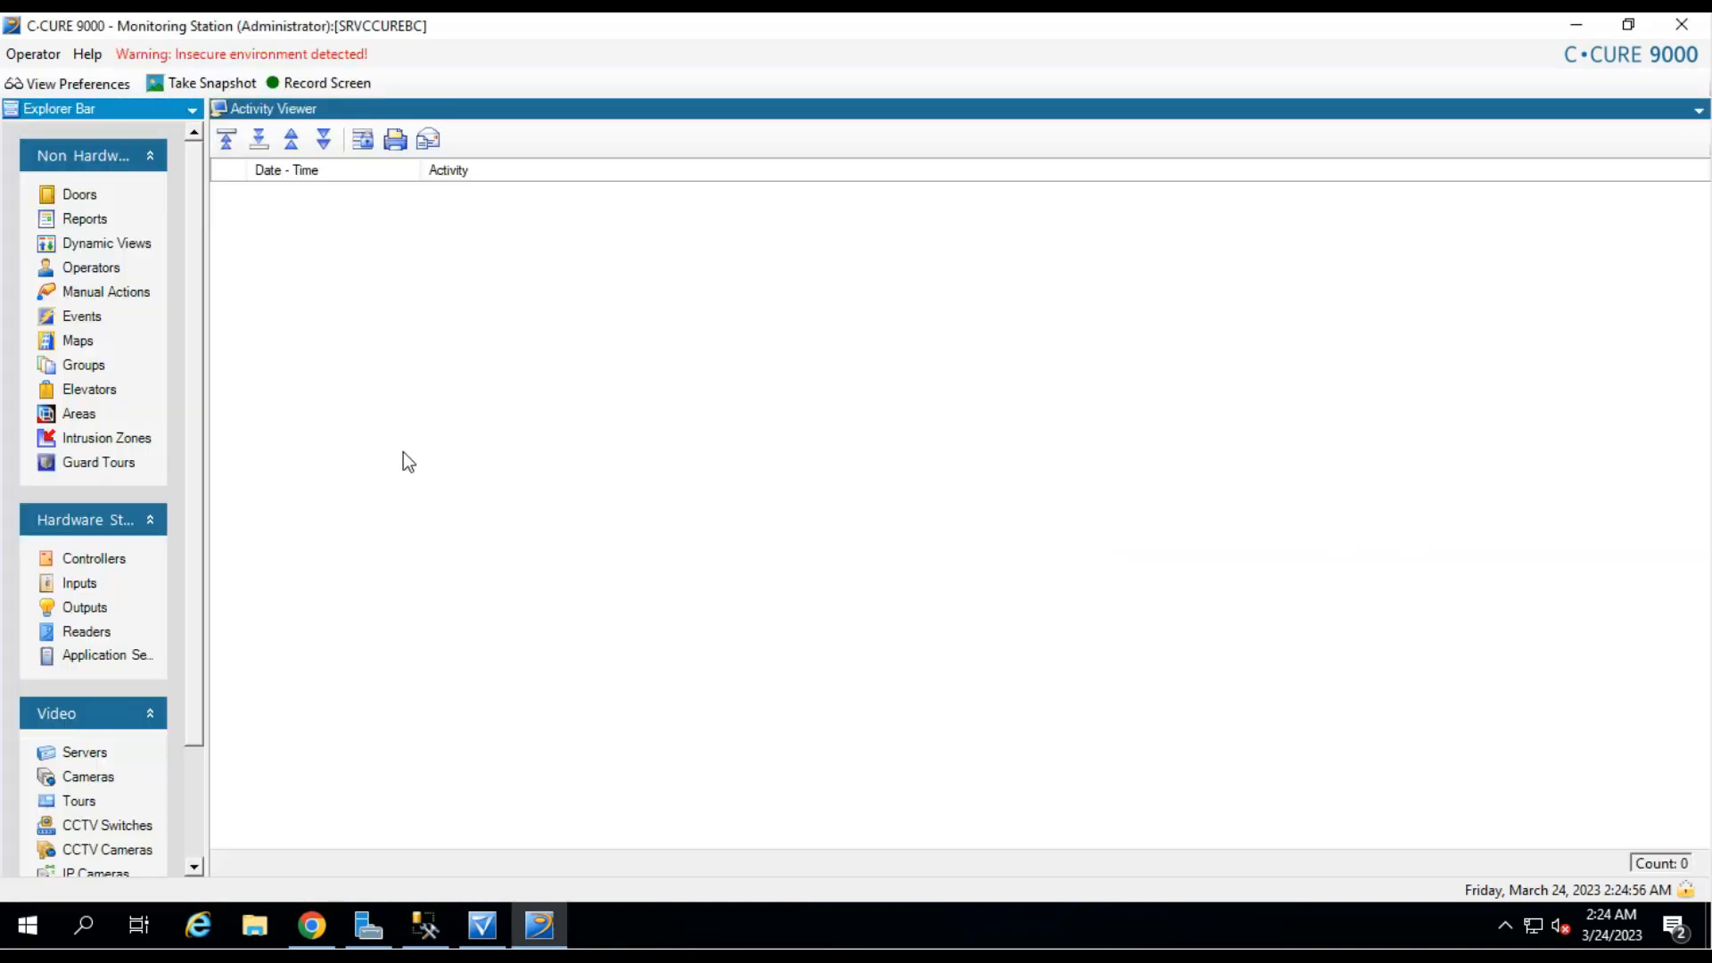
left_click_drag(203, 457, 253, 458)
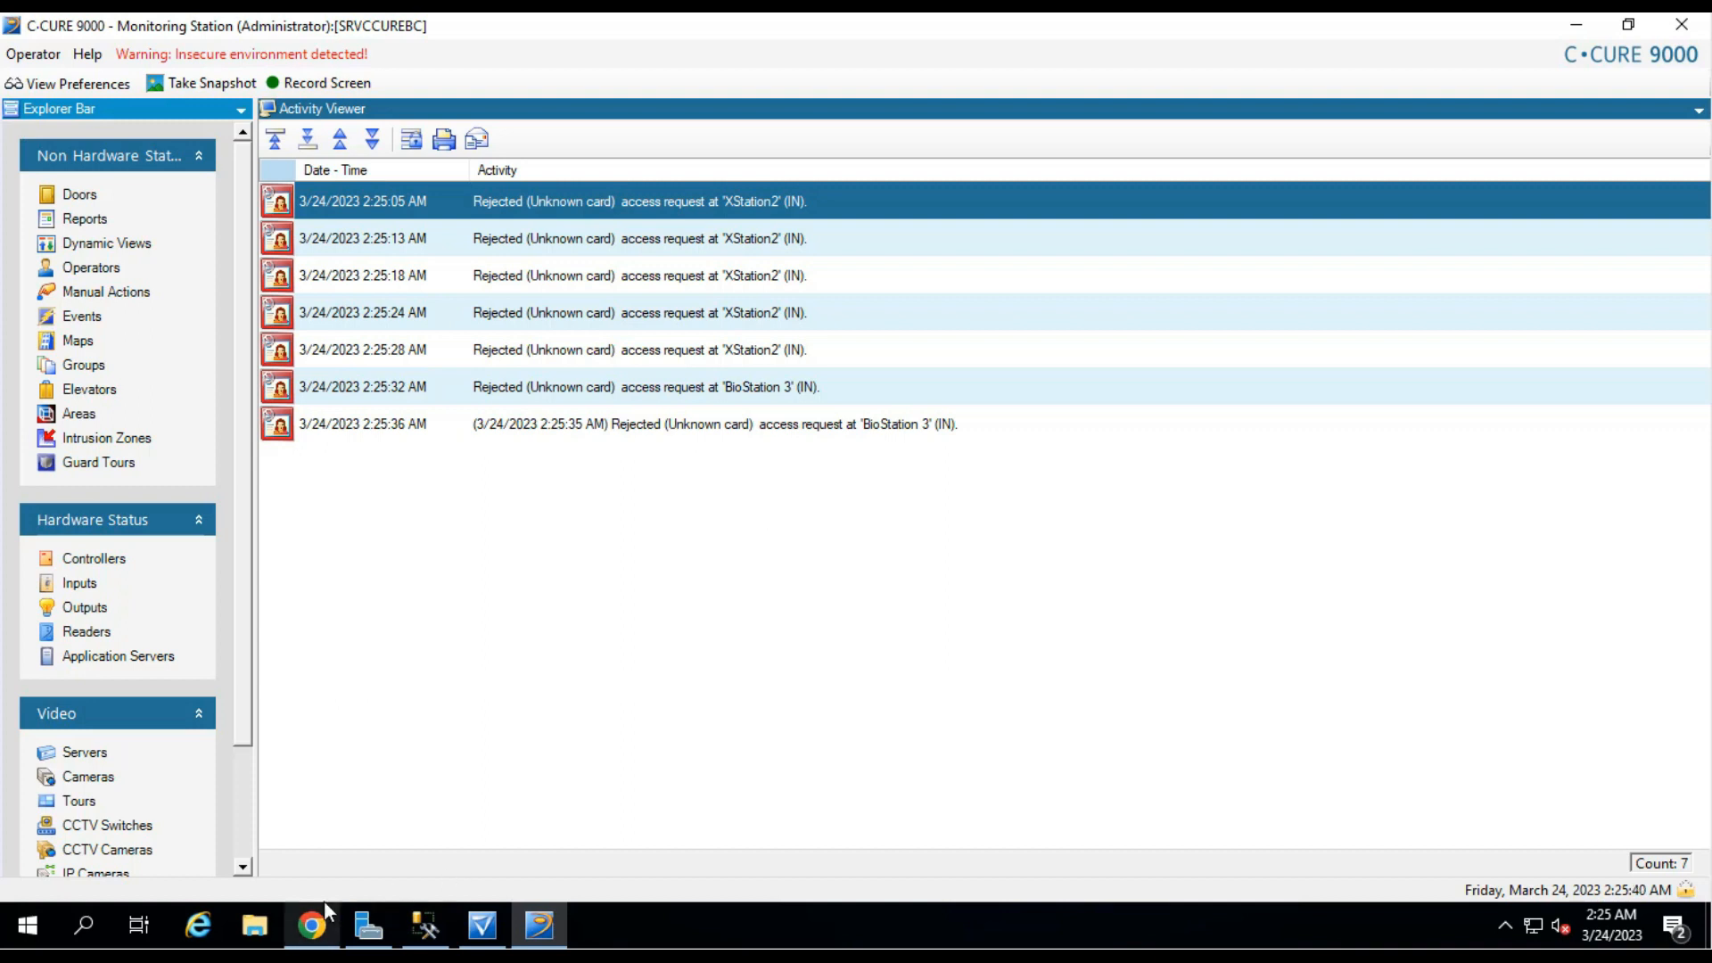
left_click(303, 932)
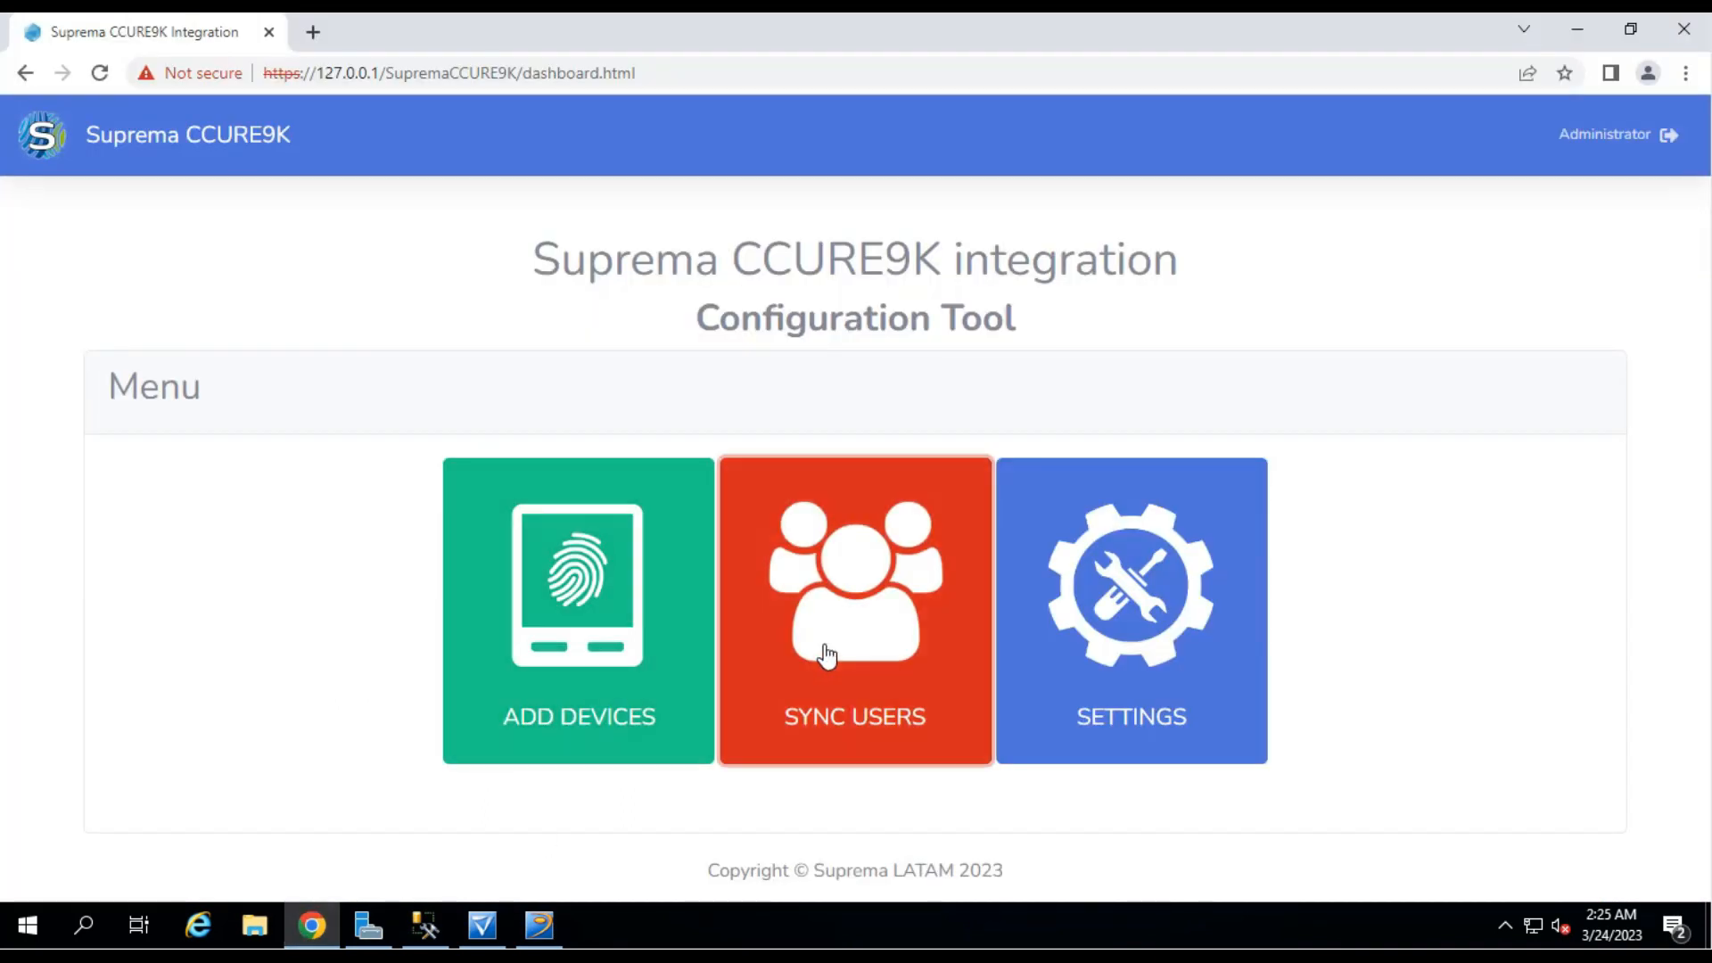
Open the Sync Users page and review its contents.
left_click(827, 658)
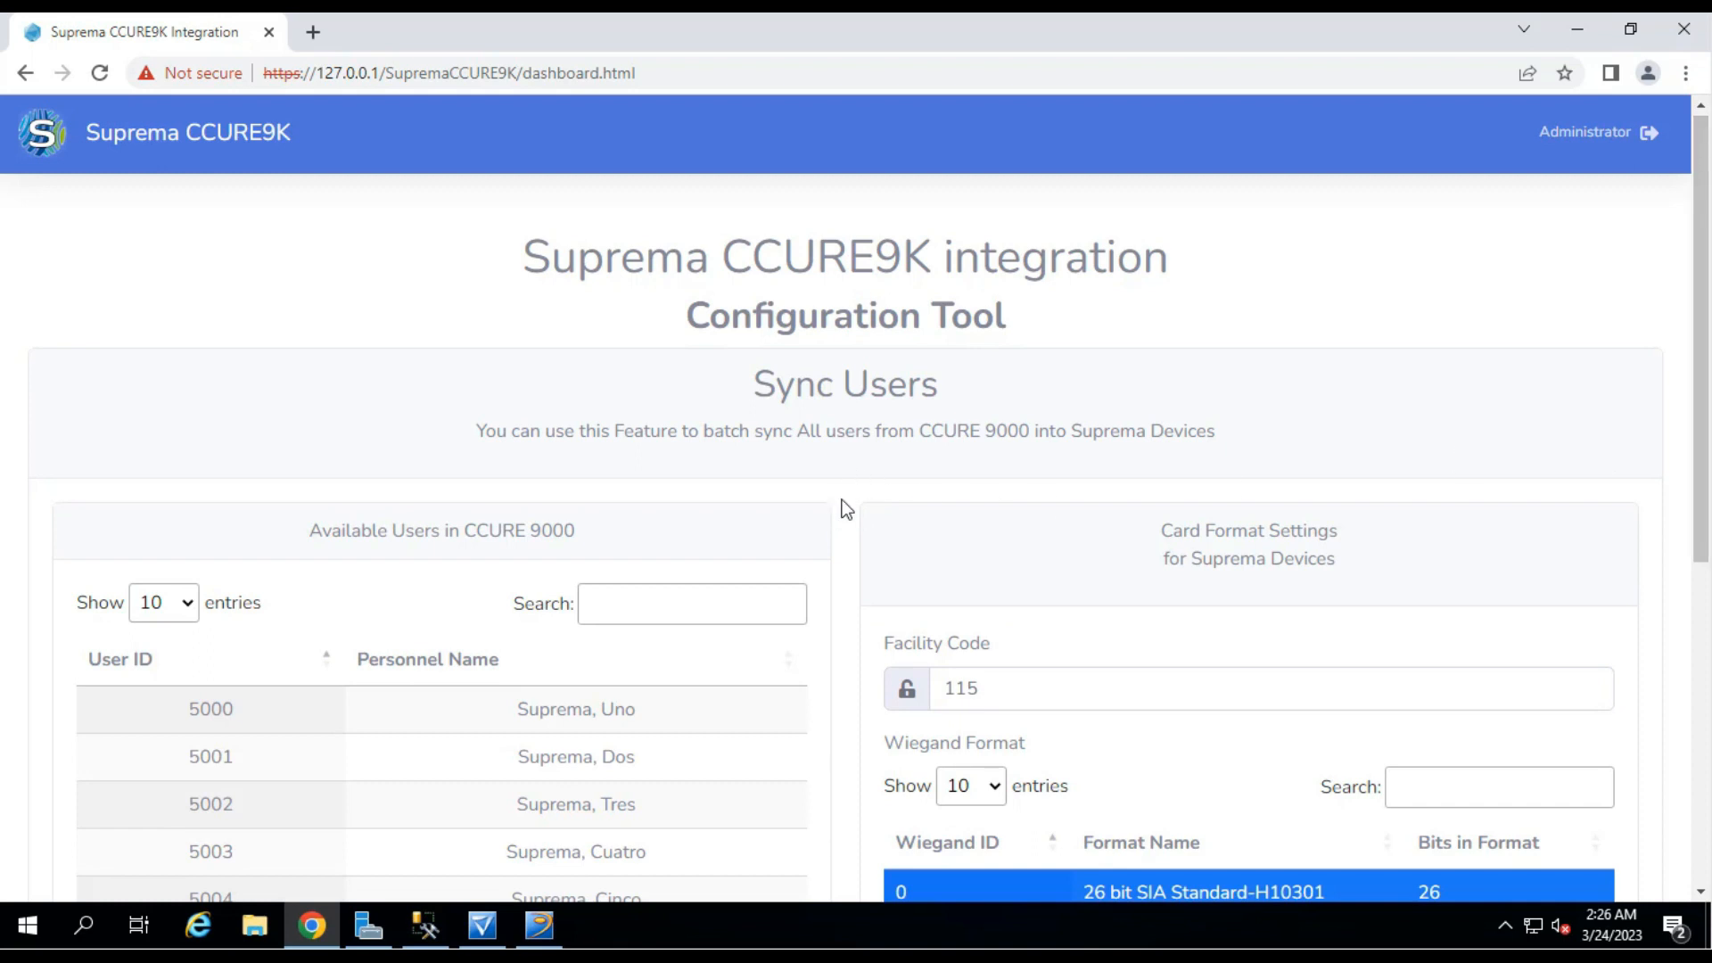
scroll(842, 499, "down", 3)
scroll(847, 509, "down", 1)
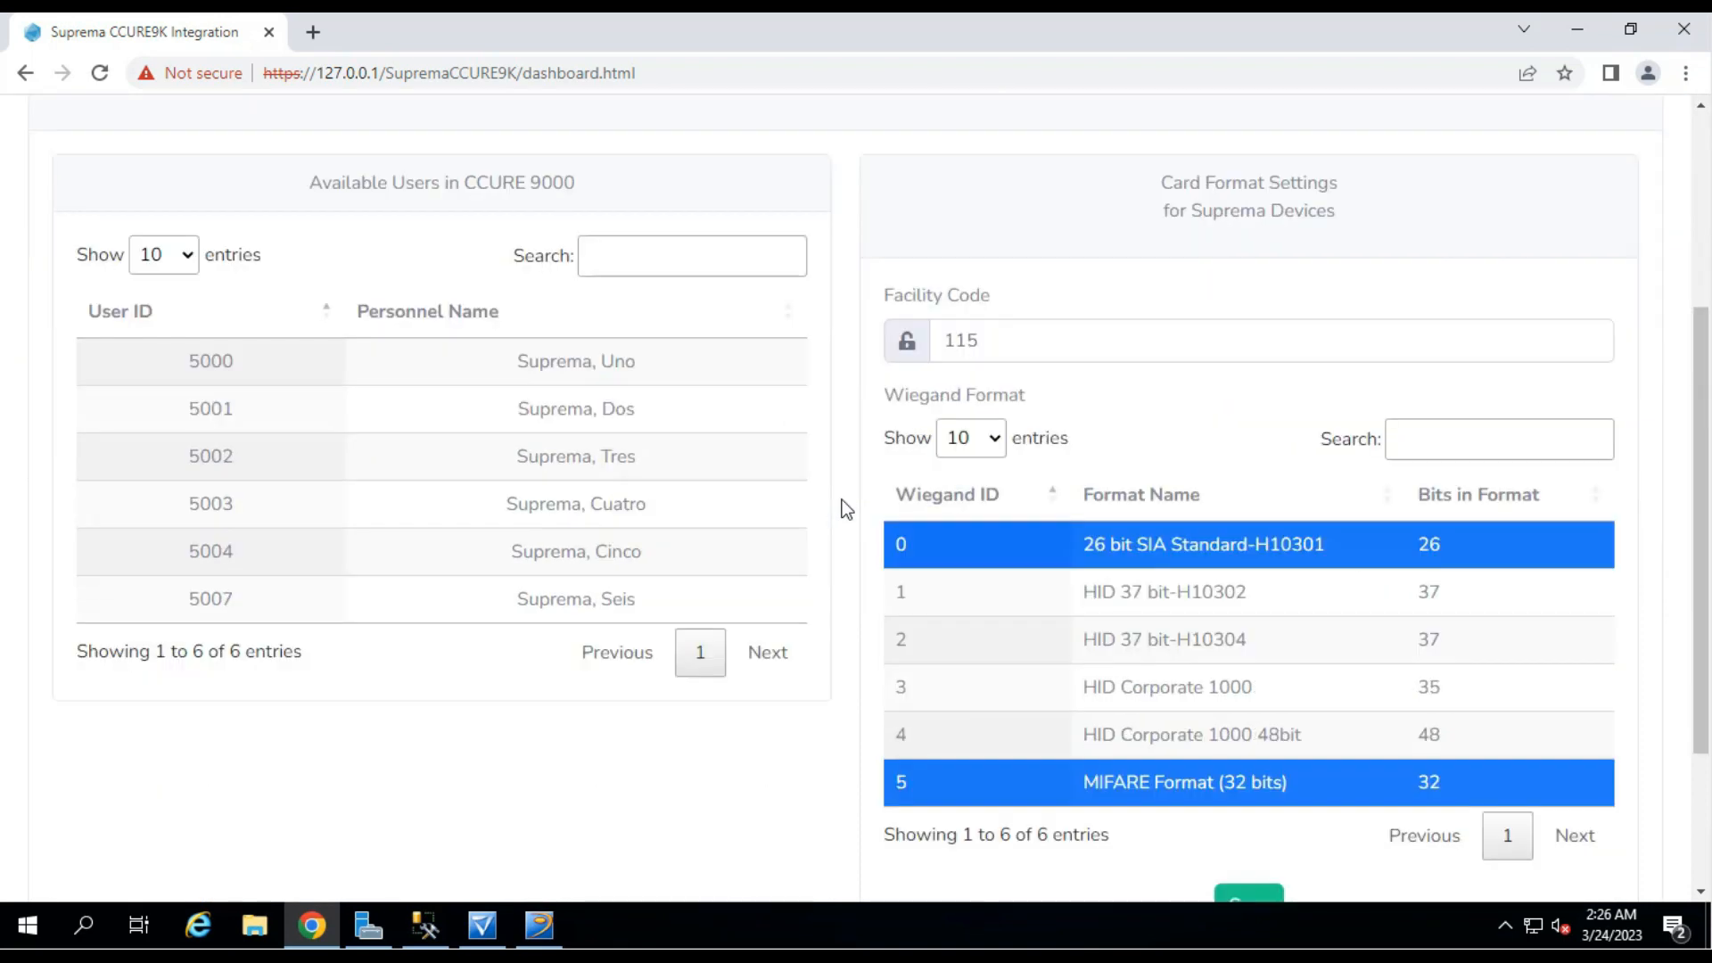
scroll(846, 509, "down", 1)
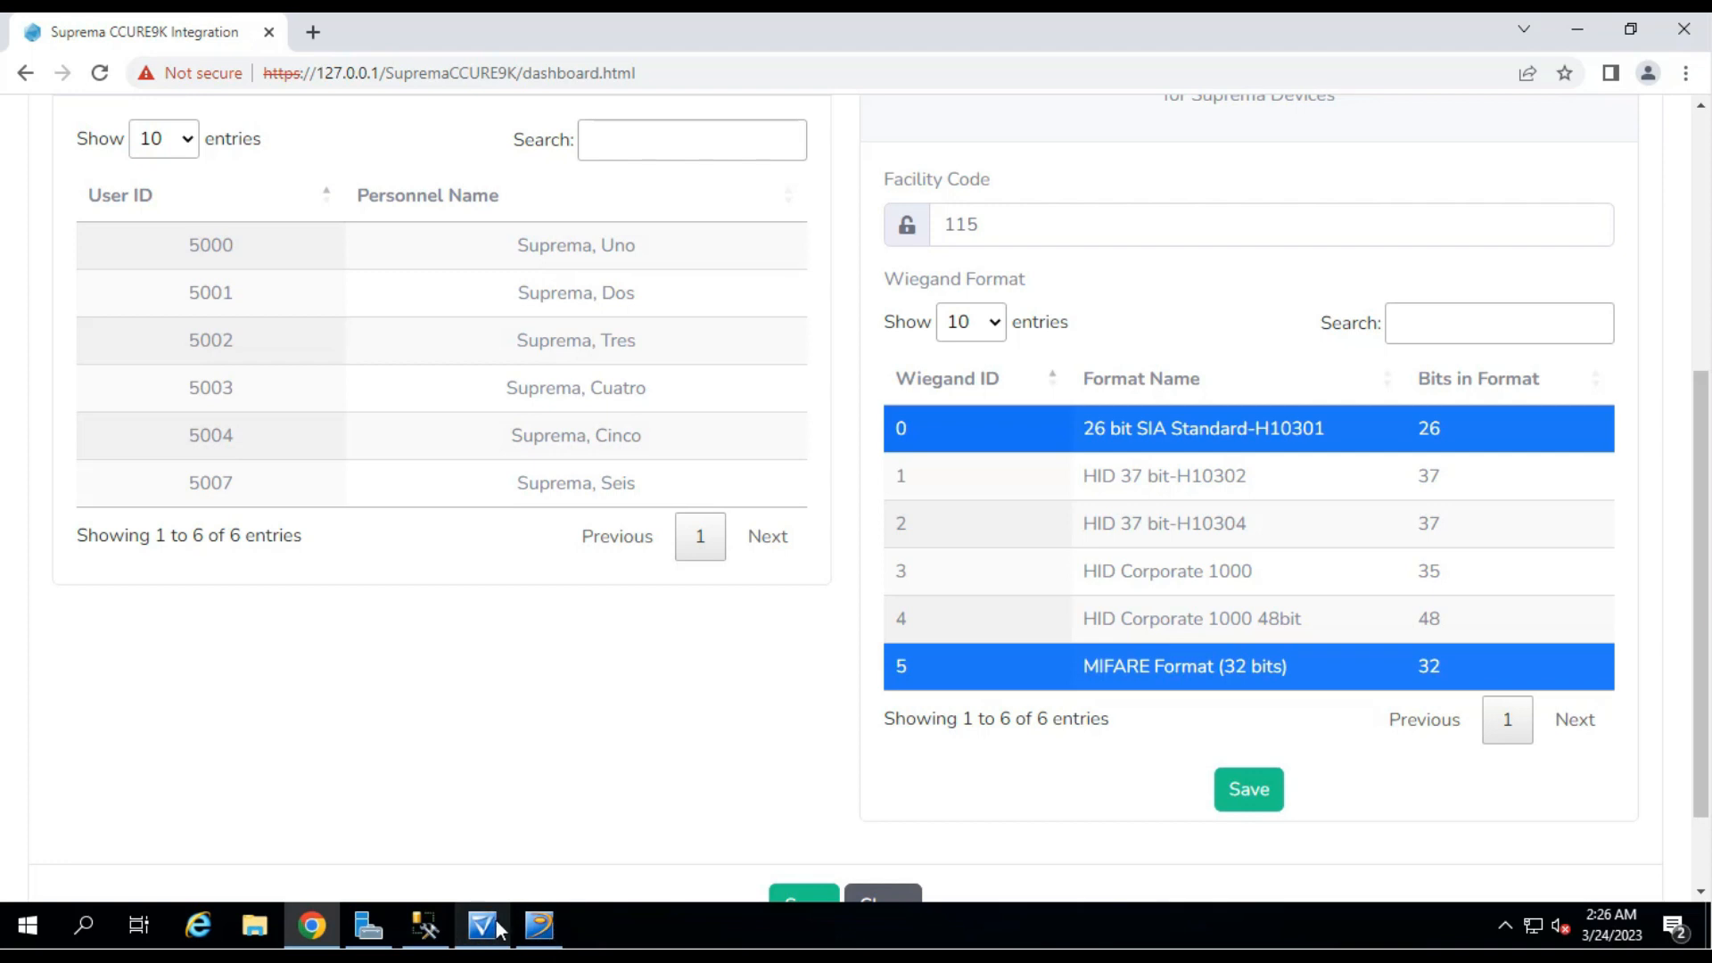
Review the personnel records listed in the Administration Station.
left_click(464, 919)
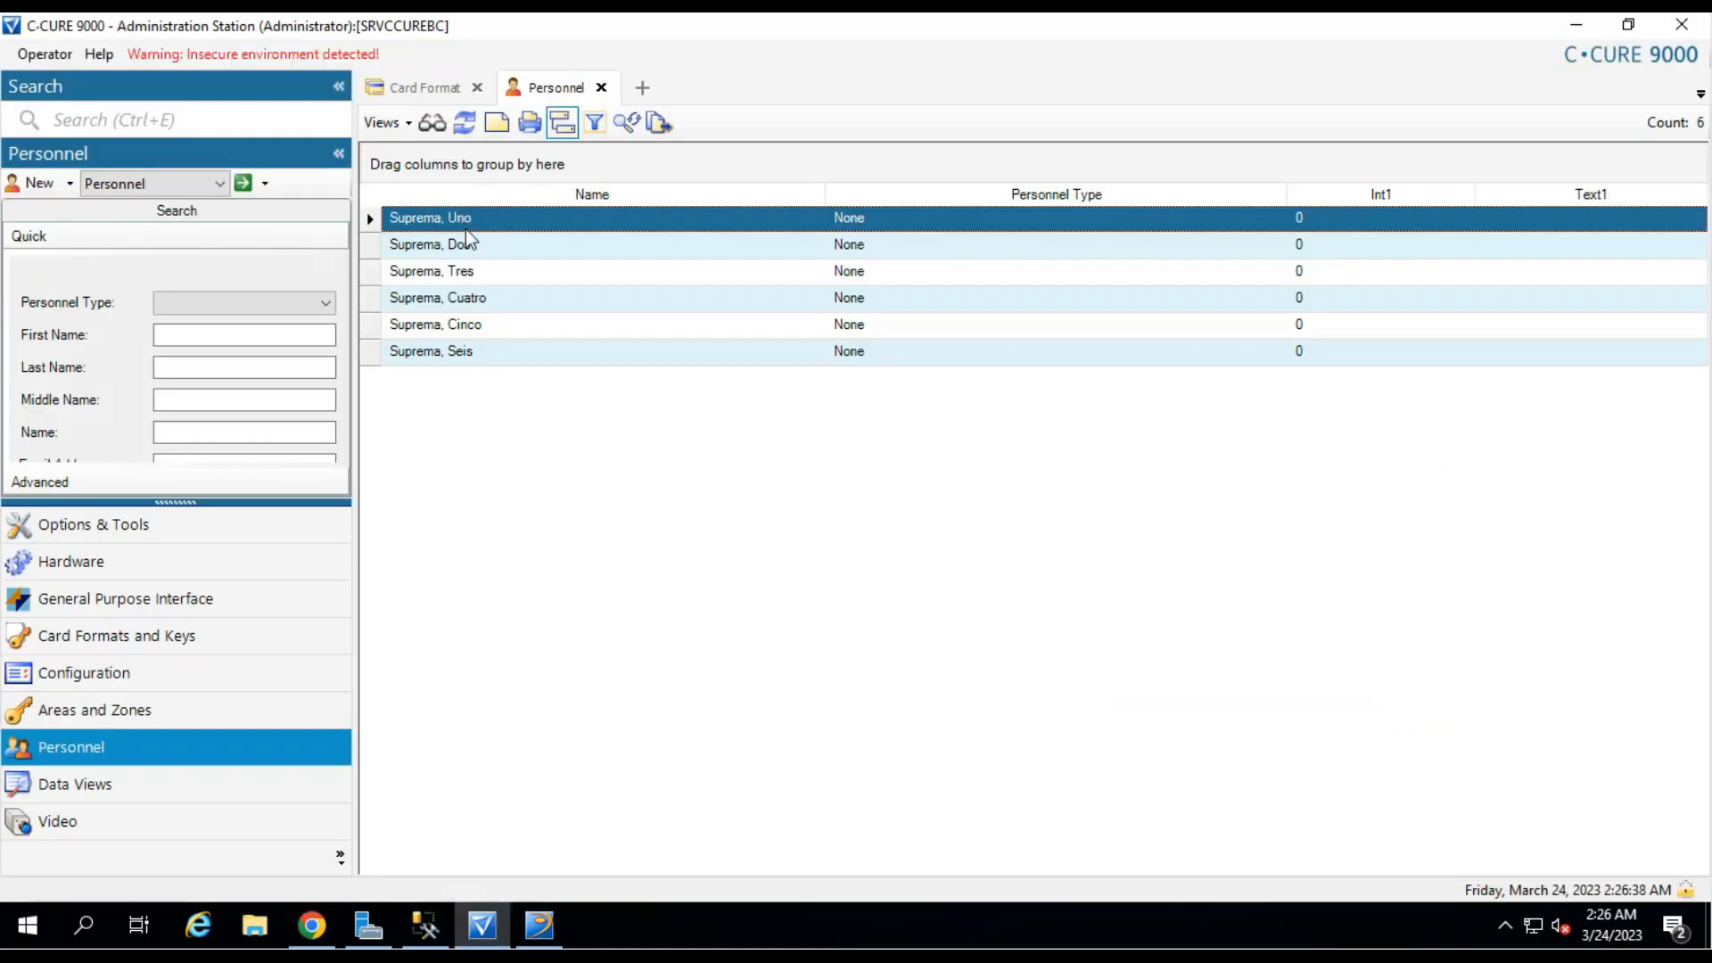
left_click(480, 272)
left_click(487, 298)
left_click(484, 323)
left_click(471, 357)
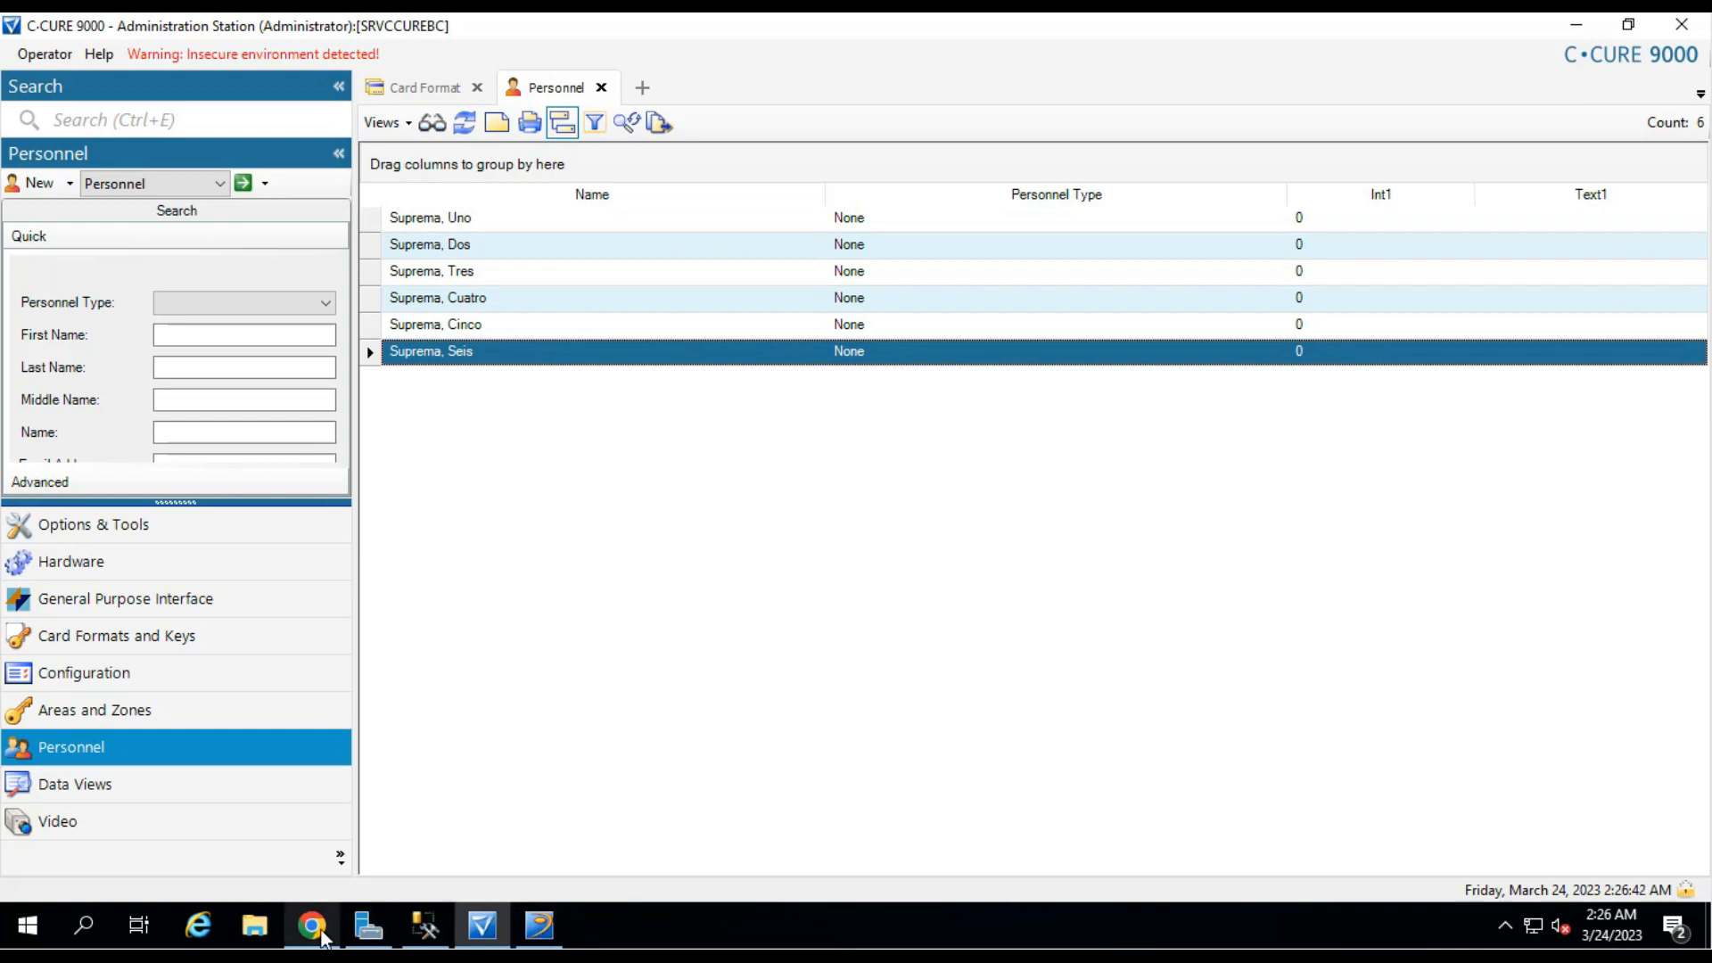
left_click(312, 925)
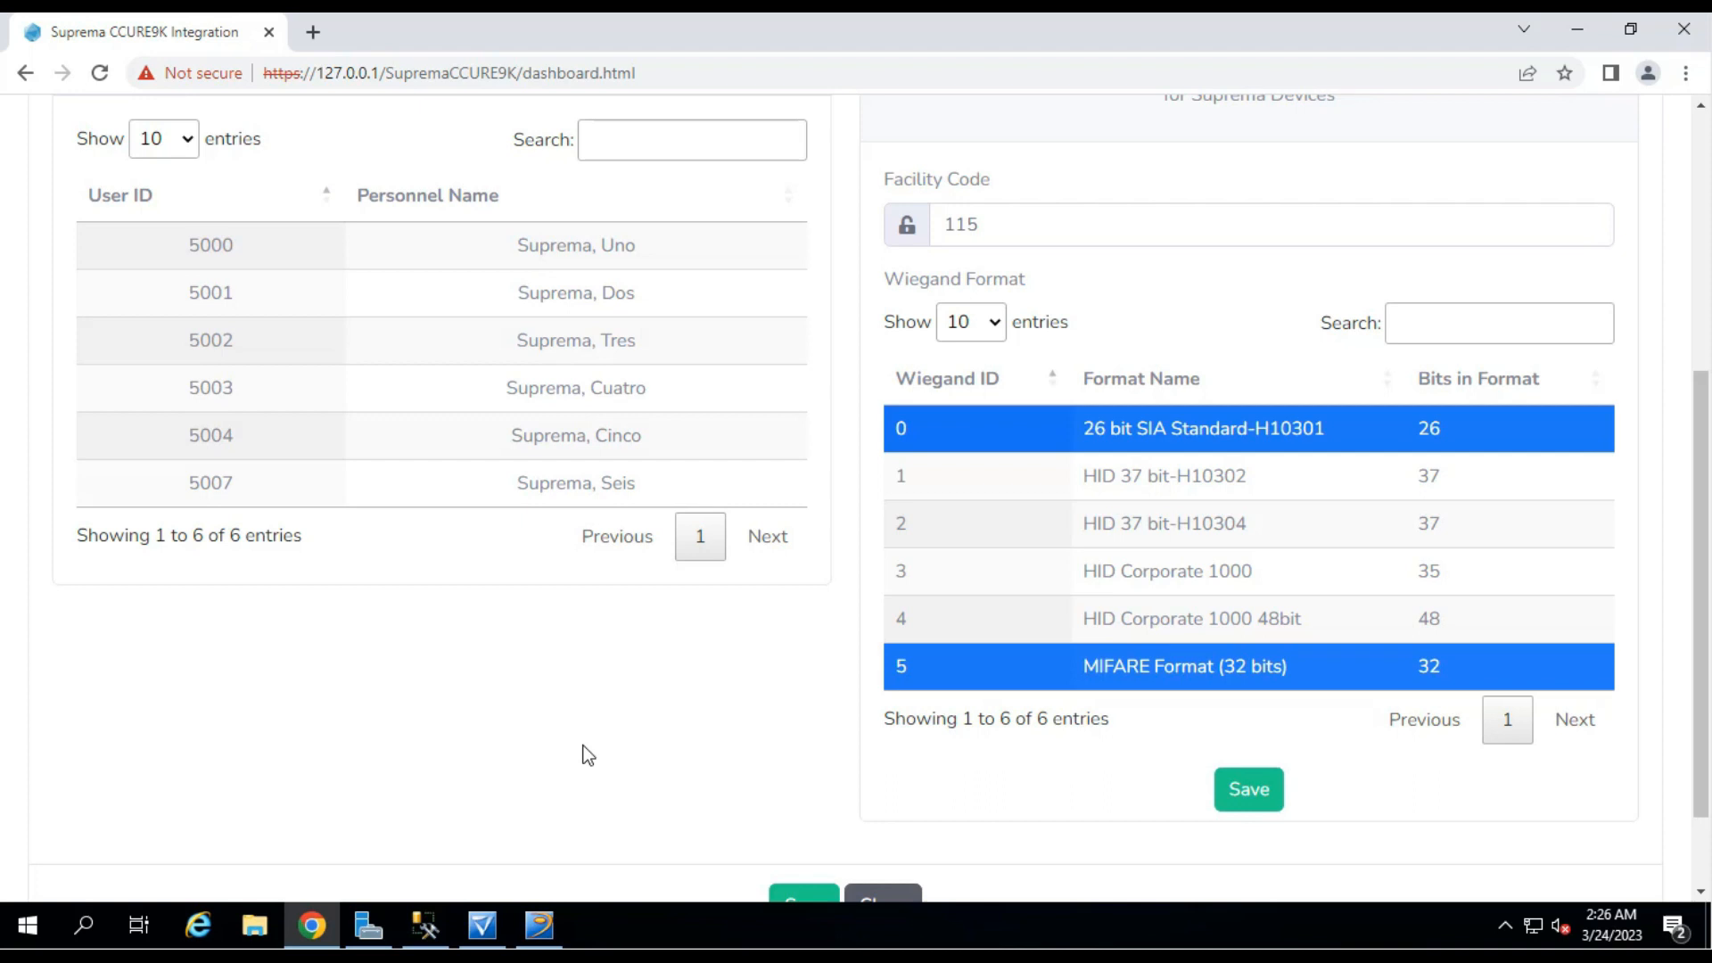
Sync all users between CCURE 9000 and the Suprema devices, then close the sync page.
scroll(594, 668, "down", 2)
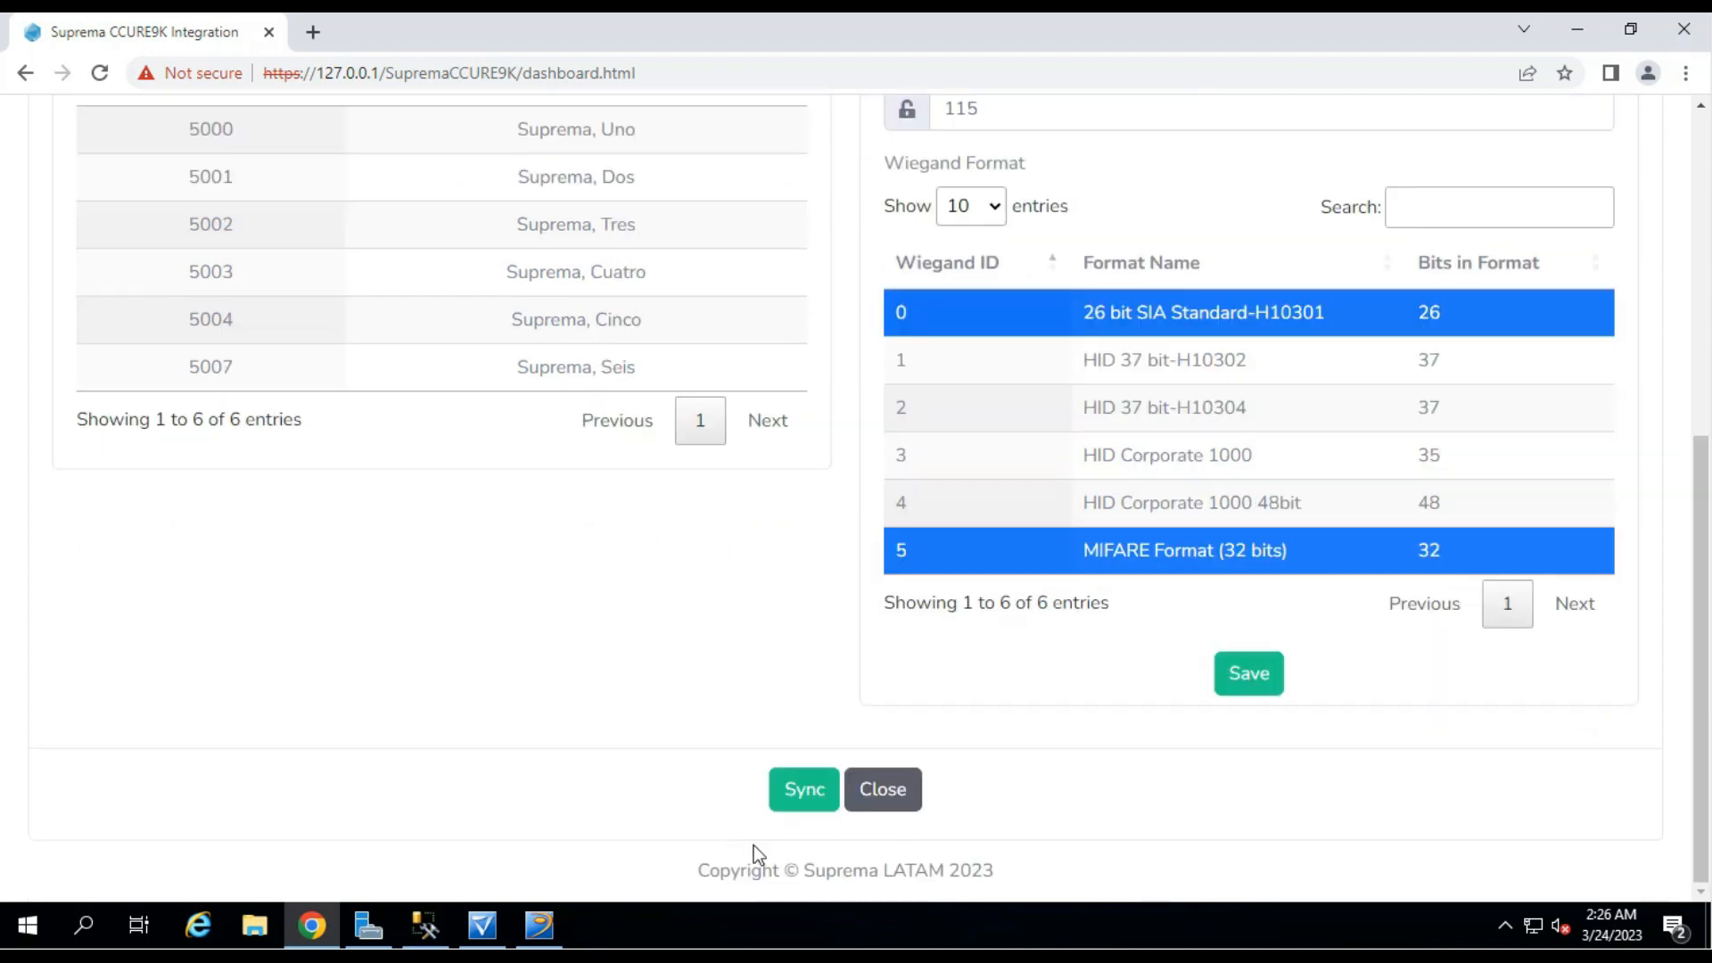
left_click(805, 792)
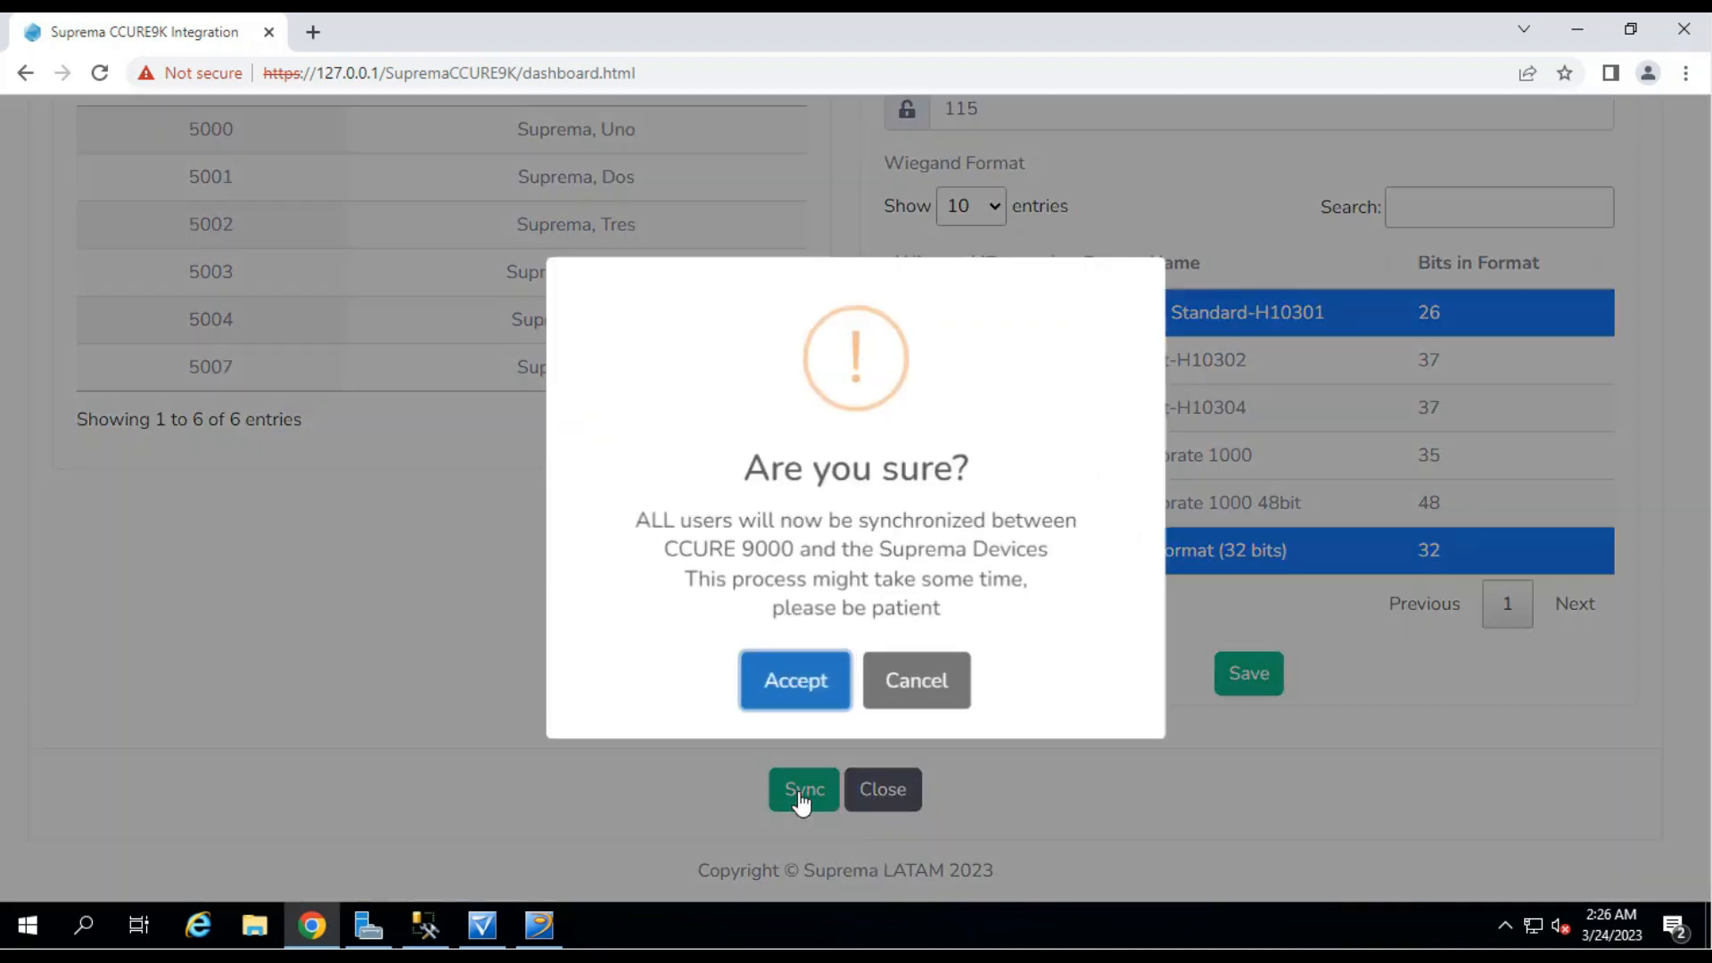
left_click(799, 692)
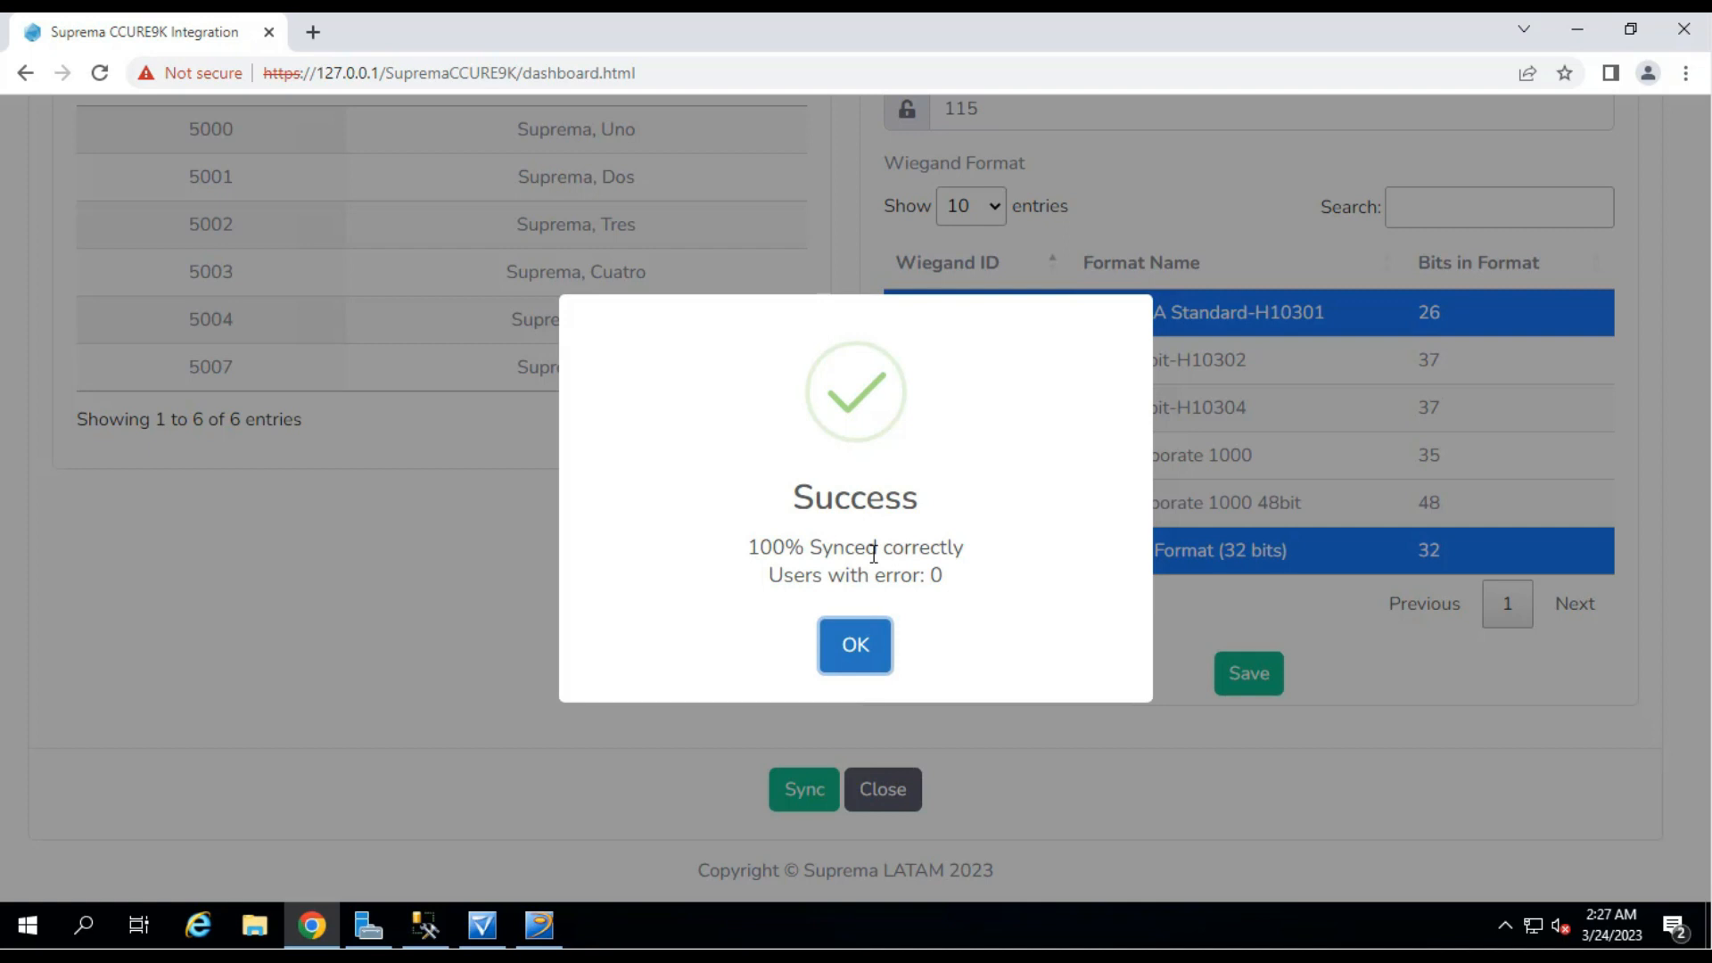
left_click(854, 653)
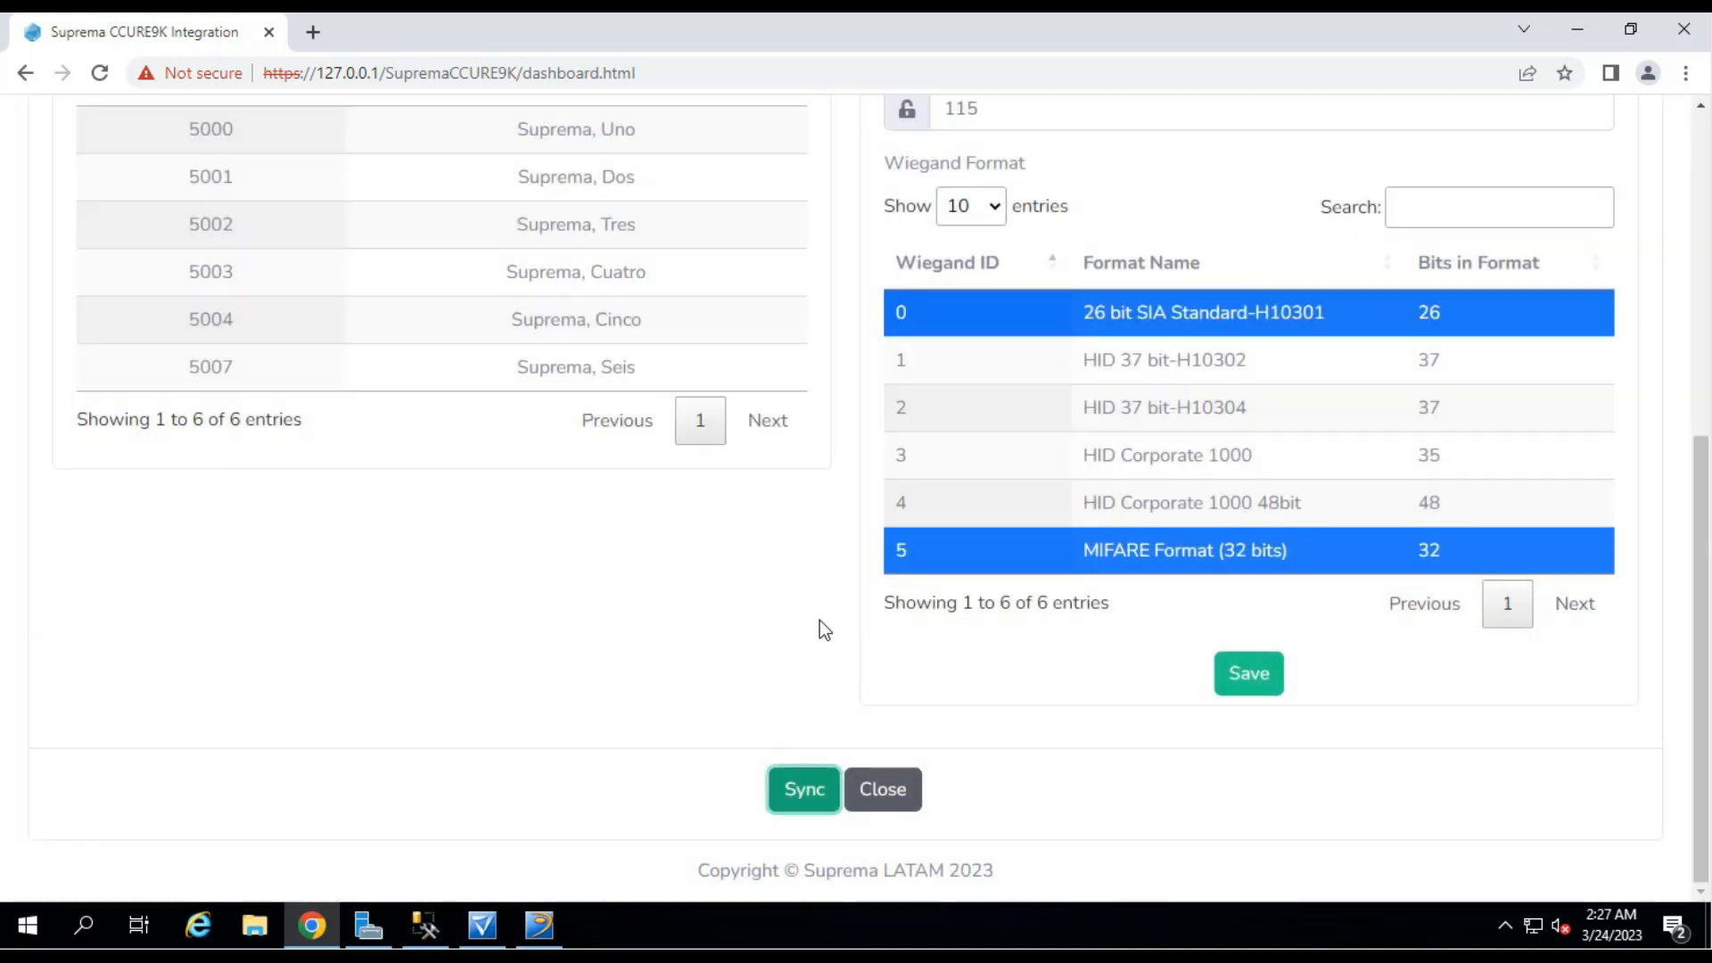
left_click(885, 803)
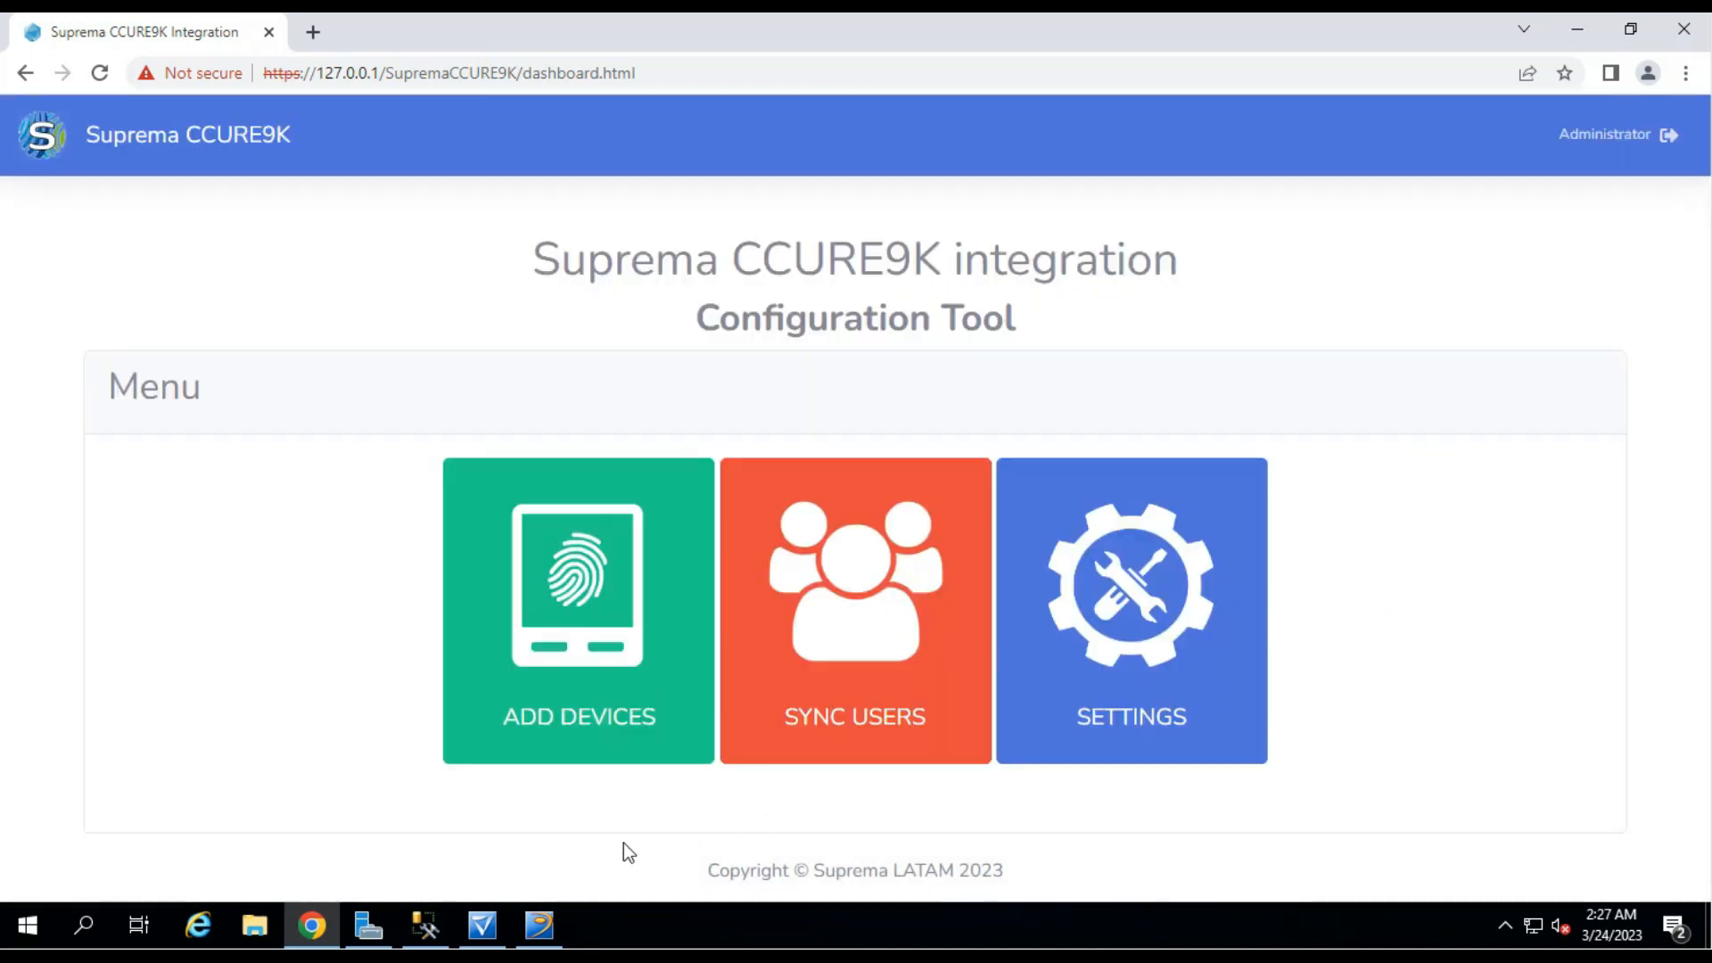
left_click(539, 925)
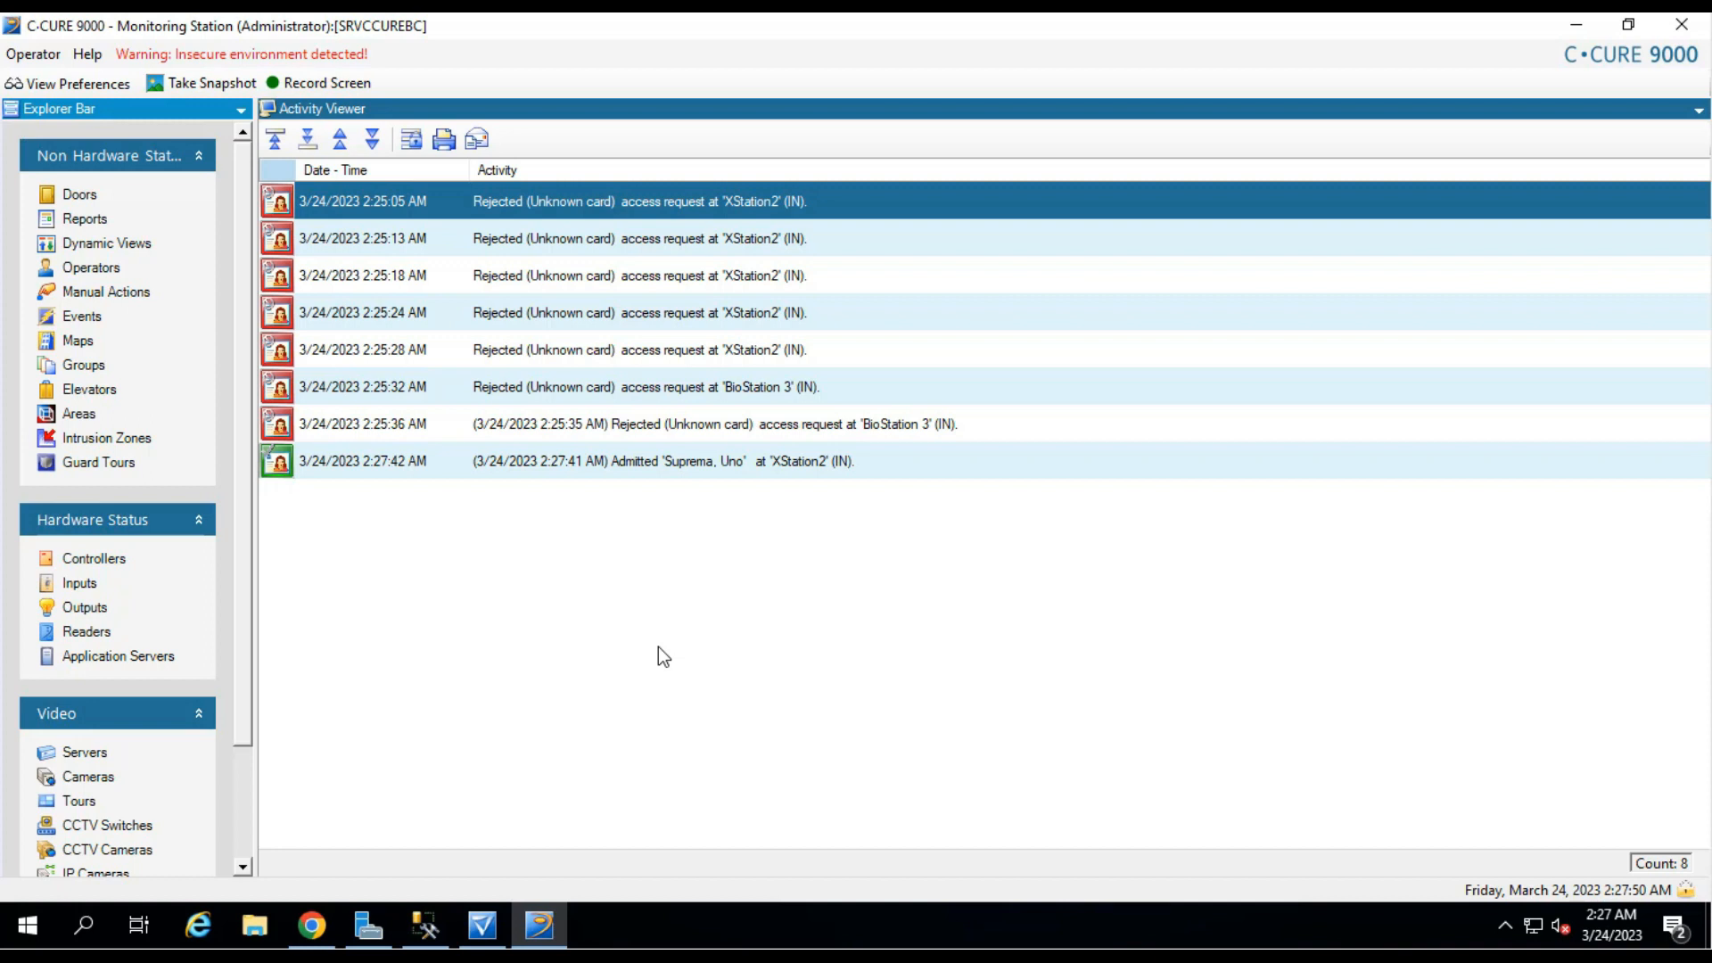
Confirm the Admitted event at XStation2 in the Activity Viewer, then return to the Suprema dashboard.
left_click(308, 936)
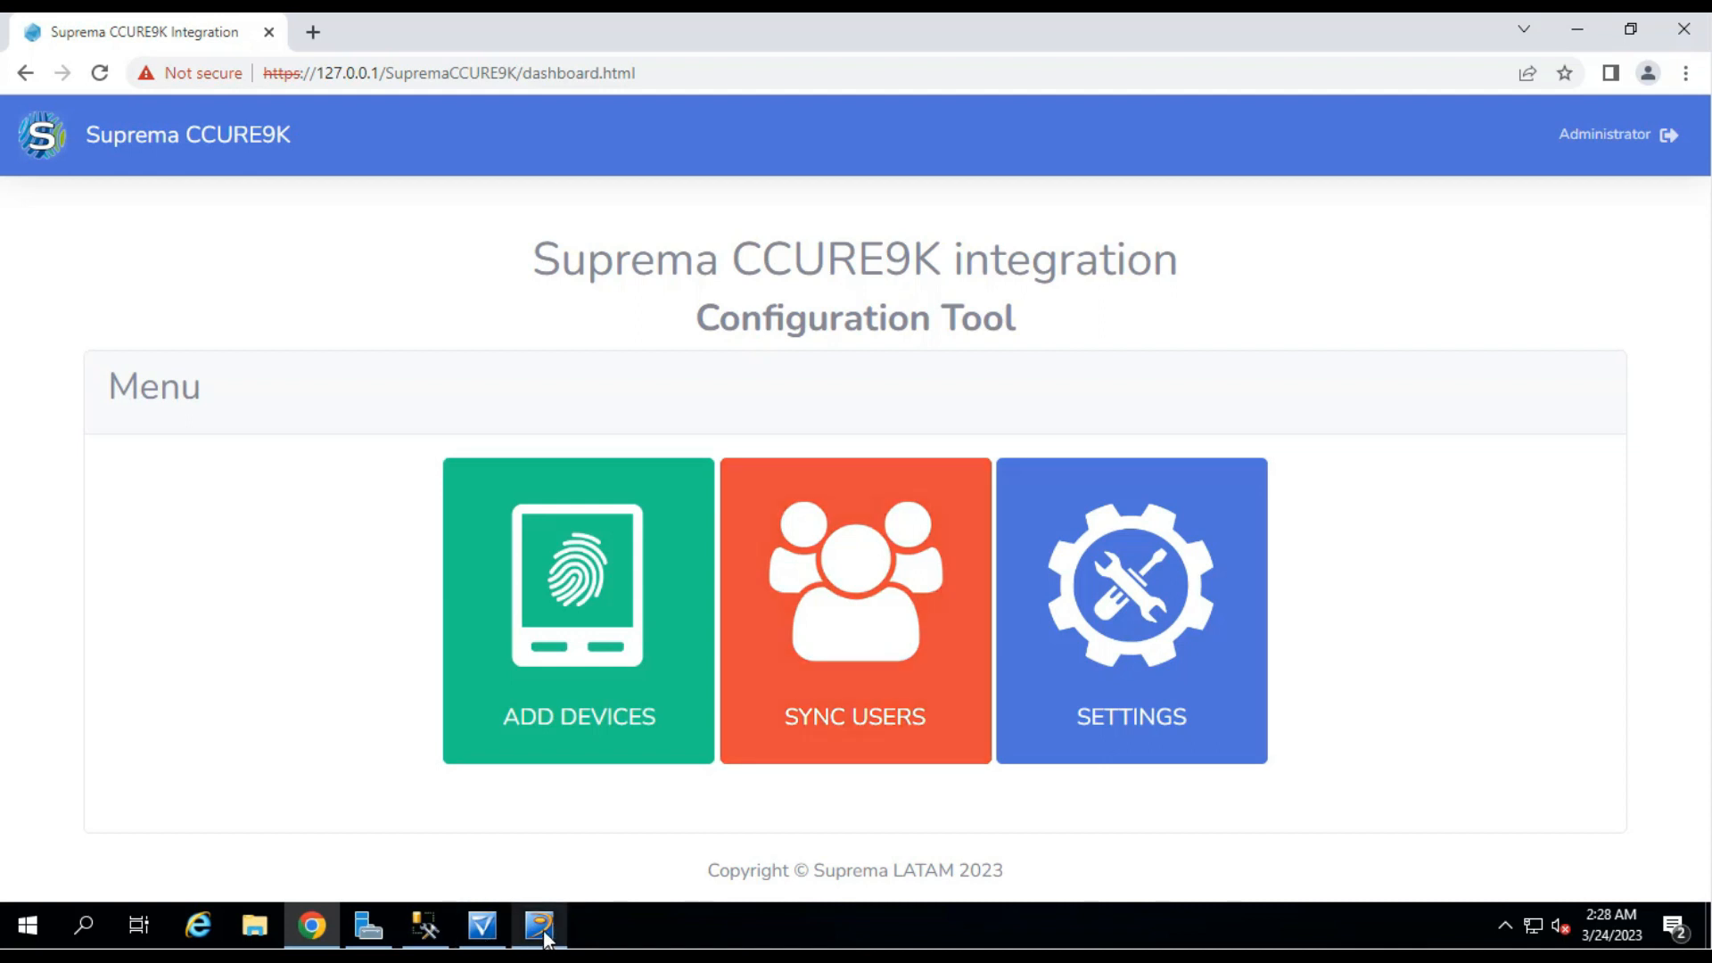
Create and save a new personnel record with the person's first and last names entered.
mouse_move(553, 935)
left_click(482, 926)
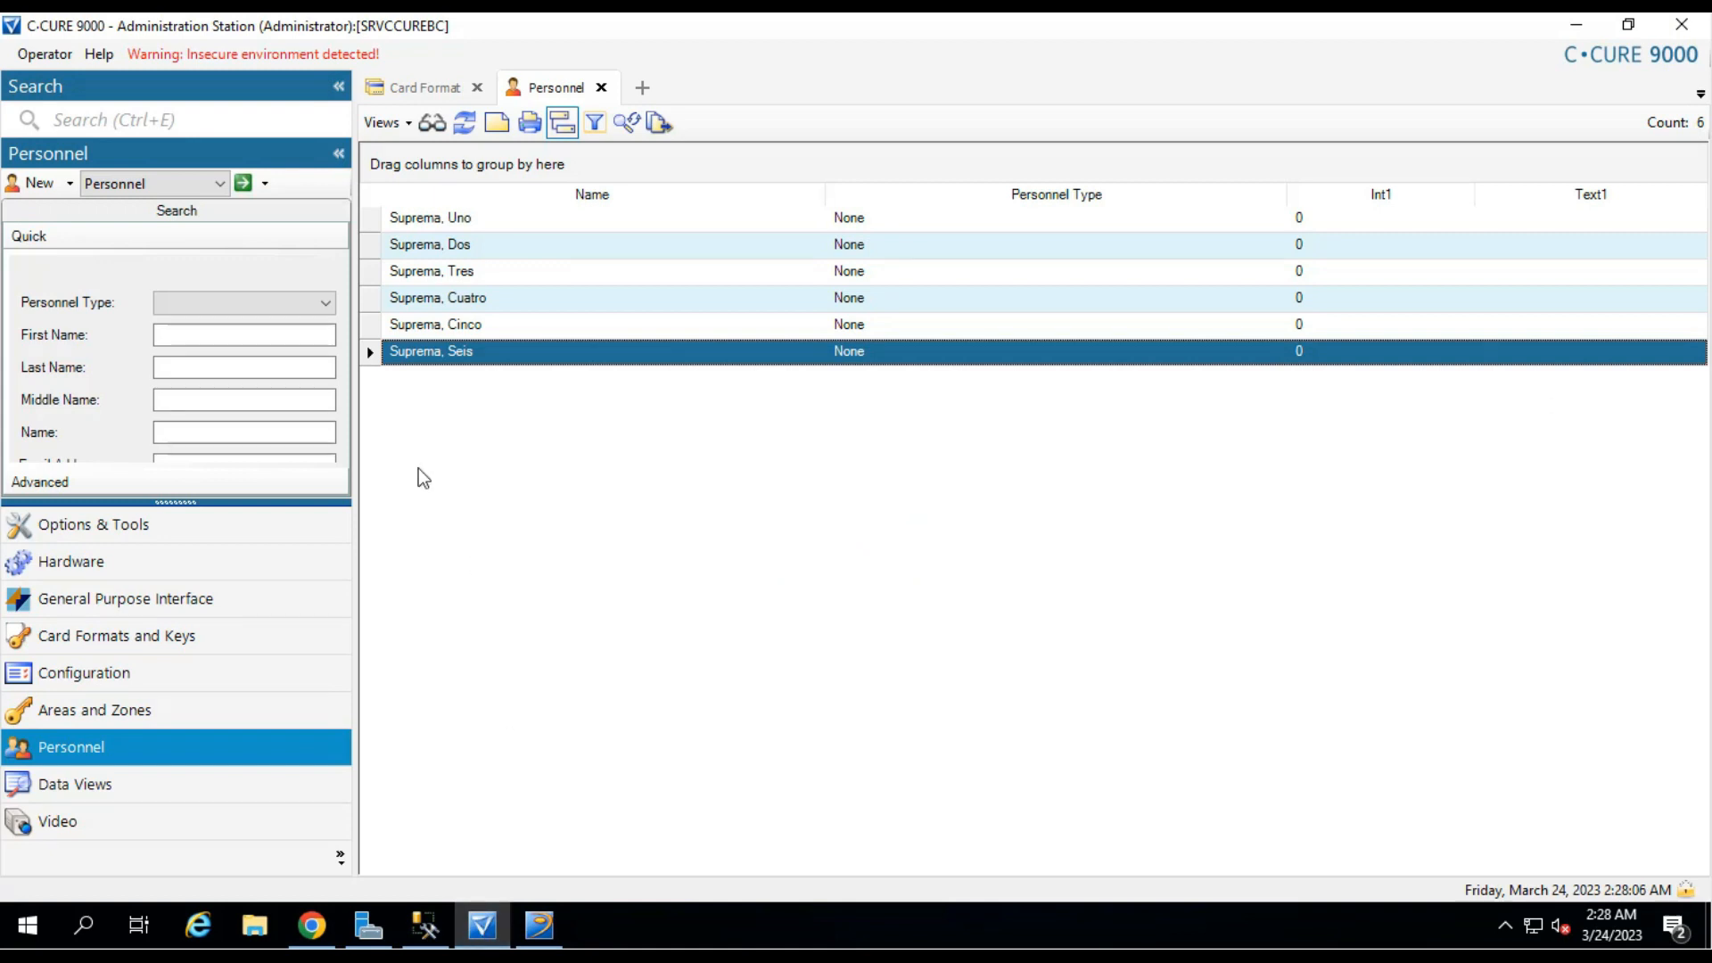
left_click(39, 182)
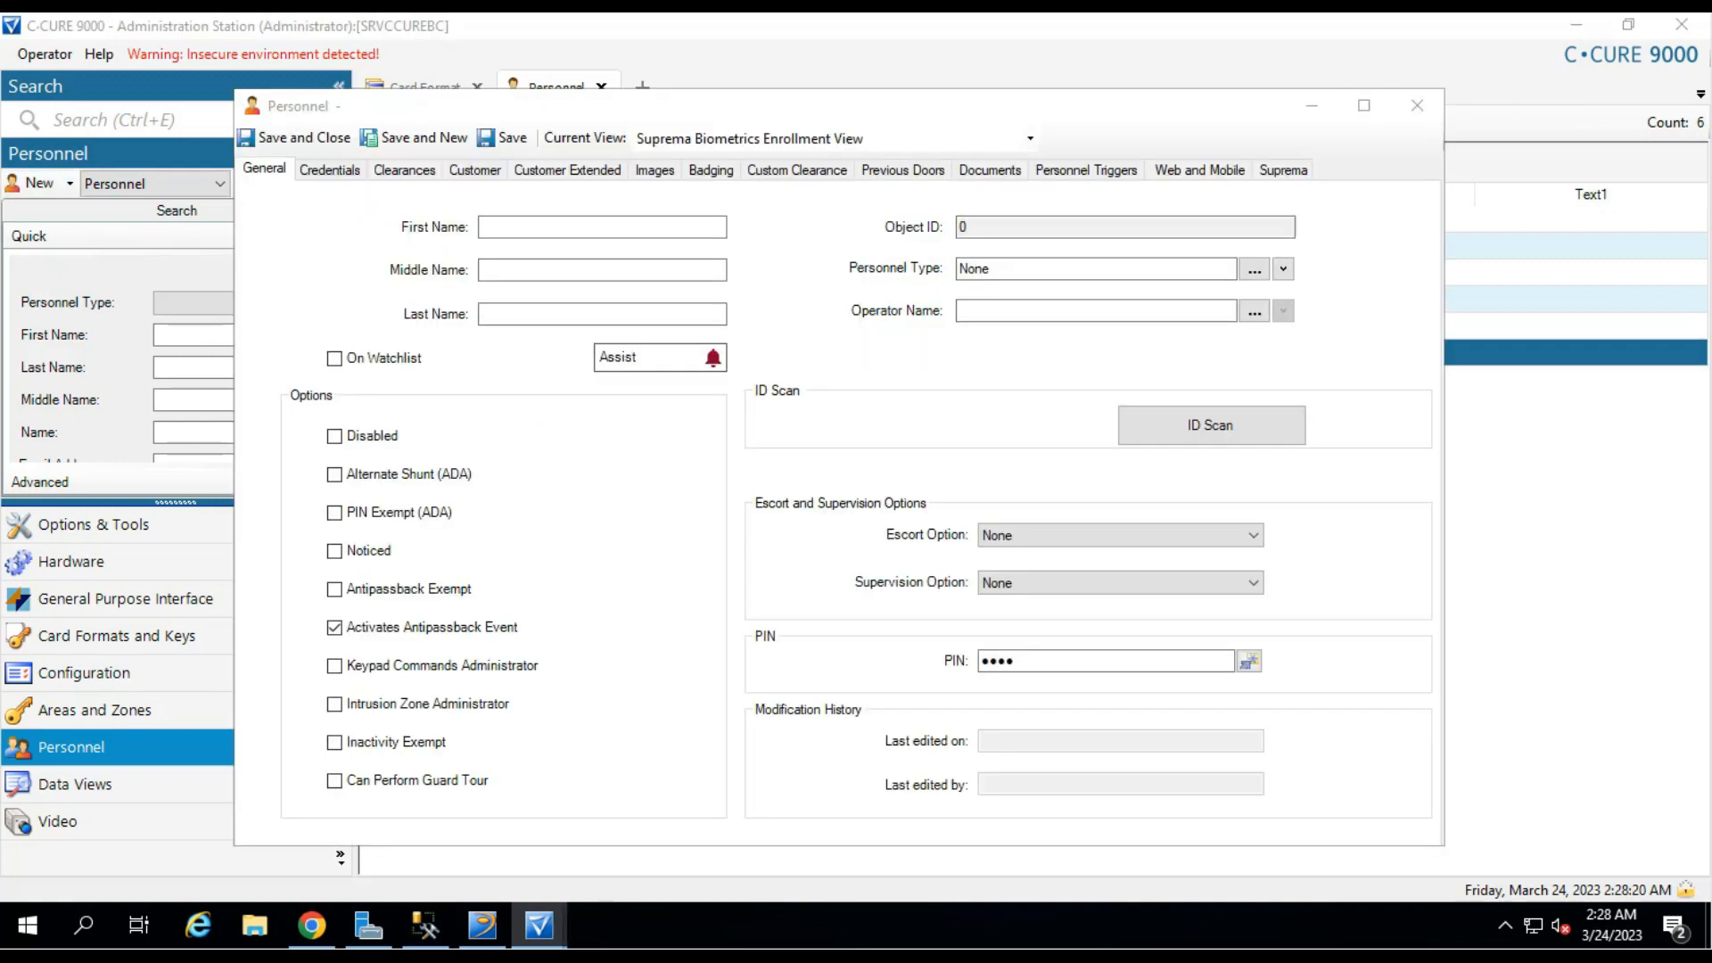
left_click(505, 226)
type("Siete")
key("Tab")
key("Tab")
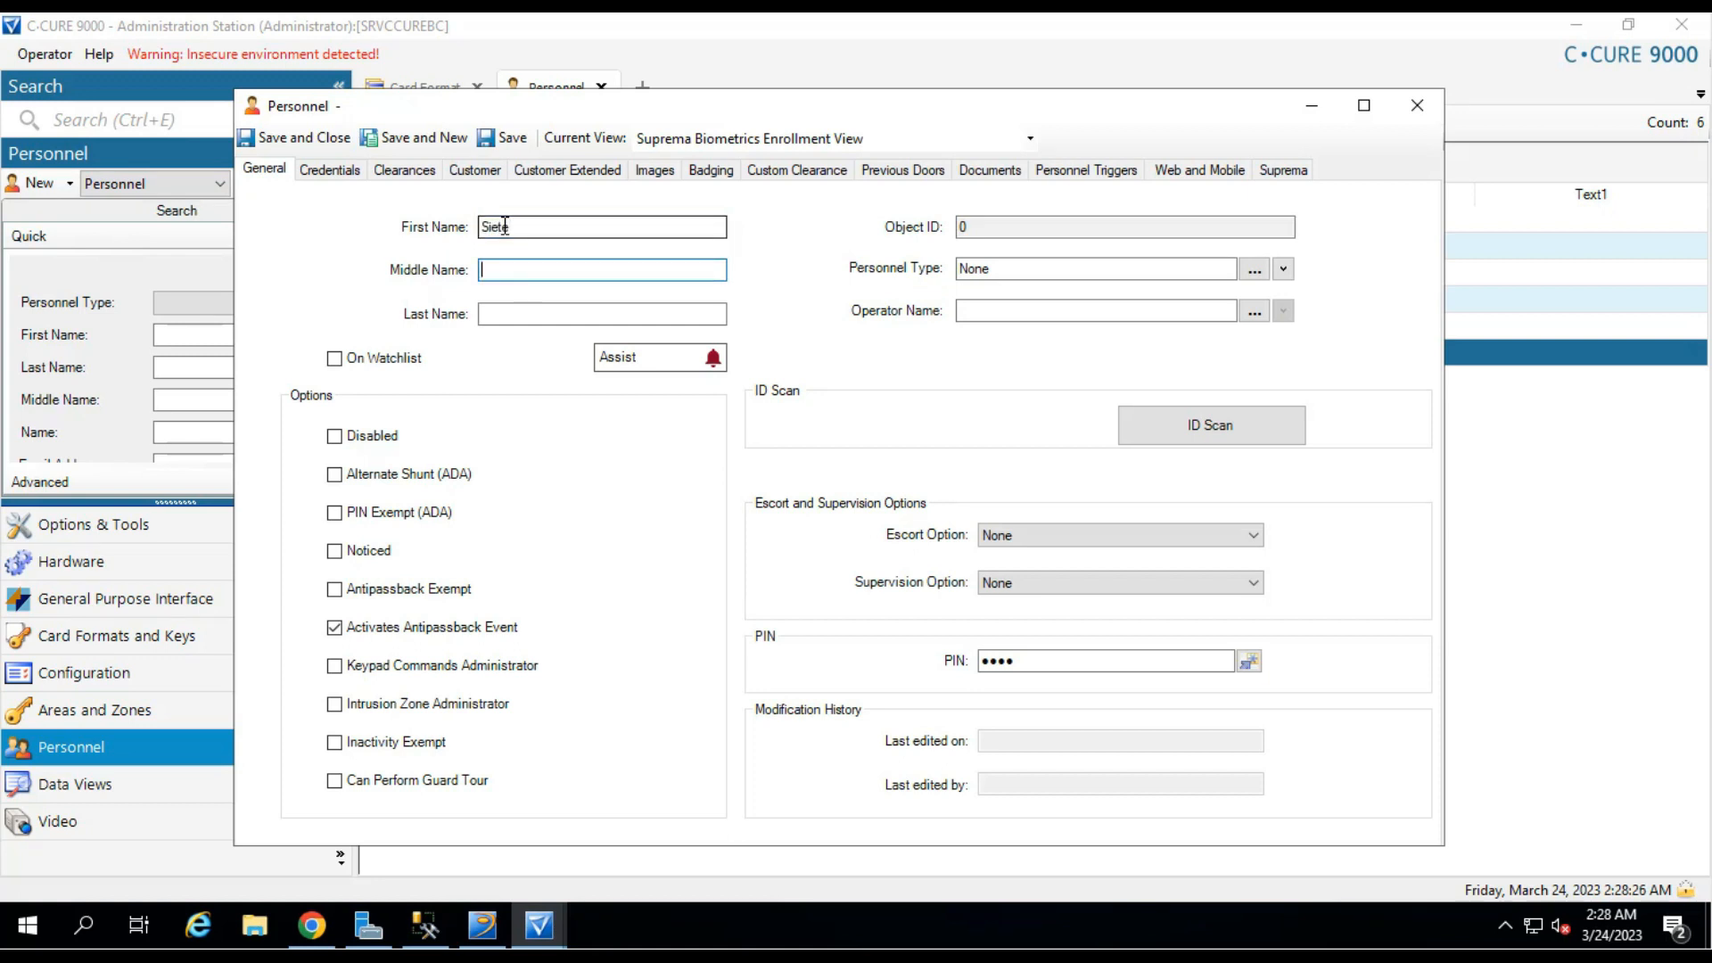
type("Suprema")
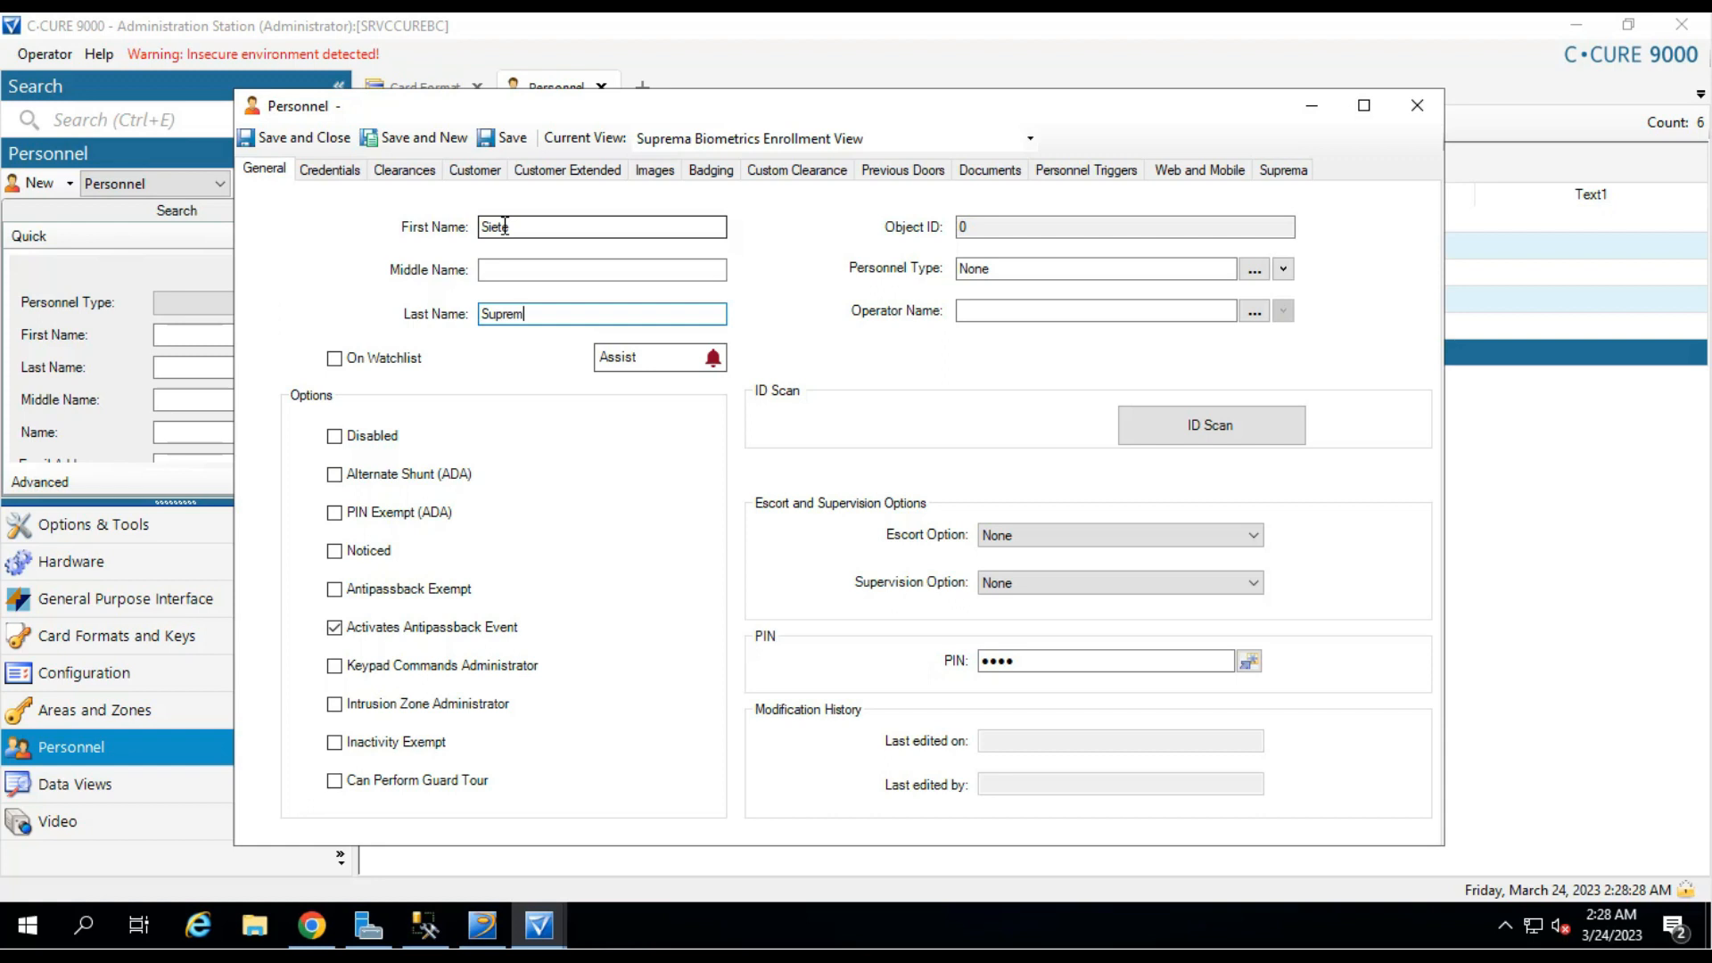
left_click(515, 141)
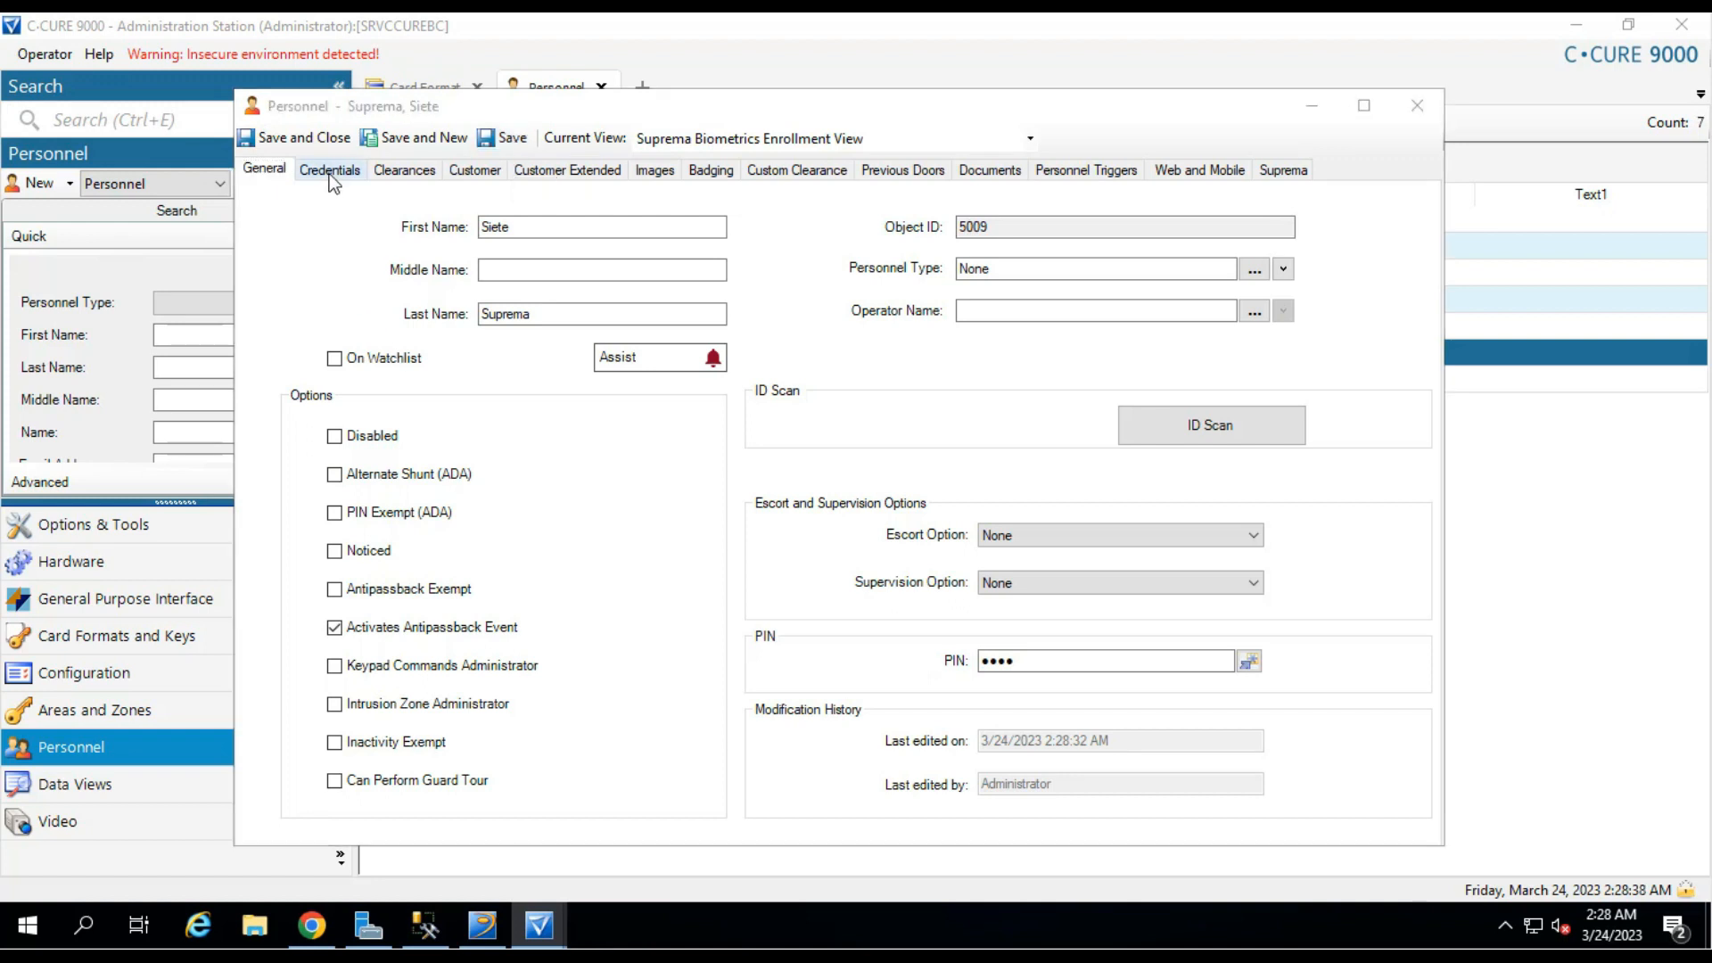
Assign the Acceso Suprema clearance to the new person and save the record.
left_click(403, 172)
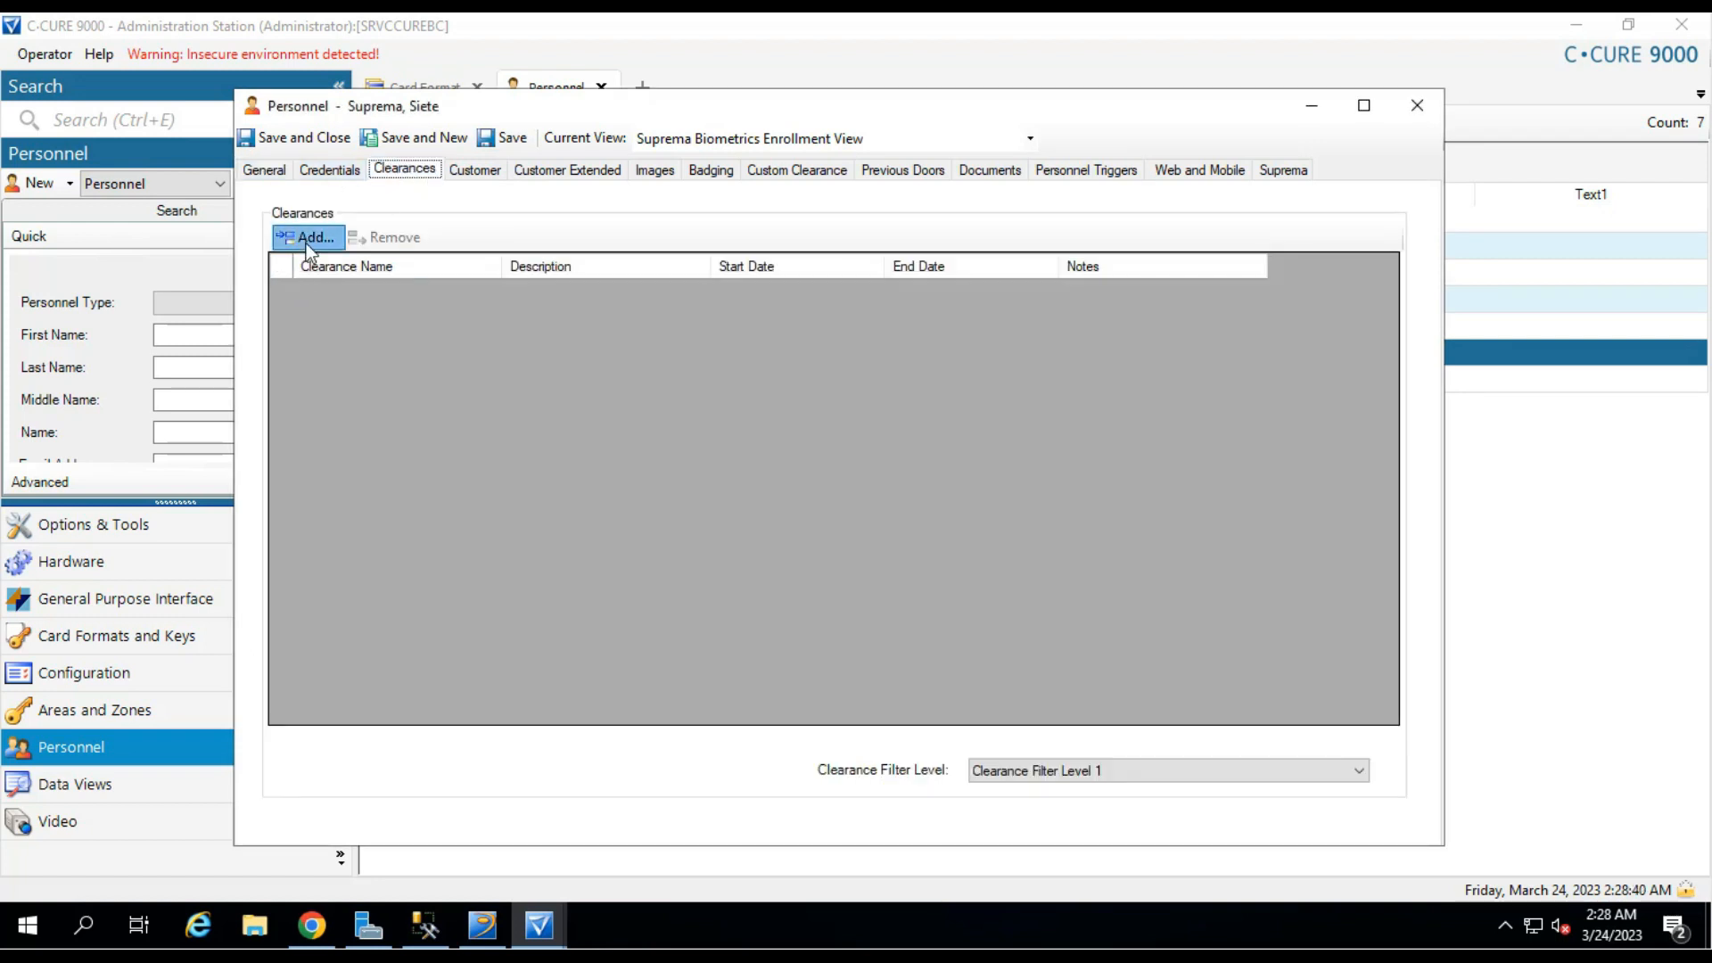
left_click(307, 237)
left_click(513, 446)
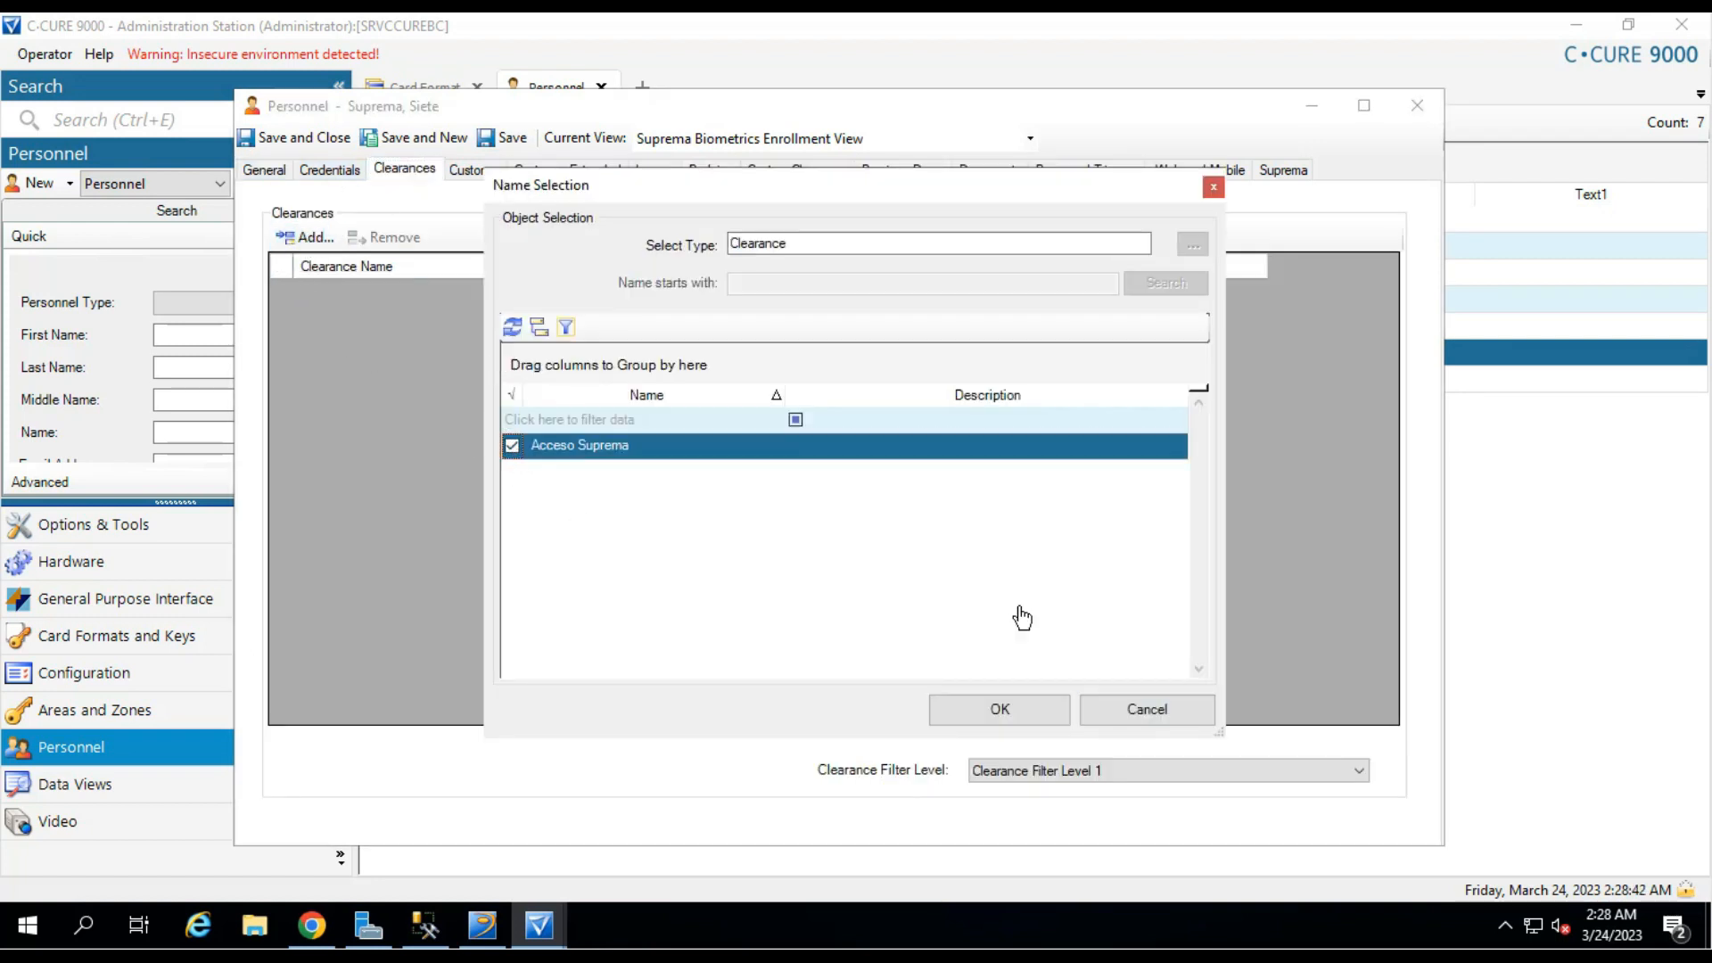
left_click(1025, 713)
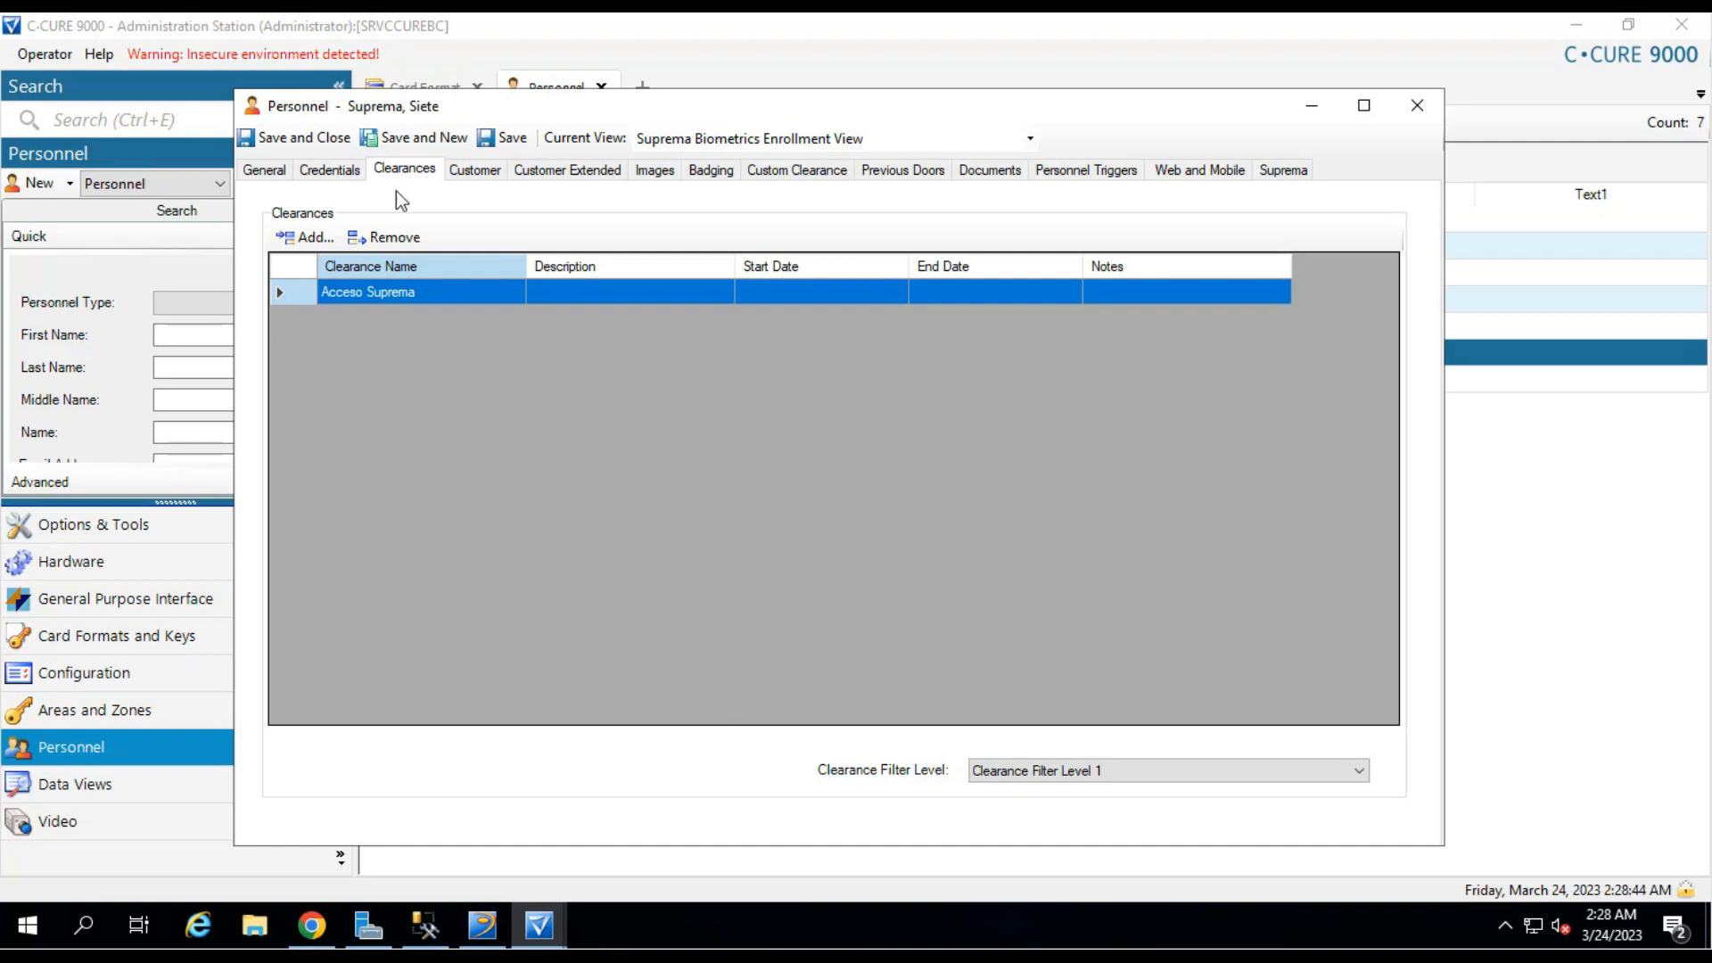
left_click(515, 141)
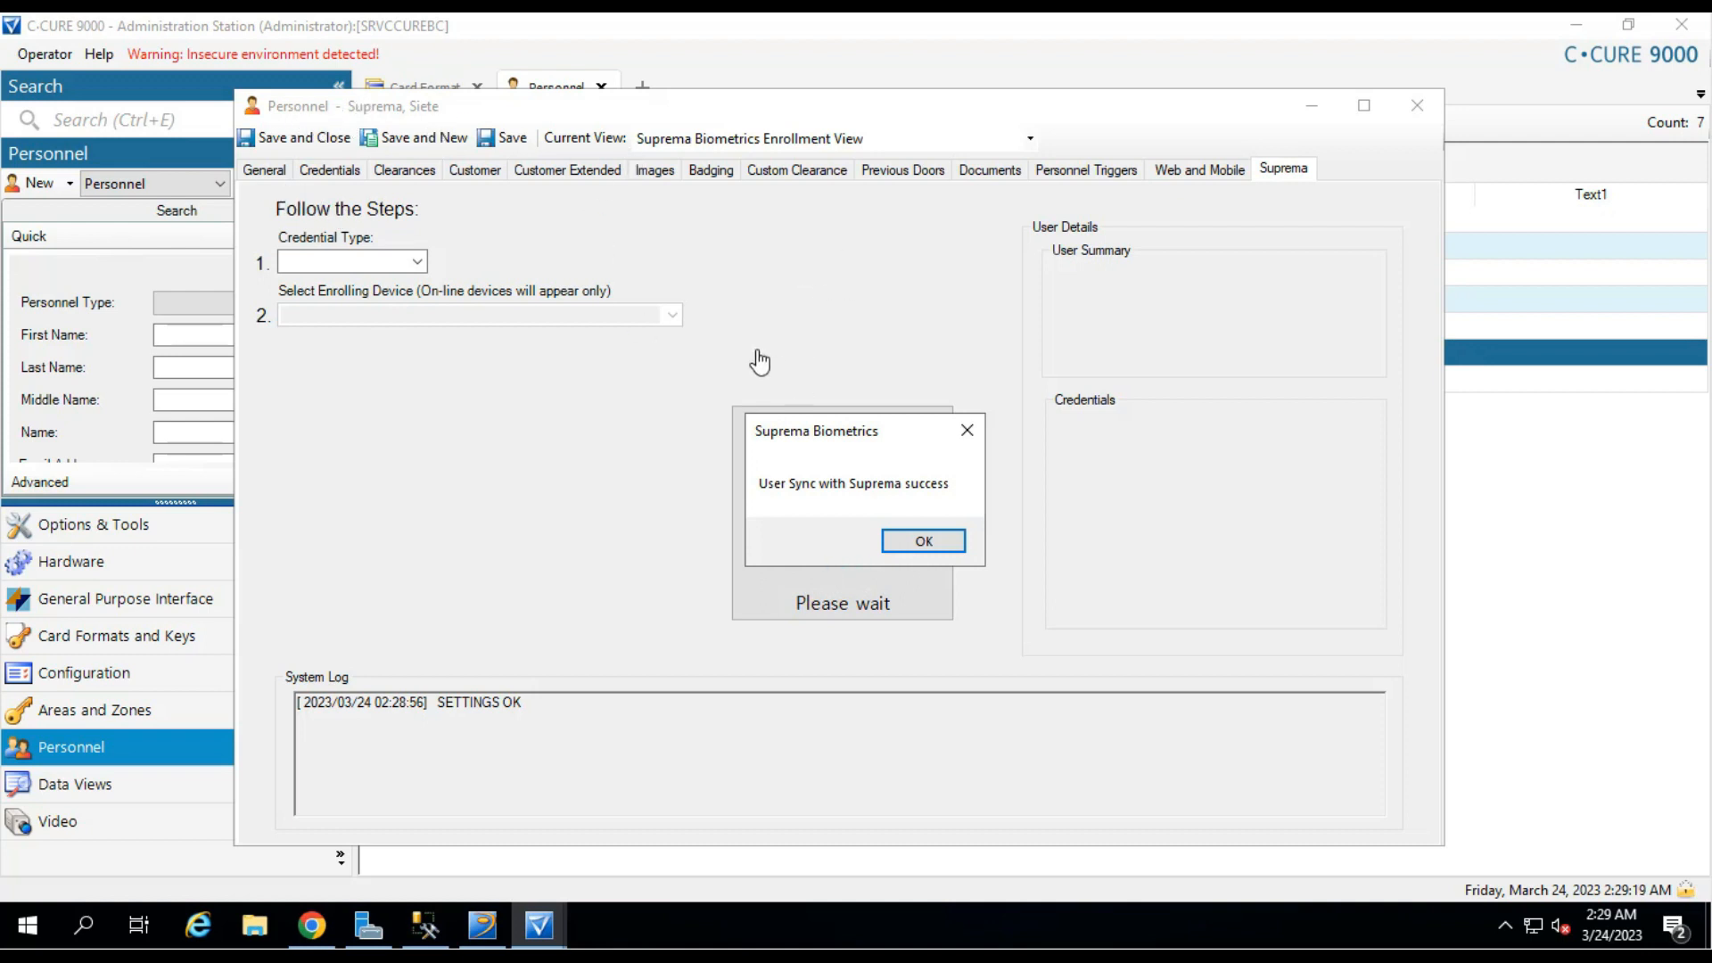
Set Credential Type to Card (RFID), choose X-Station 2 as enrolling device, and scan the card.
left_click(923, 541)
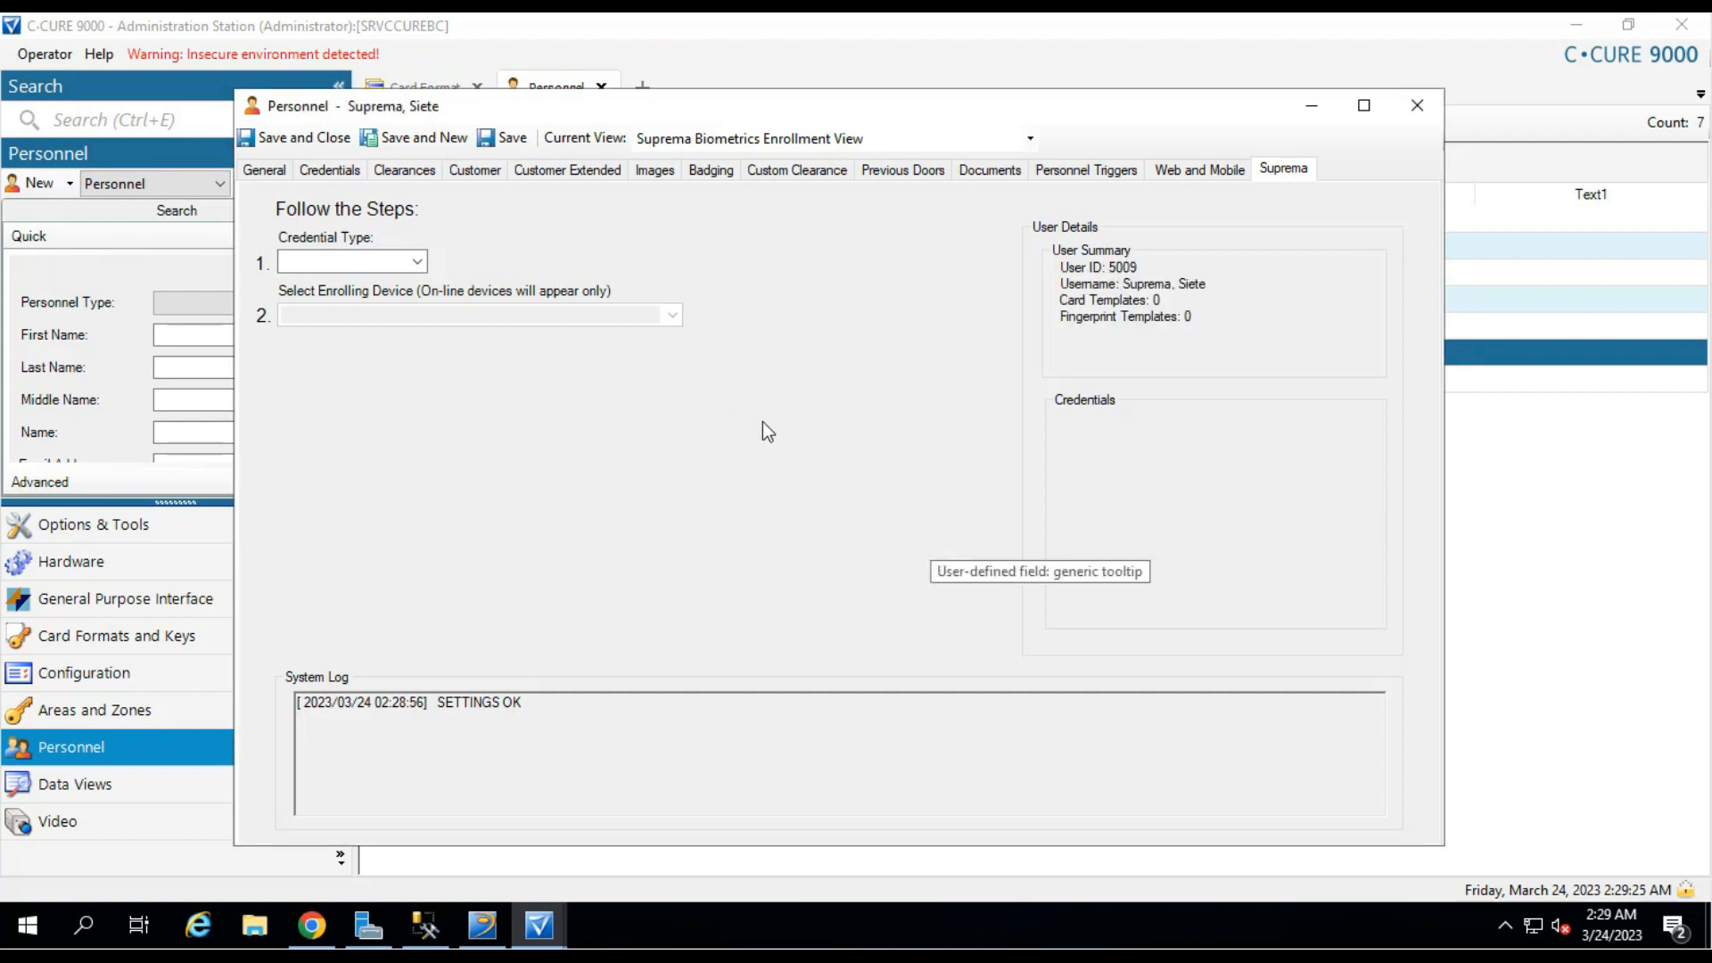
left_click(419, 262)
left_click(360, 283)
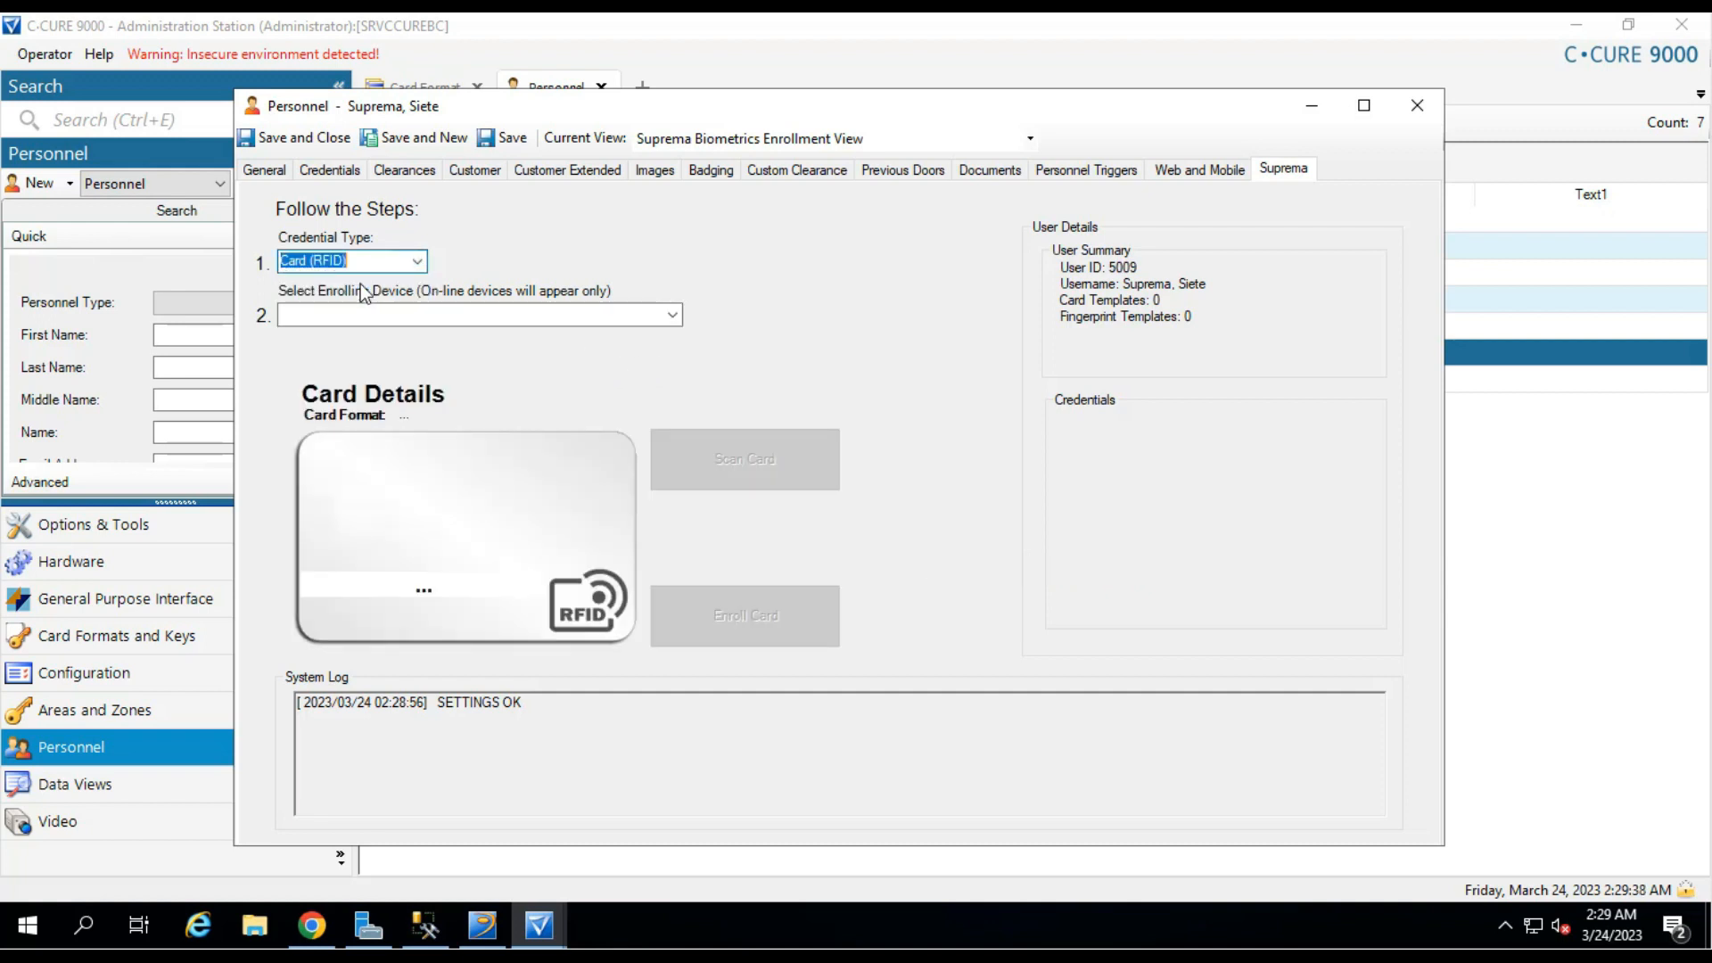
left_click(672, 315)
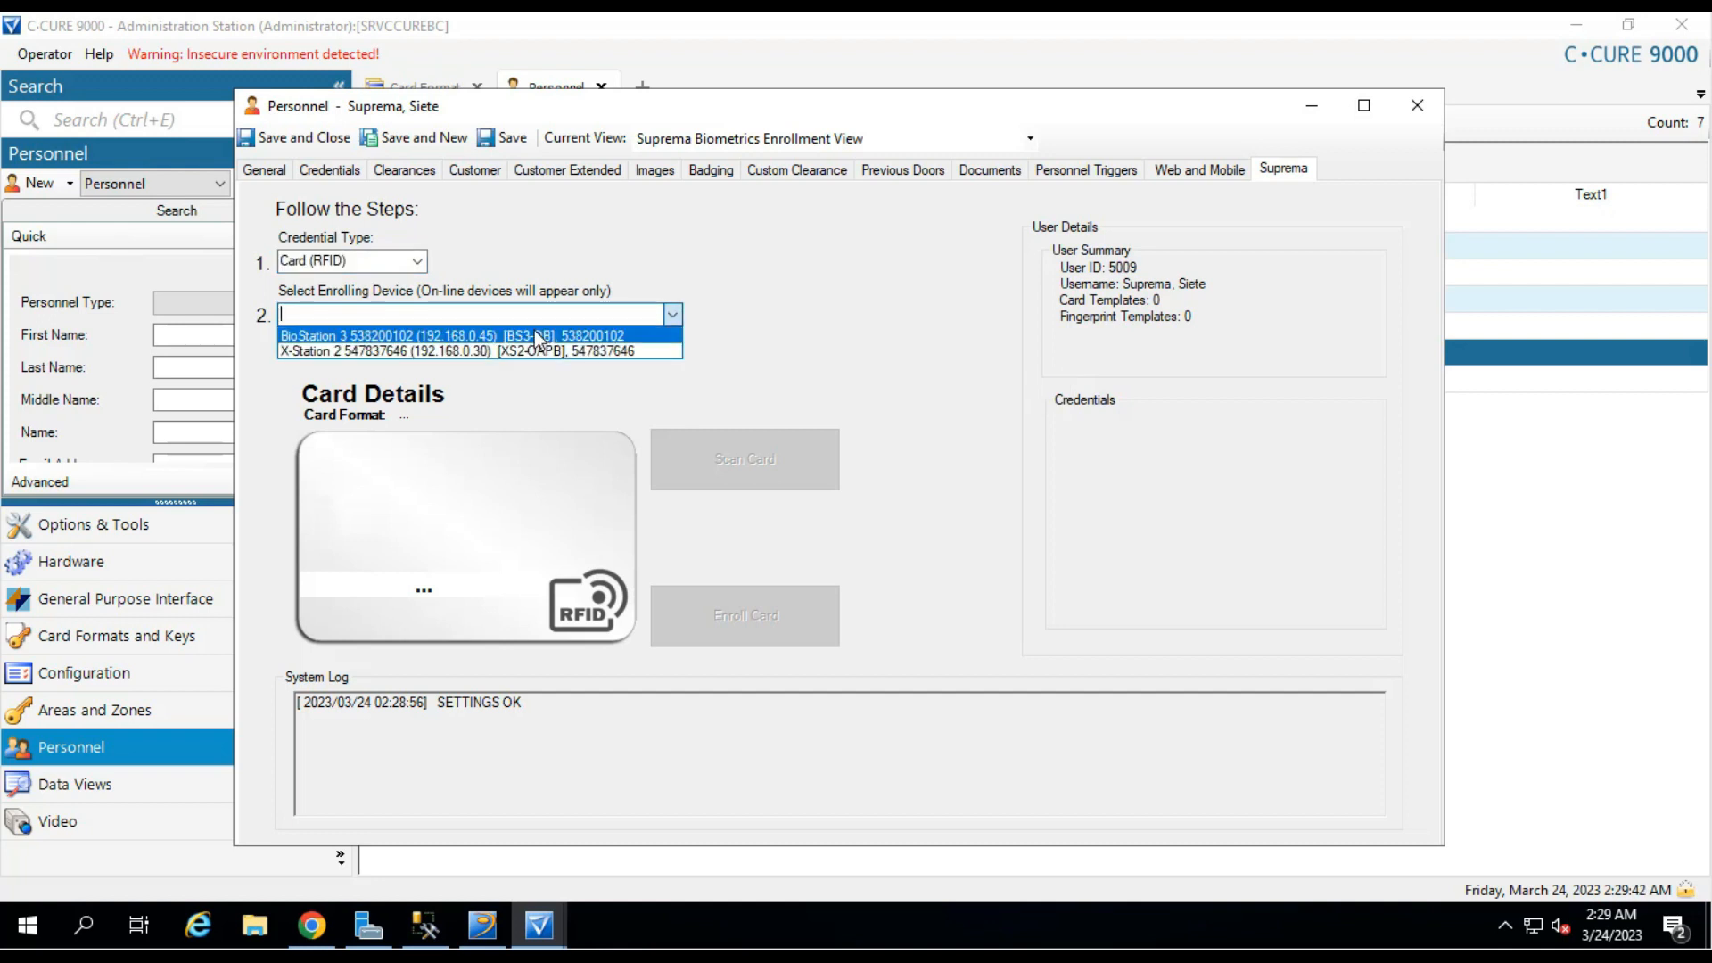
left_click(499, 345)
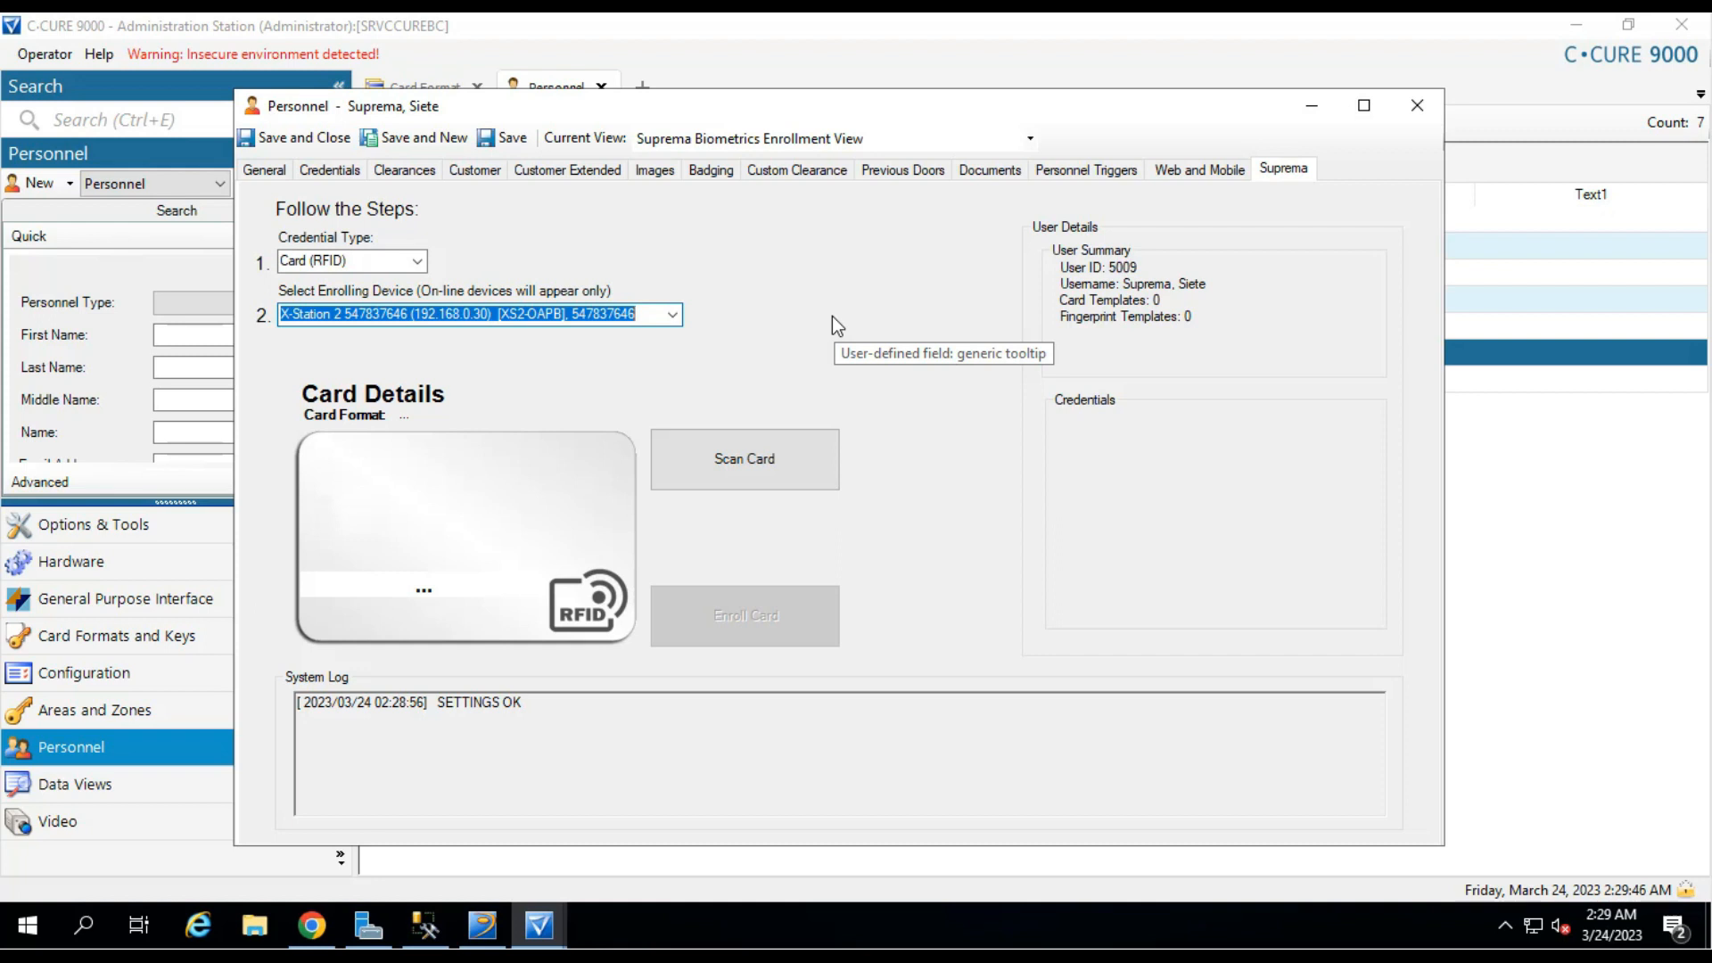
left_click(784, 449)
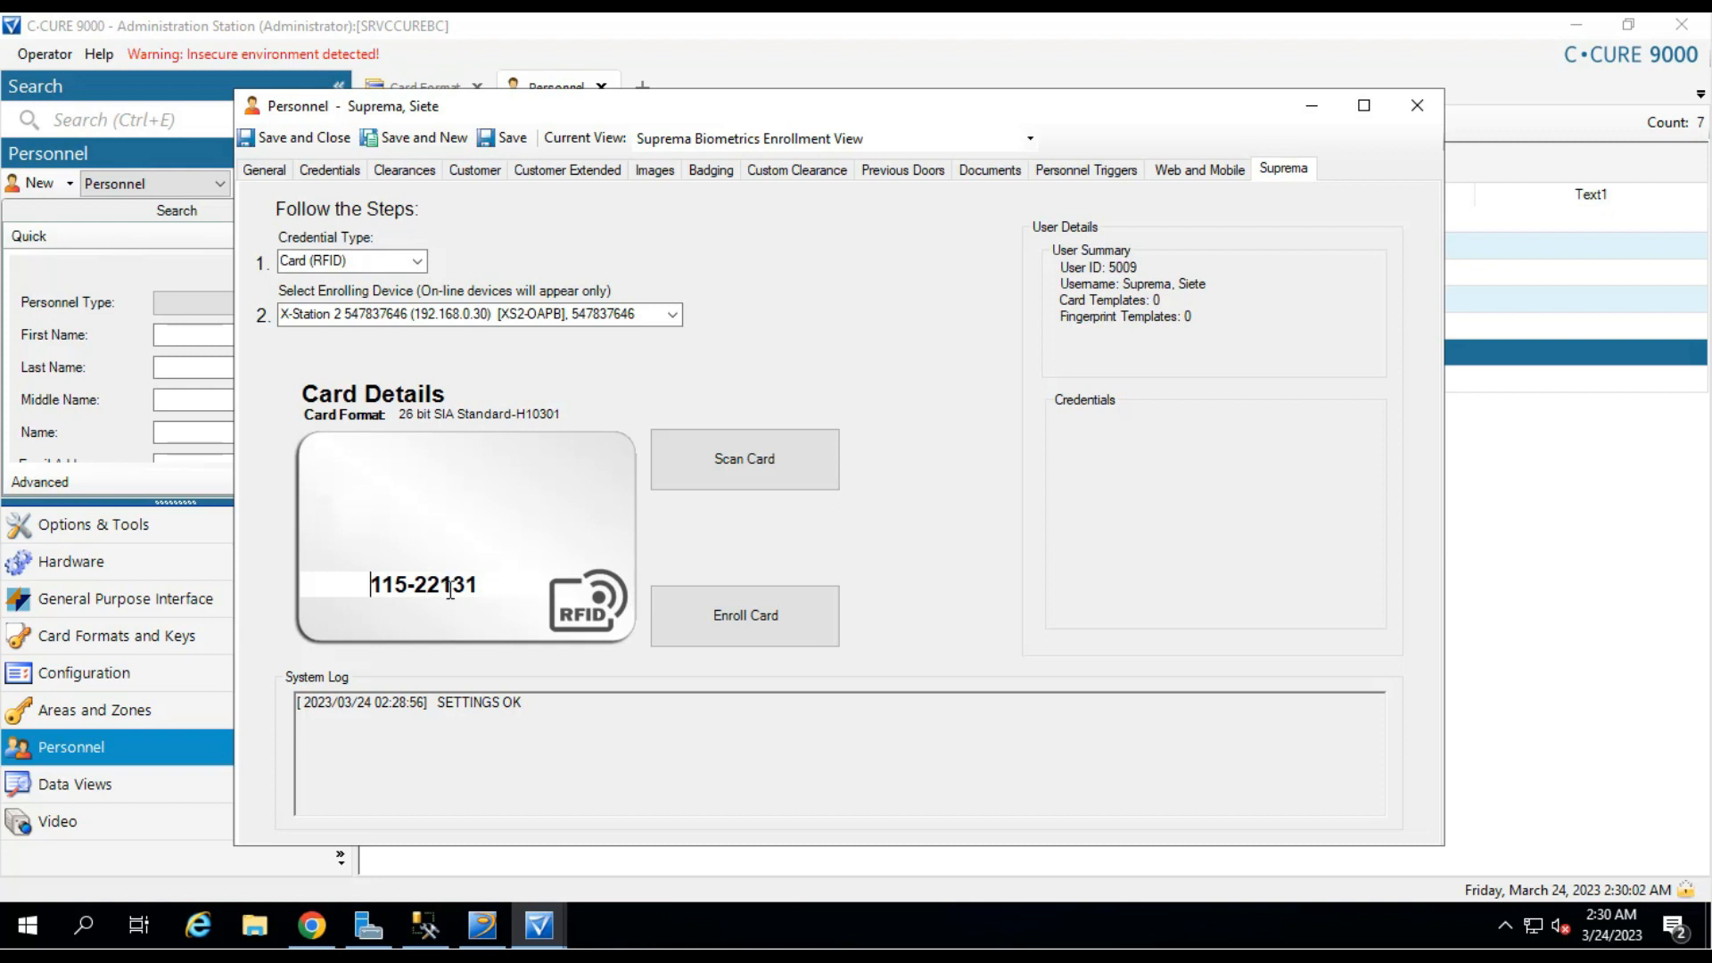
left_click(335, 170)
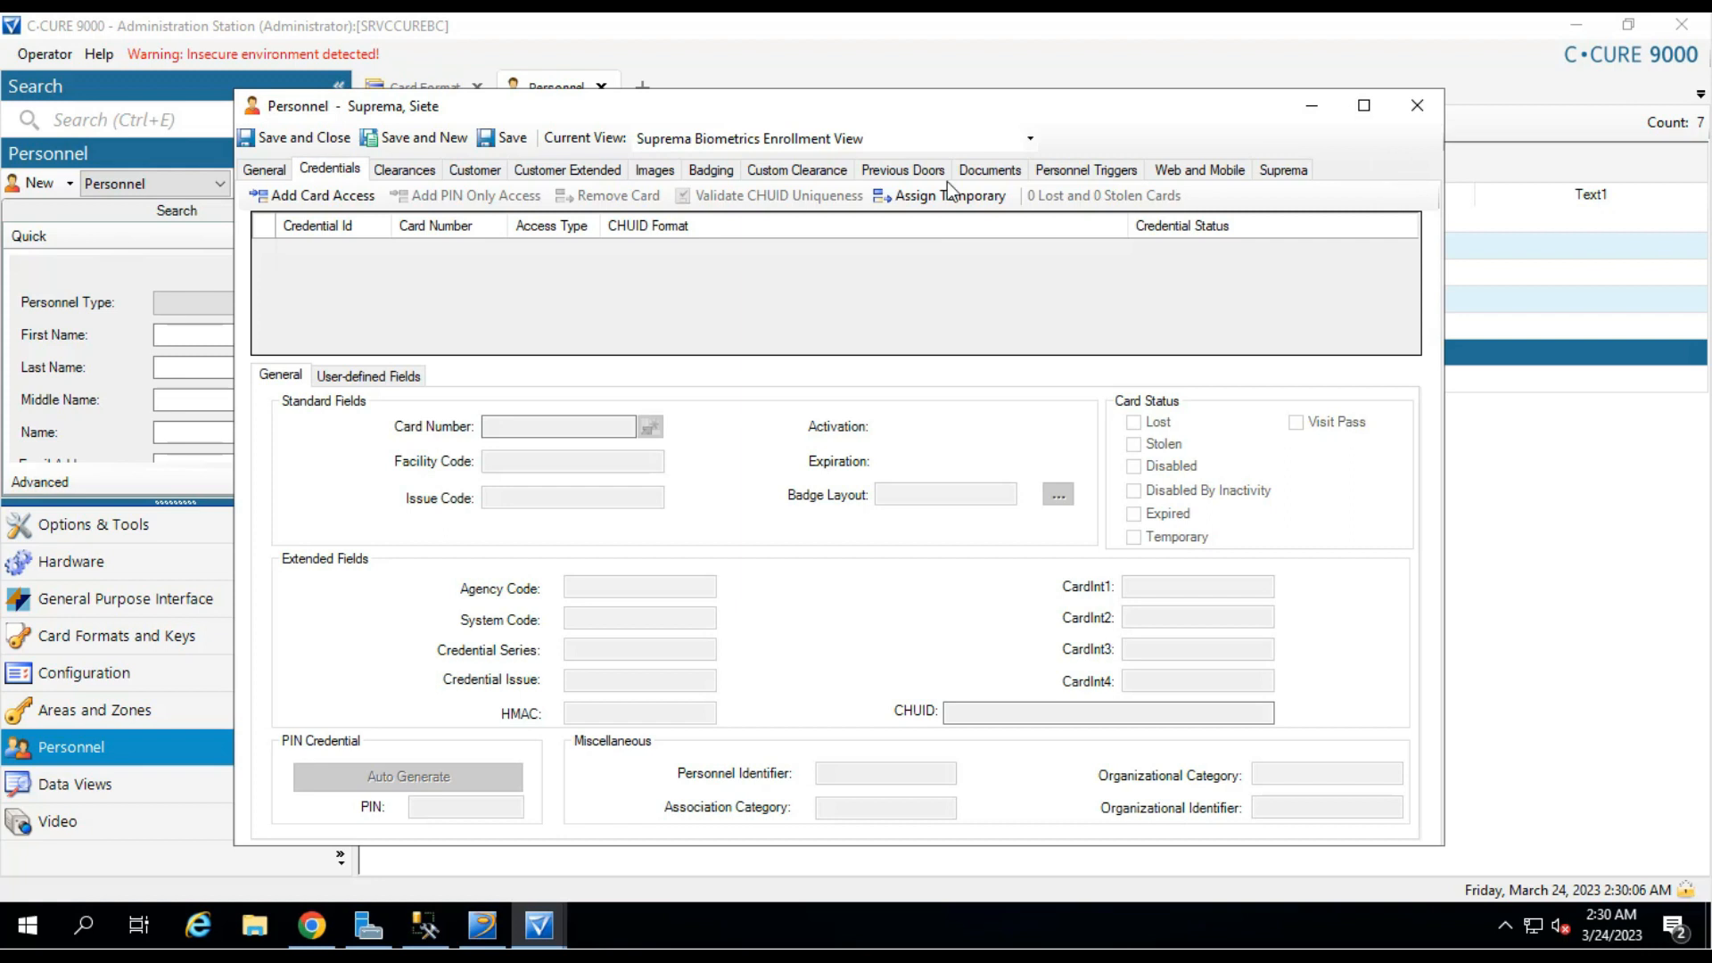
left_click(337, 197)
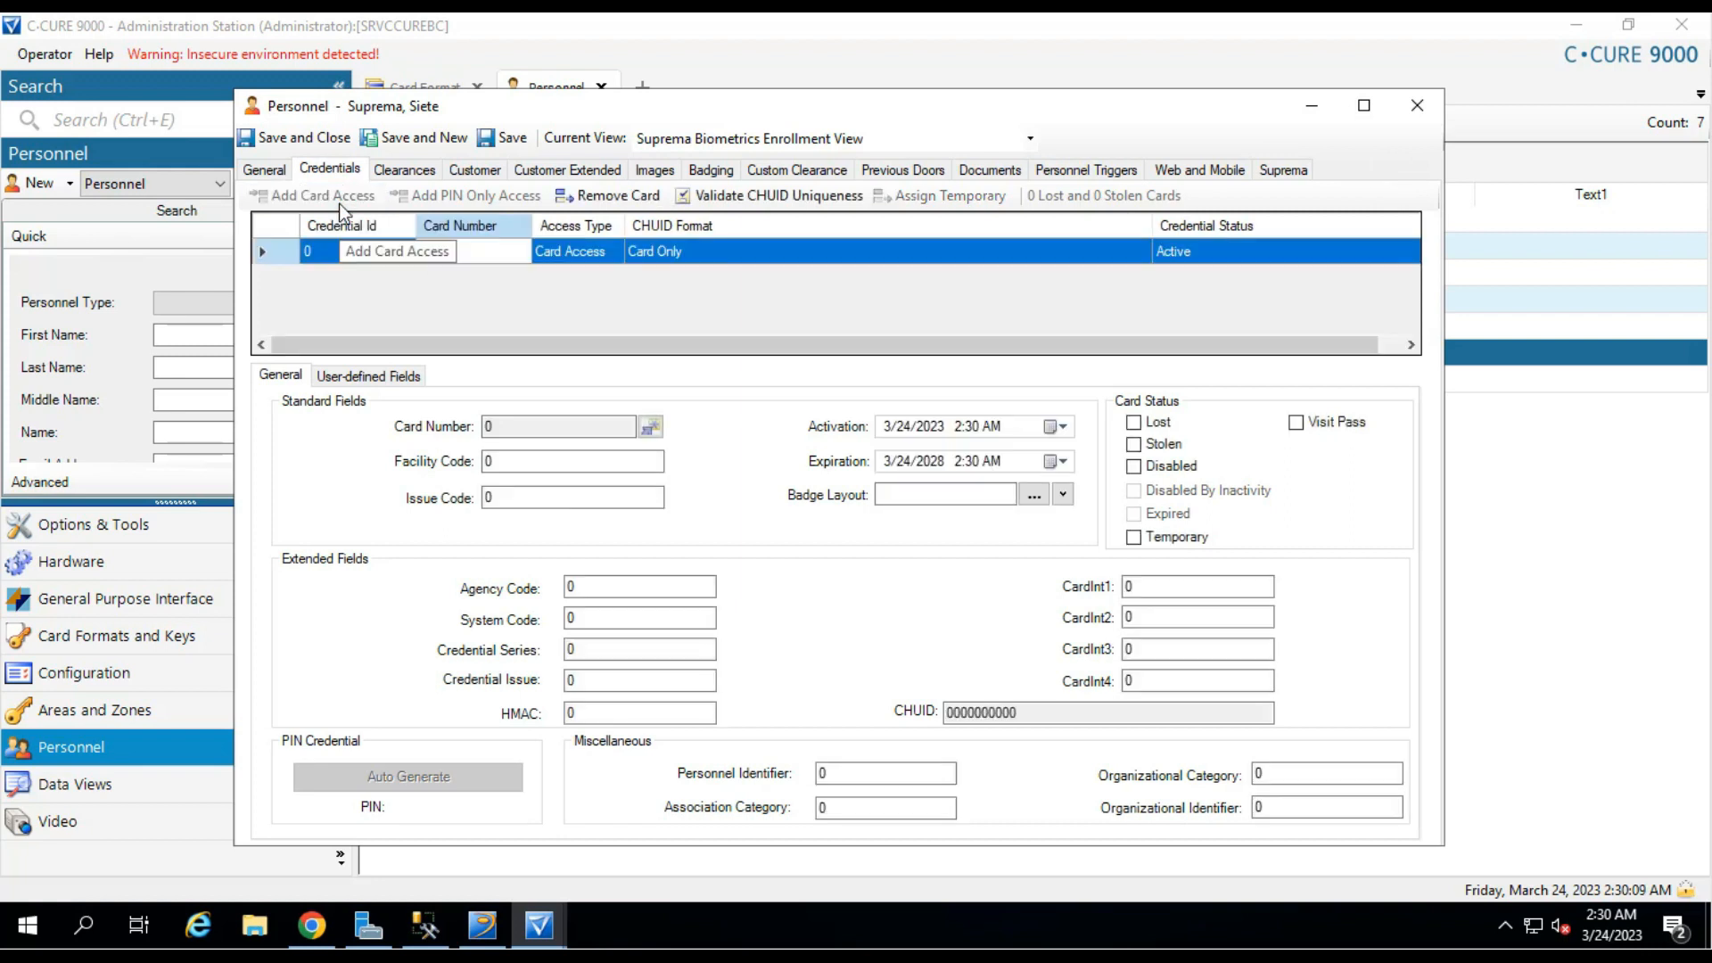
key("BackSpace")
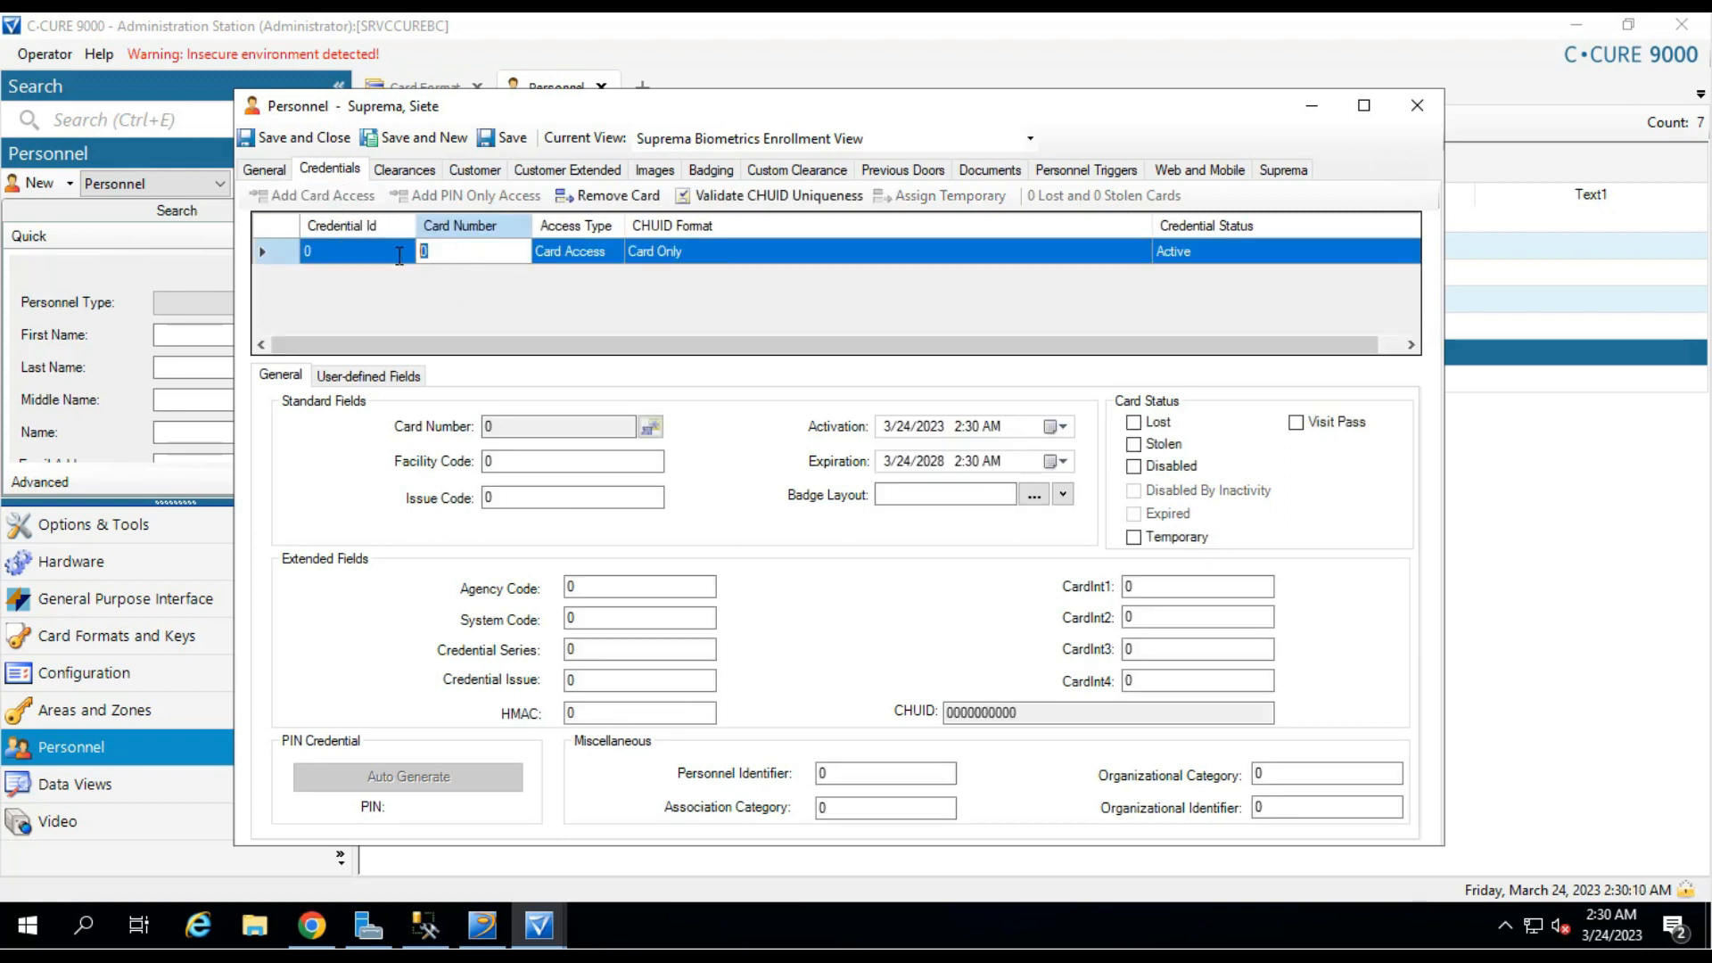
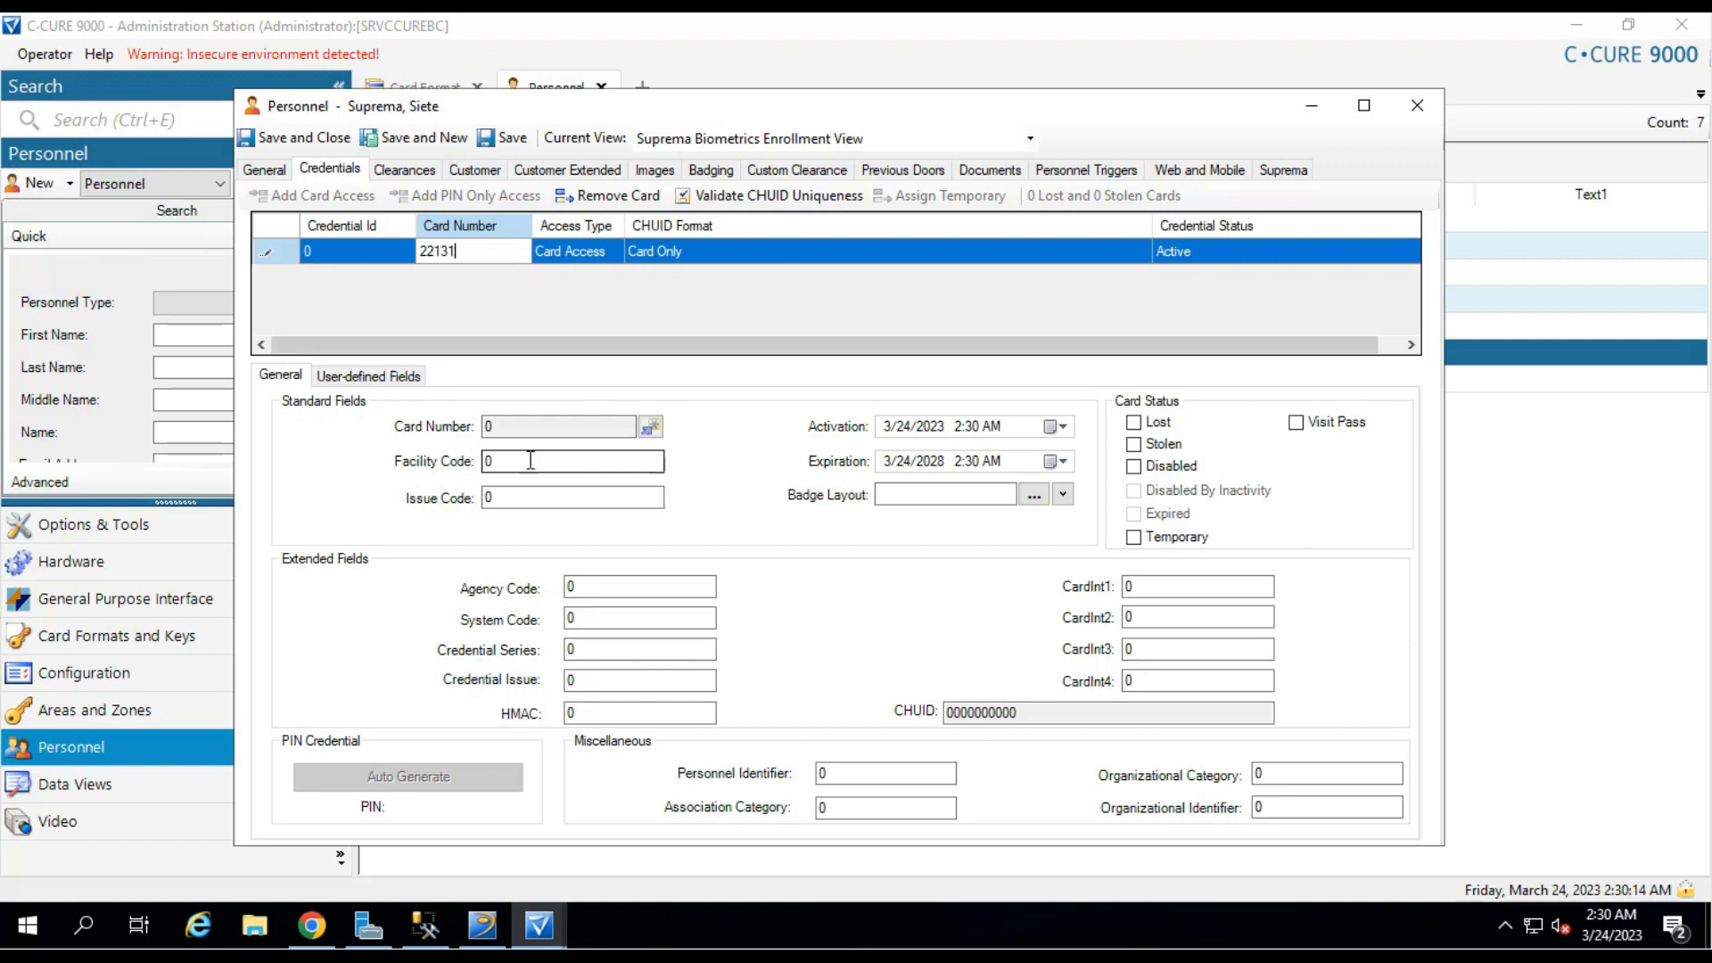
left_click_drag(511, 460, 437, 466)
type("115")
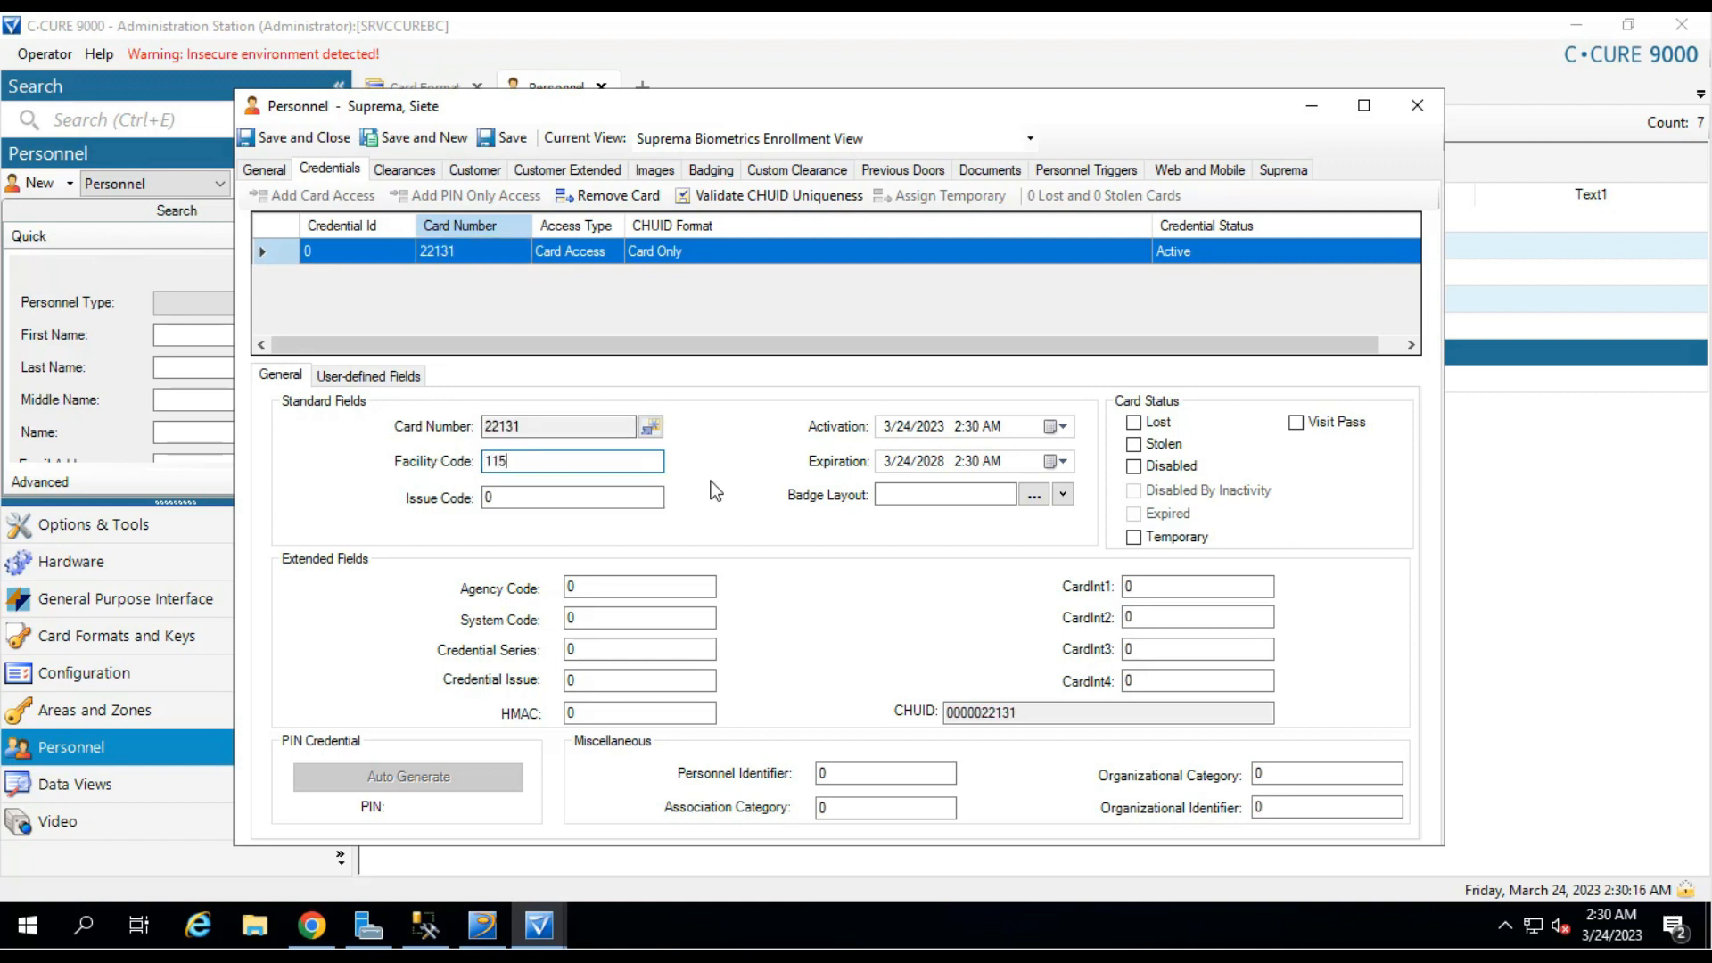
left_click(516, 142)
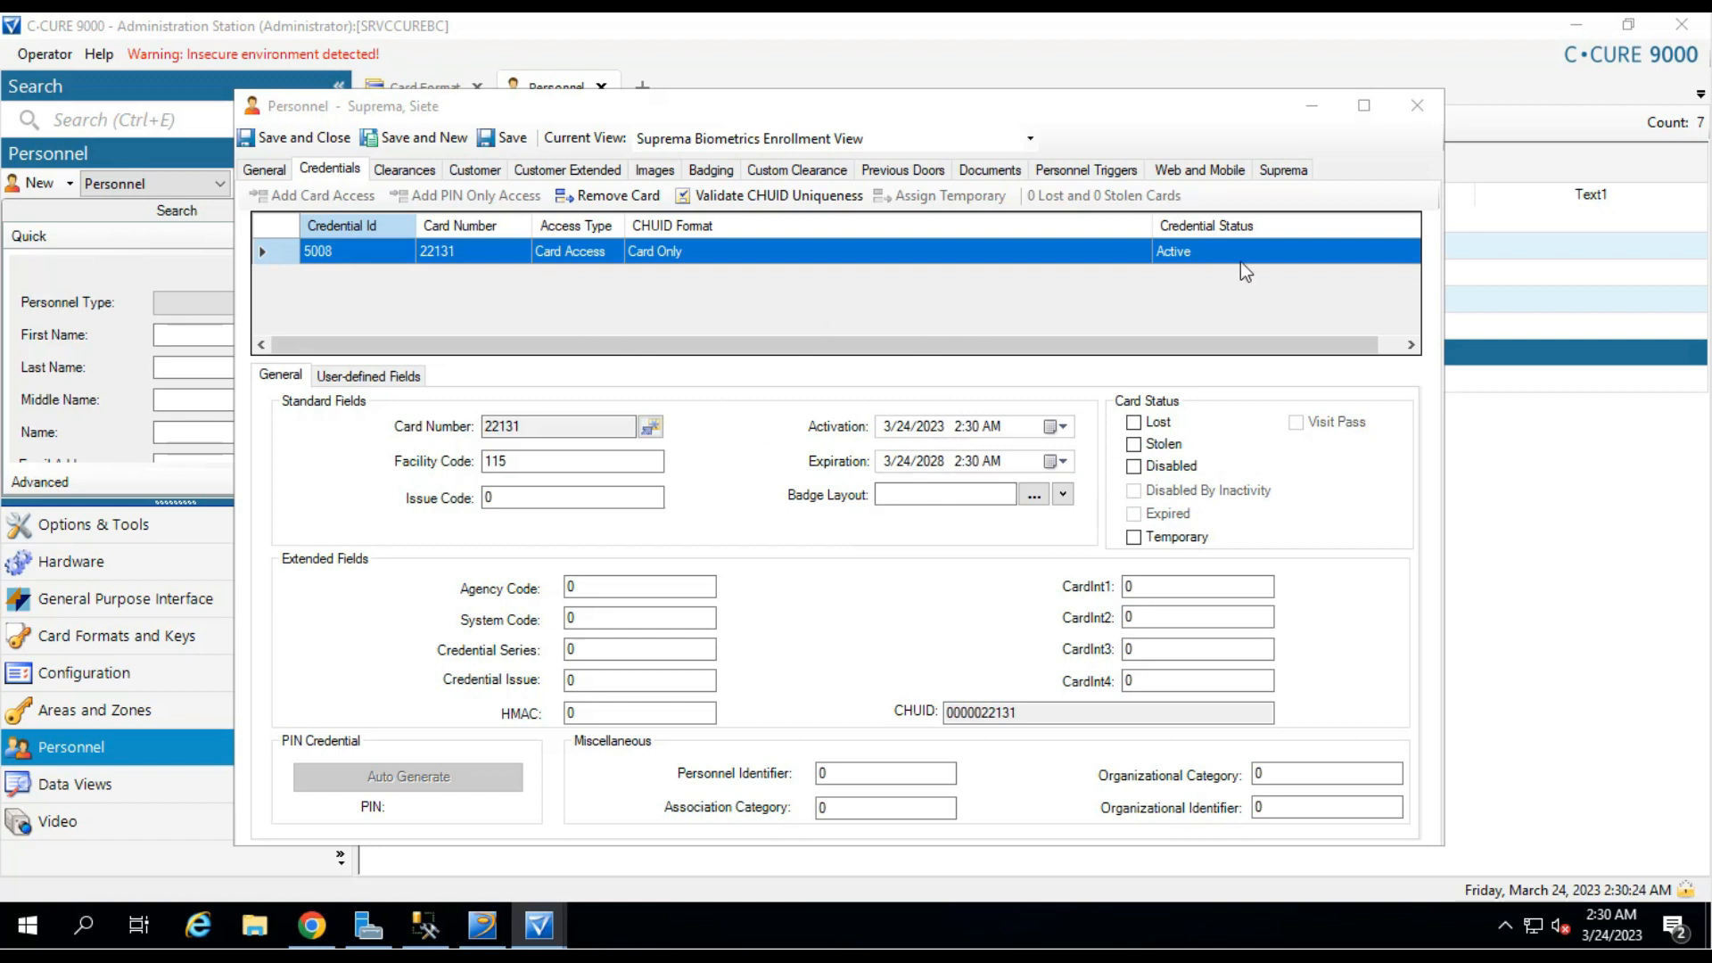
left_click(1286, 173)
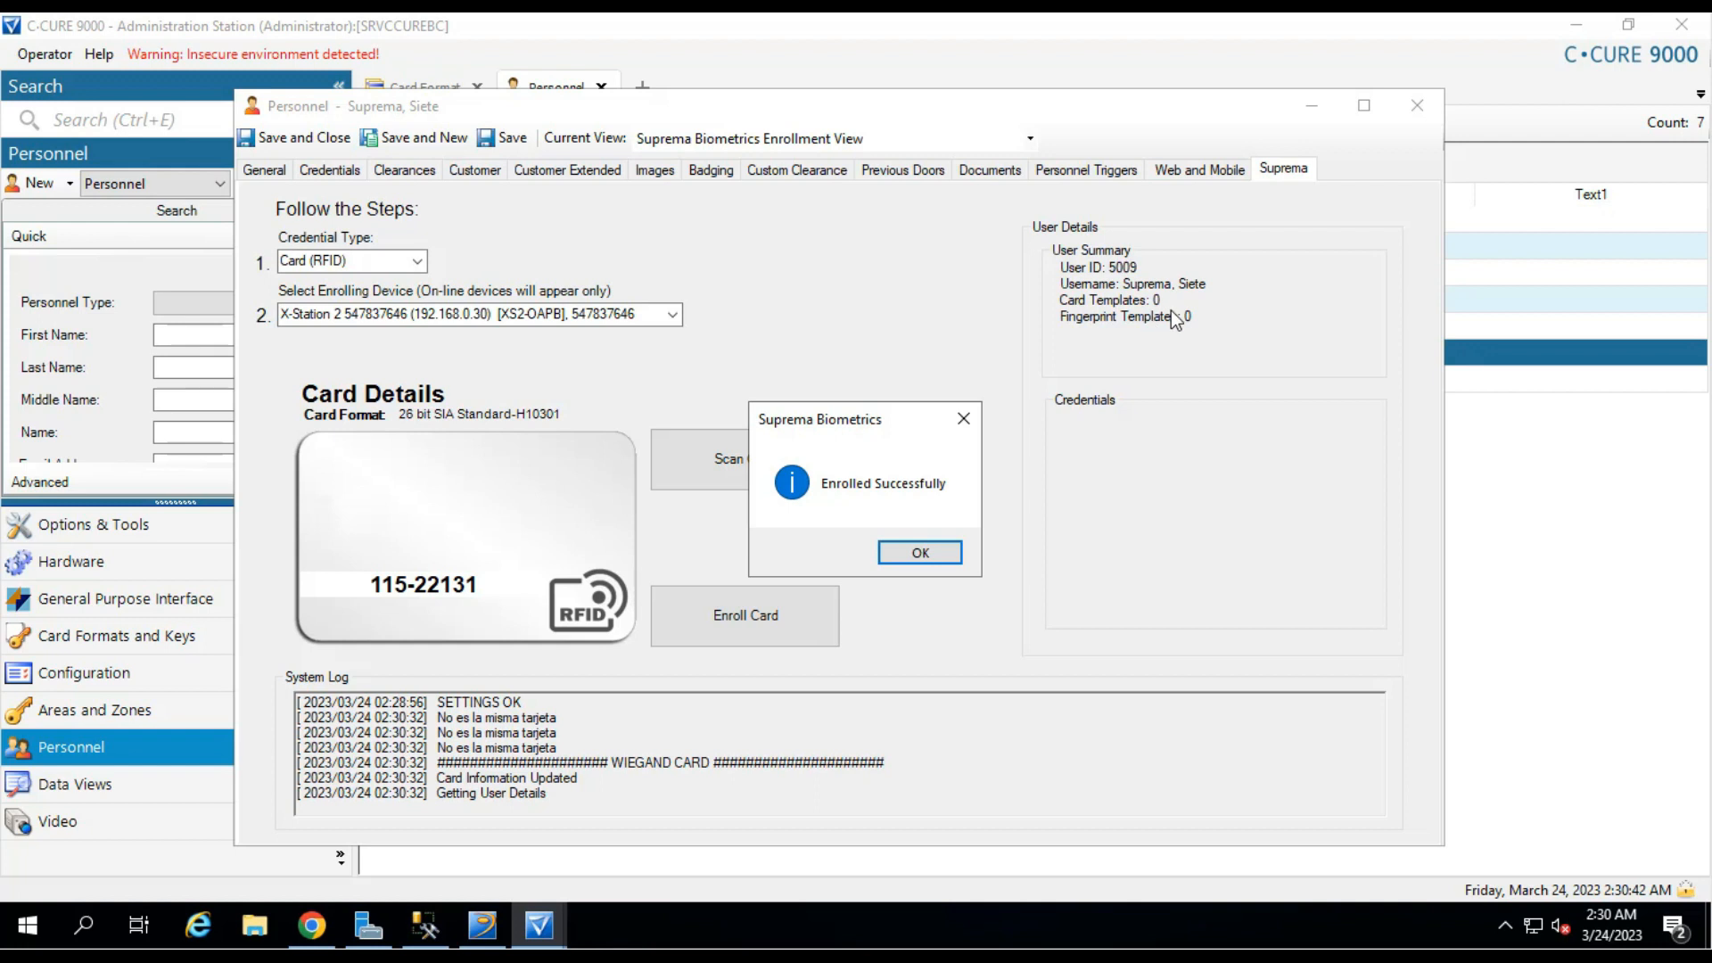
left_click(937, 555)
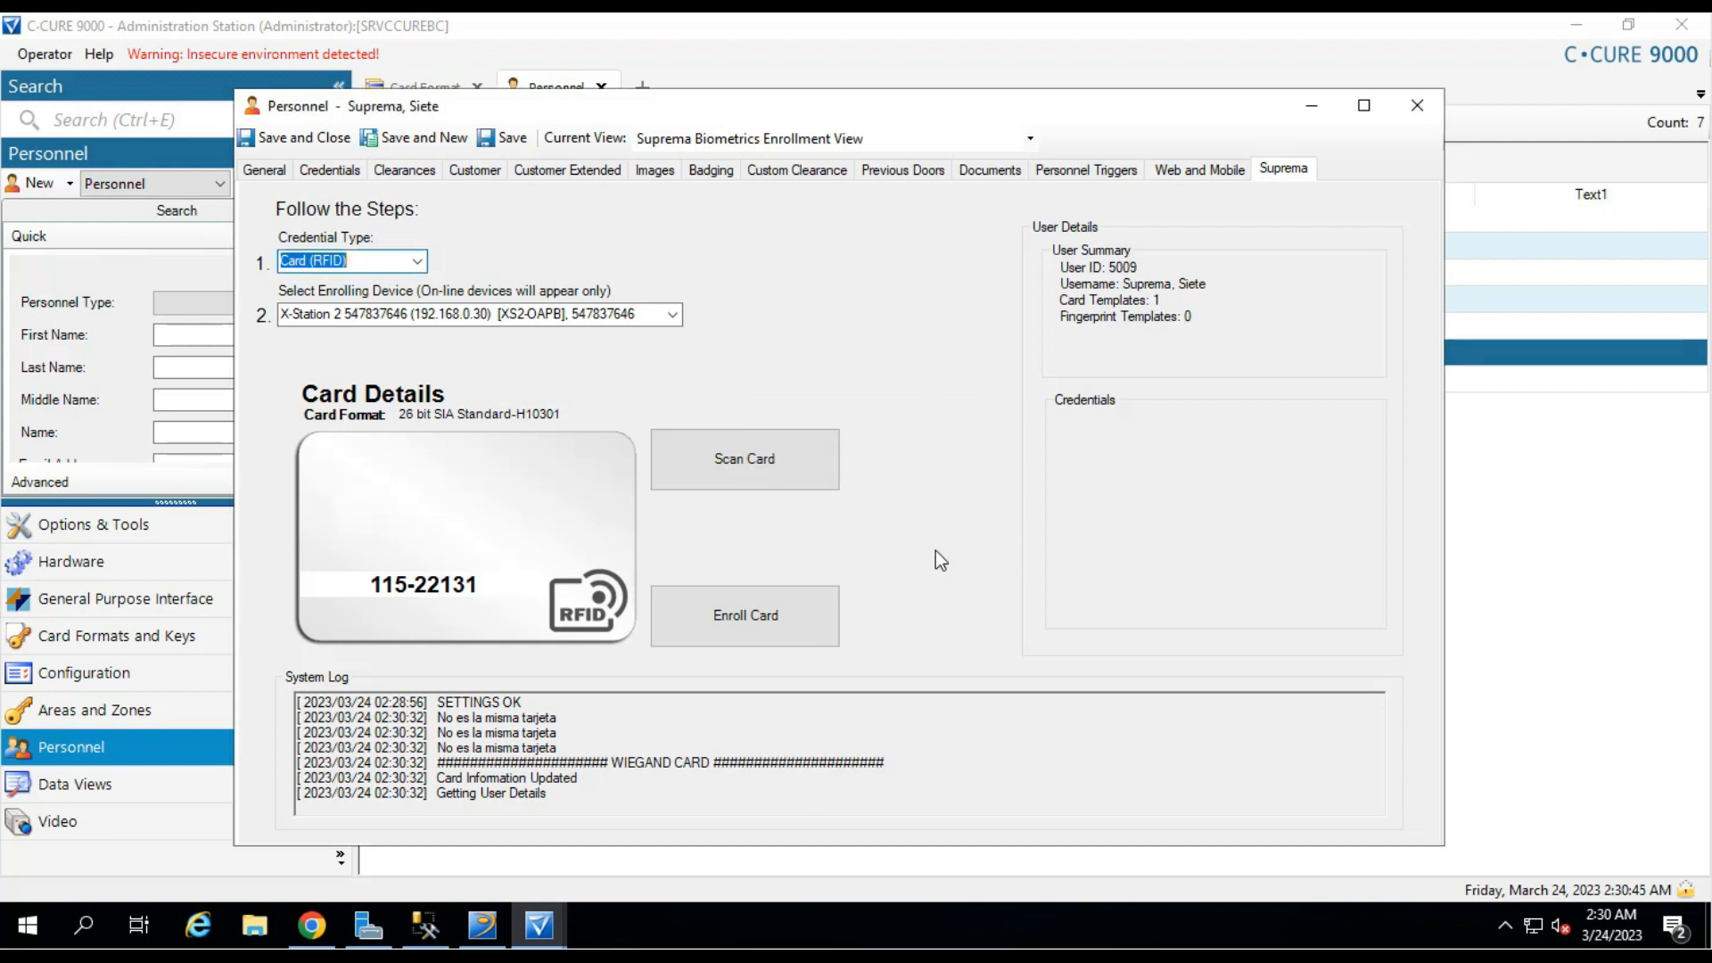
double_click(1137, 300)
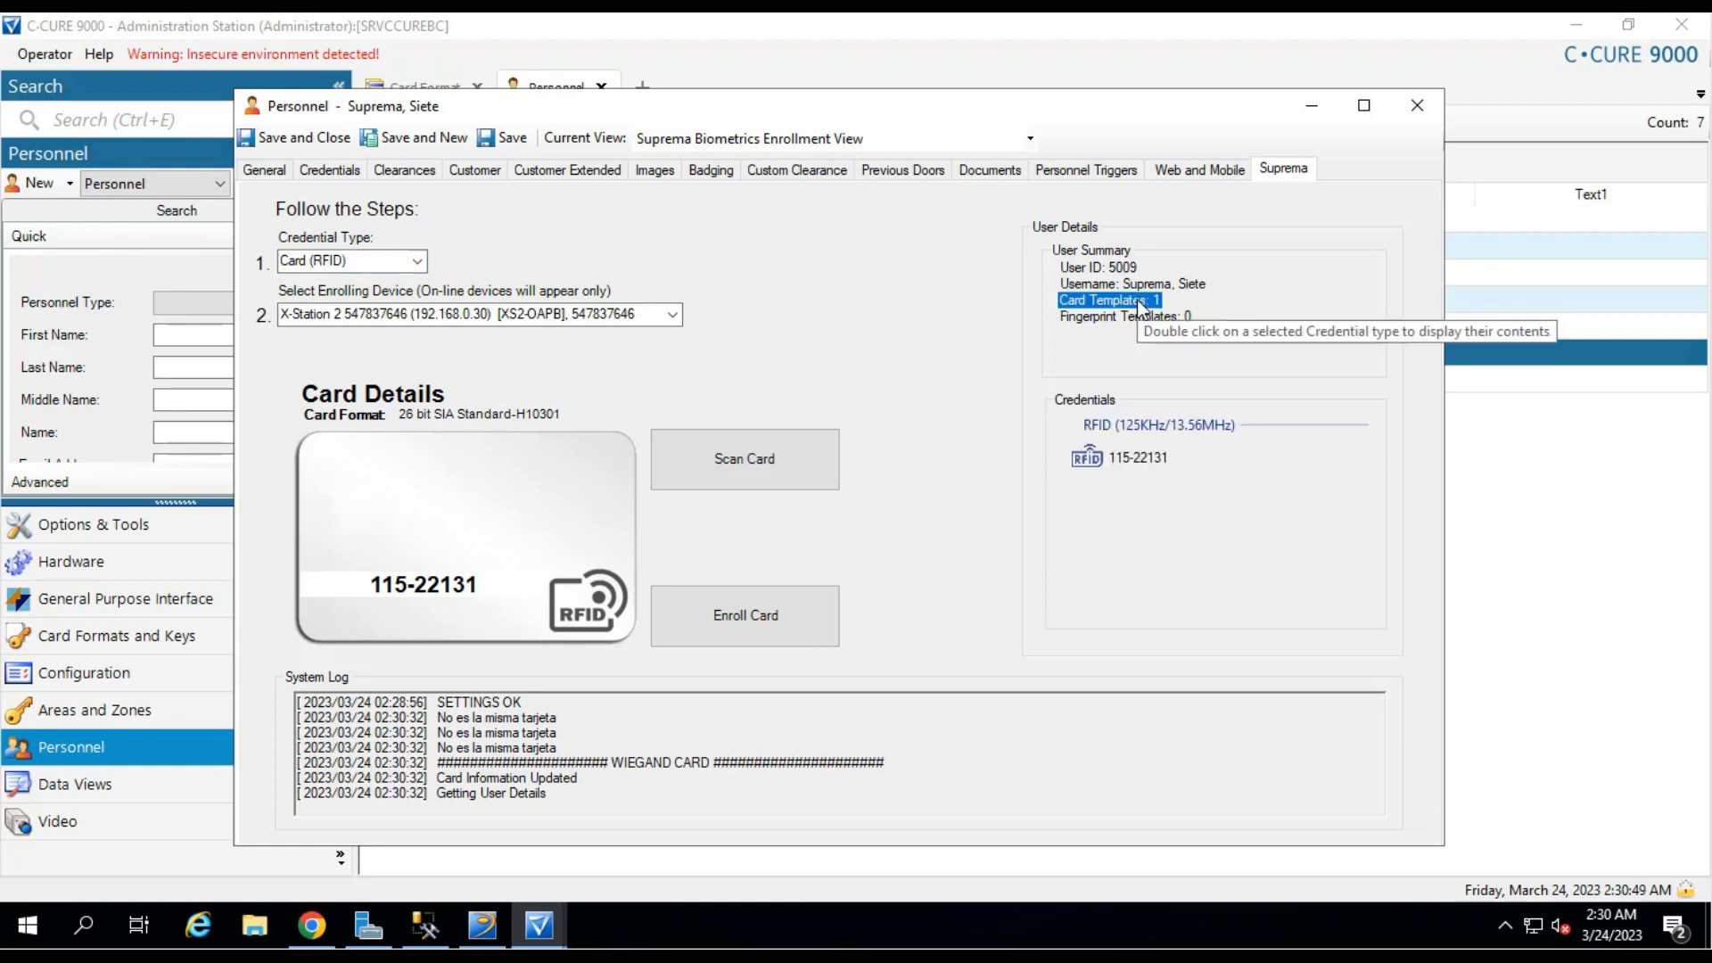
left_click(1139, 458)
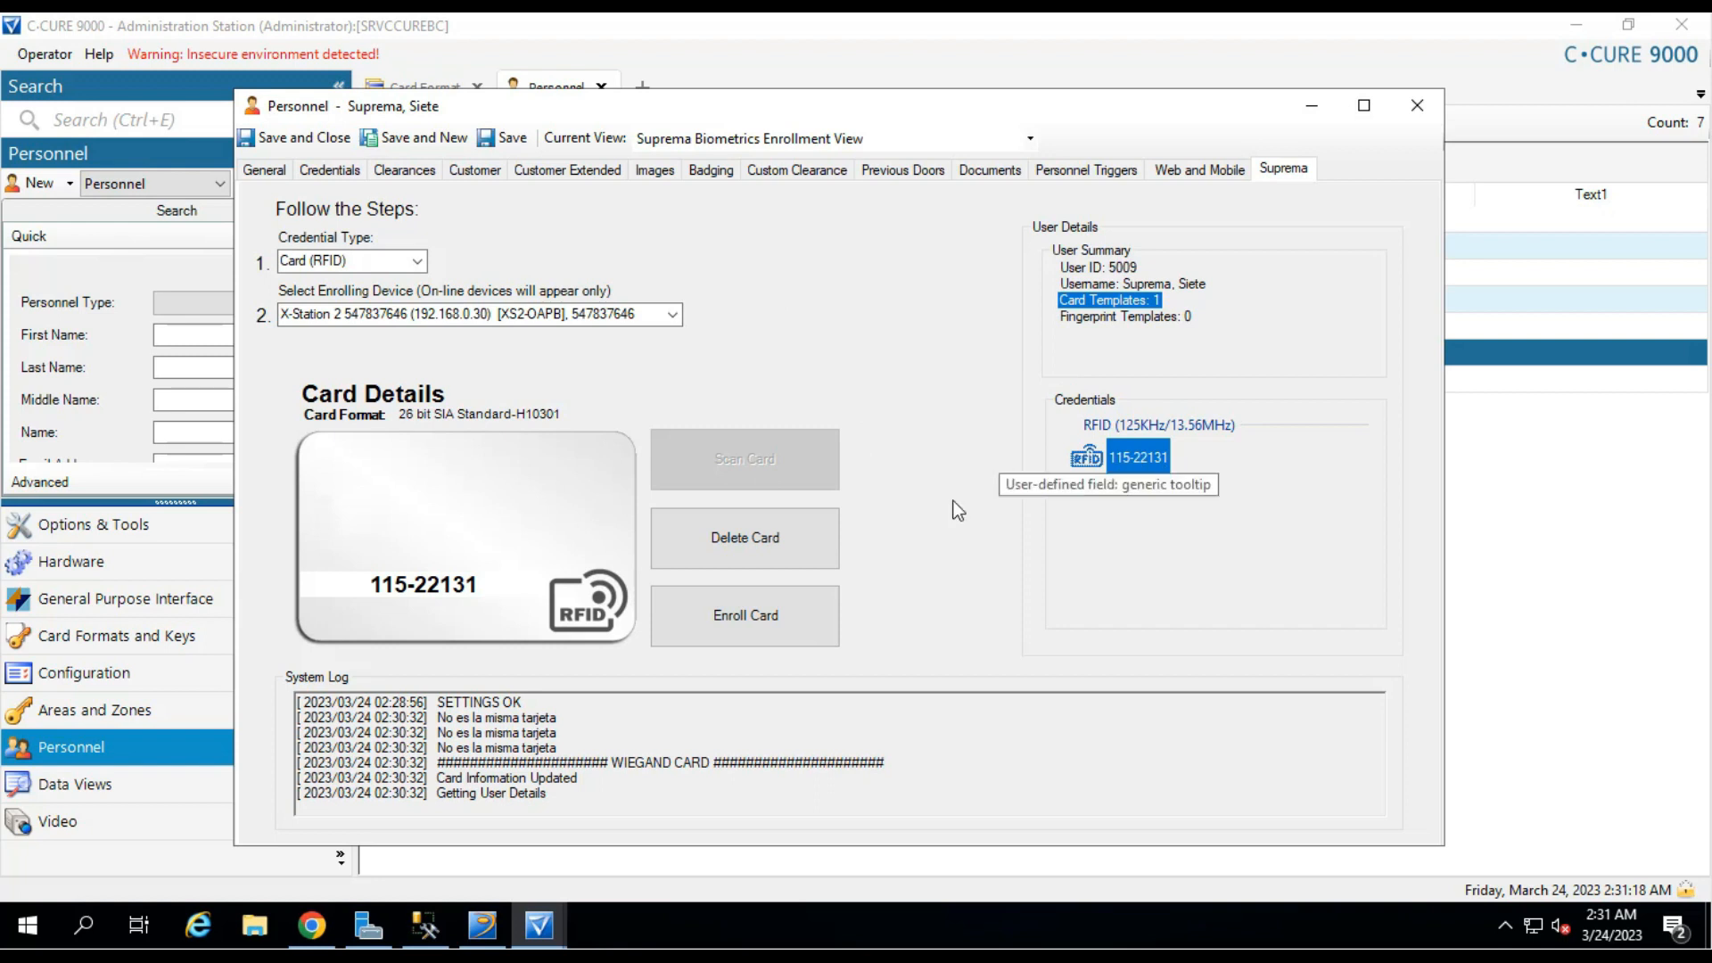
left_click(756, 546)
left_click(932, 559)
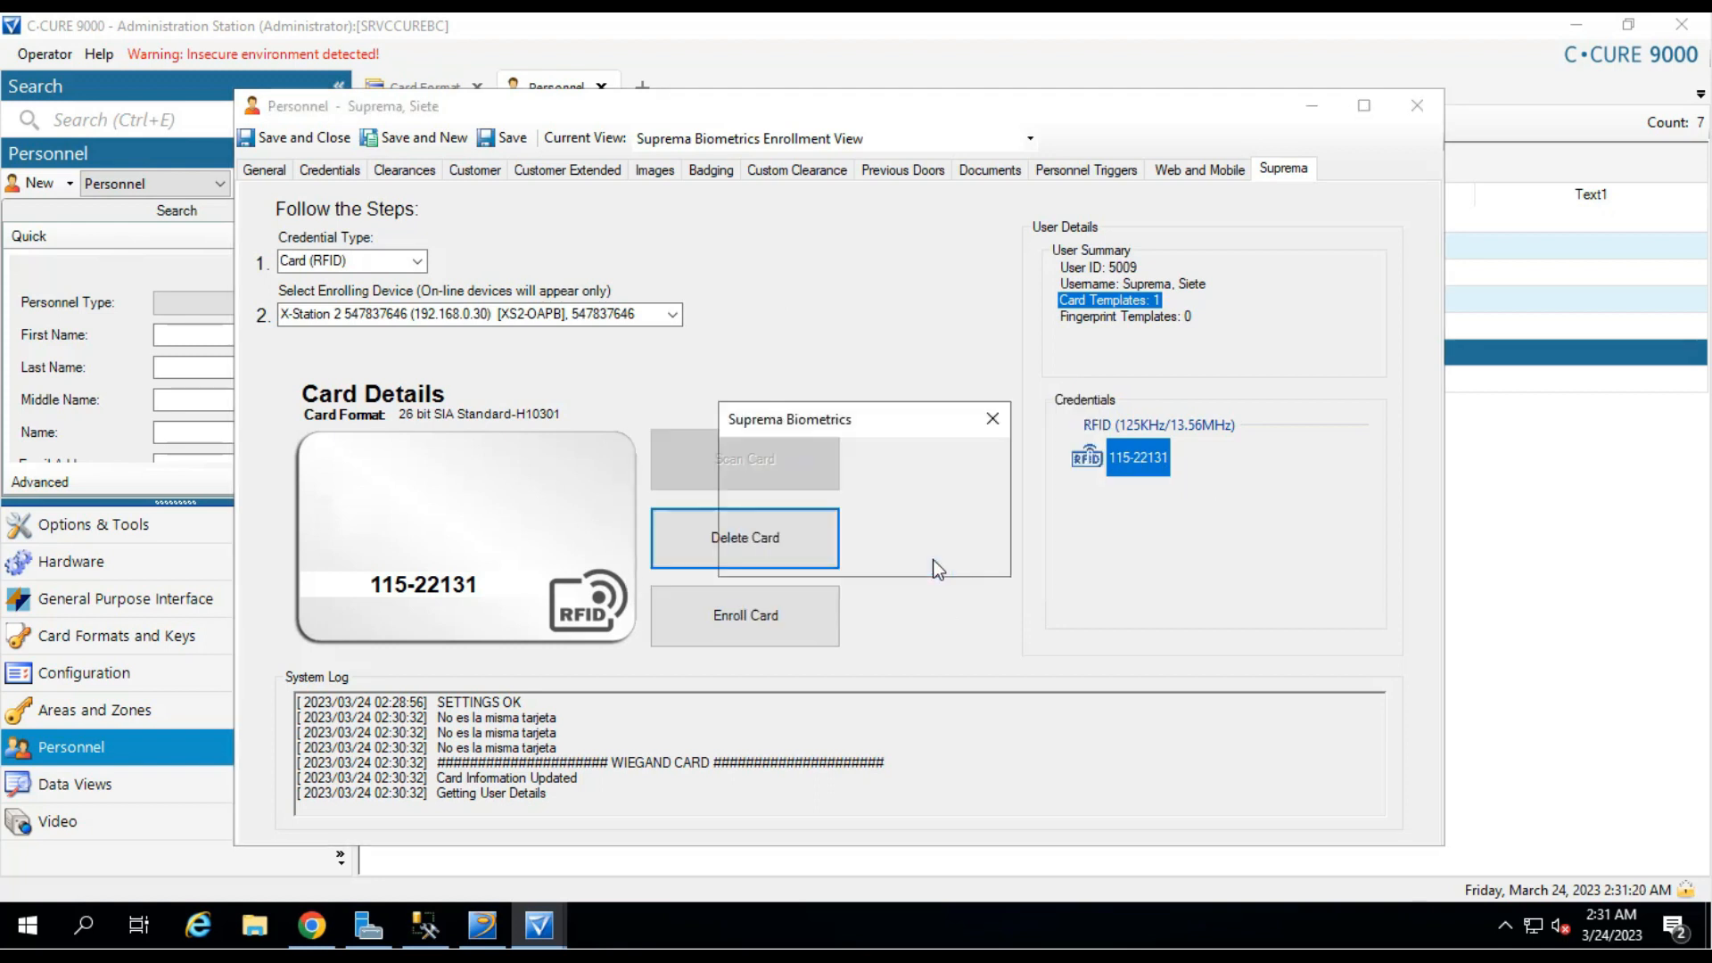
left_click(949, 552)
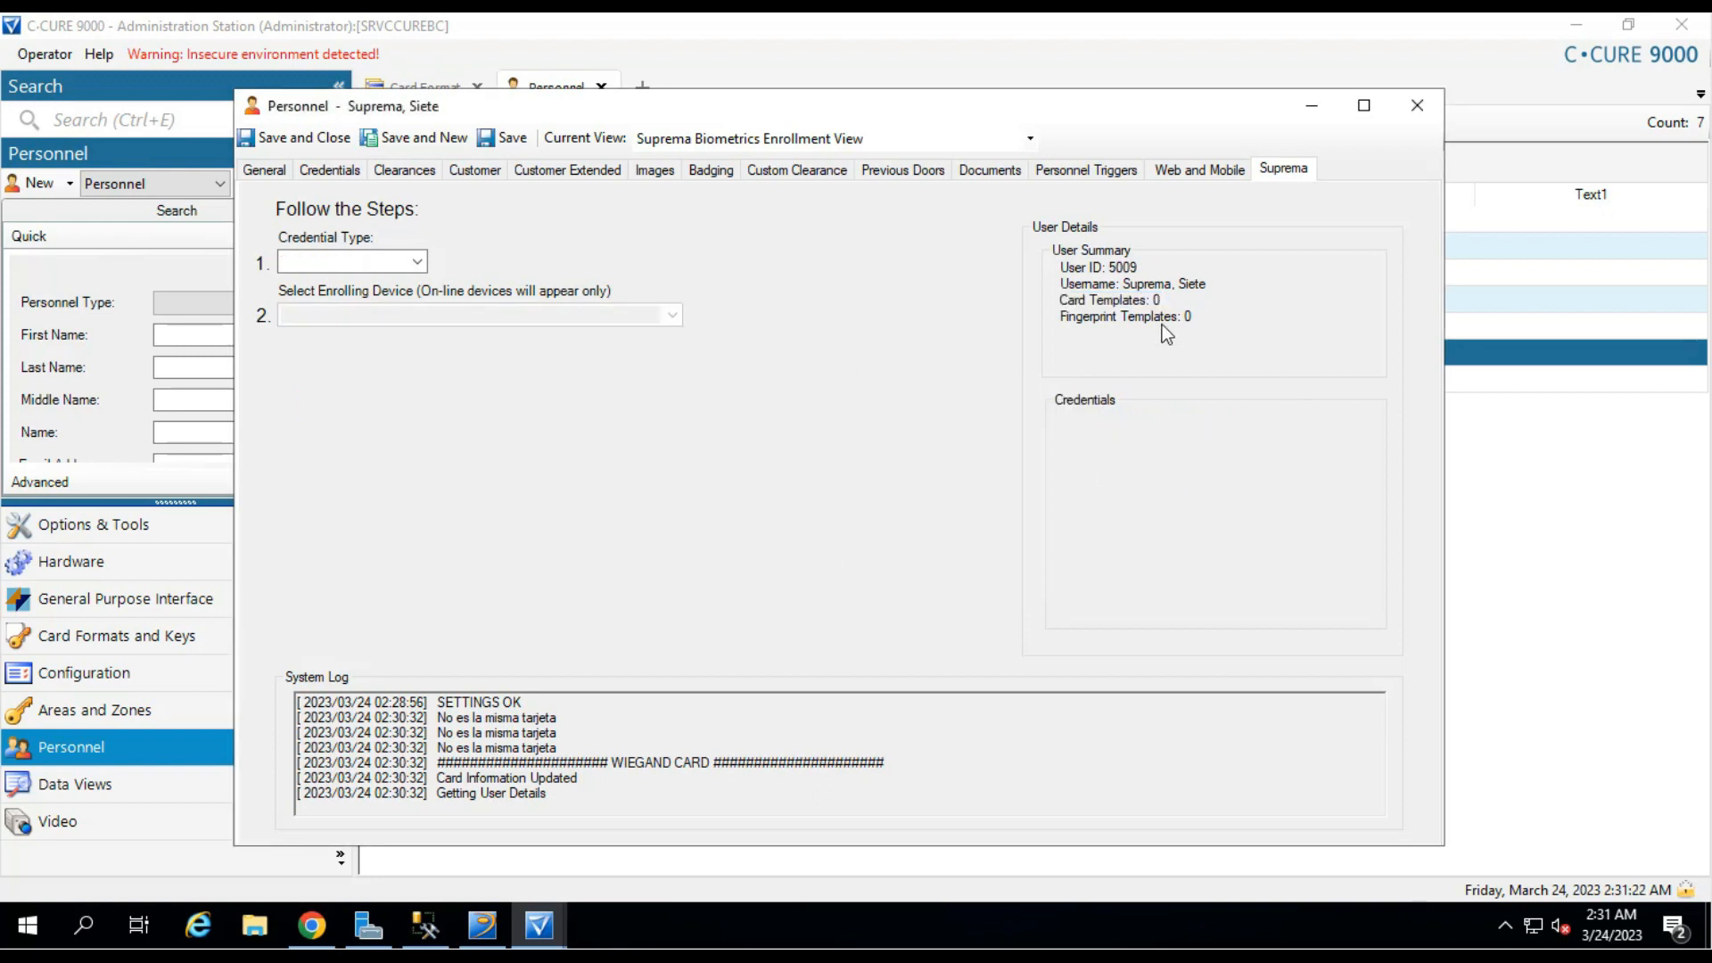
left_click(1137, 300)
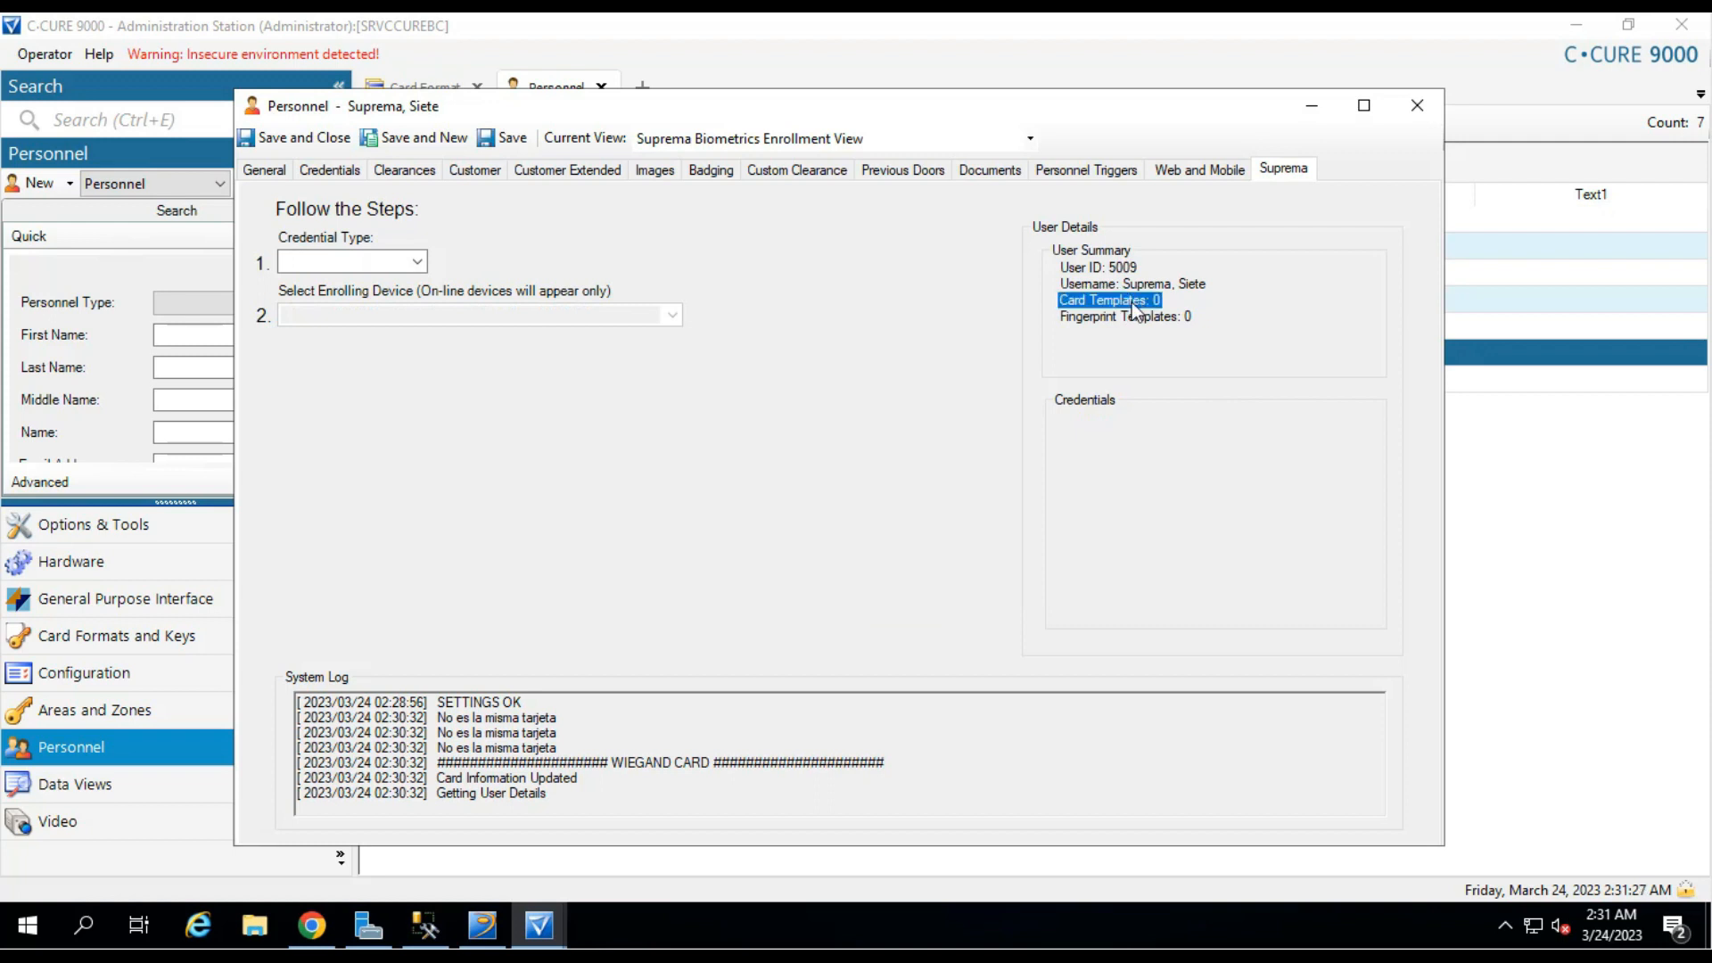
left_click(417, 261)
left_click(416, 261)
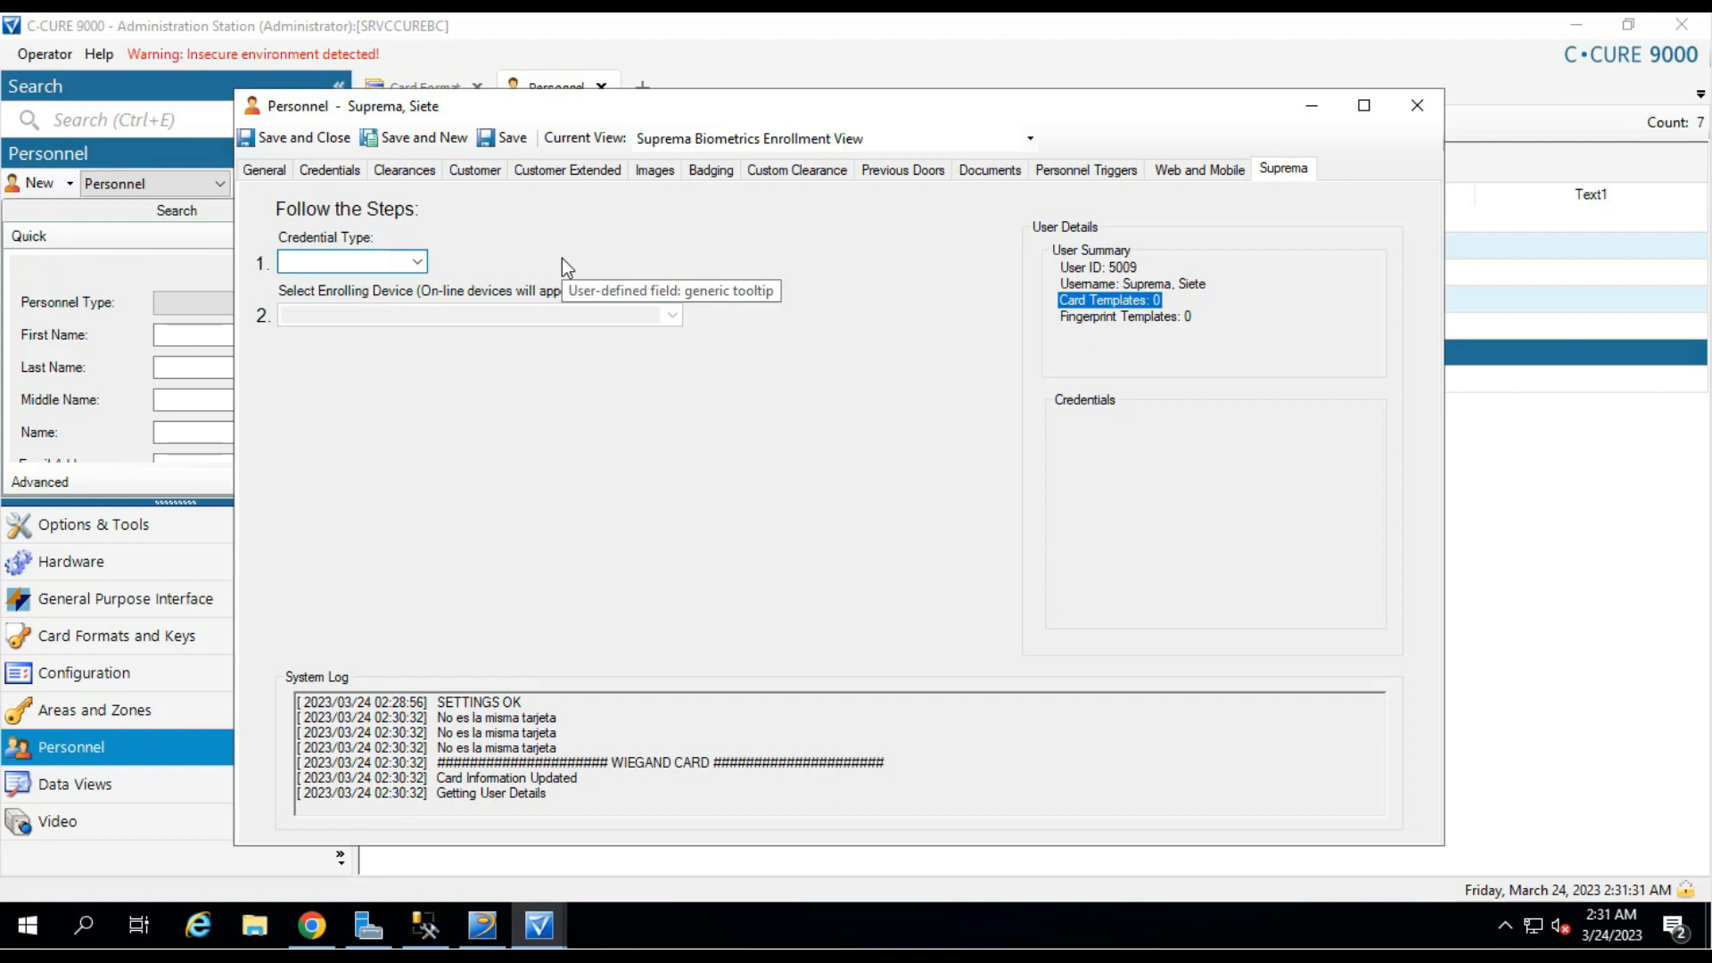
left_click(324, 167)
left_click(262, 171)
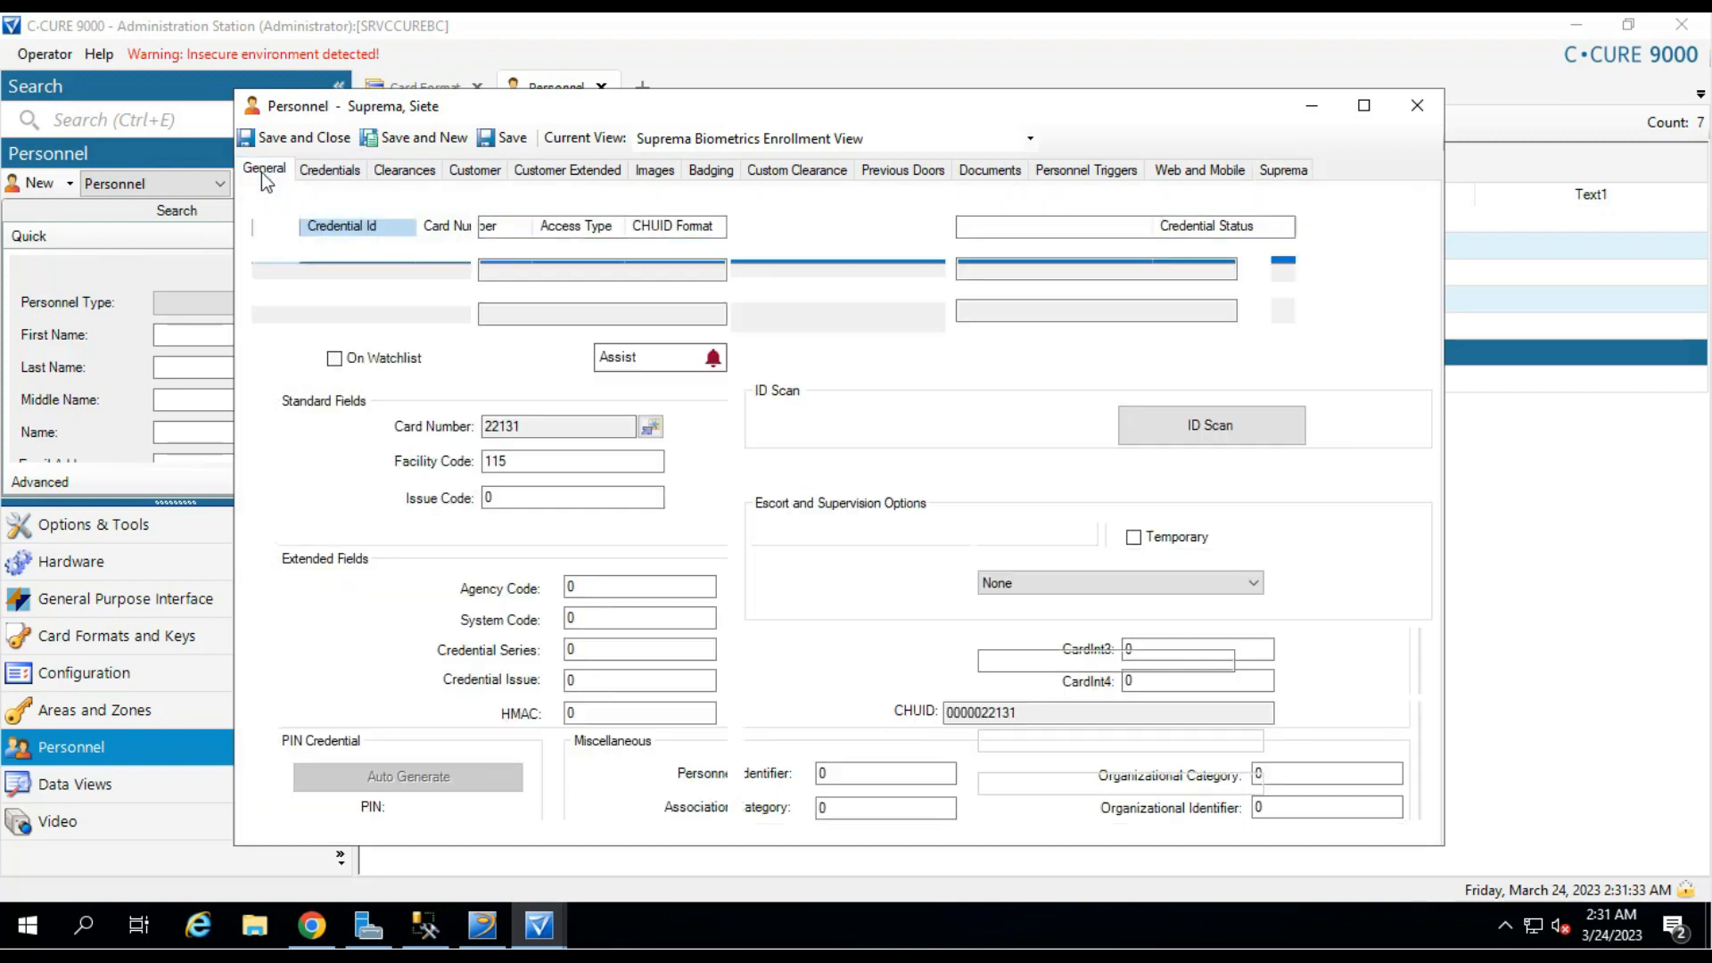
left_click(504, 137)
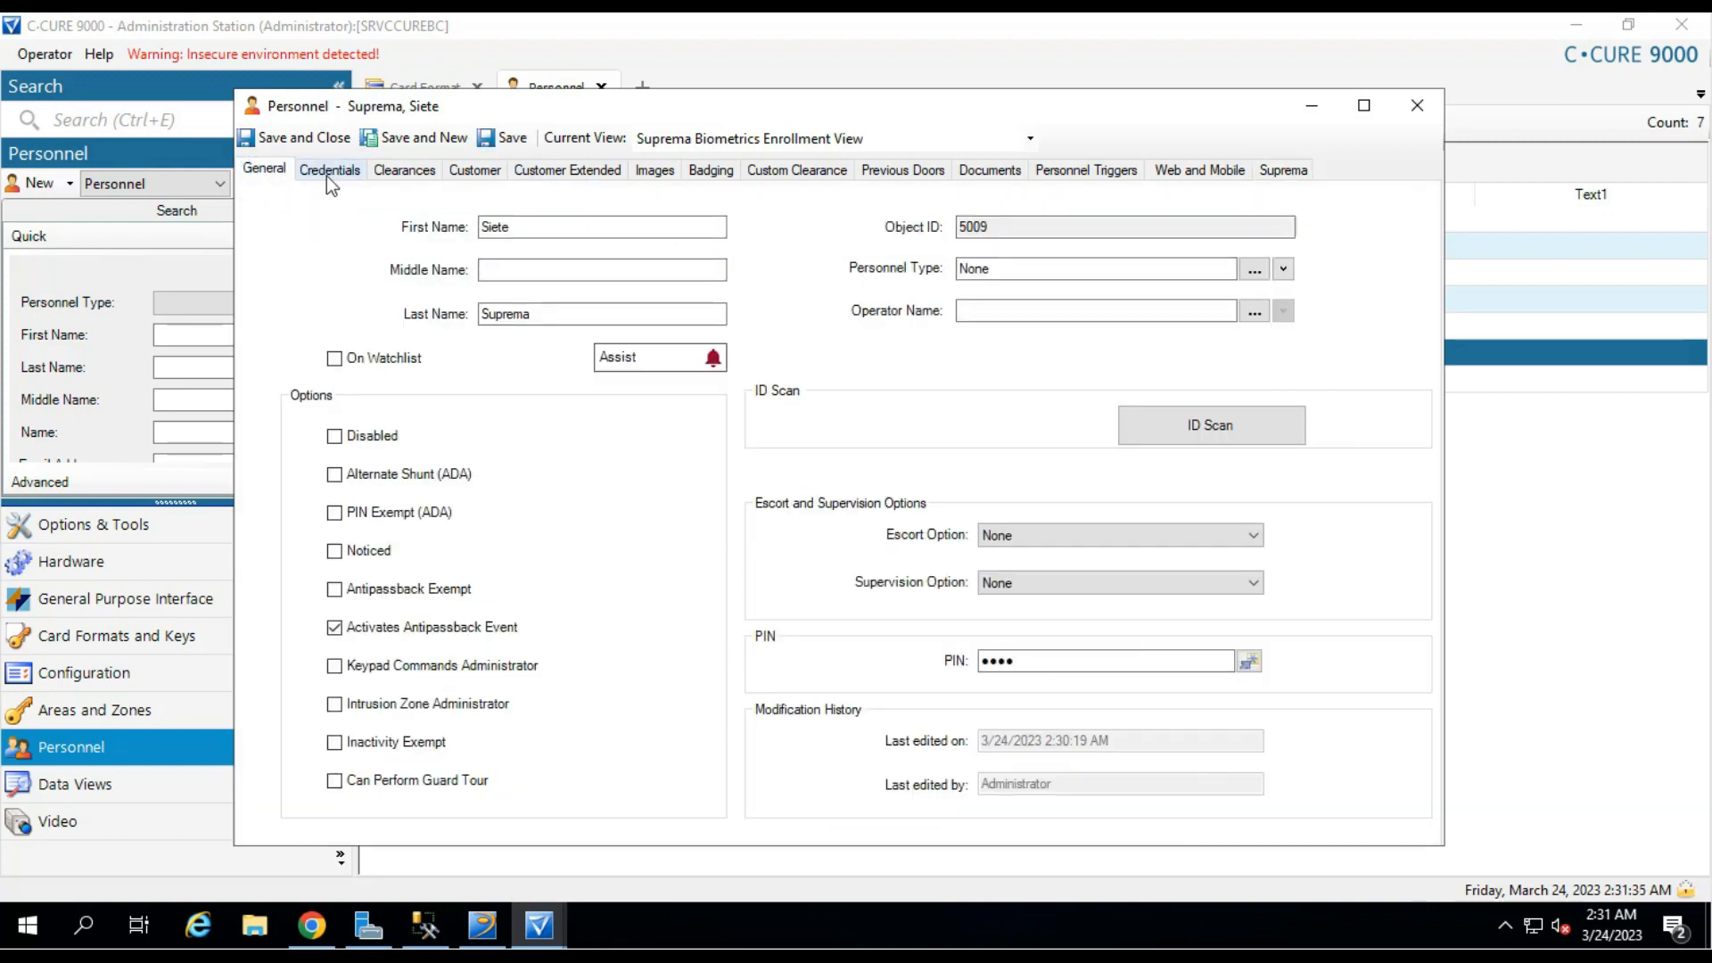
left_click(326, 174)
left_click(1291, 174)
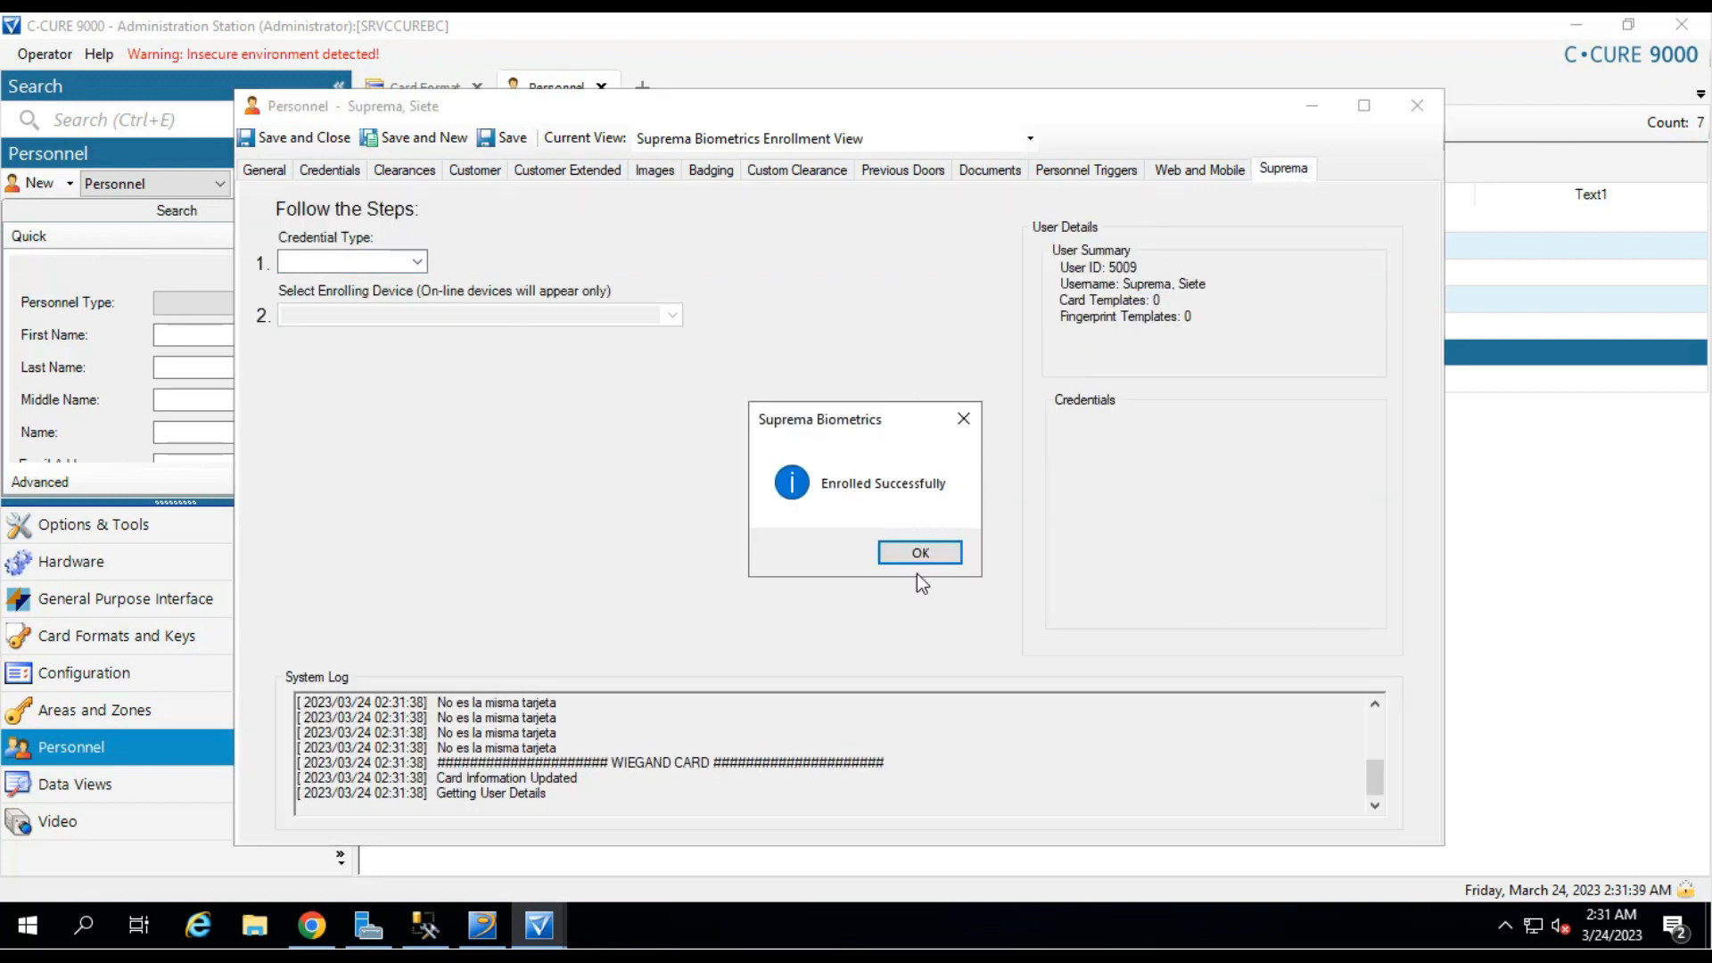
left_click(923, 554)
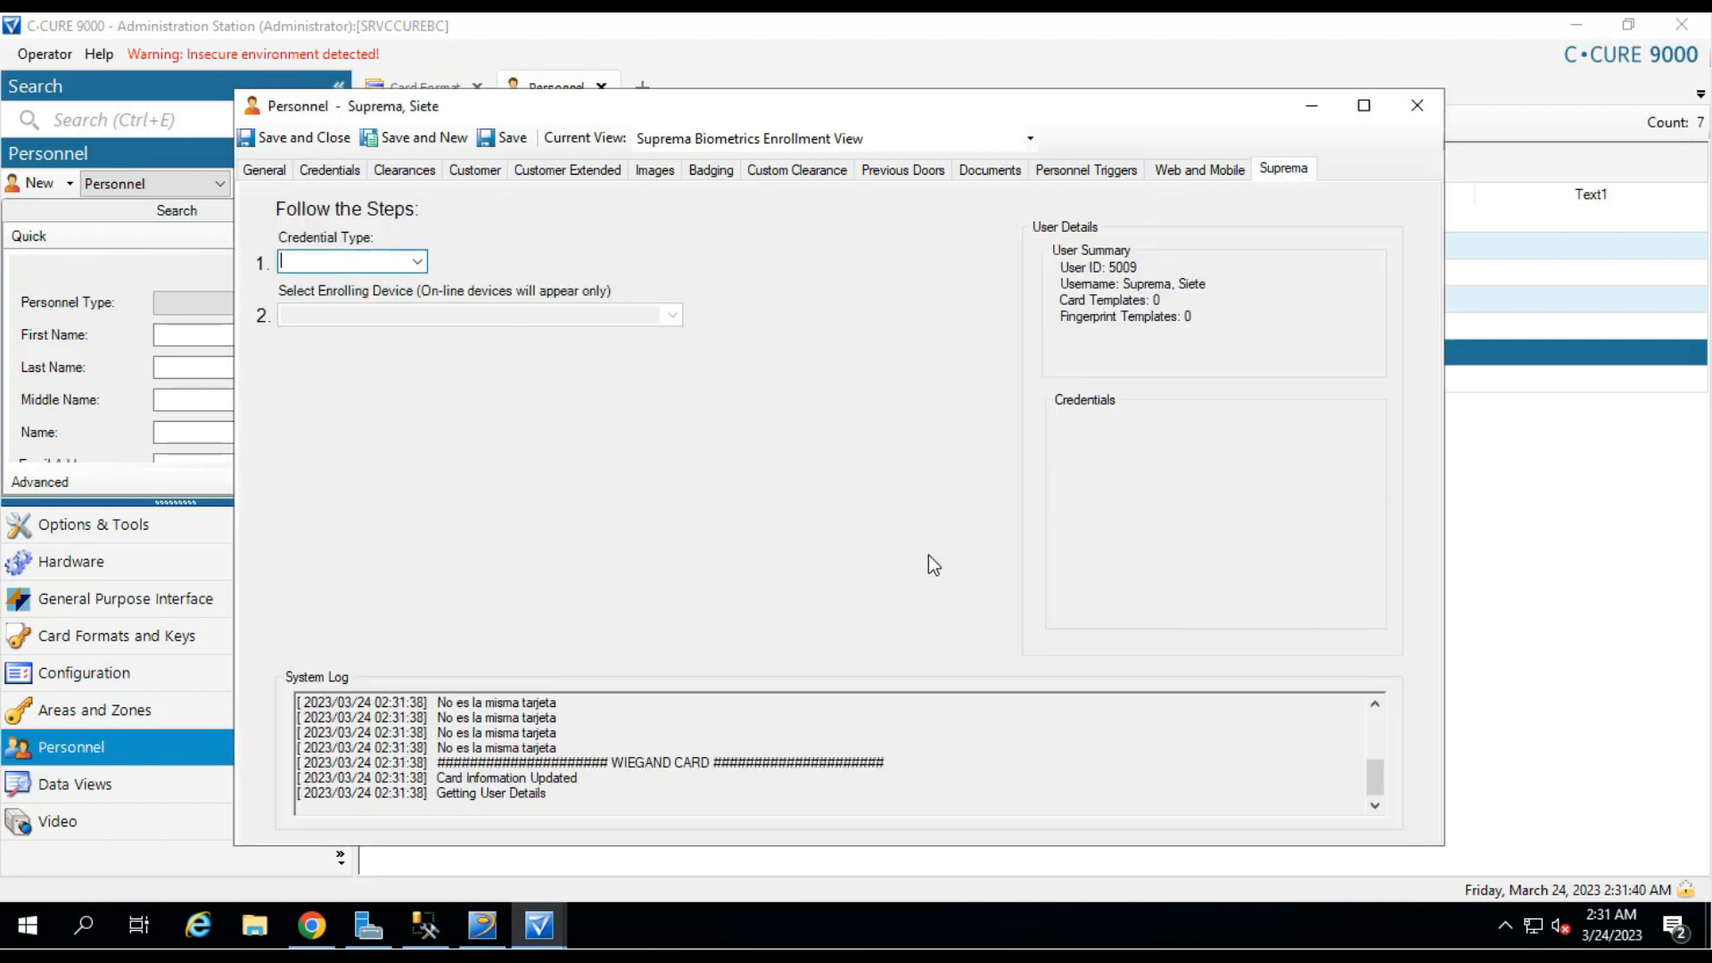
left_click(1114, 303)
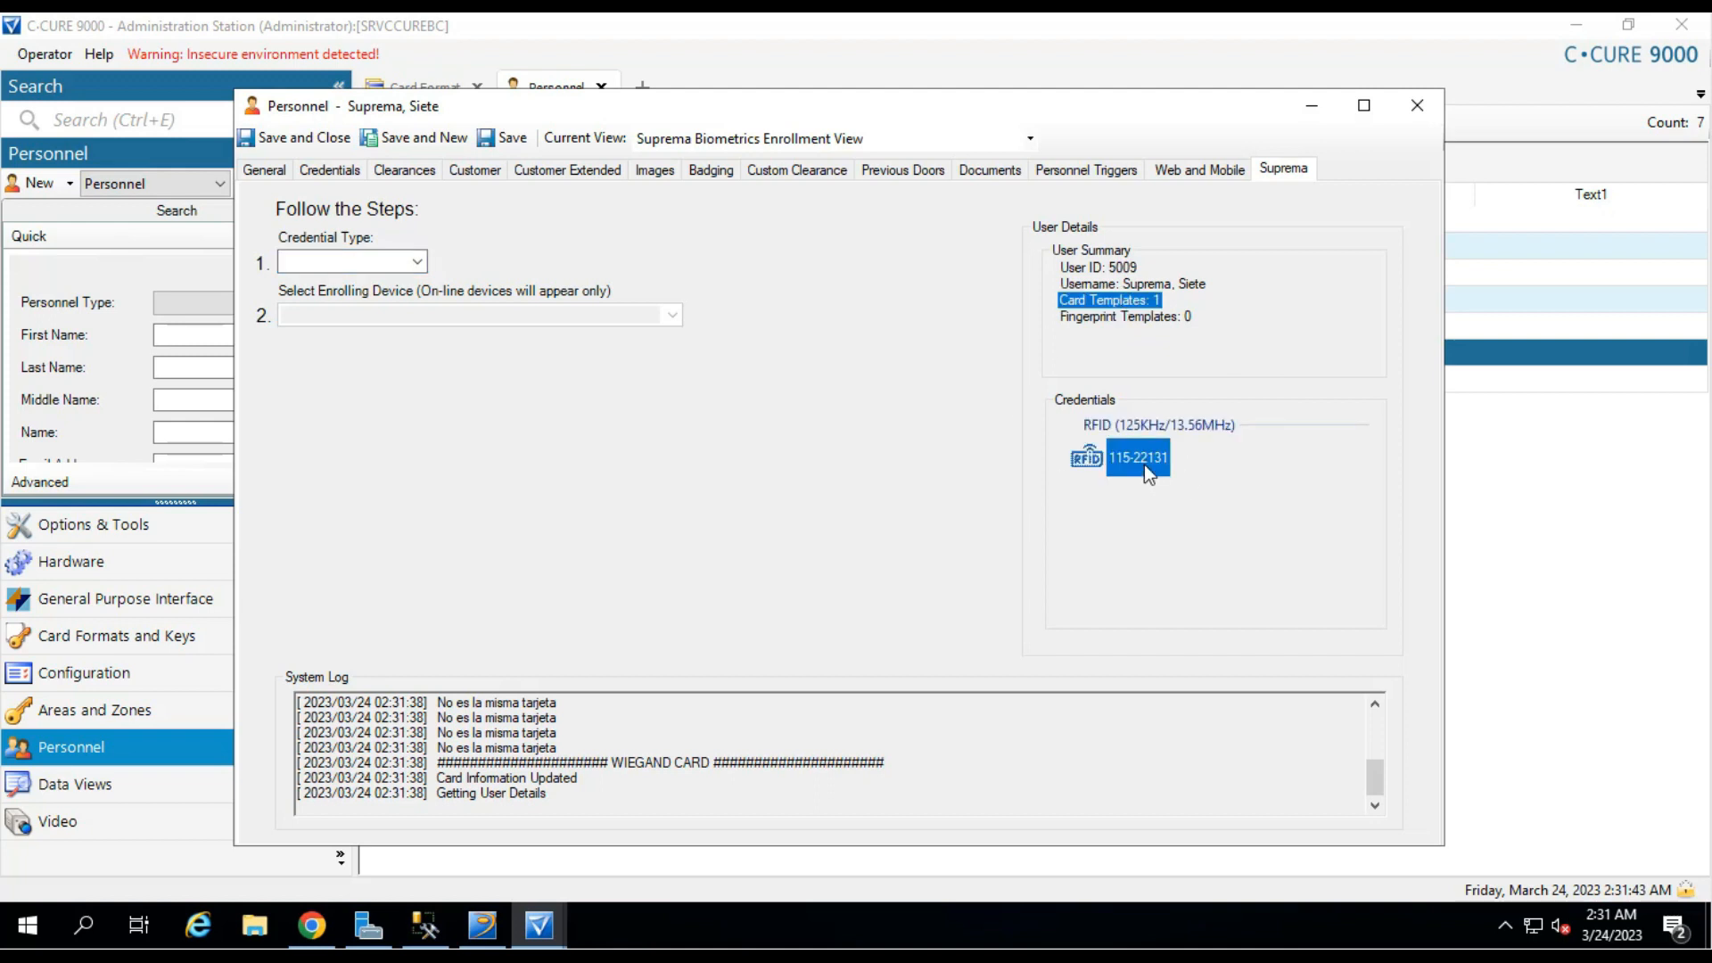
left_click(1143, 464)
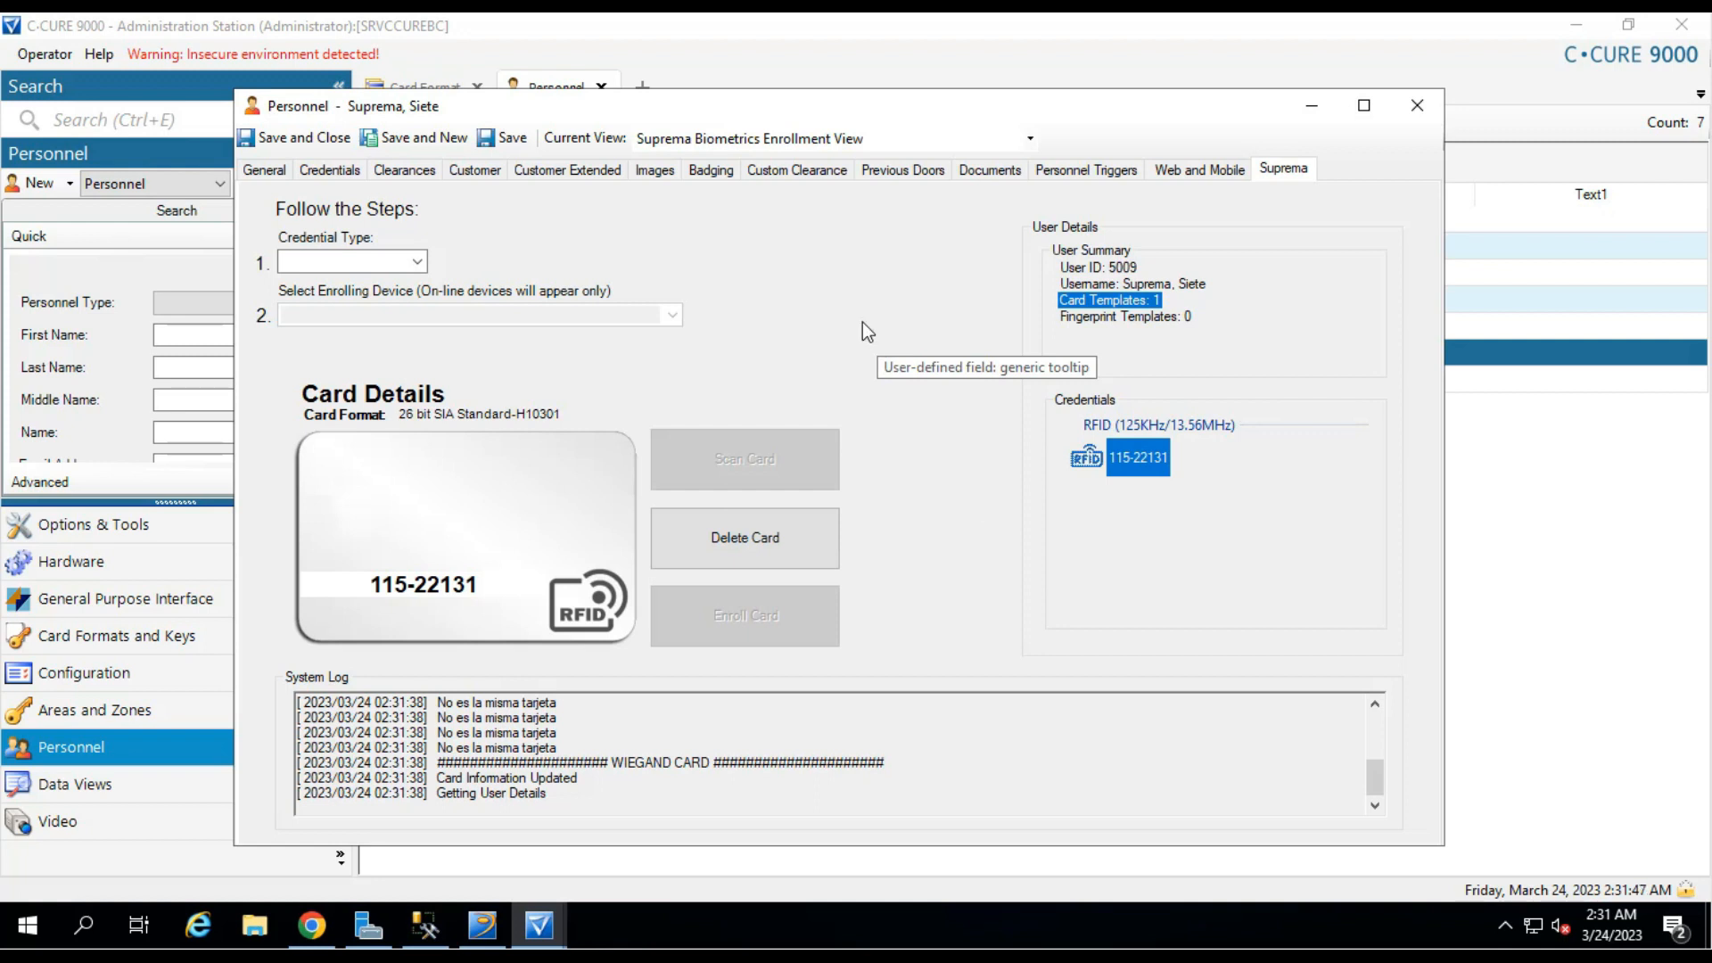
Delete the person's enrolled card credential and confirm the deletion.
left_click(767, 540)
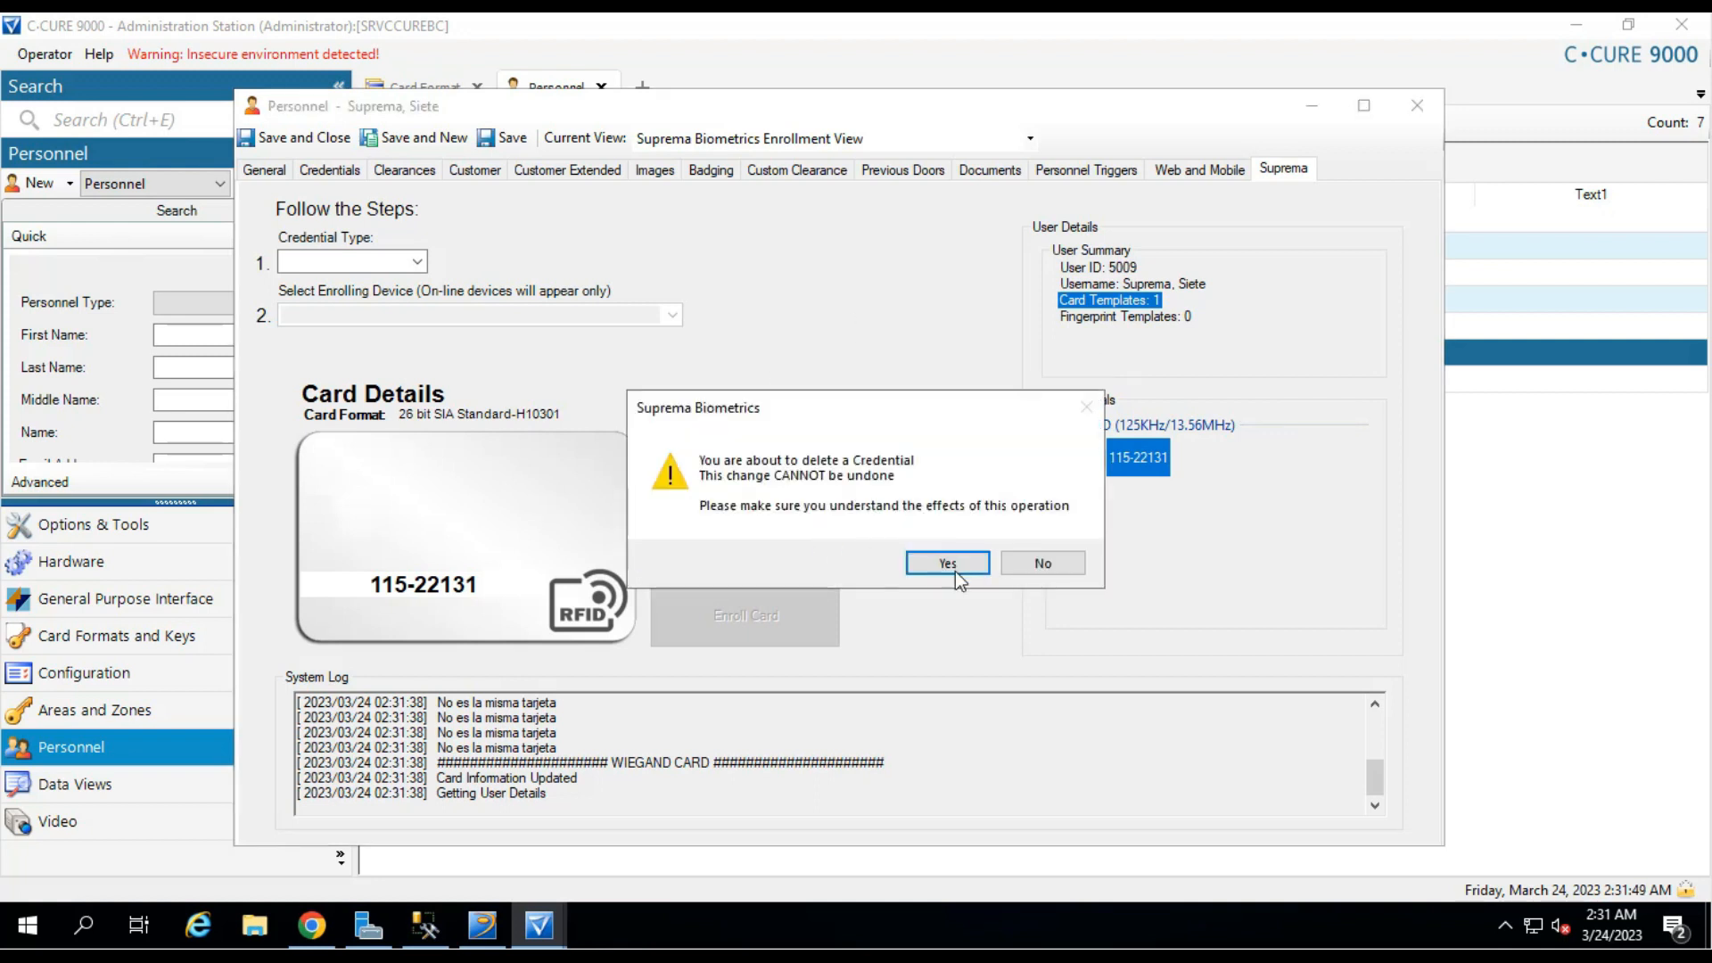
left_click(948, 563)
left_click(951, 553)
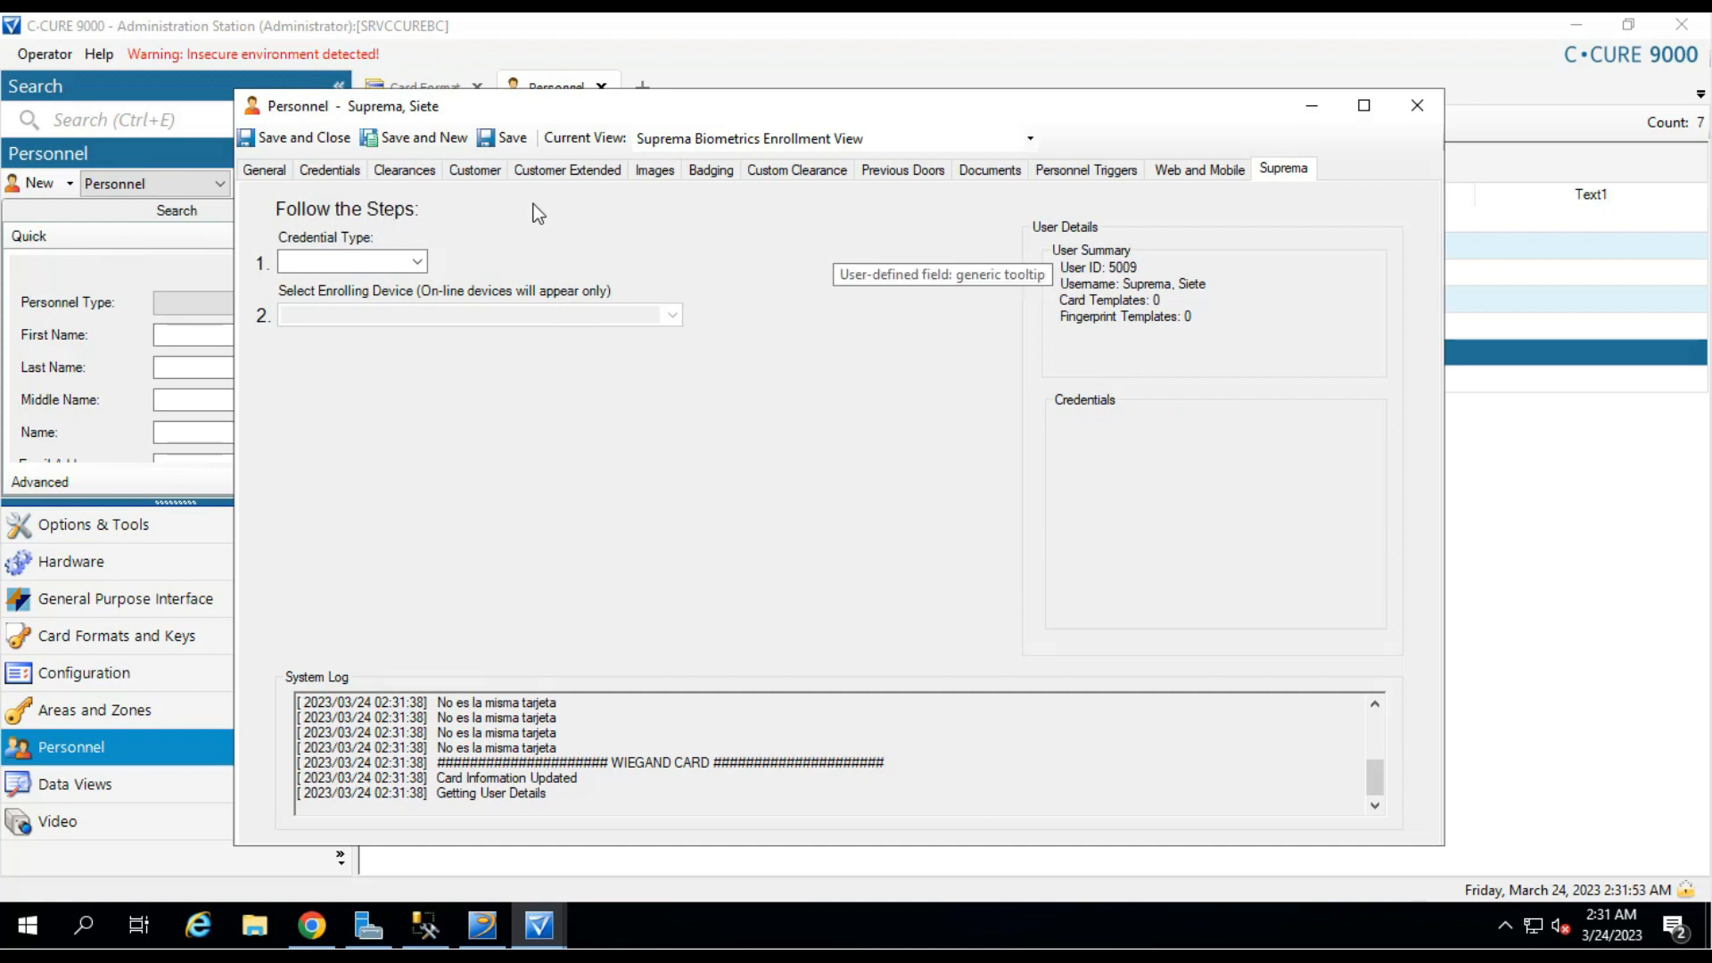
left_click(421, 262)
left_click(376, 282)
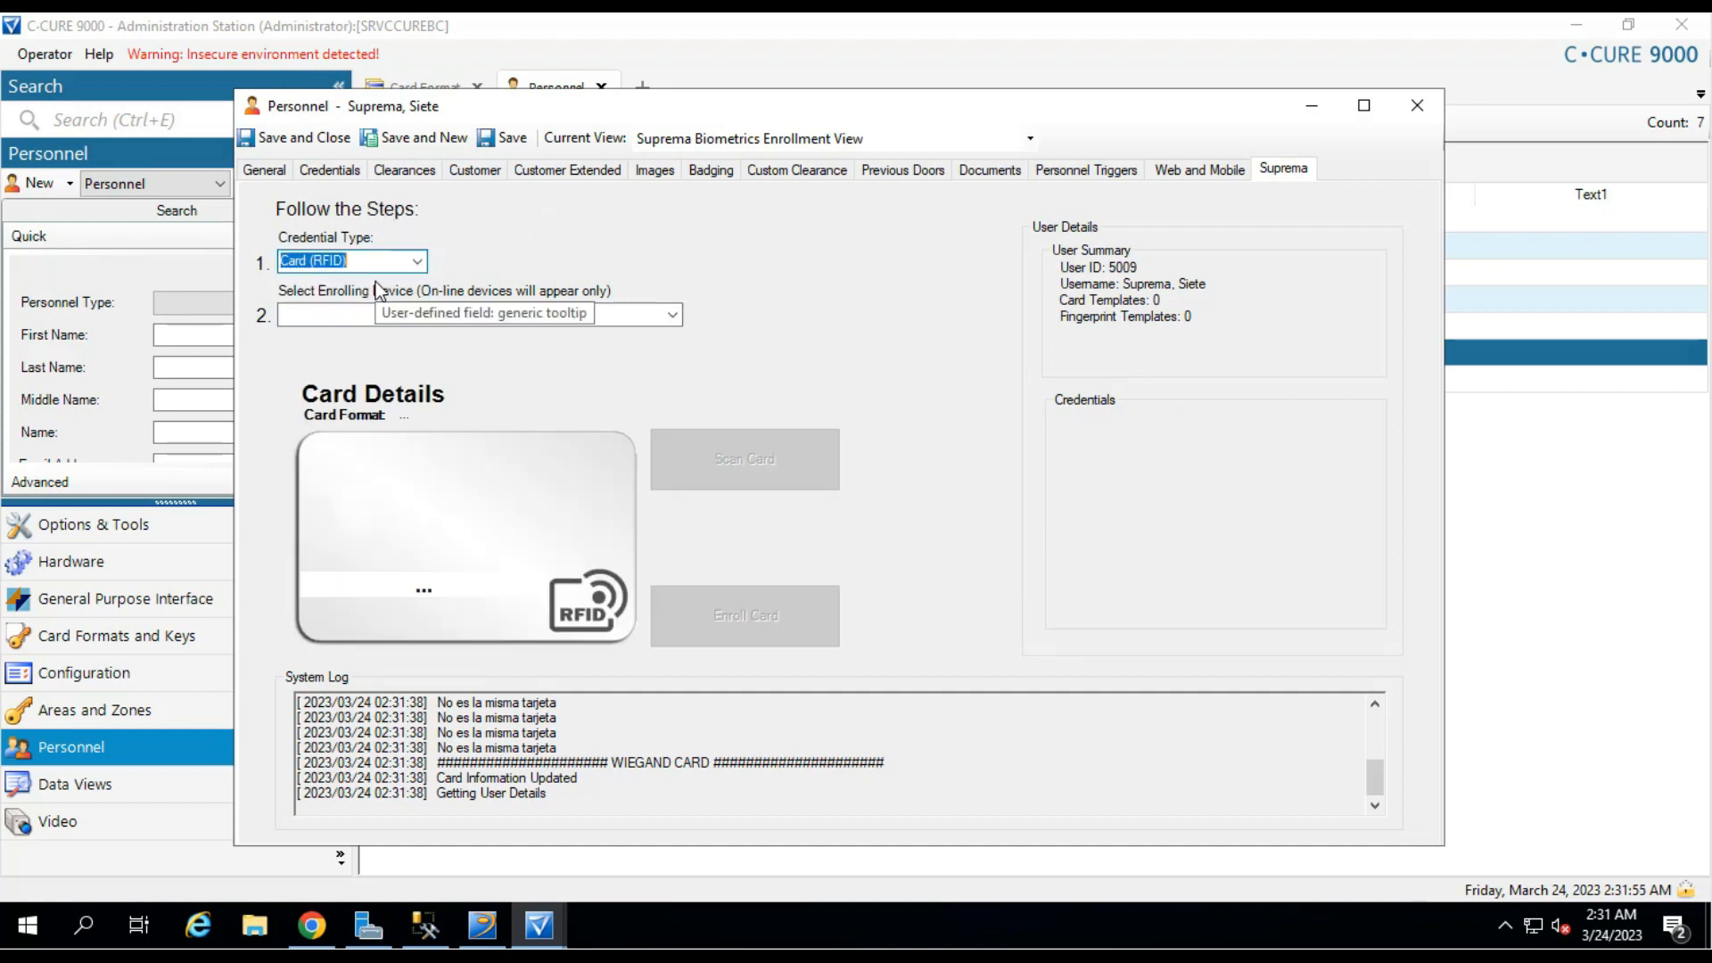
left_click(680, 315)
left_click(503, 349)
left_click(836, 469)
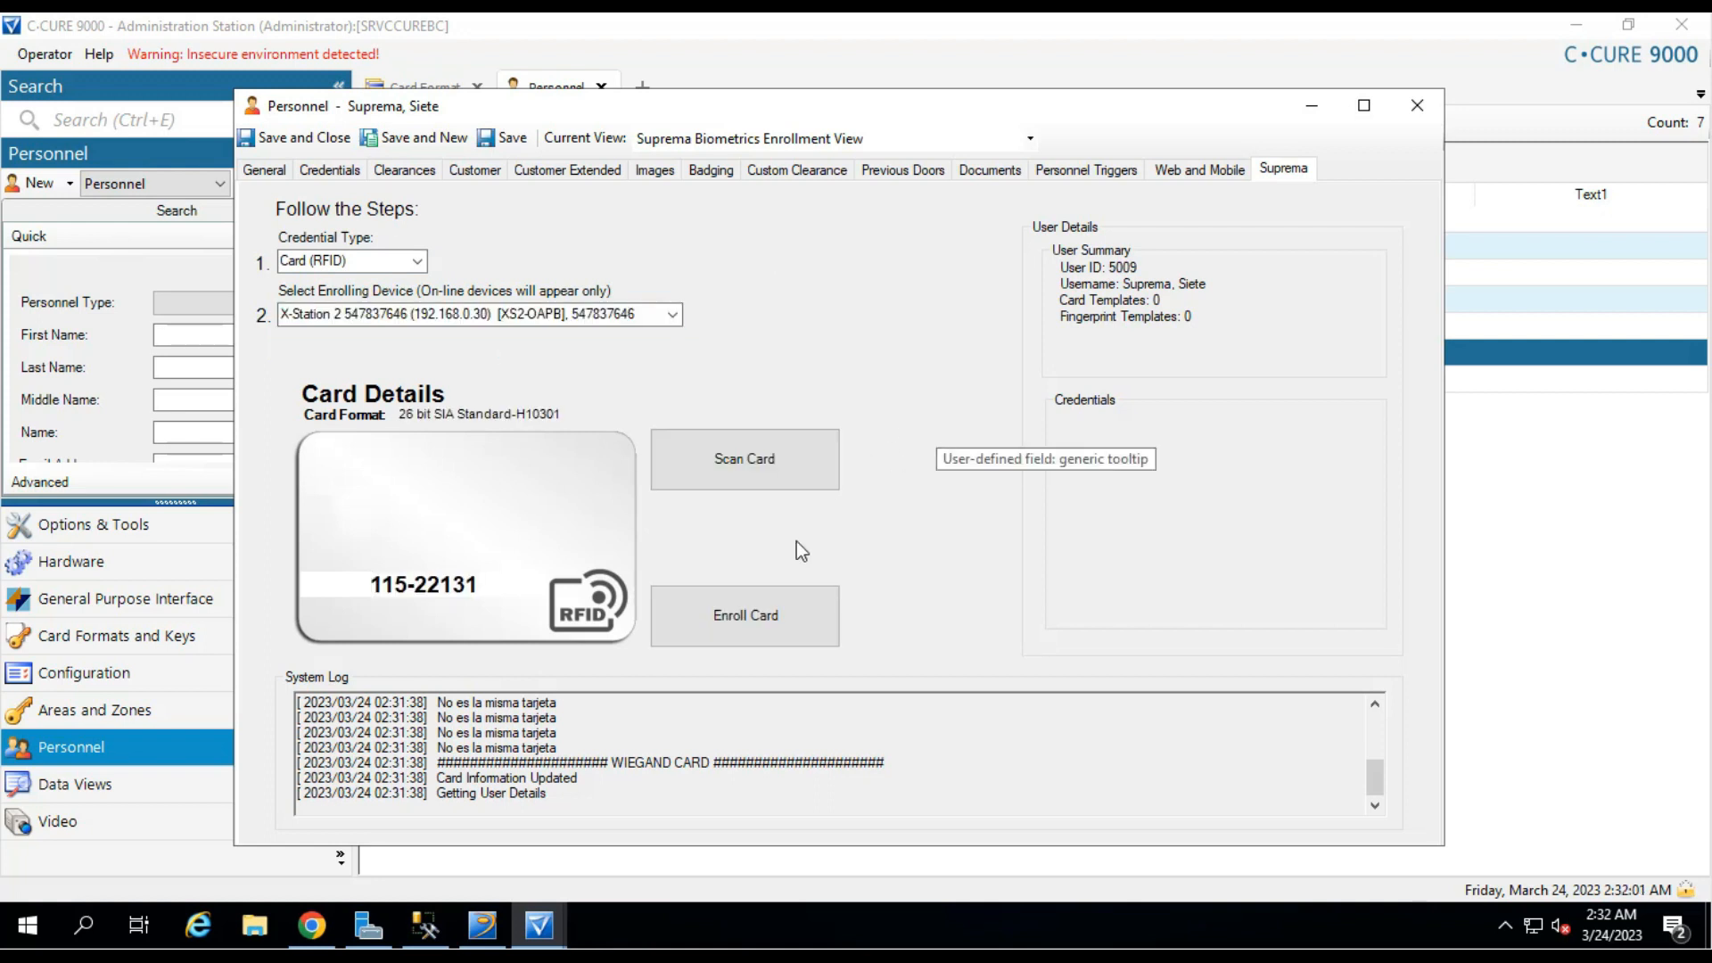
left_click(754, 611)
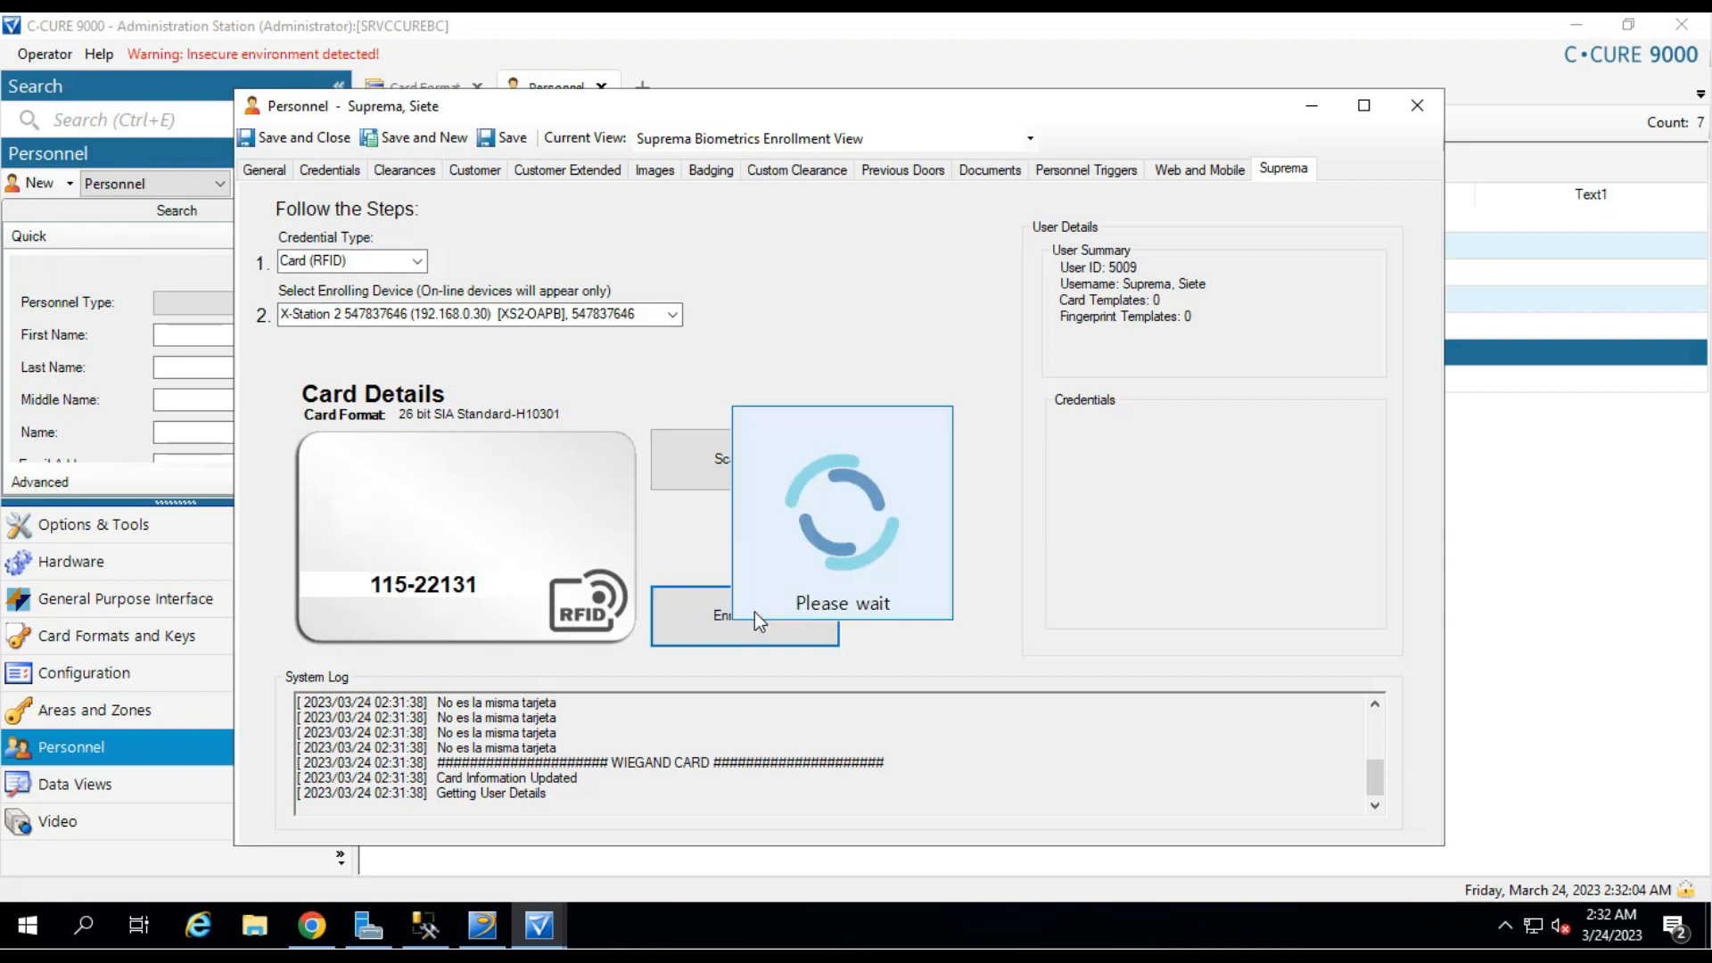
left_click(938, 550)
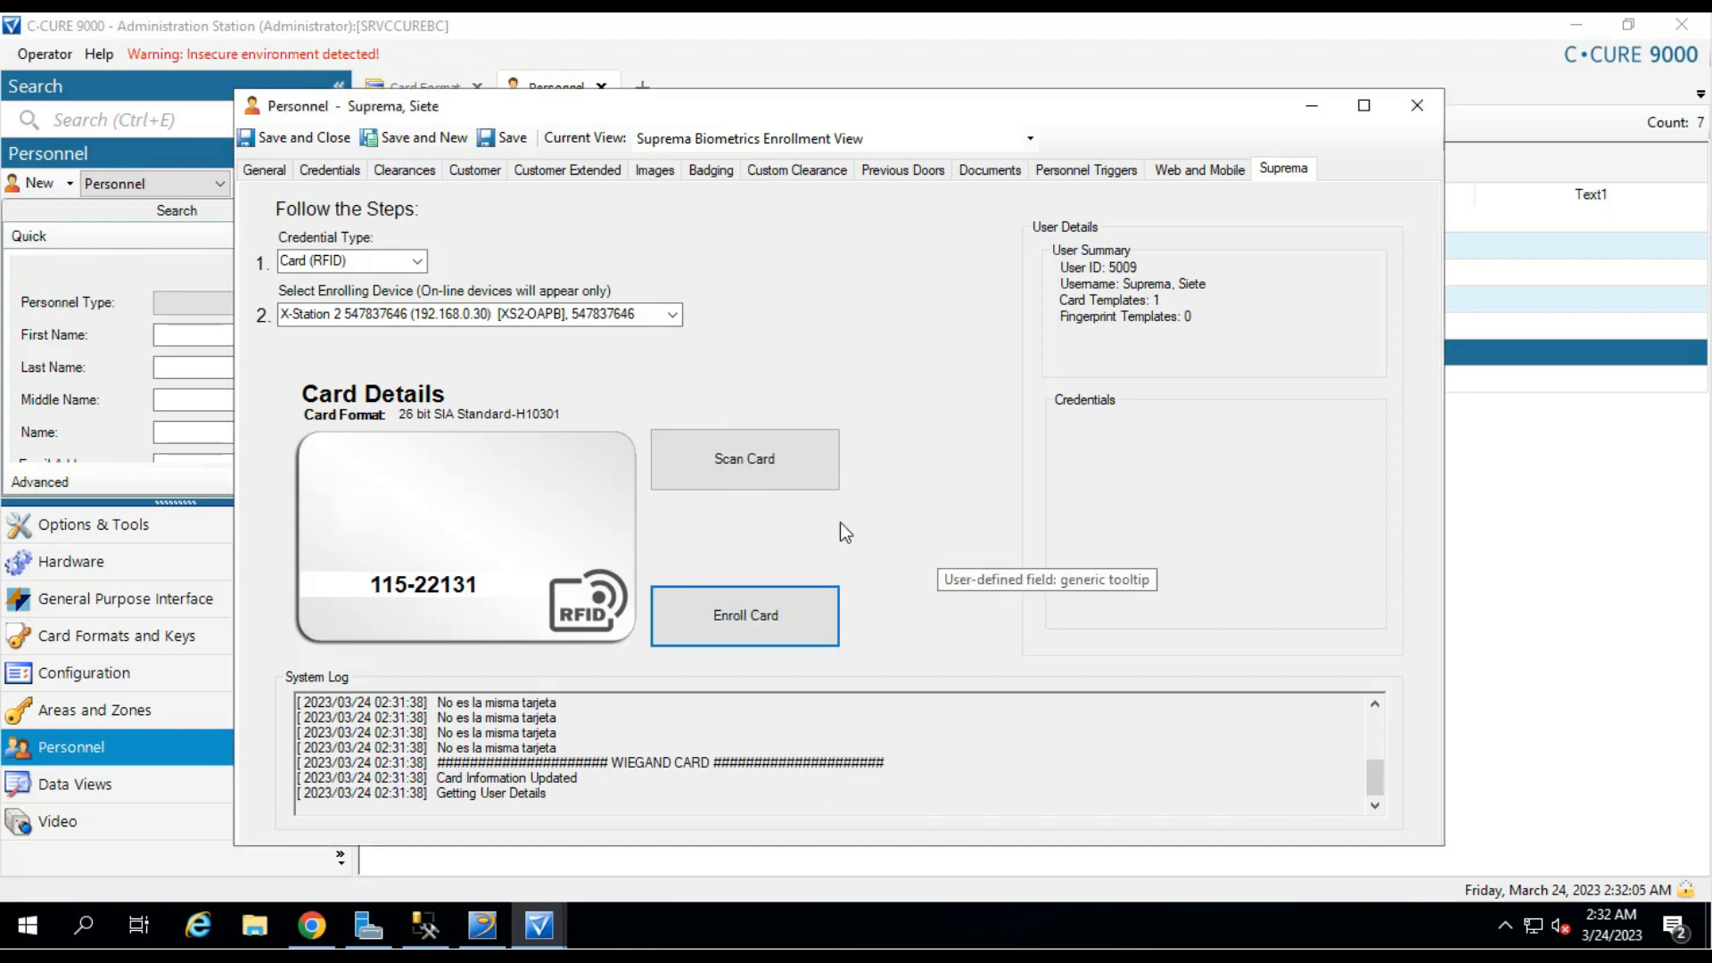
left_click(1103, 304)
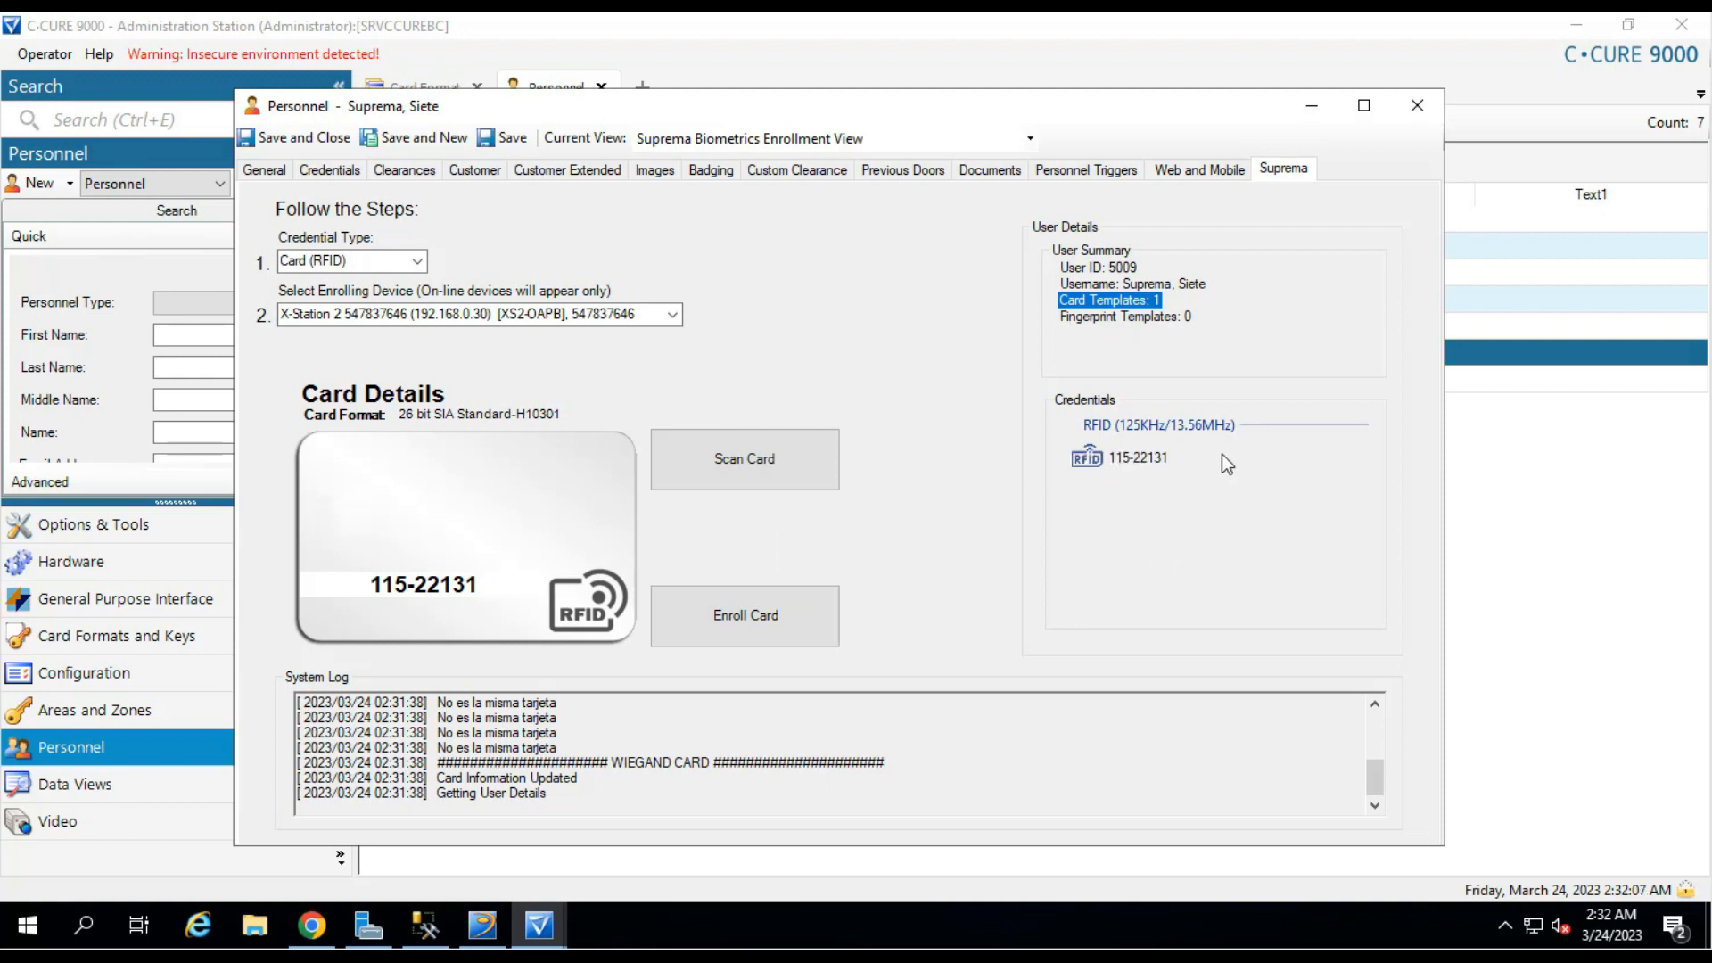
left_click(1128, 455)
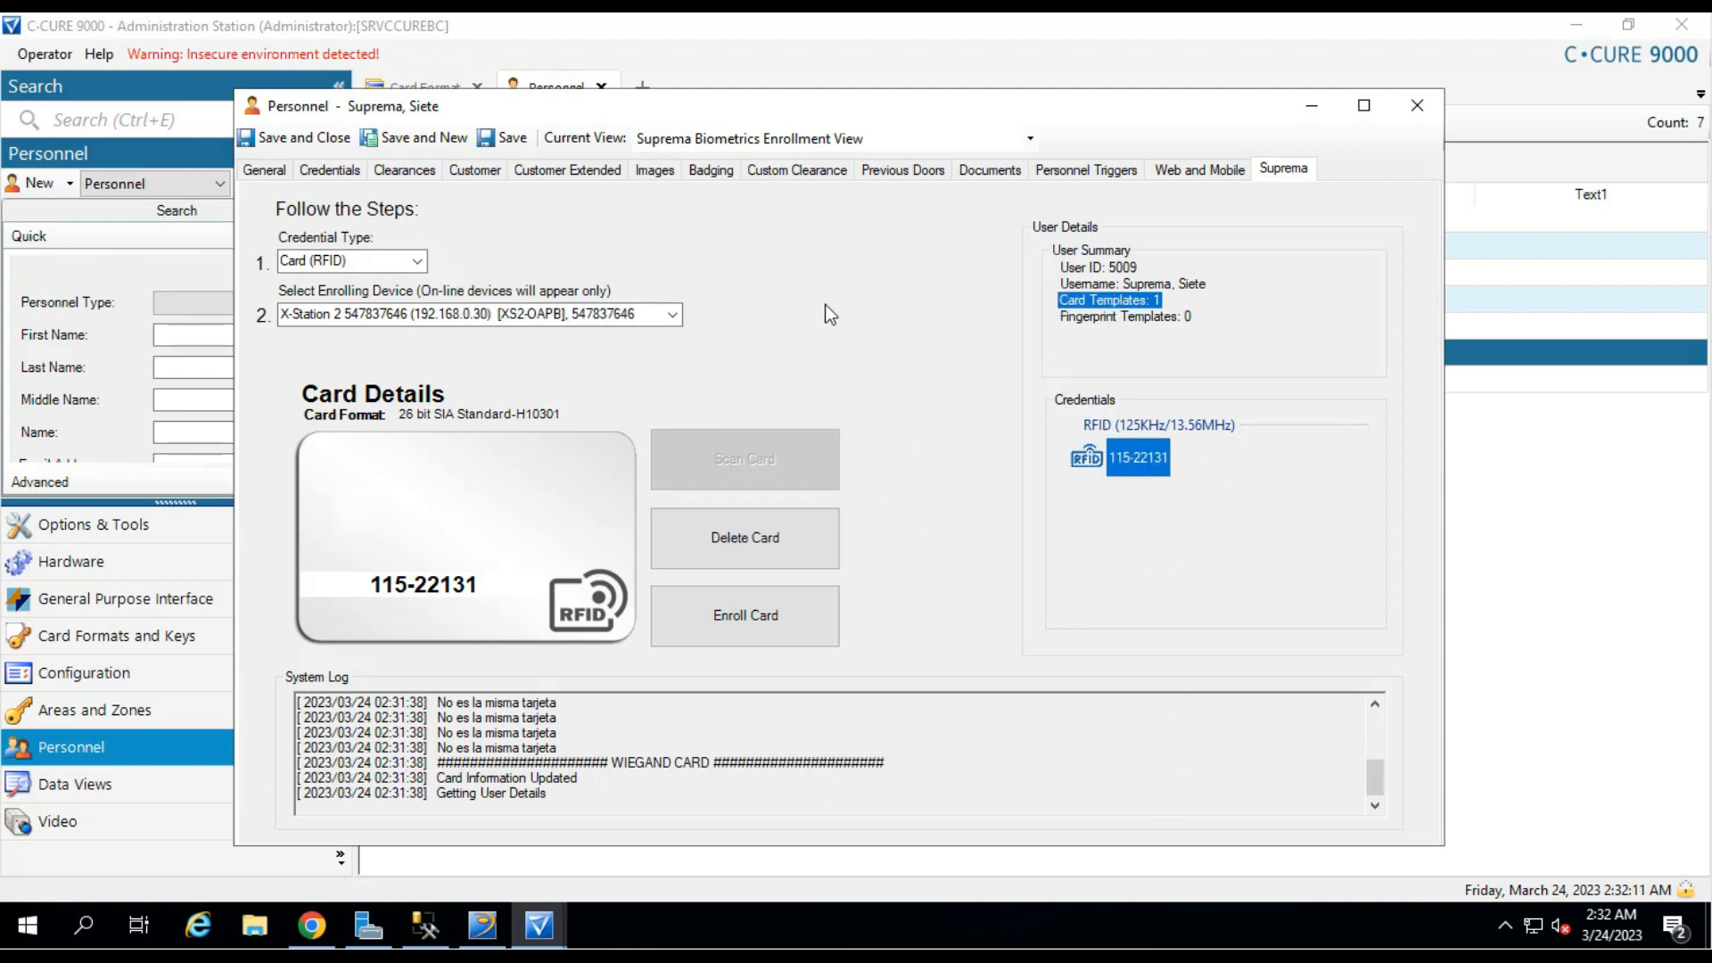
left_click(418, 264)
Set the credential type to Fingerprint with minimum quality 90, enrolling on X-Station 2.
left_click(356, 297)
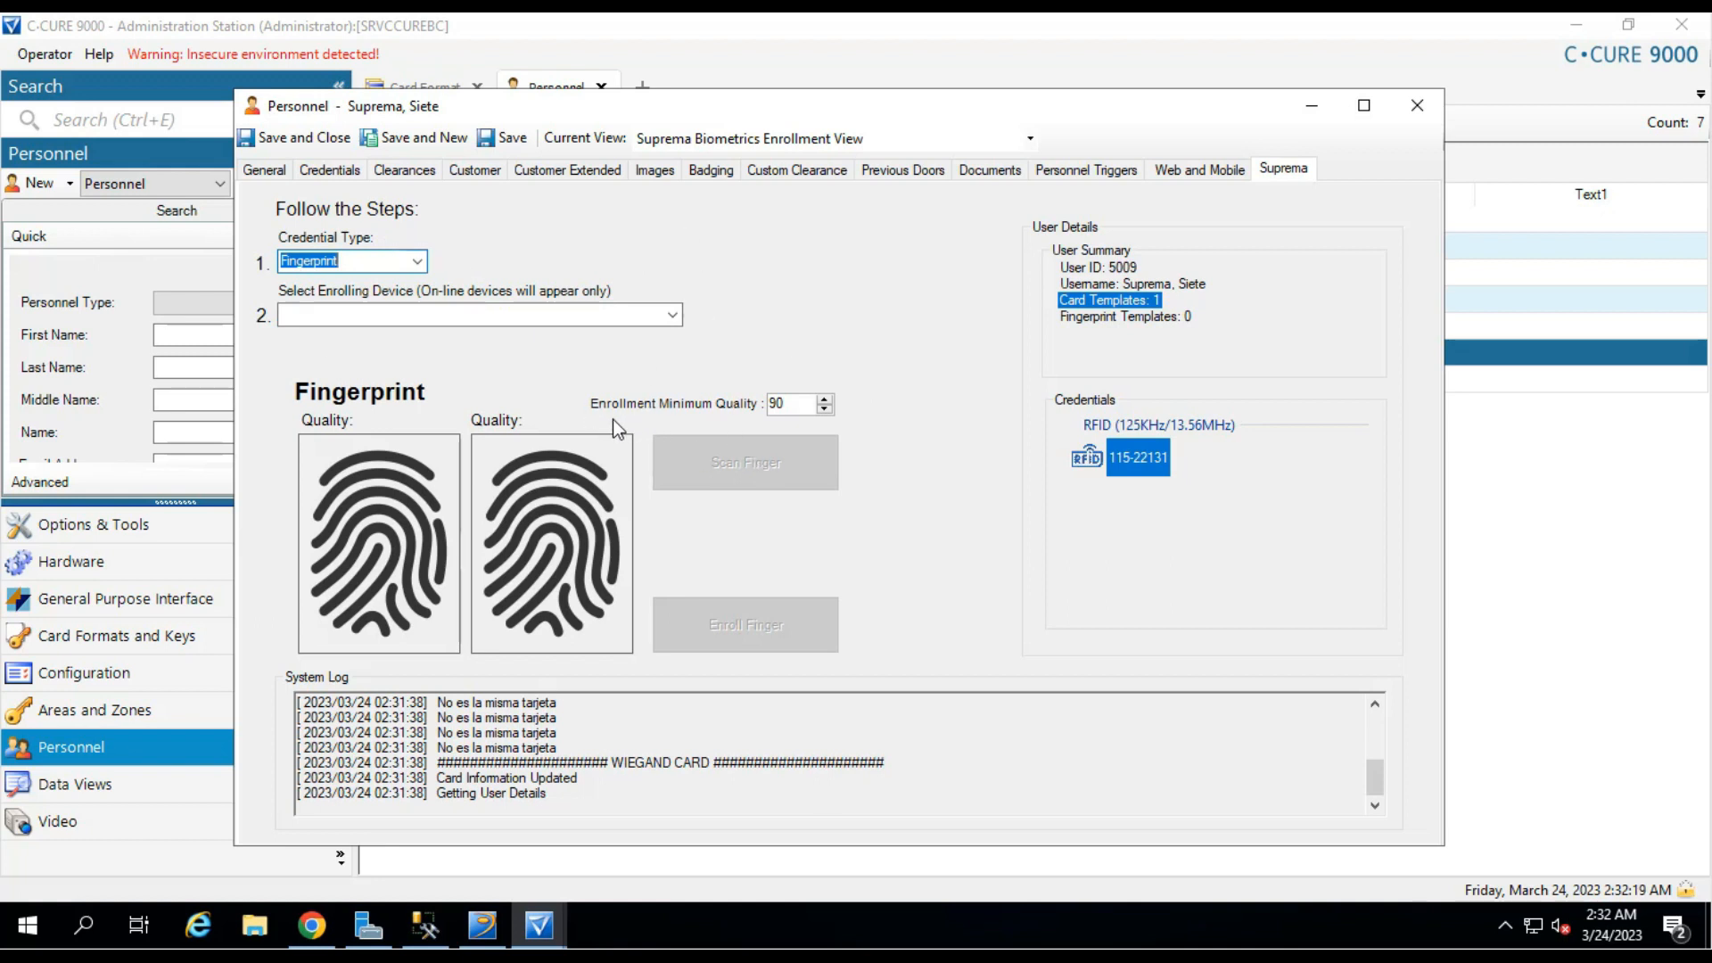
left_click(790, 406)
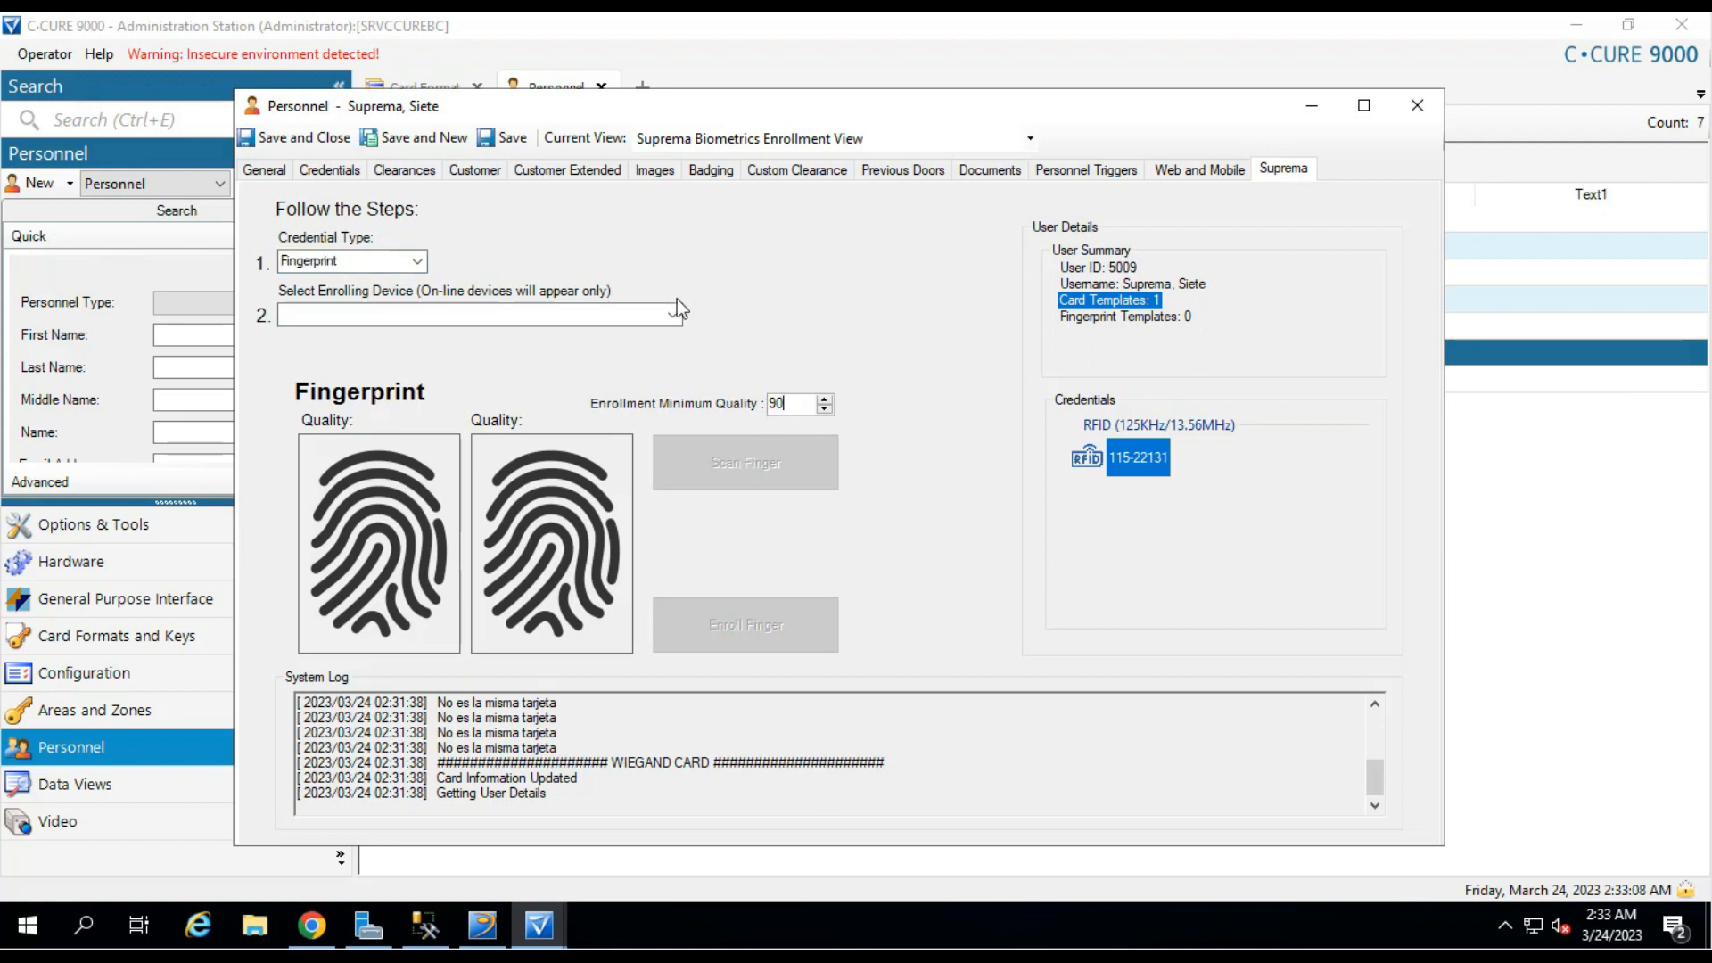
left_click(673, 312)
left_click(553, 336)
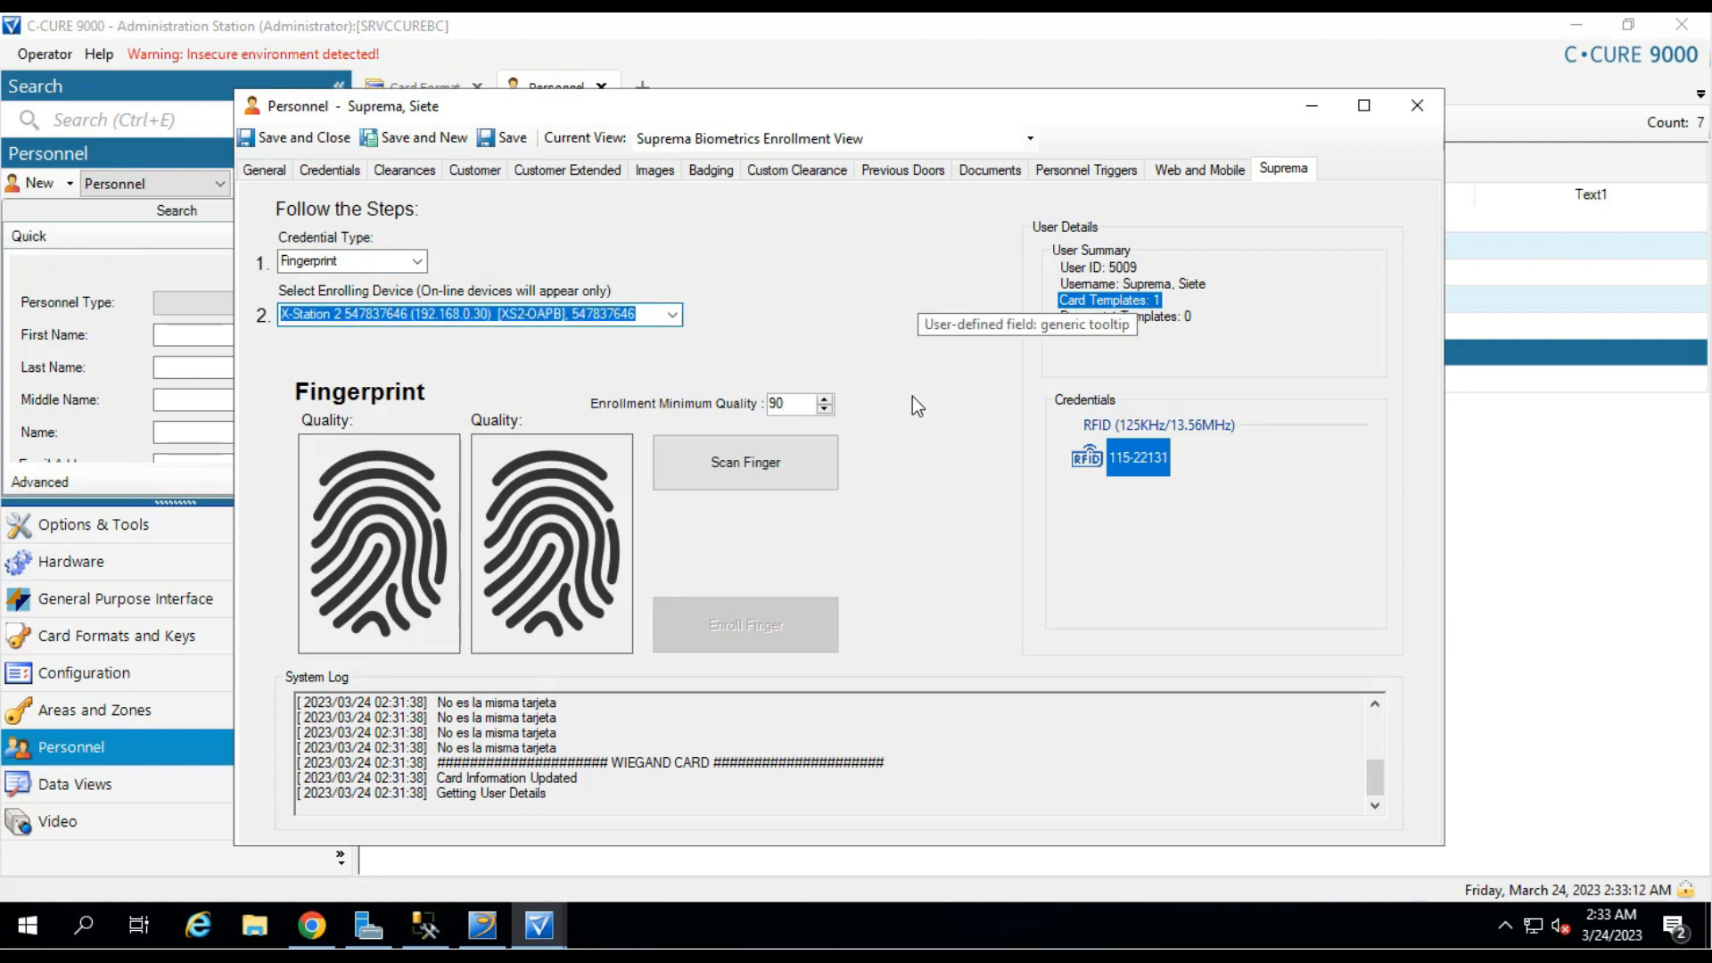
Capture the fingerprint on X-Station 2, retrying after the first scan fails.
left_click(817, 474)
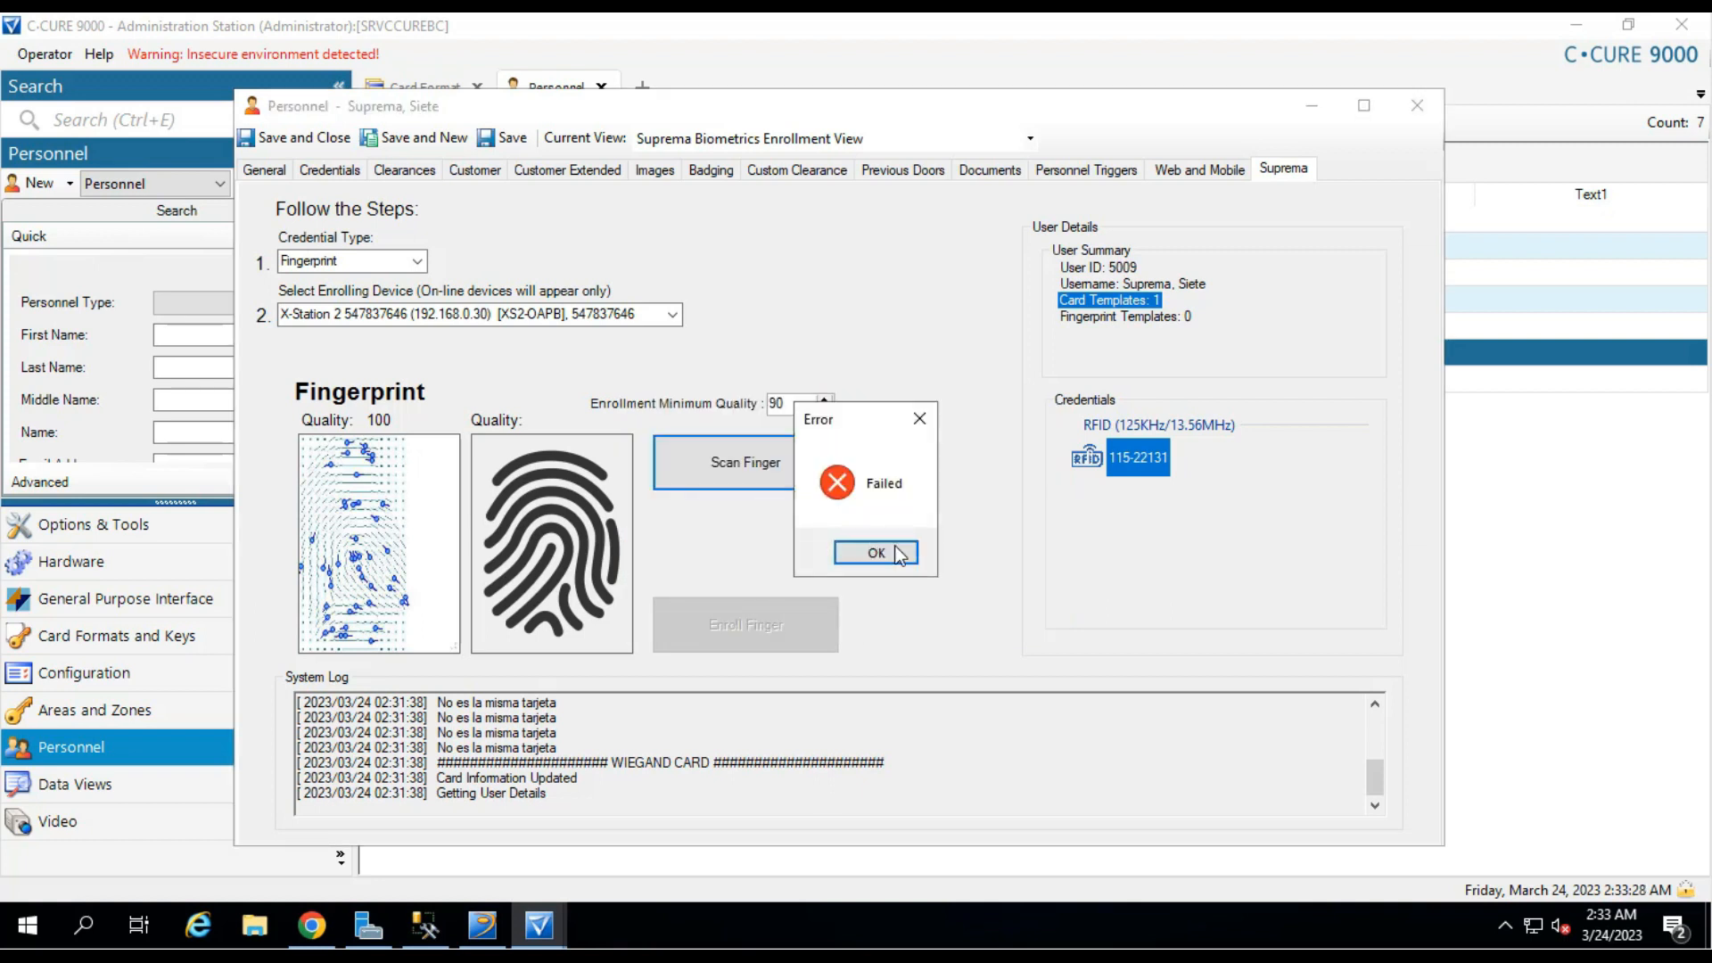
left_click(877, 554)
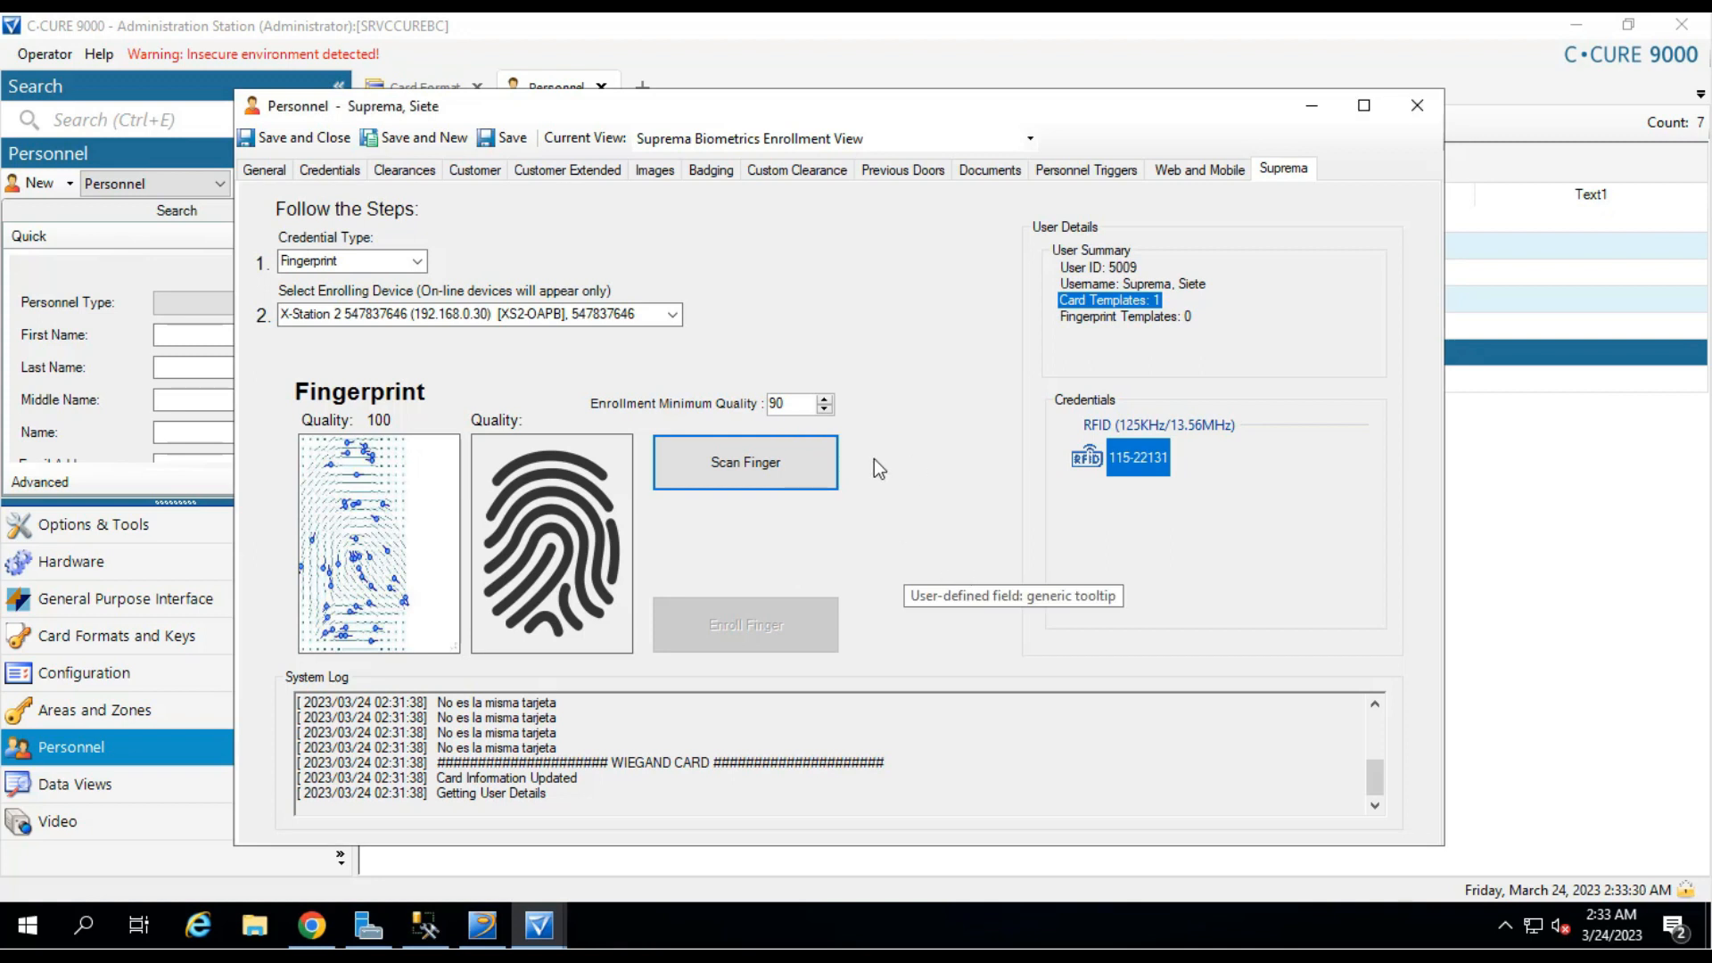
left_click(756, 460)
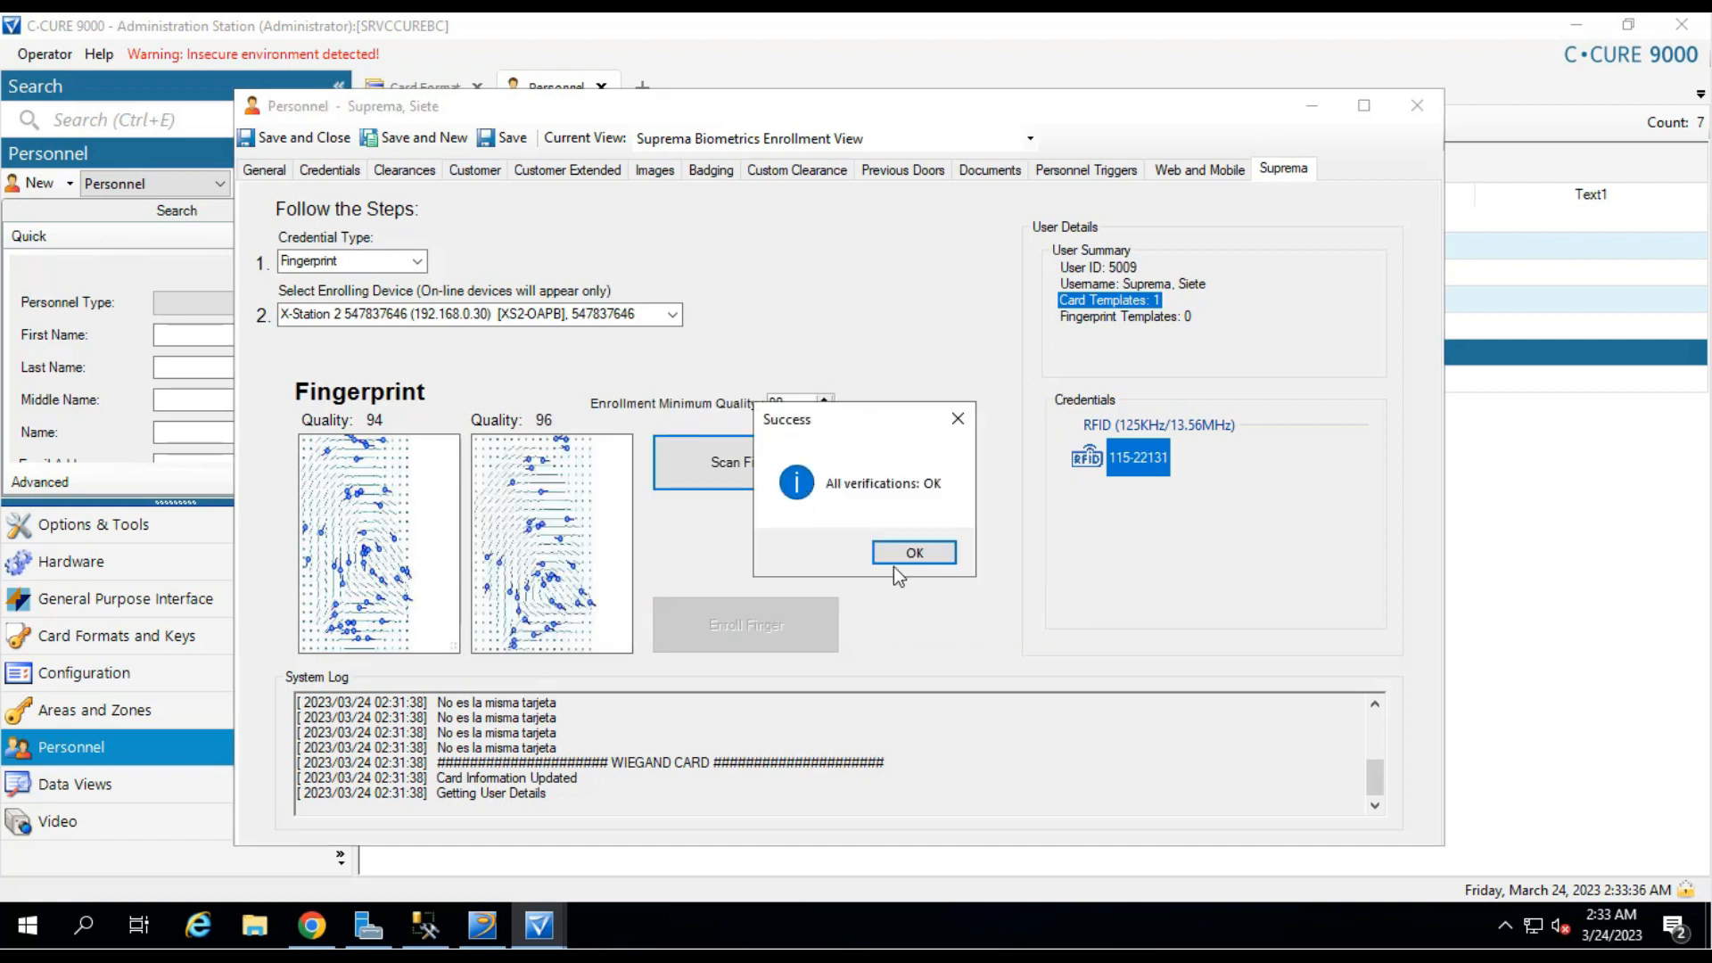
left_click(944, 554)
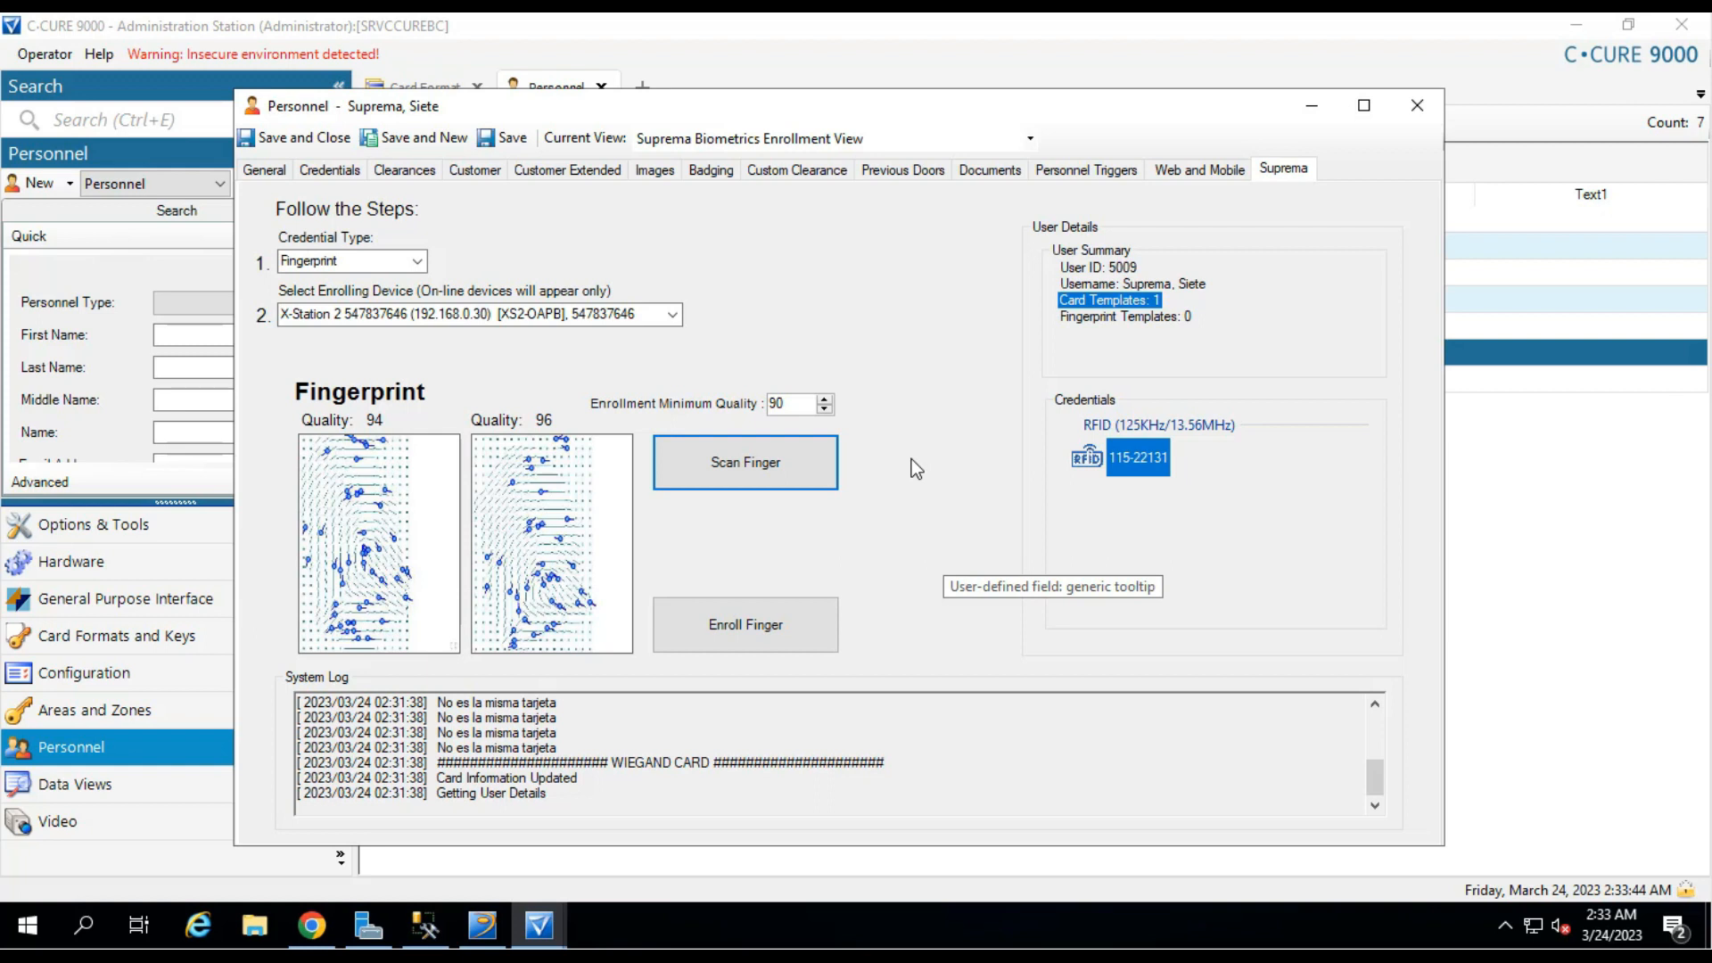
left_click(834, 487)
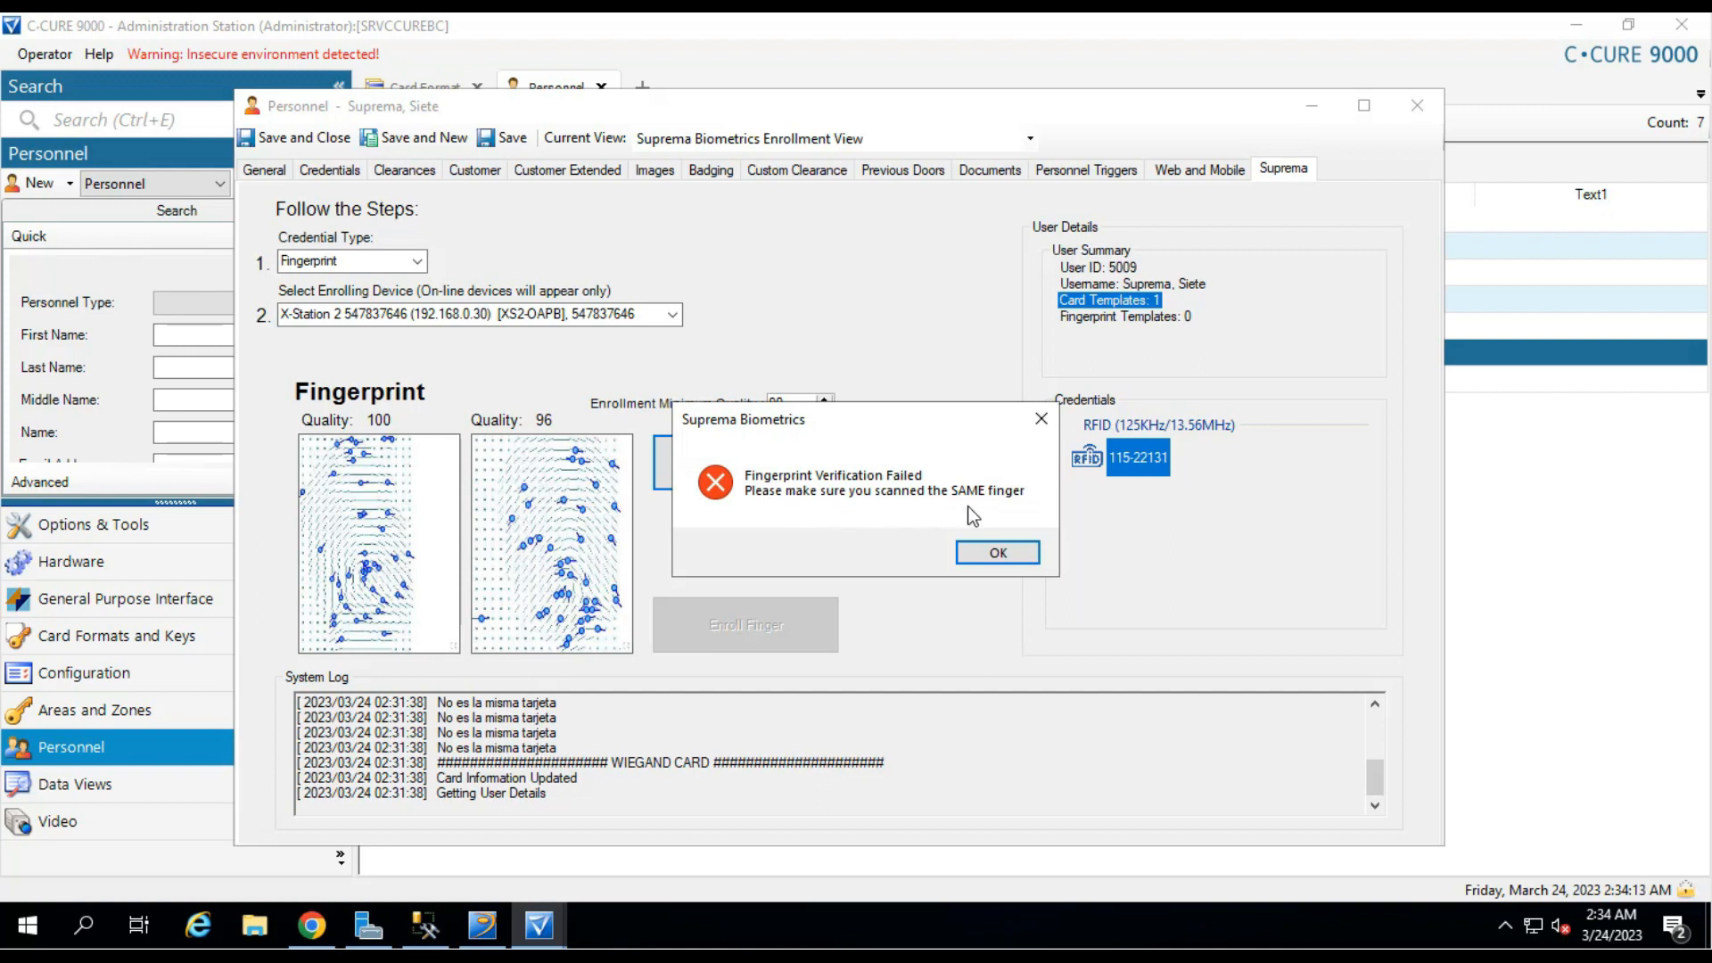
Scan the finger again as a Fingerprint credential on X-Station 2 until verification succeeds.
left_click(998, 553)
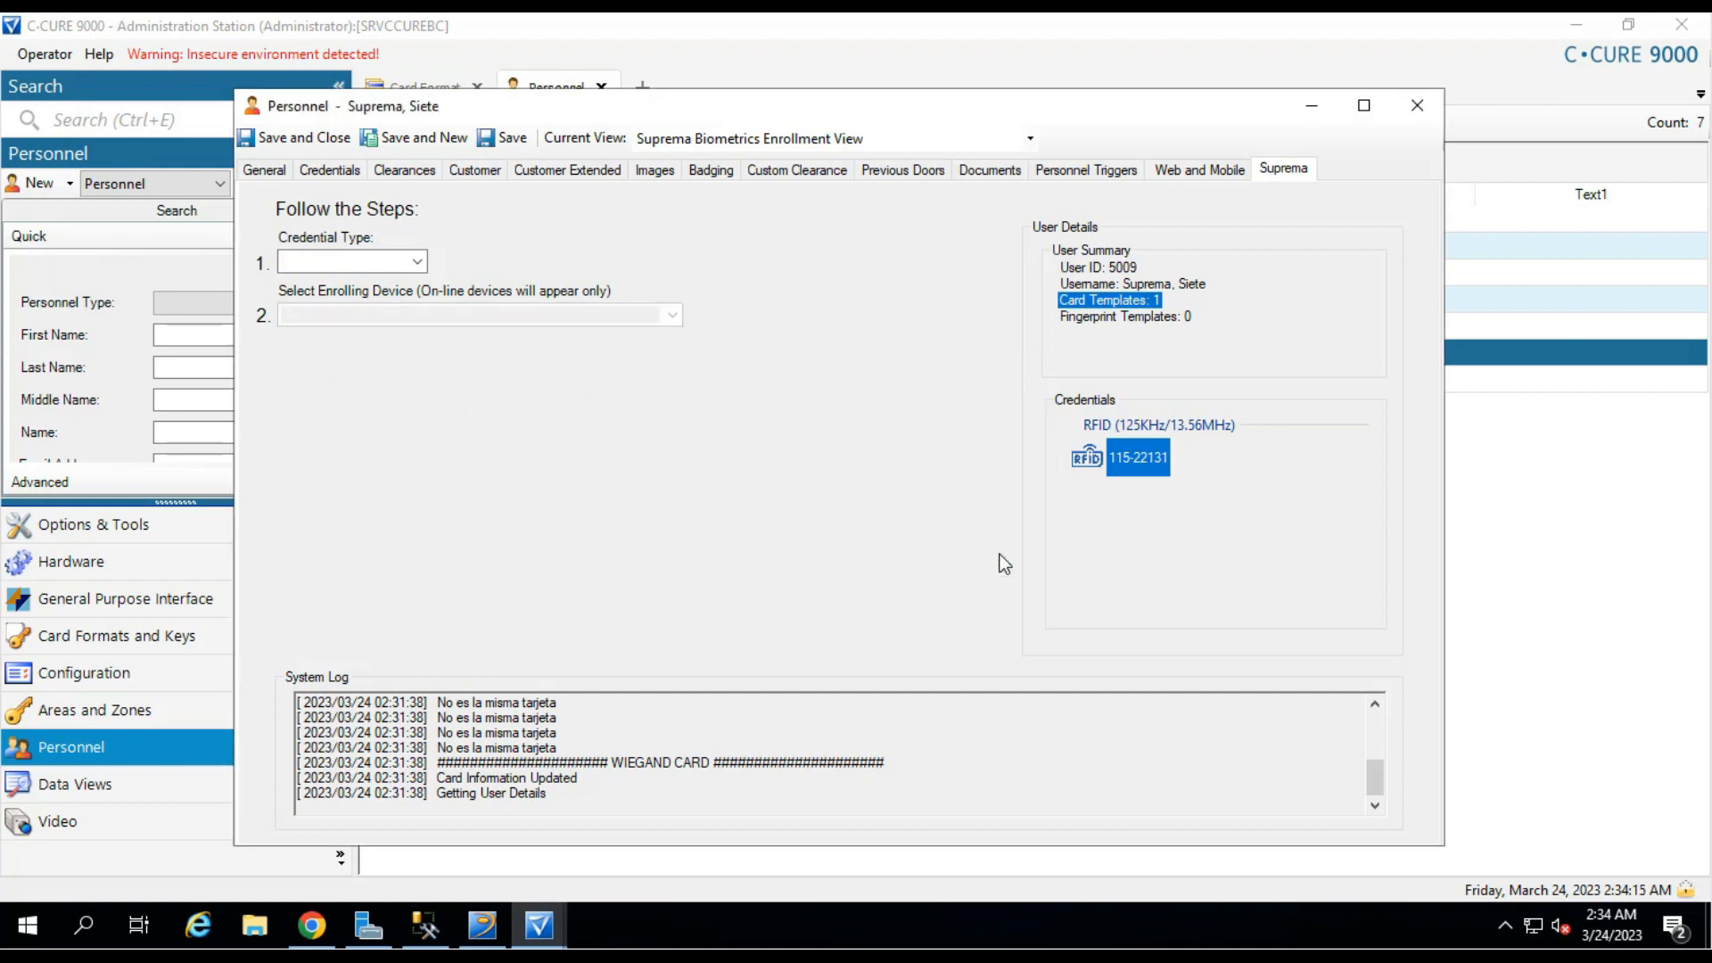
left_click(417, 260)
left_click(373, 298)
left_click(673, 315)
left_click(552, 333)
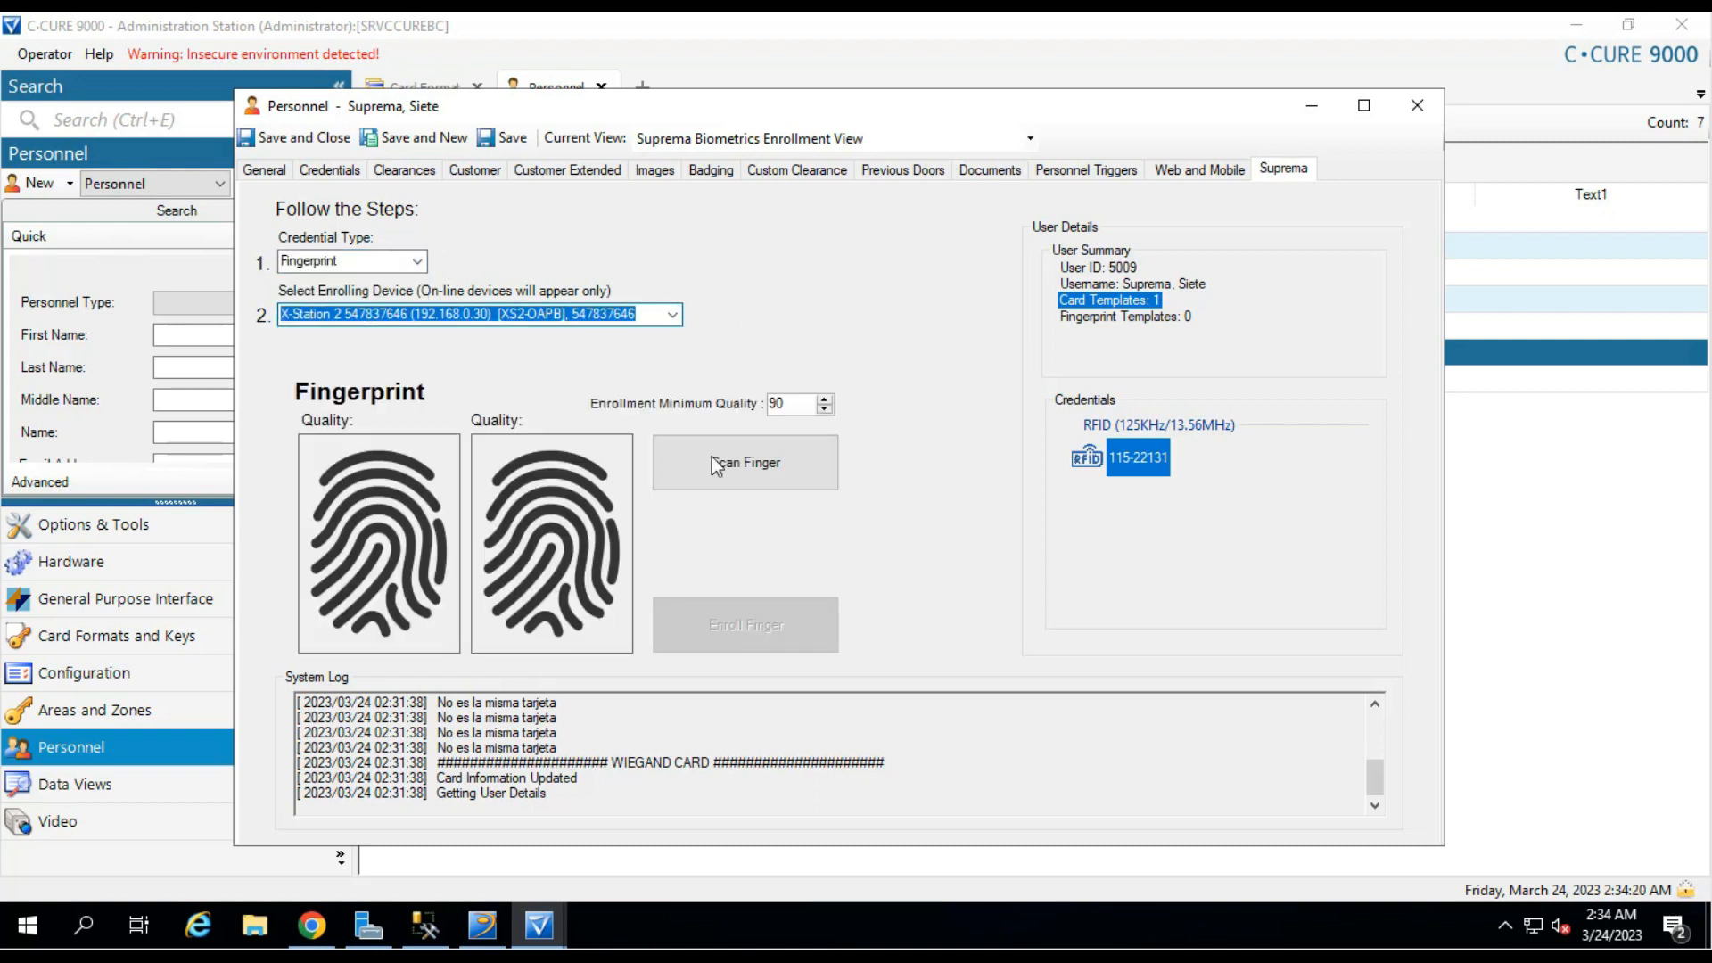
left_click(767, 464)
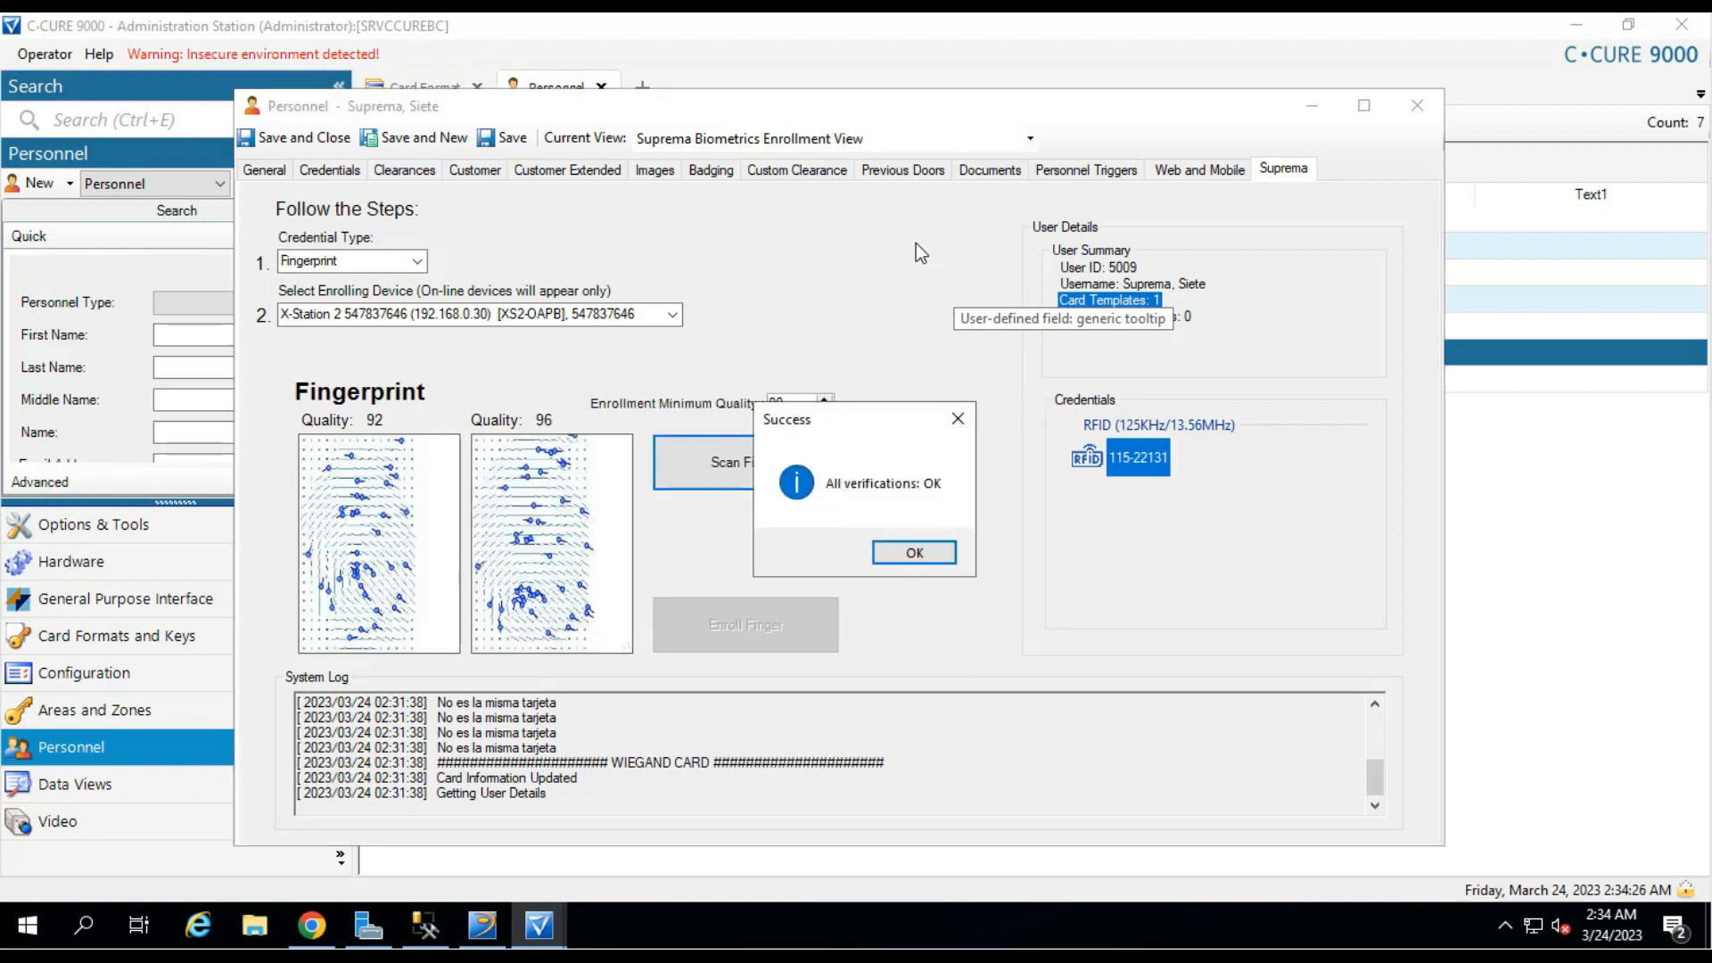
left_click(924, 558)
Enroll the scanned finger and view the stored Finger Template 1.
left_click(773, 635)
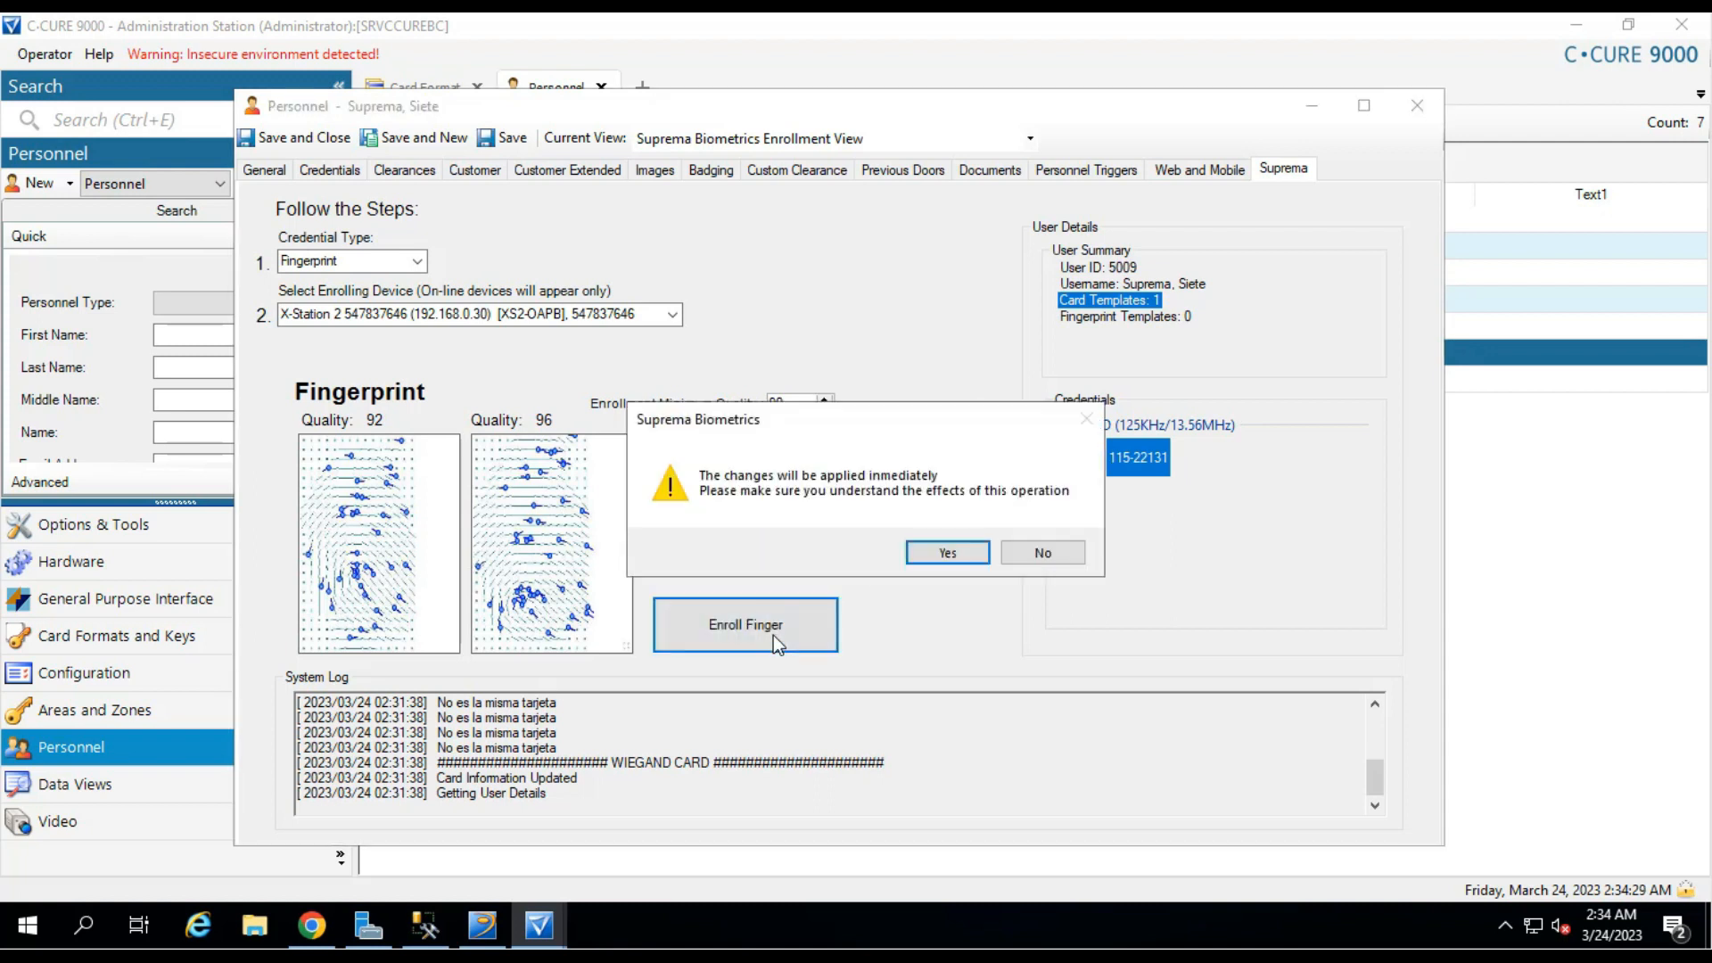
left_click(951, 553)
left_click(962, 555)
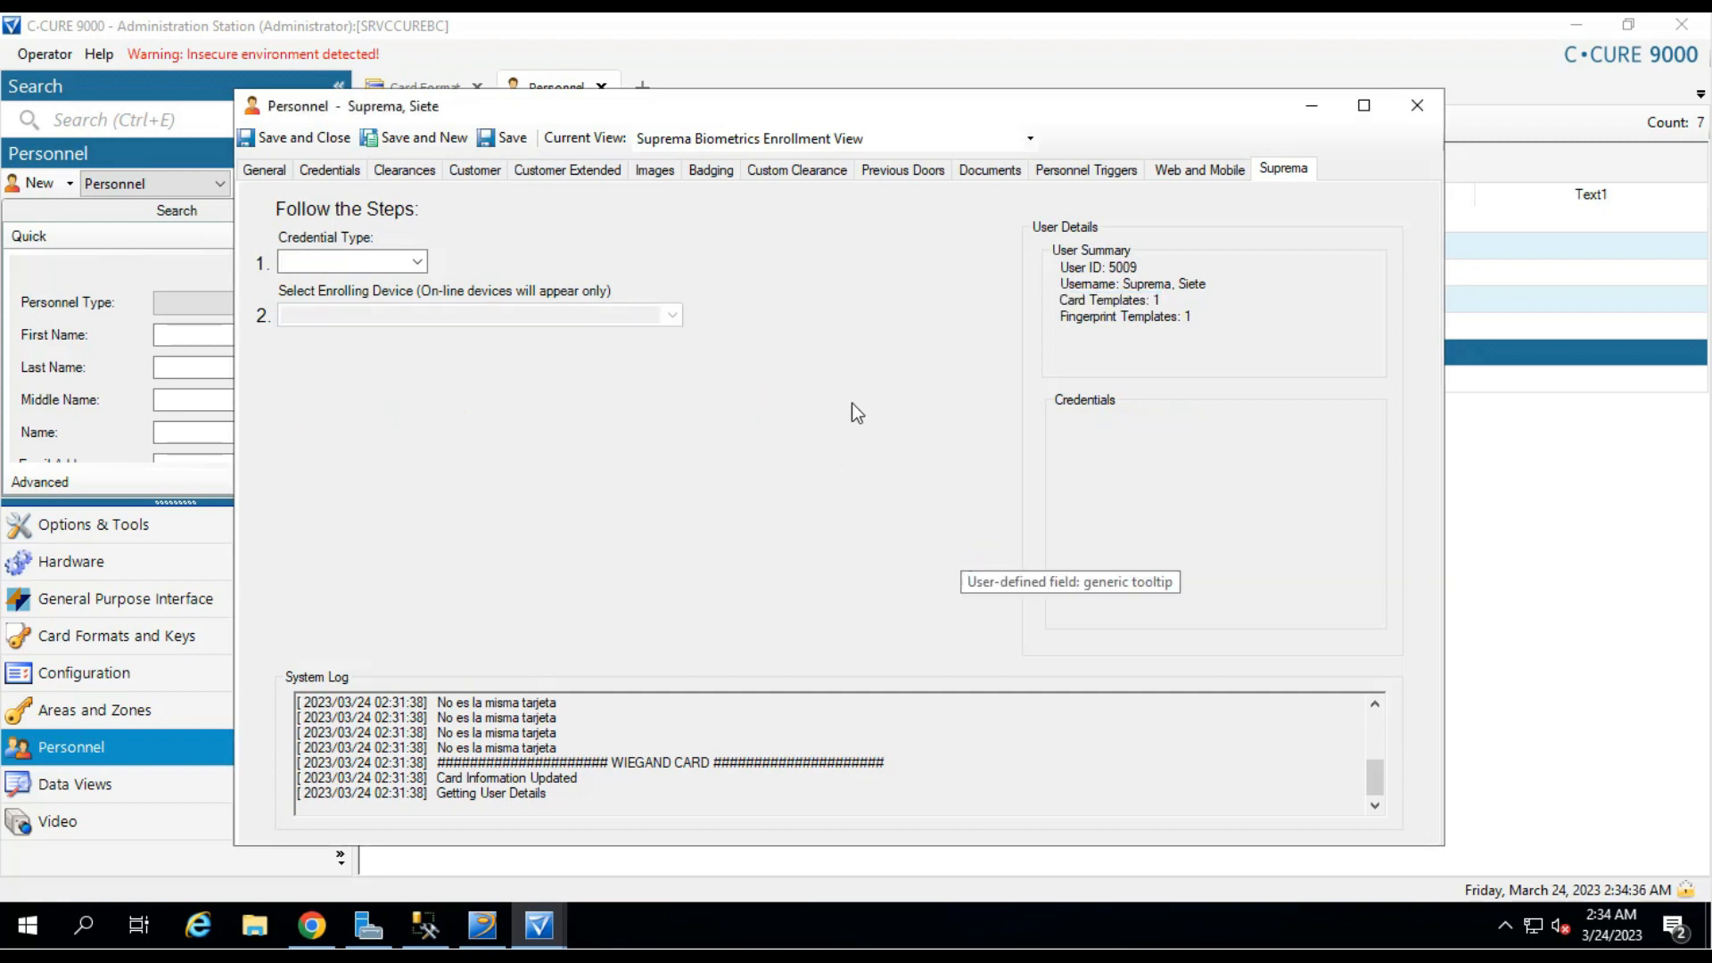
left_click(1135, 315)
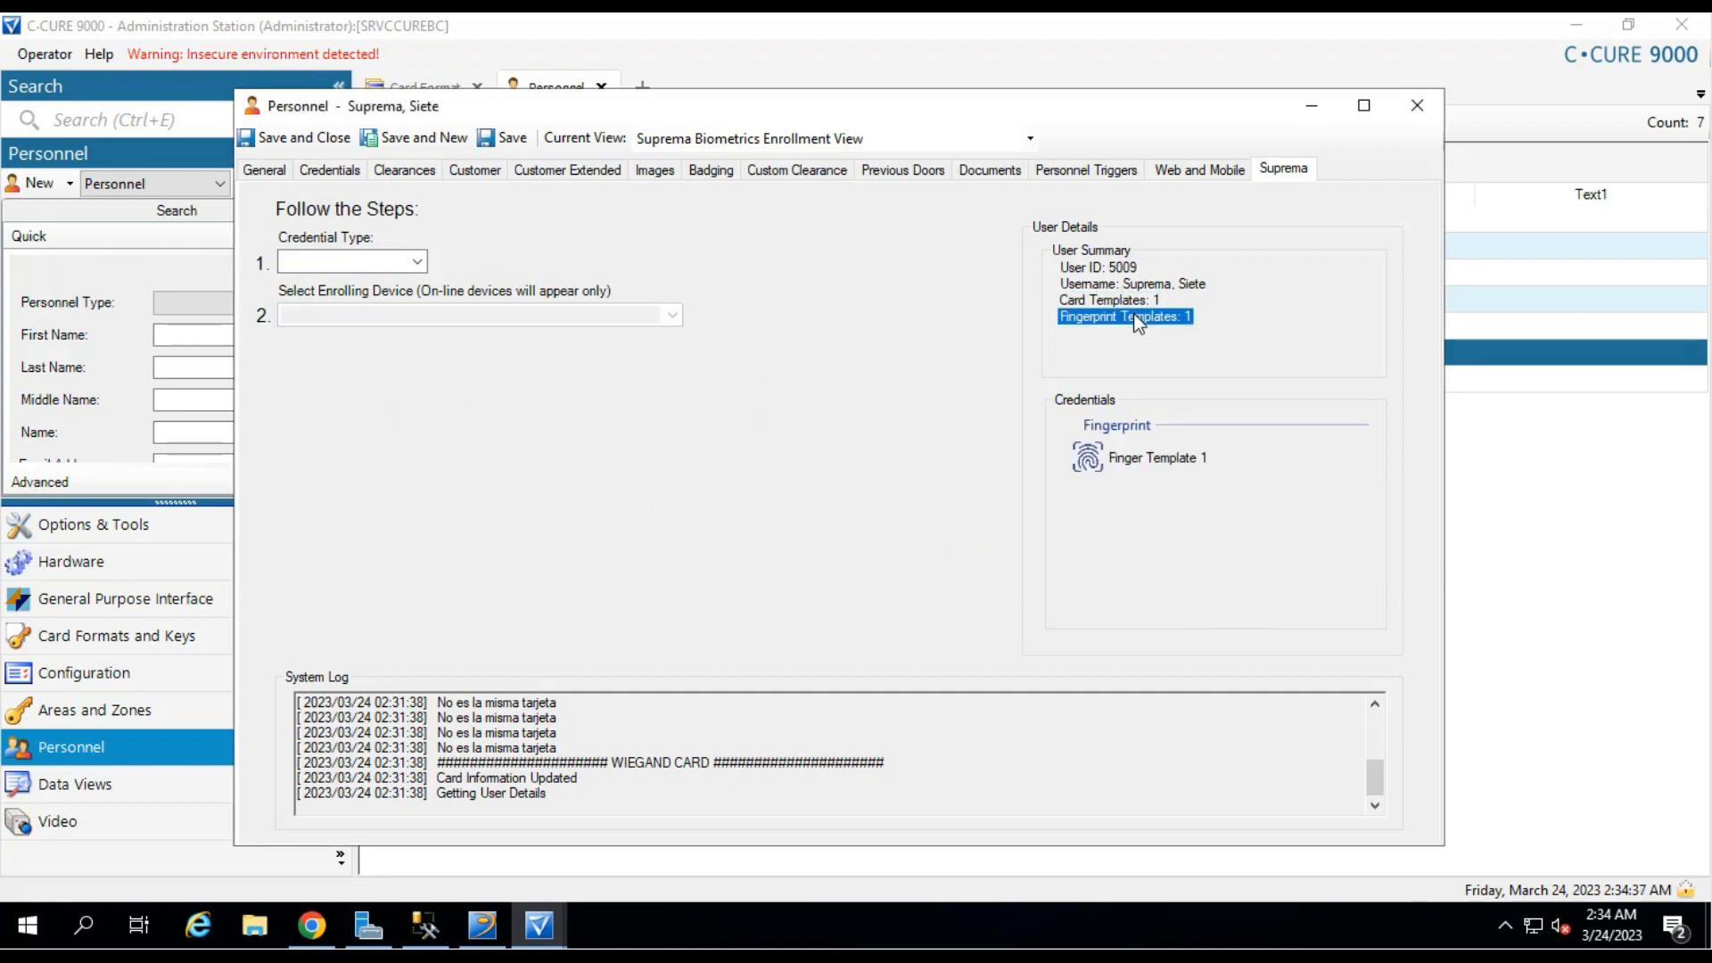
left_click(1165, 456)
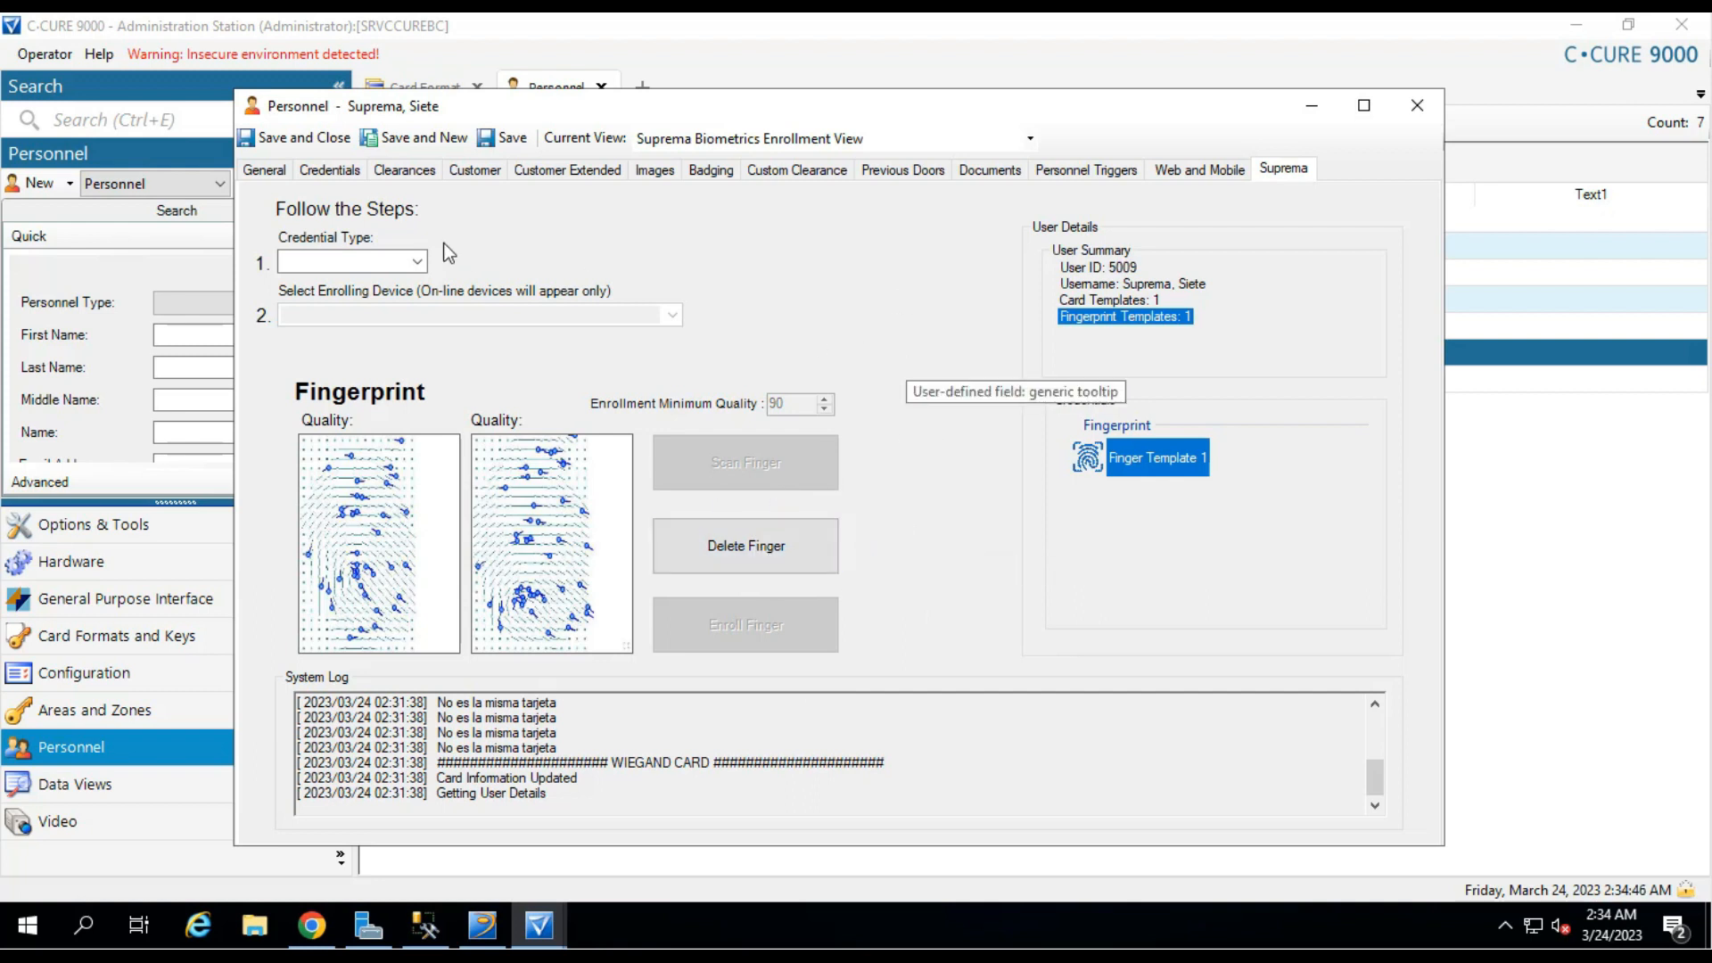
Scan a second finger on X-Station 2, which is rejected as already enrolled.
left_click(417, 258)
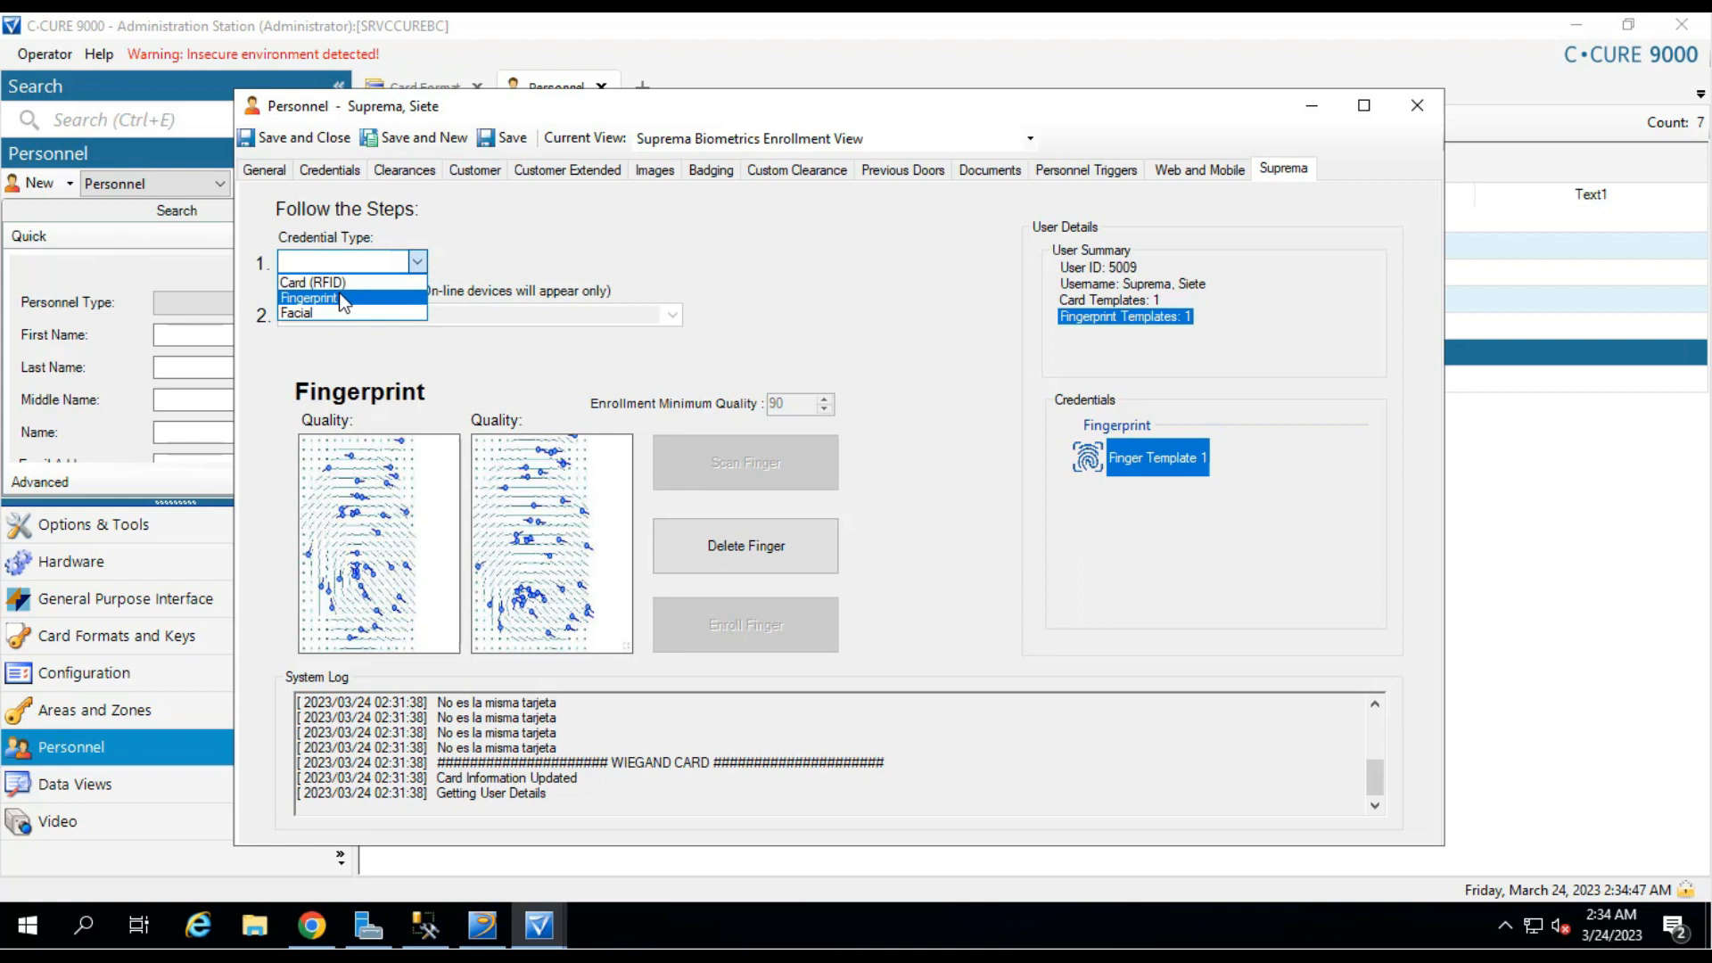
left_click(343, 298)
left_click(671, 314)
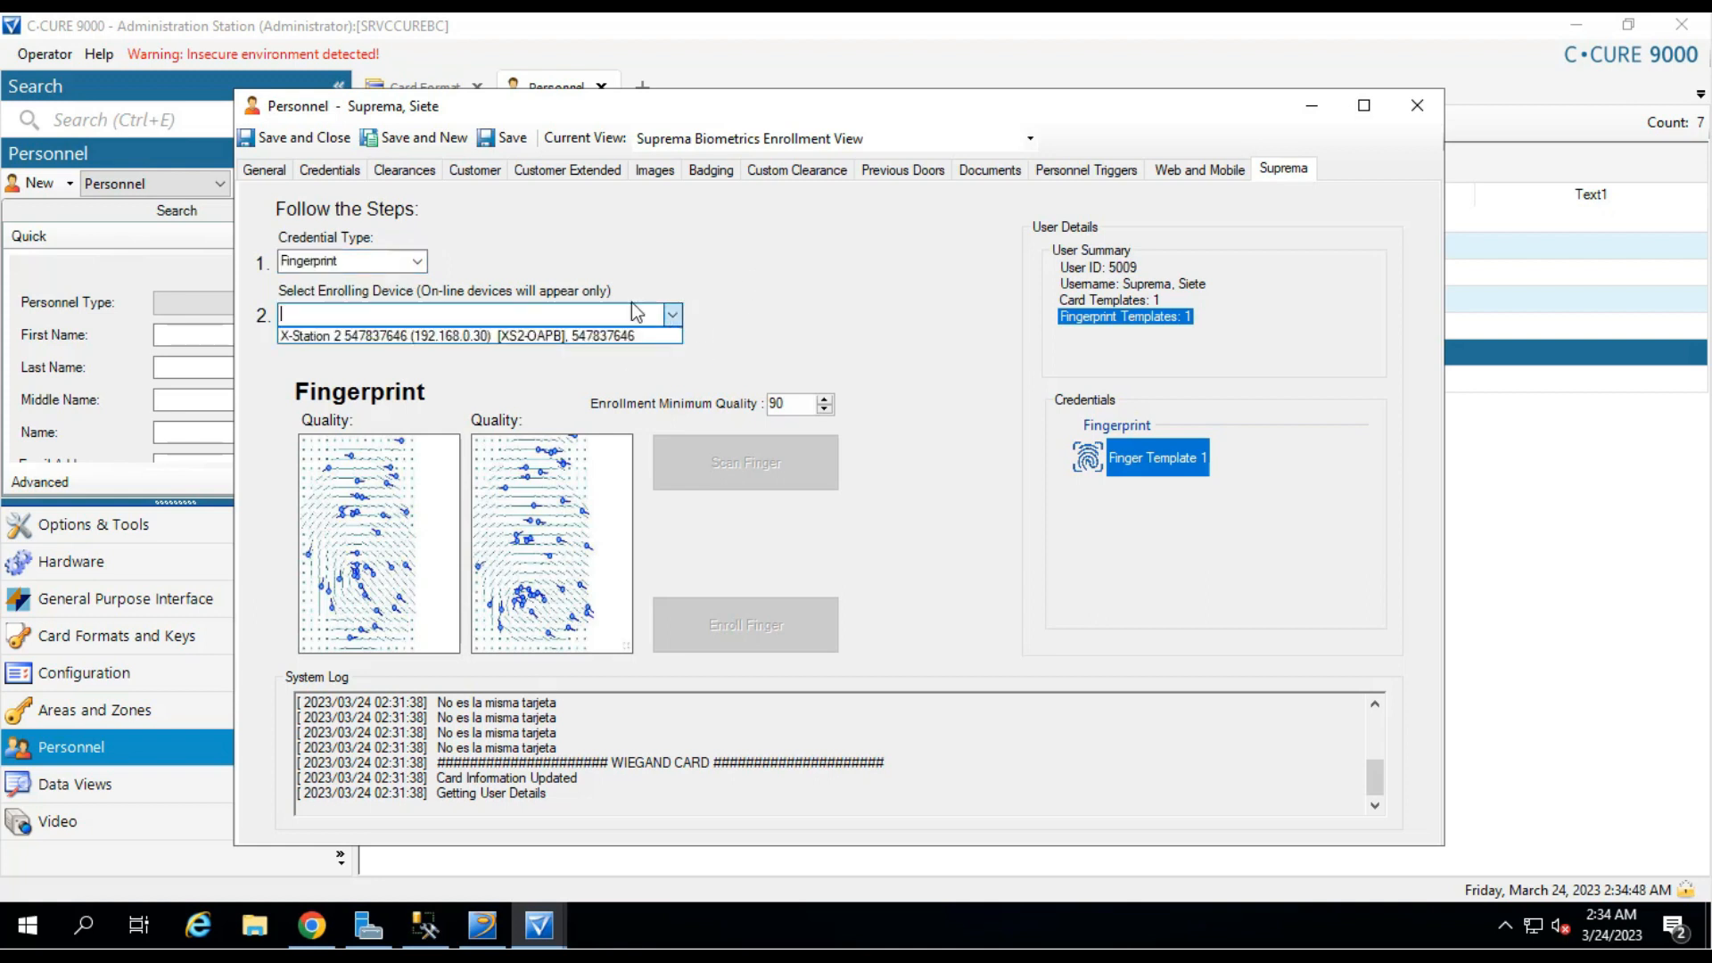
left_click(554, 334)
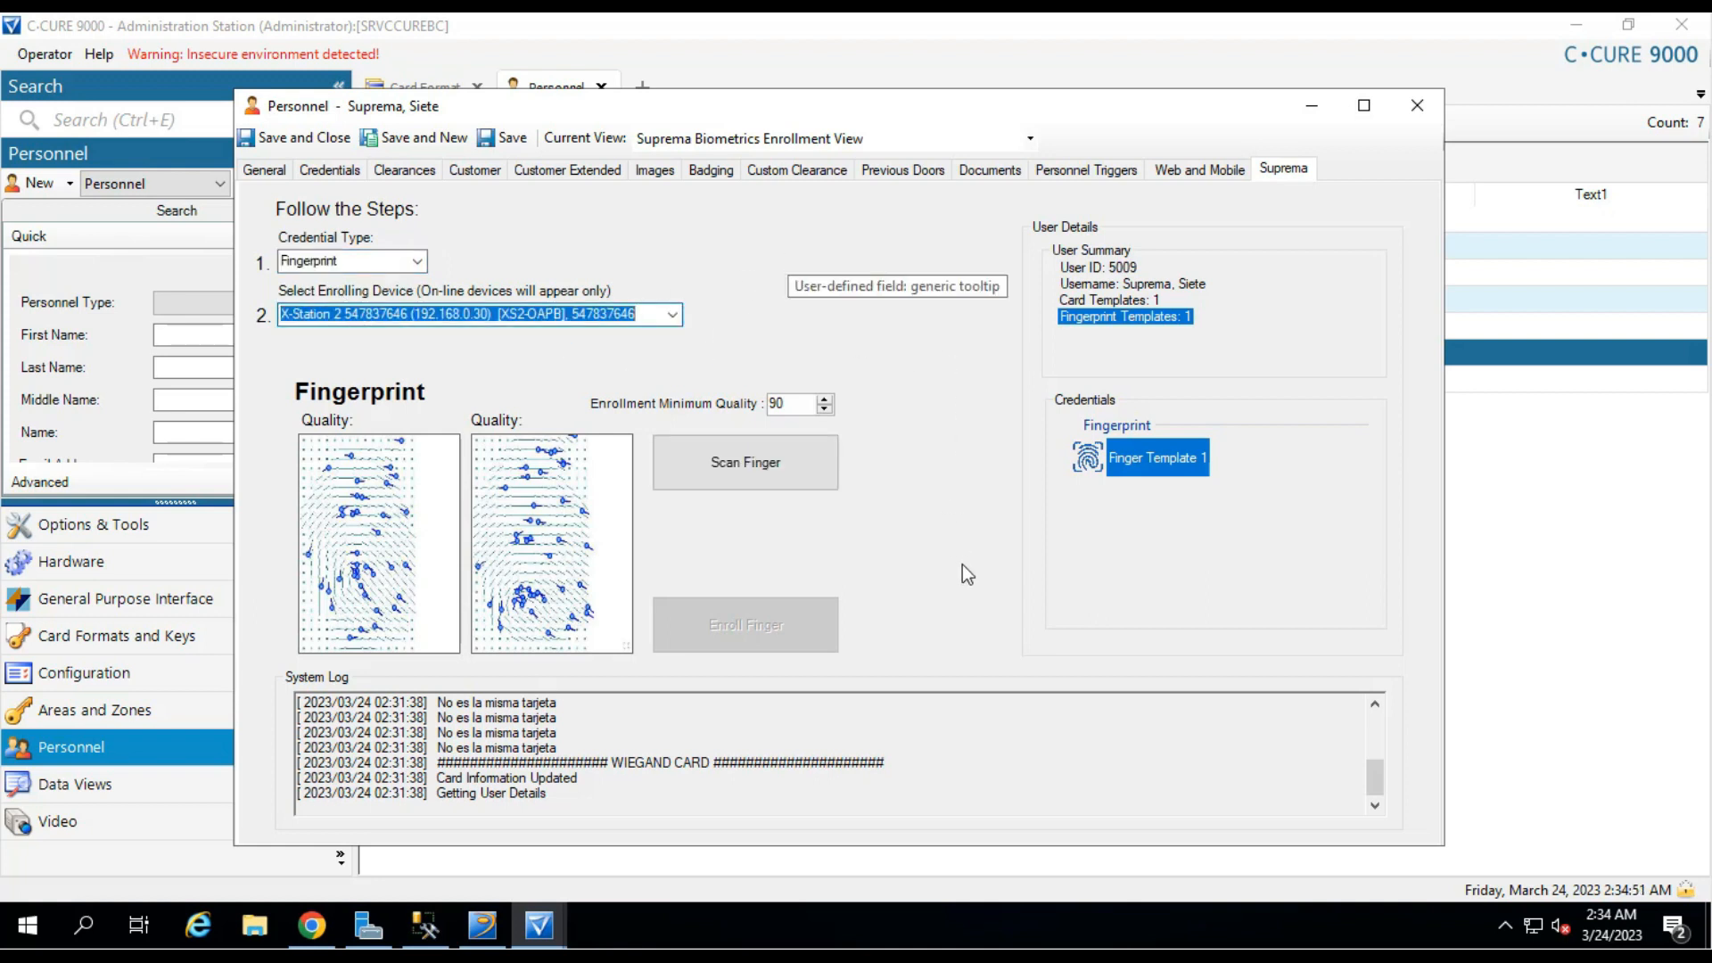
left_click(771, 464)
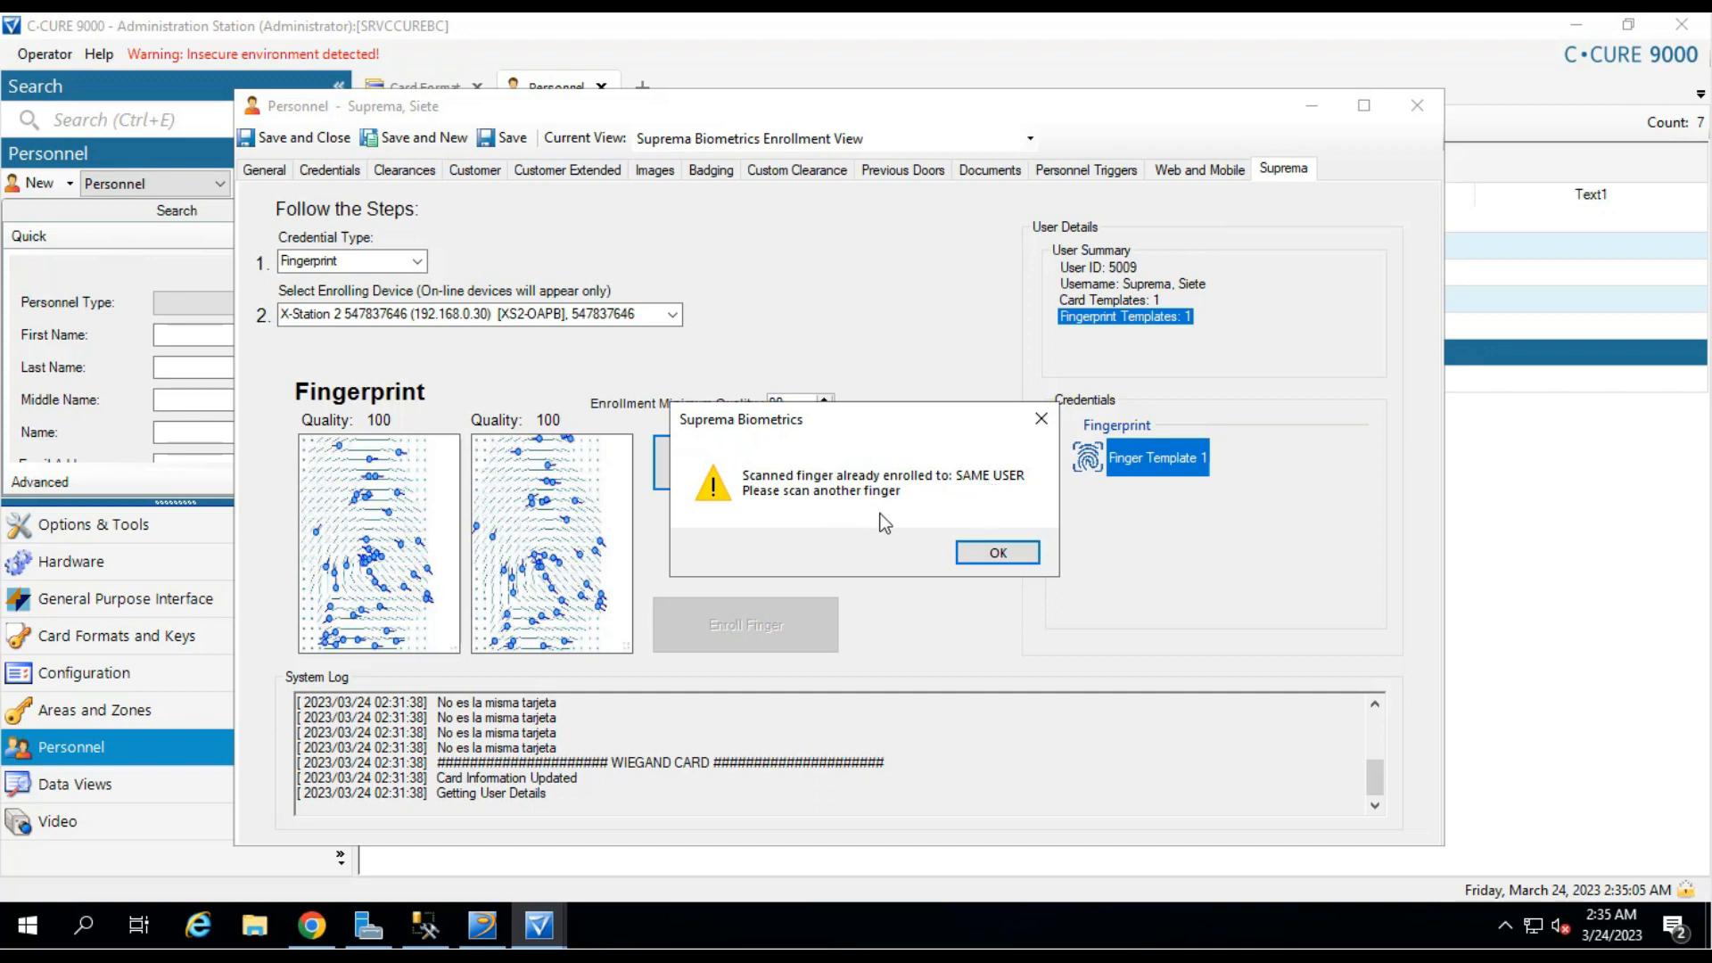
left_click(995, 553)
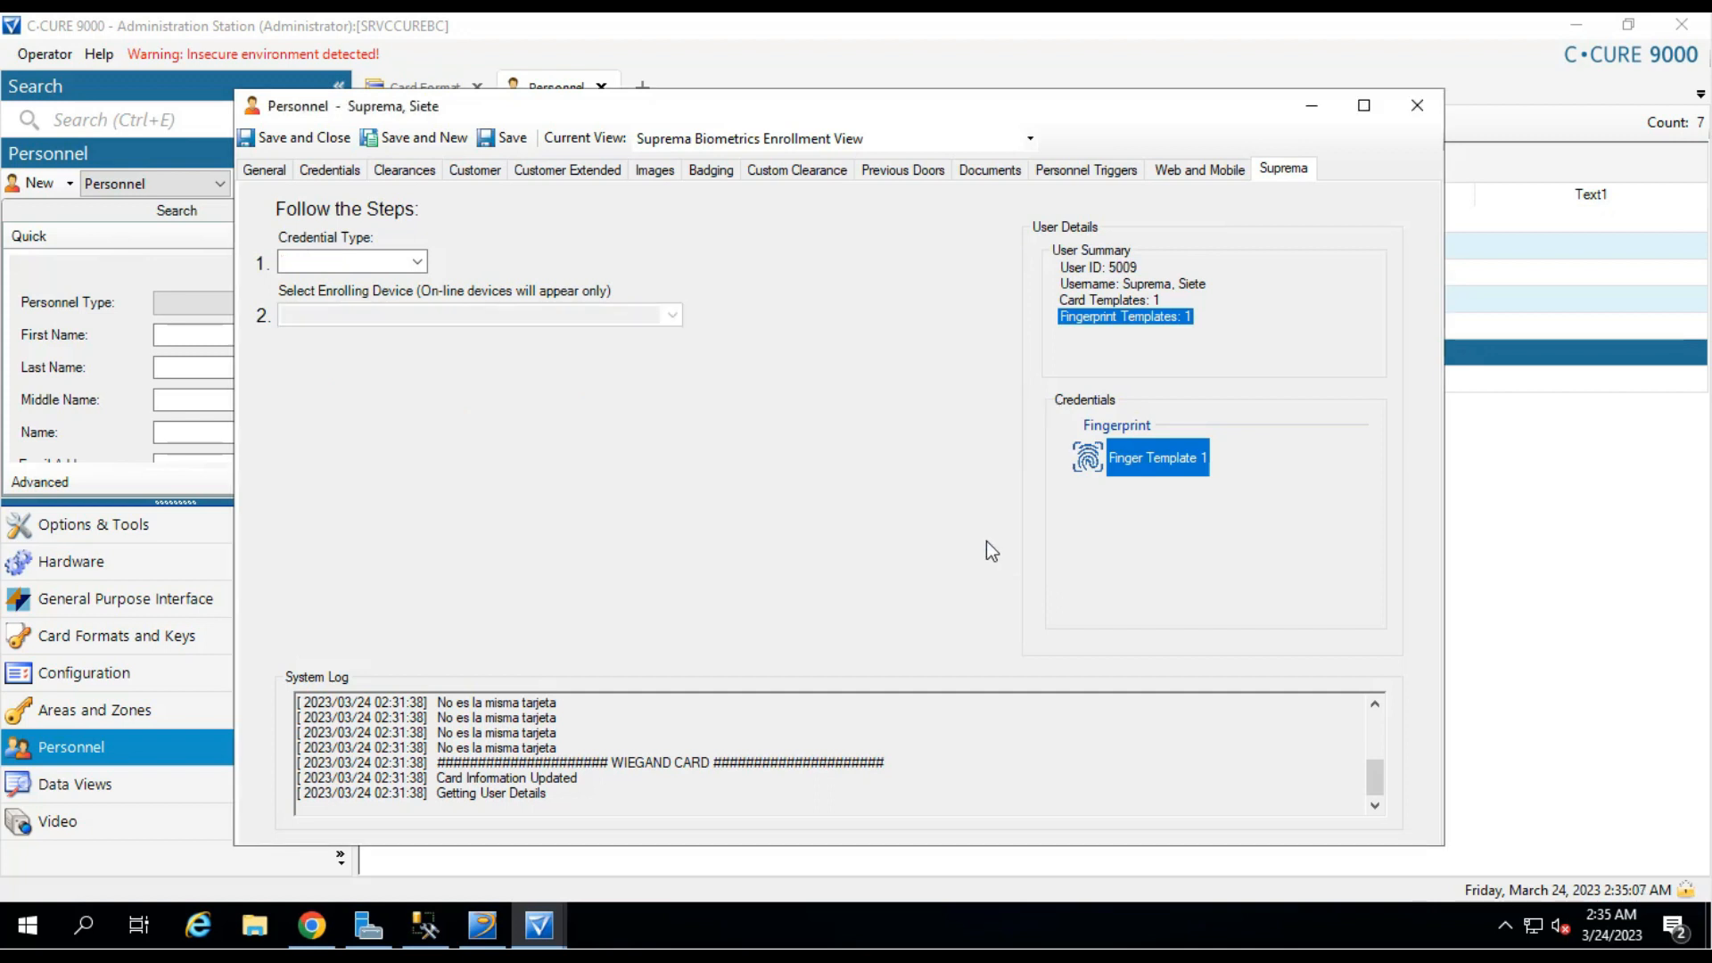
Scan a different finger as a Fingerprint credential on X-Station 2 until verification succeeds.
left_click(425, 261)
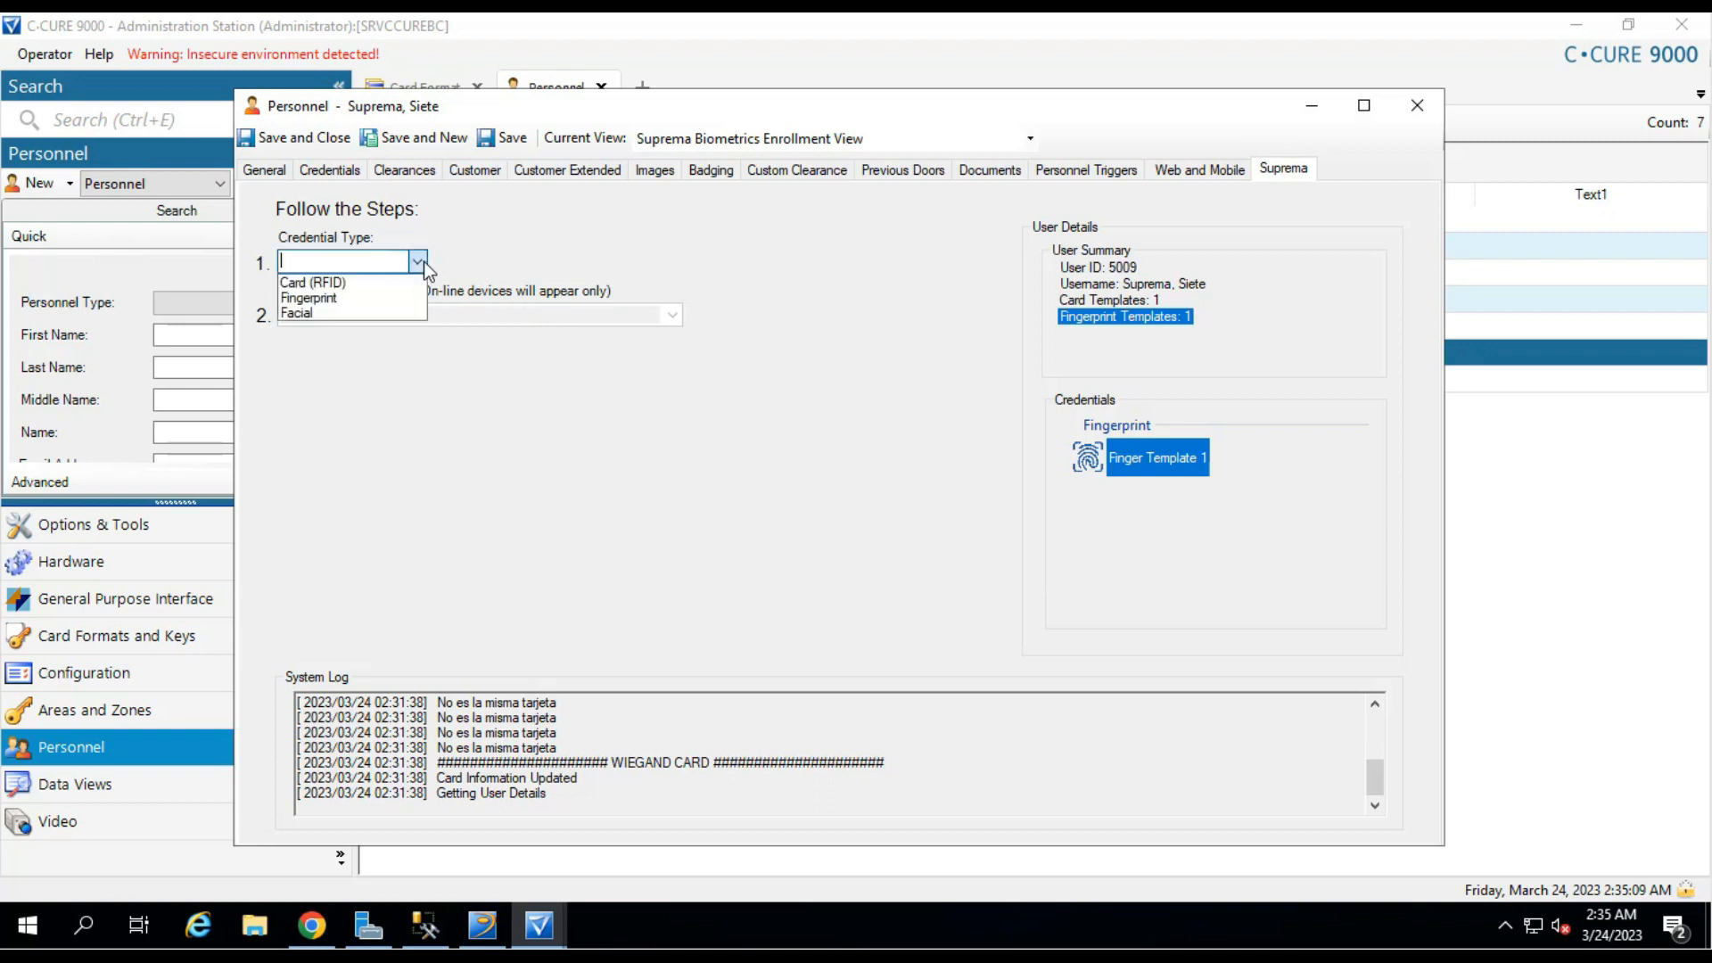
left_click(380, 296)
left_click(673, 314)
left_click(580, 335)
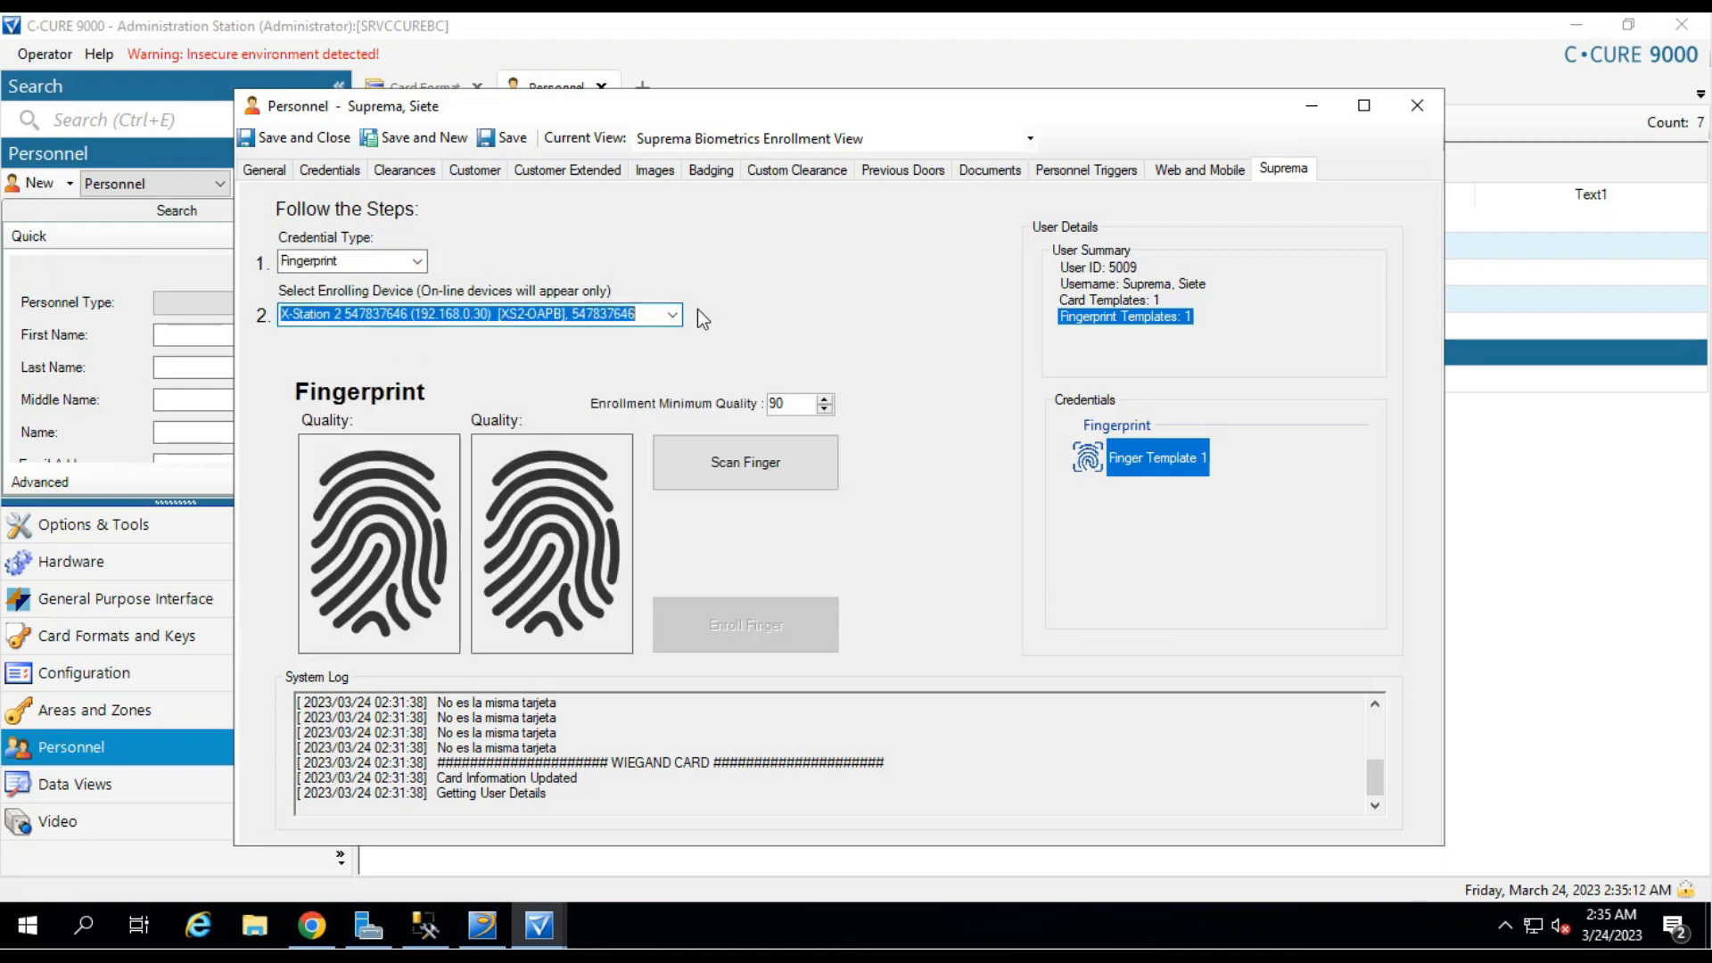
left_click(789, 462)
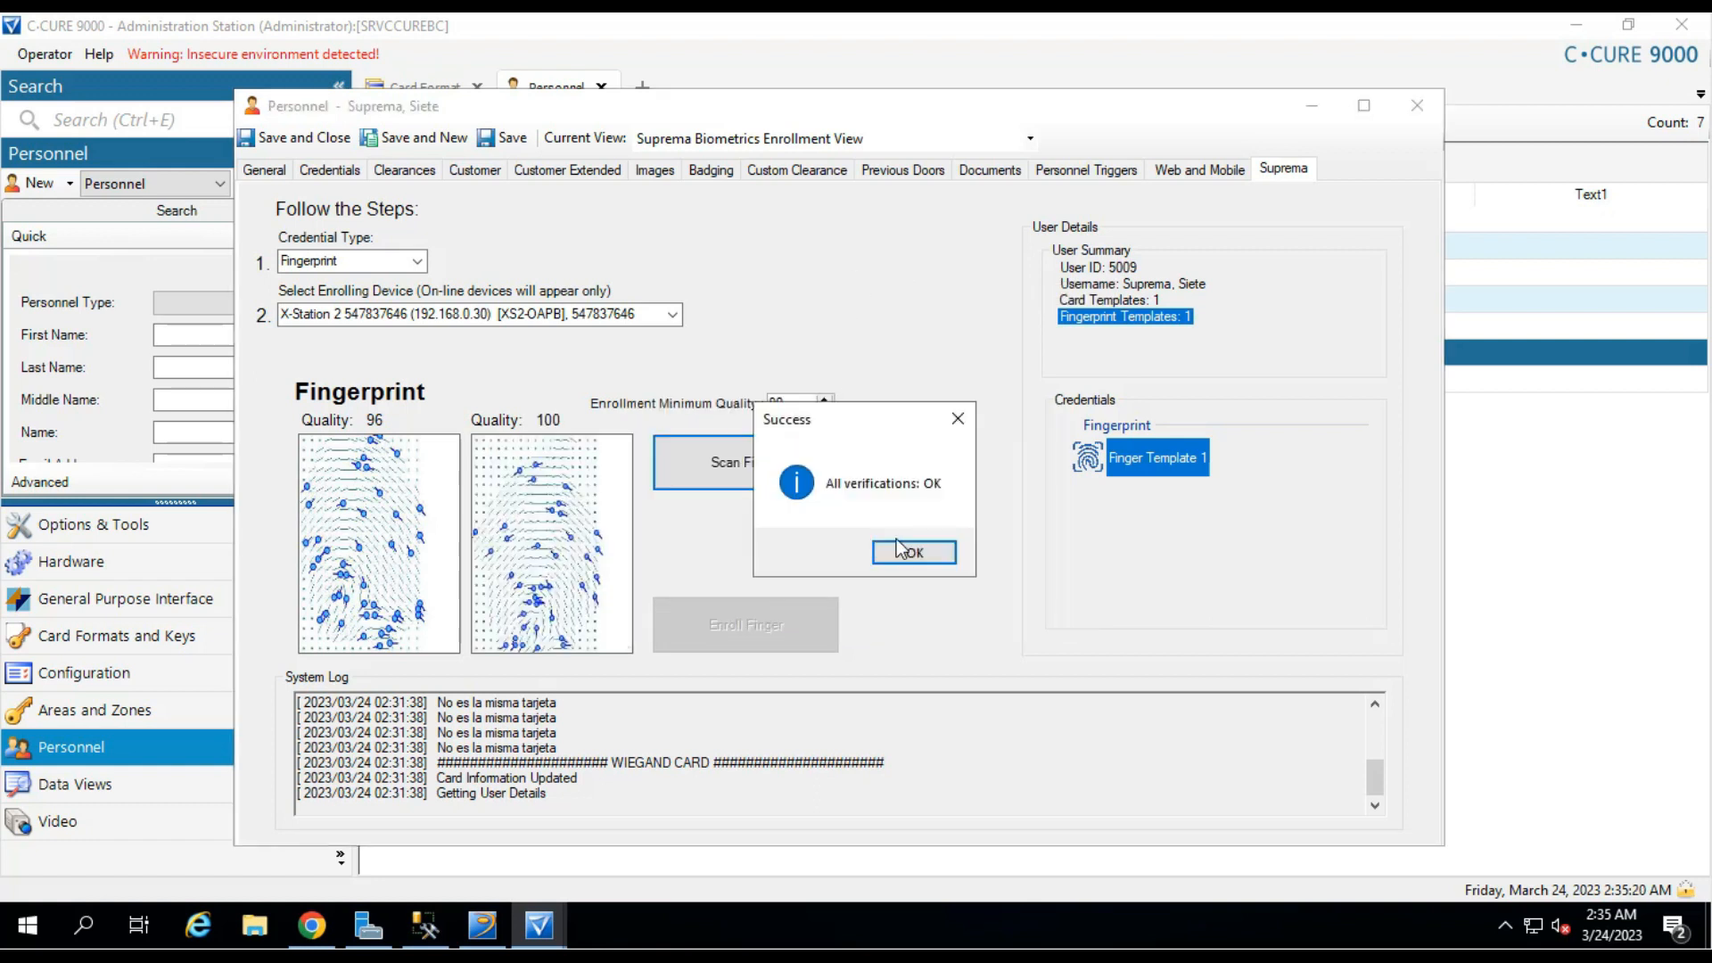
left_click(932, 556)
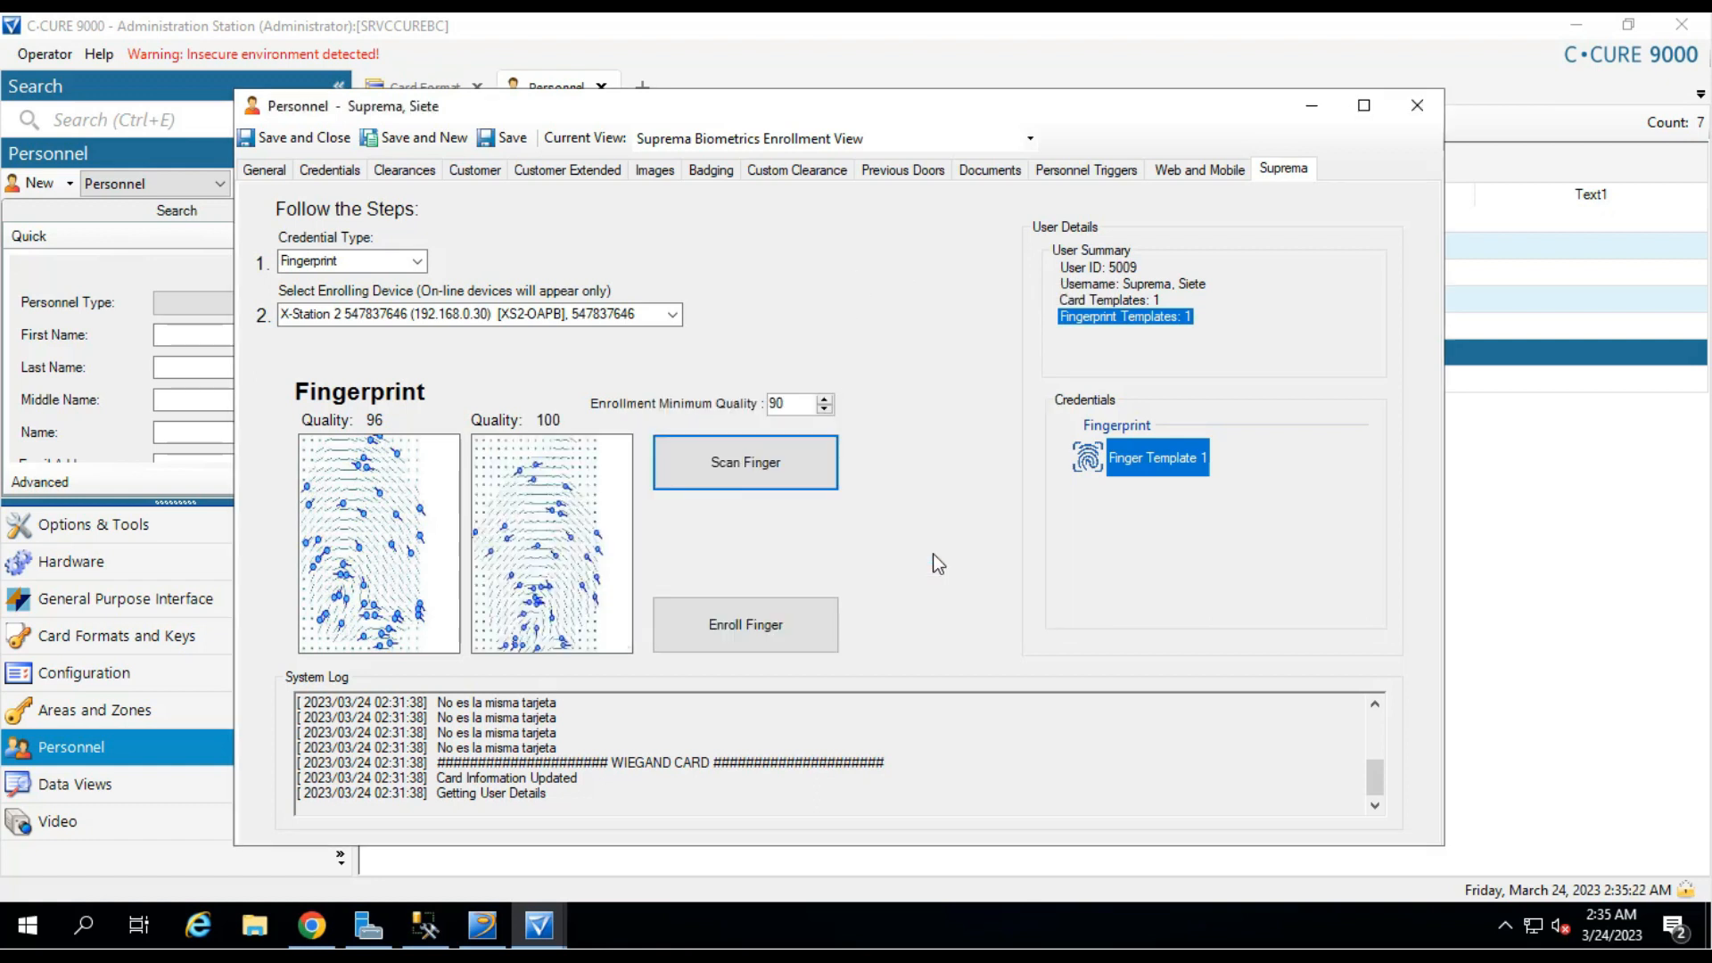
Enroll the second finger and compare the images of Finger Template 1 and 2.
left_click(757, 620)
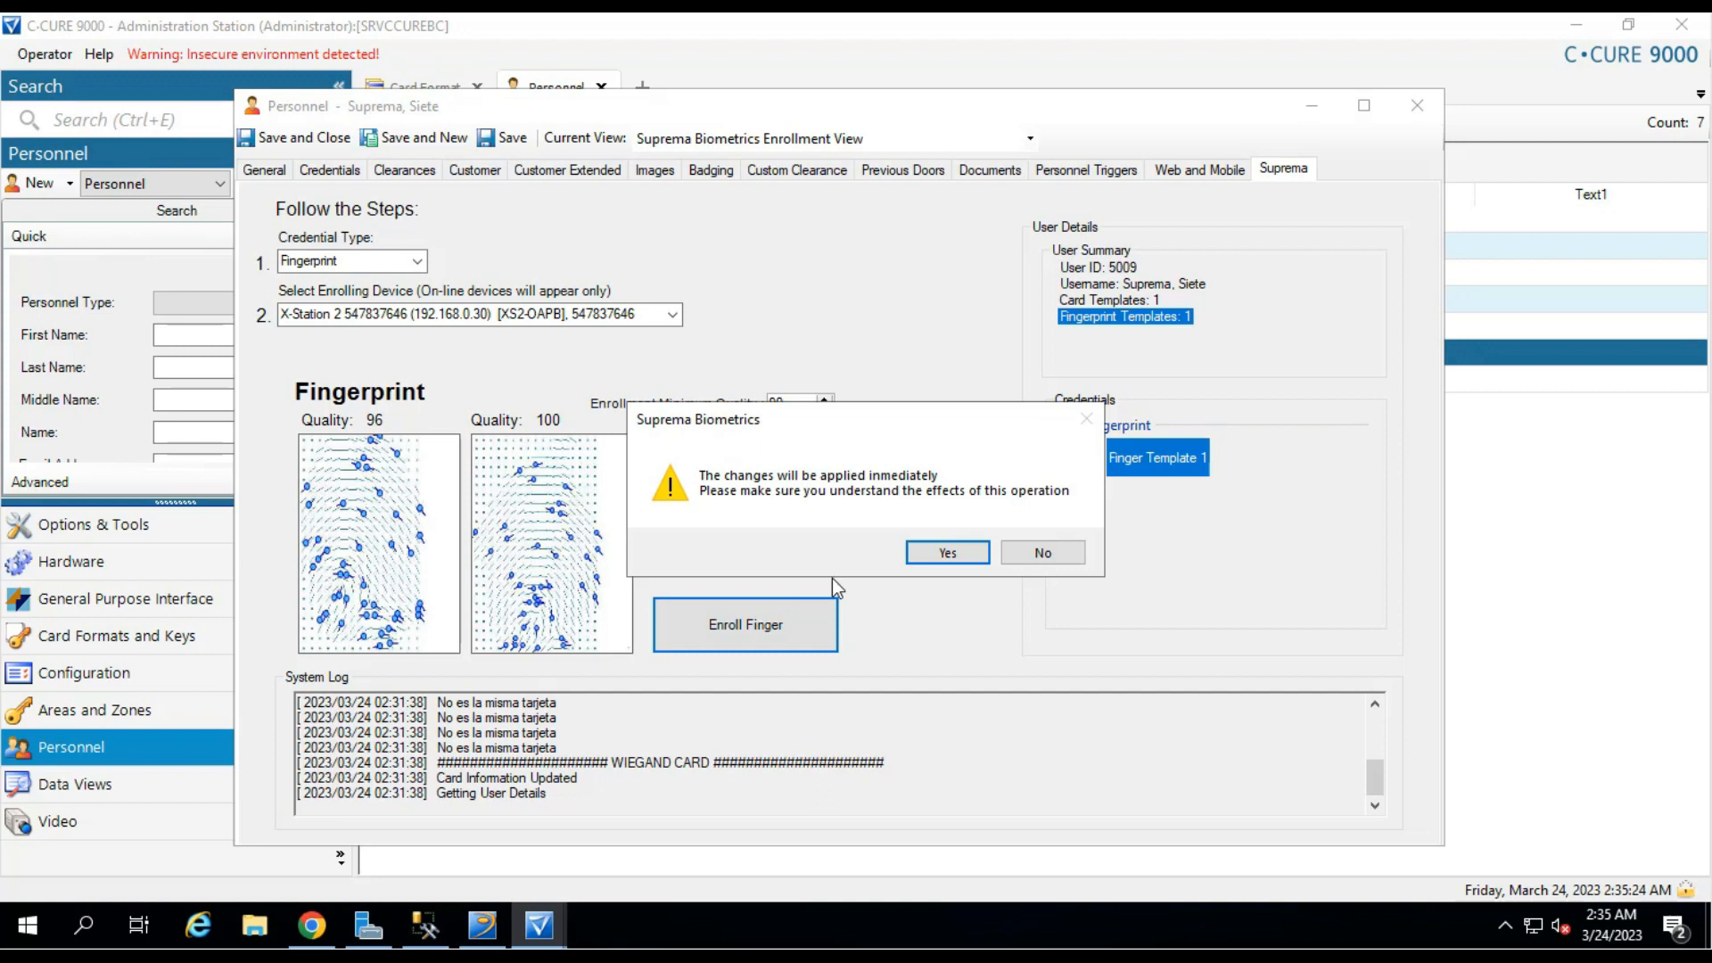
left_click(935, 552)
left_click(938, 553)
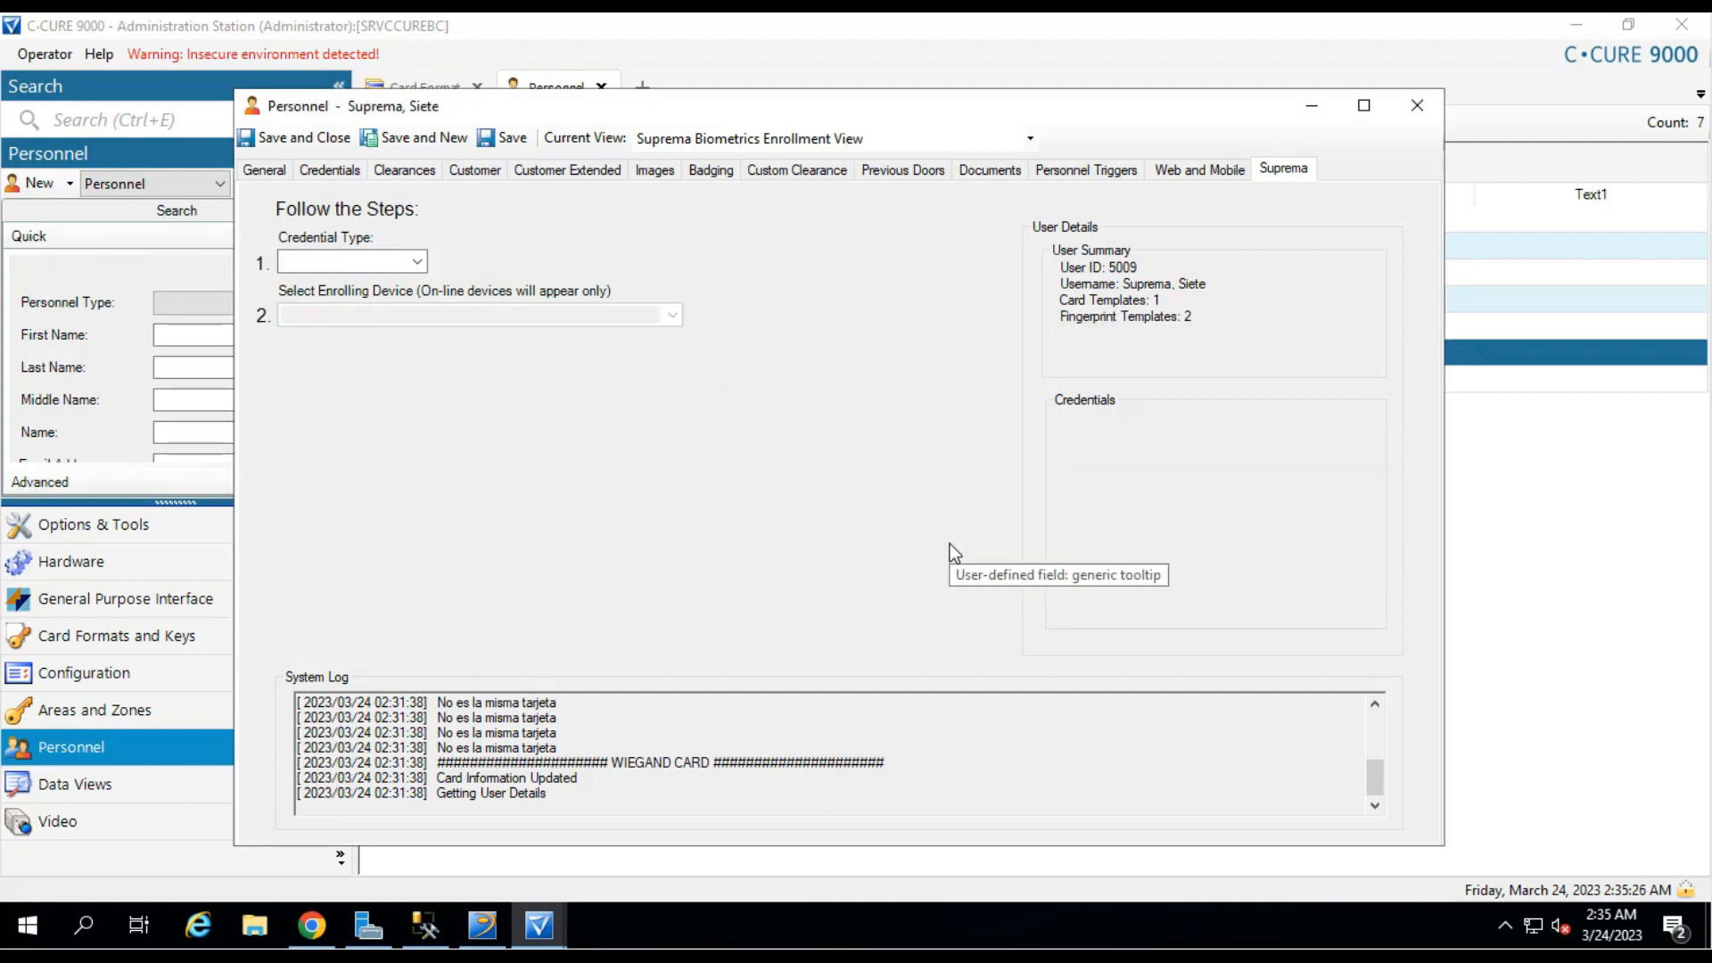
left_click(1169, 319)
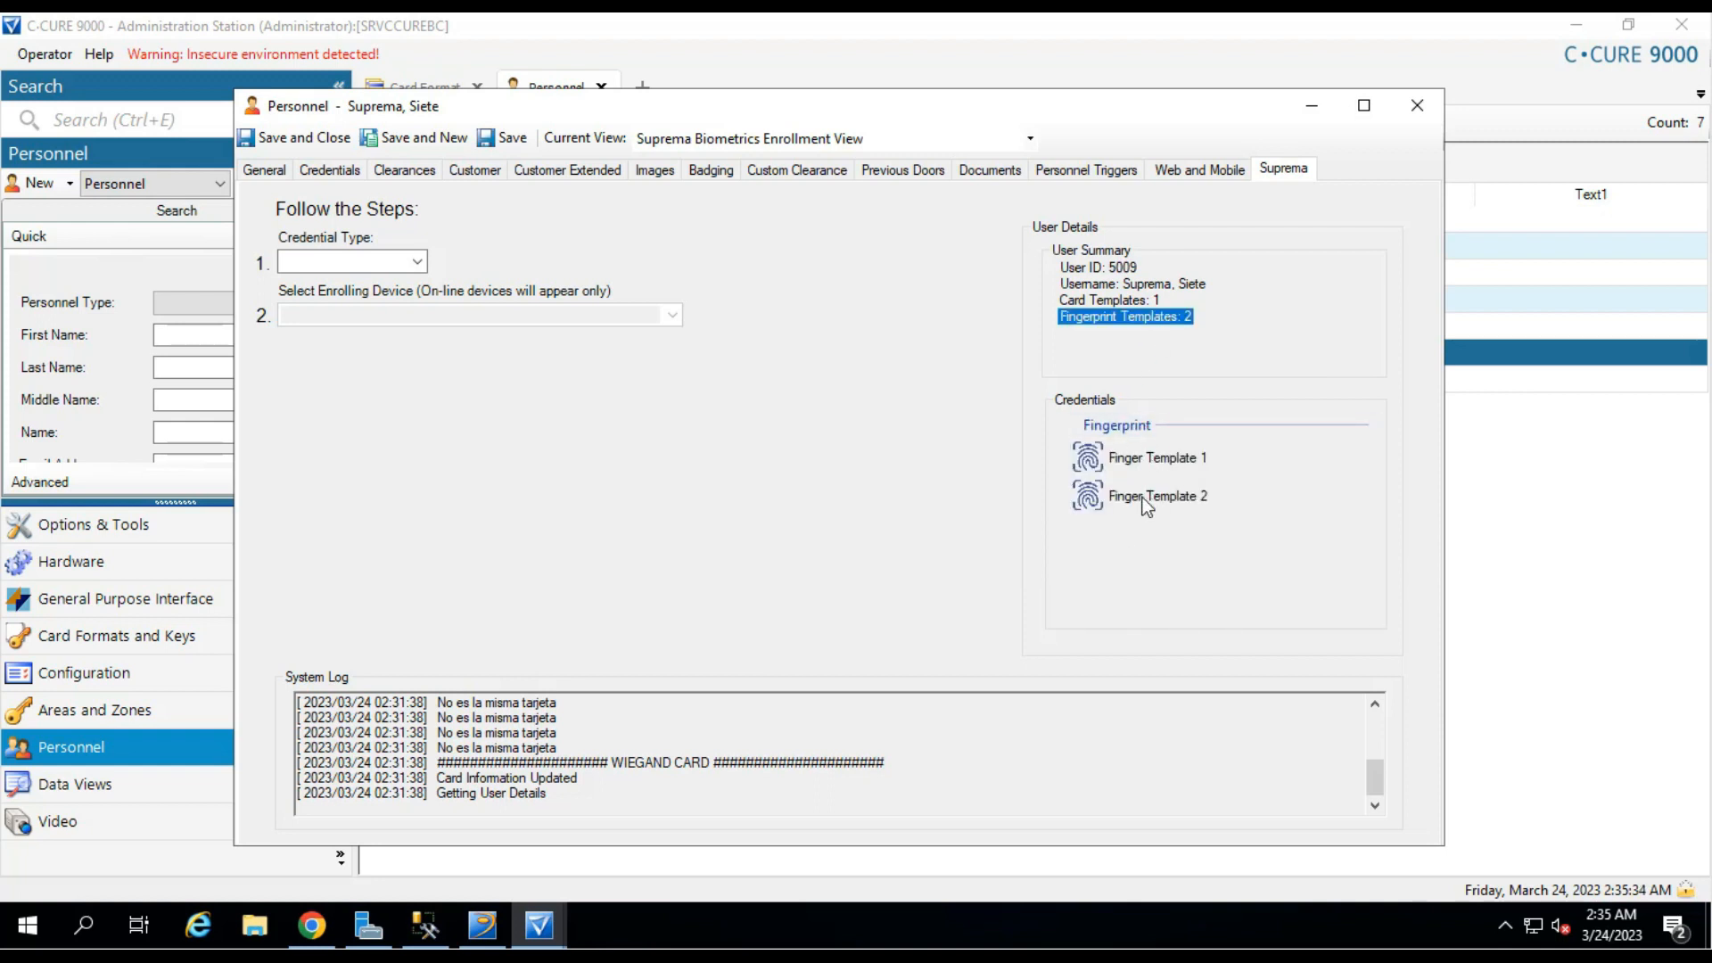
left_click(1168, 467)
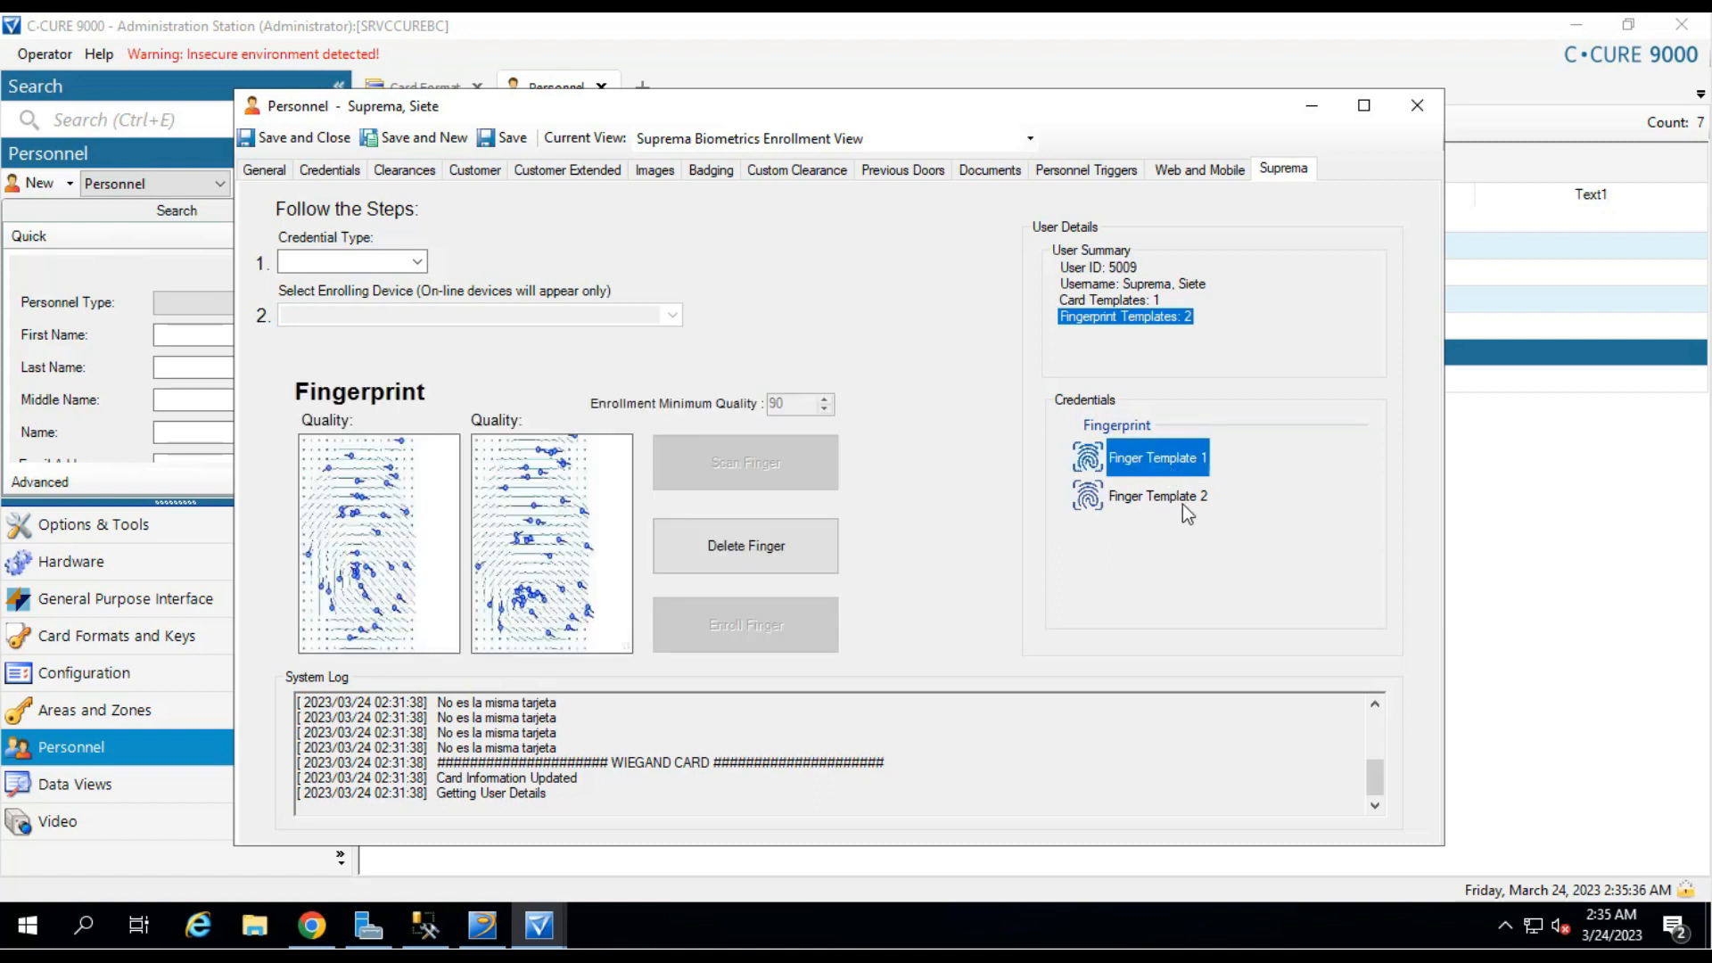
left_click(1186, 501)
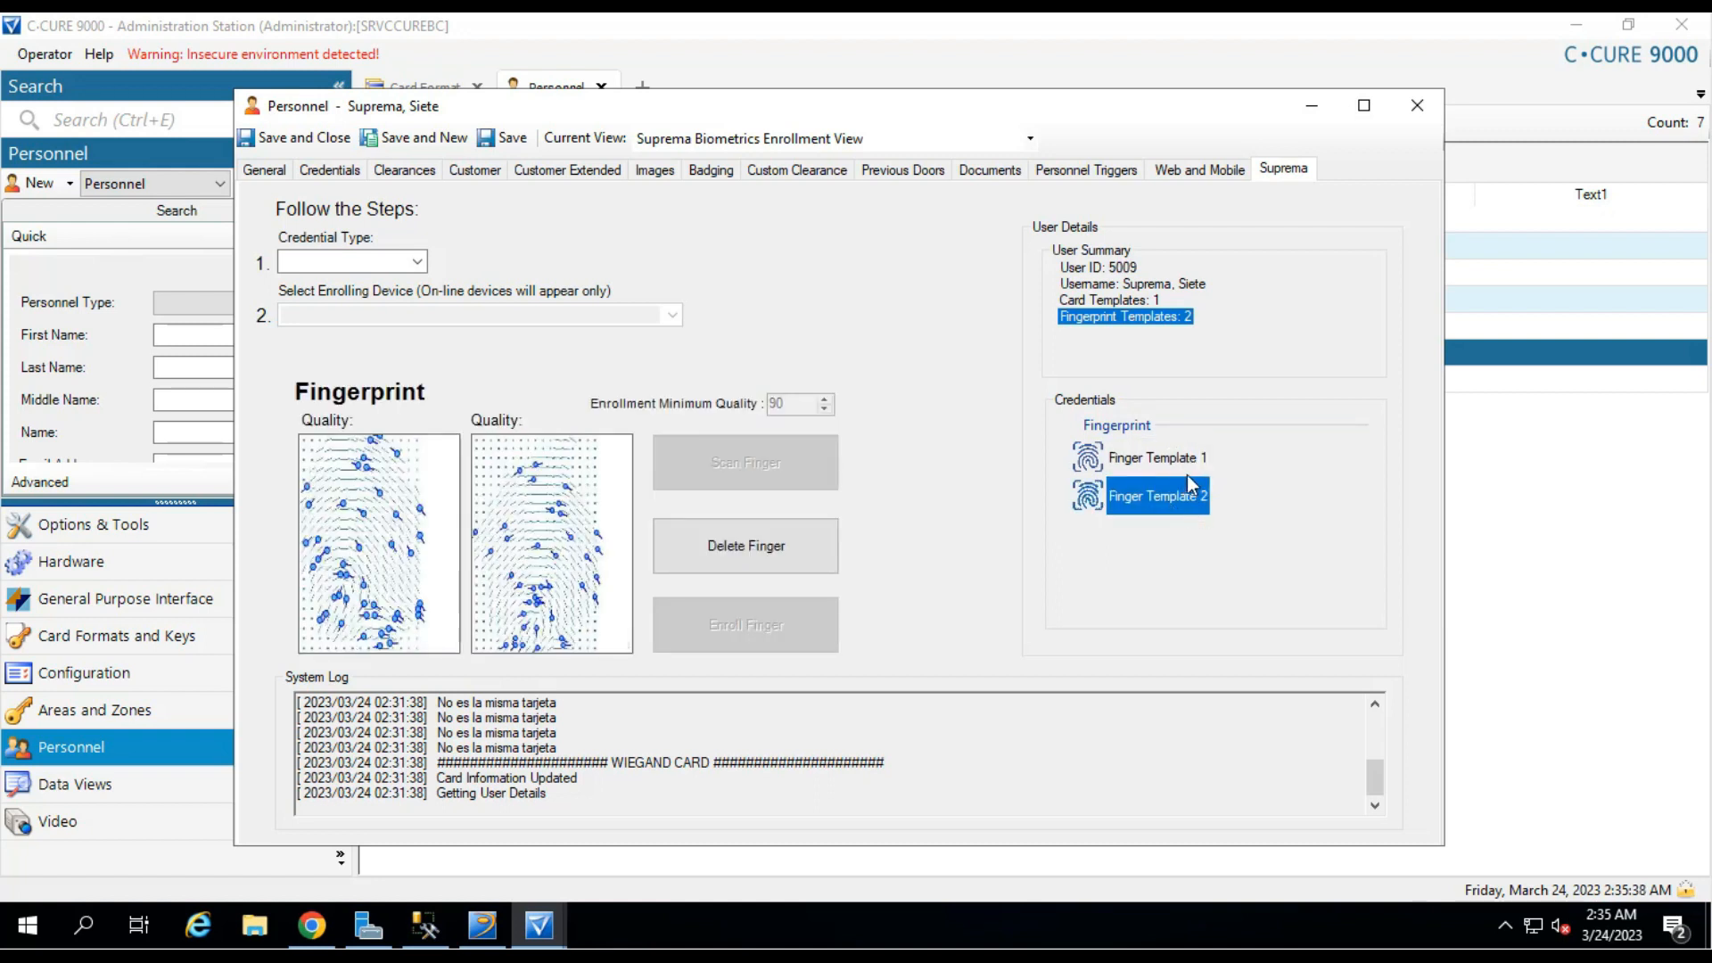
left_click(1193, 464)
left_click(1177, 502)
Switch to the Monitoring Station's Activity Viewer showing the 8 logged access events.
left_click(483, 925)
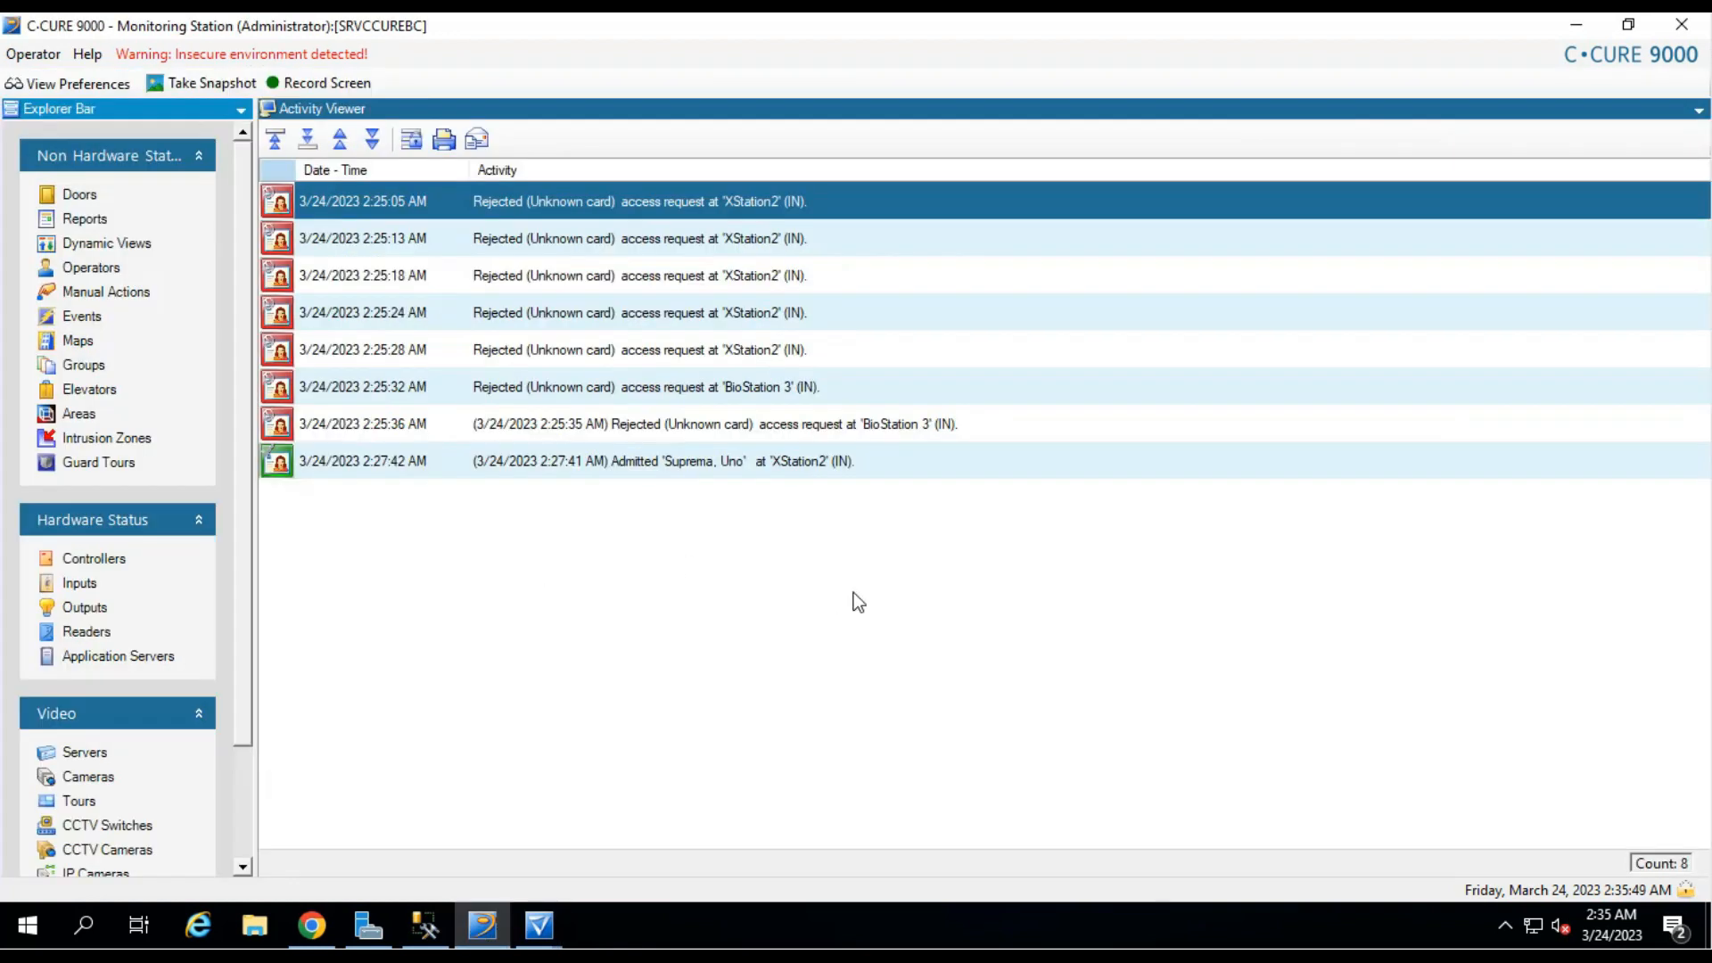
mouse_move(536, 937)
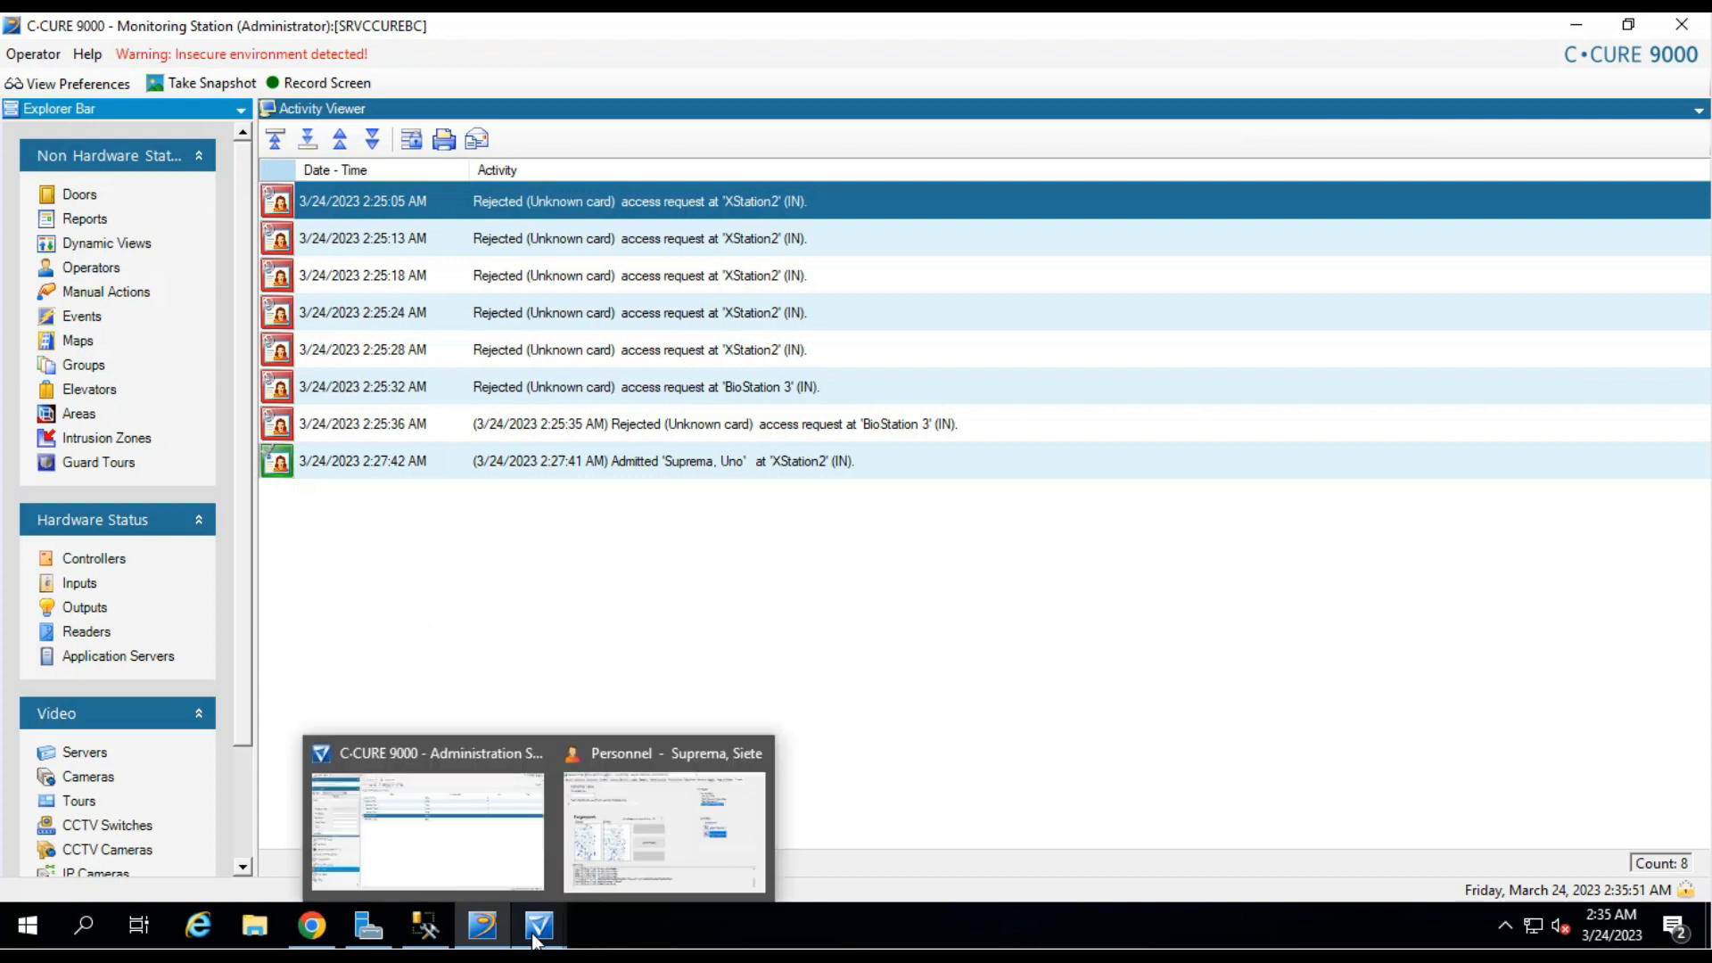
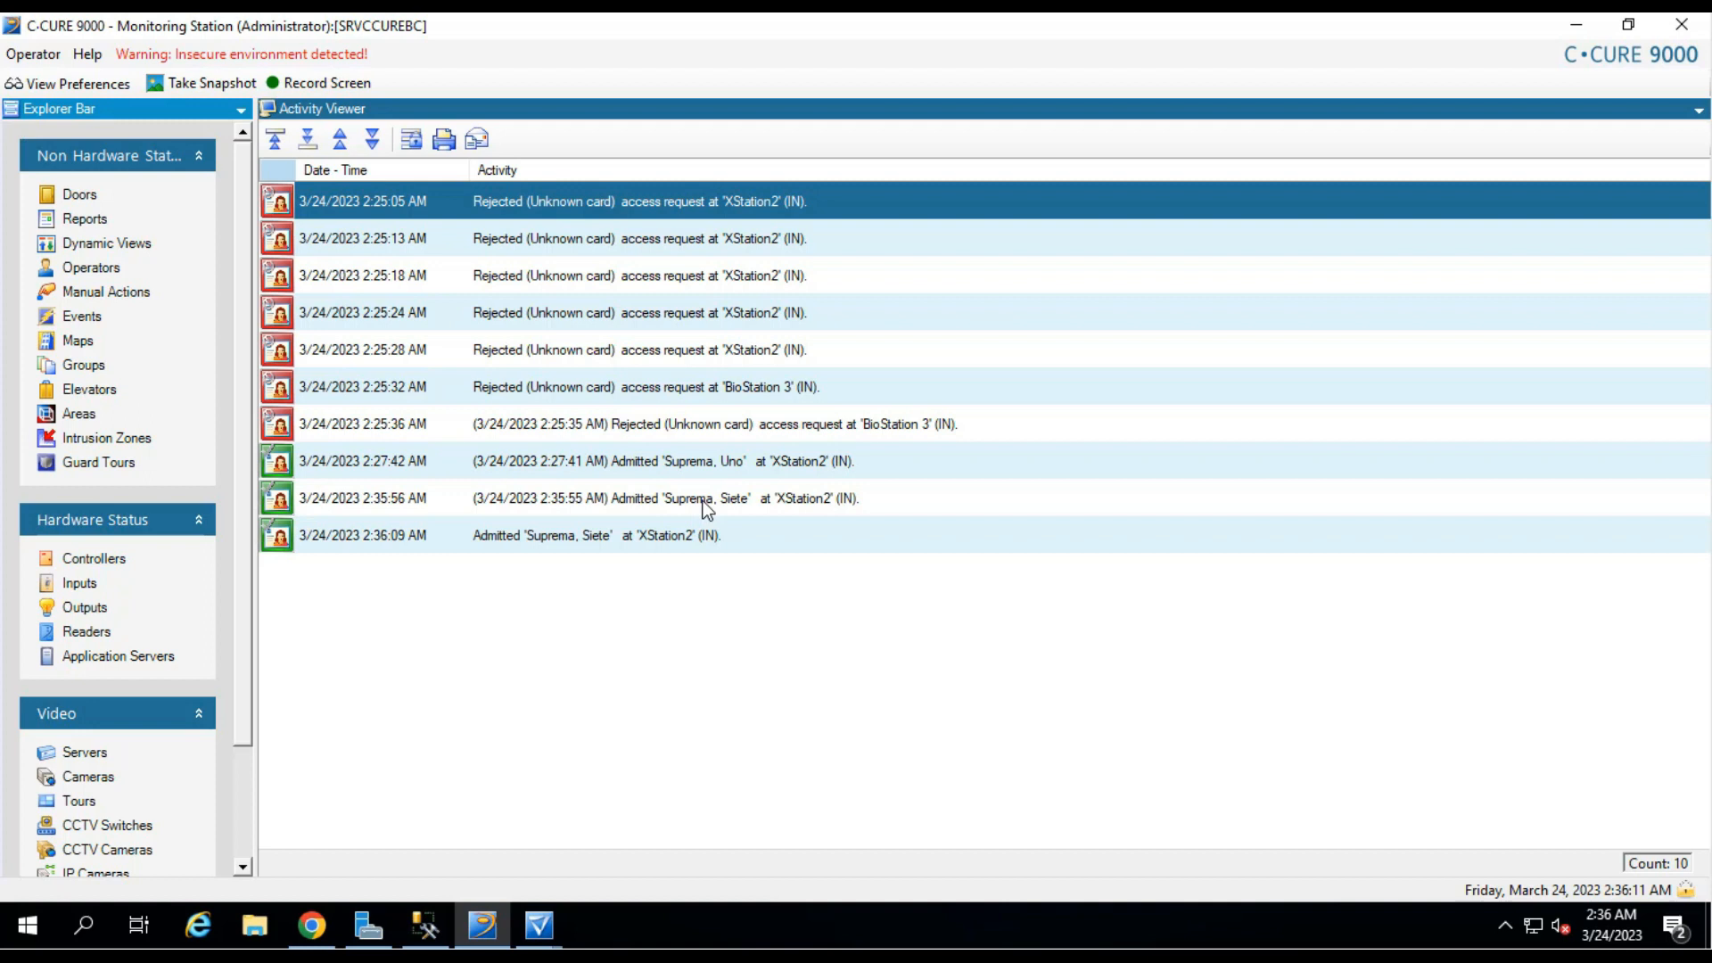
Select the newest XStation2 admit event, then bring the person's Personnel record back to the front.
left_click(551, 535)
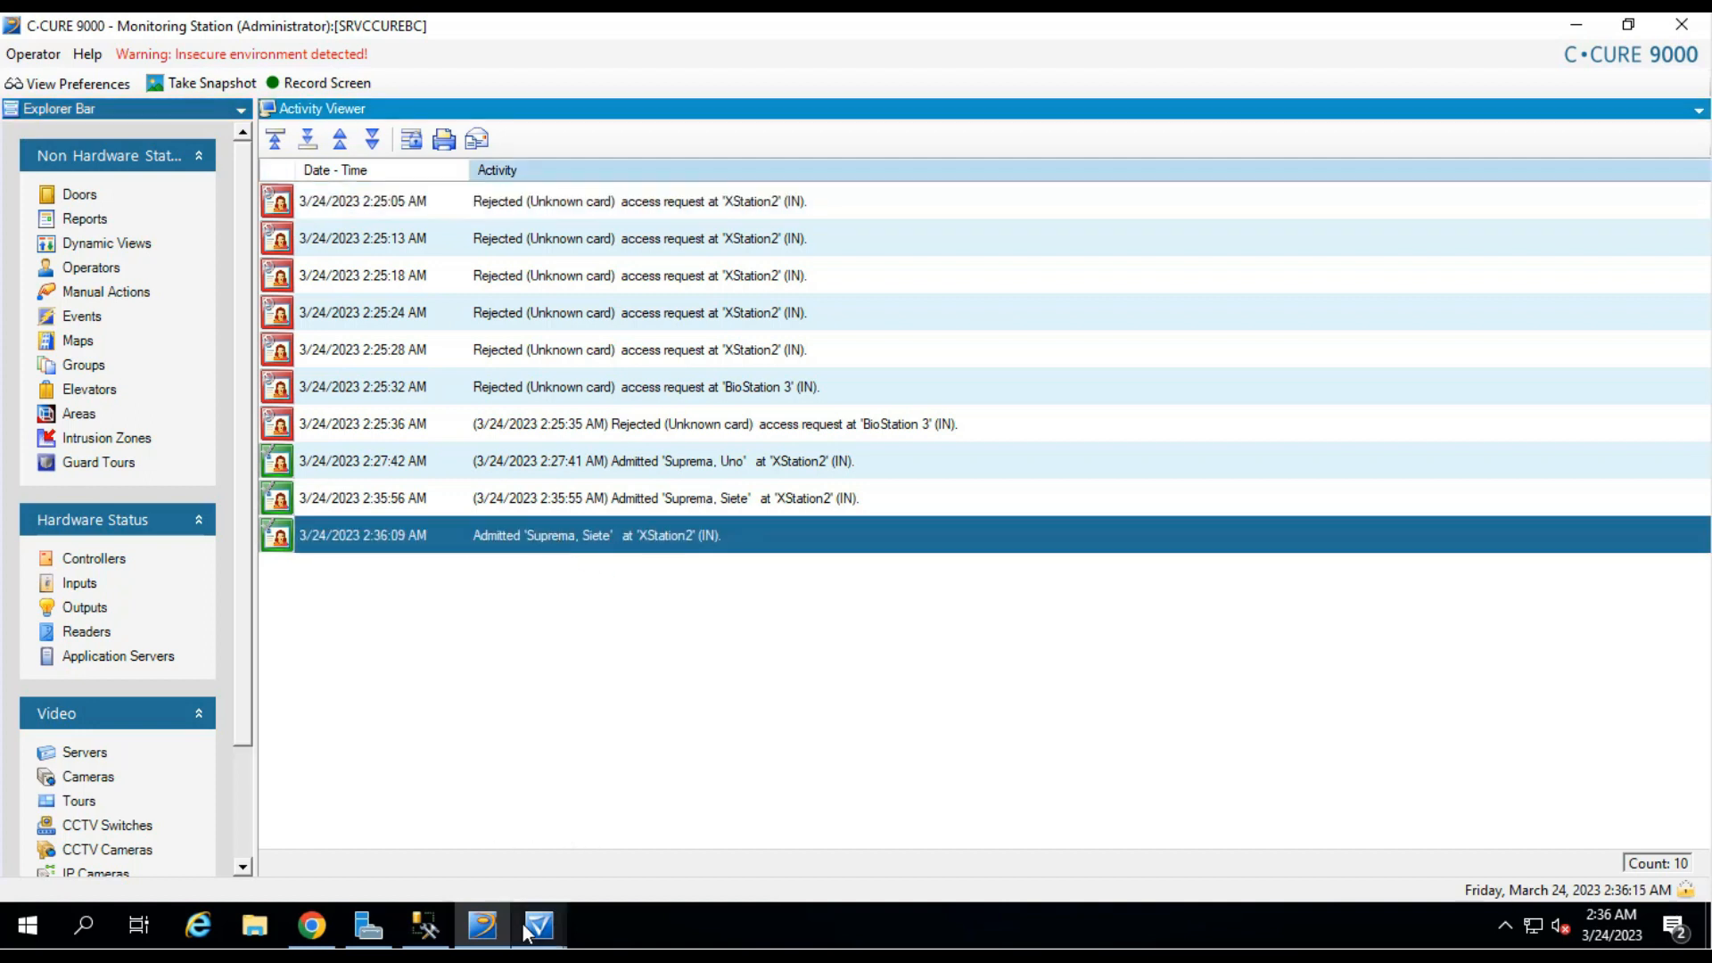
left_click(688, 842)
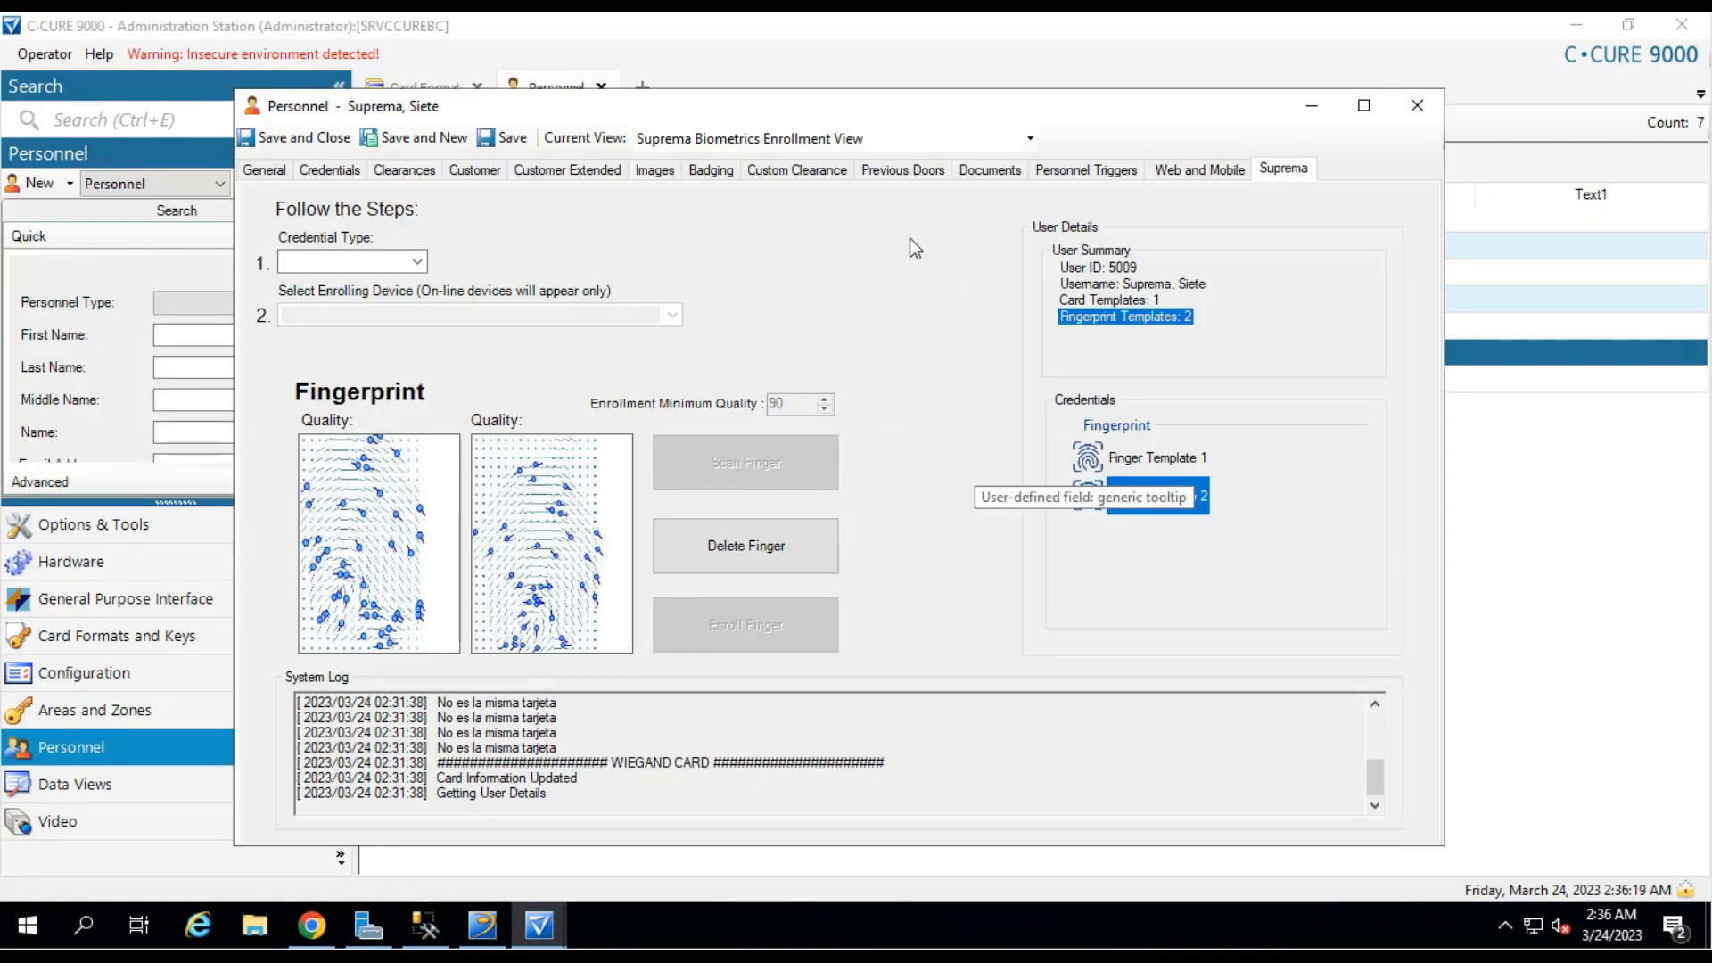
Enroll a Facial credential from a face scanned on the BioStation 3.
left_click(417, 262)
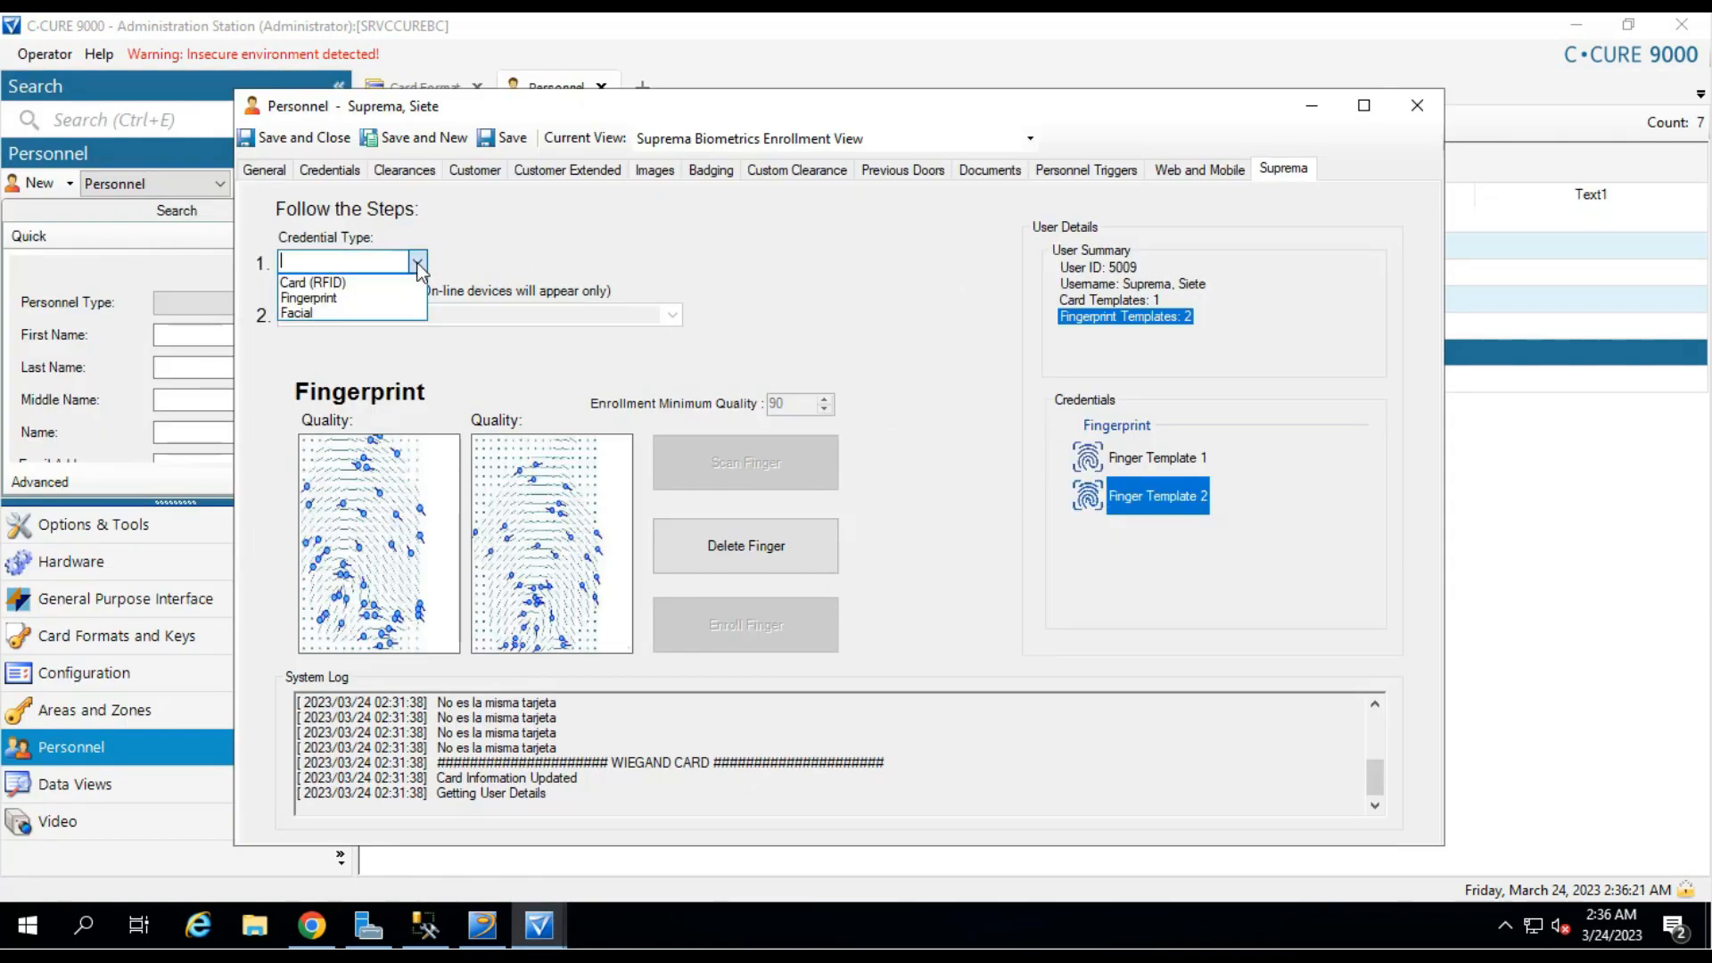
left_click(351, 312)
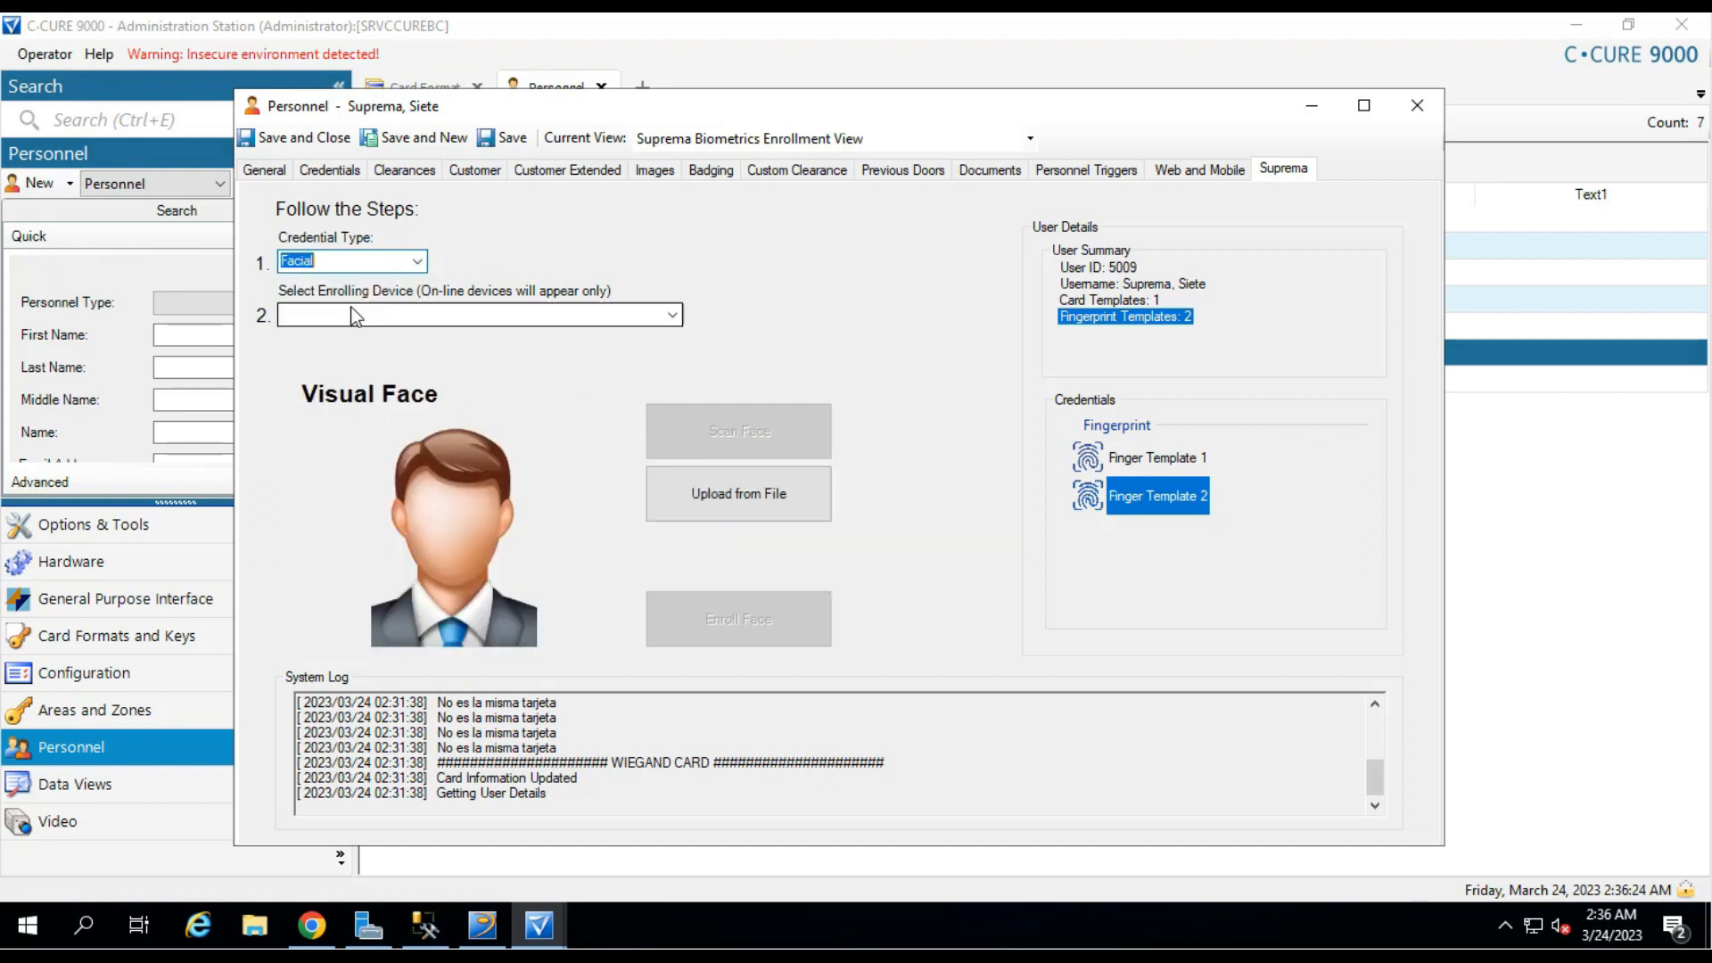
left_click(672, 316)
left_click(578, 335)
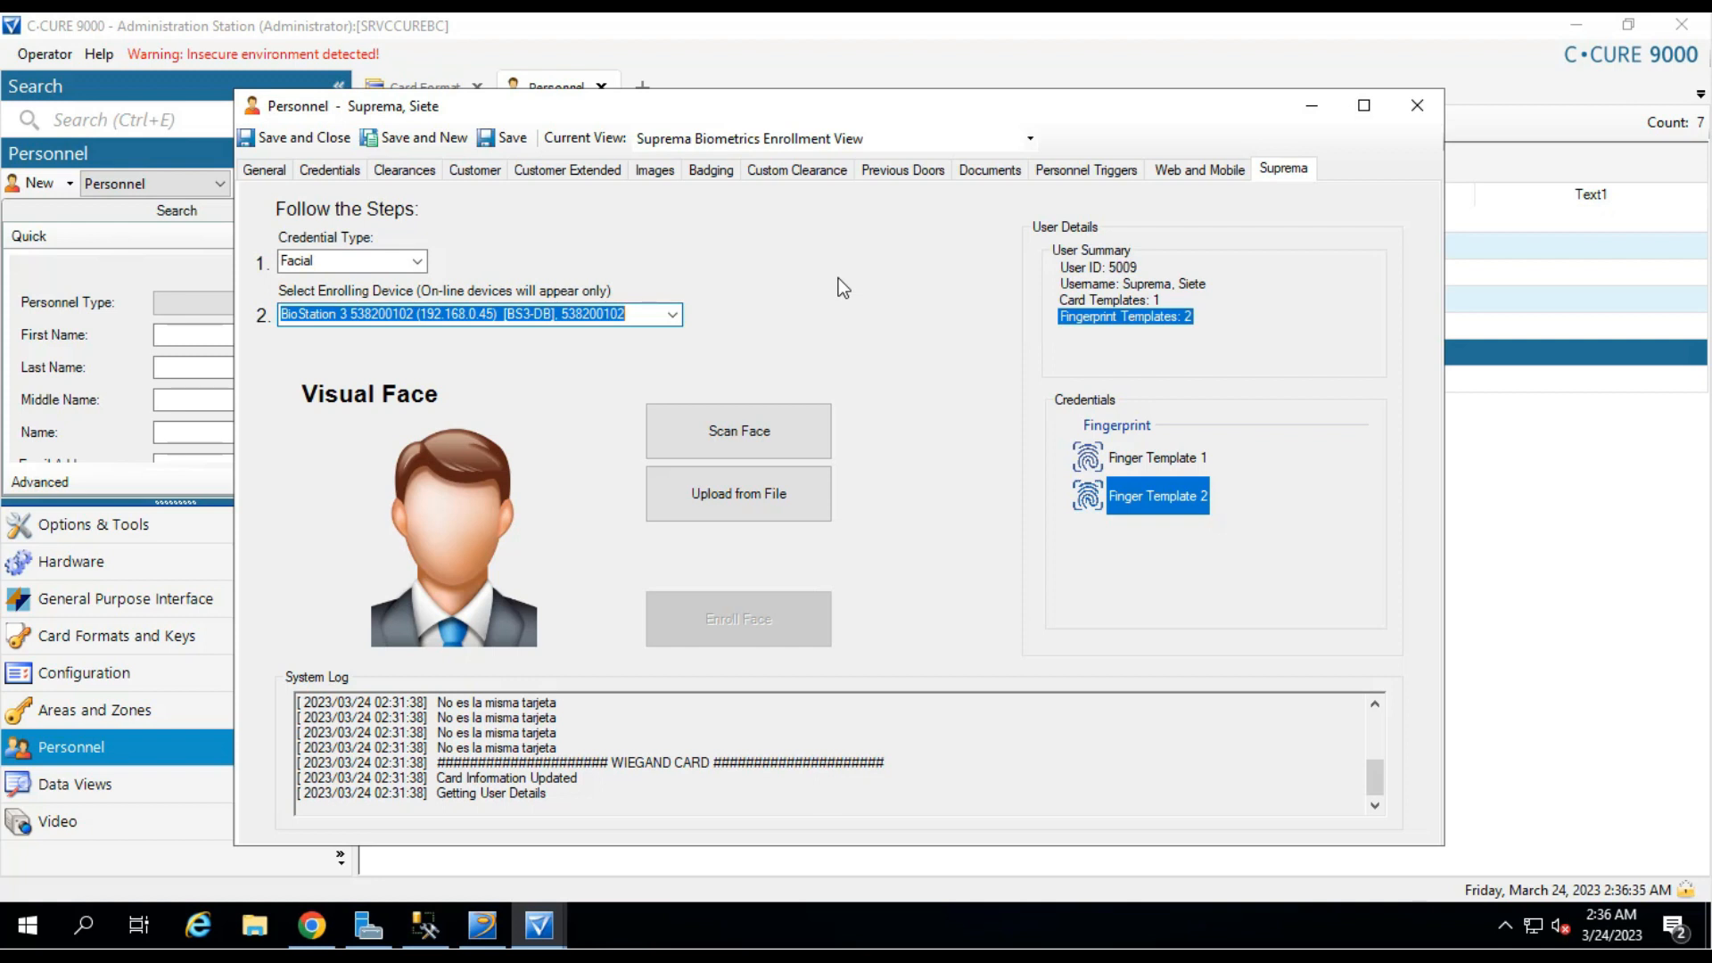
left_click(805, 416)
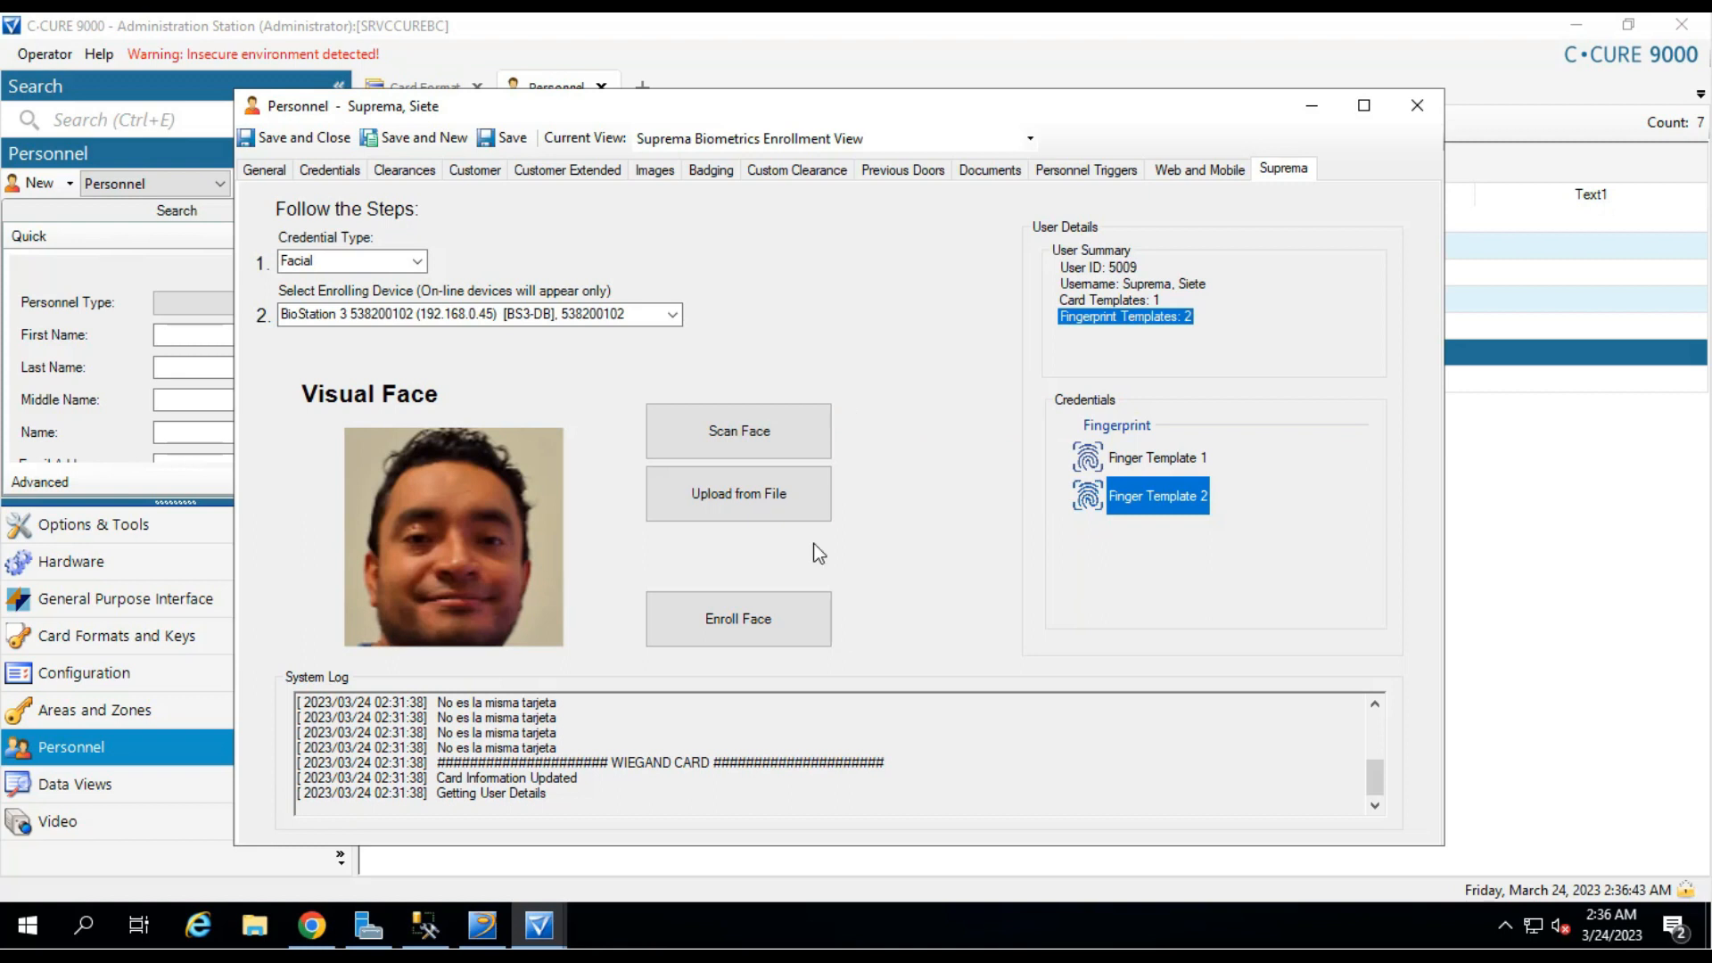
left_click(780, 619)
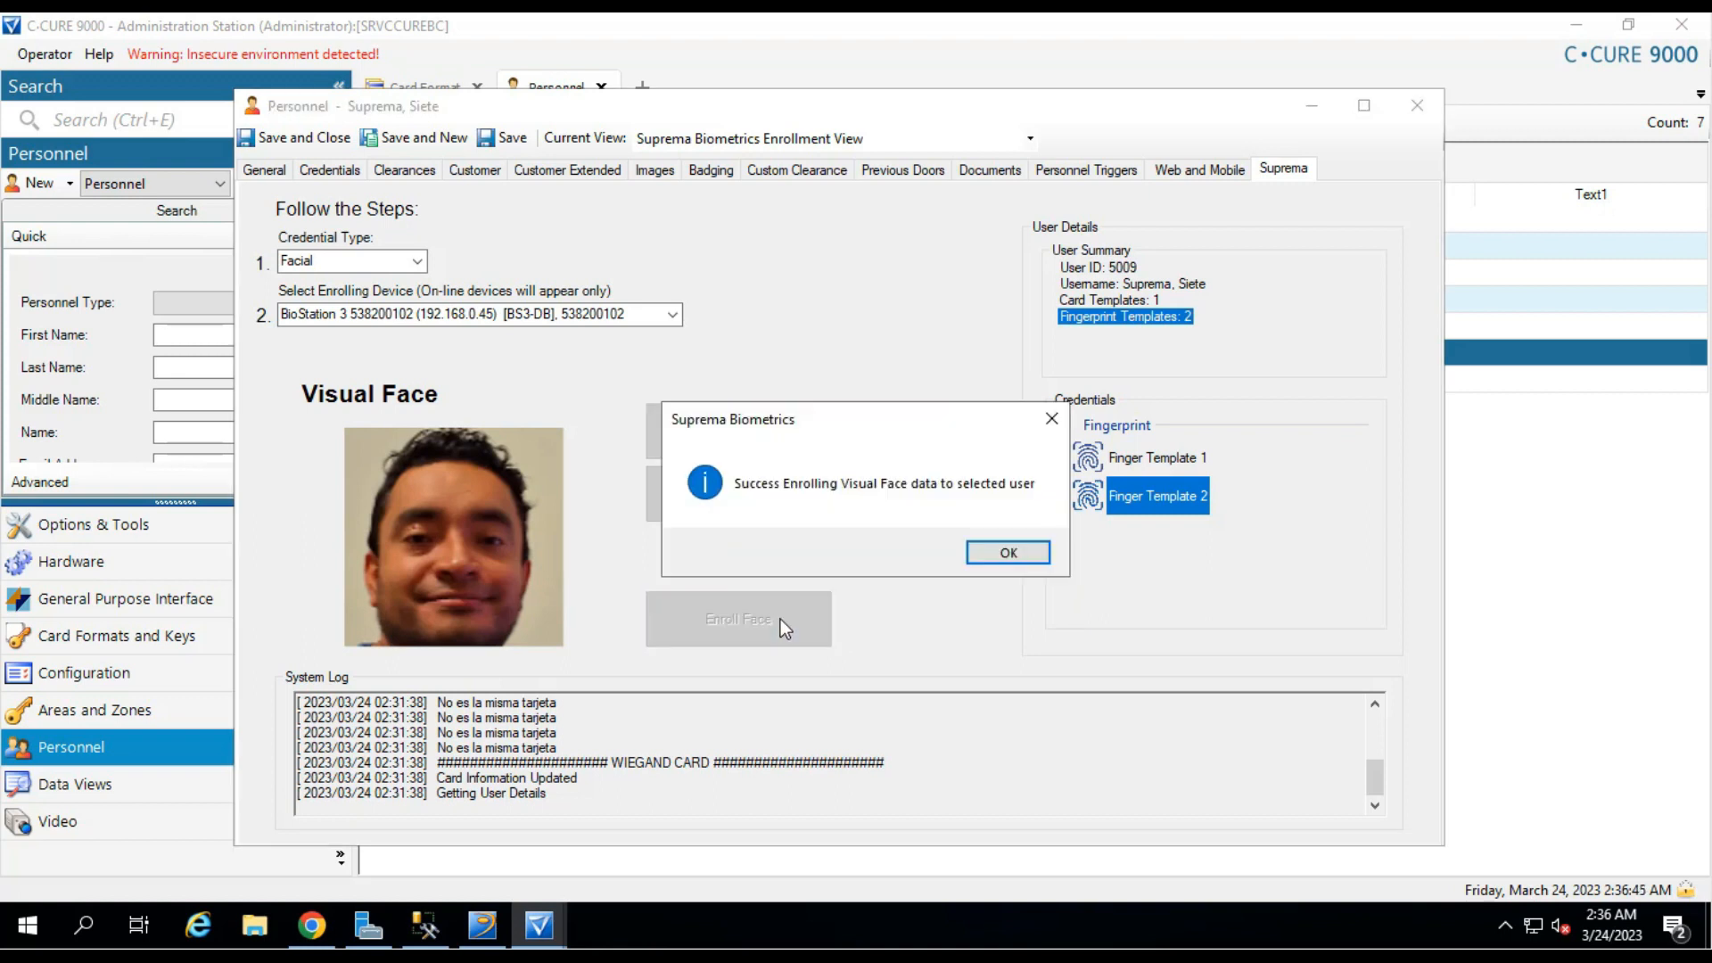
left_click(973, 554)
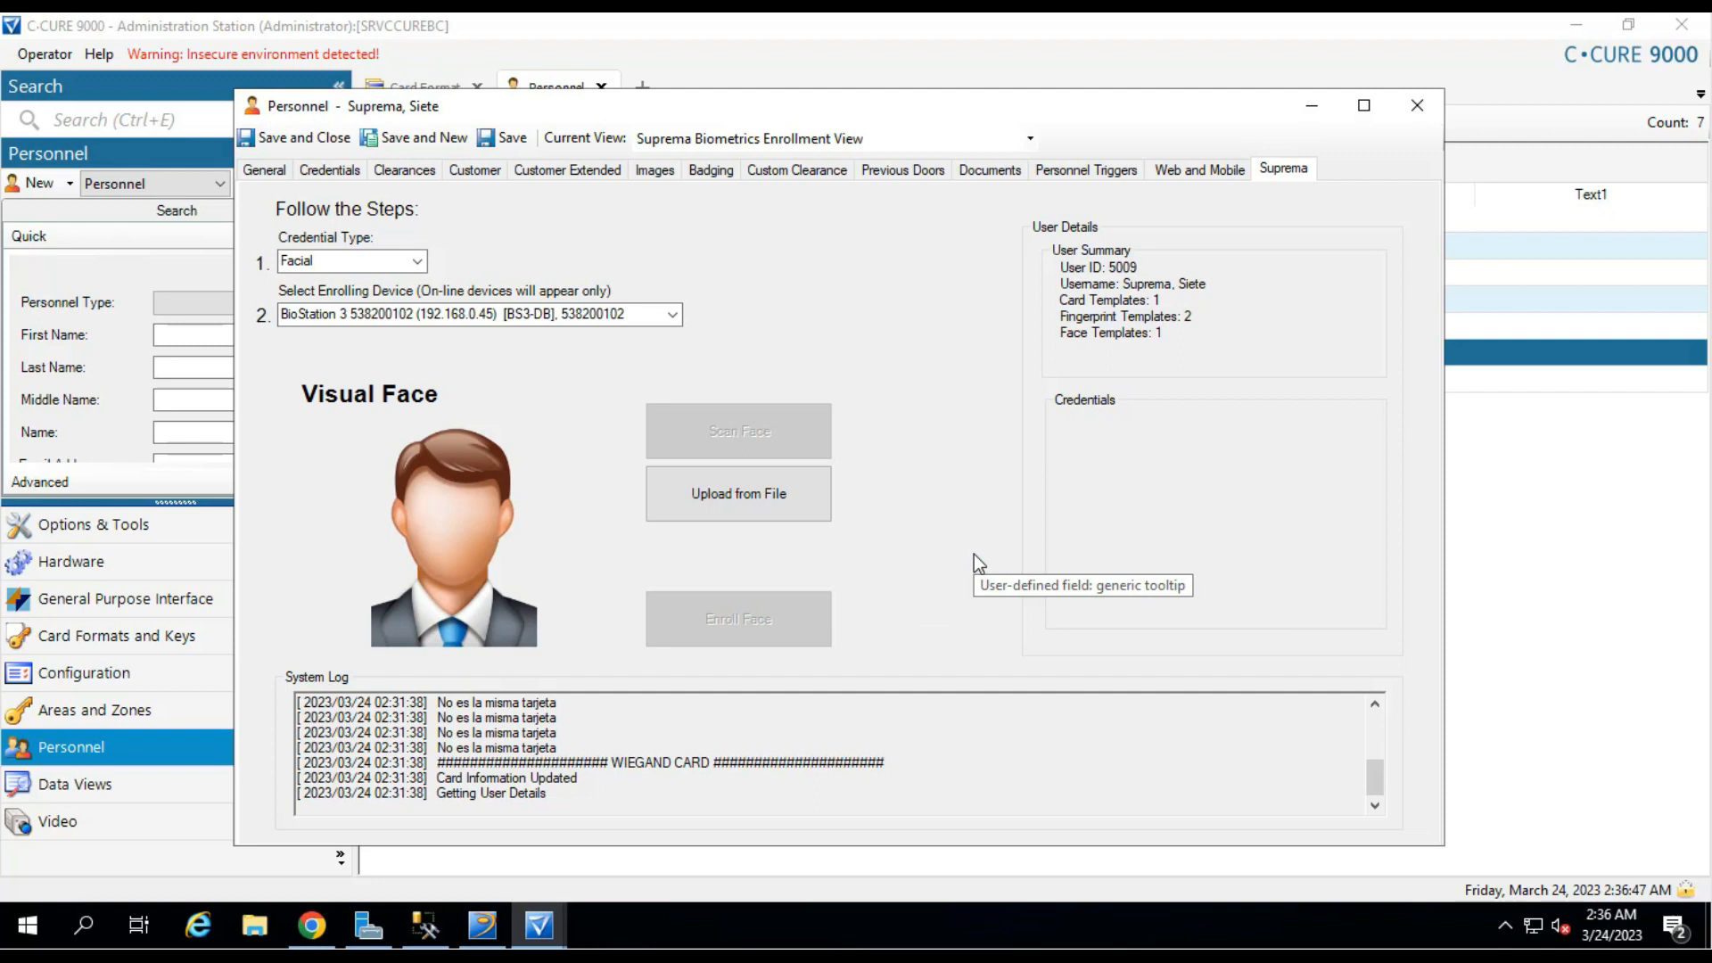
Open Facial Template 0 and start deleting it.
left_click(1114, 334)
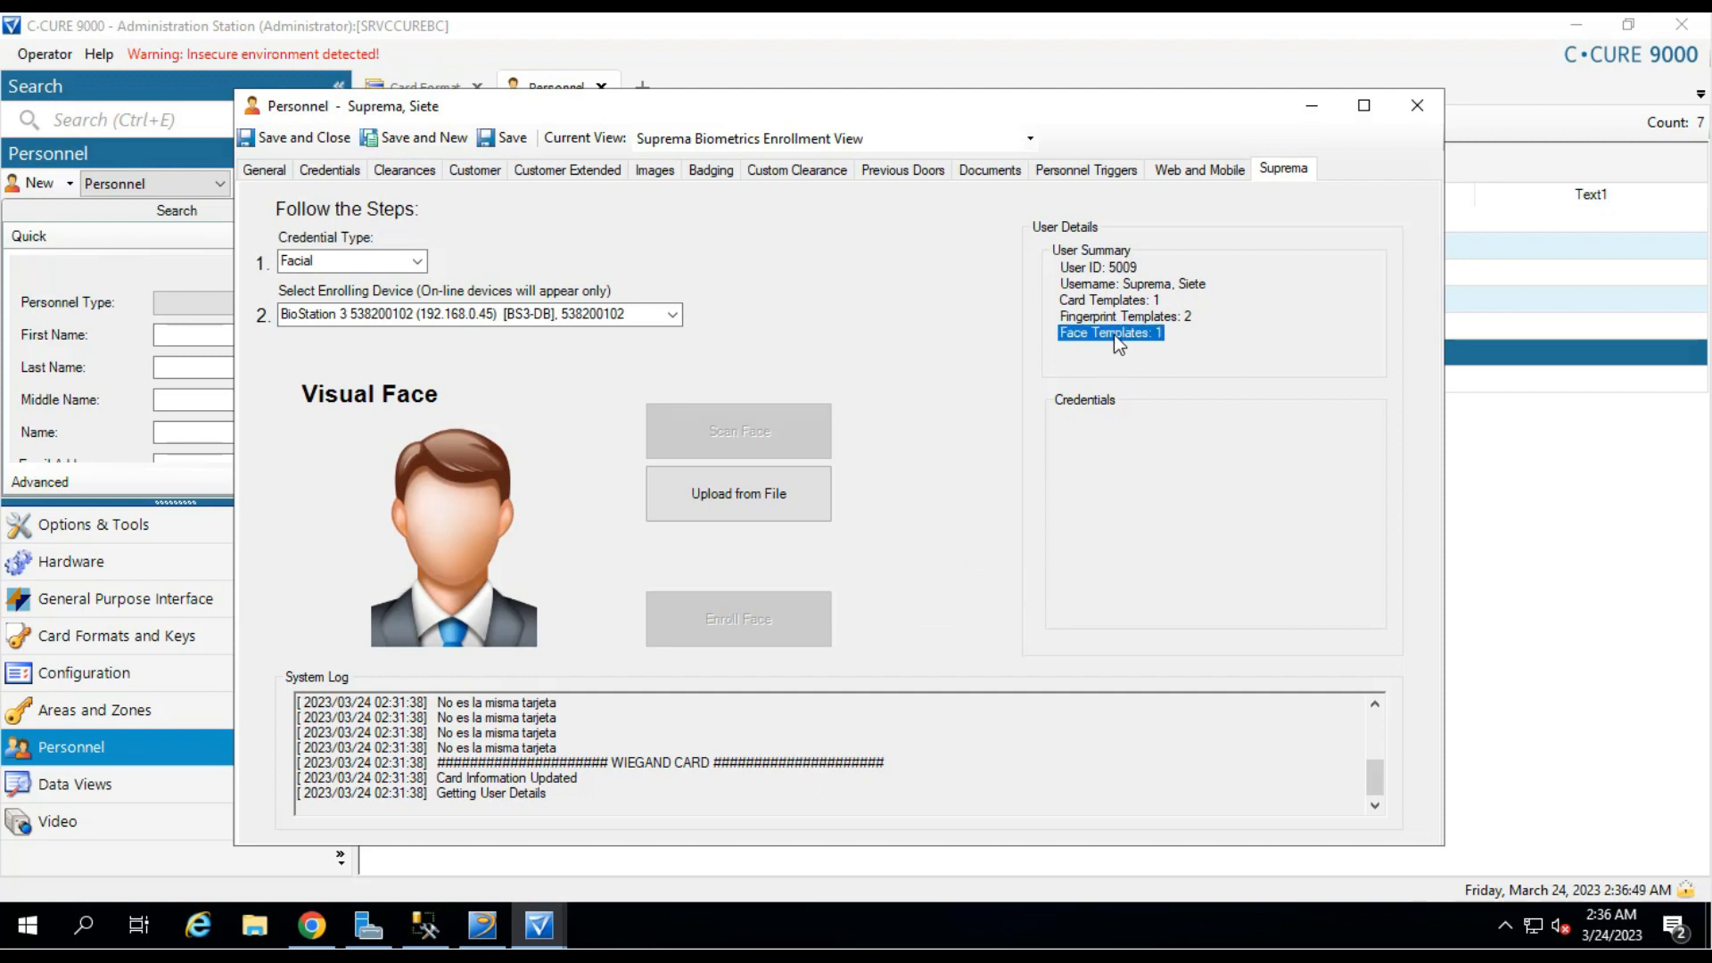
left_click(1168, 458)
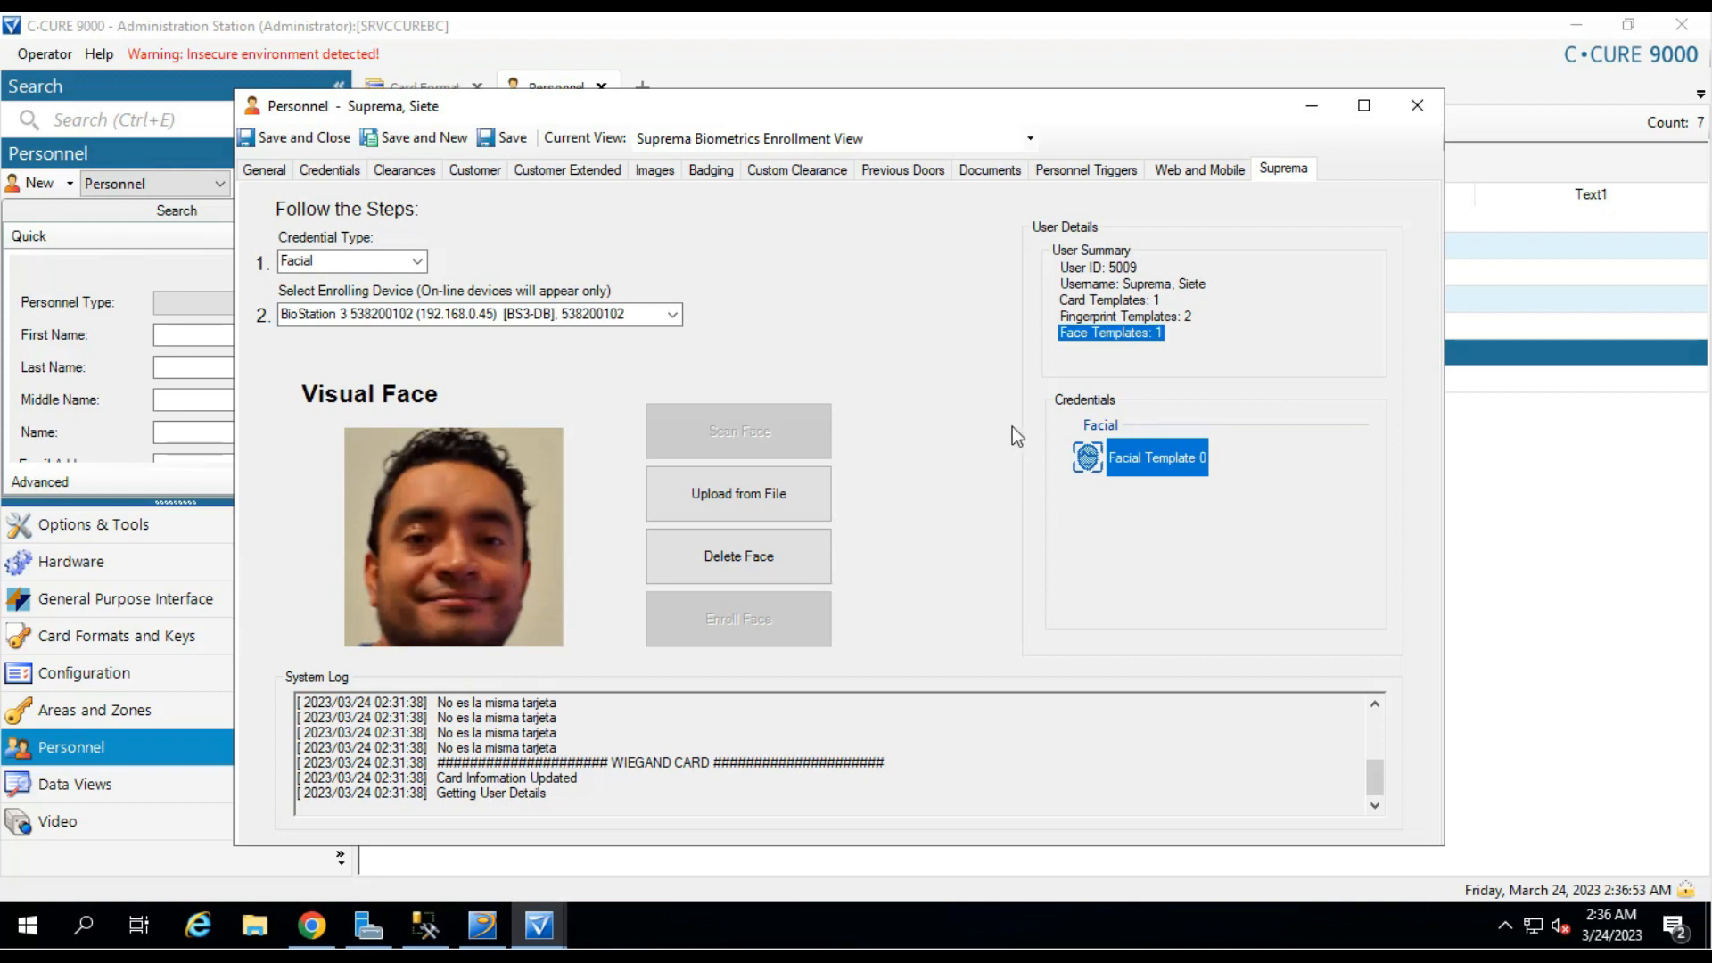
left_click(794, 553)
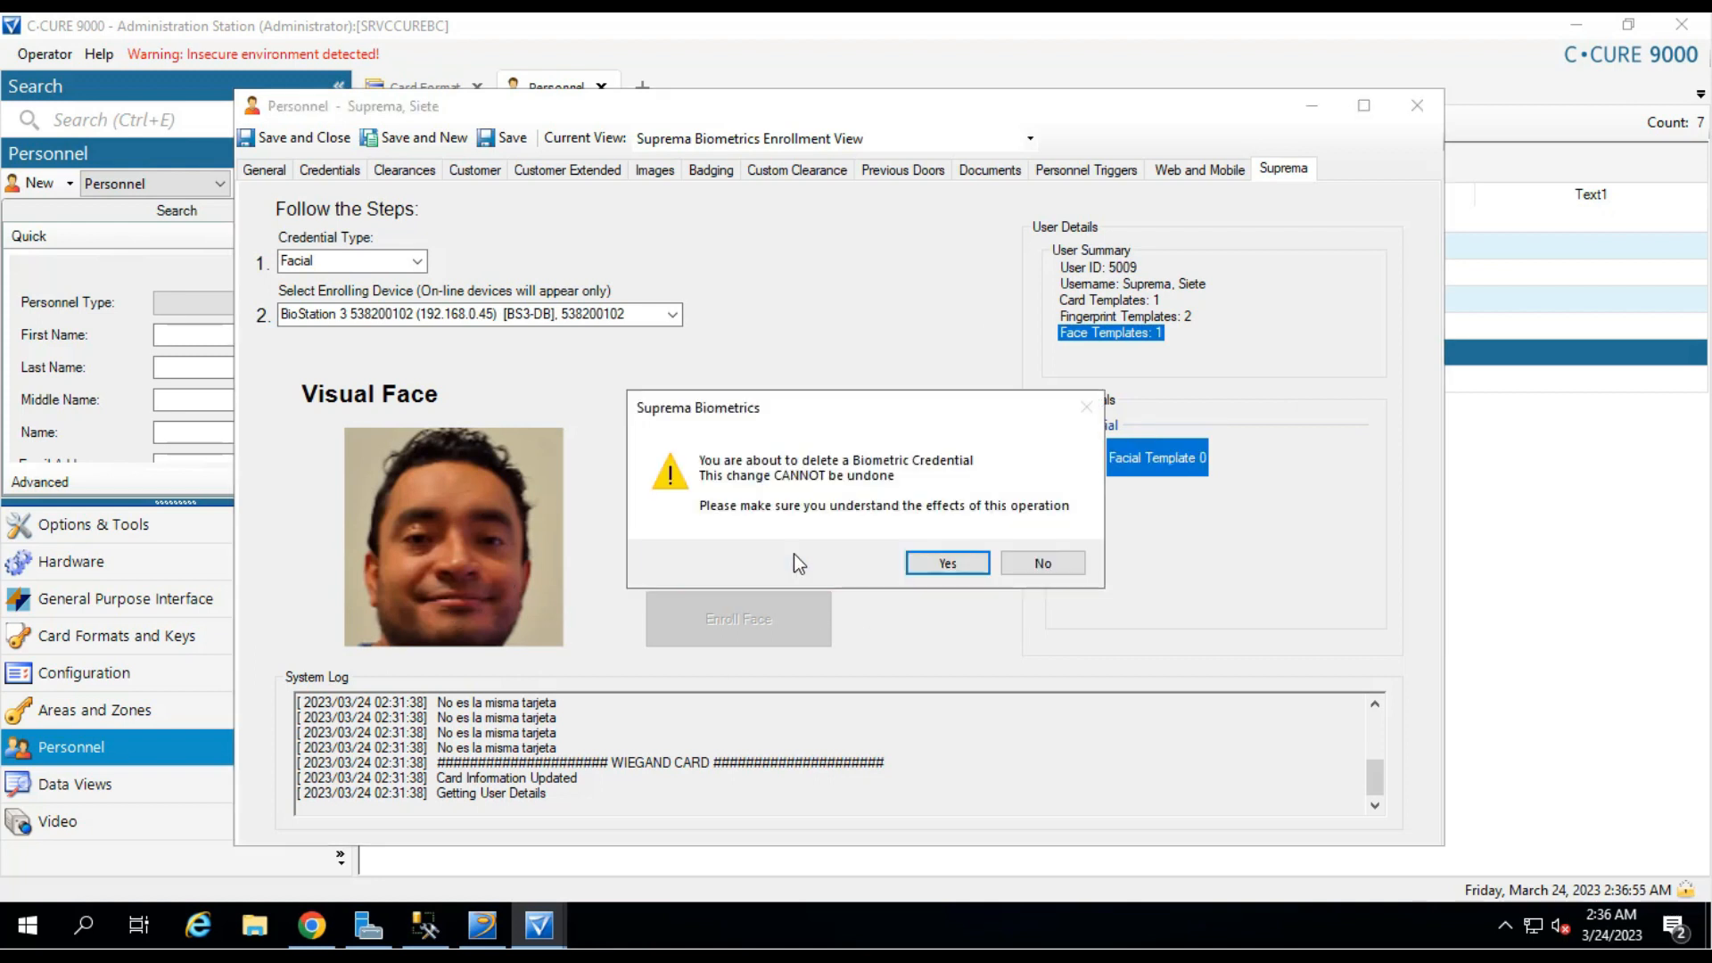
Confirm the face template deletion and choose Facial with the BioStation 3 enrolling device.
left_click(943, 563)
left_click(961, 553)
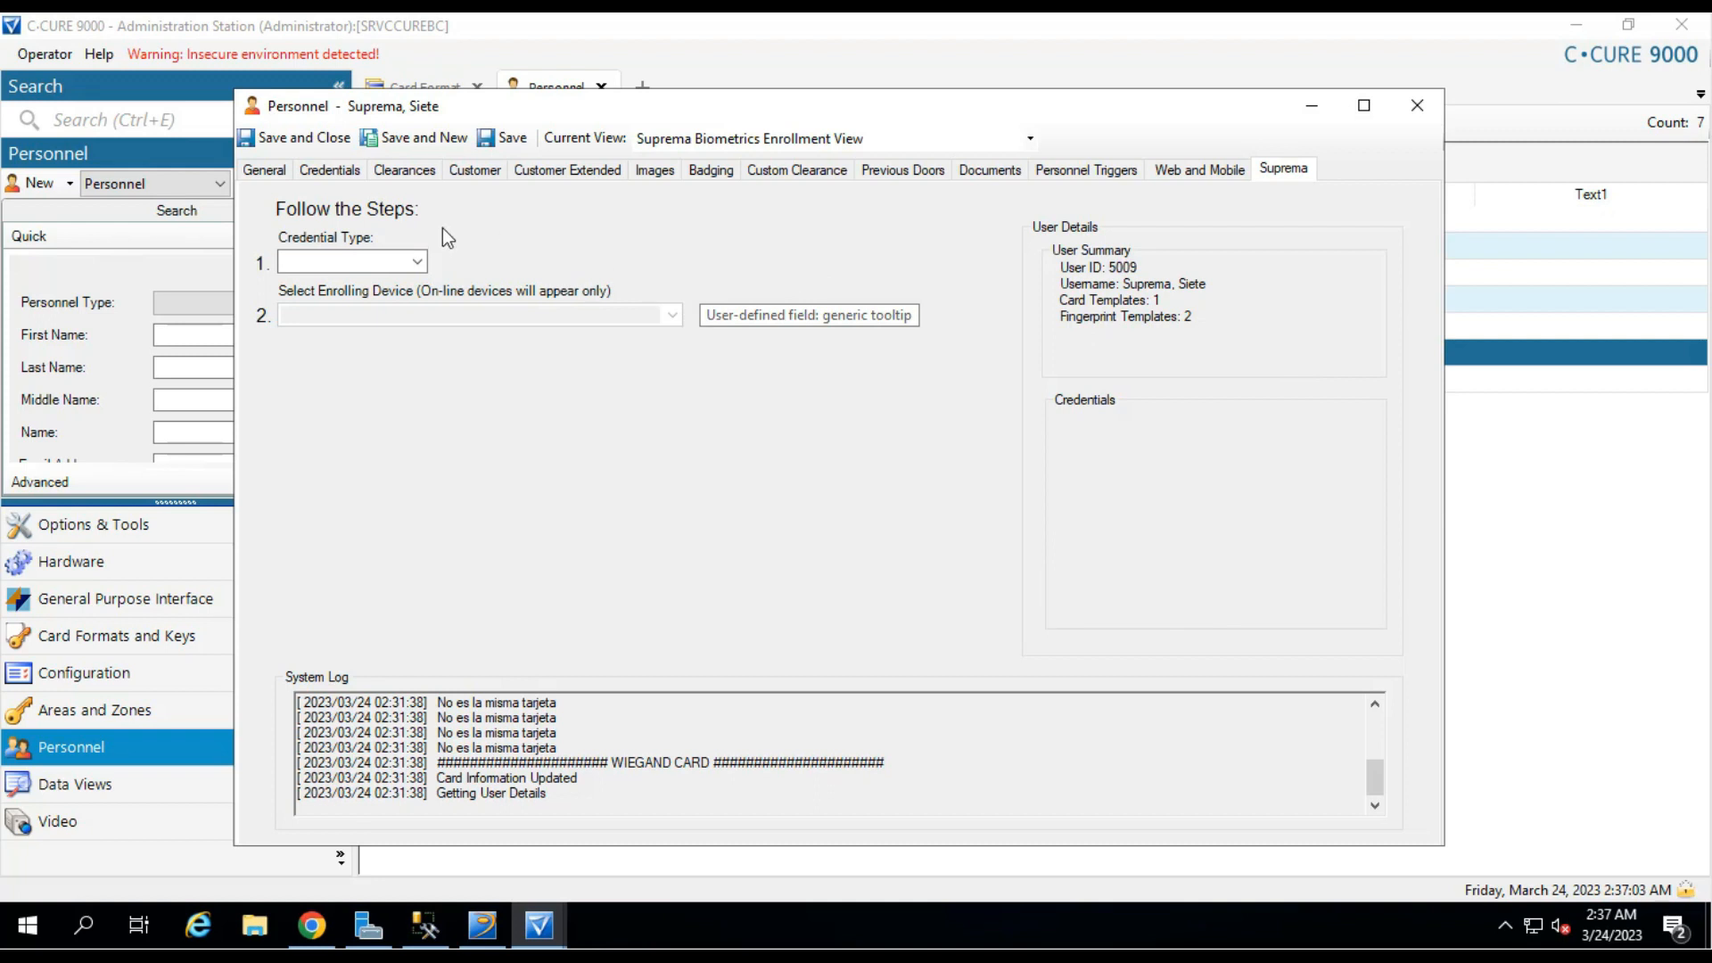
left_click(416, 261)
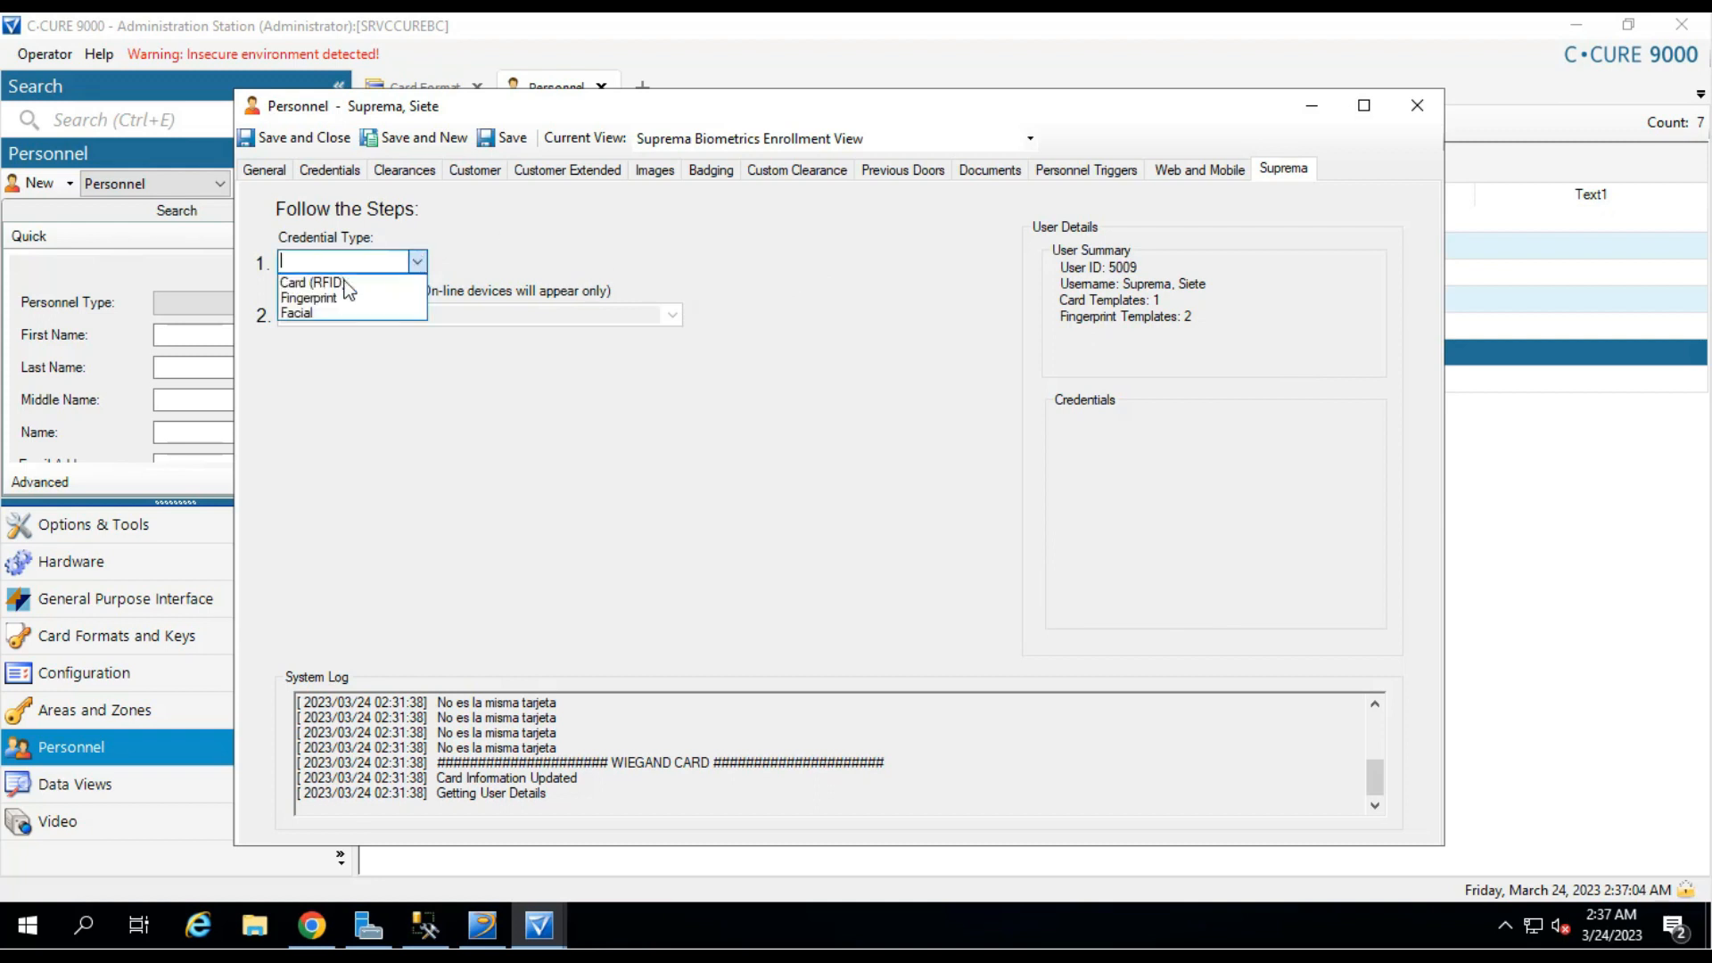
left_click(304, 312)
left_click(480, 317)
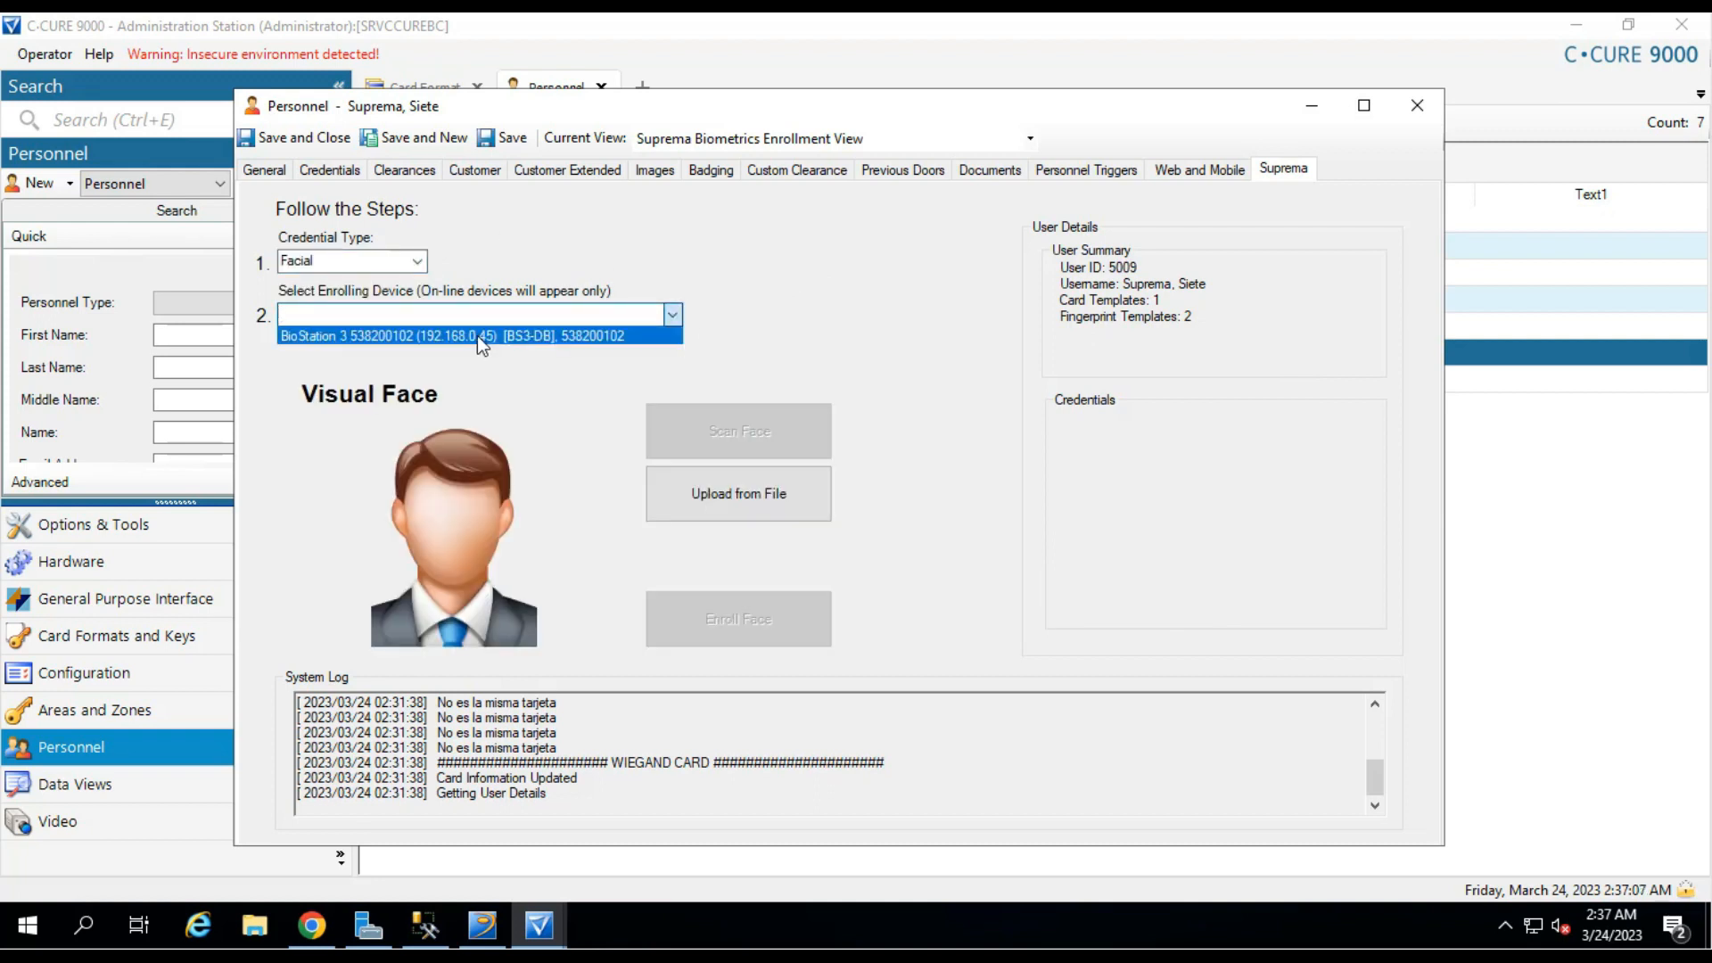
left_click(478, 335)
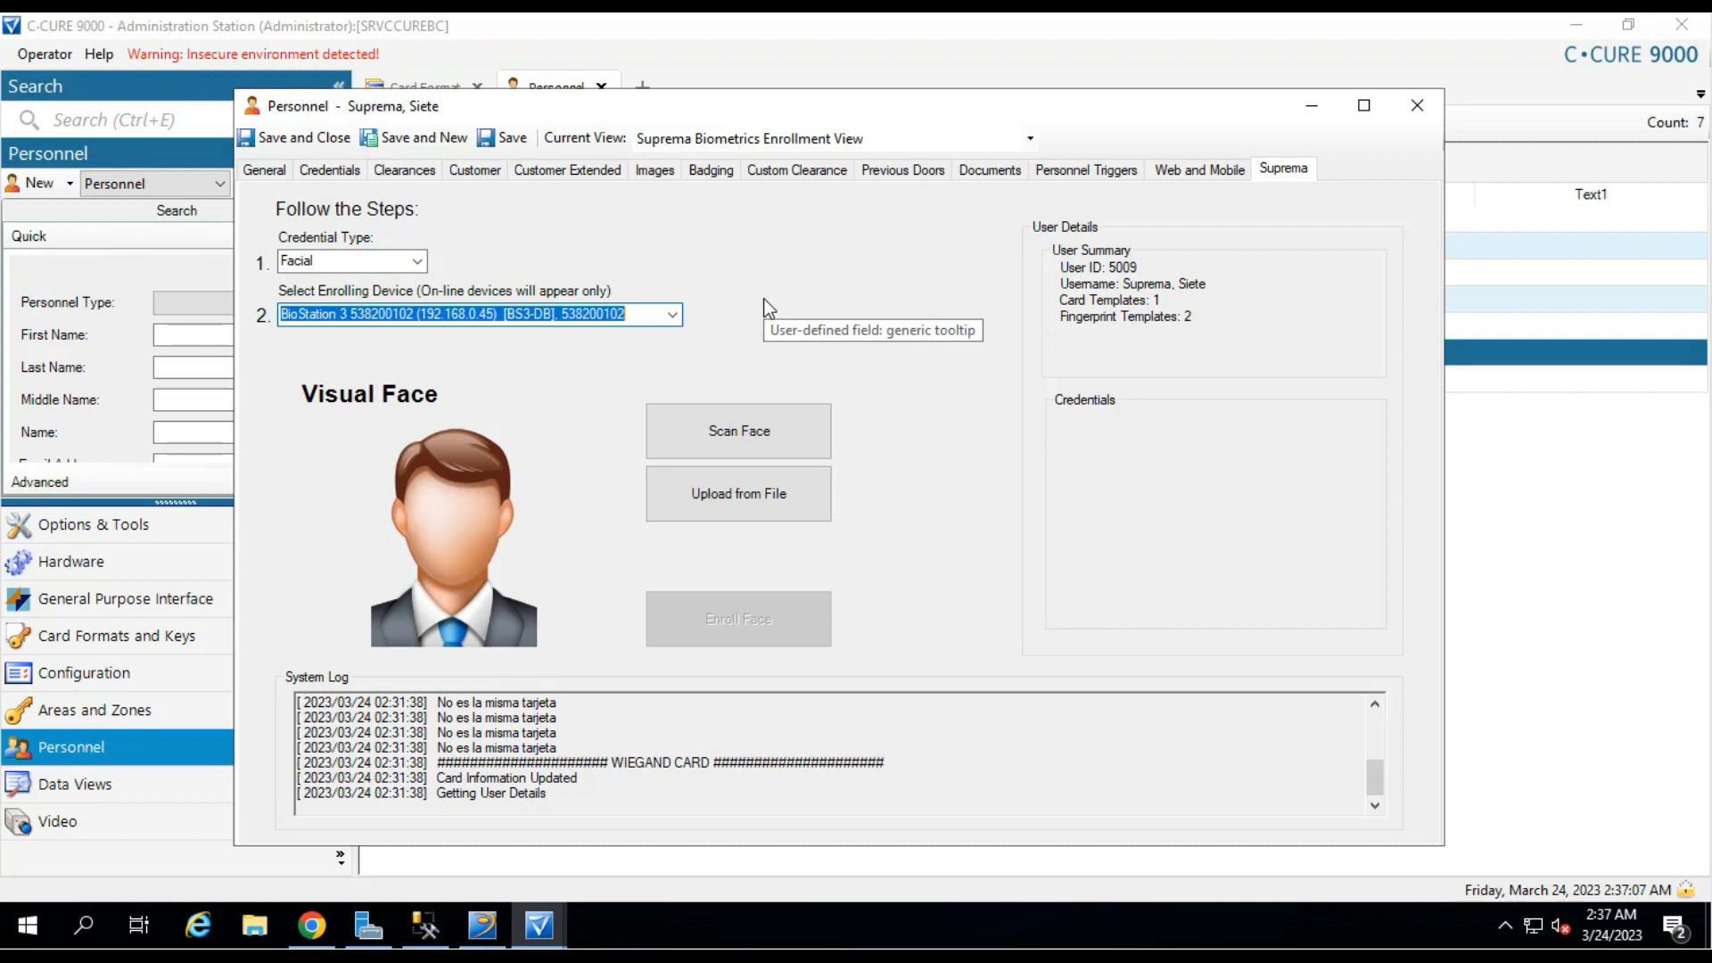
Scan and enroll a new face, then view Facial Template 0.
left_click(781, 439)
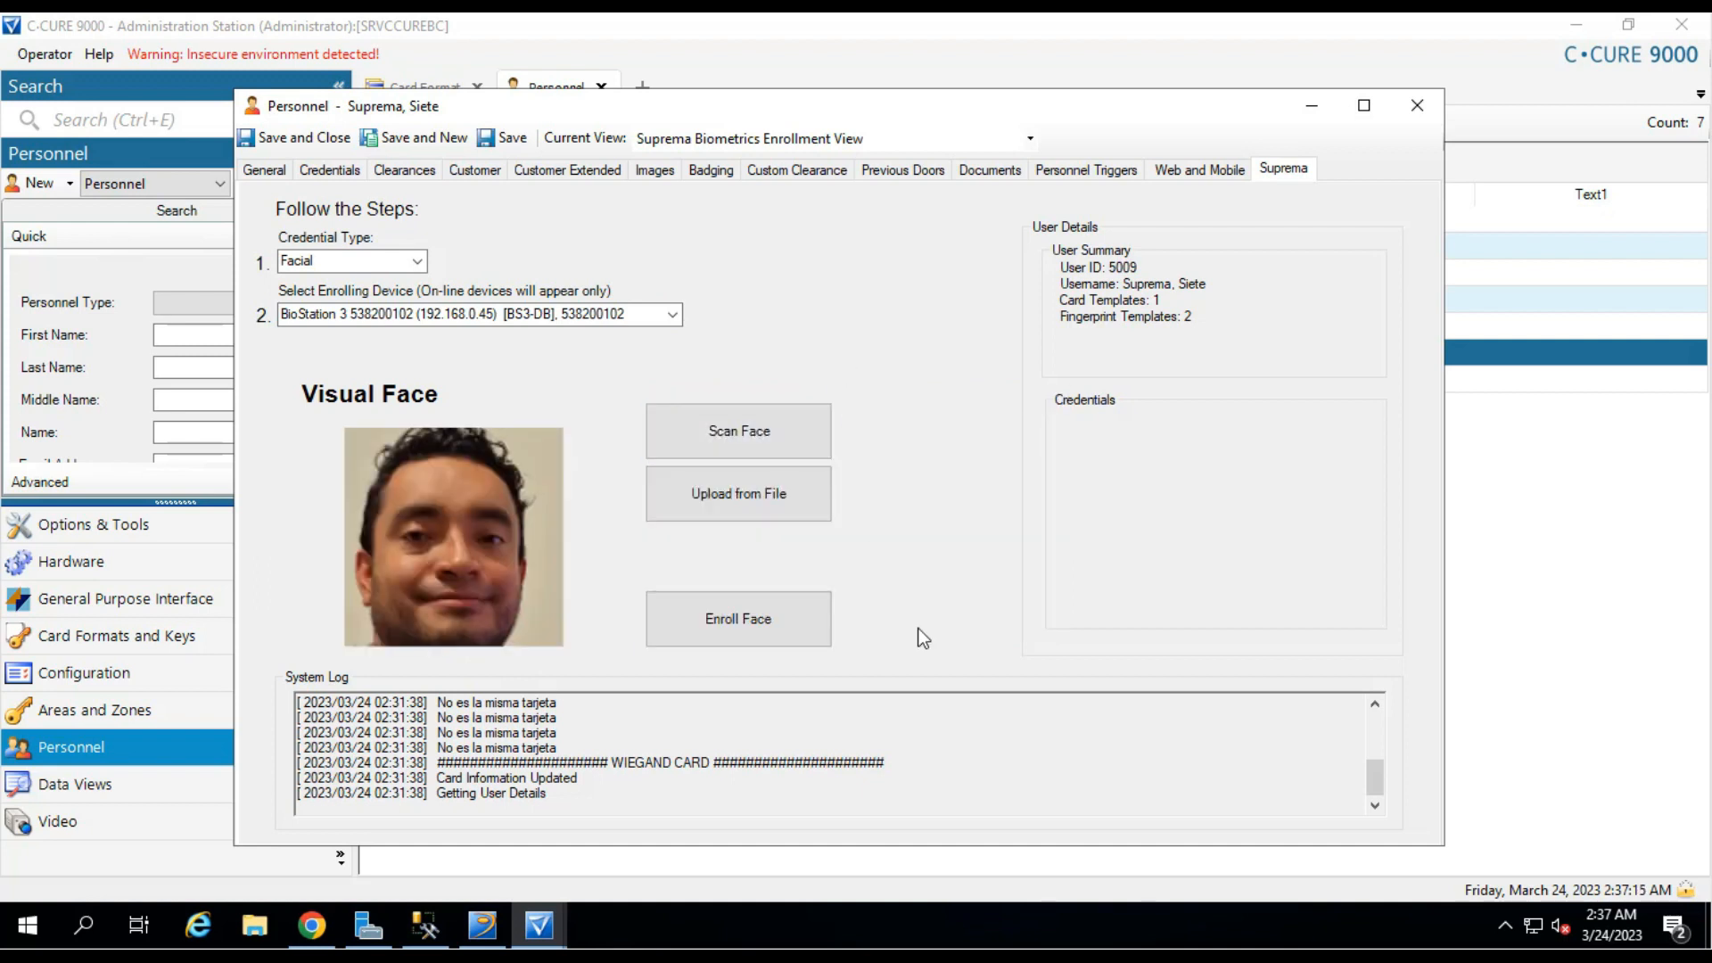
left_click(770, 633)
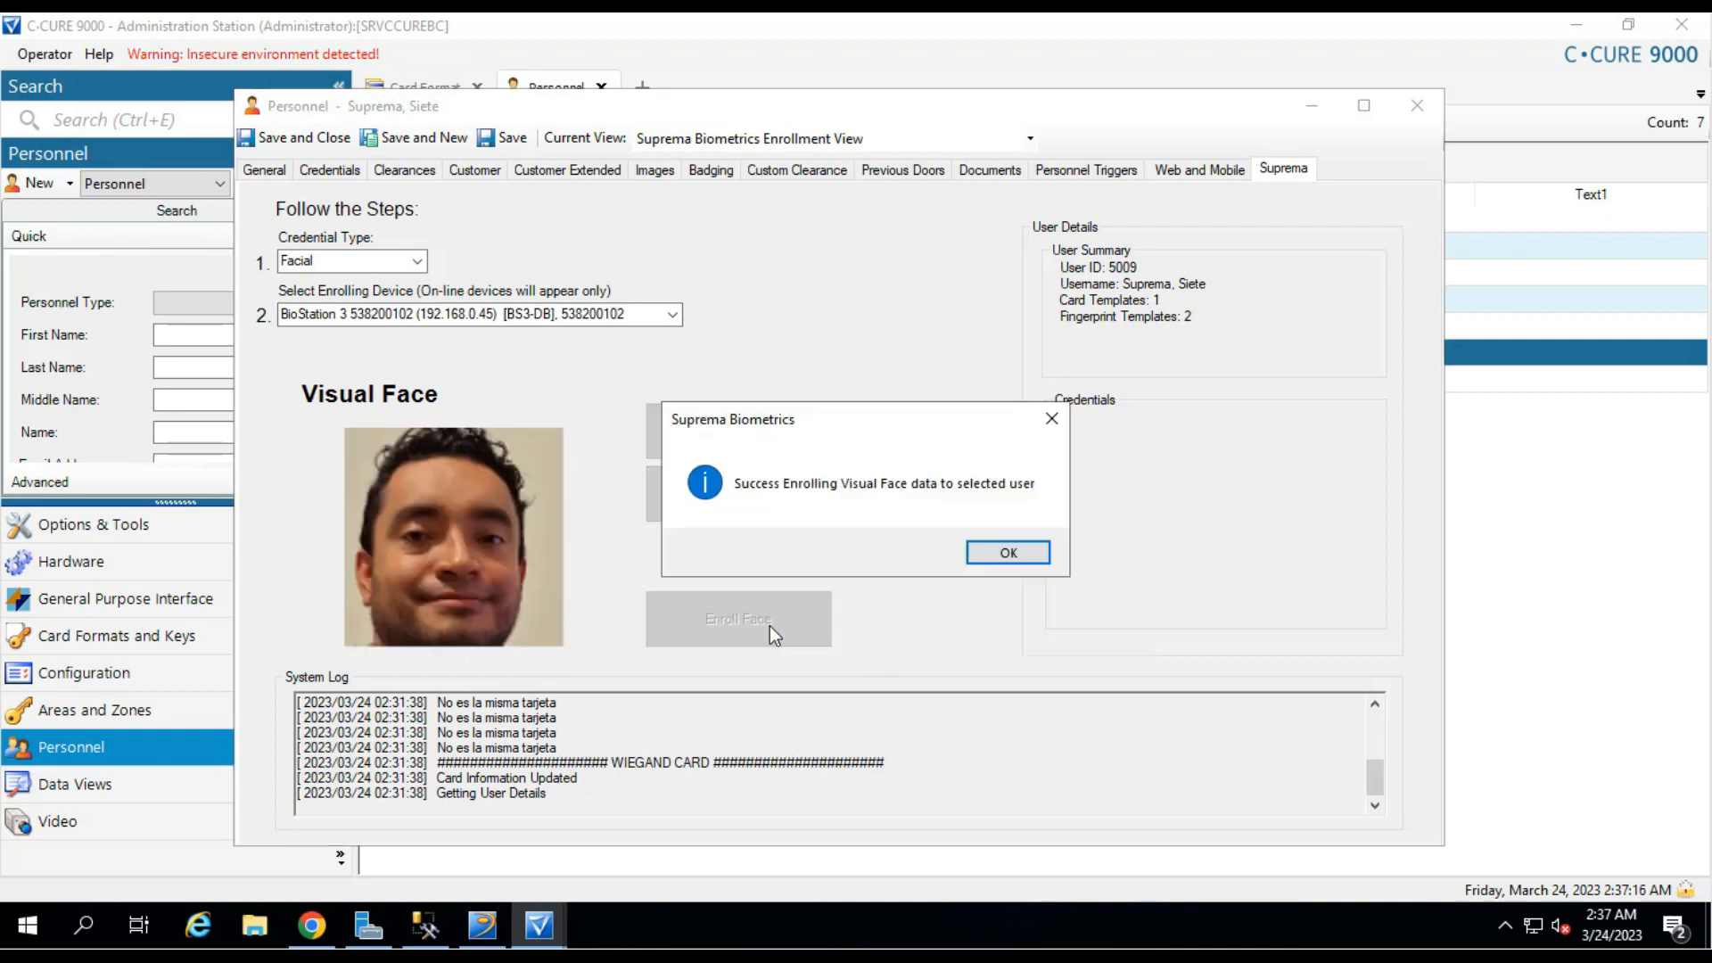
left_click(997, 553)
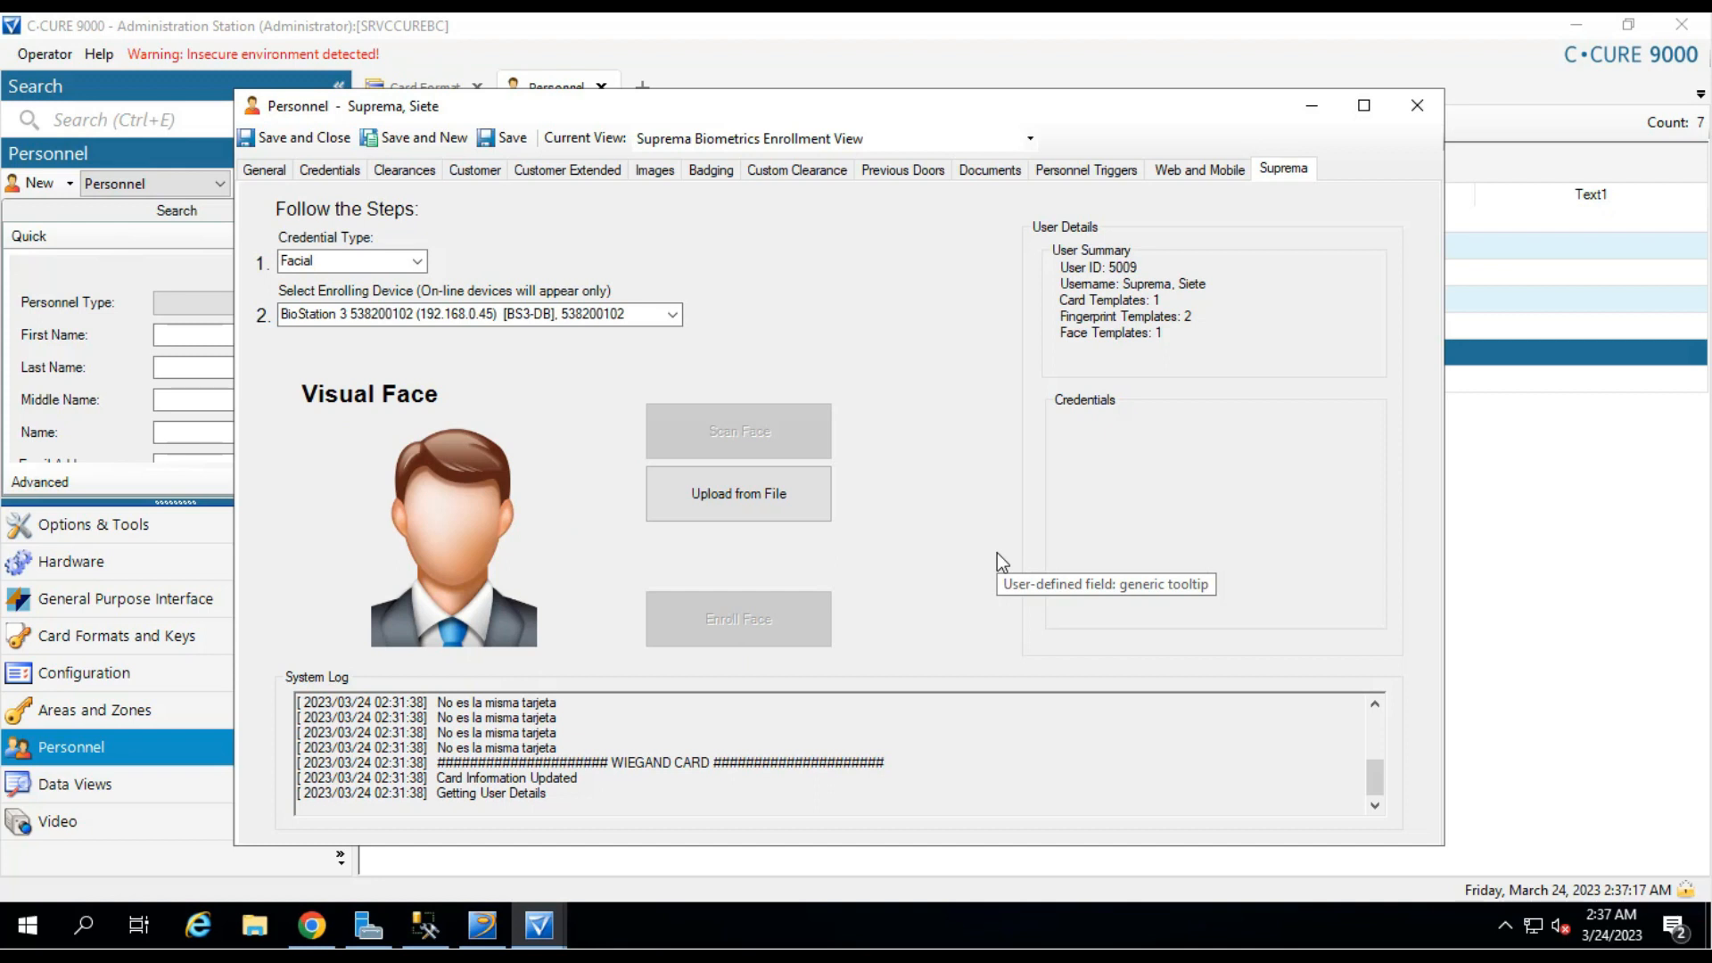
left_click(1104, 337)
left_click(1141, 458)
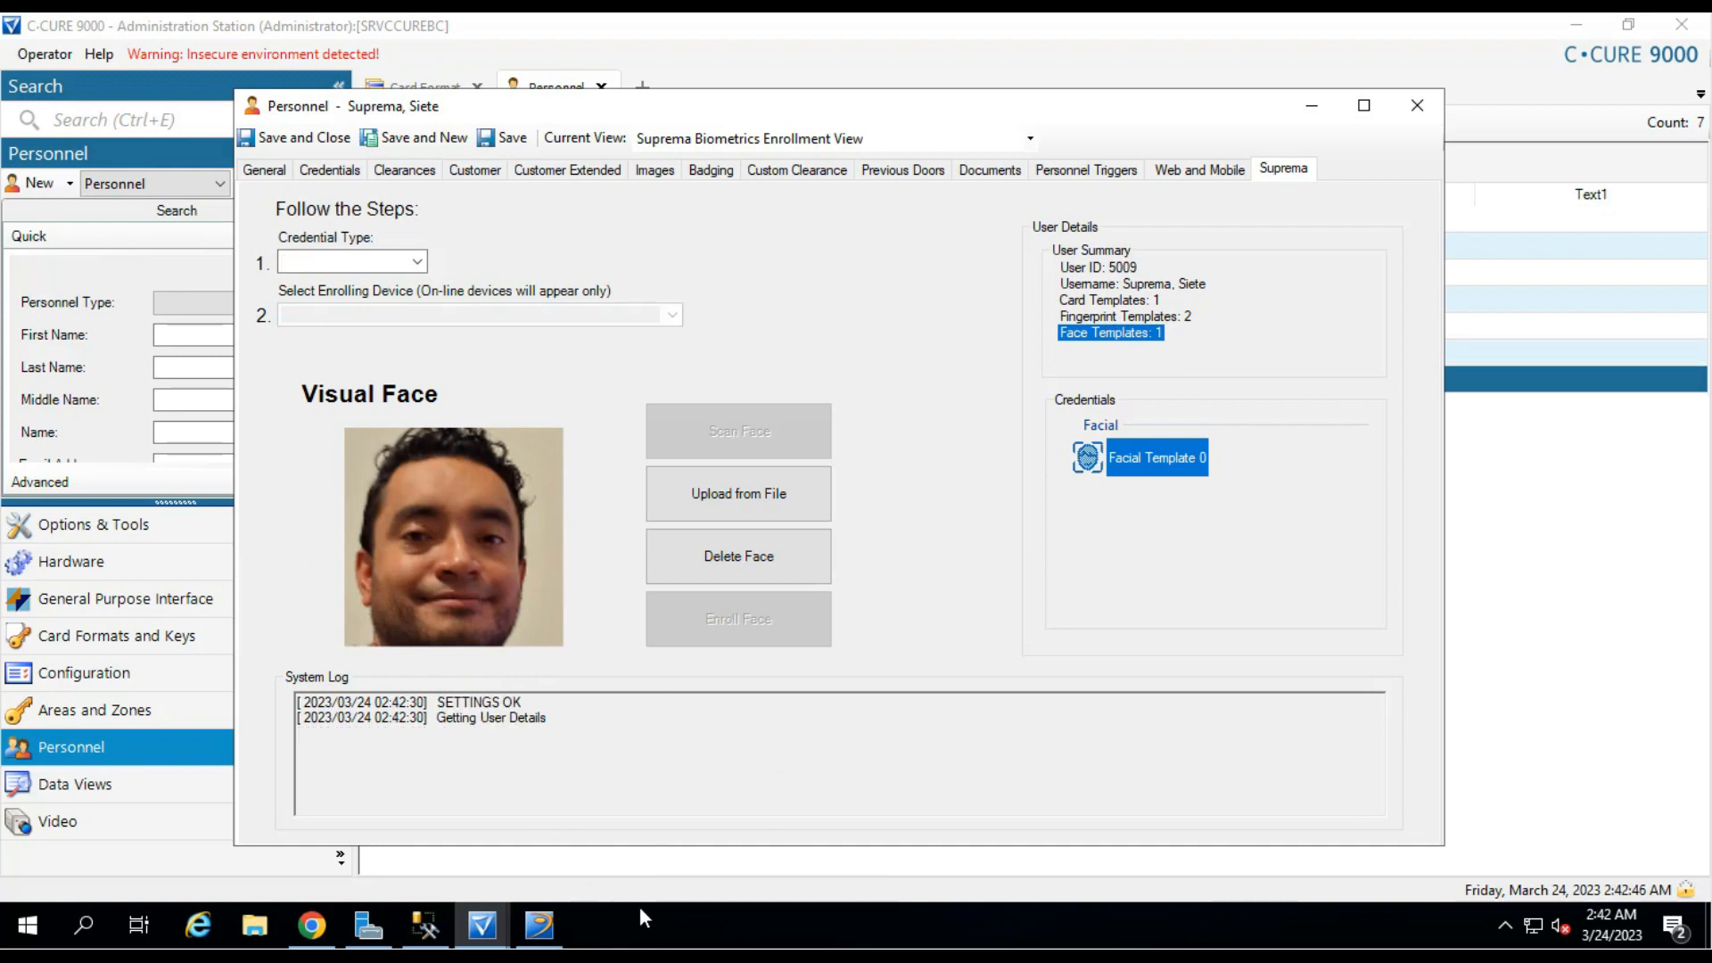
In the Activity Viewer, select the newest admit event at BioStation 3.
left_click(538, 925)
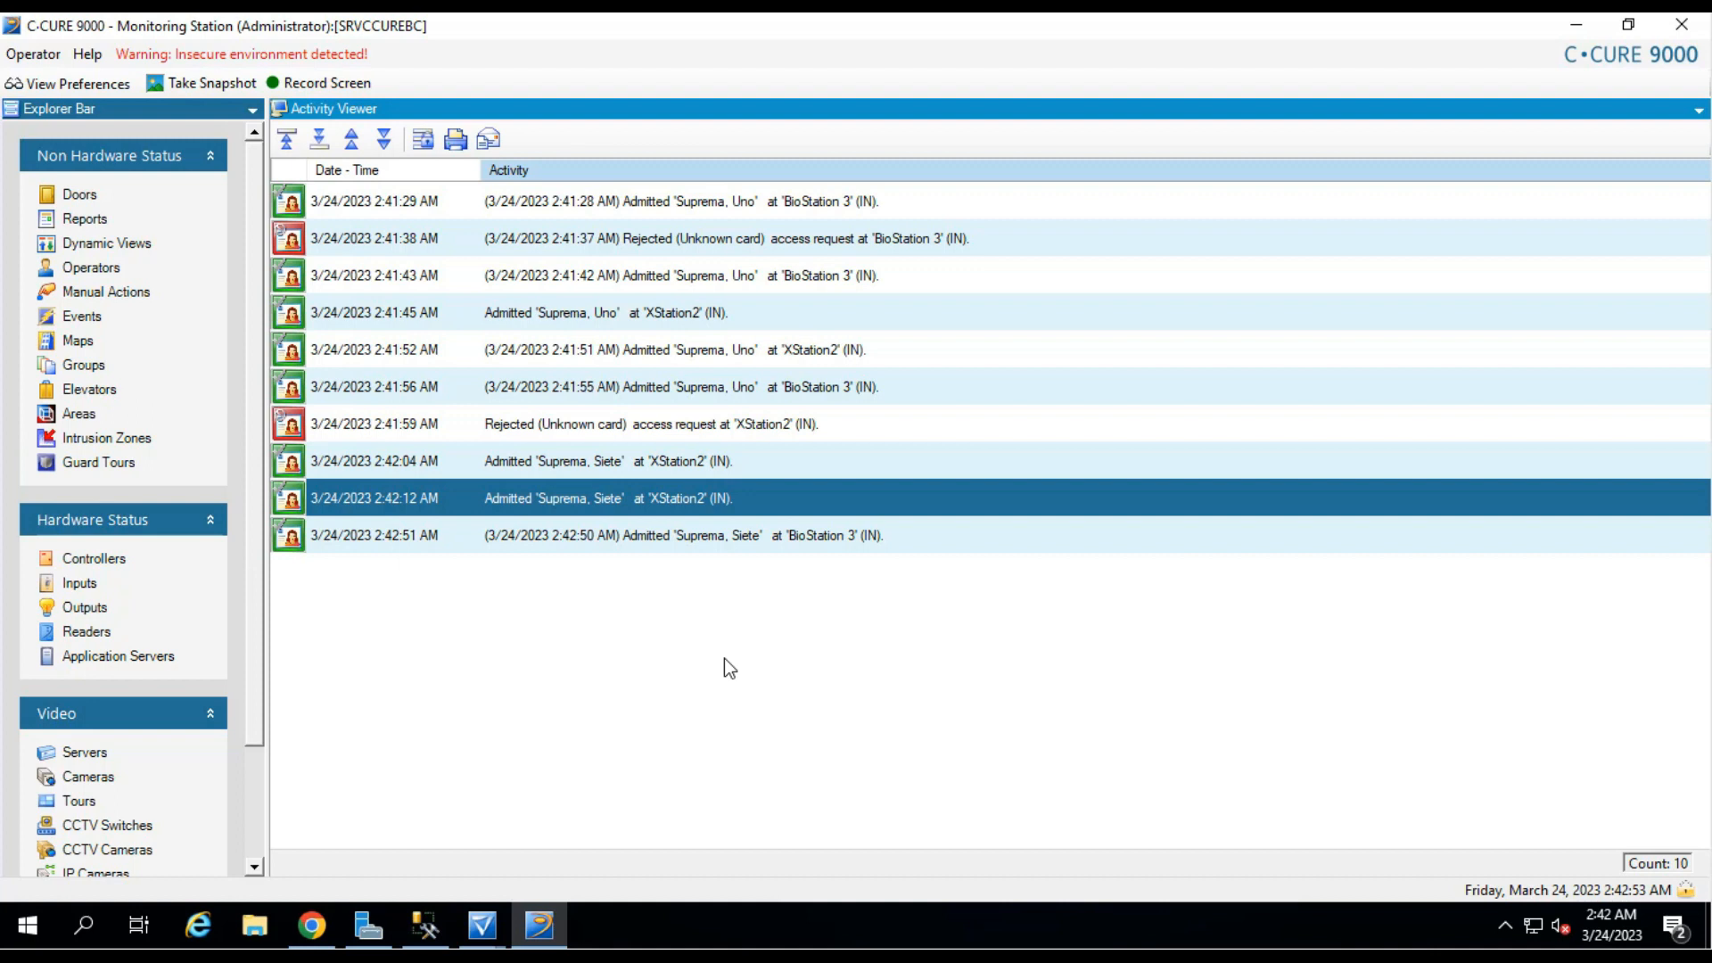
key("Down")
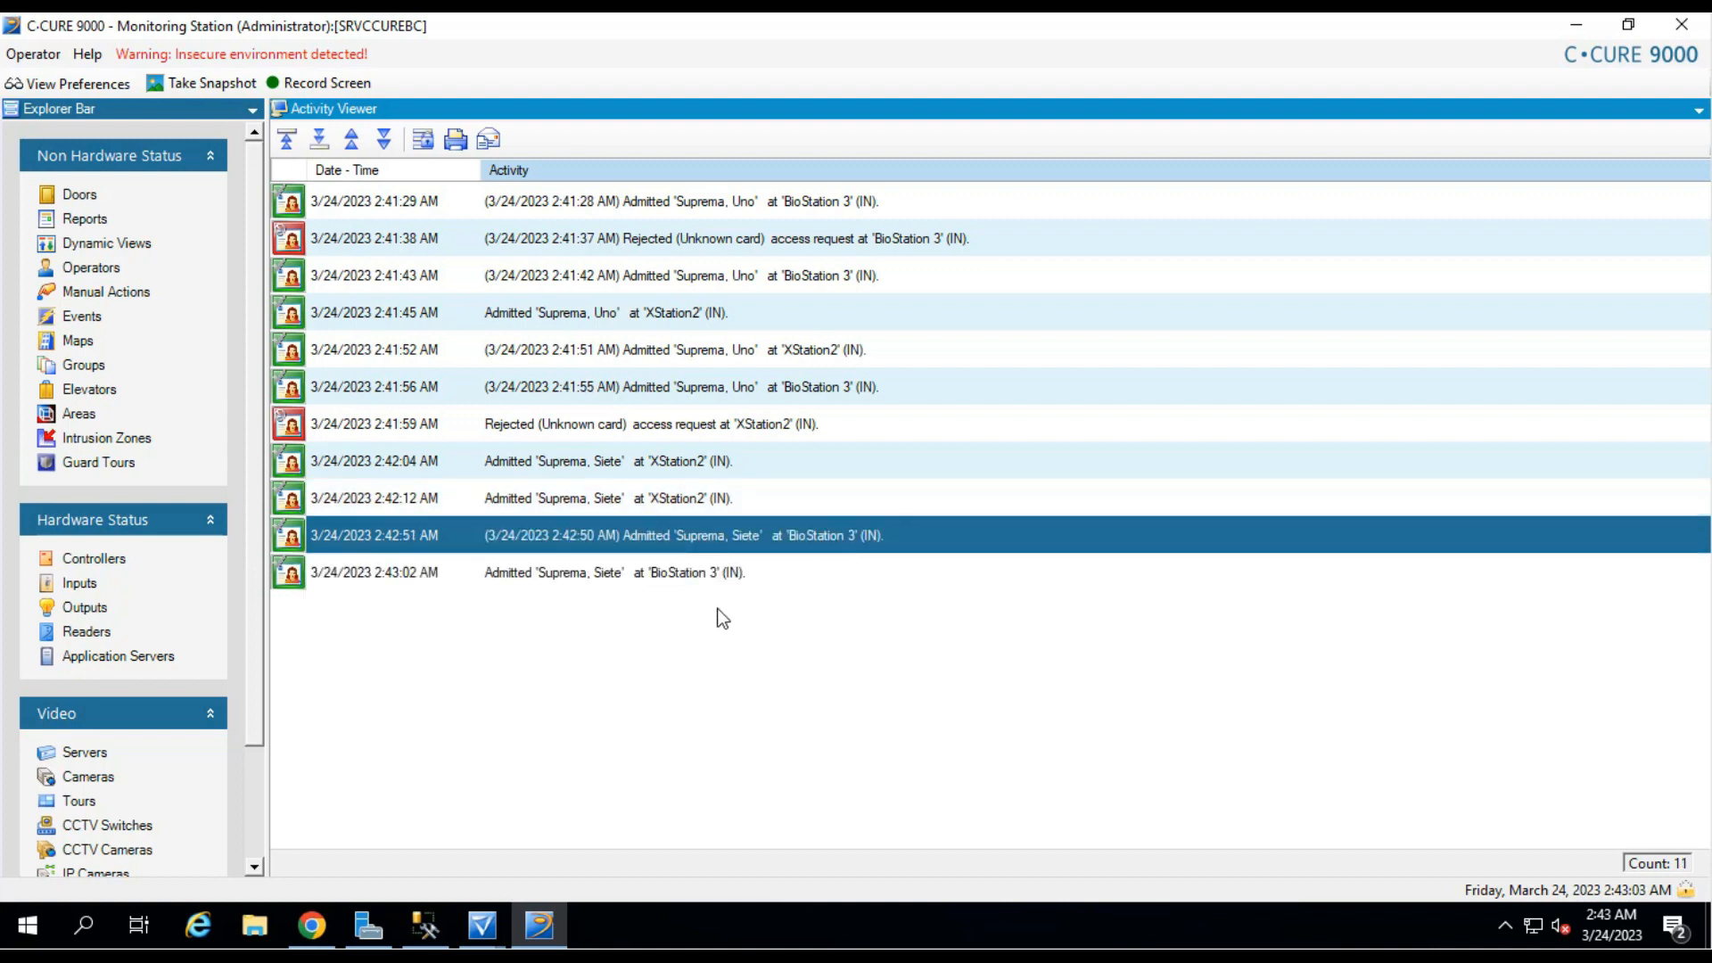
left_click(715, 584)
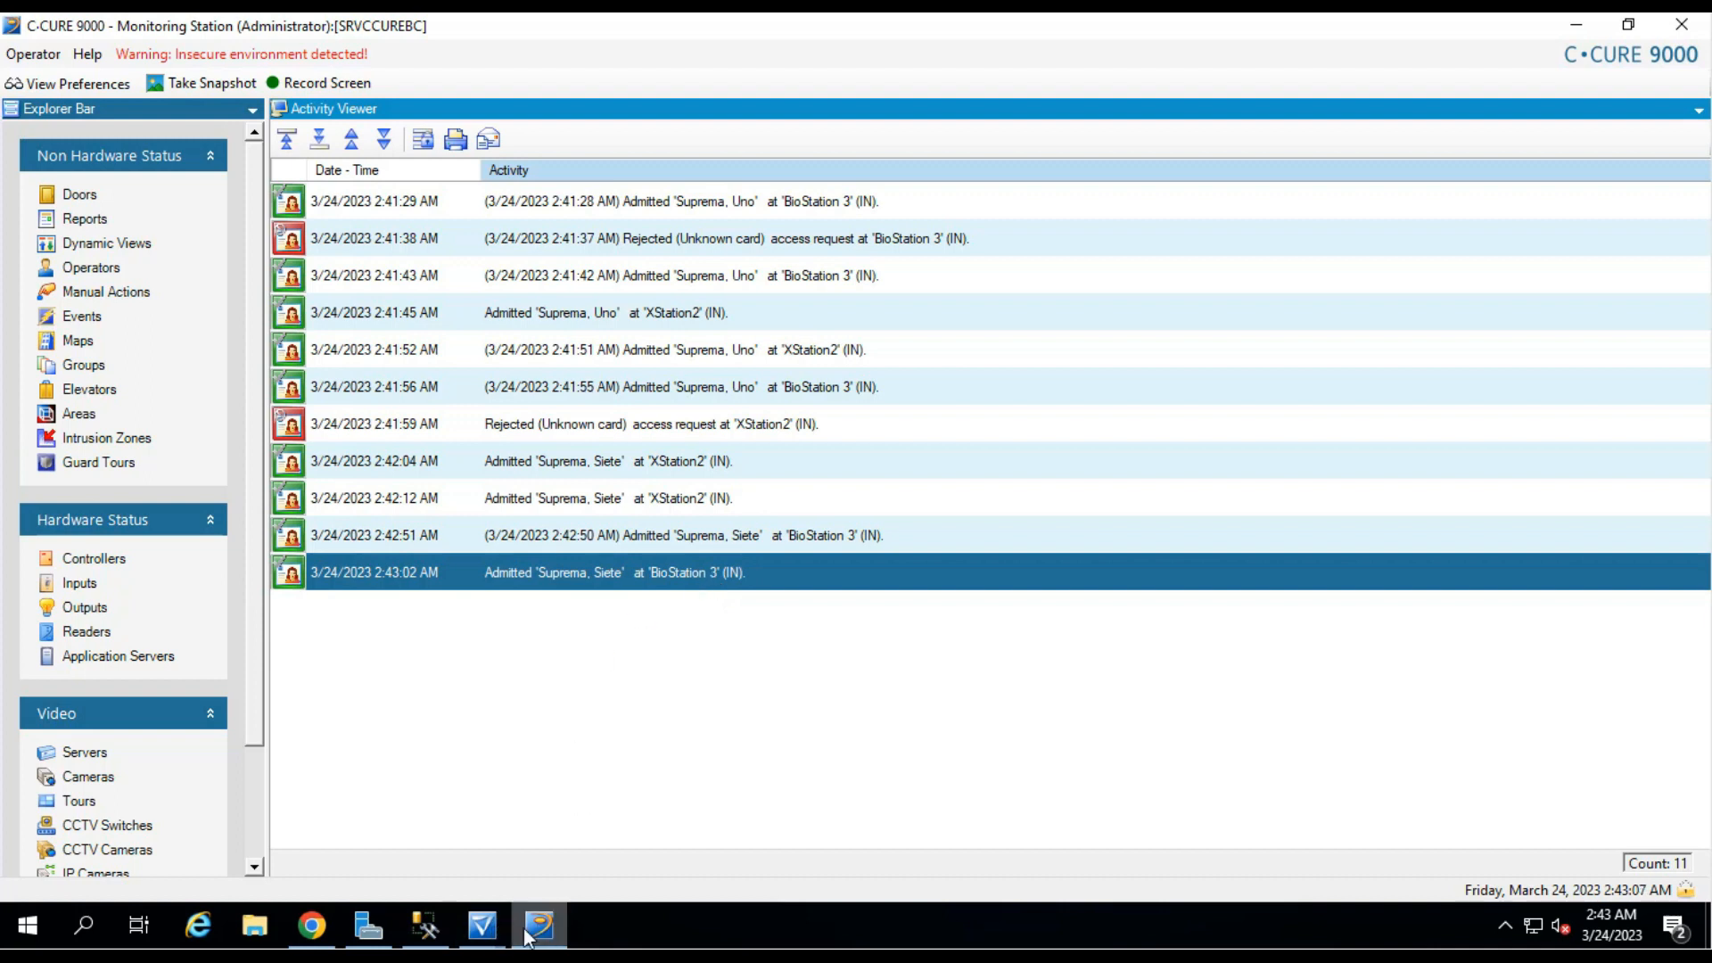
Back in the Personnel record, delete the enrolled facial template.
mouse_move(482, 927)
left_click(592, 843)
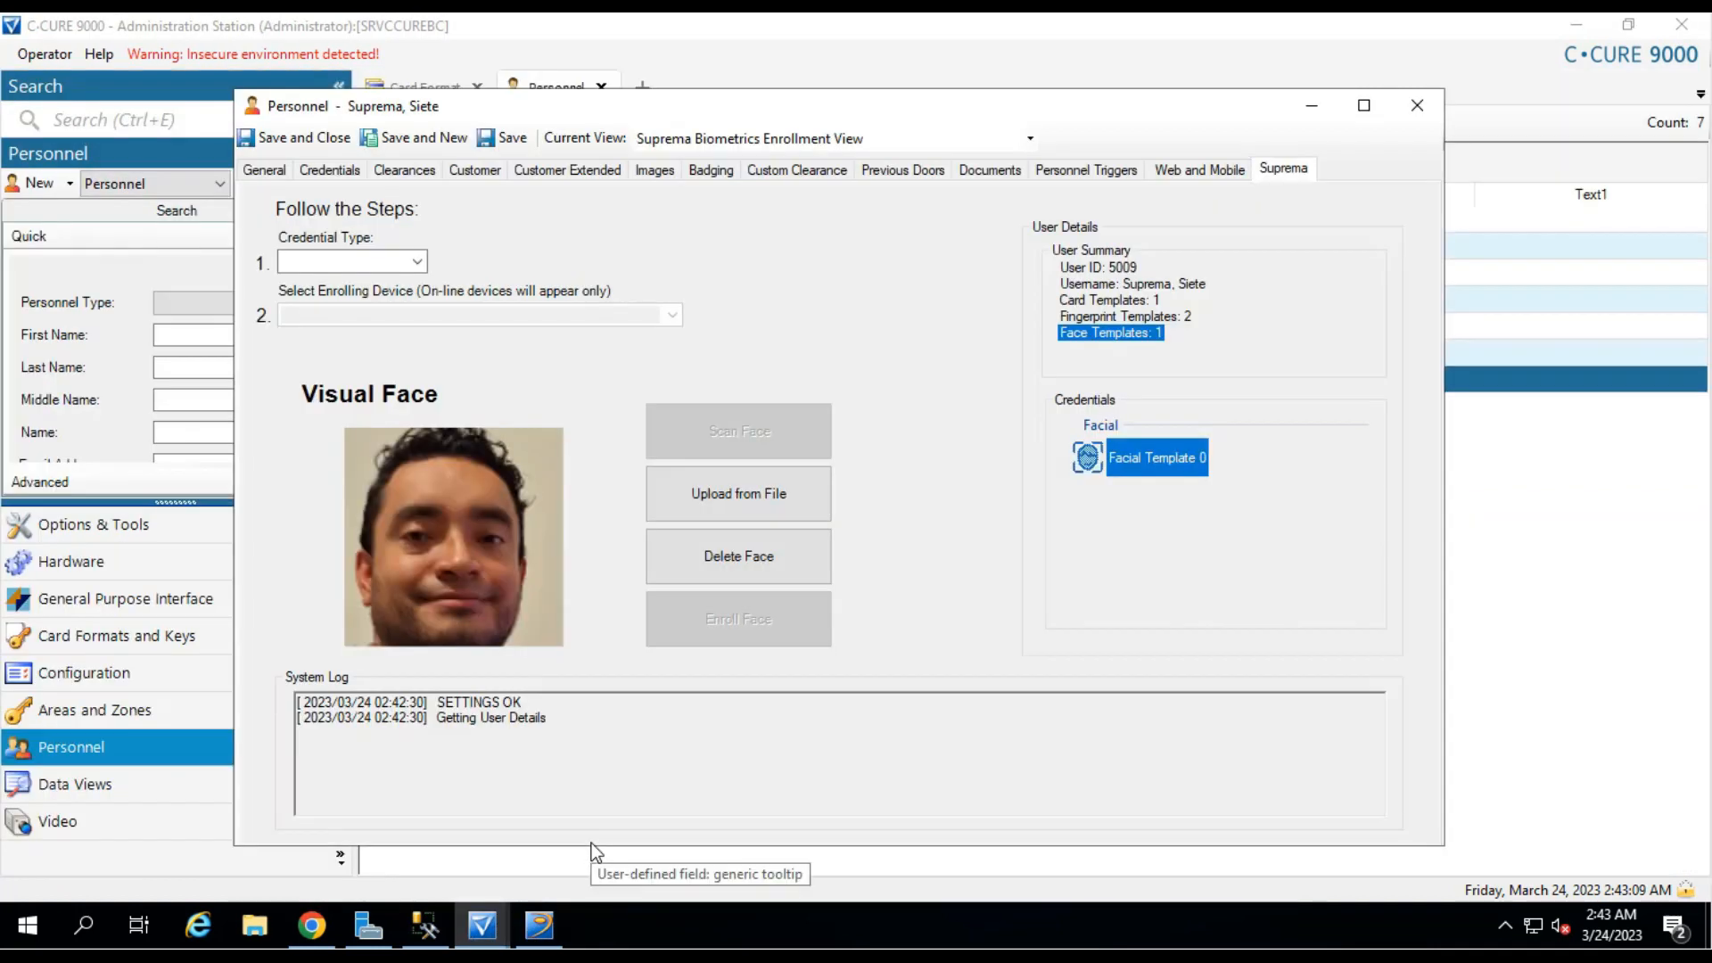
left_click(789, 571)
left_click(945, 561)
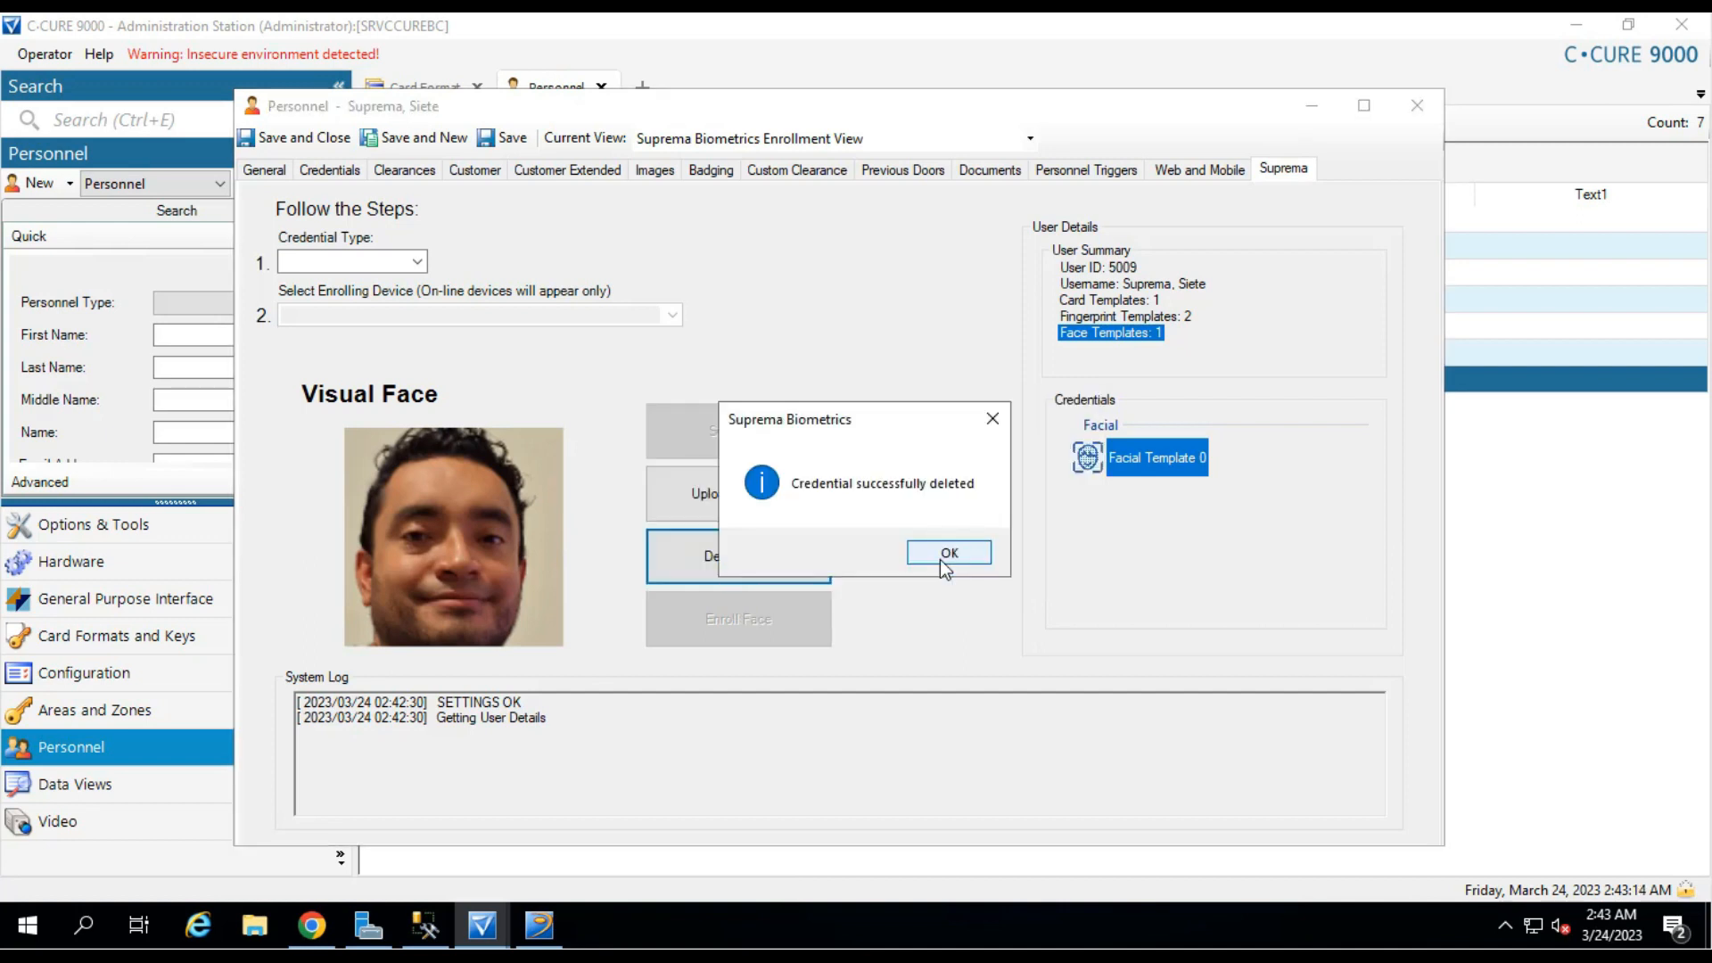
left_click(948, 555)
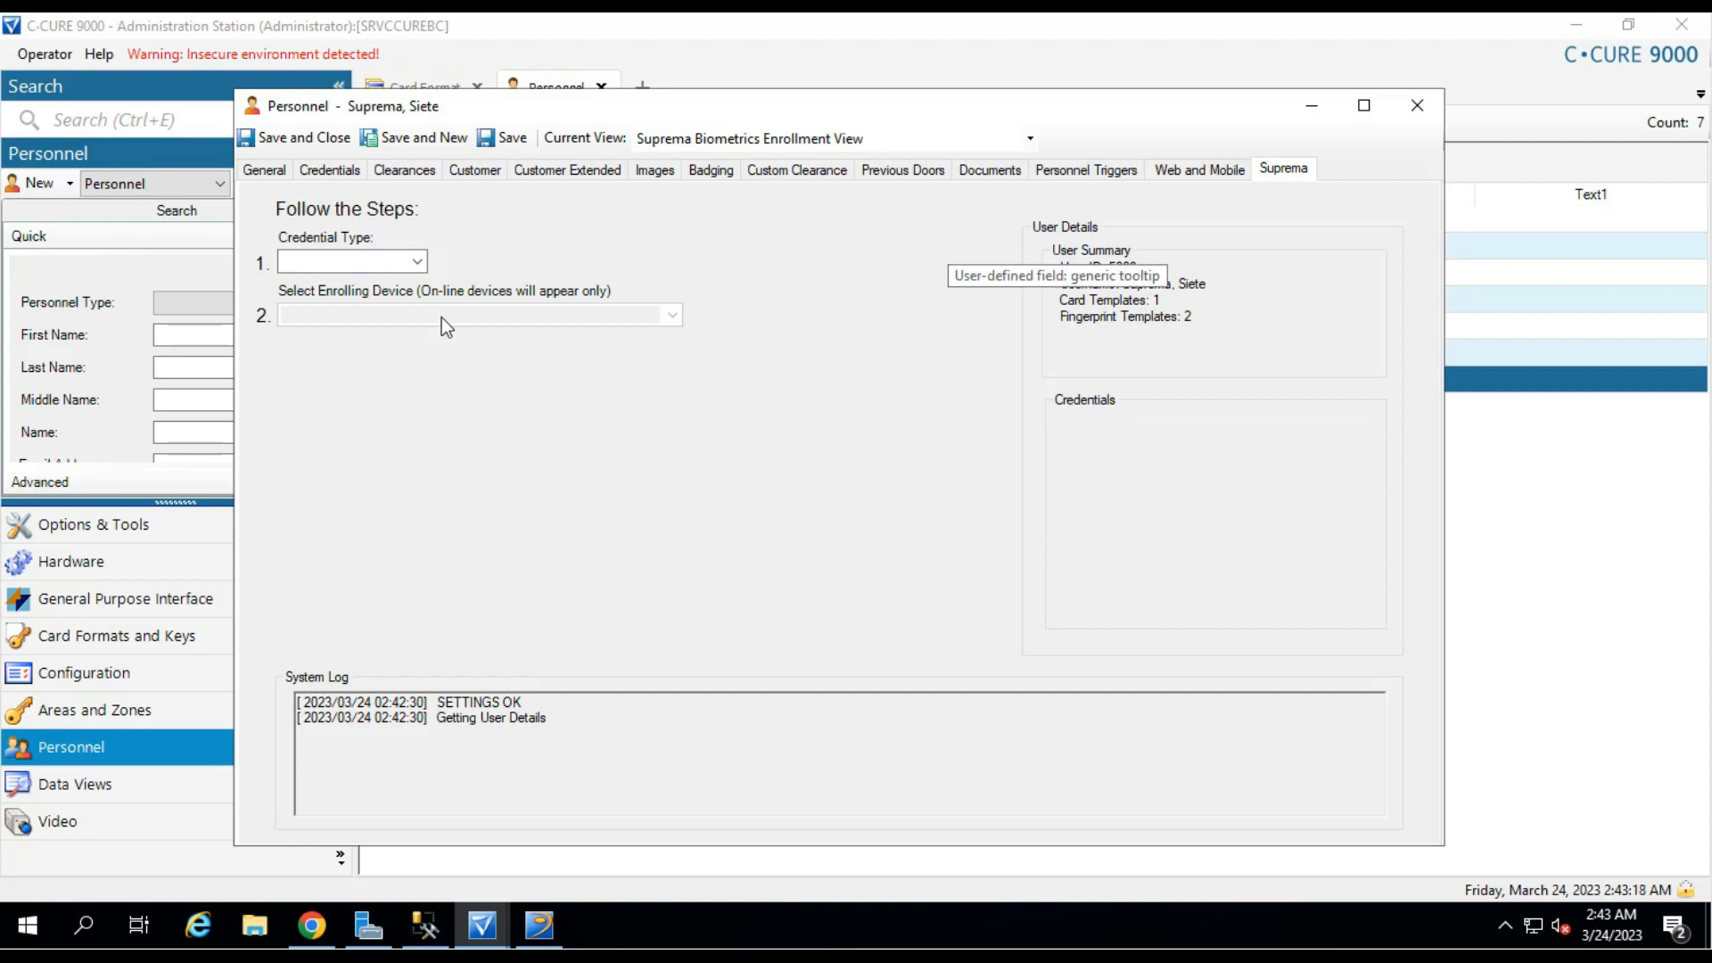
Choose Facial as the credential type and start uploading a face photo from file.
left_click(415, 264)
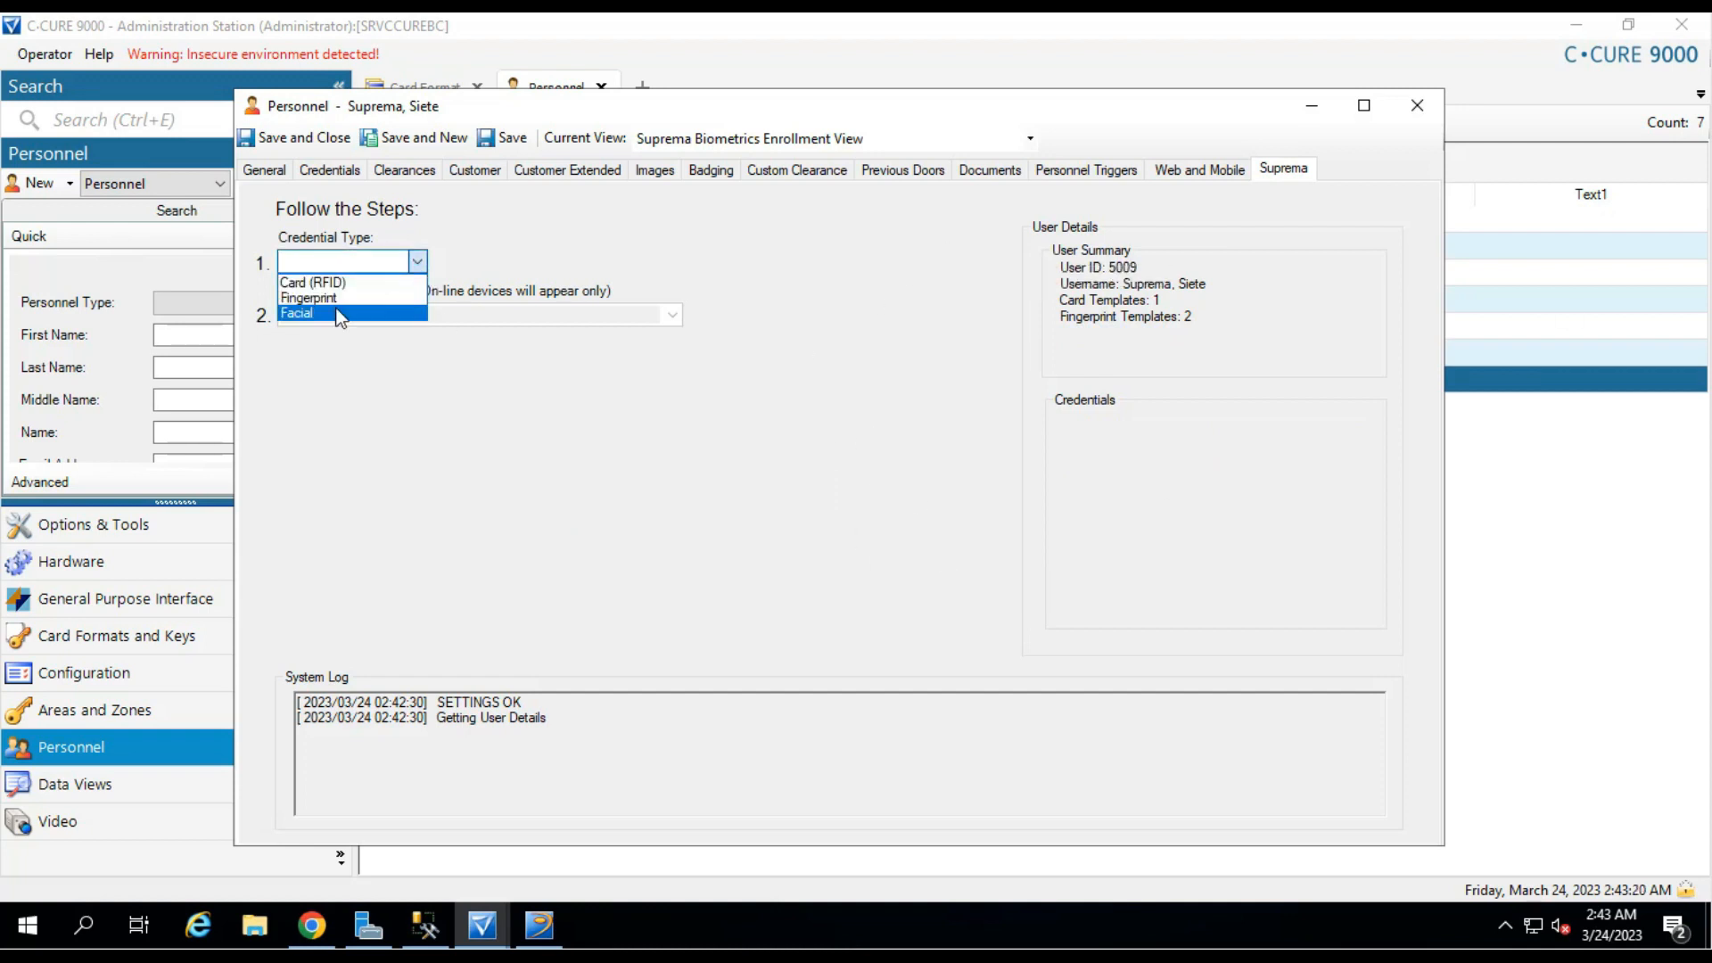
left_click(339, 309)
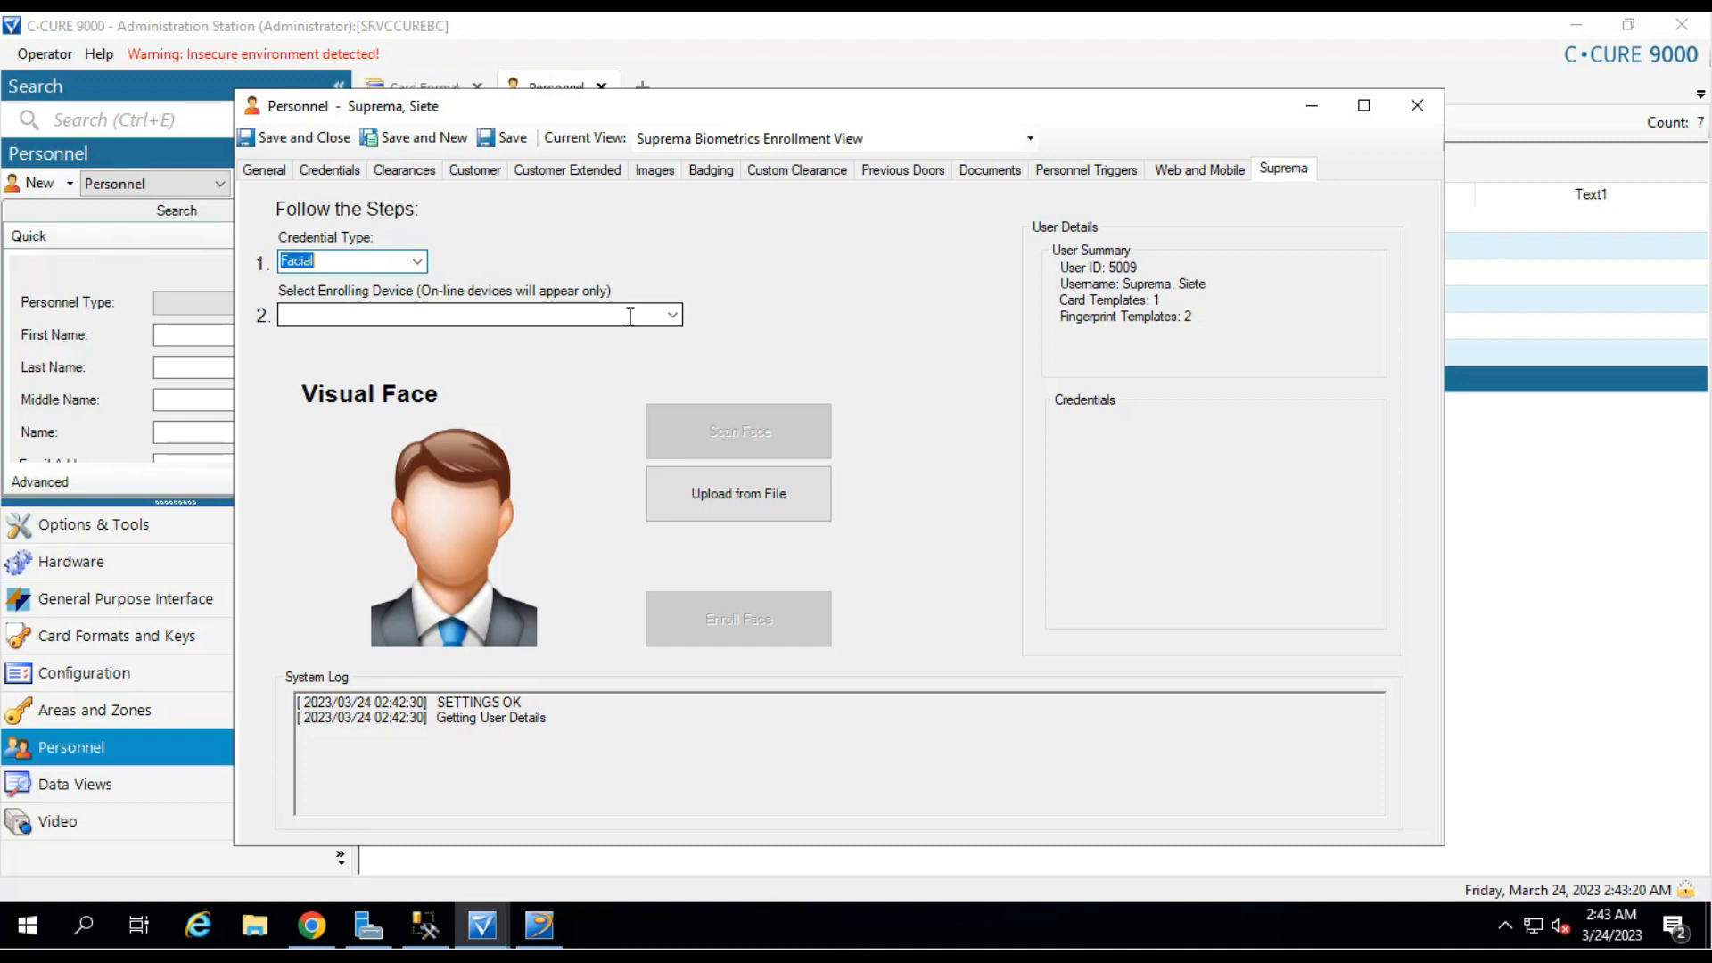
left_click(735, 510)
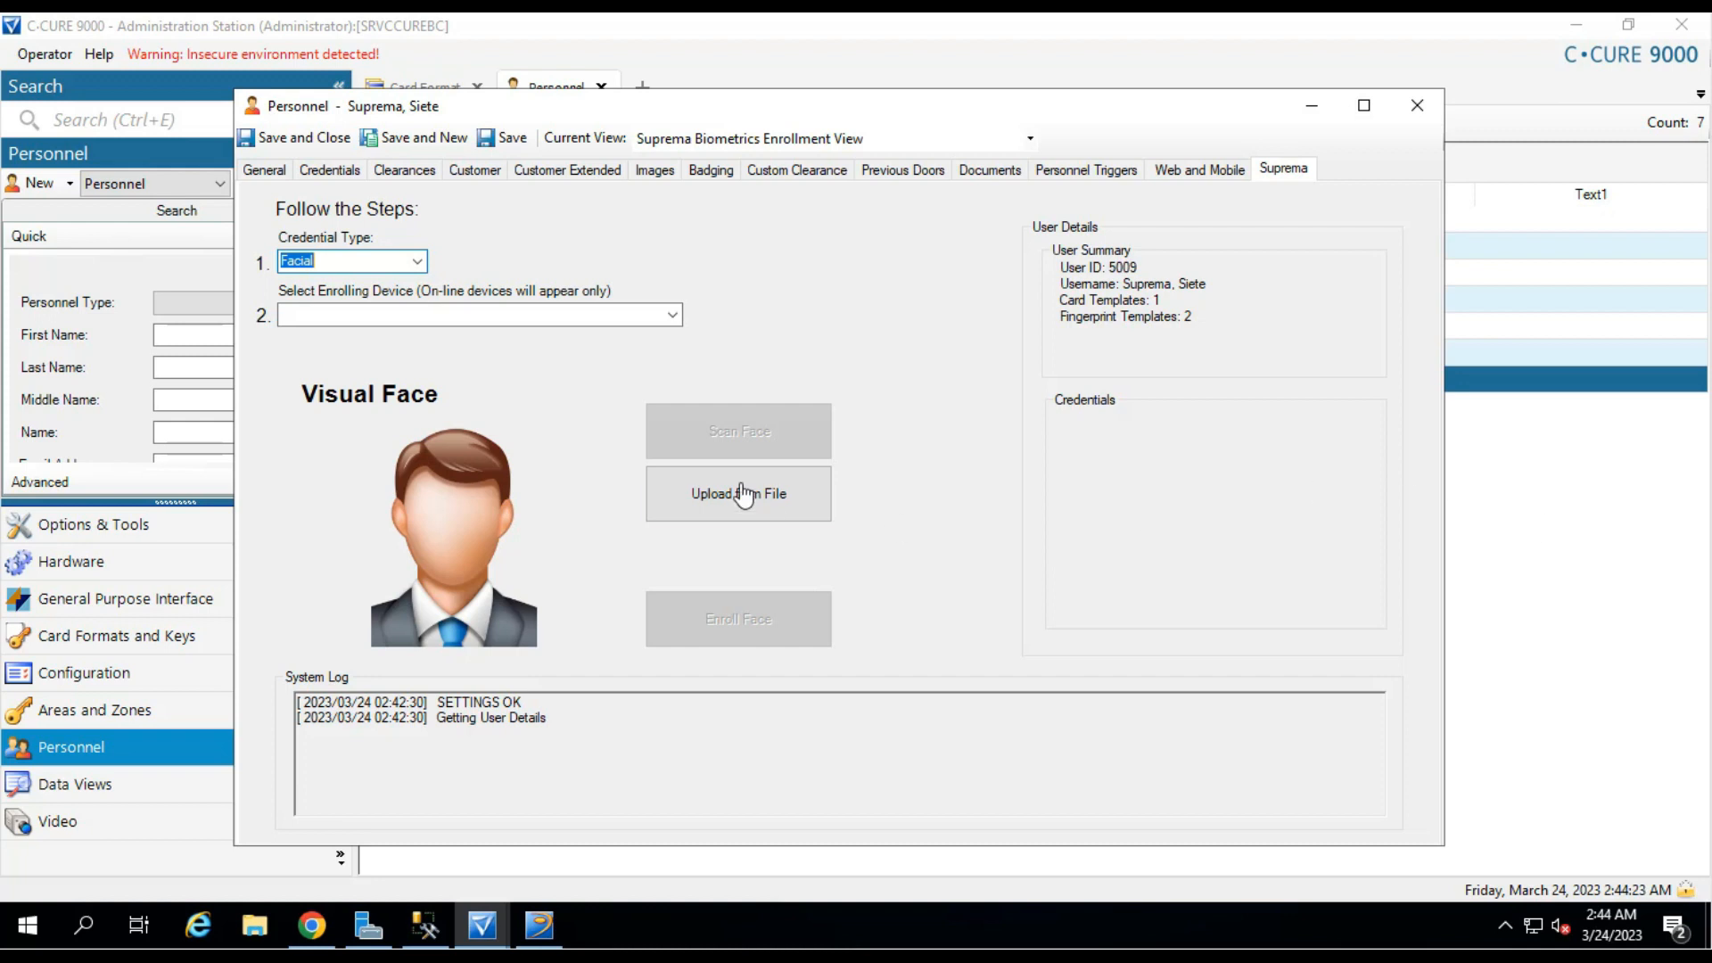
Load the PNG face photo from Pictures and crop it to an enlarged face box.
left_click(743, 494)
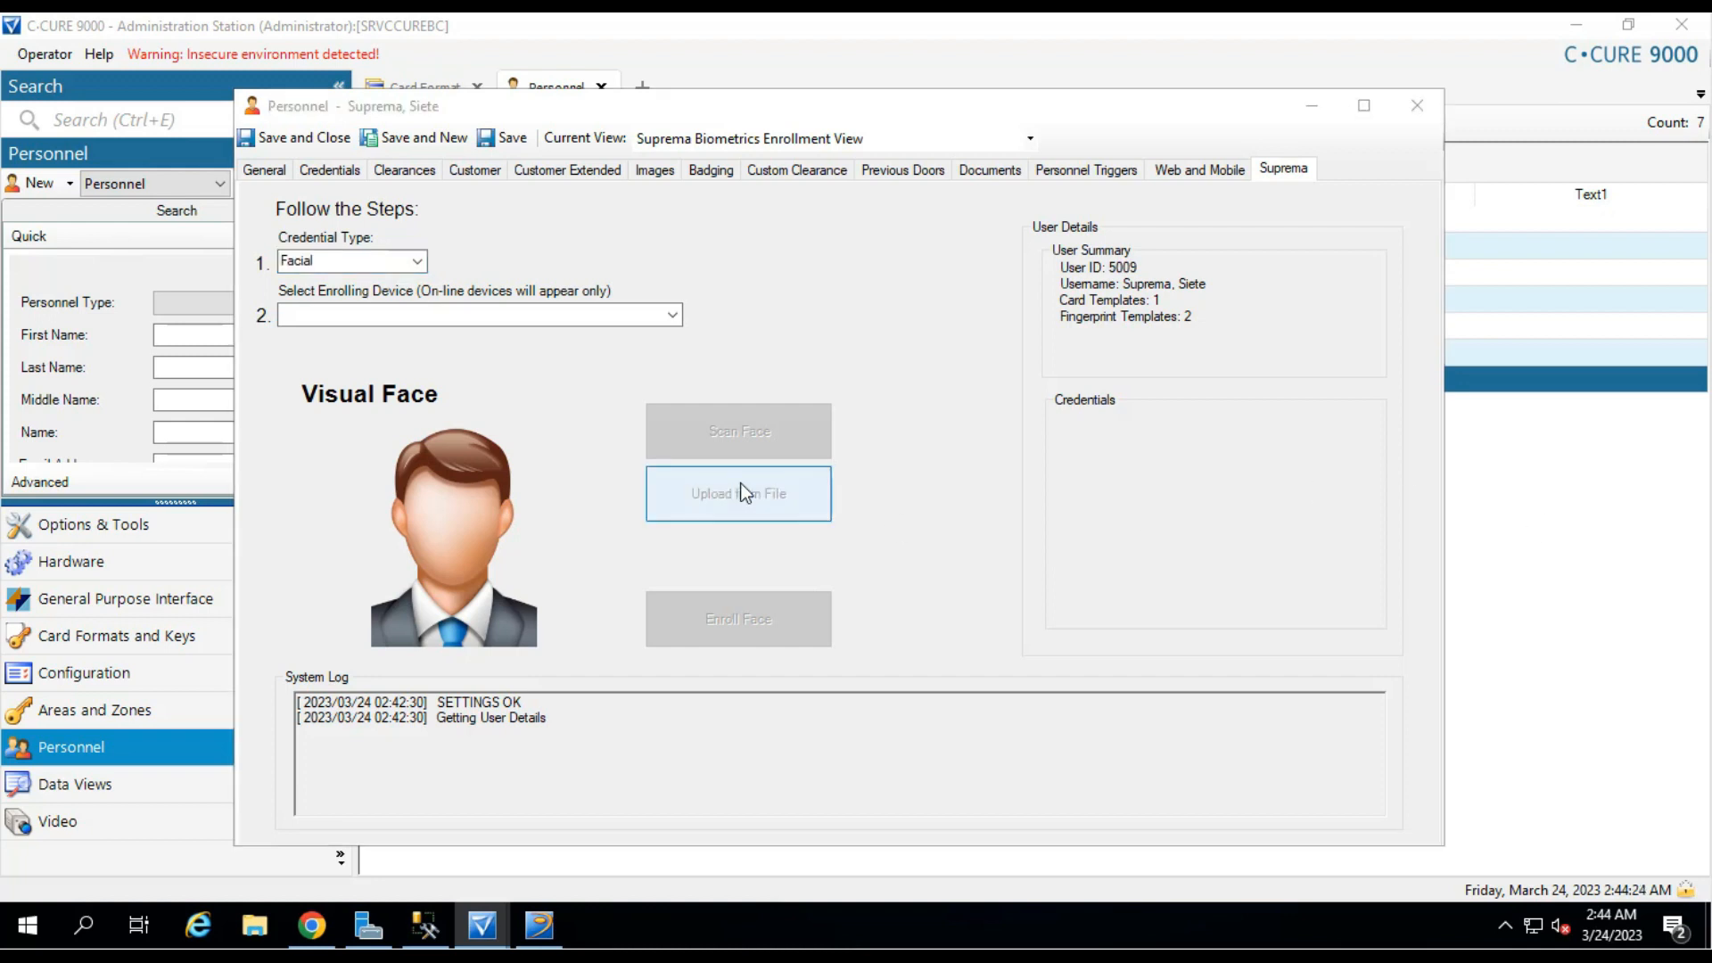
left_click(558, 308)
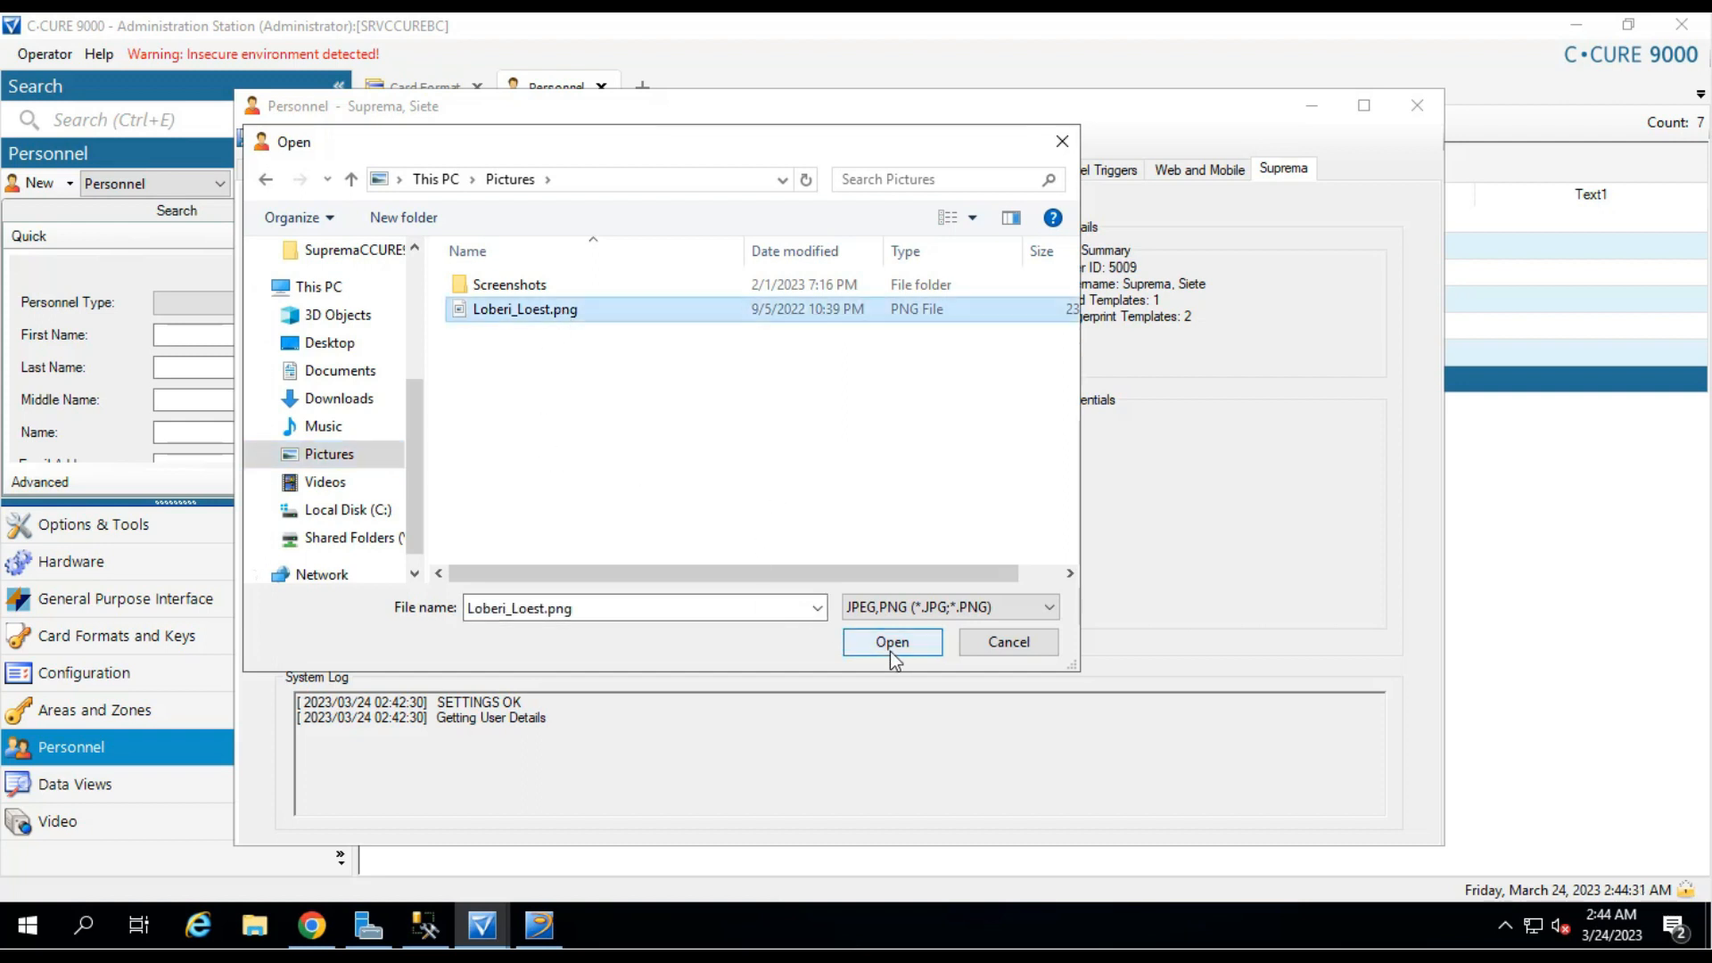
left_click(892, 649)
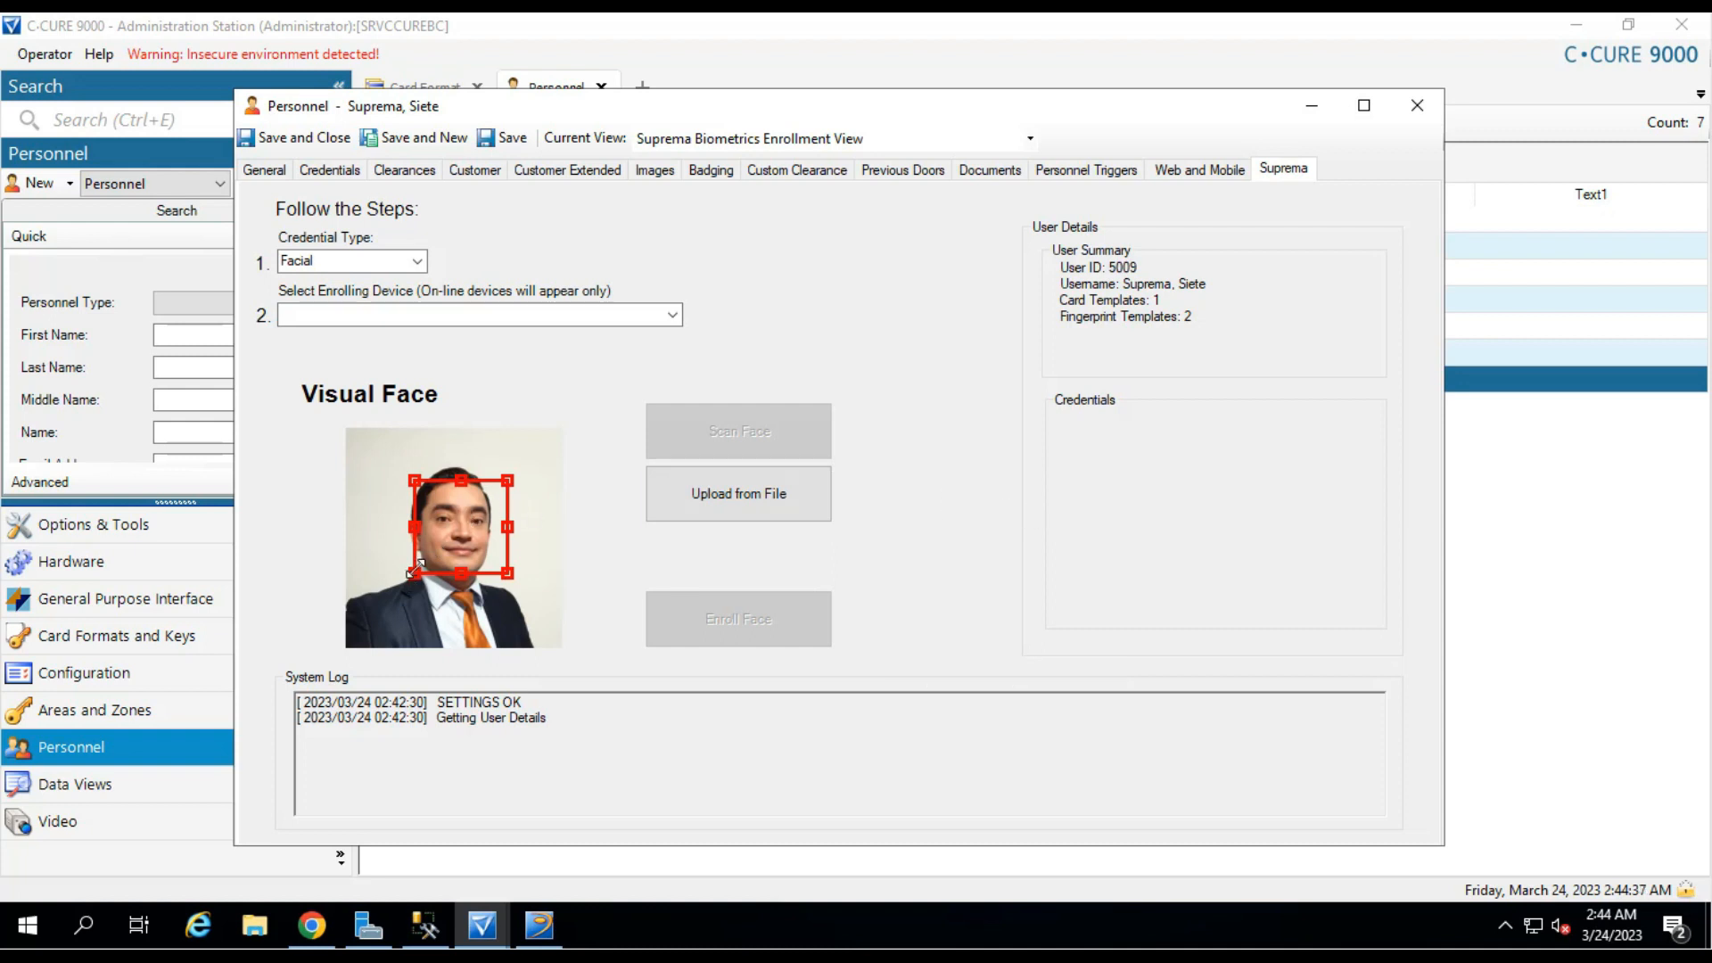
left_click_drag(415, 568, 407, 577)
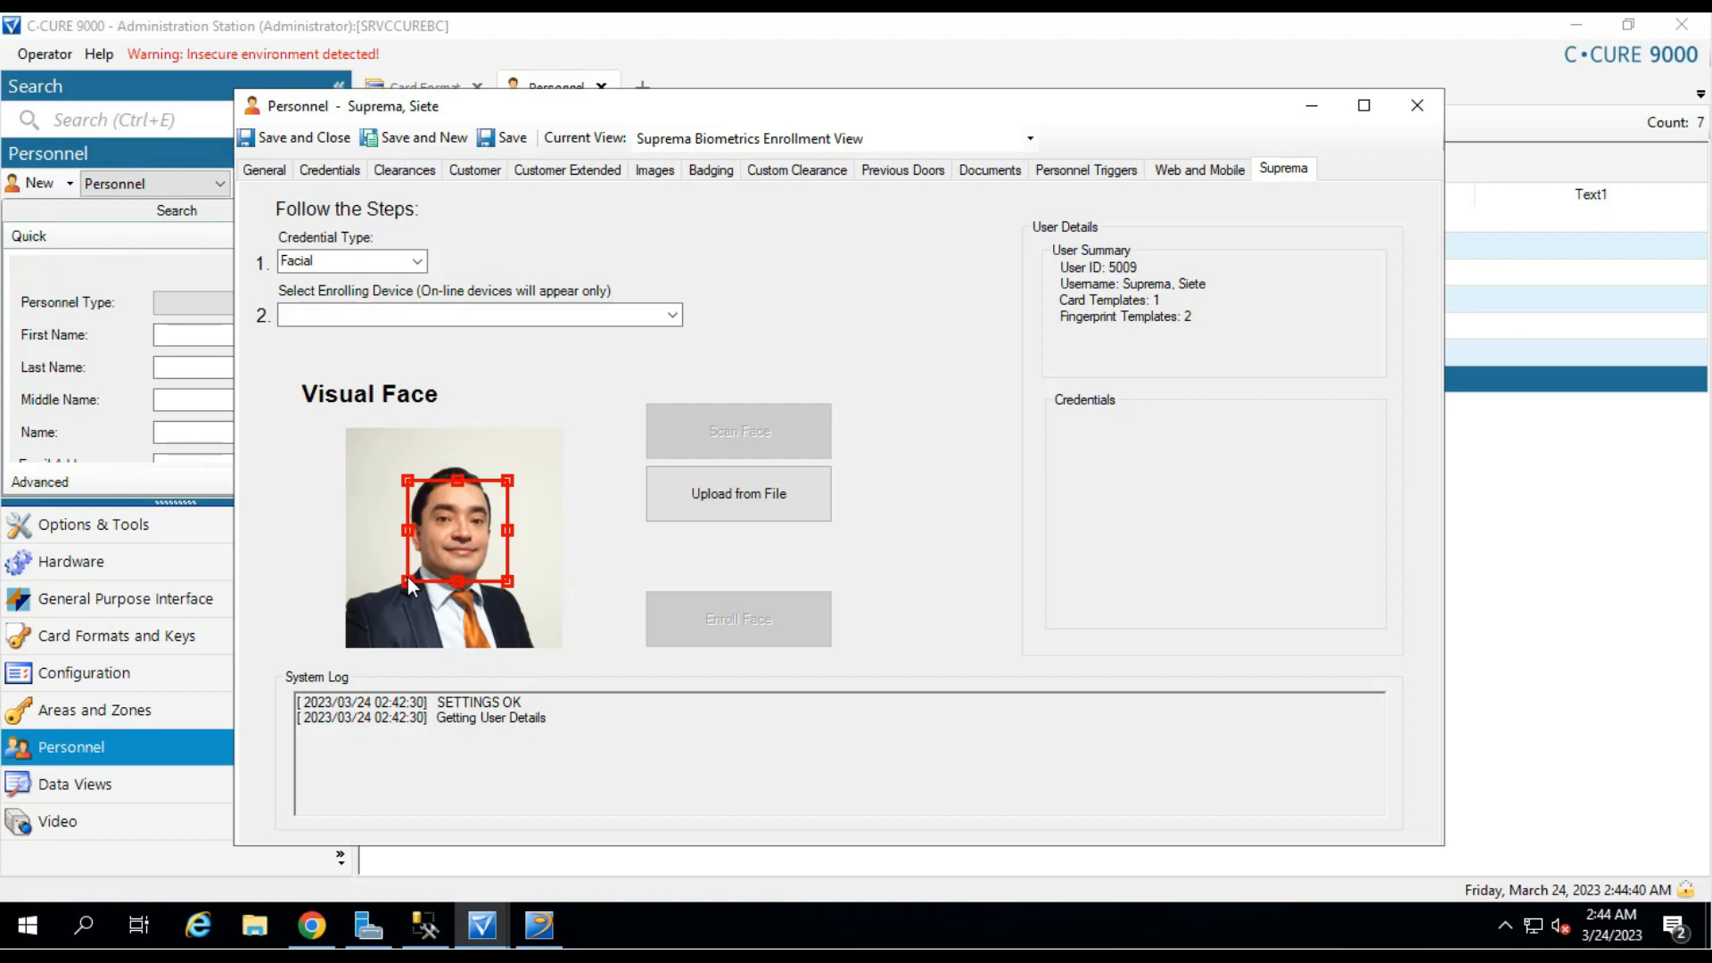
double_click(468, 528)
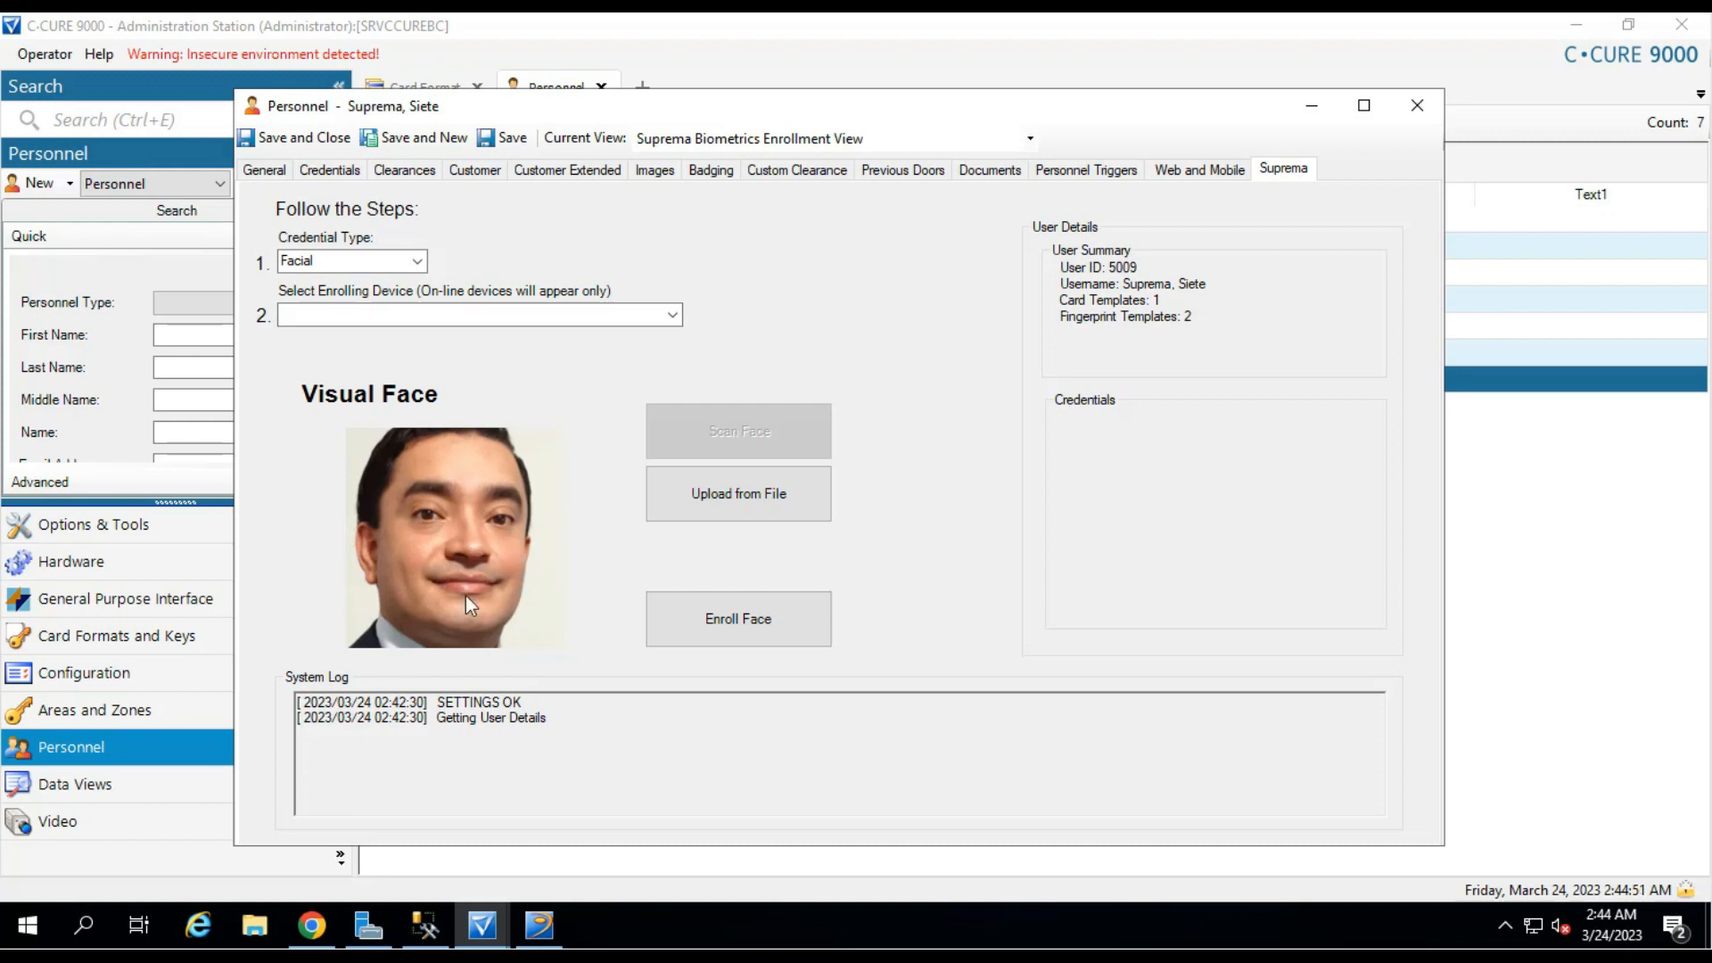
Enroll the cropped face, view Facial Template 0, and return to the activity log.
left_click(771, 628)
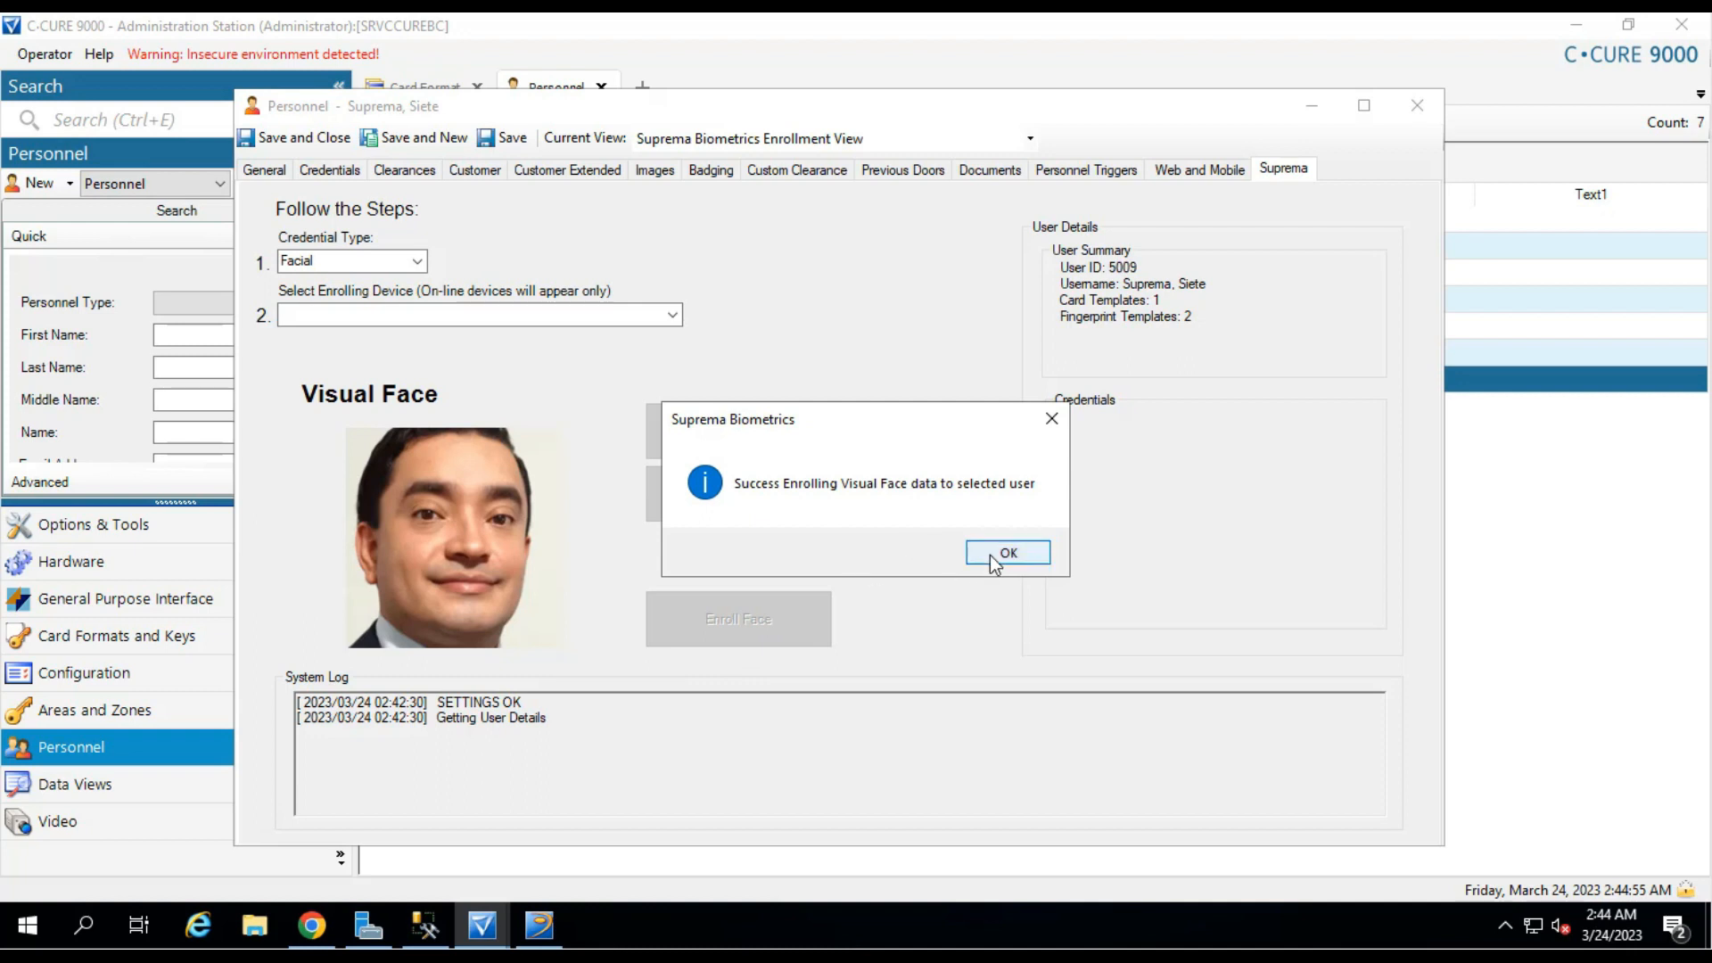
left_click(995, 553)
left_click(1125, 332)
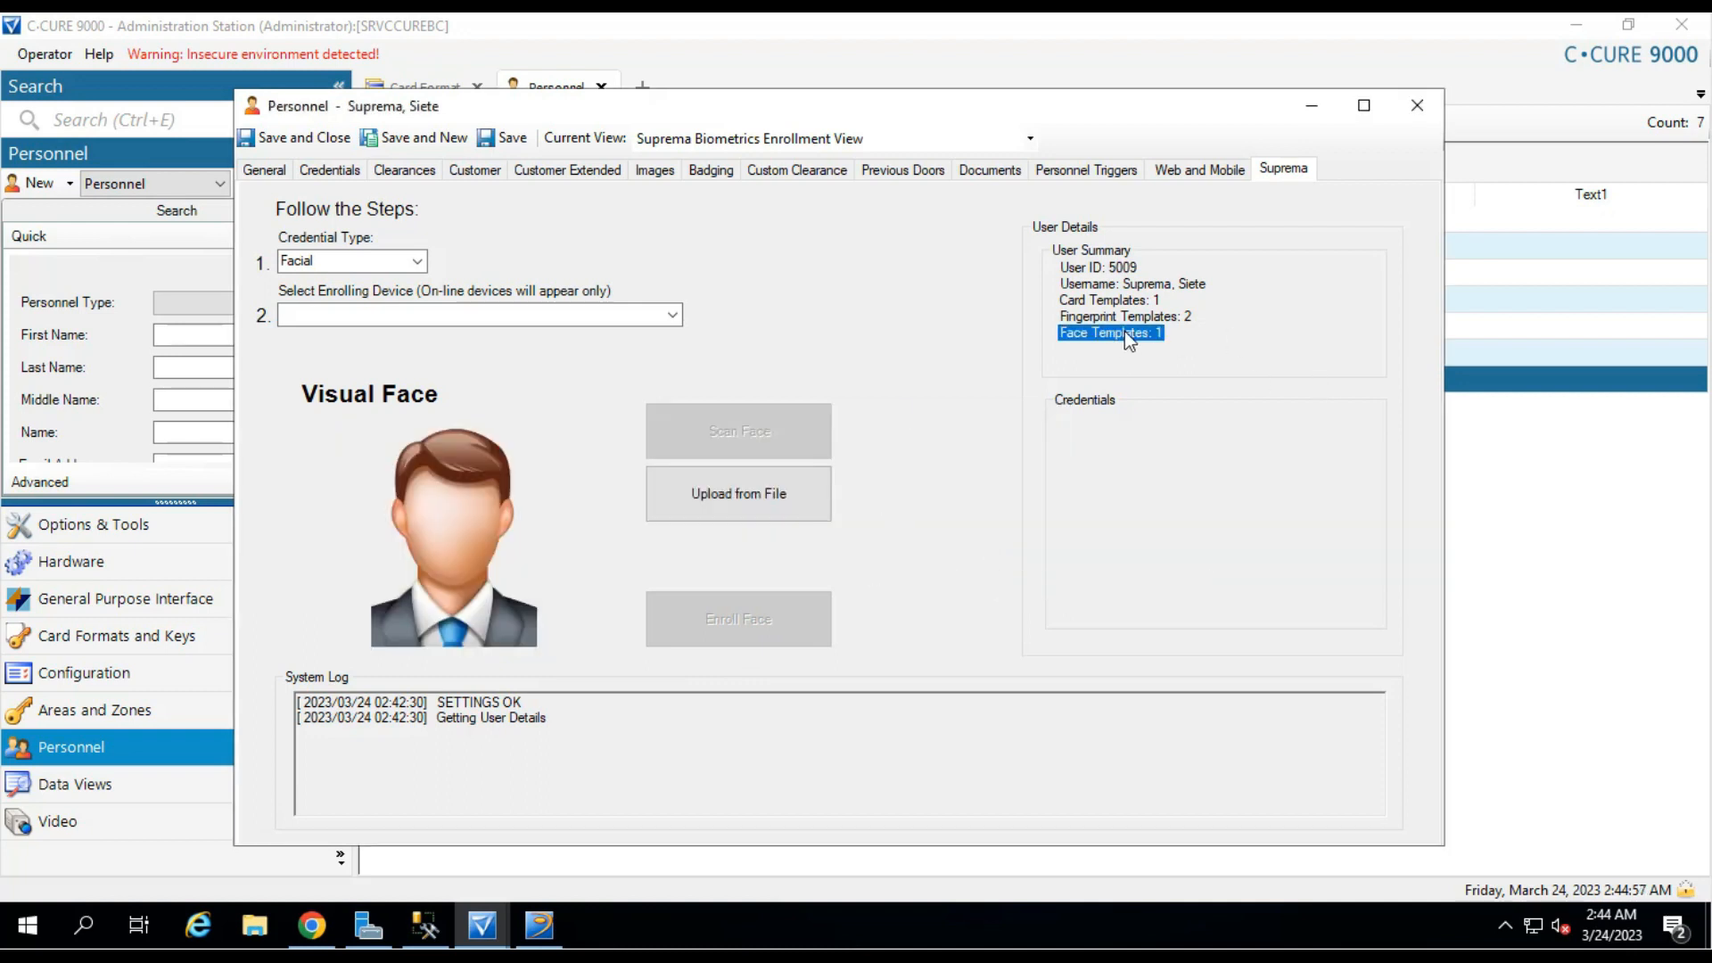
left_click(1174, 464)
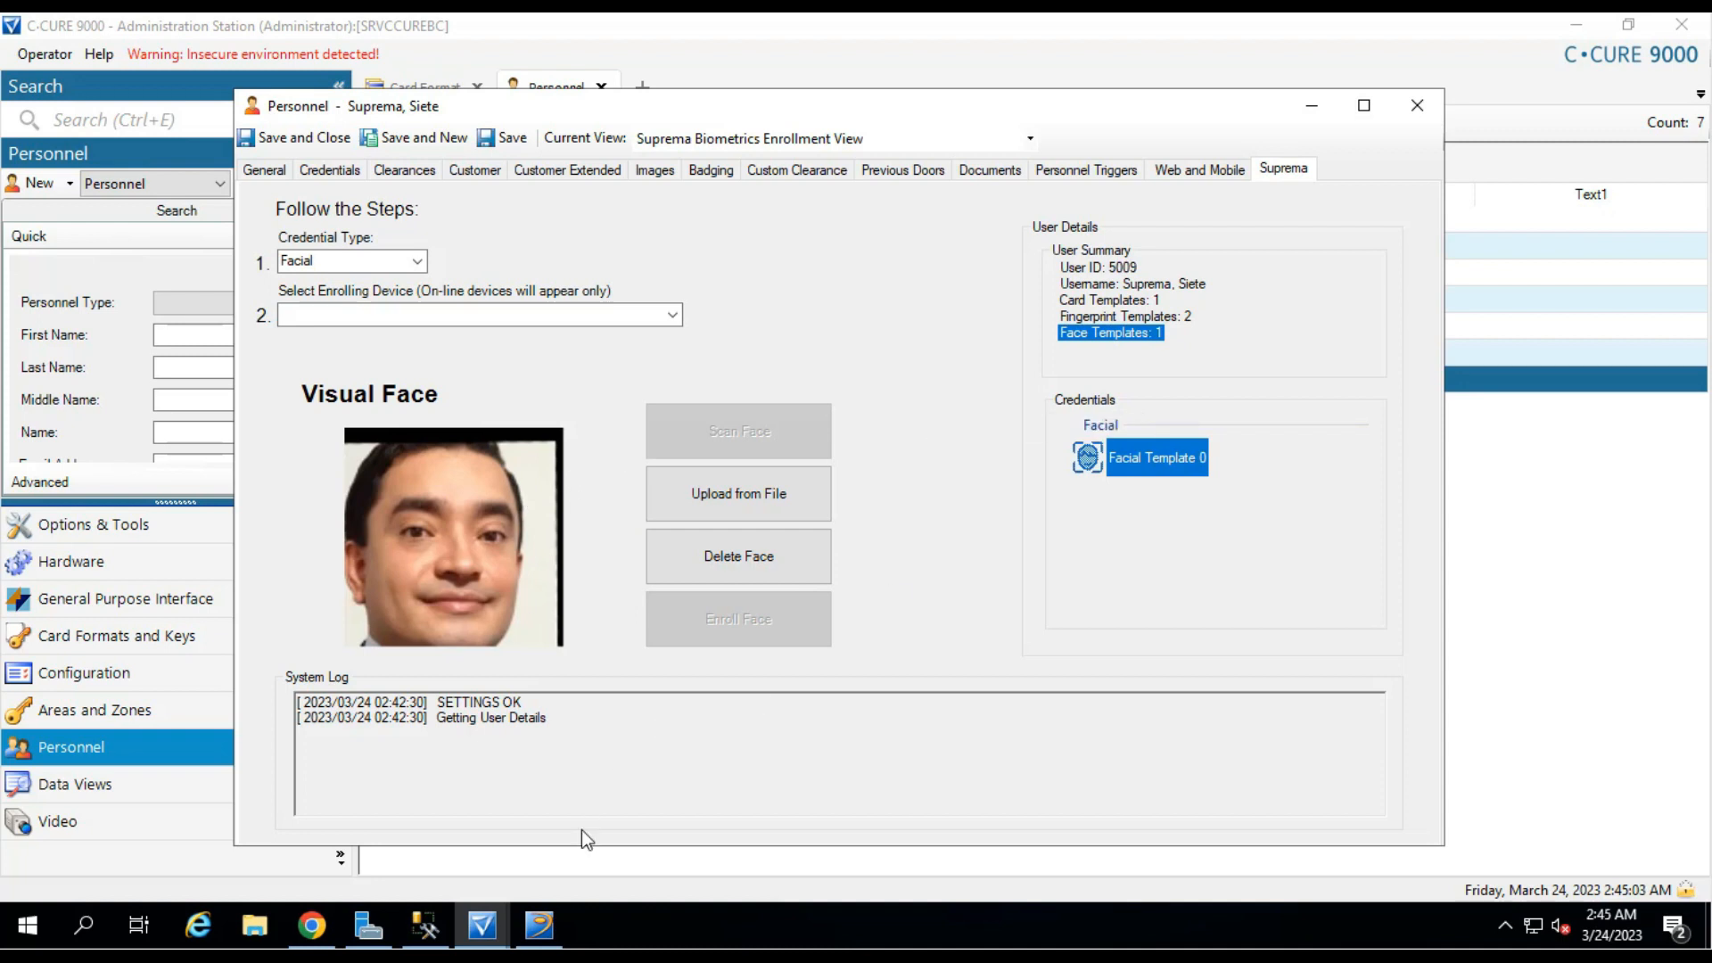
left_click(541, 936)
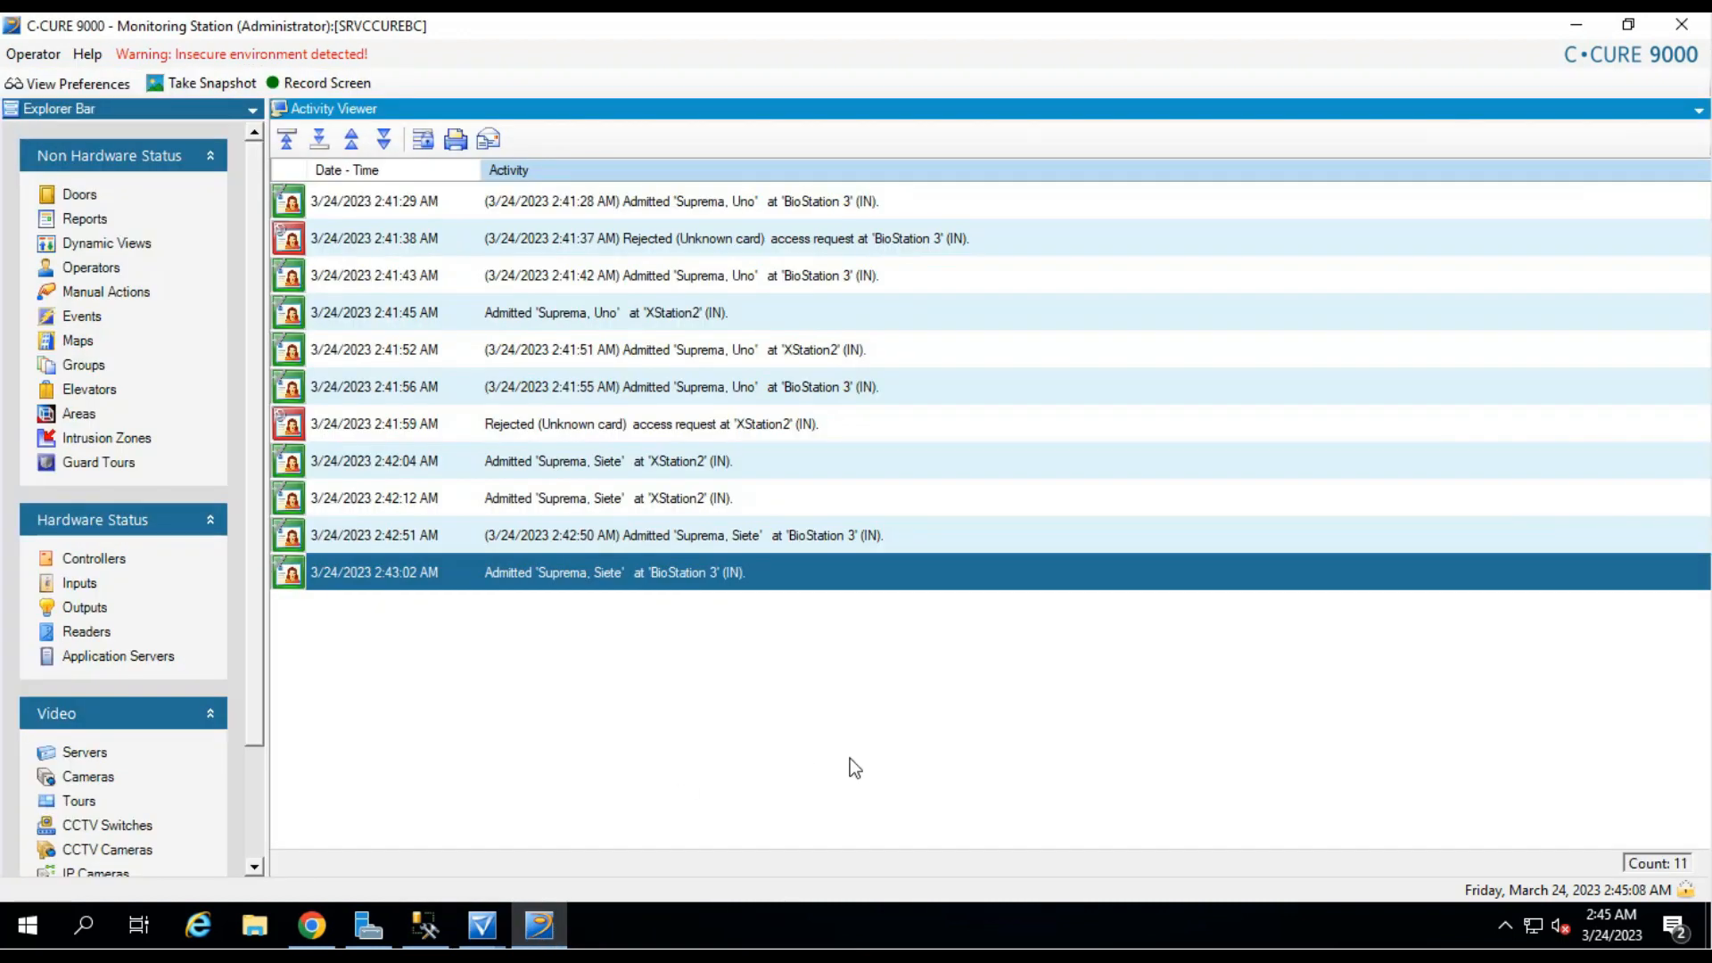
left_click(831, 613)
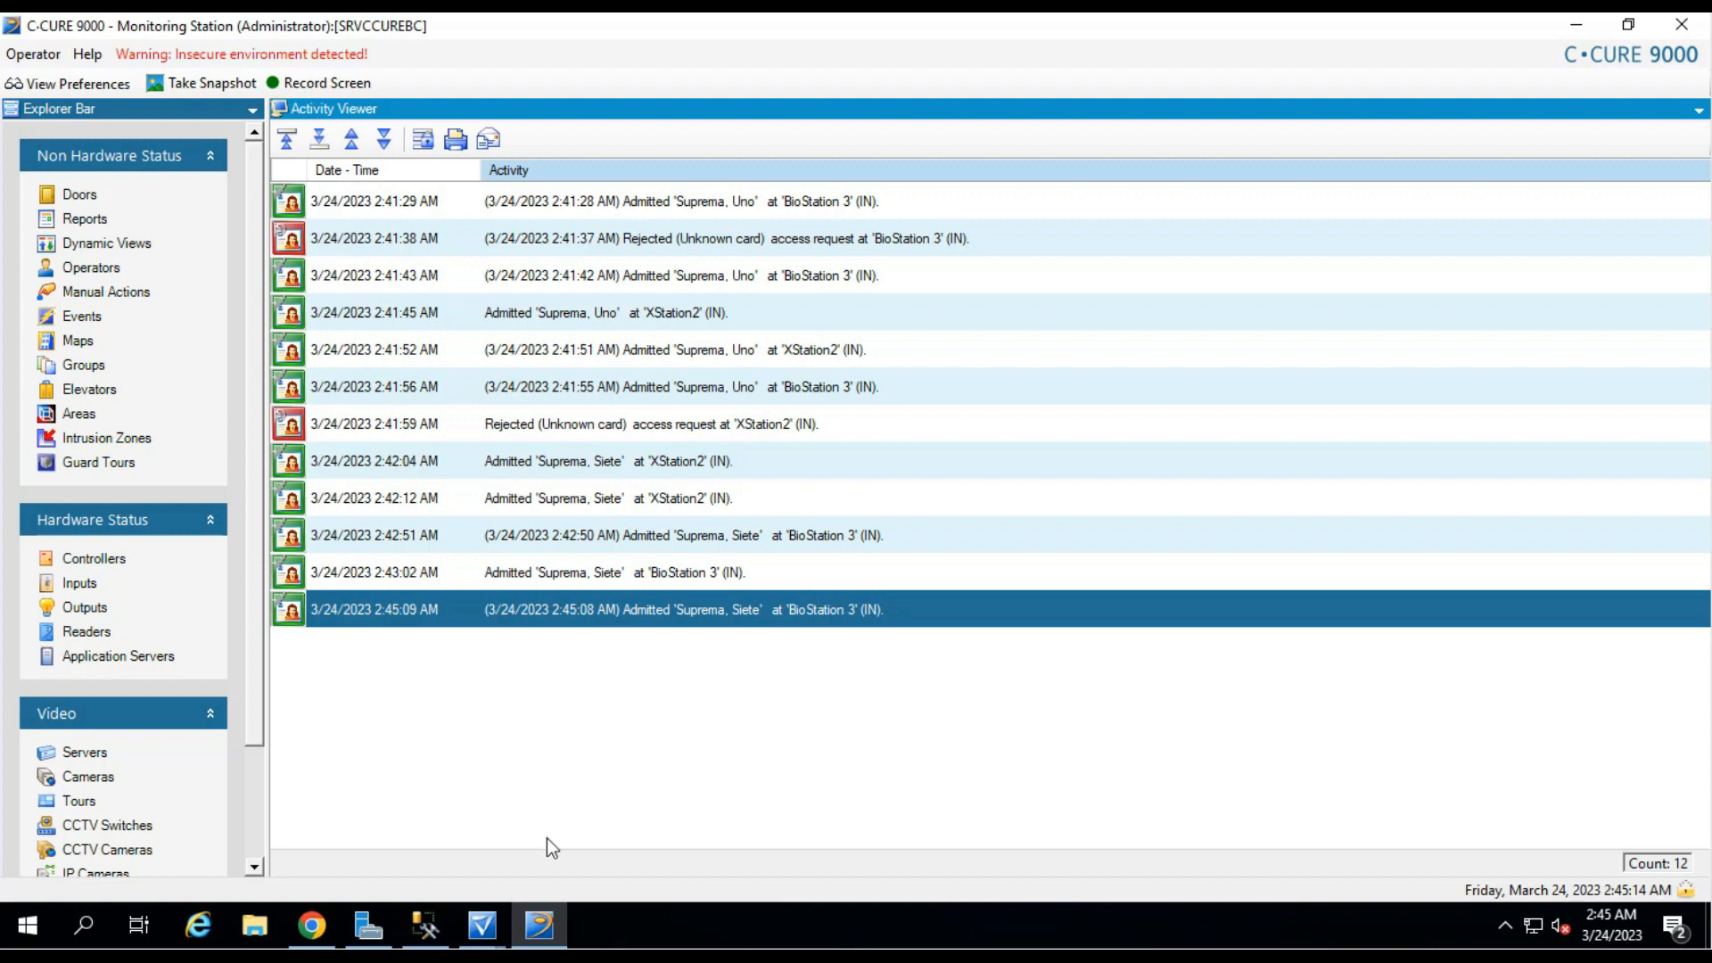
left_click(483, 925)
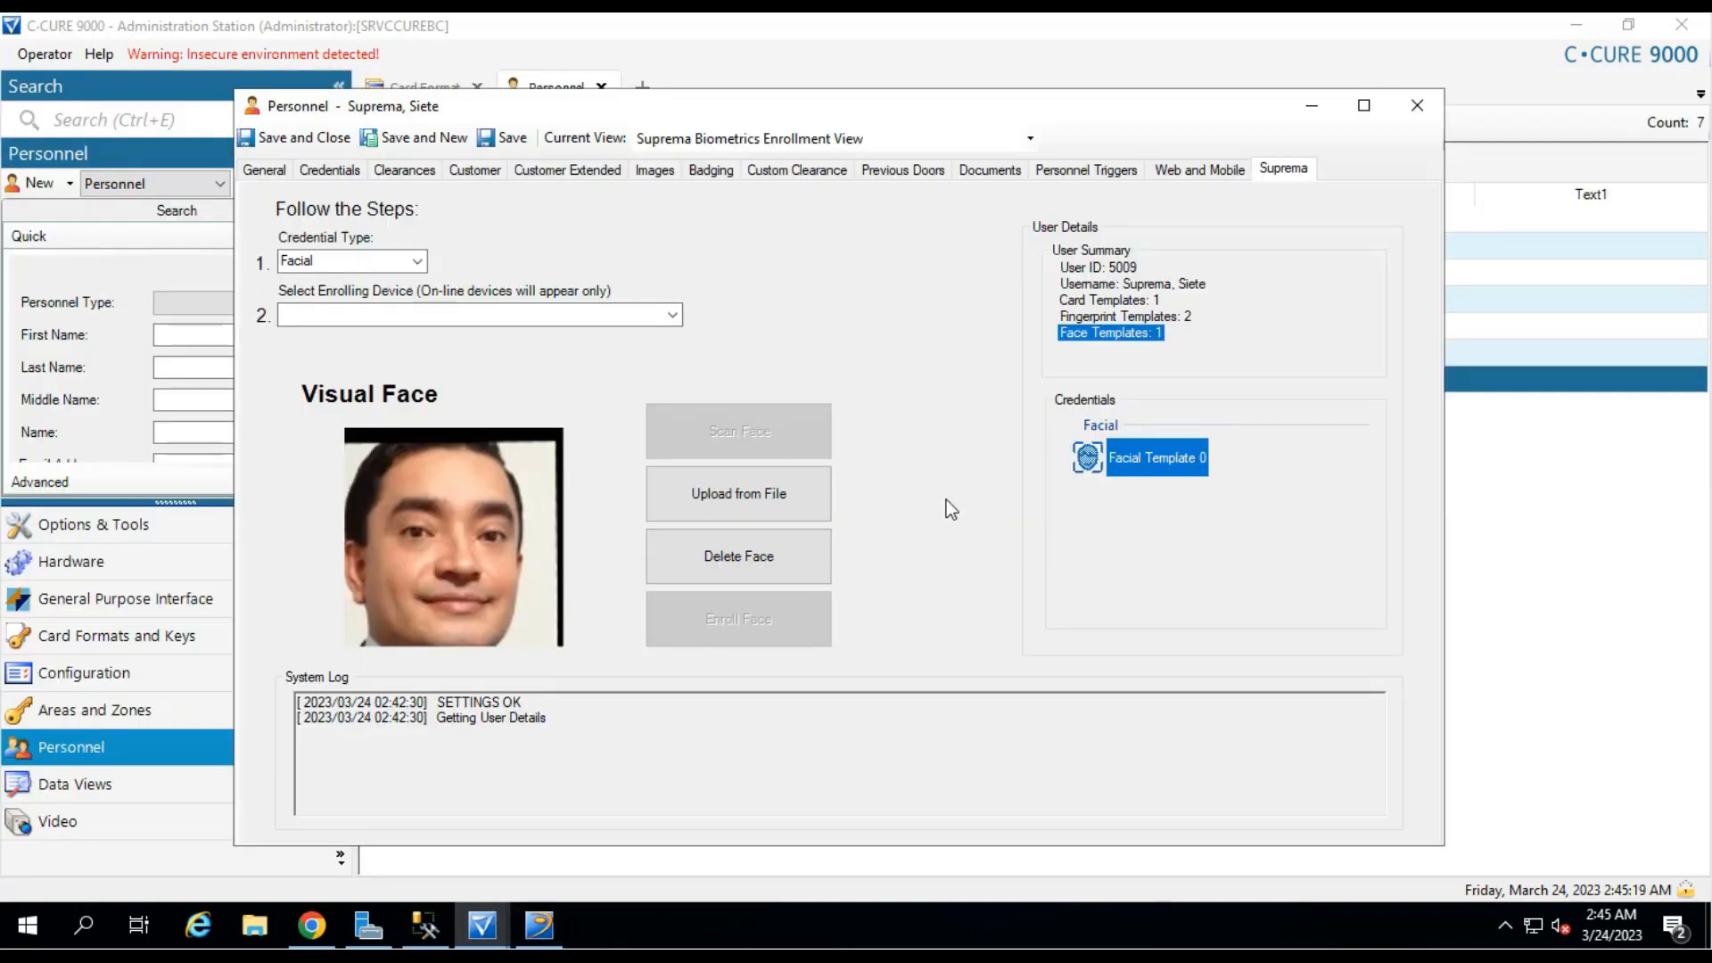
Delete the person's face template and select Facial as the credential type.
left_click(794, 553)
left_click(963, 564)
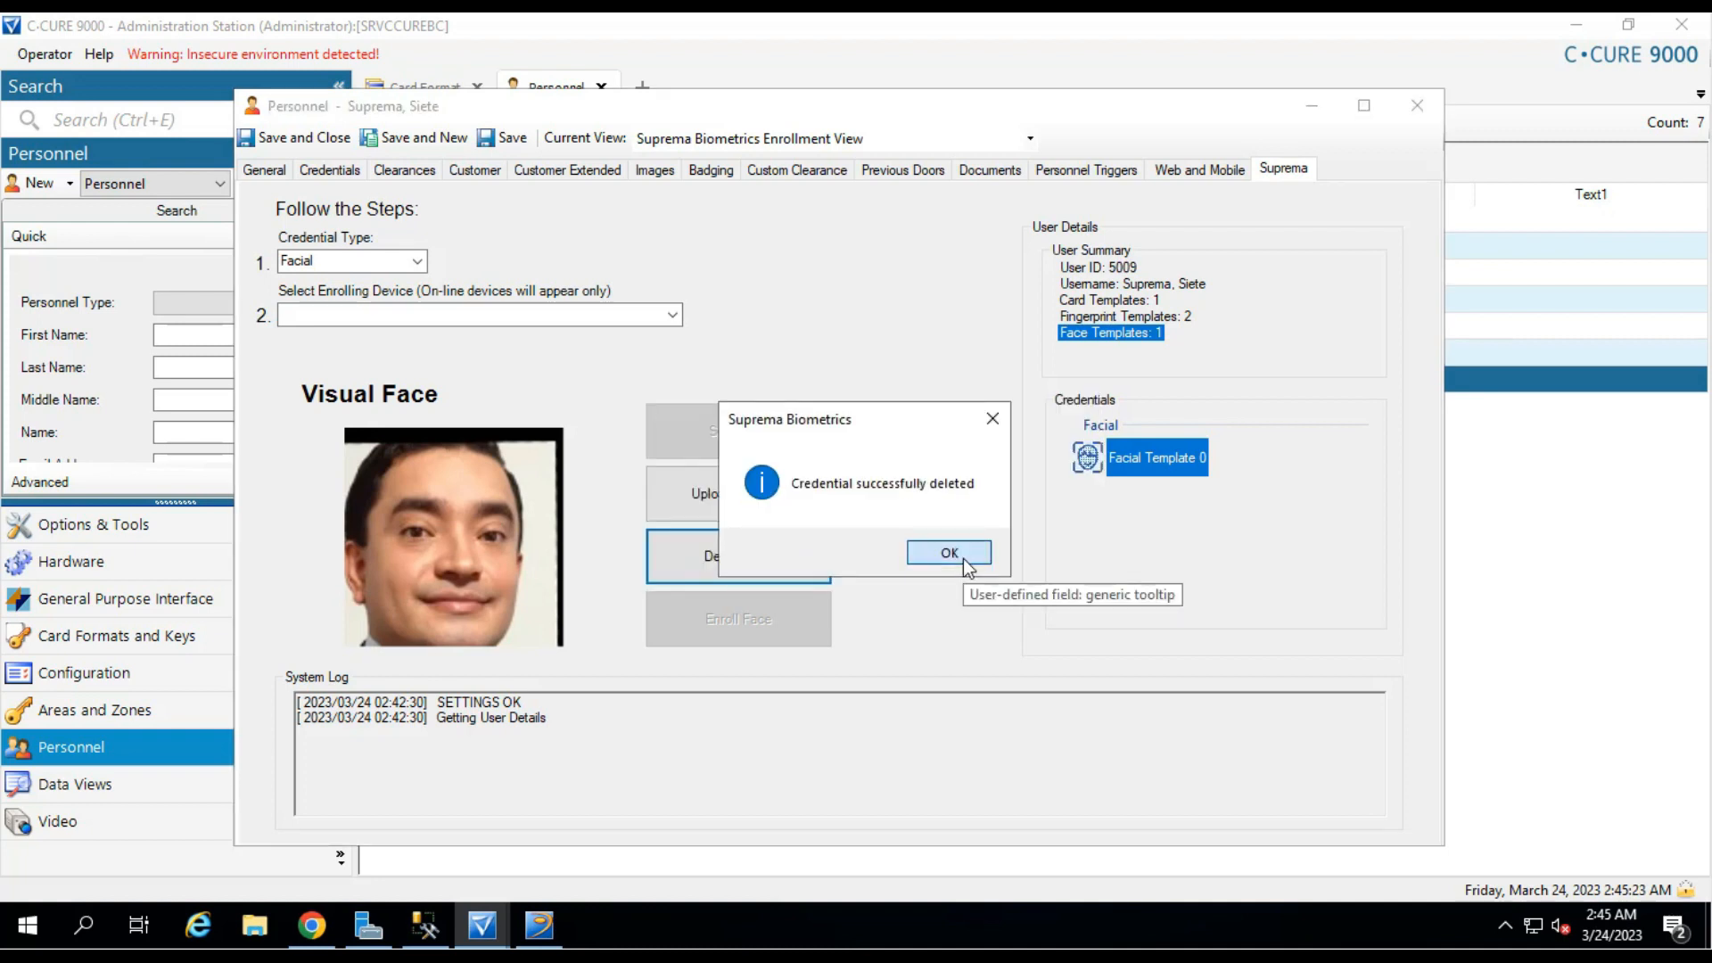
left_click(964, 558)
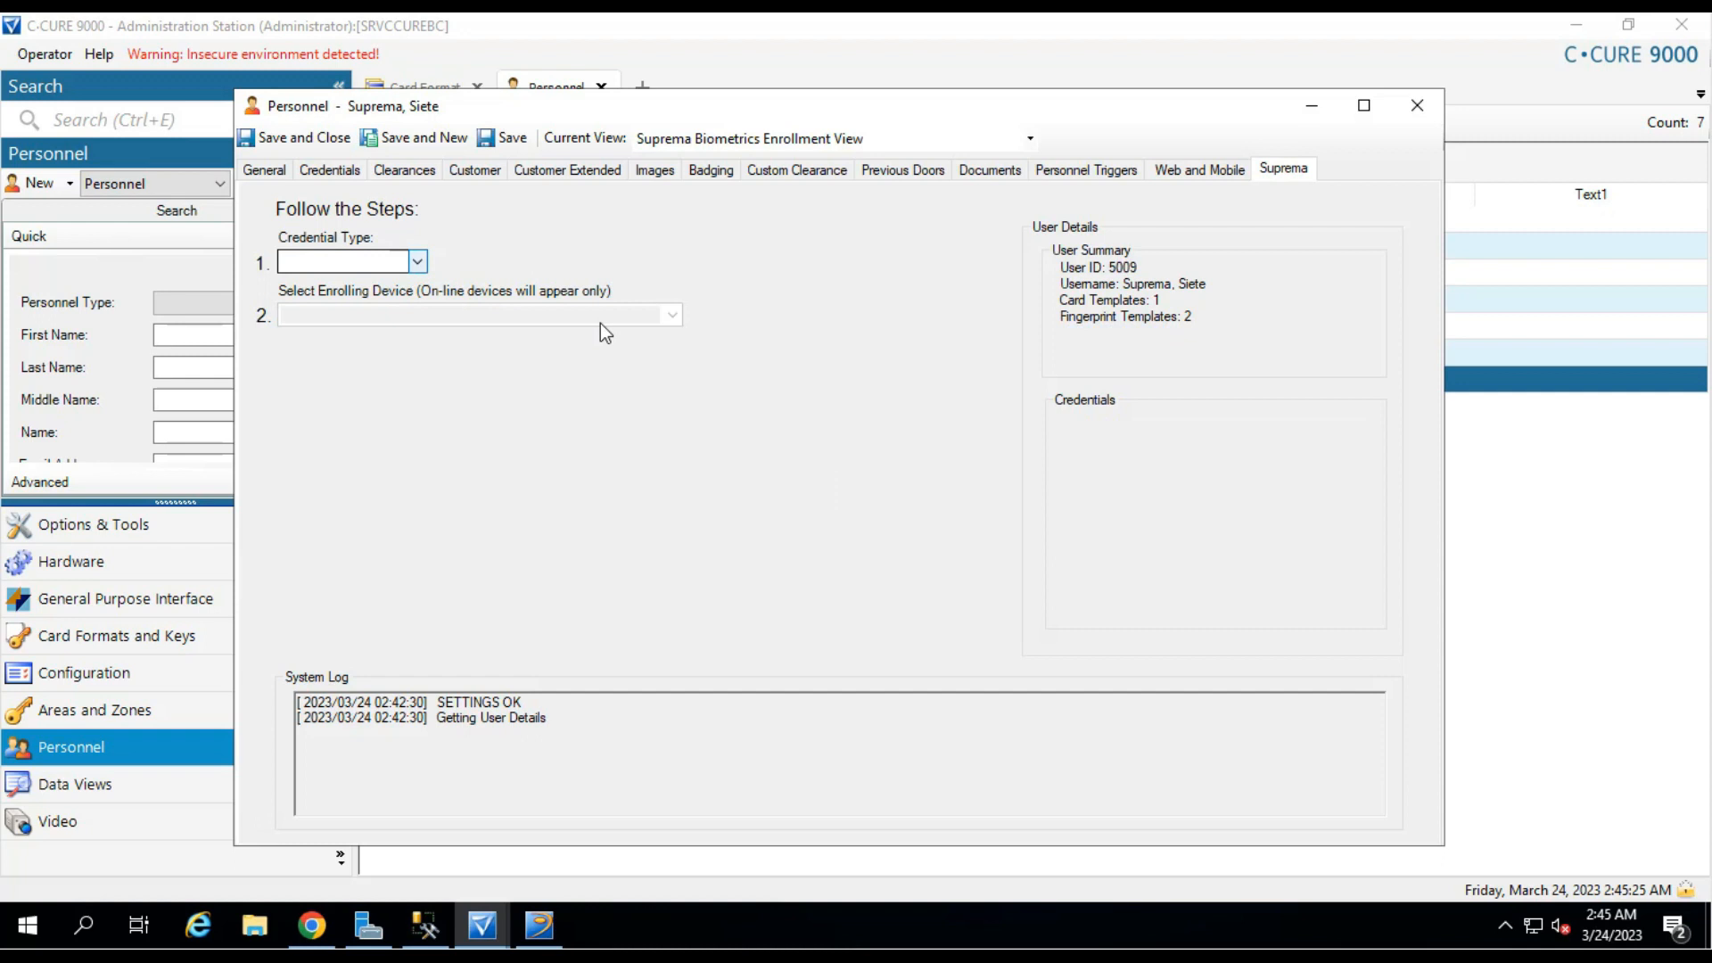
left_click(418, 261)
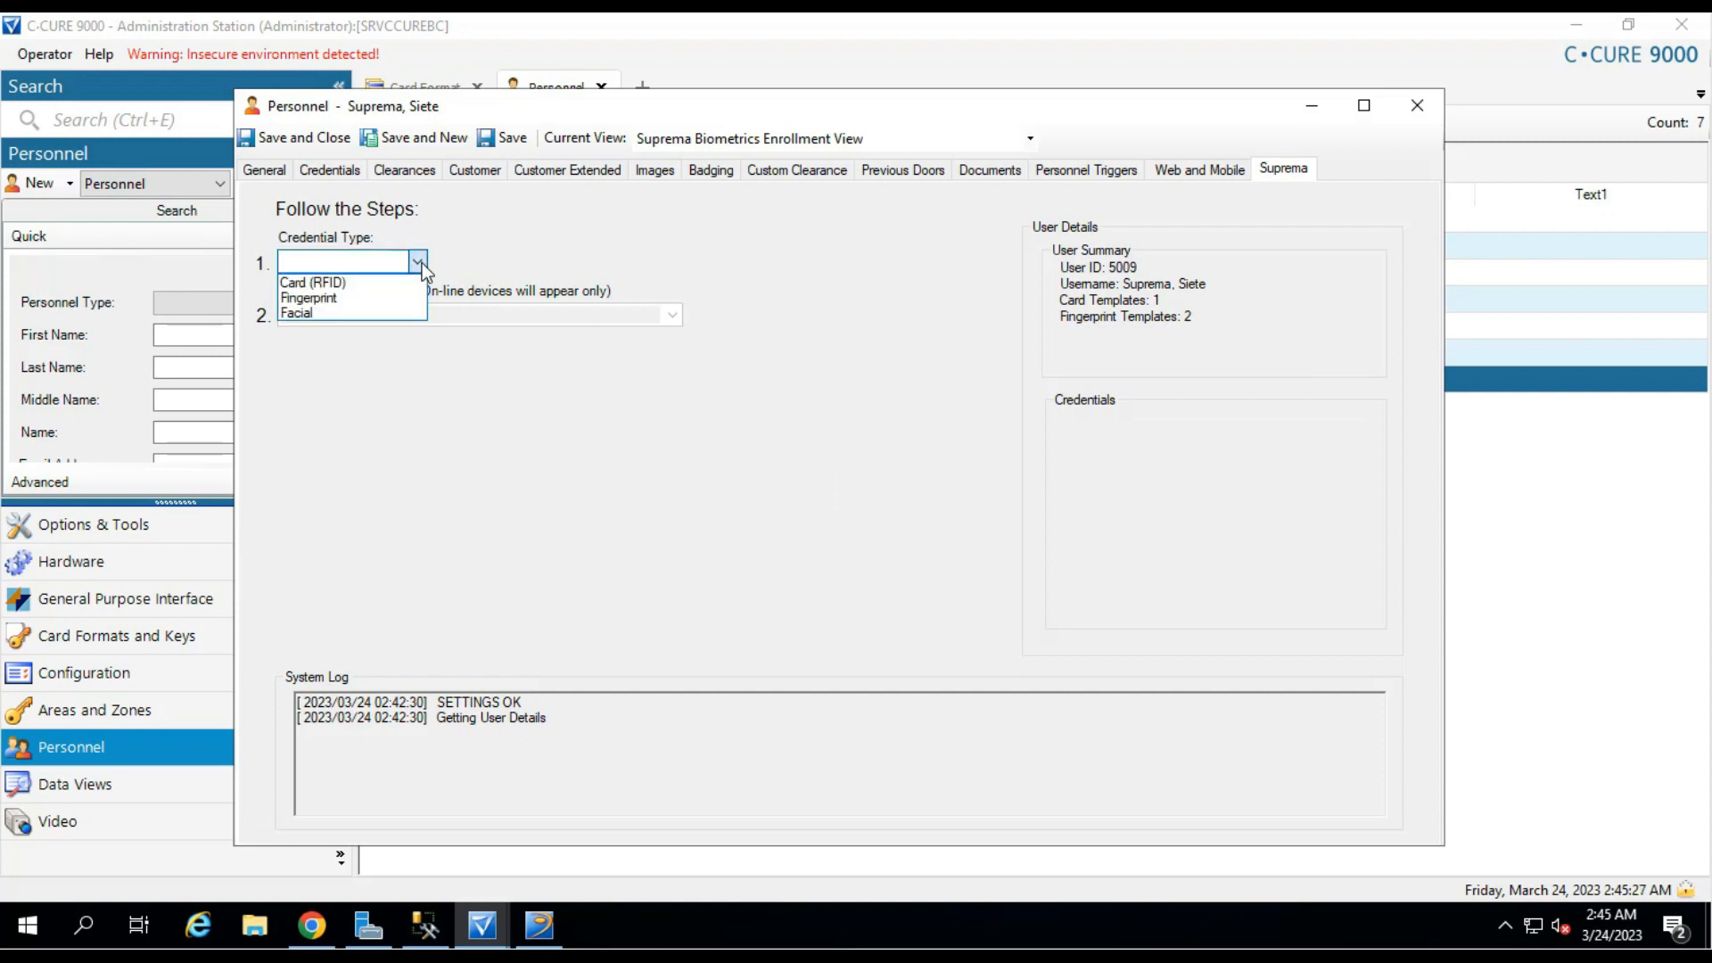
left_click(353, 309)
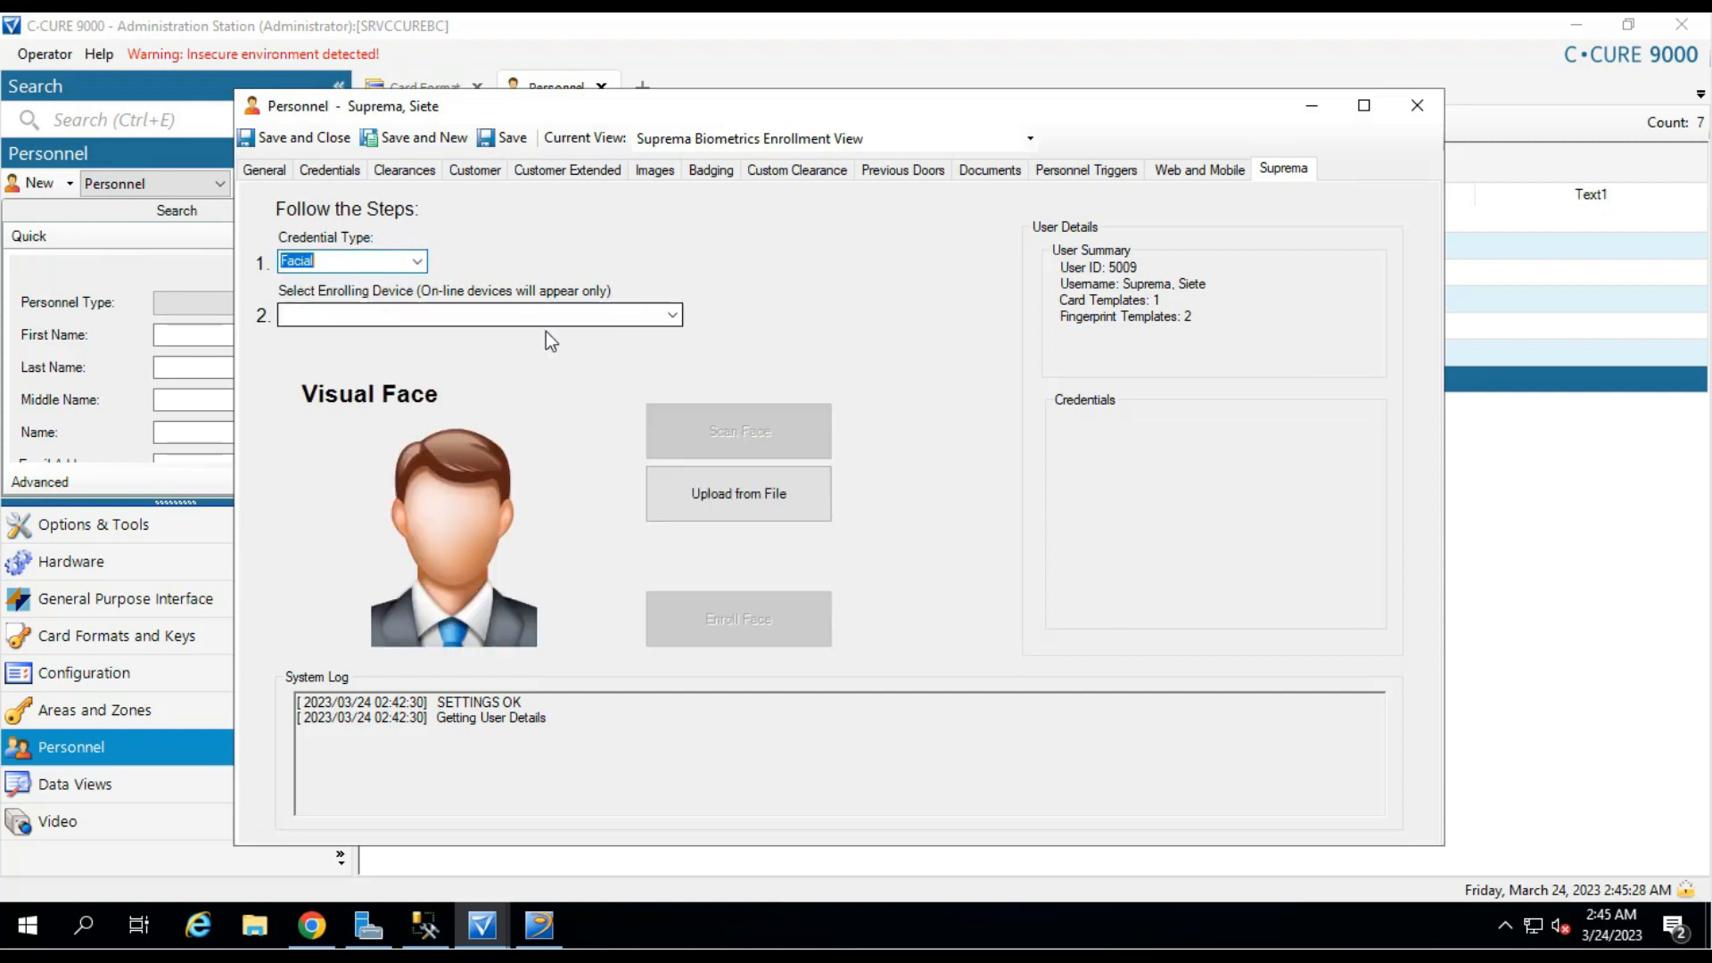
Try Screenshot (2).png as the face photo; it is rejected because no face is found.
left_click(762, 496)
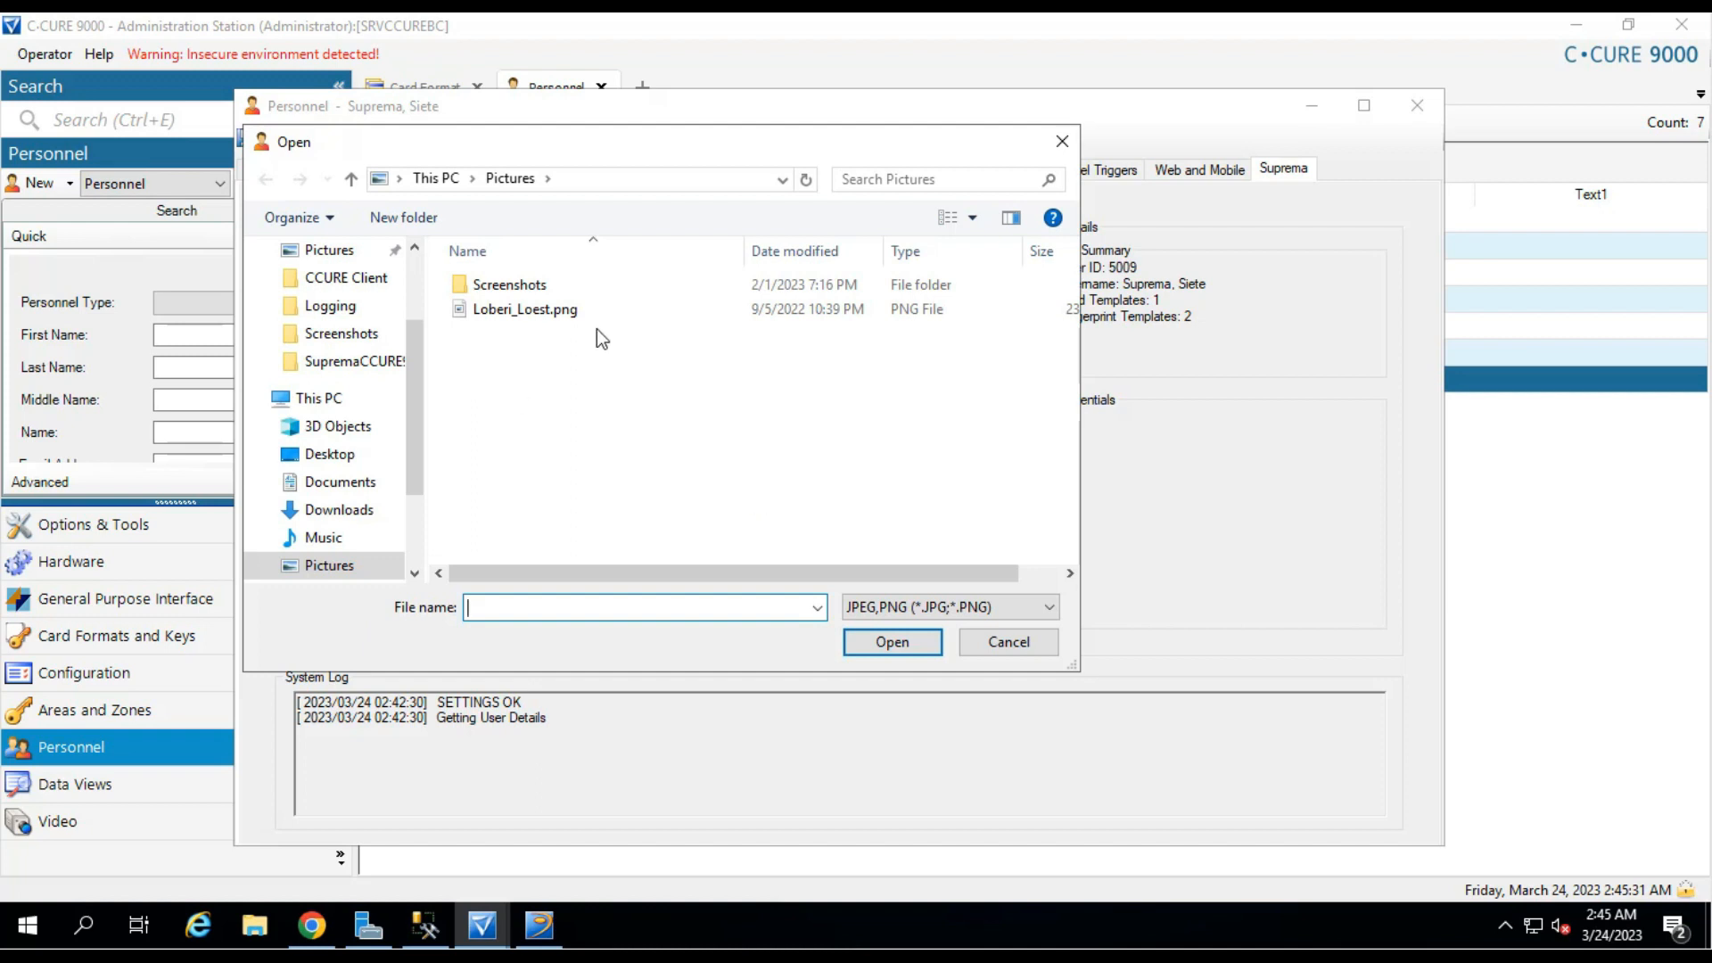
left_click(553, 286)
double_click(553, 286)
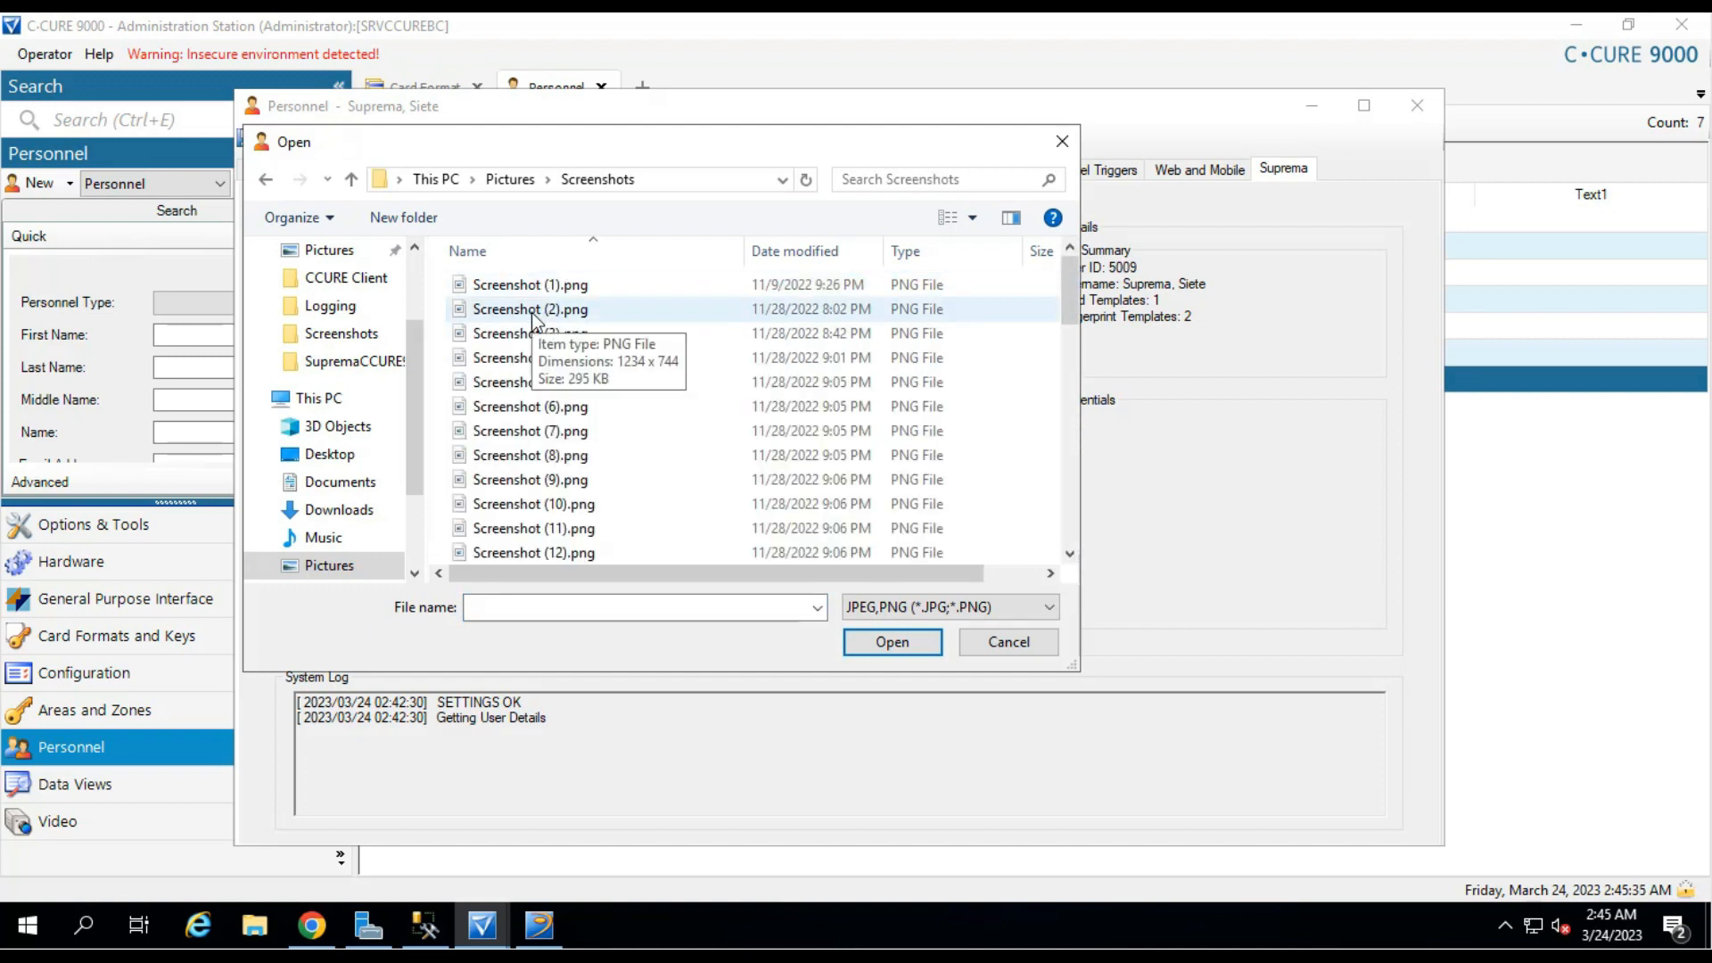
left_click(533, 312)
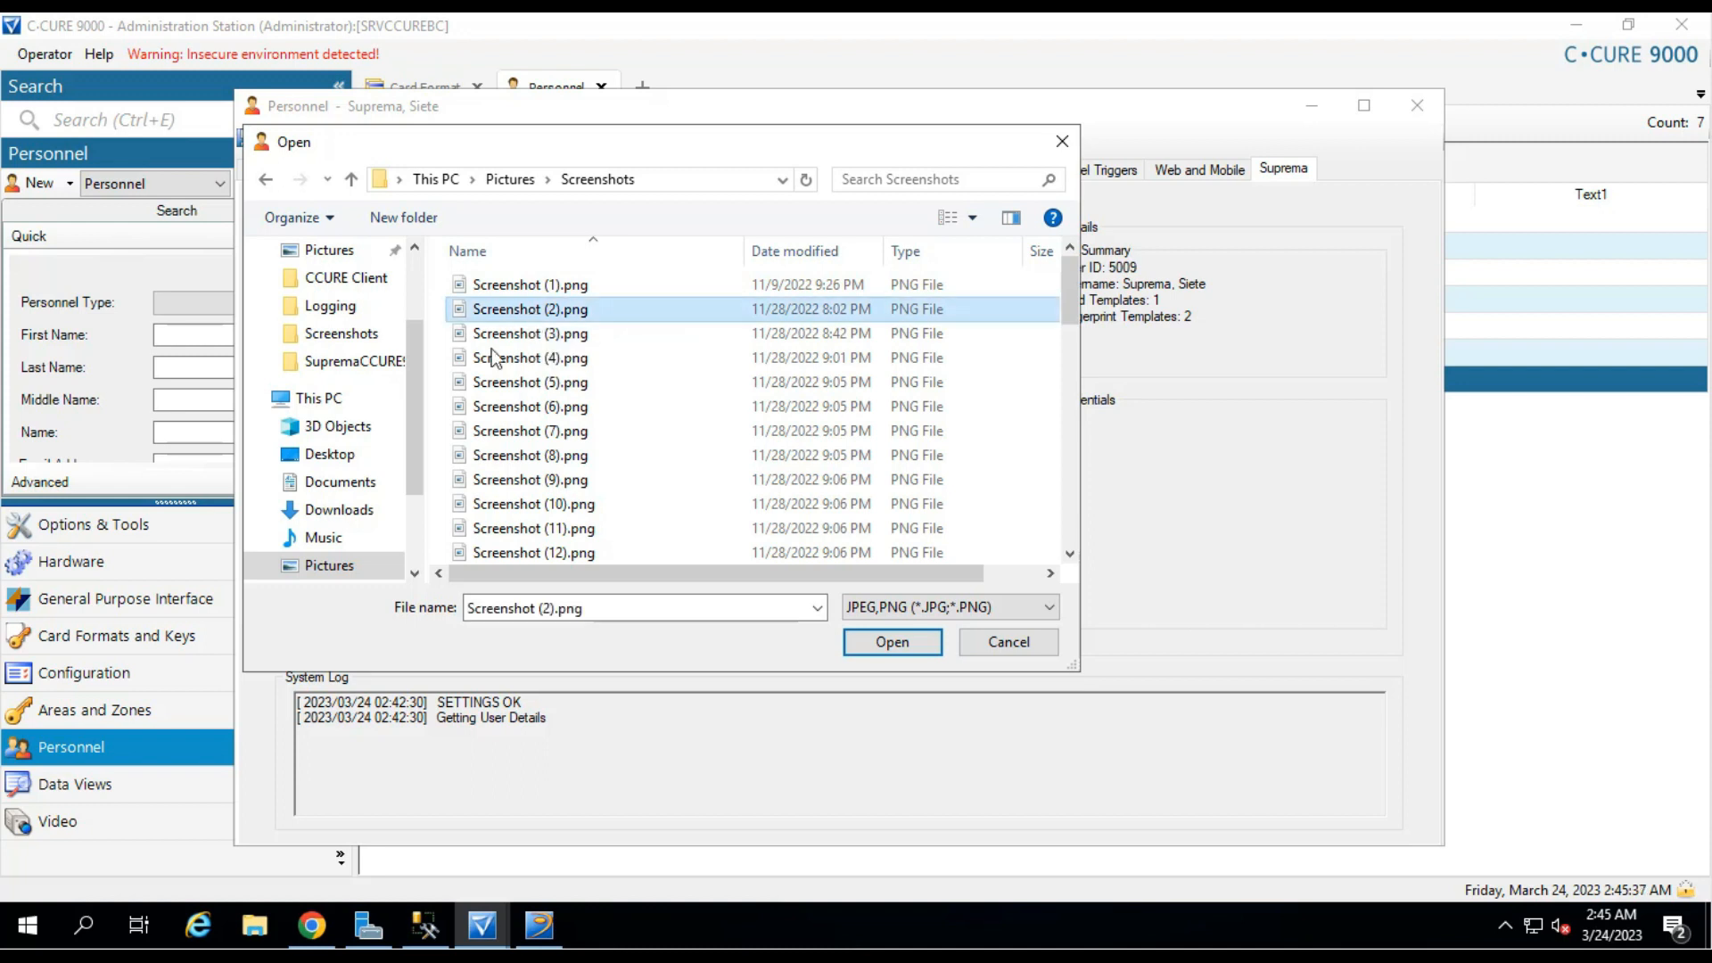
left_click(892, 642)
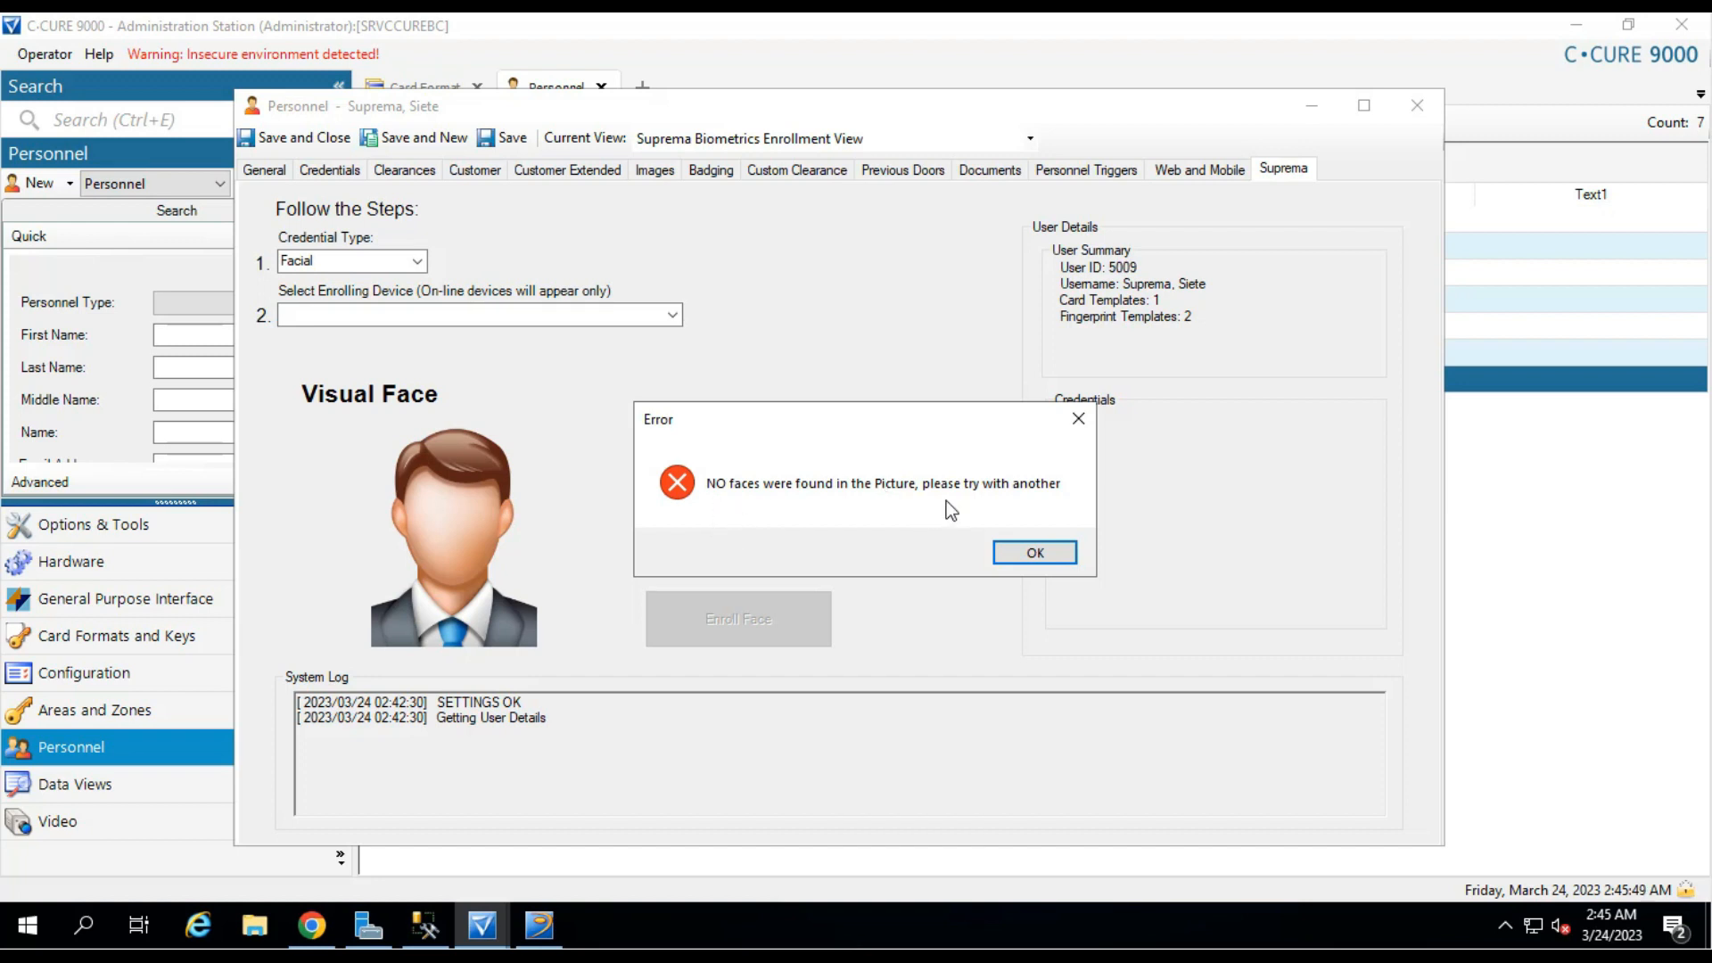
left_click(1034, 551)
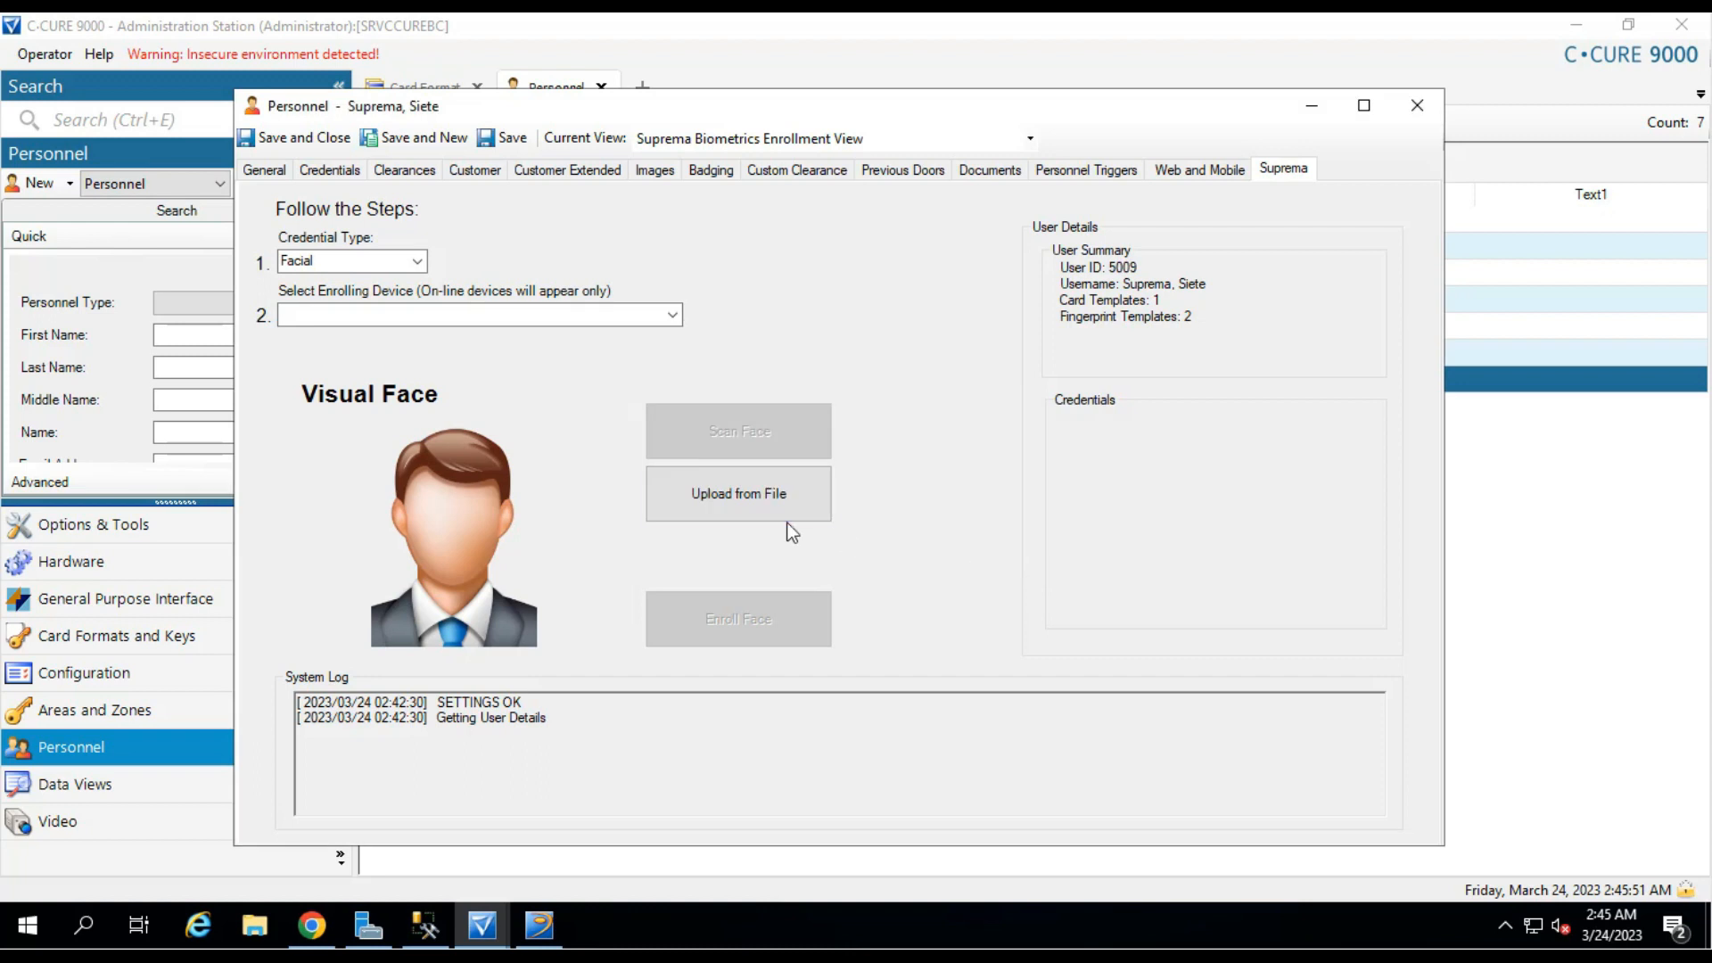
left_click(785, 512)
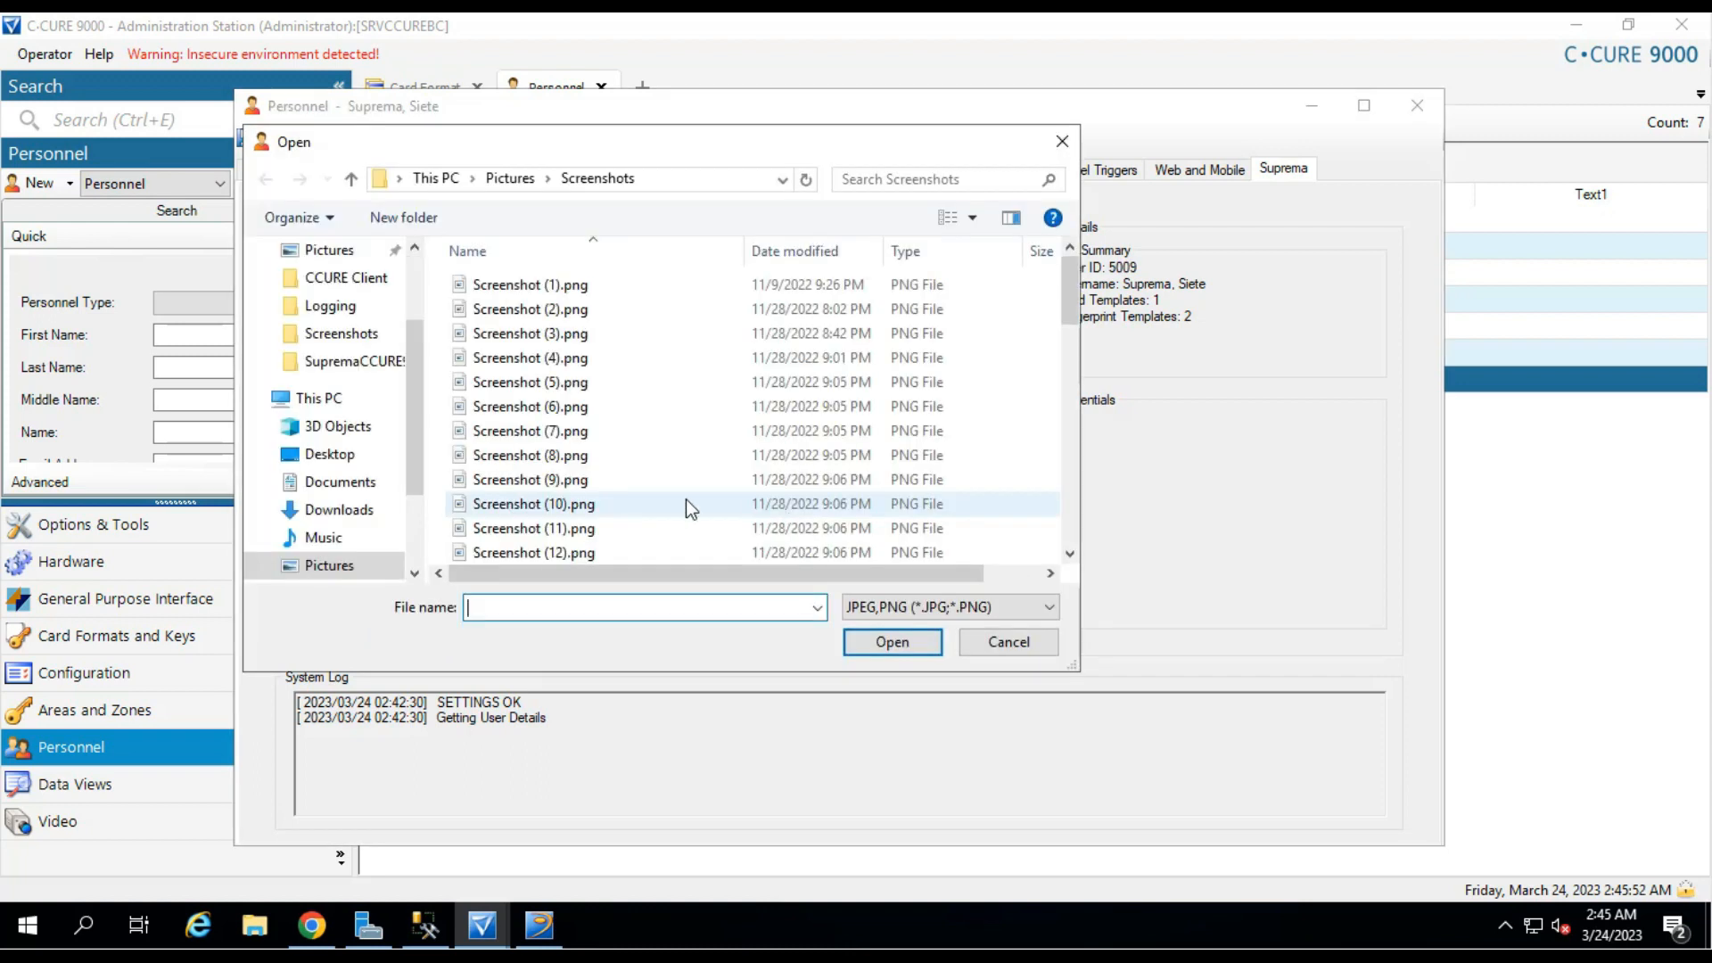
Load the portrait PNG from Pictures and crop it to a finely adjusted face box.
left_click(494, 186)
left_click(521, 314)
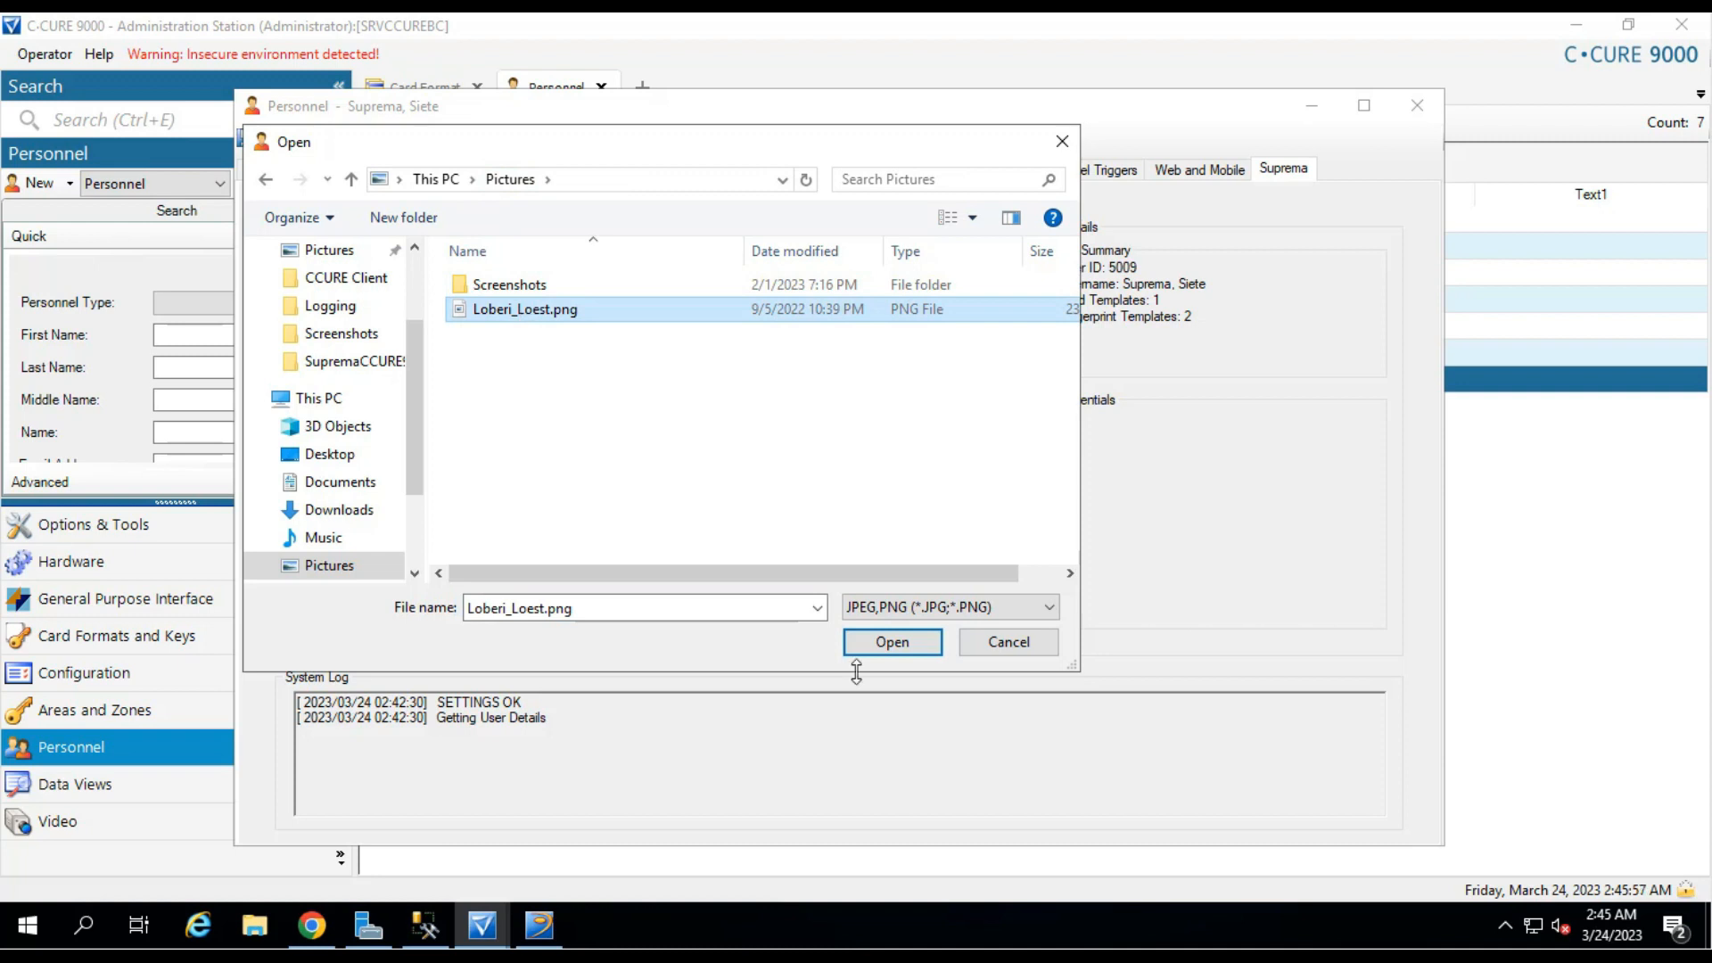
left_click(887, 642)
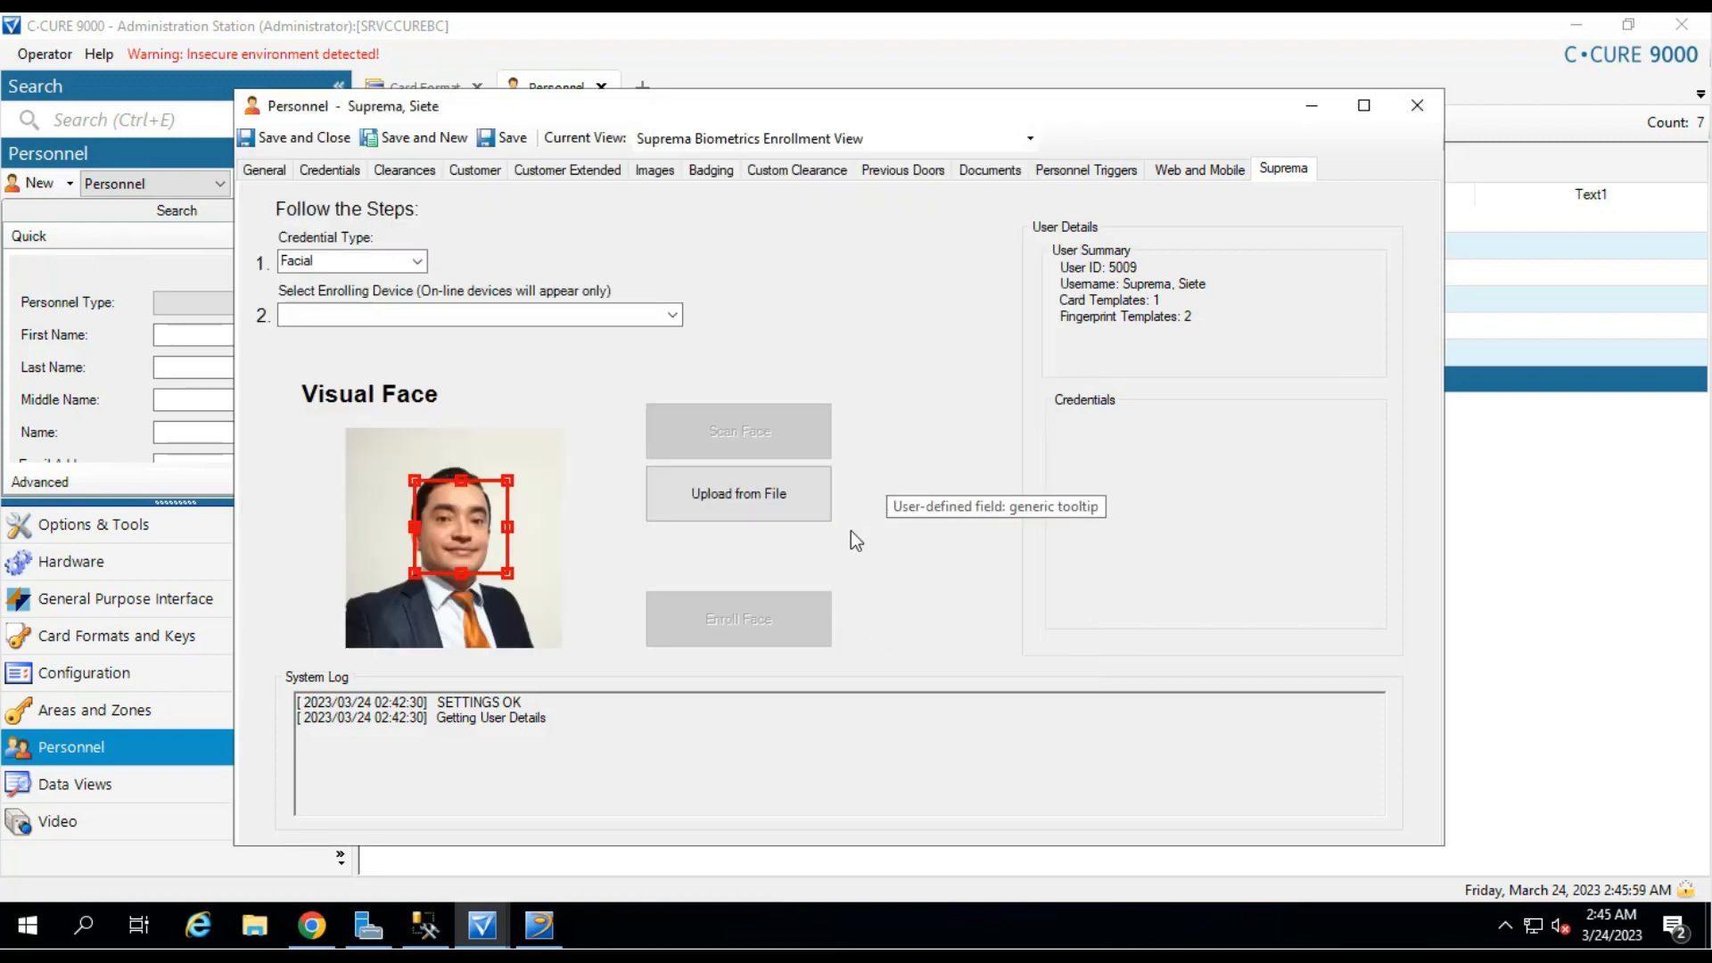
left_click_drag(415, 574, 404, 584)
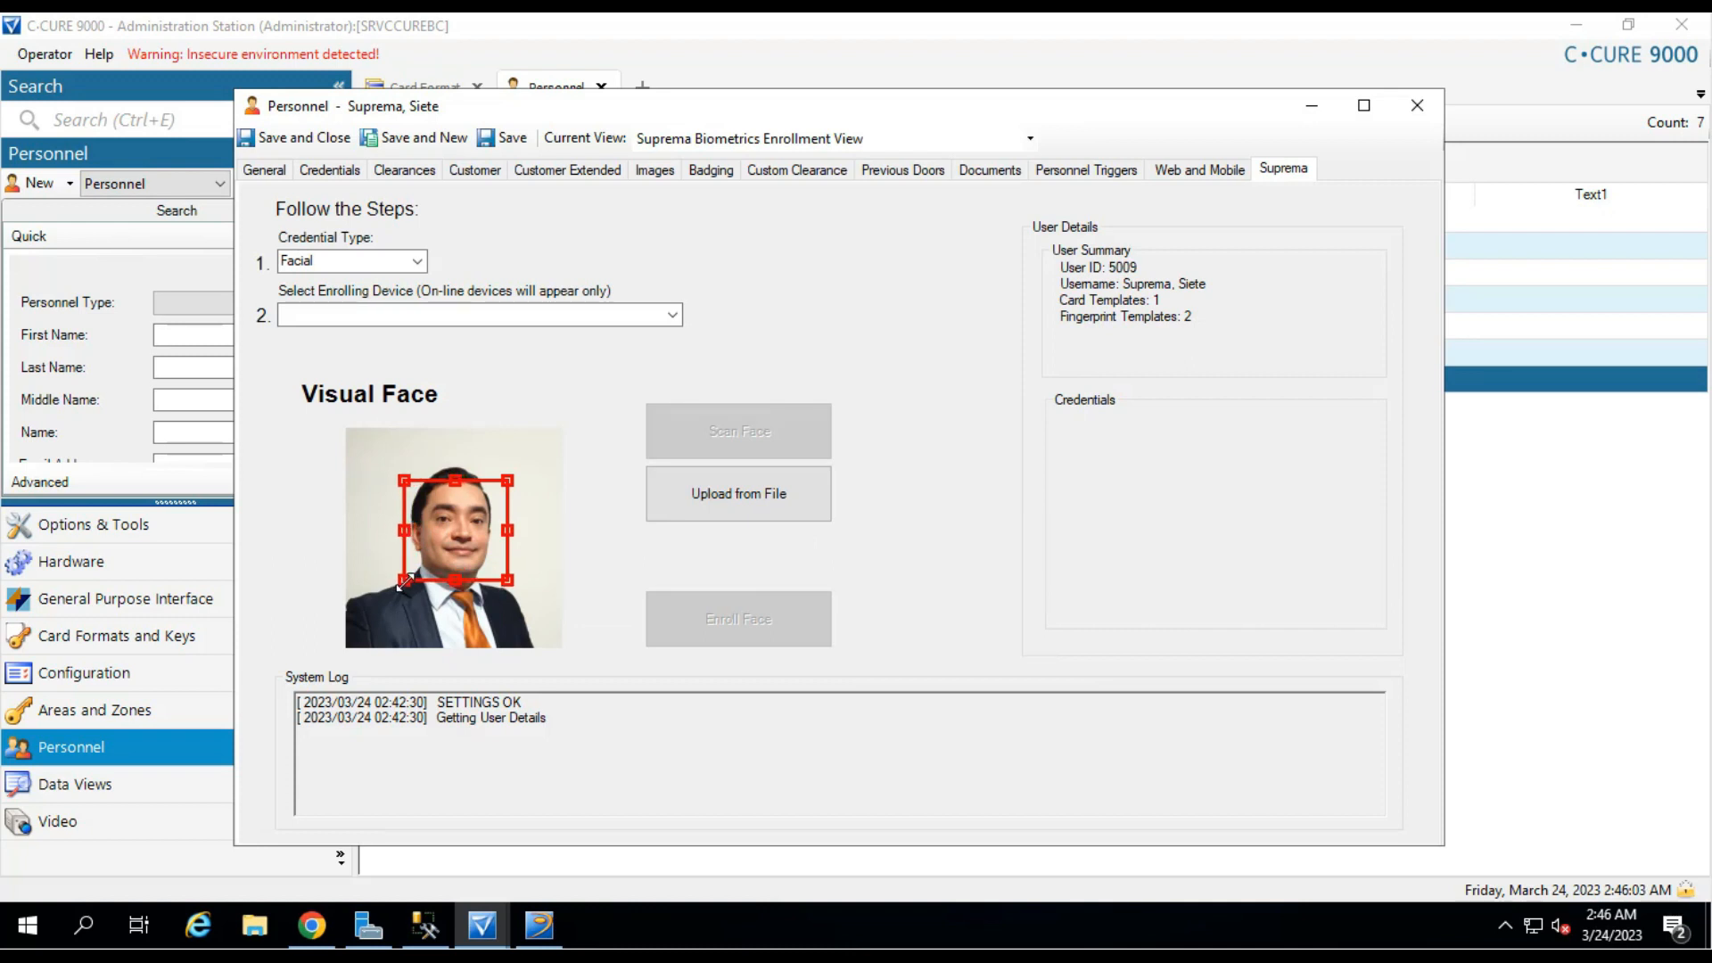
left_click_drag(507, 530, 505, 531)
left_click_drag(456, 480, 456, 473)
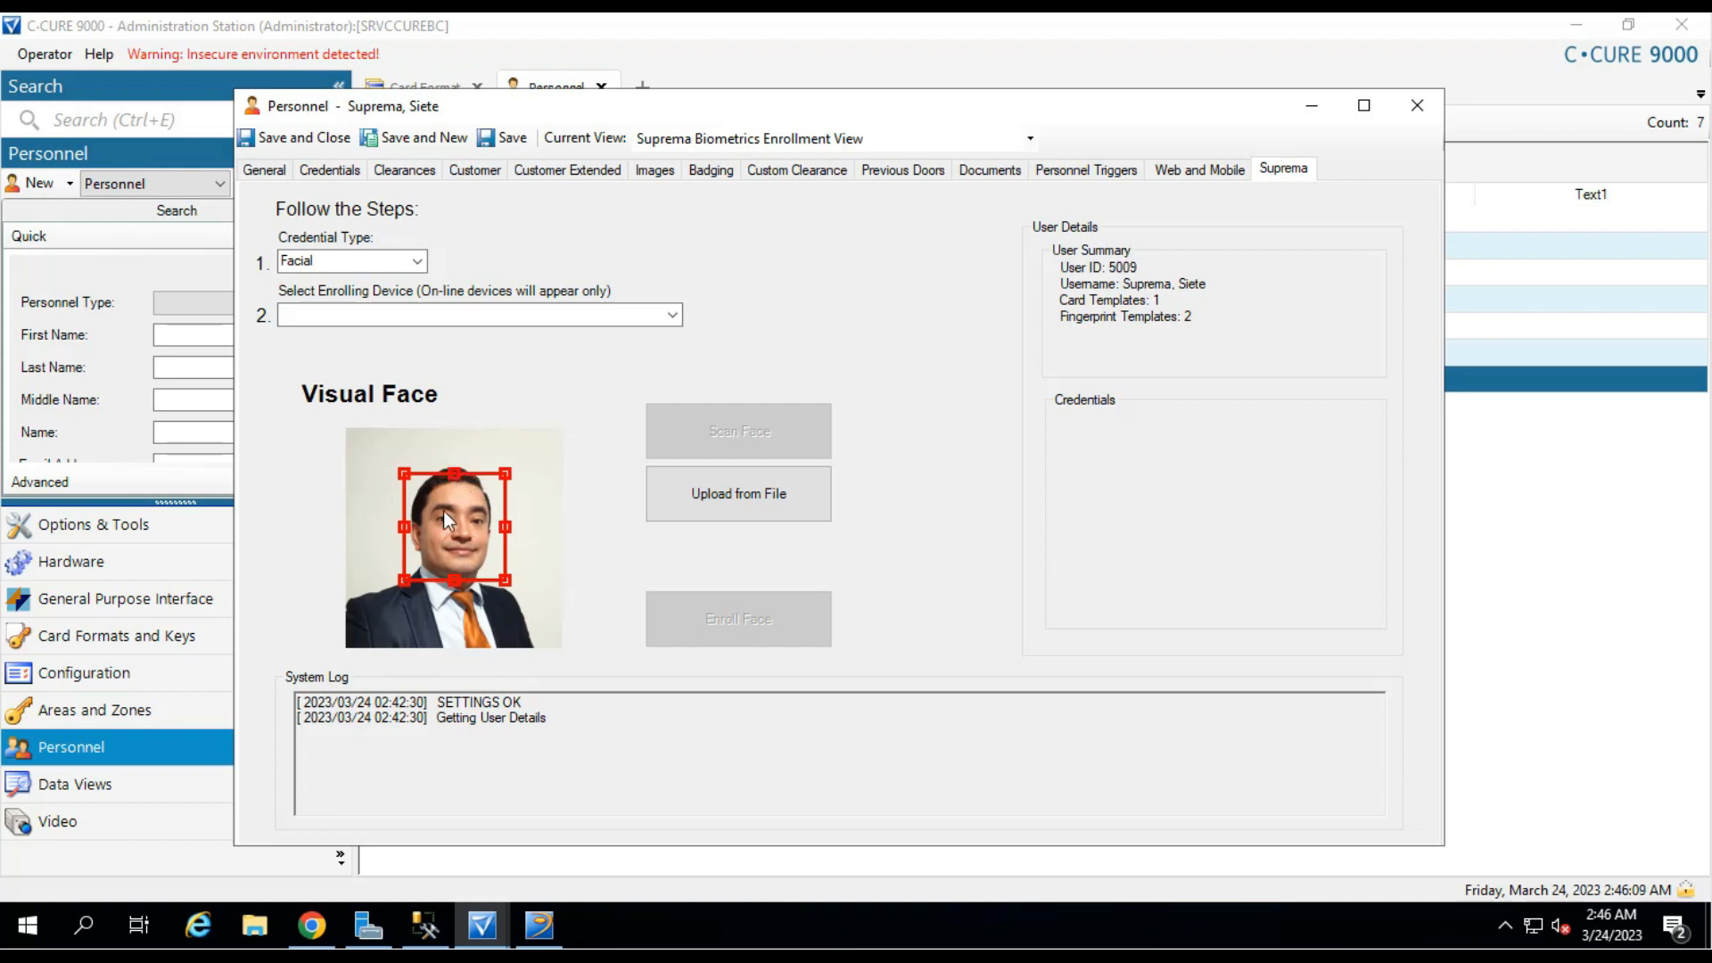
left_click_drag(454, 580, 453, 588)
left_click_drag(404, 528, 401, 528)
double_click(454, 539)
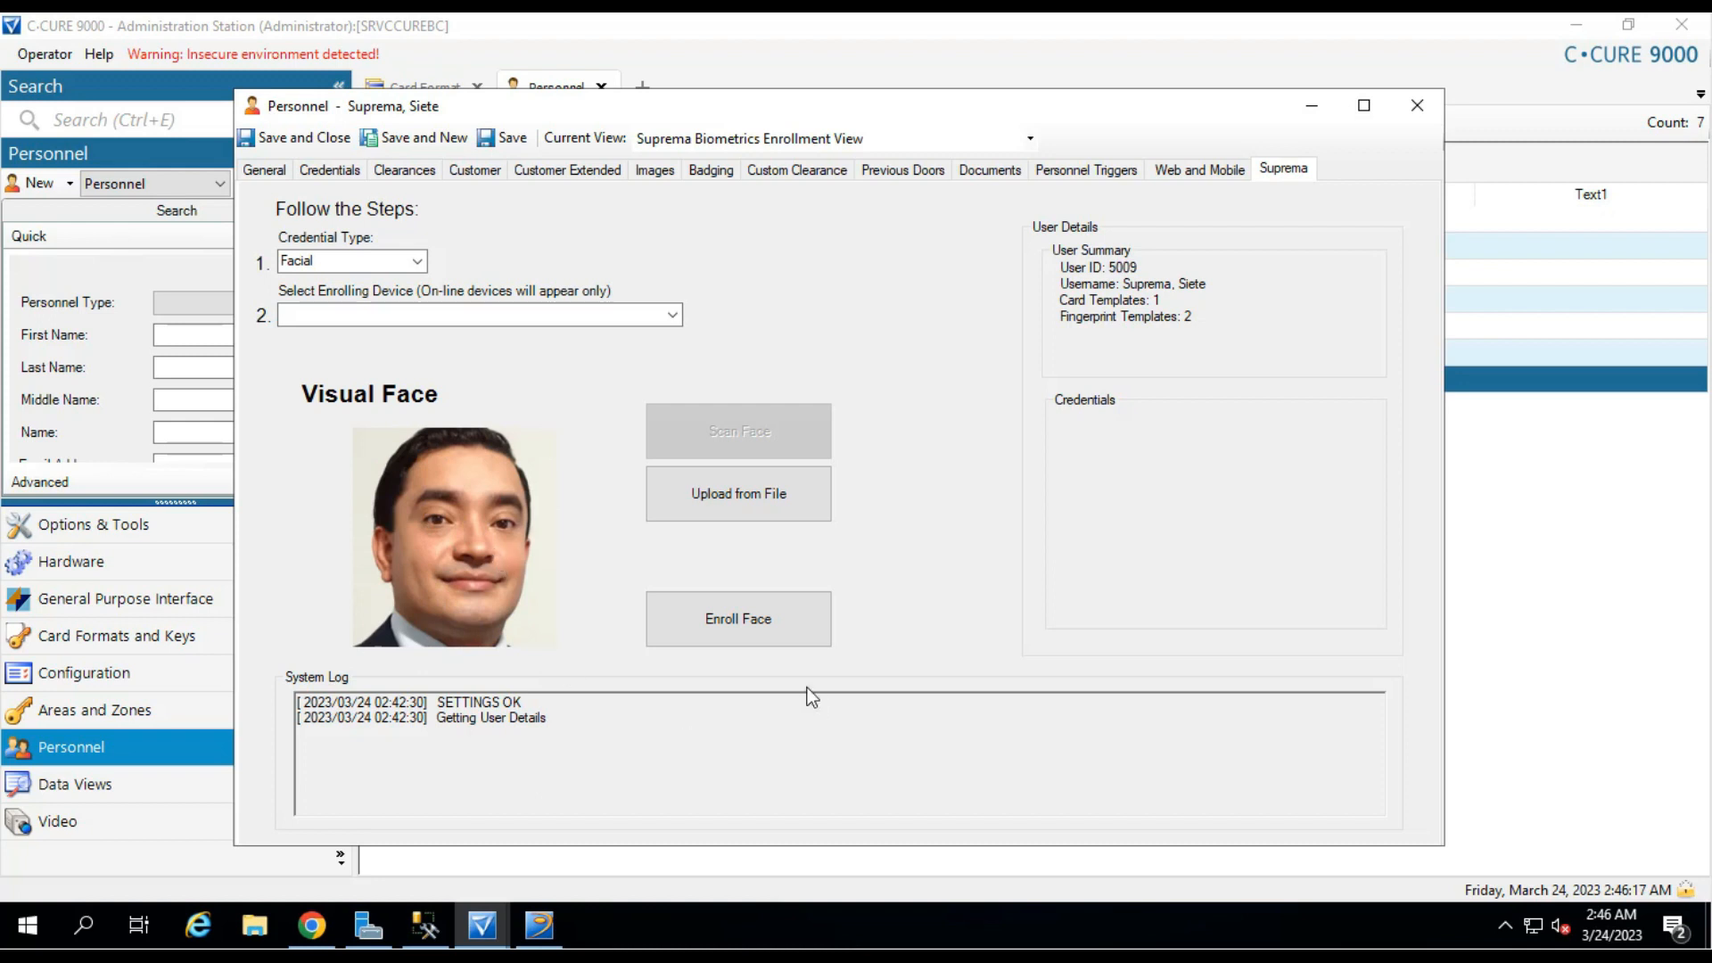
Enroll the cropped face, view the stored template photo, and switch to the activity log.
left_click(747, 626)
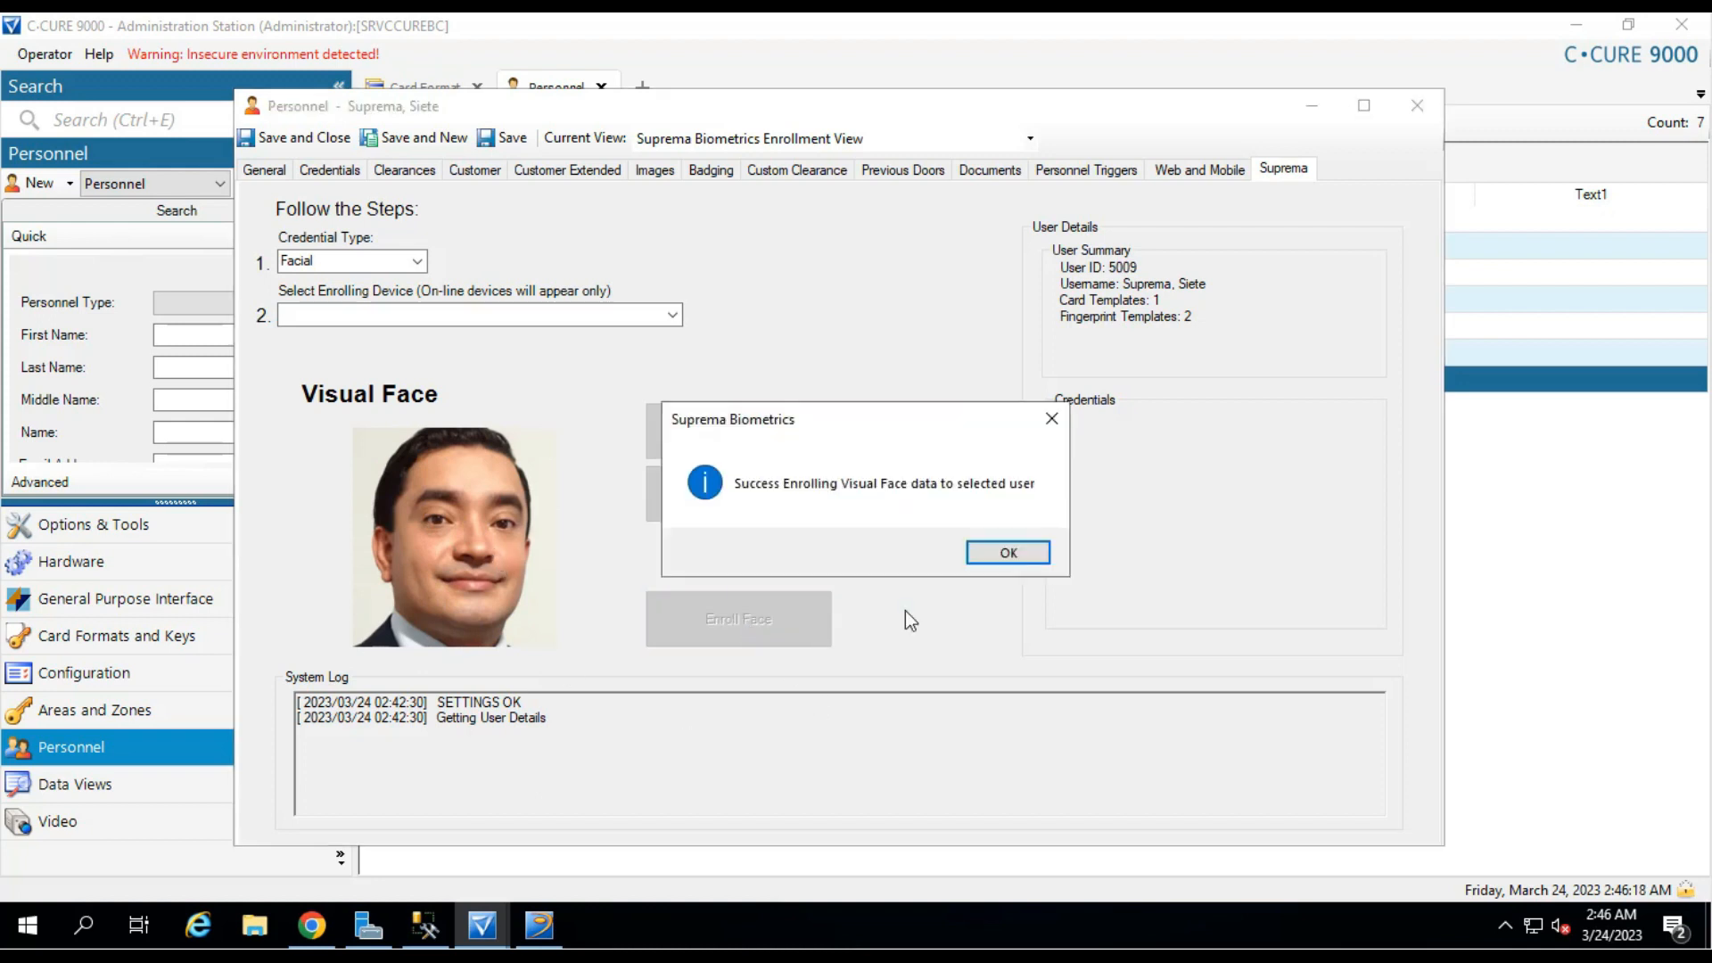
left_click(1007, 553)
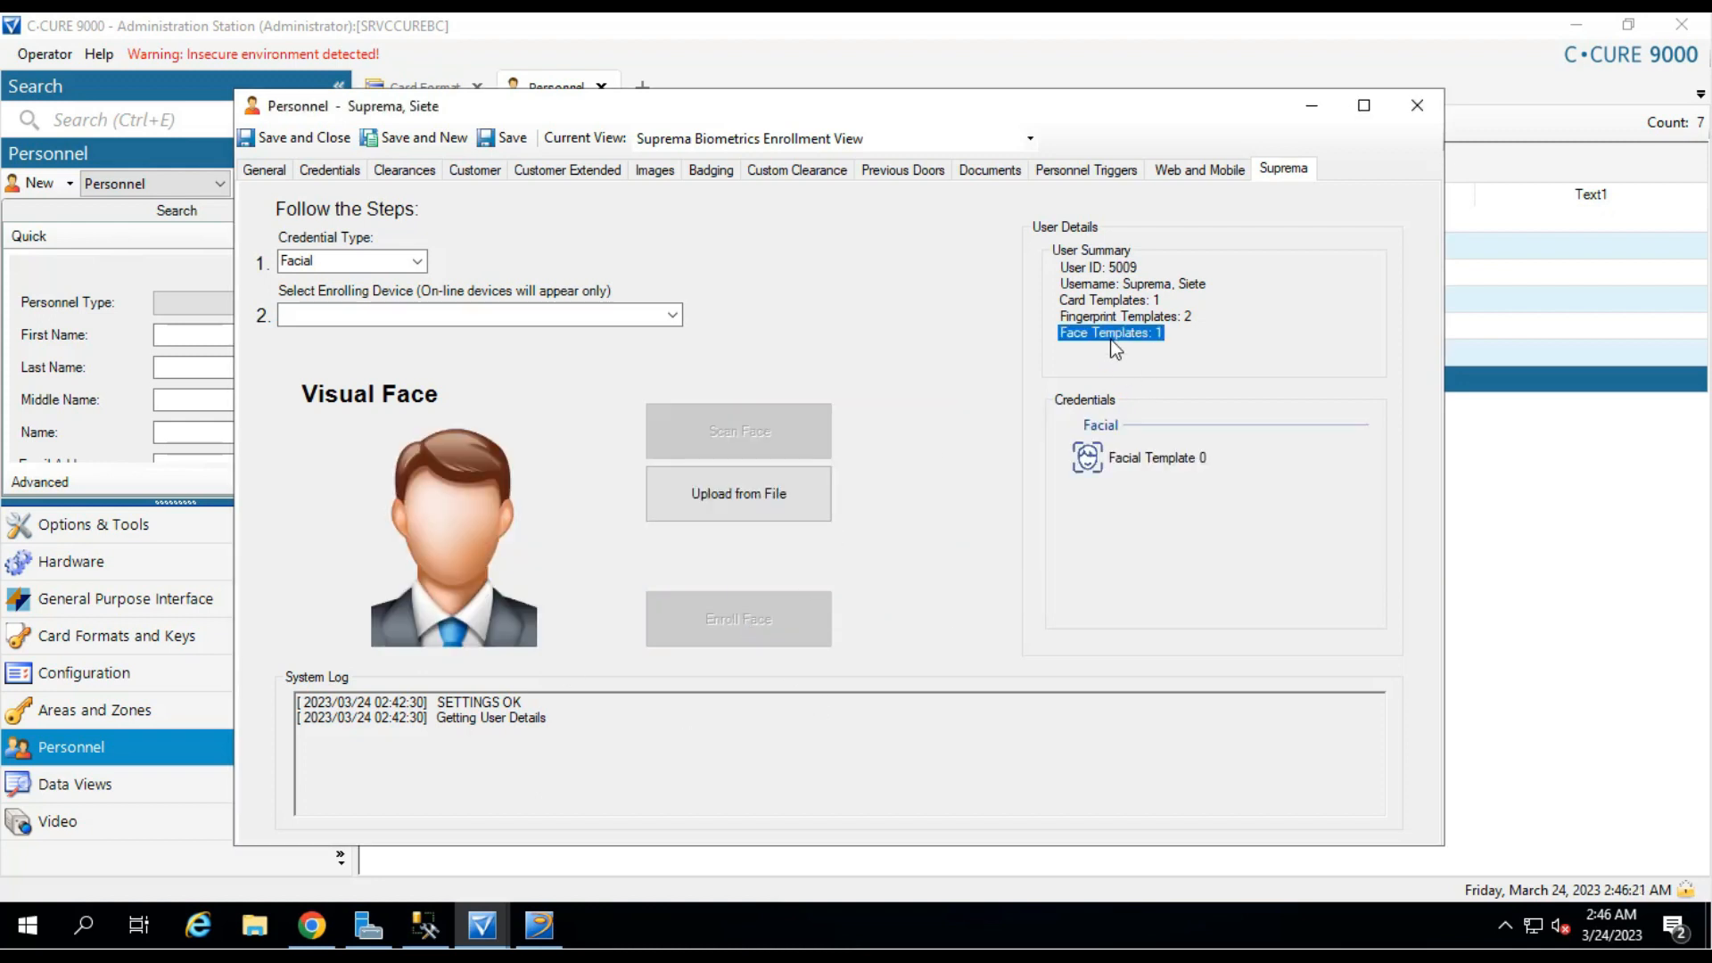
left_click(1186, 457)
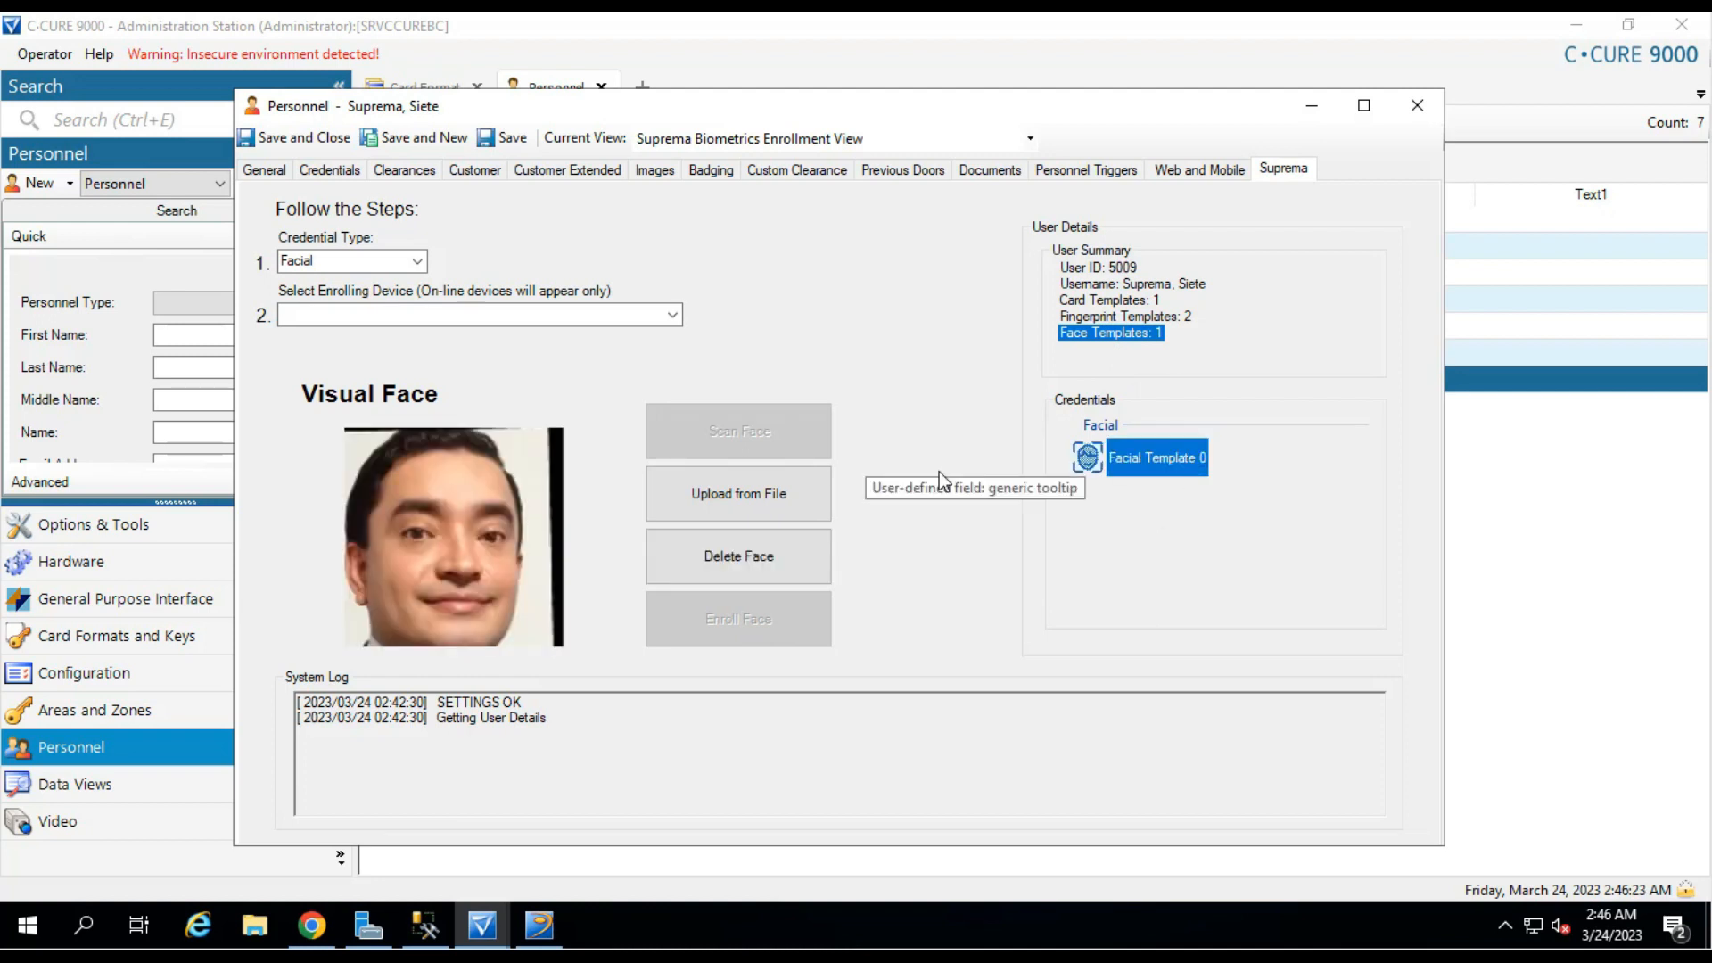
left_click(539, 925)
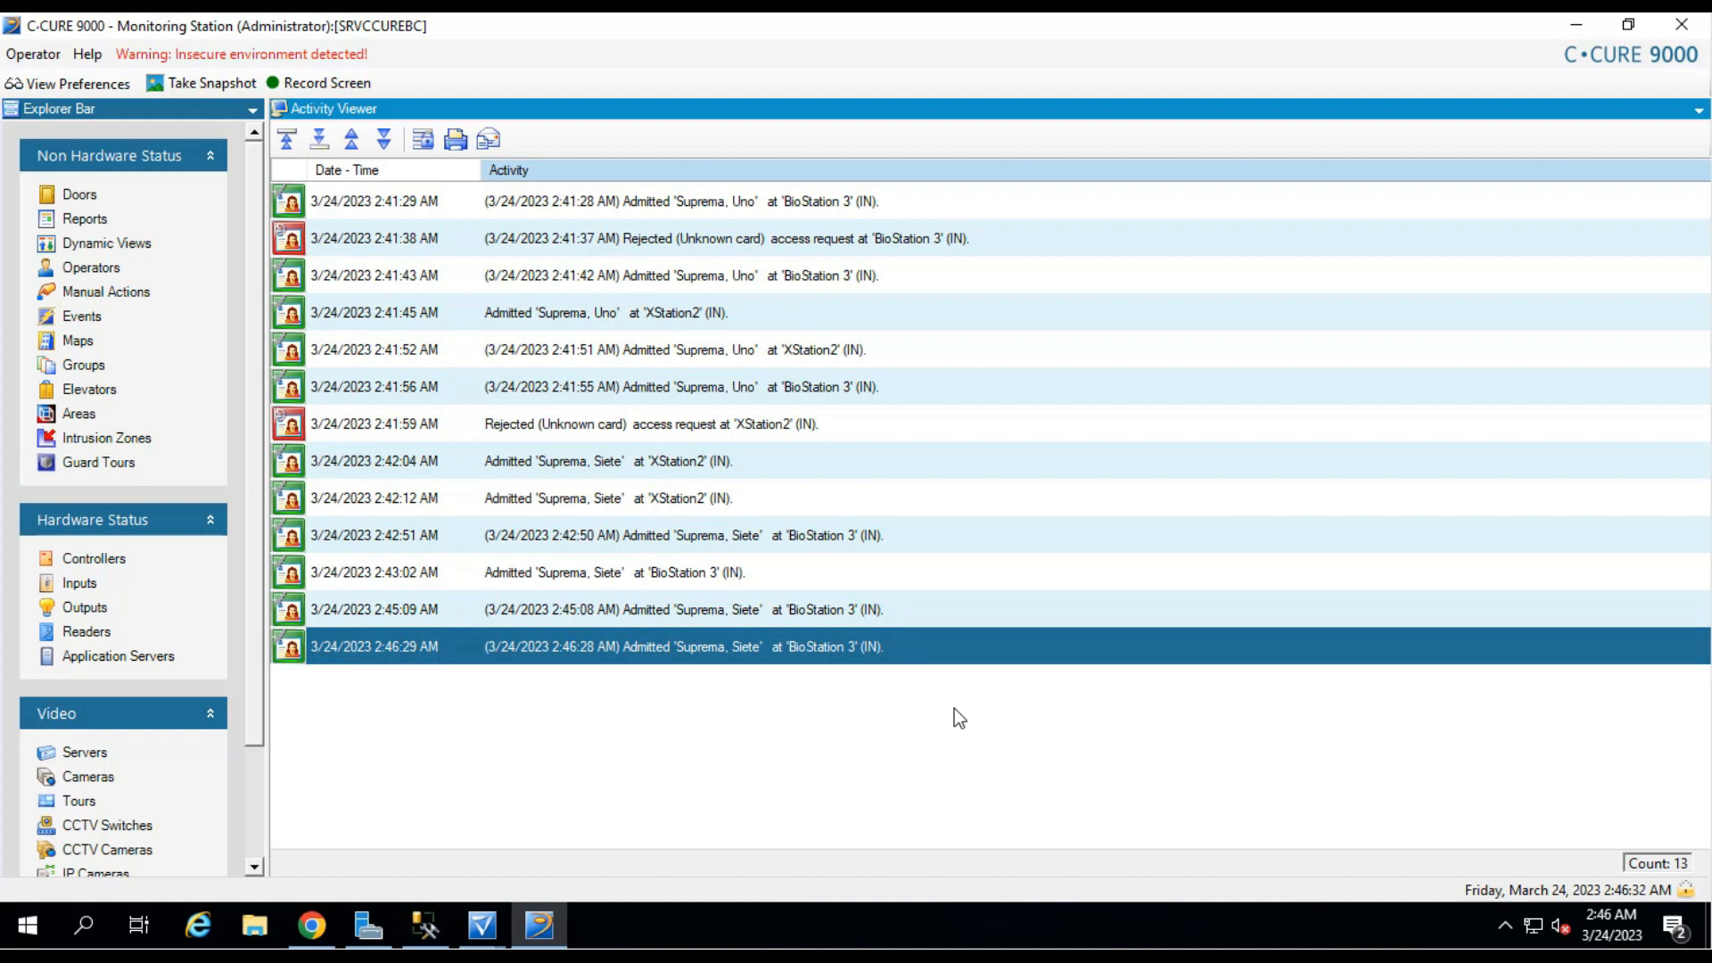
left_click(483, 925)
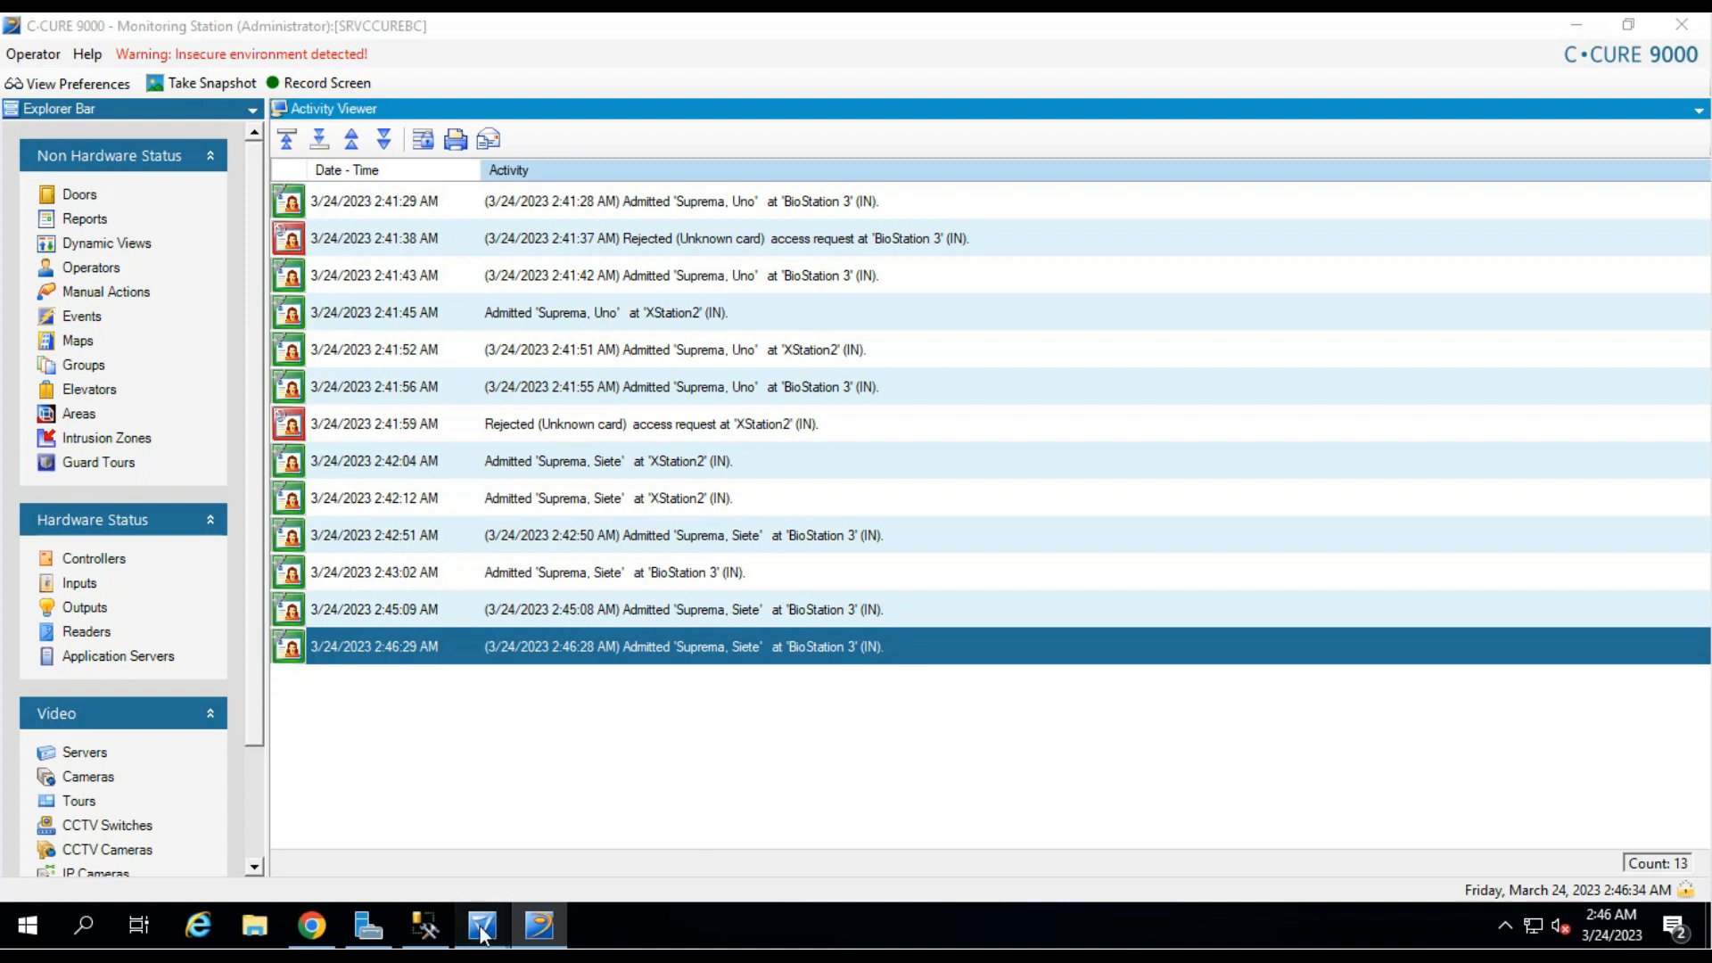
left_click(585, 864)
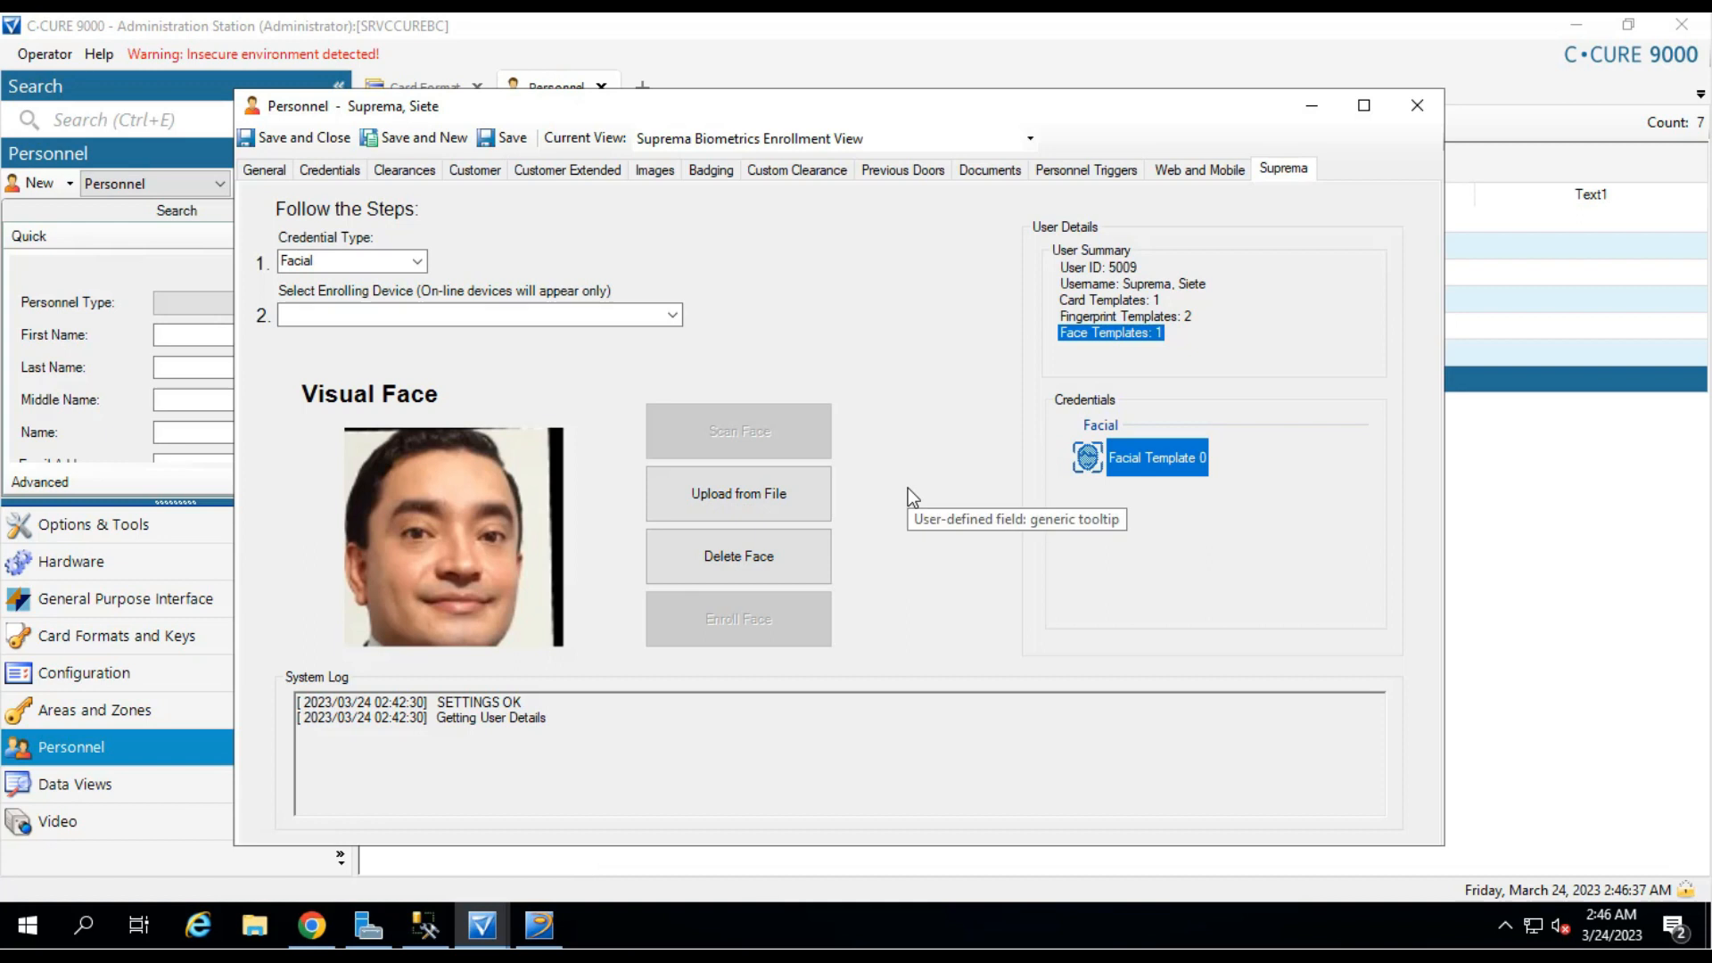
Show the two Fingerprint credential templates, then close the person's record.
left_click(416, 261)
left_click(356, 298)
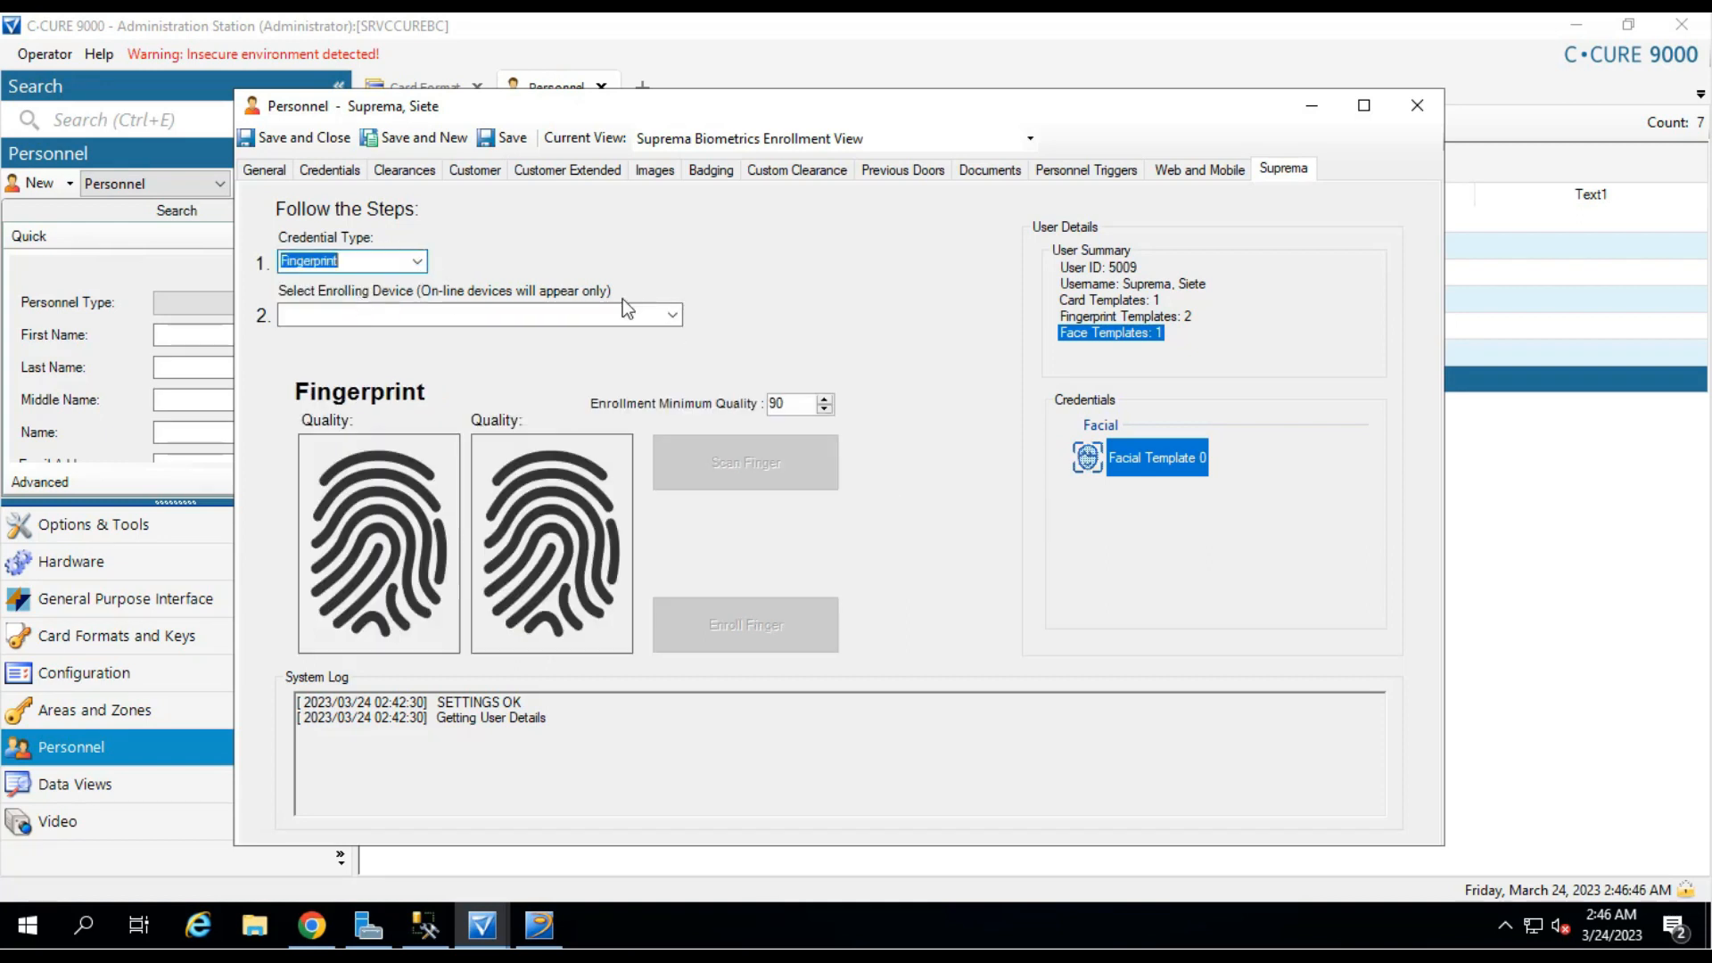
left_click(1165, 319)
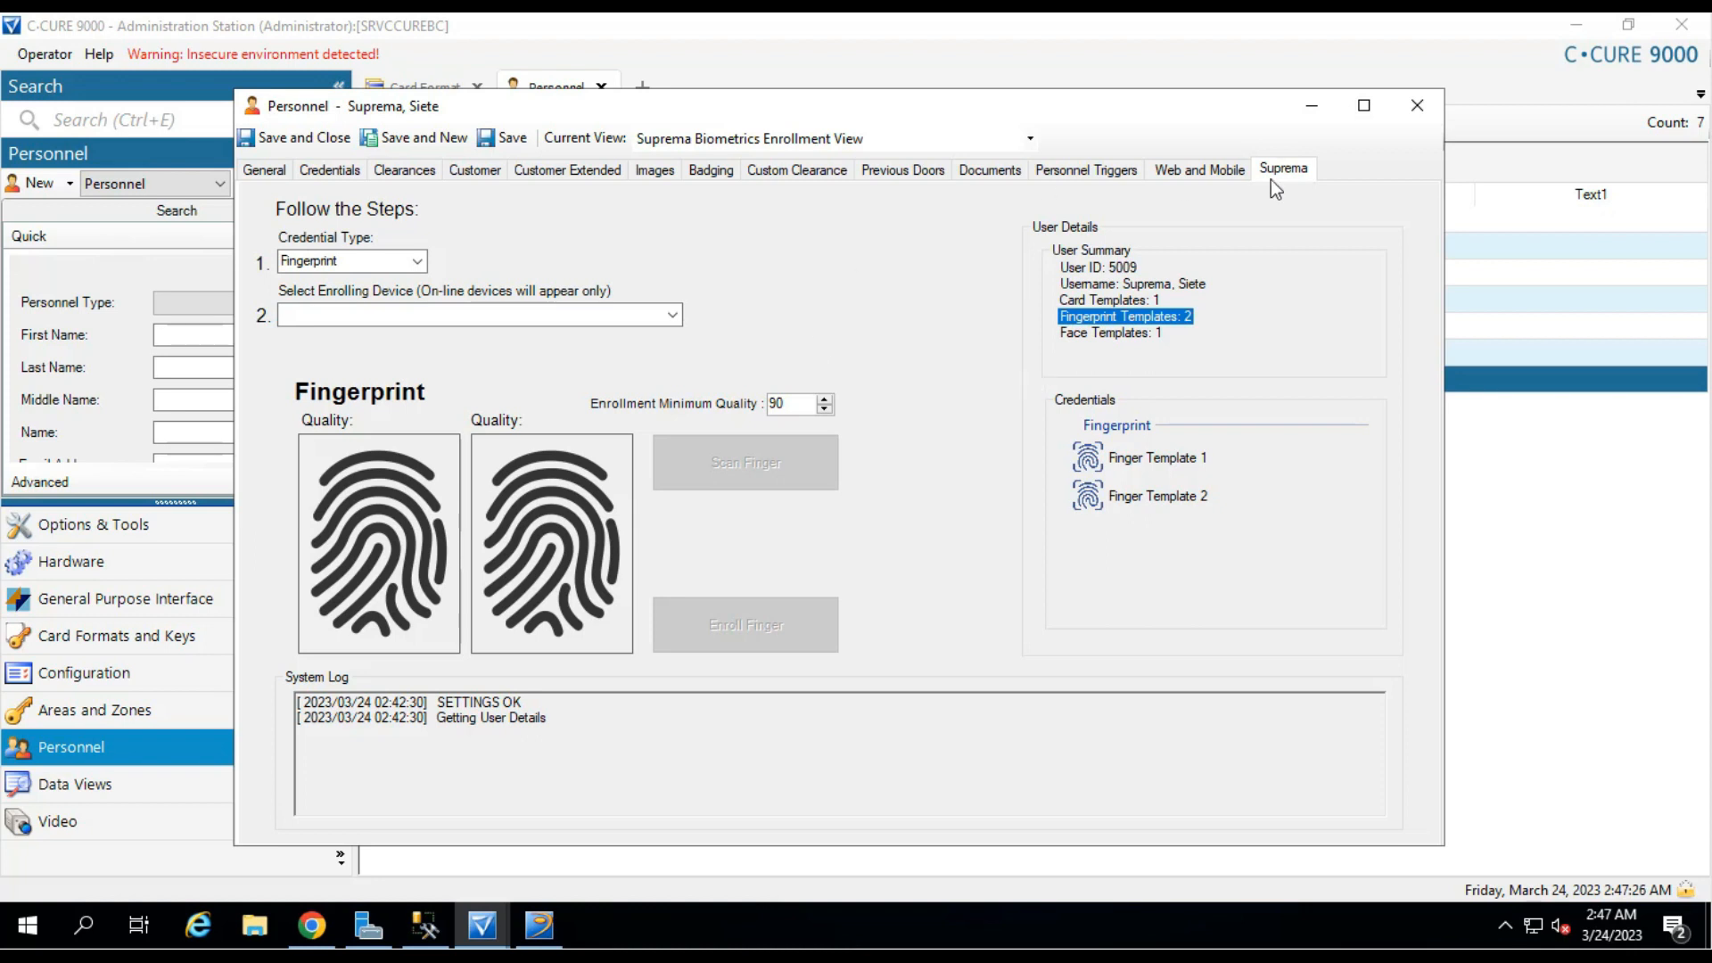
left_click(1421, 110)
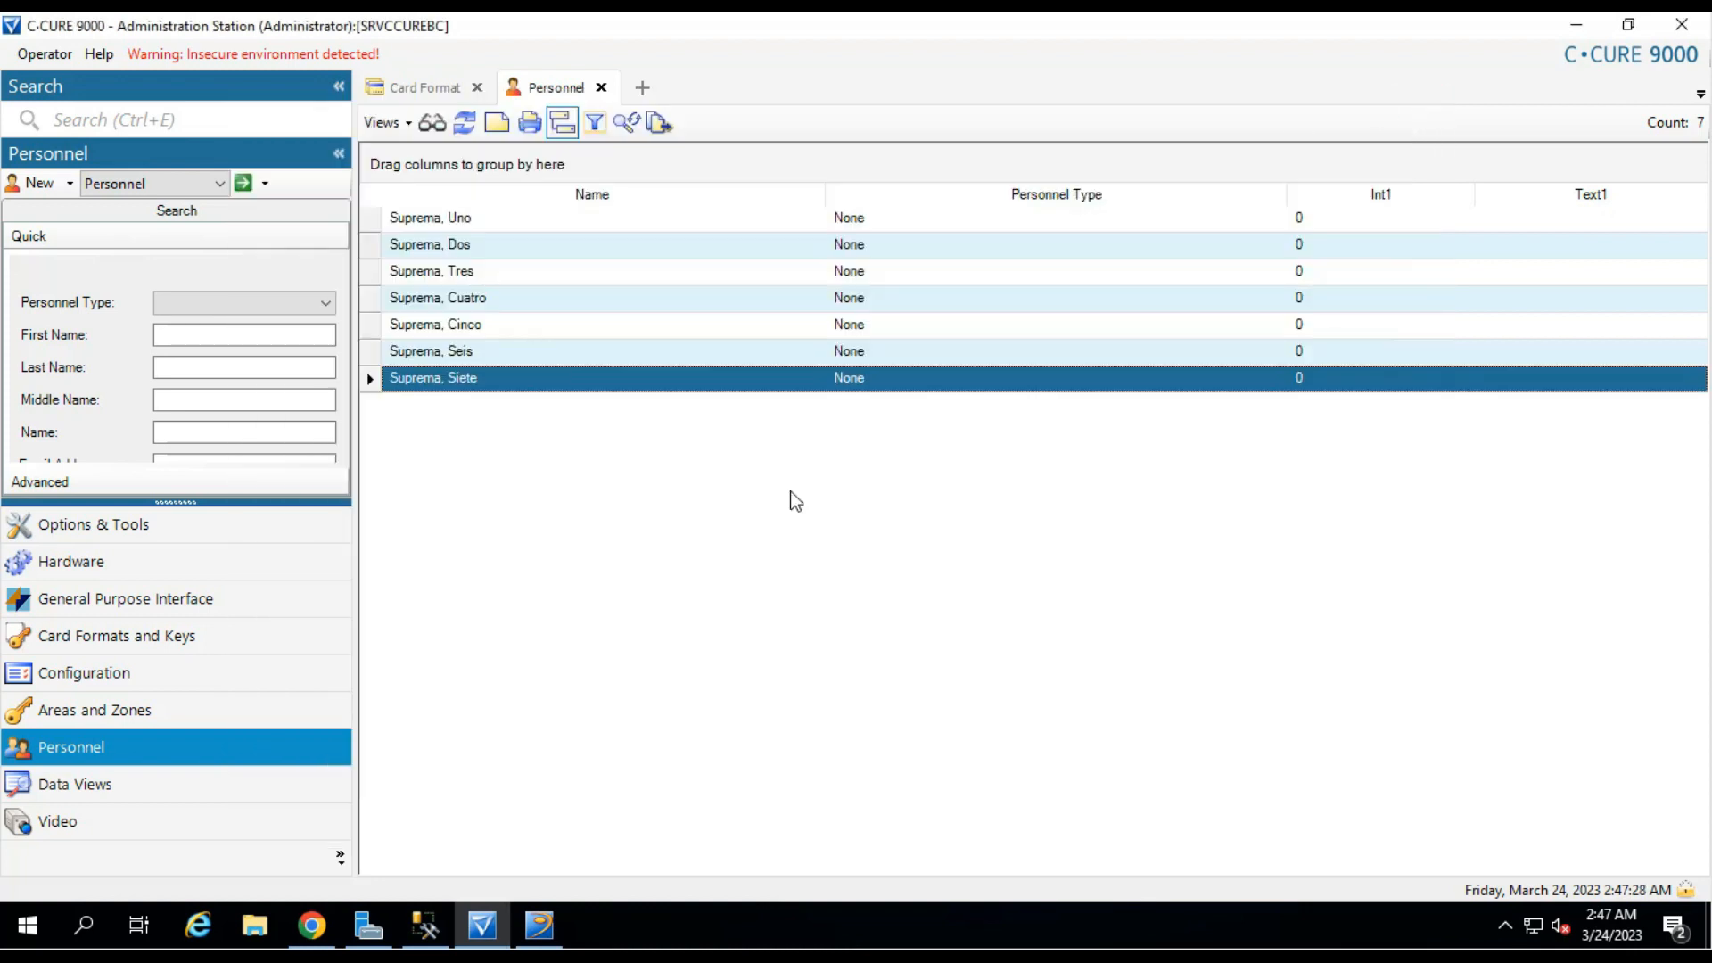